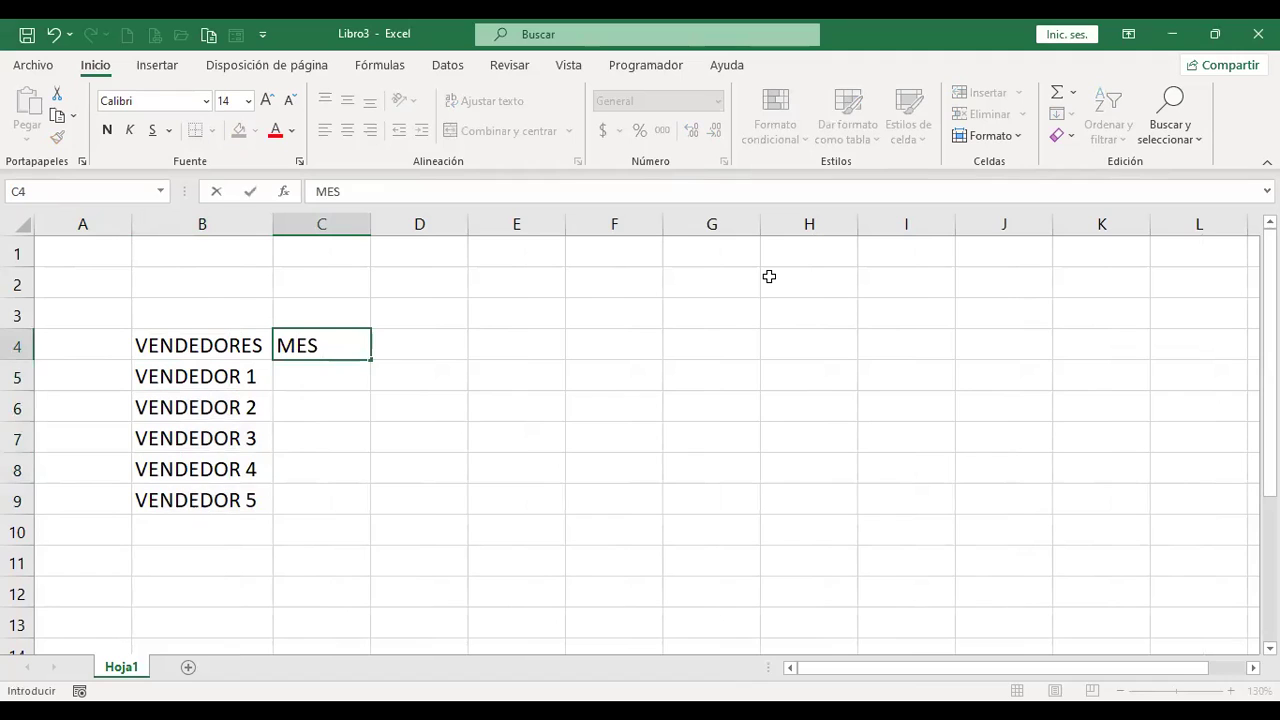
- Enter MES 1 in C4 and fill the series across to MES 5 in G4
click(378, 367)
click(331, 346)
drag(373, 363, 733, 341)
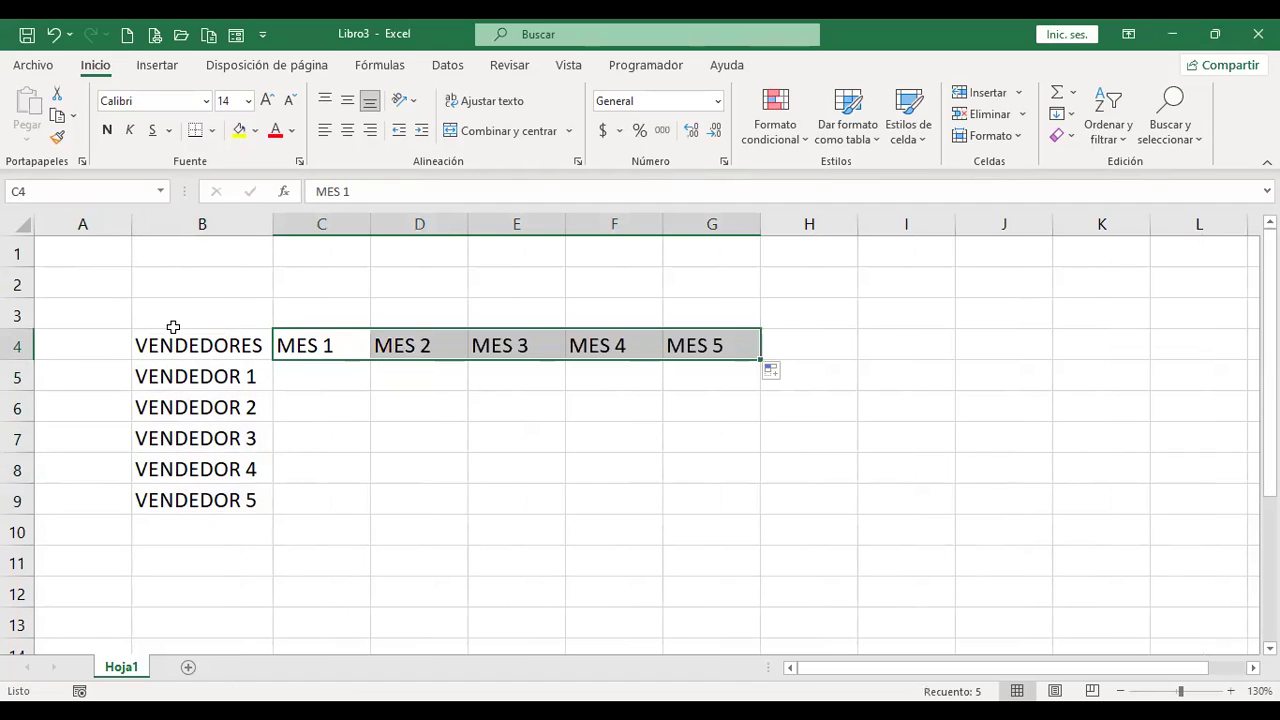
click(243, 344)
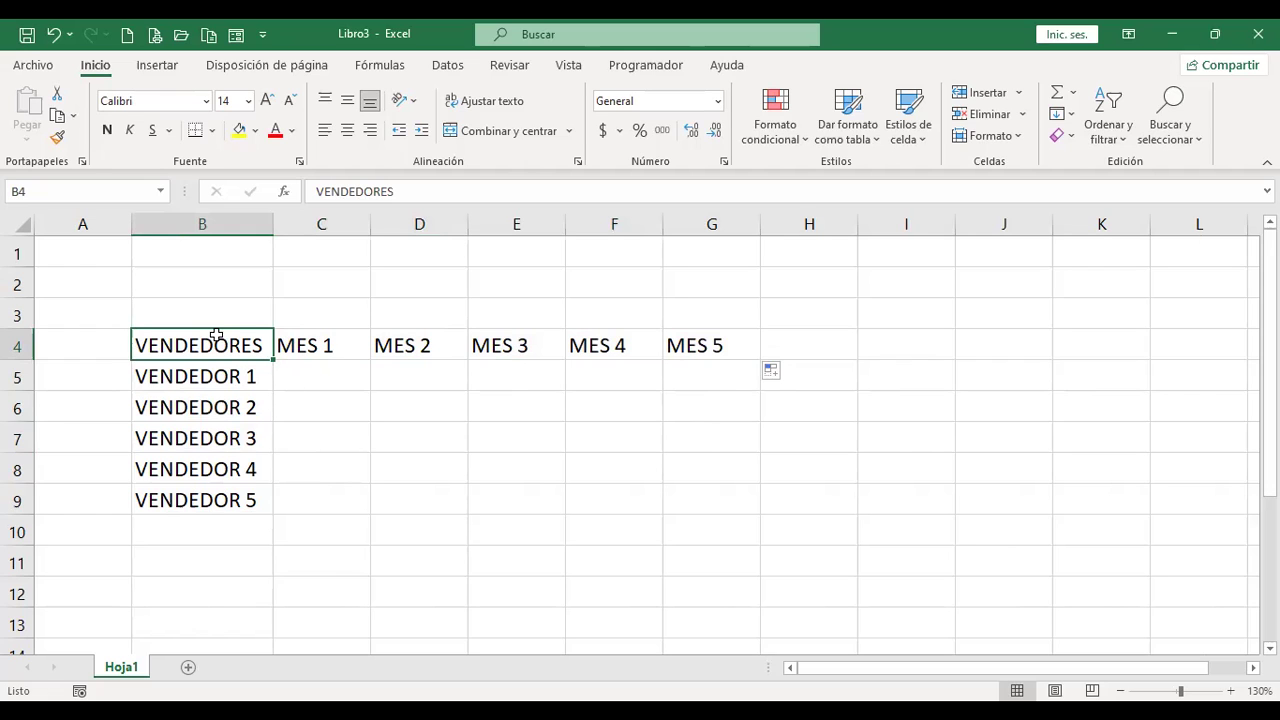
click(158, 65)
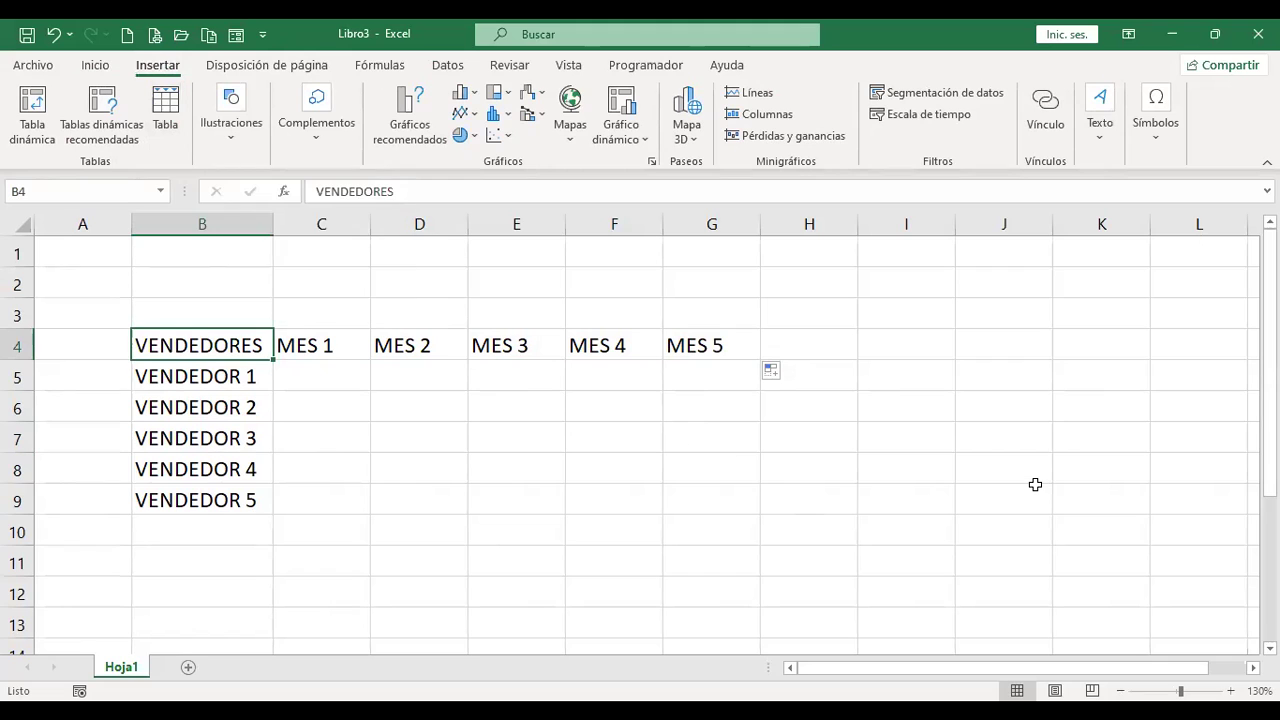
key(ctrl+q)
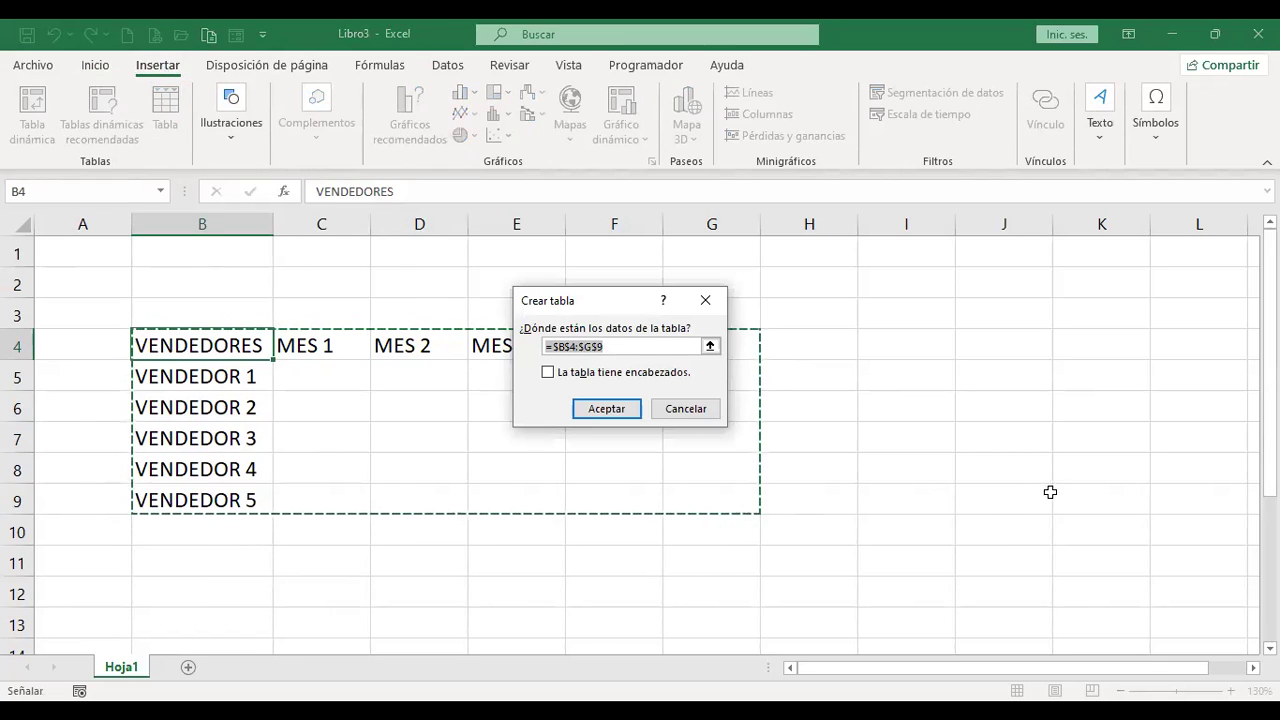
click(681, 418)
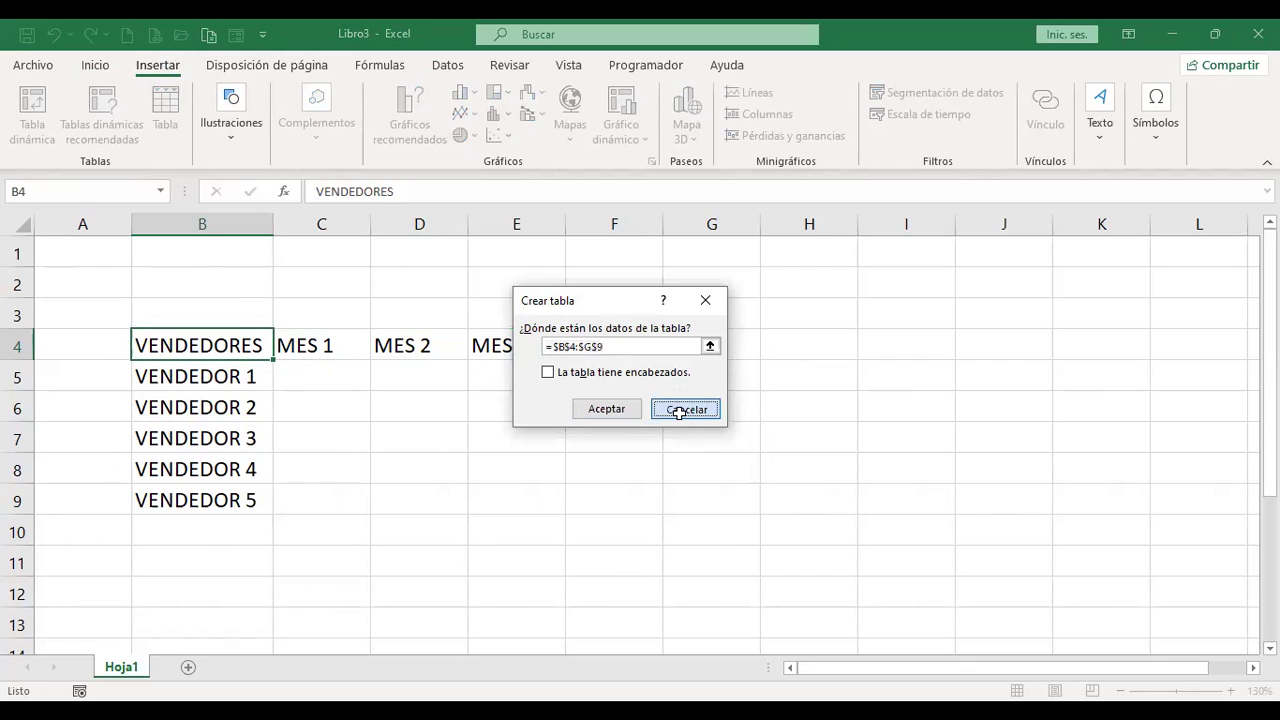
- Try converting the range B4:G9 into a table without marking it as having headers, and undo it
click(166, 105)
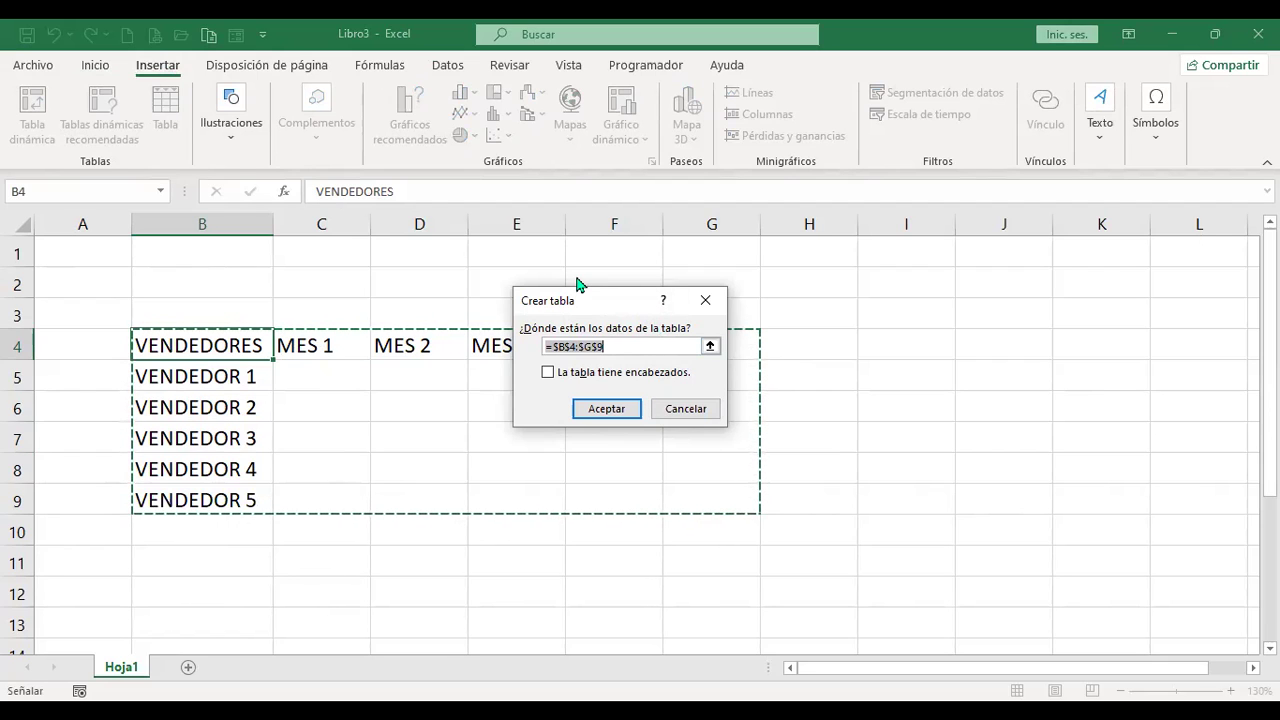
drag(558, 300, 489, 256)
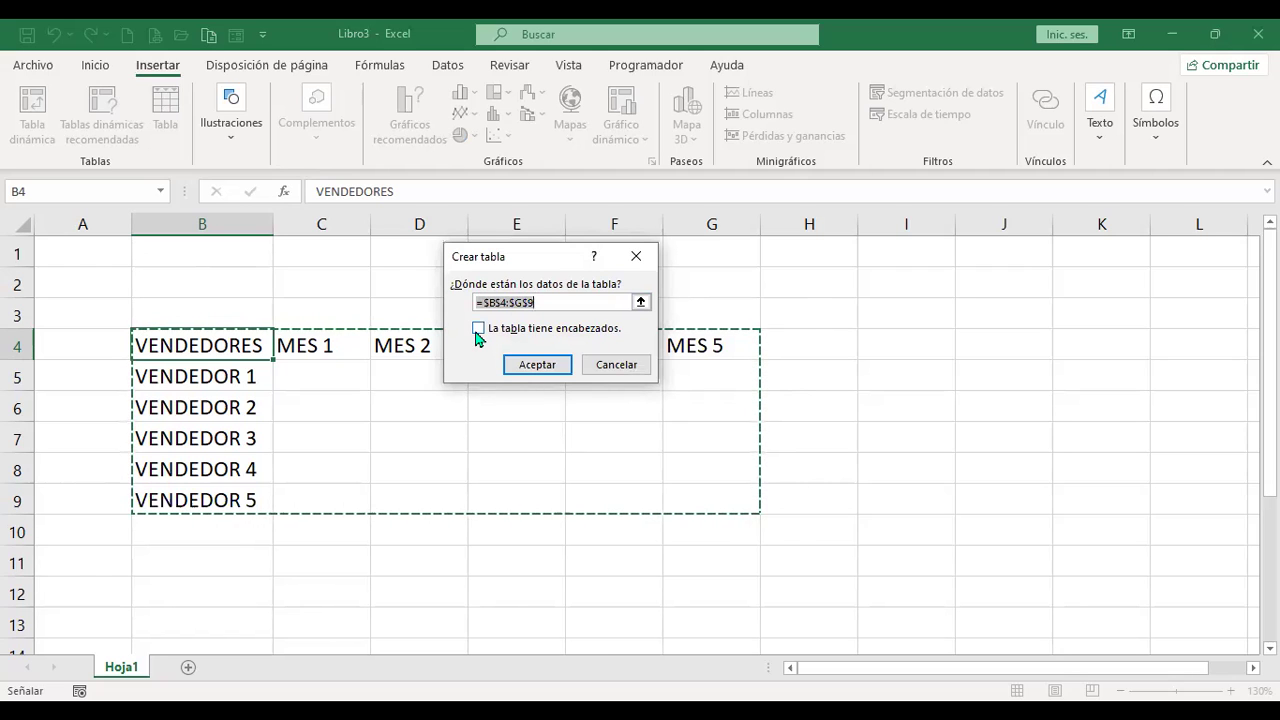
click(553, 365)
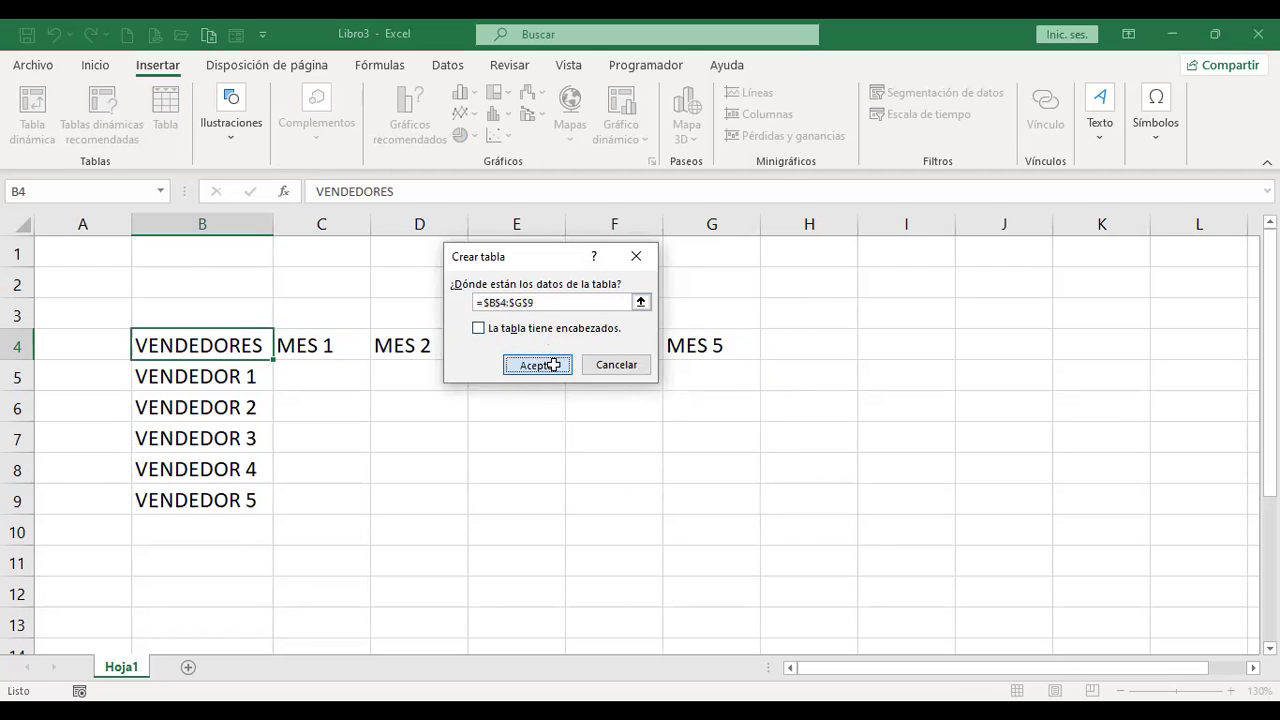
click(455, 372)
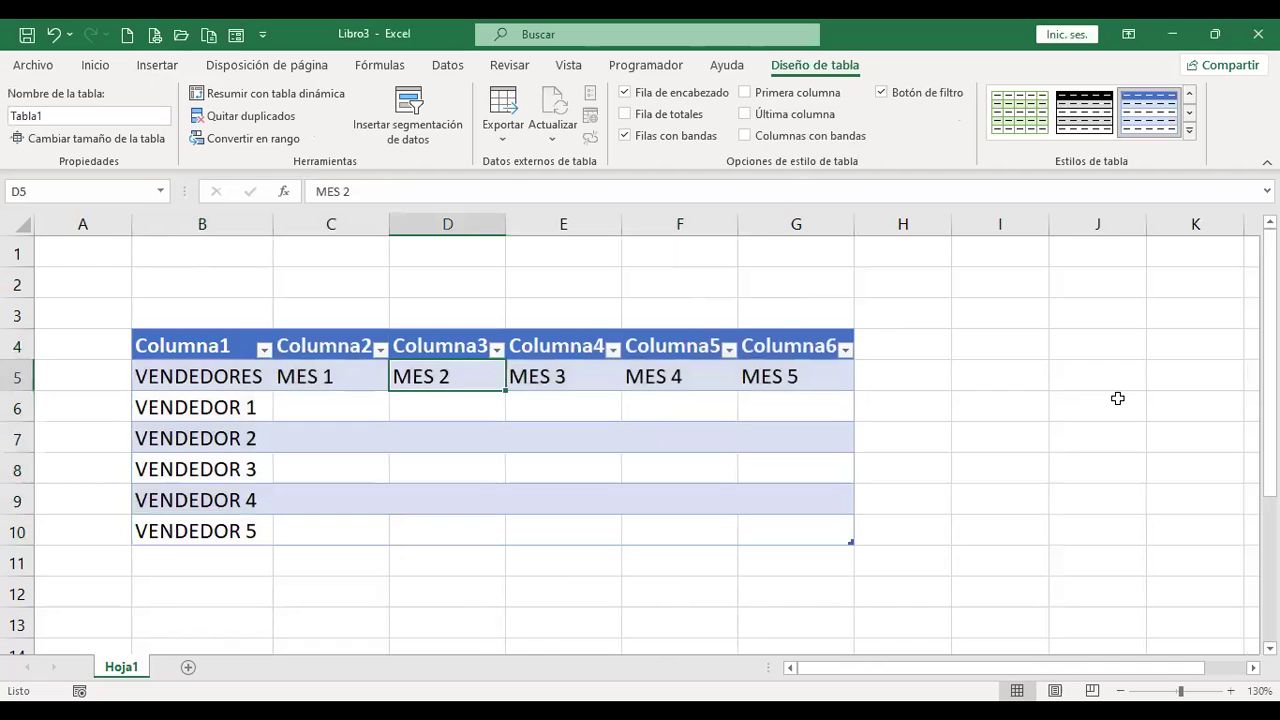
key(ctrl+z)
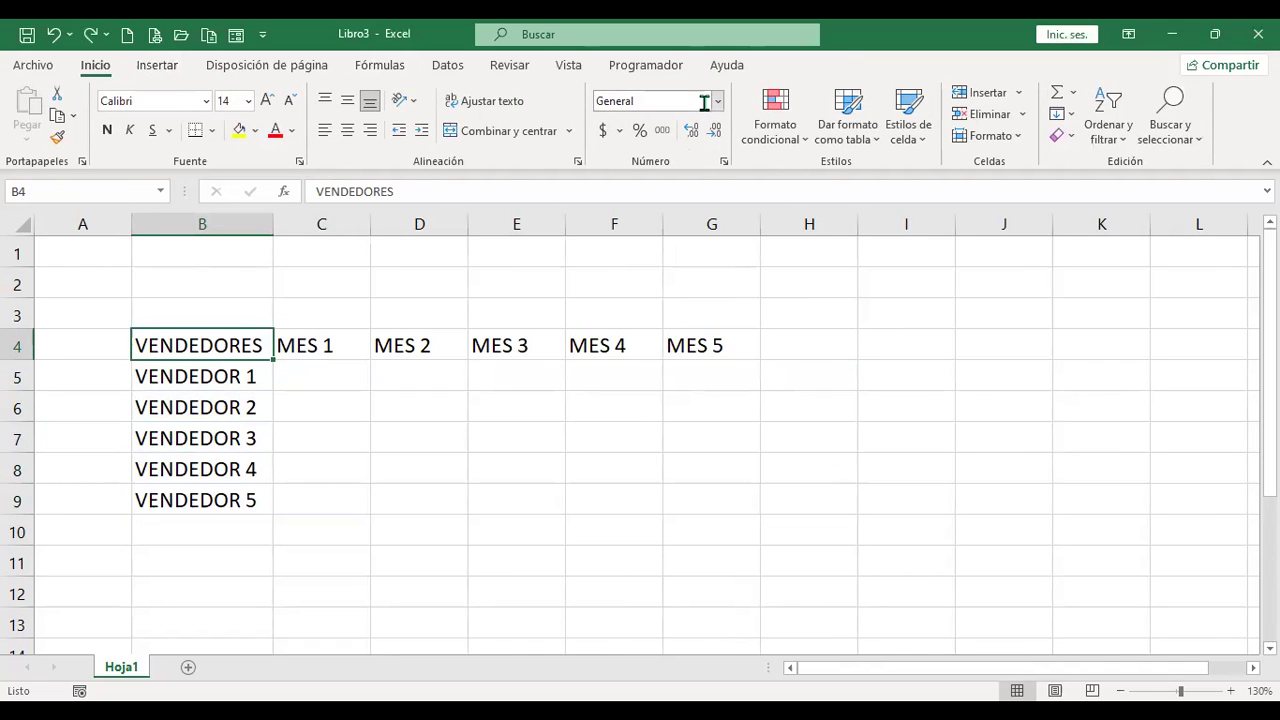
- Convert the range B4:G9 into a table, marking that it has headers
key(ctrl+t)
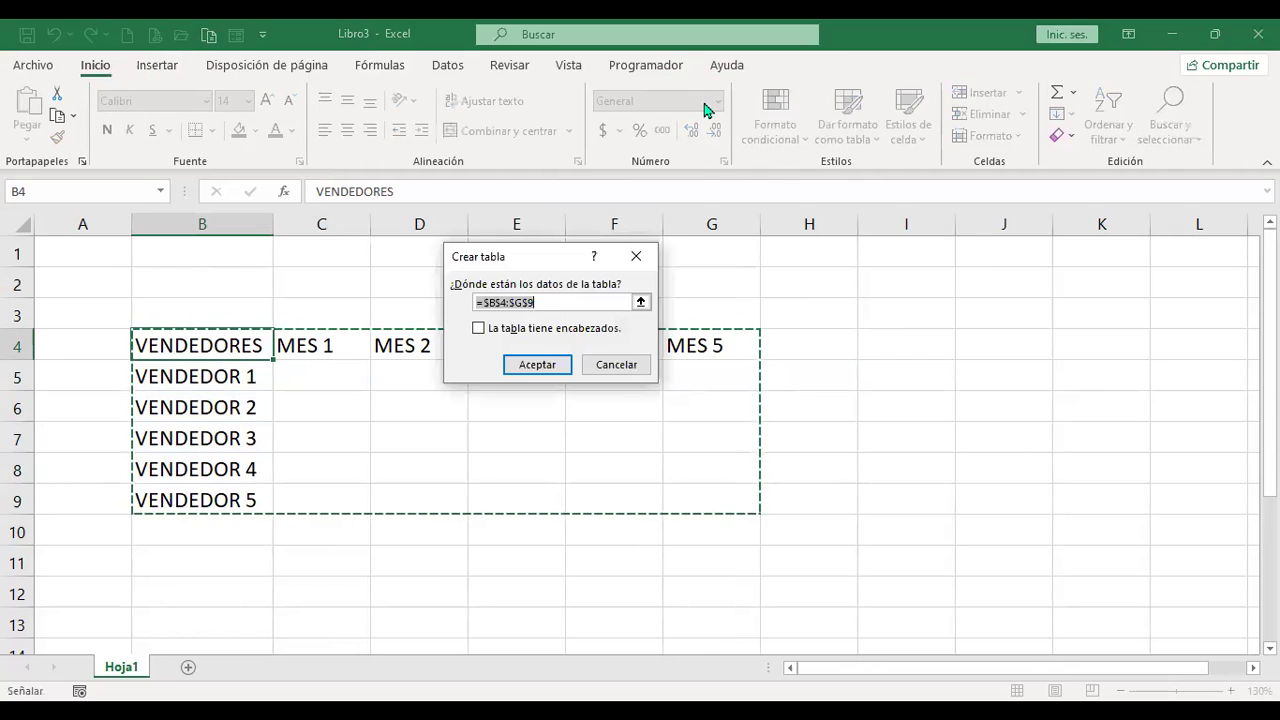
click(478, 328)
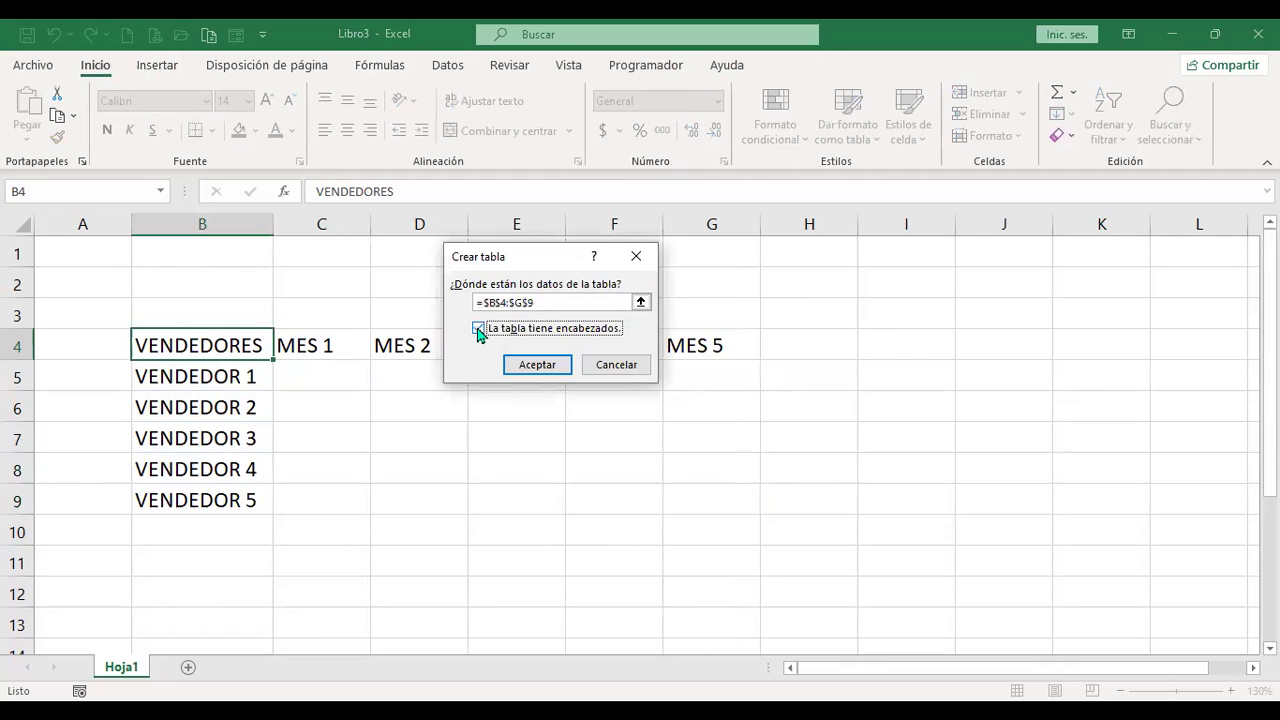
click(537, 366)
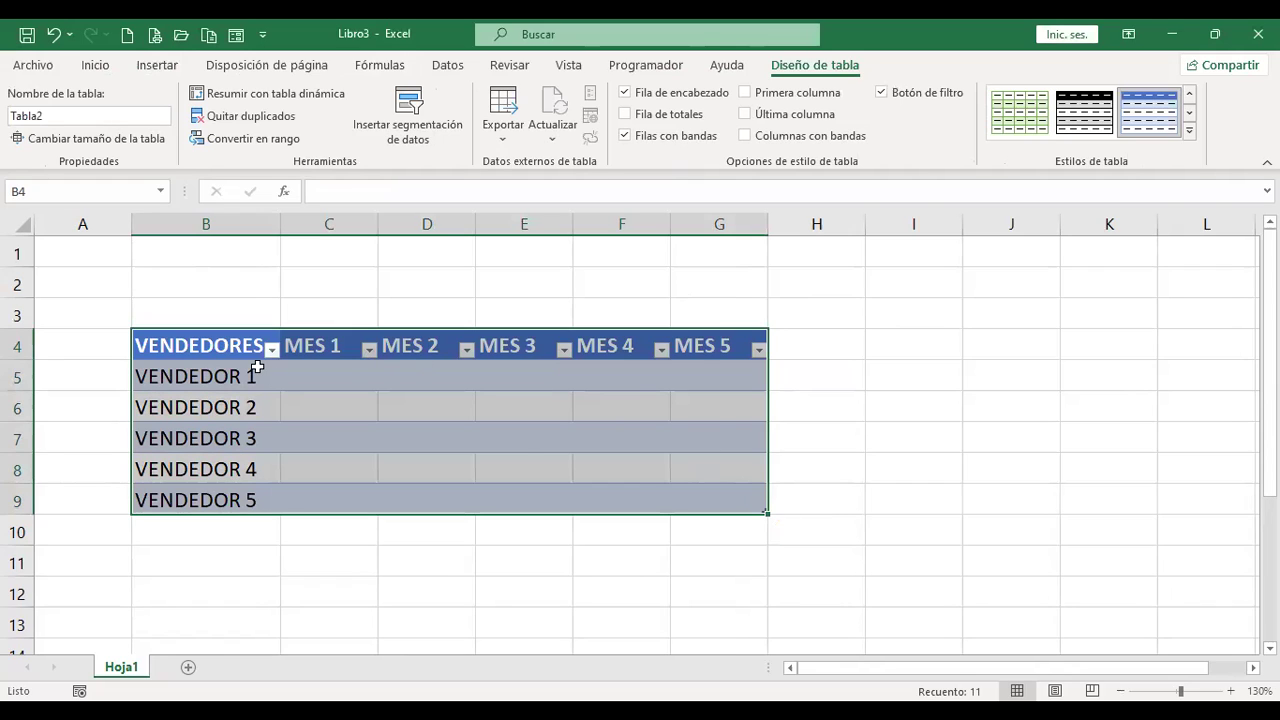
click(309, 370)
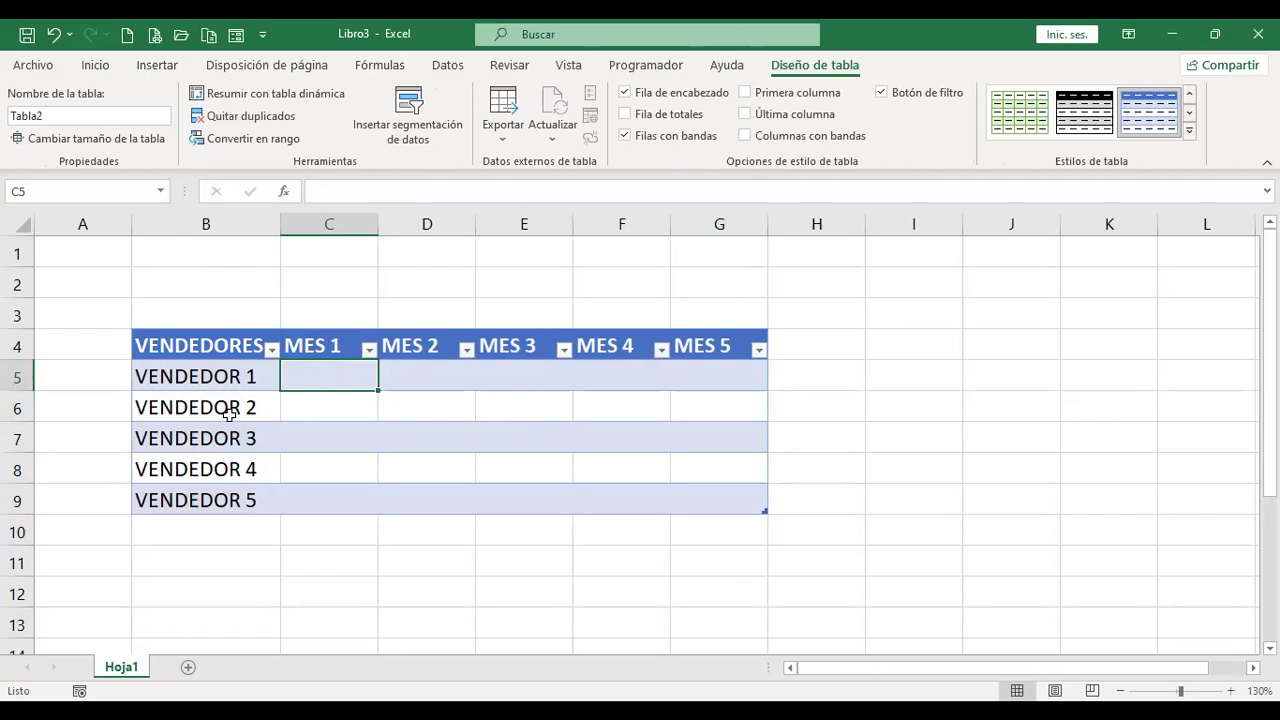
- Try filtering the VENDEDORES column to only VENDEDOR 2, and undo the filter
click(274, 356)
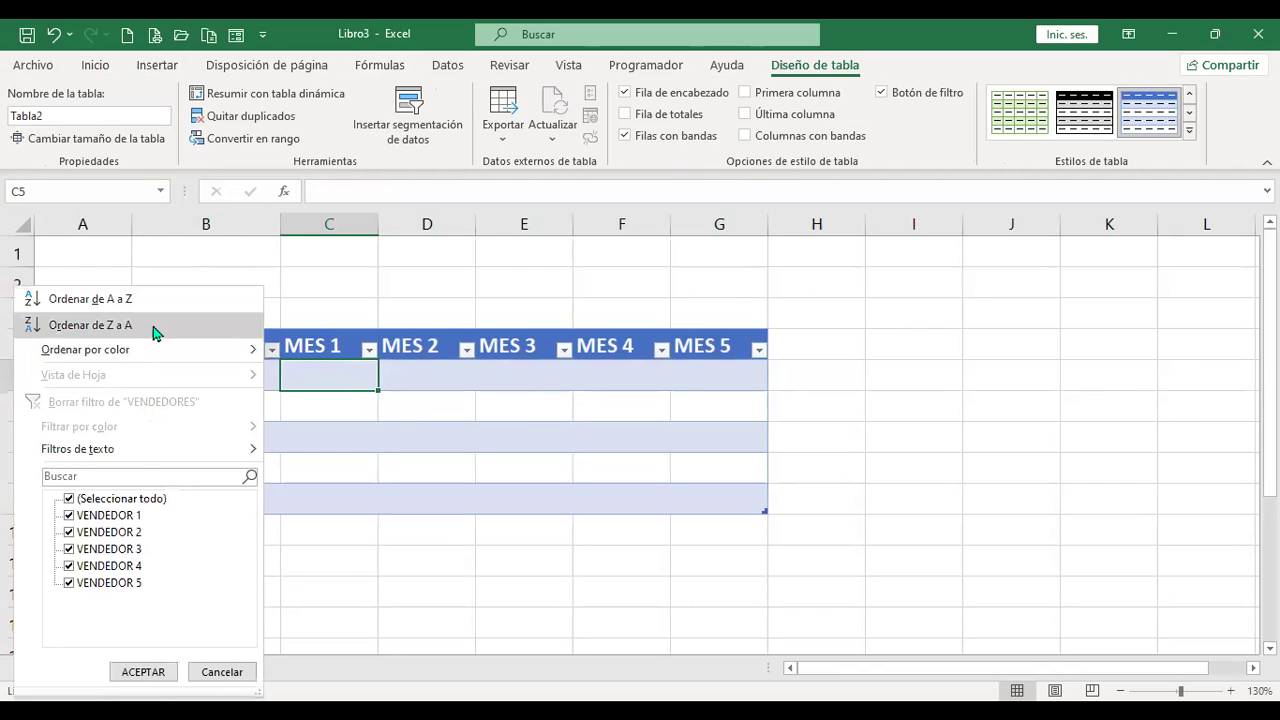
click(69, 499)
click(69, 532)
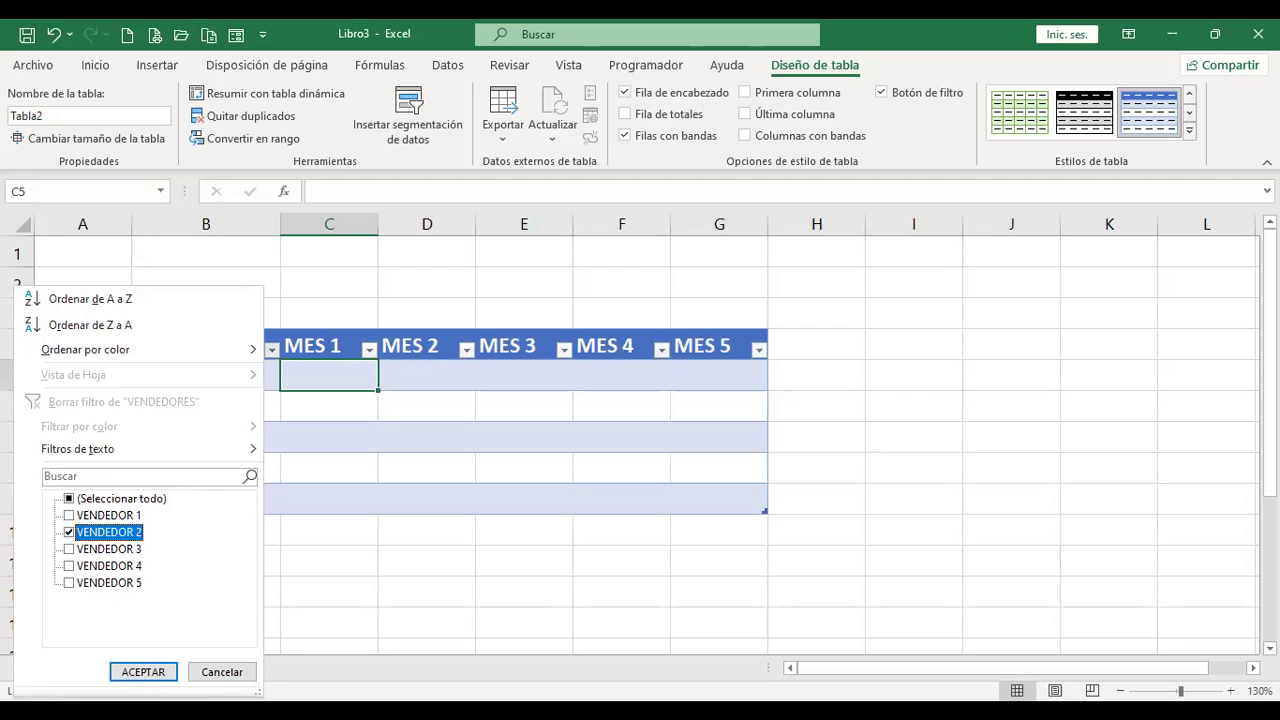
click(143, 672)
click(327, 434)
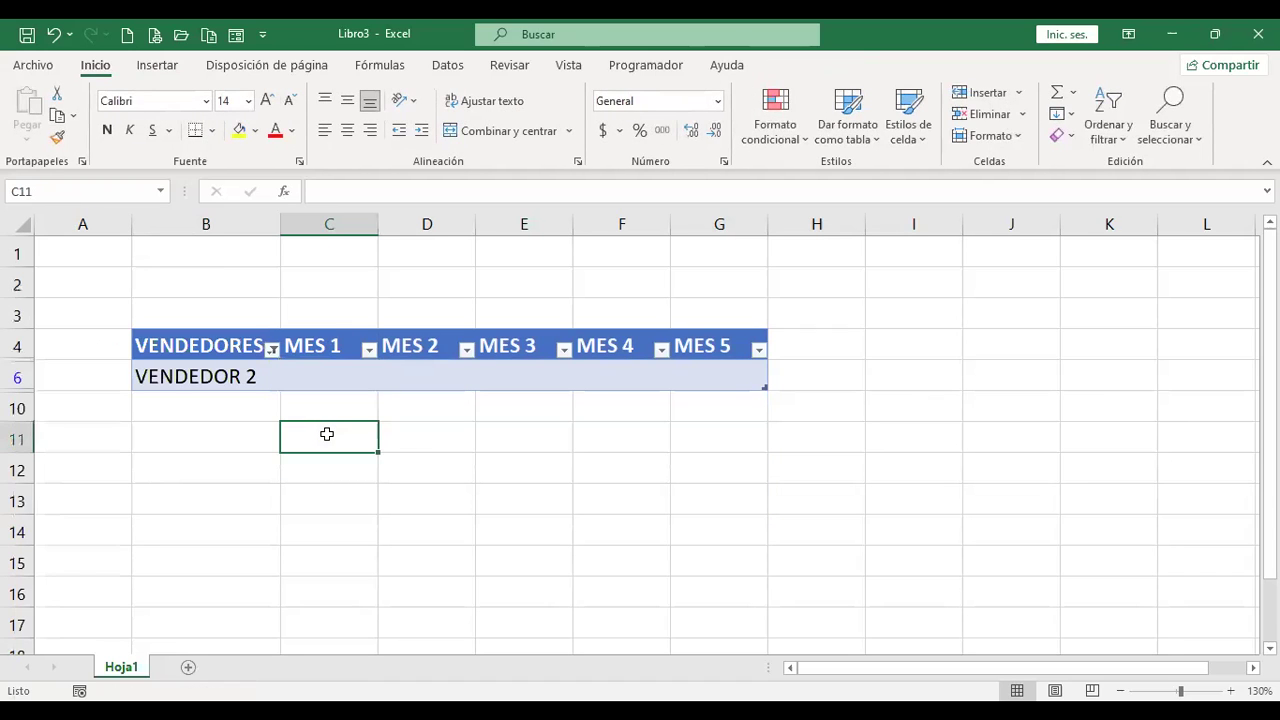
key(ctrl+z)
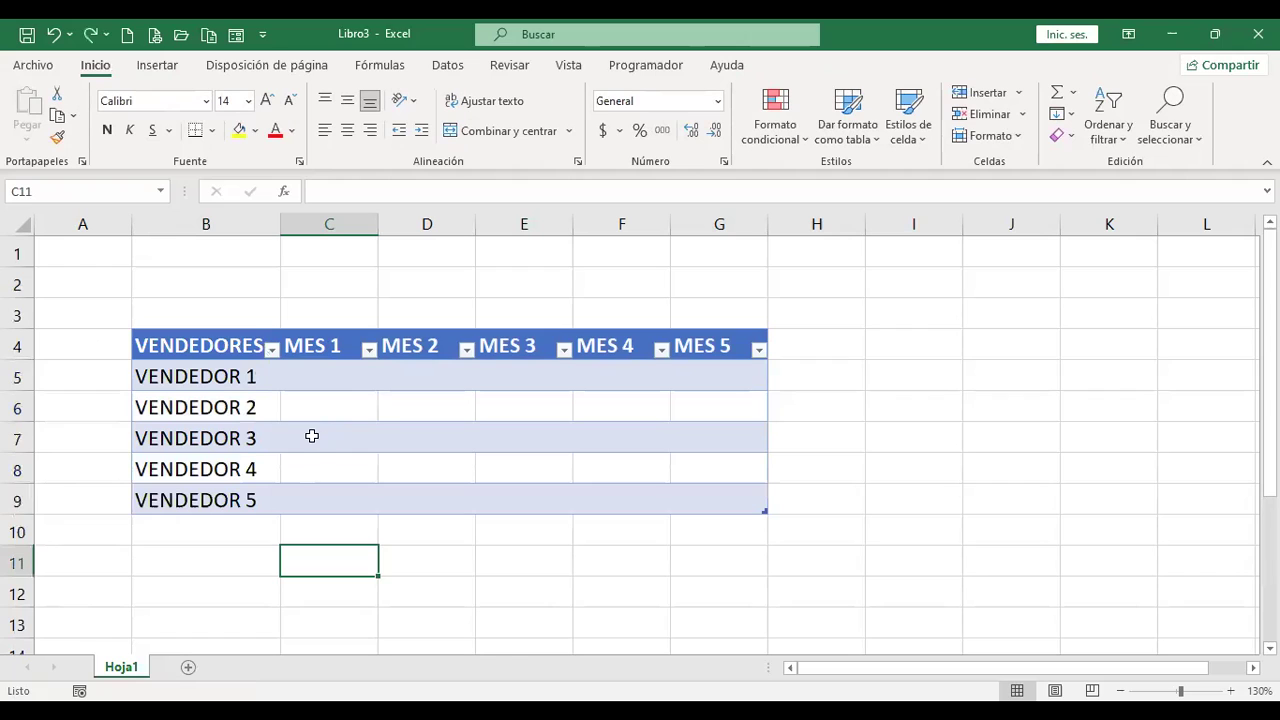
click(368, 347)
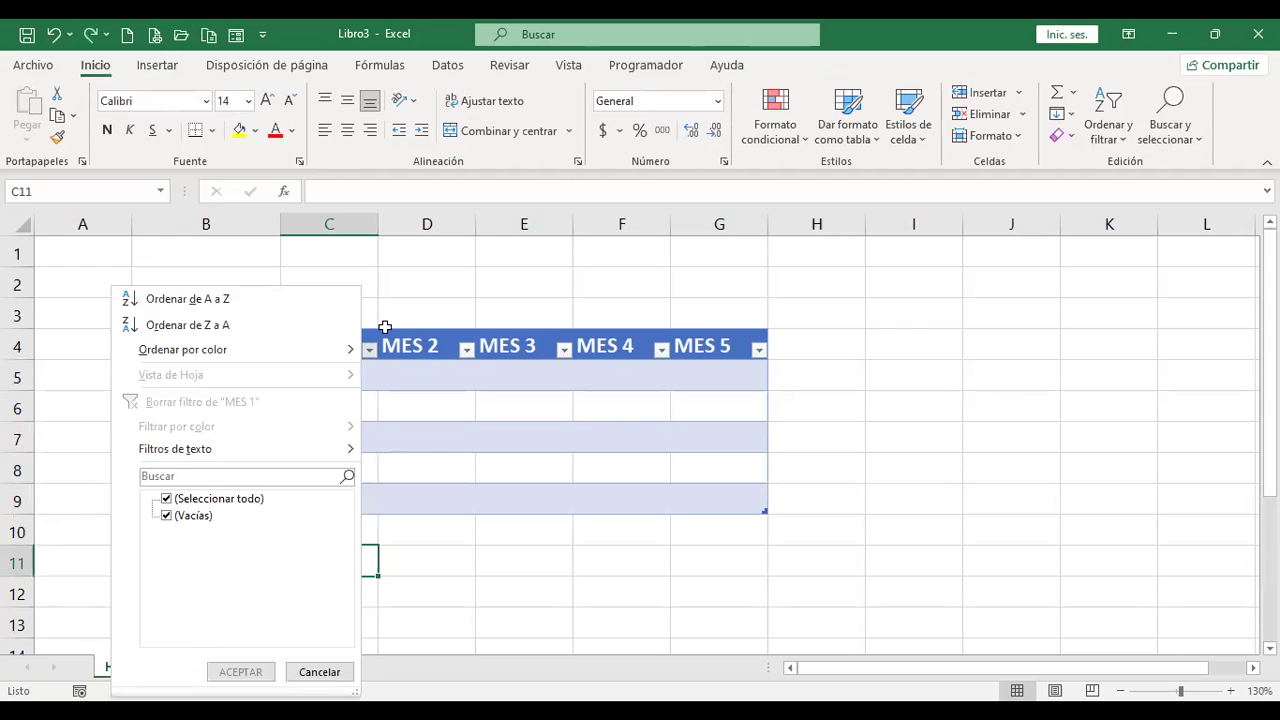
click(634, 437)
click(313, 365)
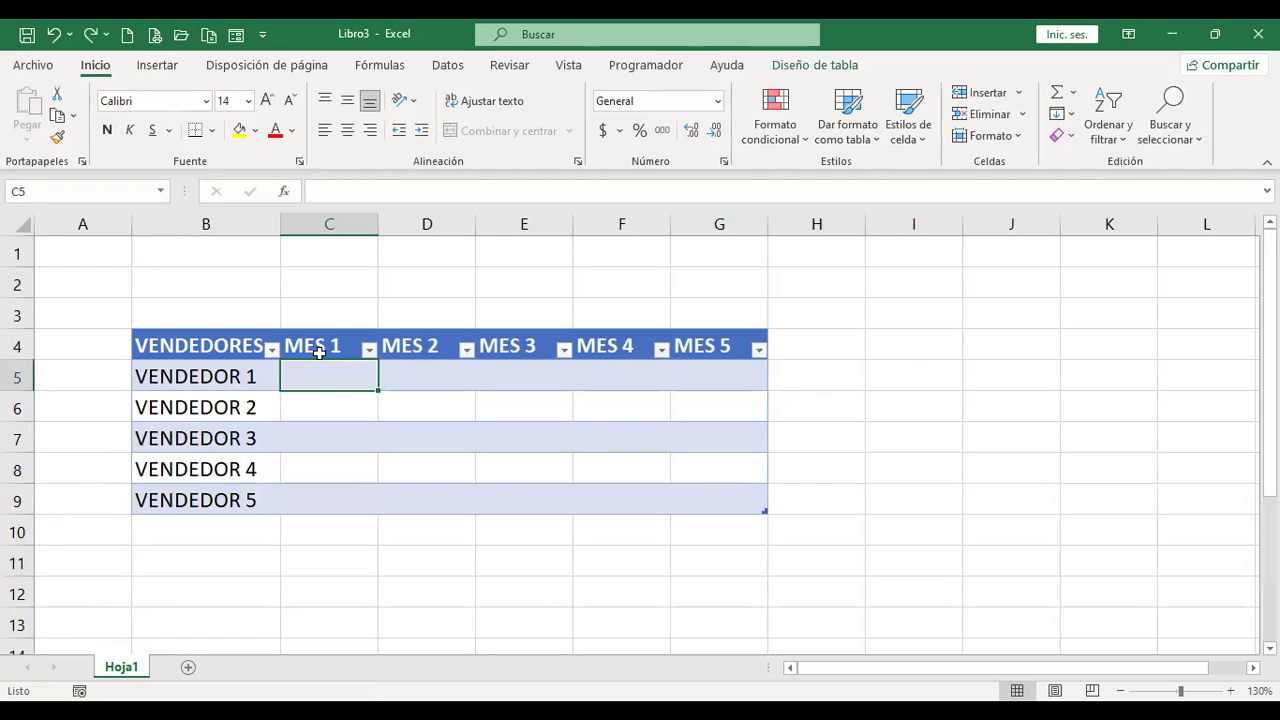
click(824, 67)
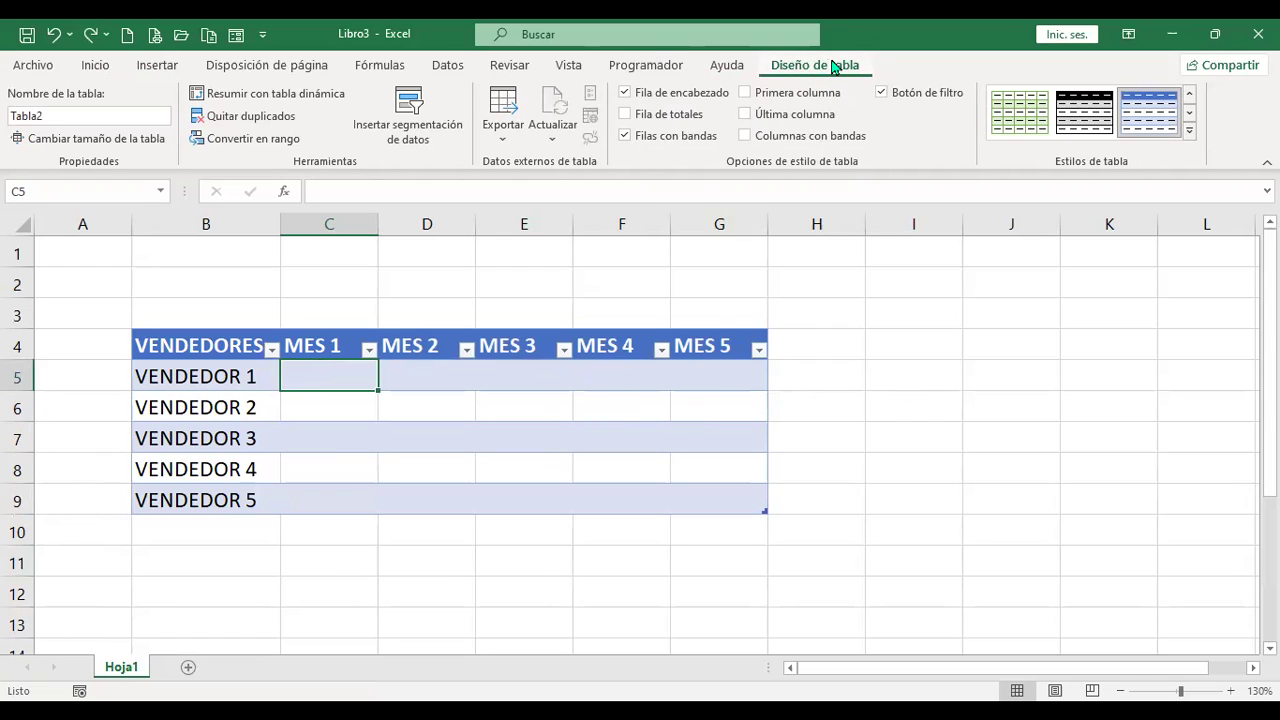
click(917, 346)
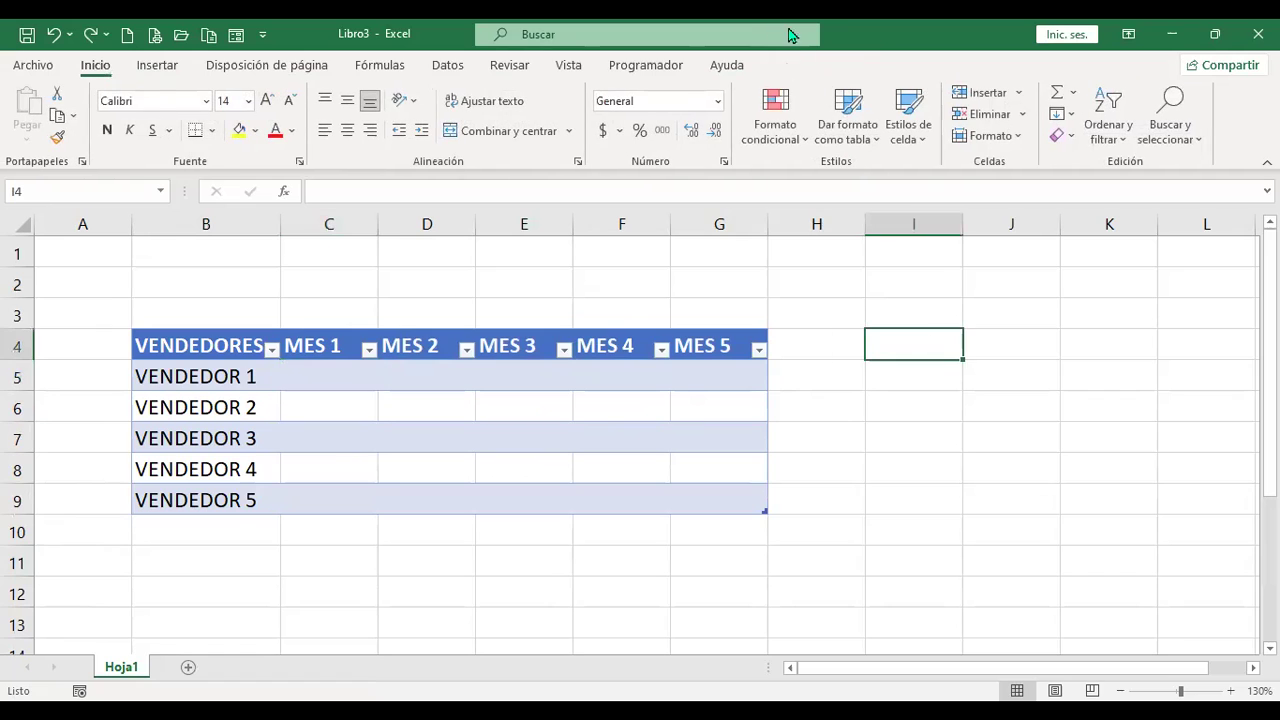
click(589, 370)
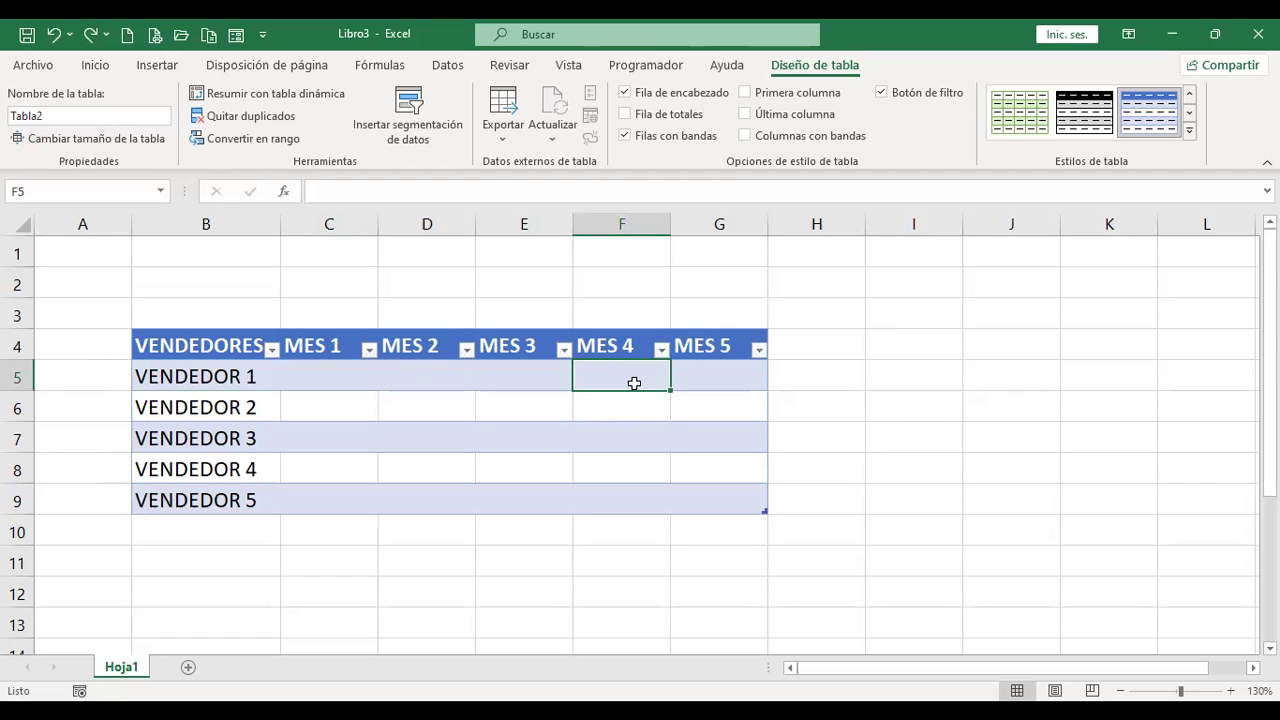
- Insert a new column in the table before the MES 4 column
click(622, 224)
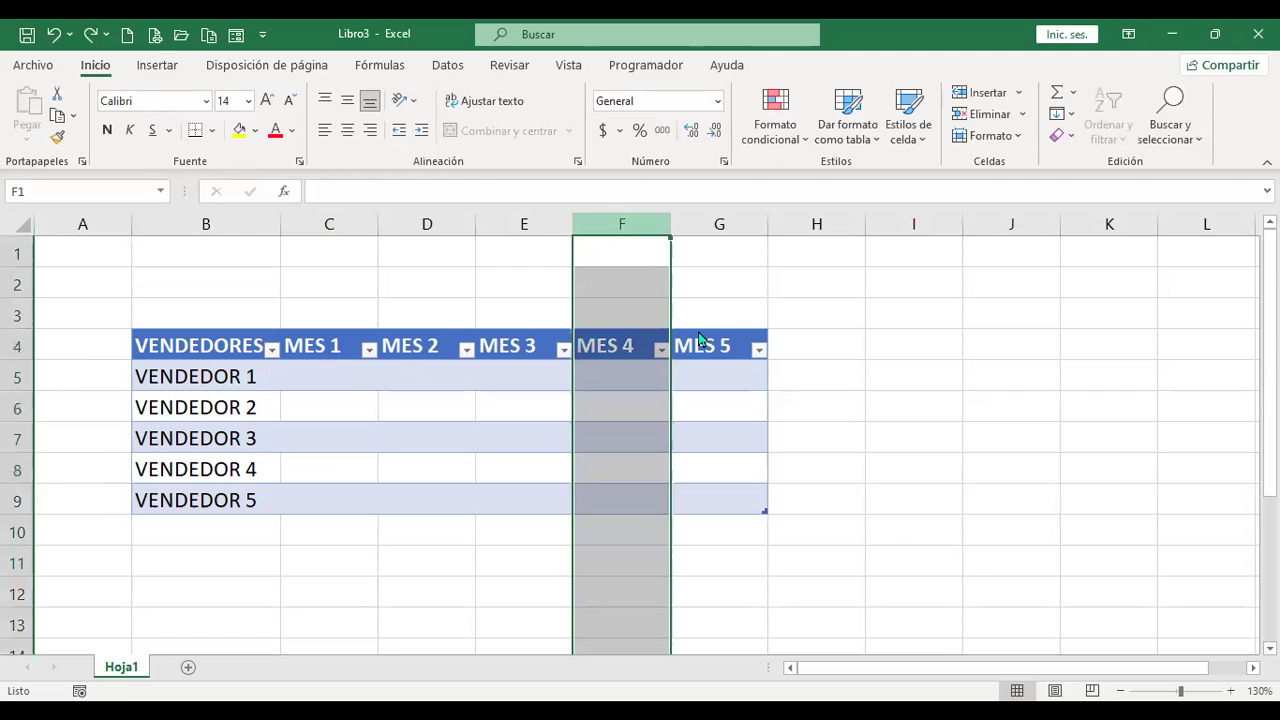
key(ctrl+plus)
click(645, 346)
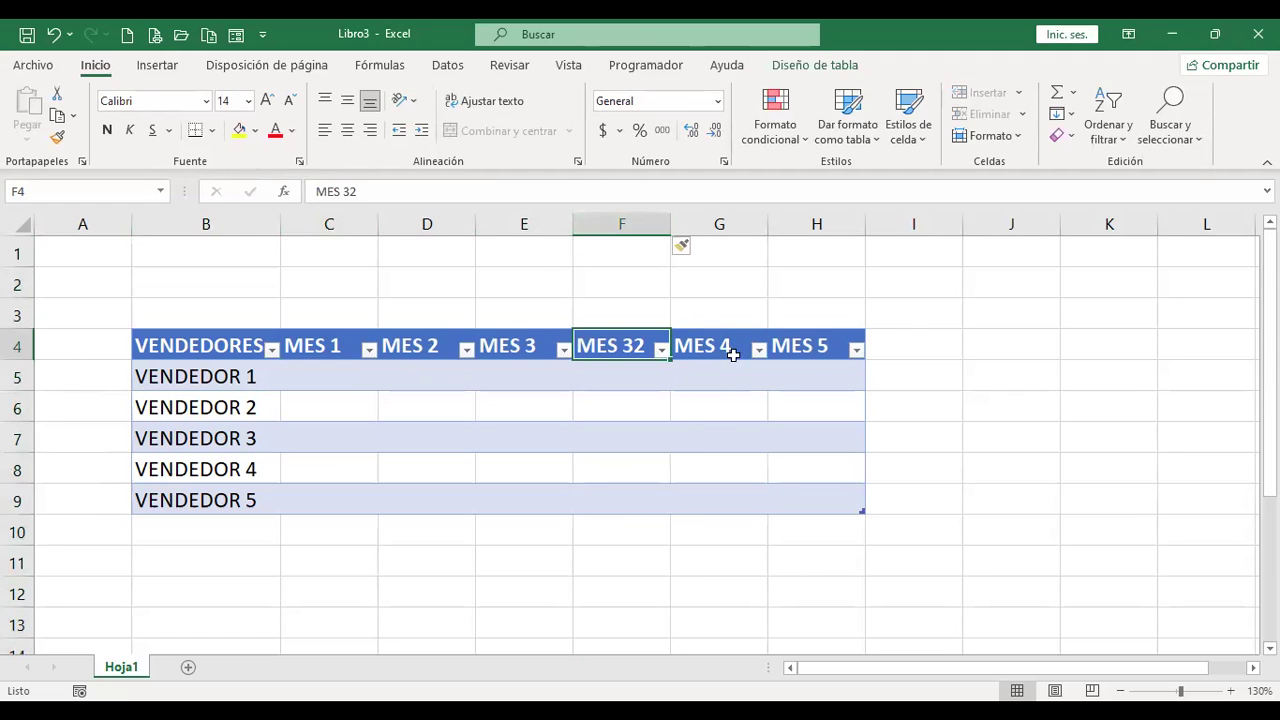
- Try deleting the sheet row containing VENDEDOR 3, and undo the deletion
click(14, 440)
right_click(17, 440)
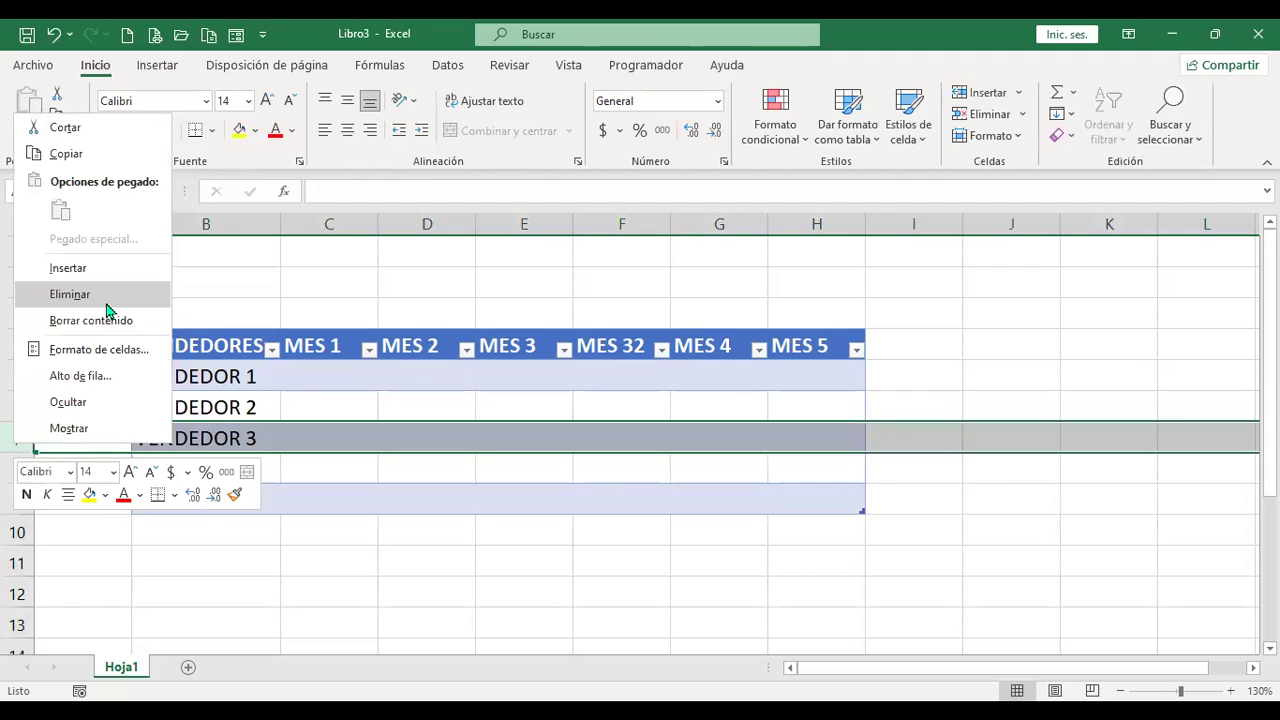
click(70, 294)
key(ctrl+z)
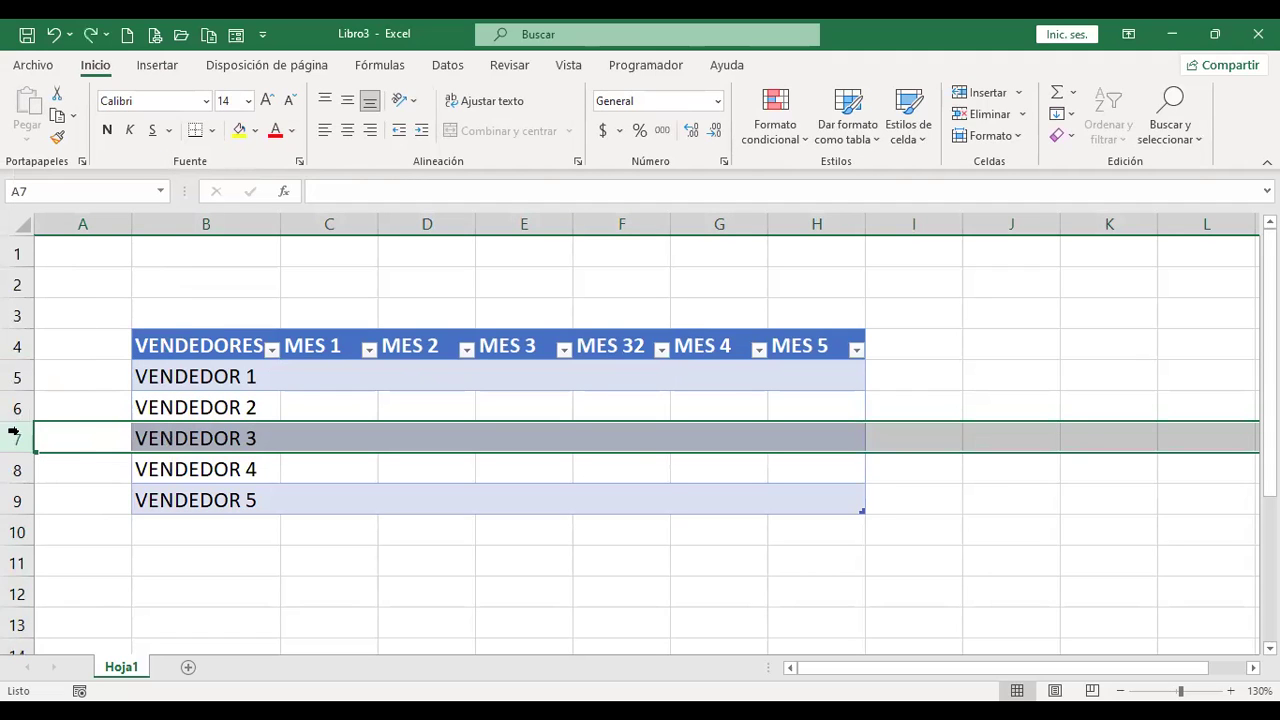
- Insert a blank row in the table above VENDEDOR 3
right_click(17, 440)
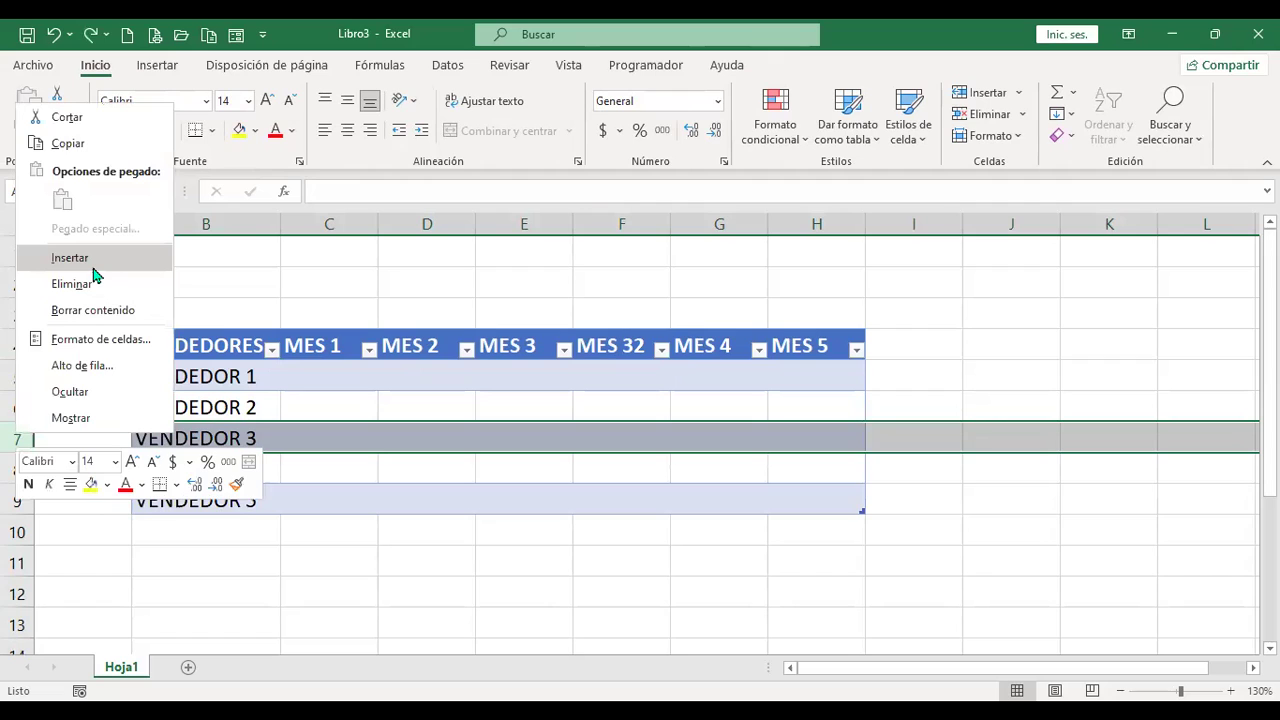
click(93, 266)
click(386, 466)
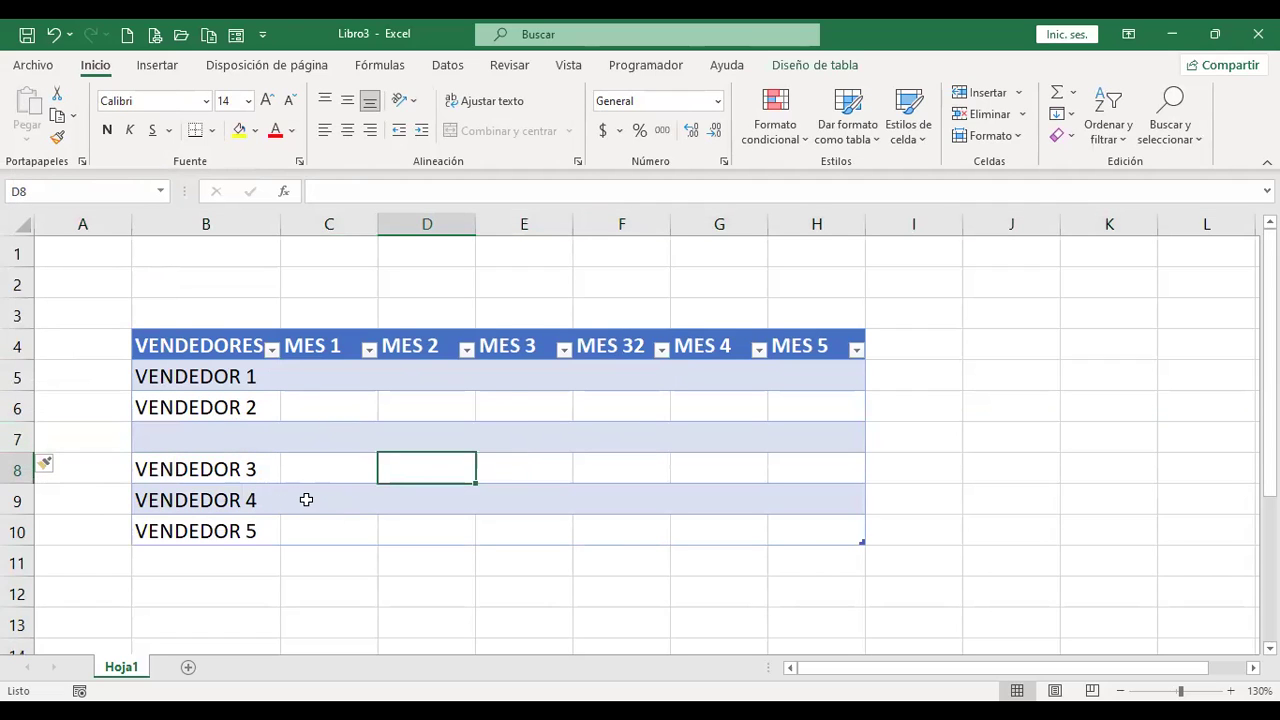
click(816, 66)
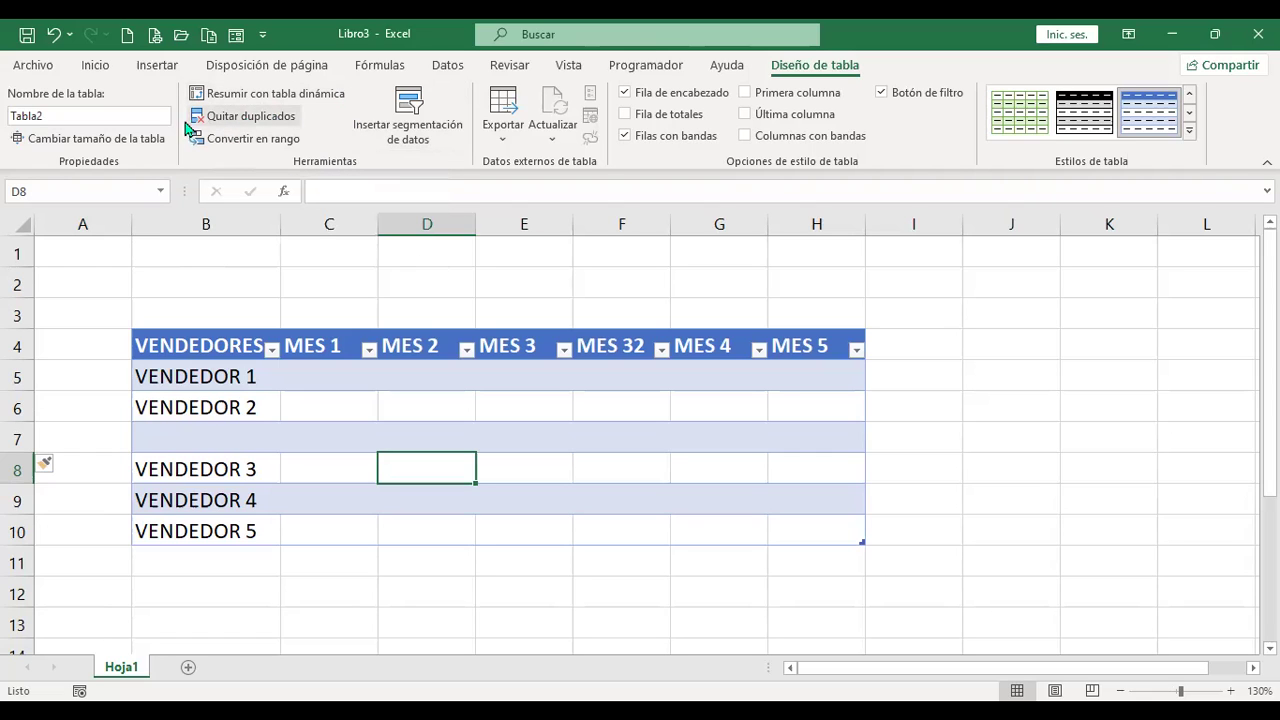
click(258, 118)
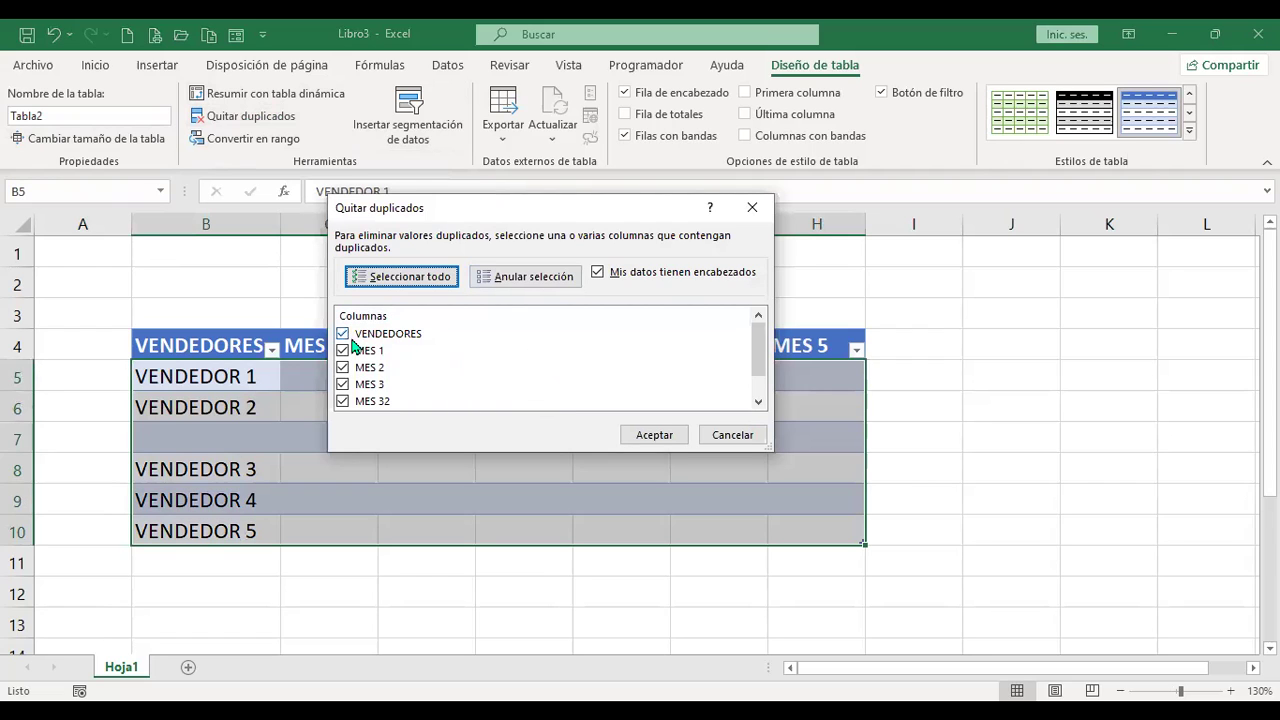
scroll(430, 345, down, 1)
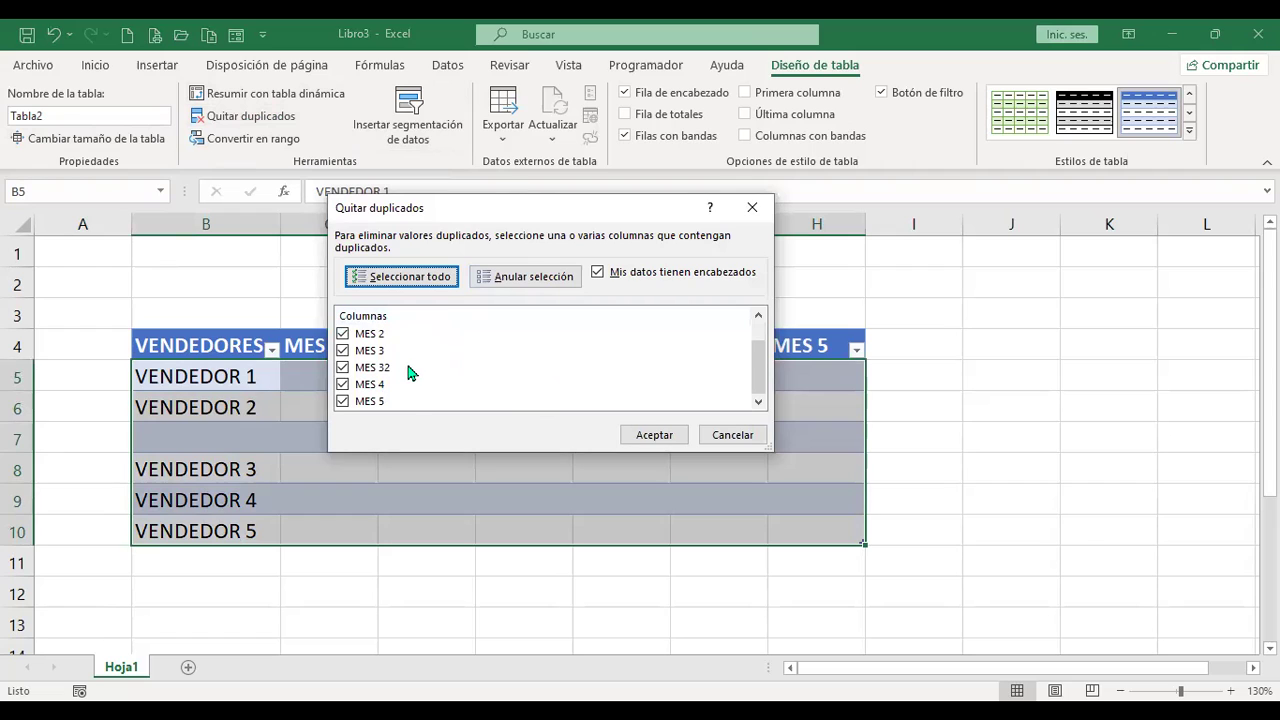
click(736, 438)
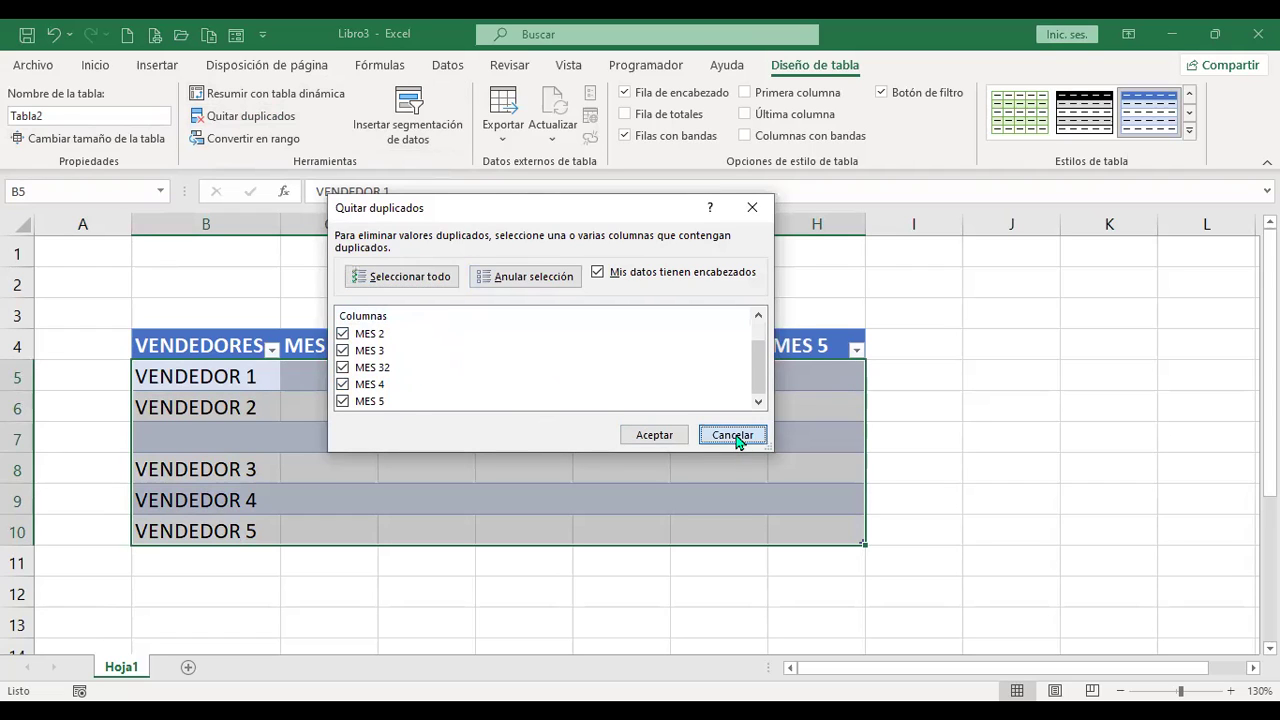
- Enter the formula +ALEATORIO.ENTRE(100;300) in VENDEDOR 1's MES 1 cell to generate random numbers between 100 and 300
click(349, 372)
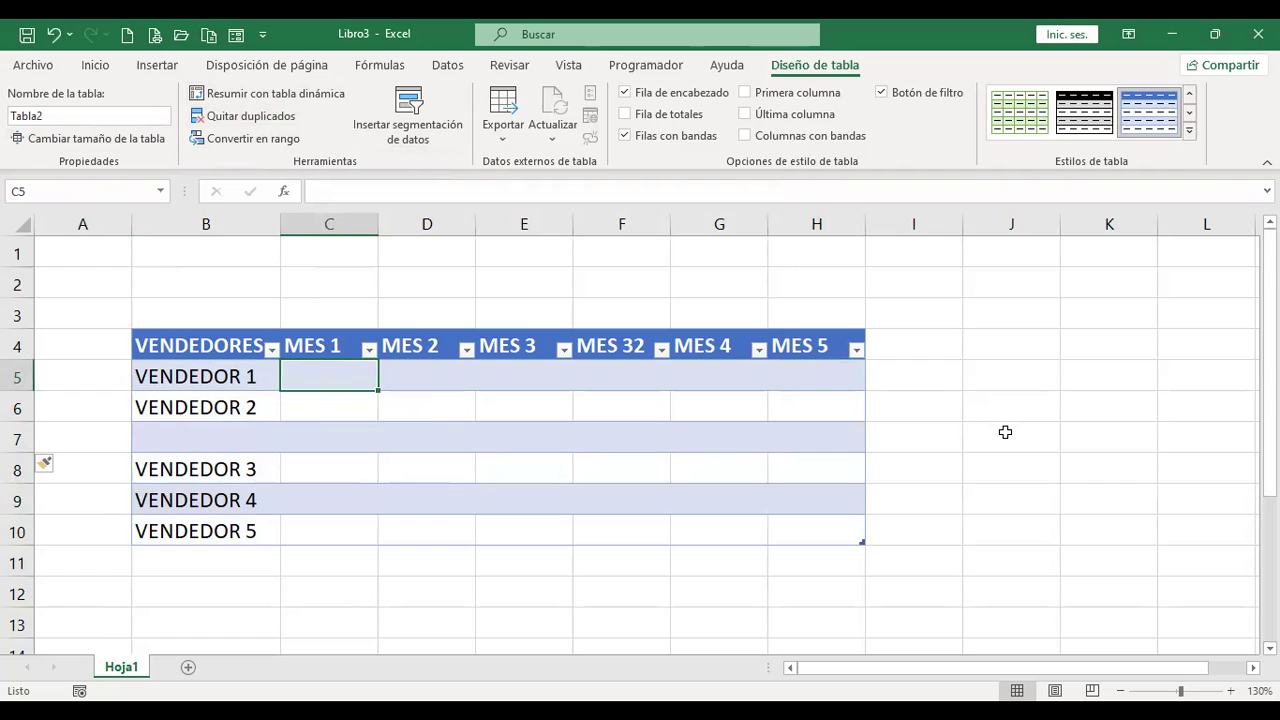
text(+A)
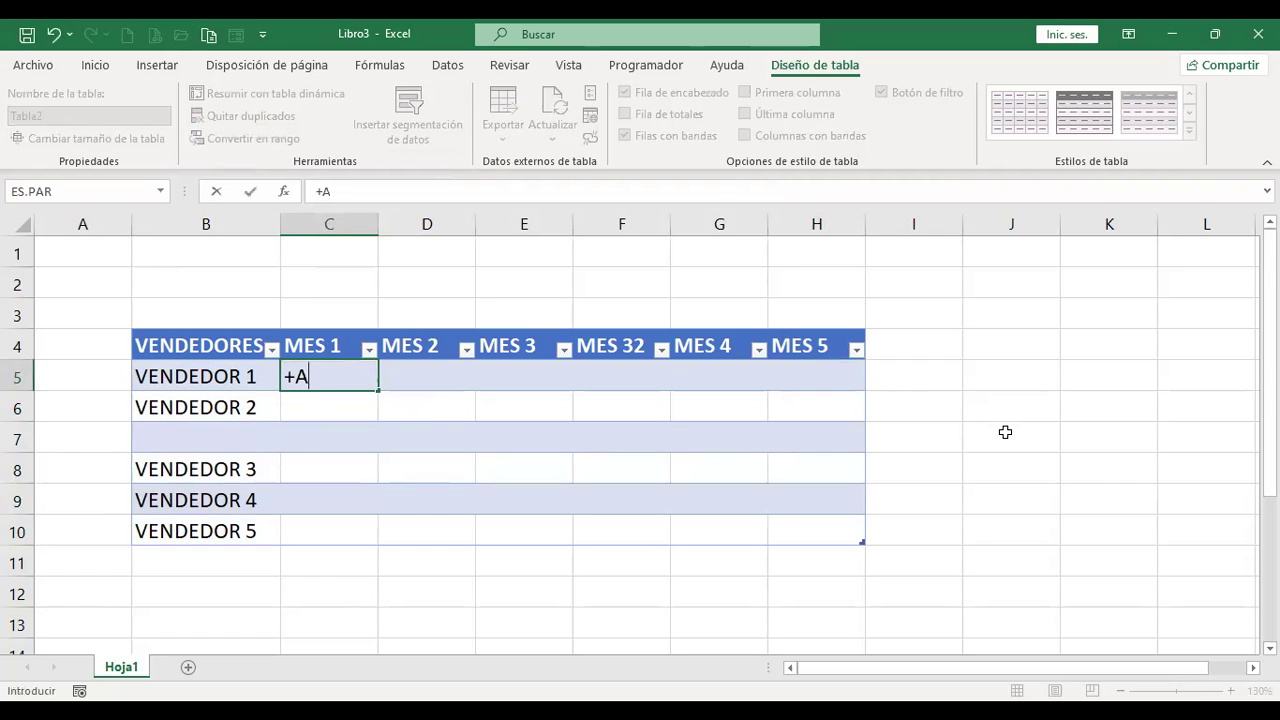
text(LE)
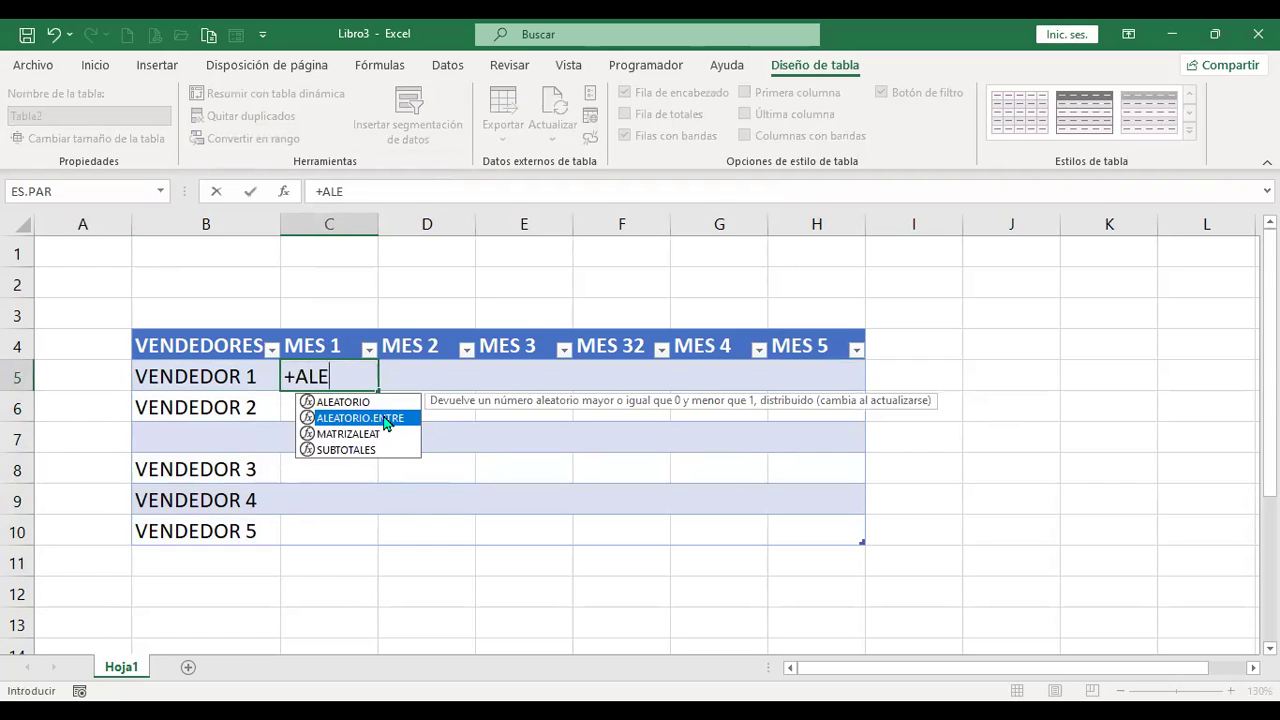
double_click(383, 415)
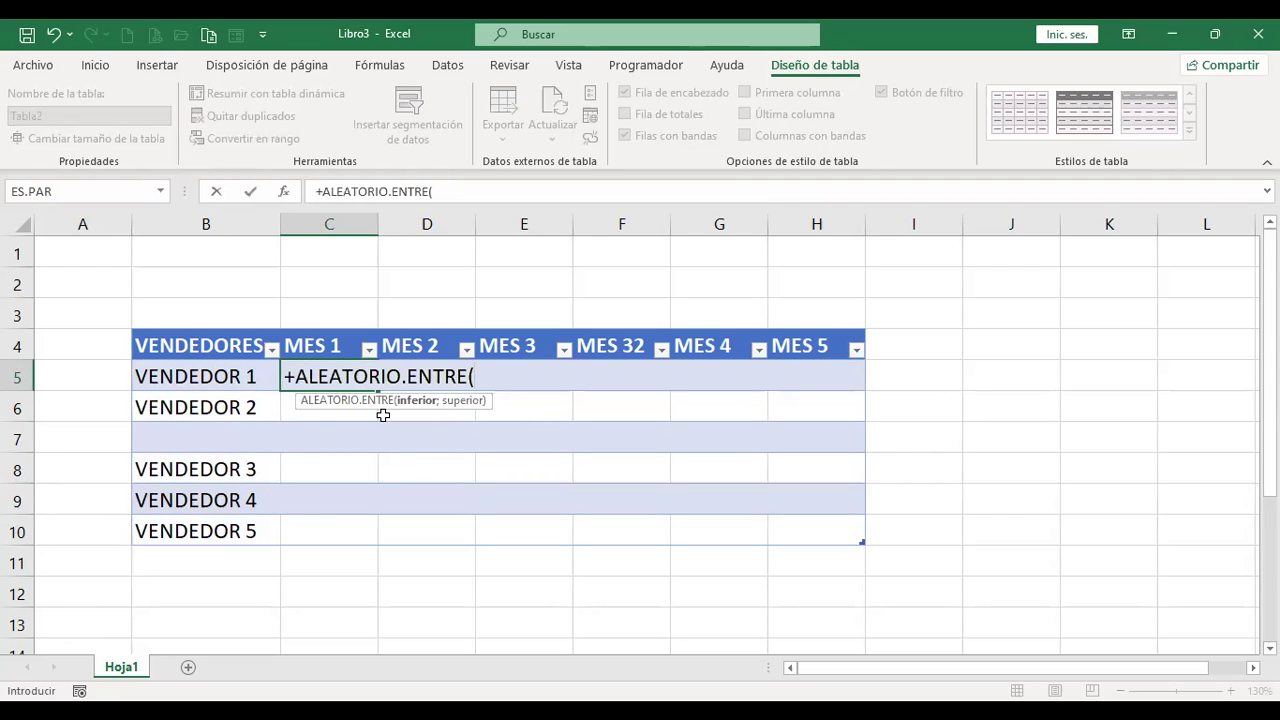
text(100;300)
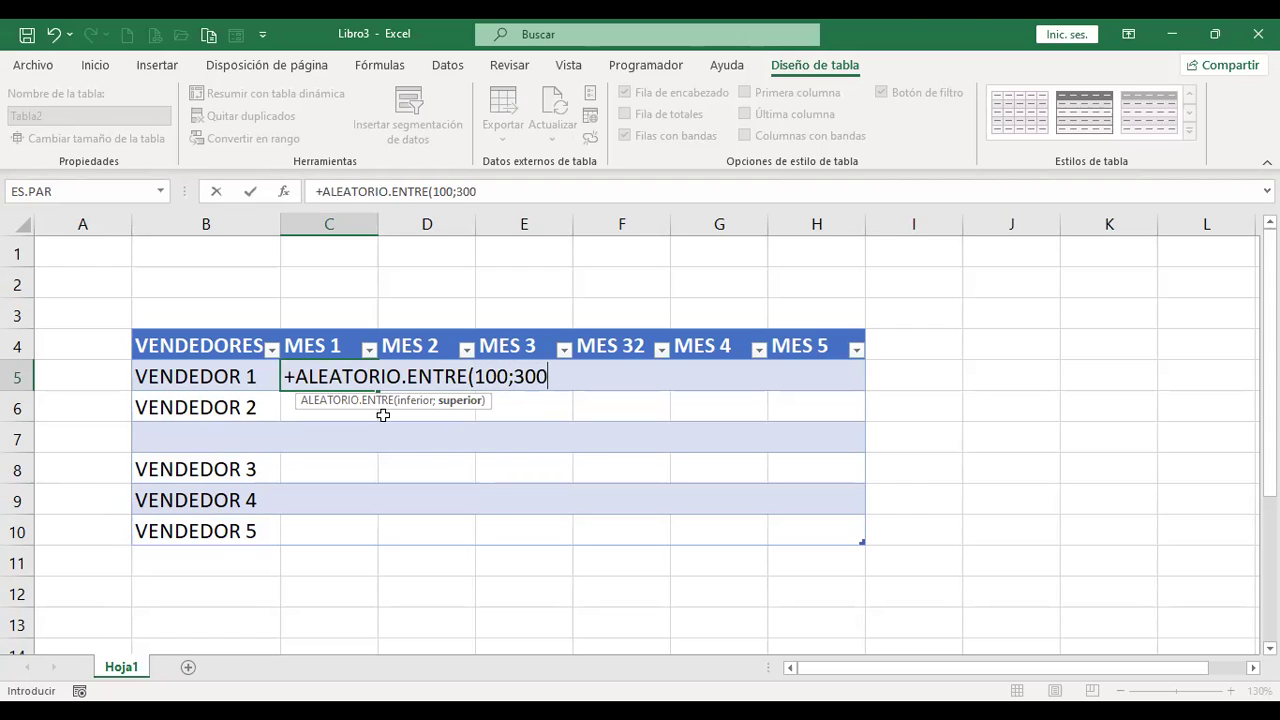
key(Return)
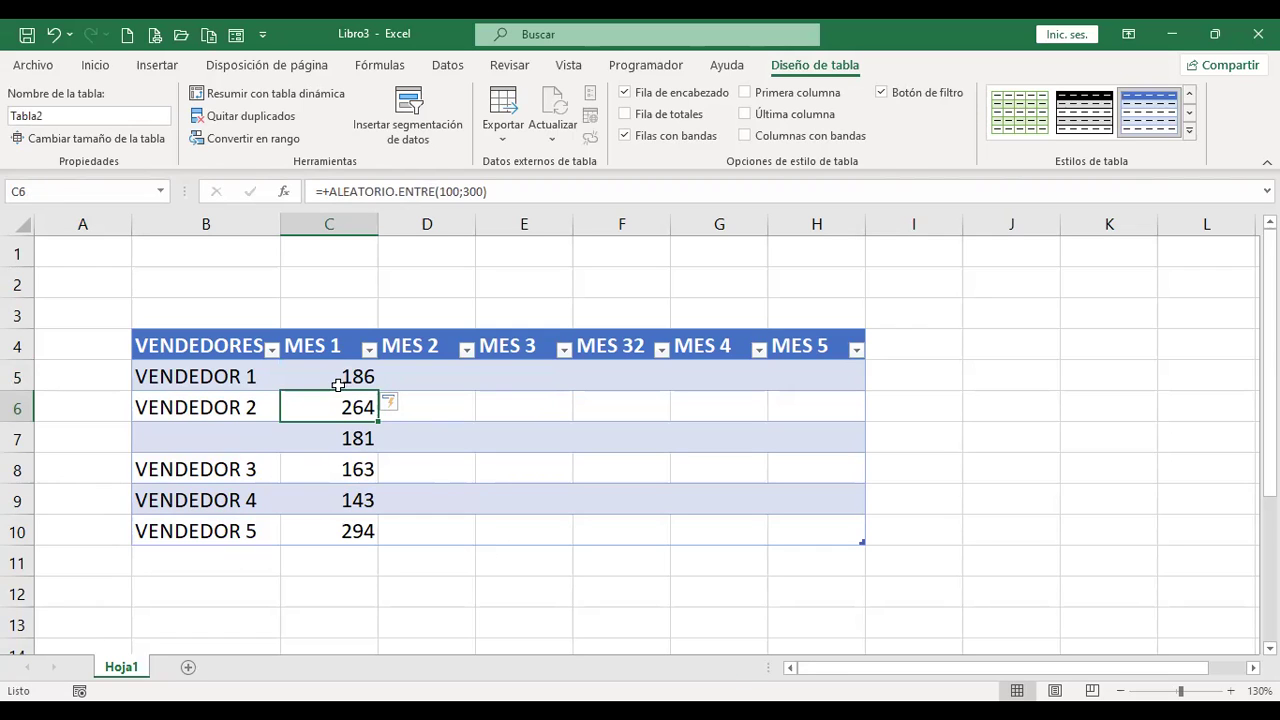
- Fill the random-number formula from MES 1 across the remaining month columns through MES 5, and center the numbers horizontally
drag(331, 376, 862, 528)
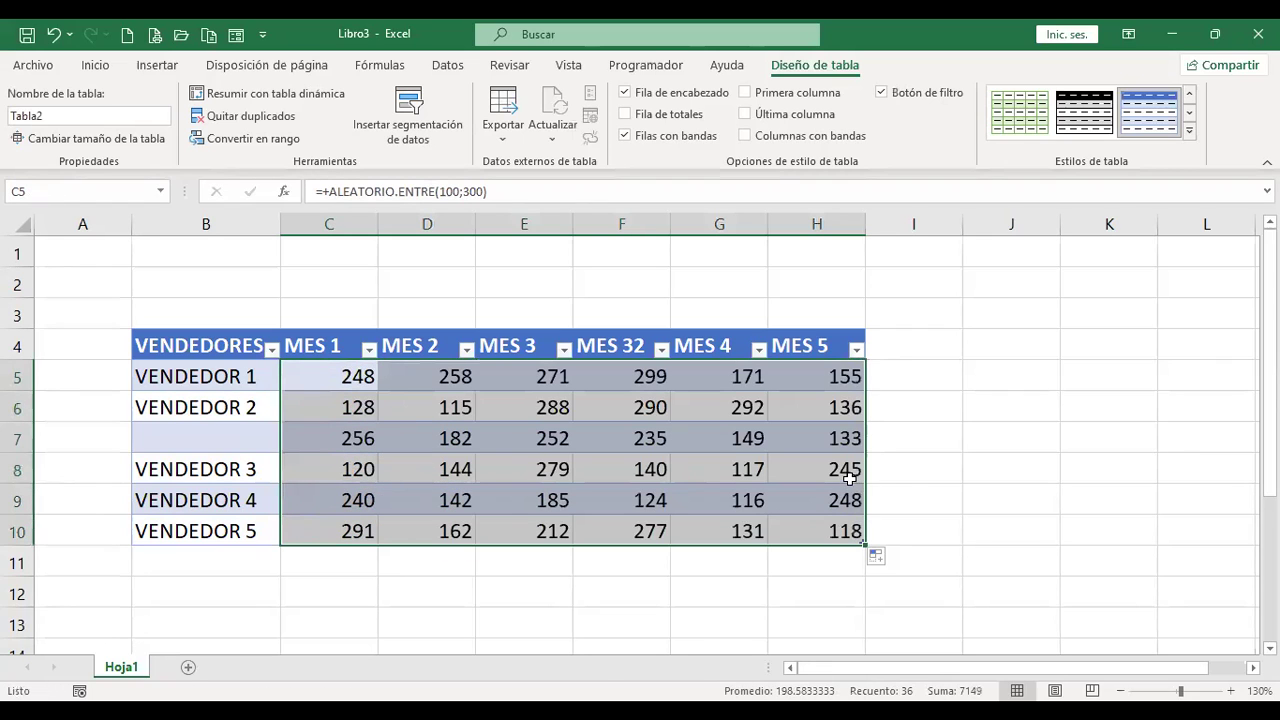
click(96, 66)
click(347, 130)
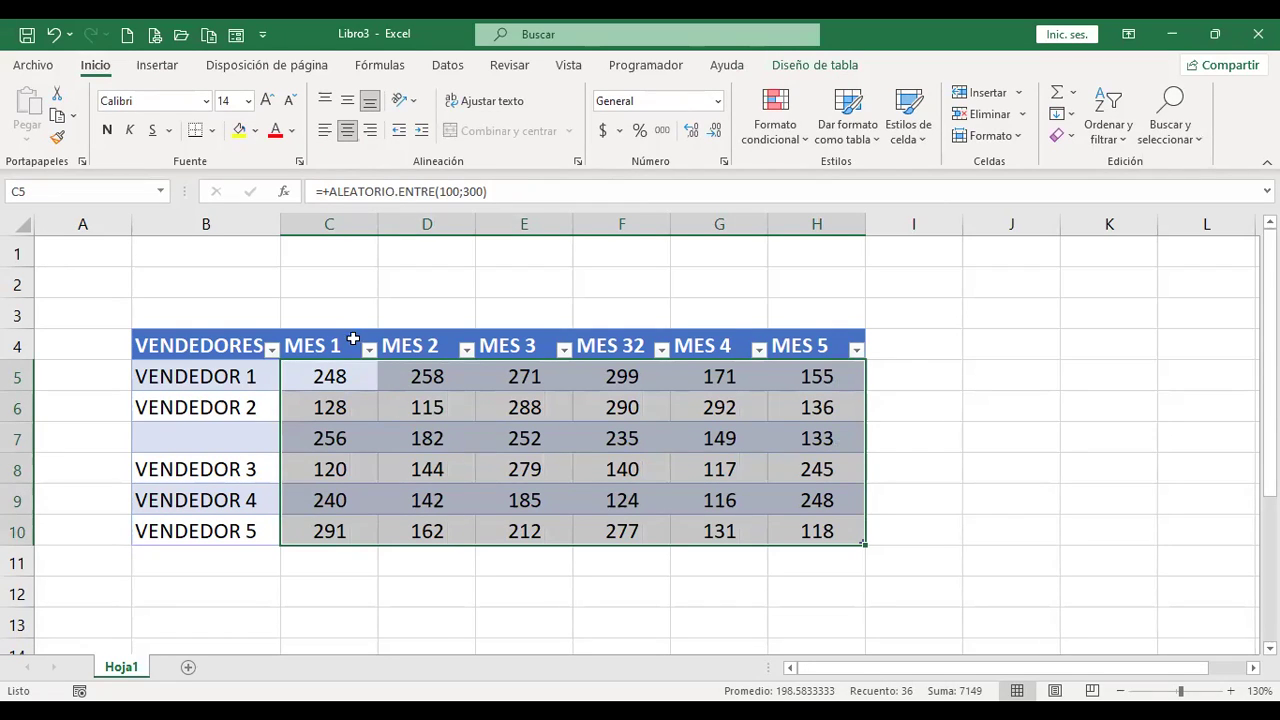
click(979, 337)
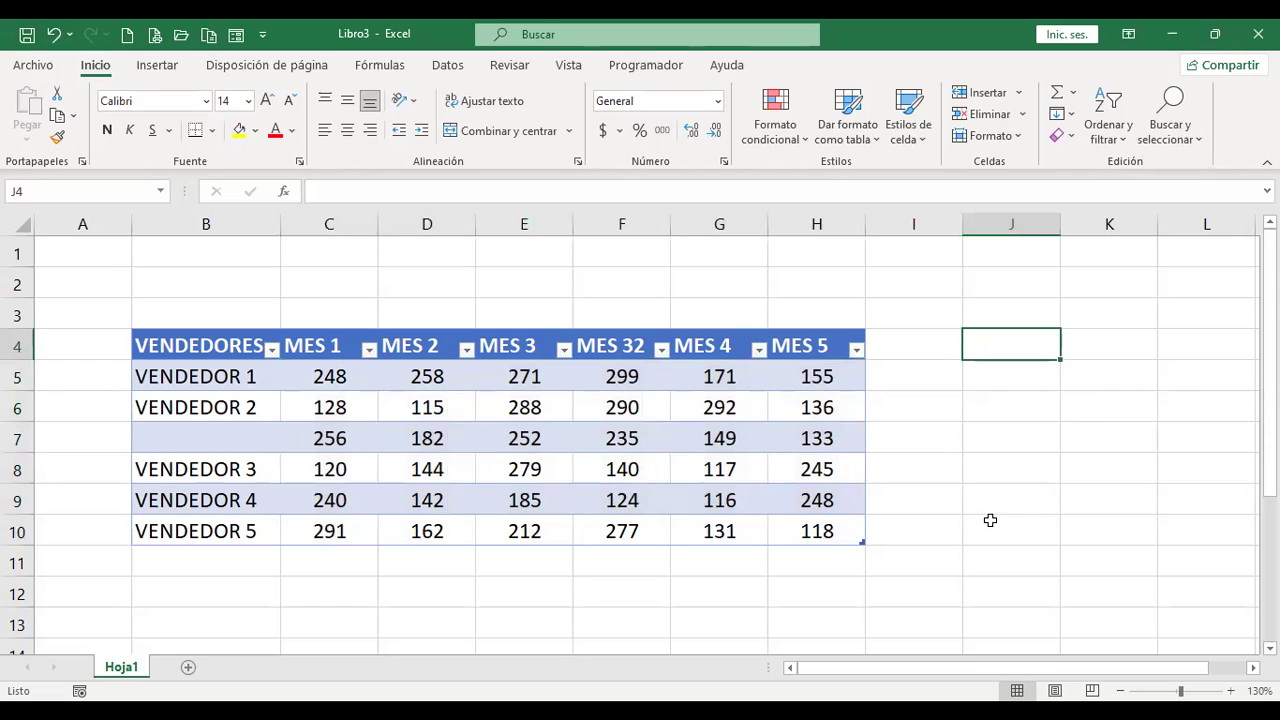
- Check the formula in a MES 4 cell, and recalculate the sheet several times to regenerate the random numbers
click(712, 438)
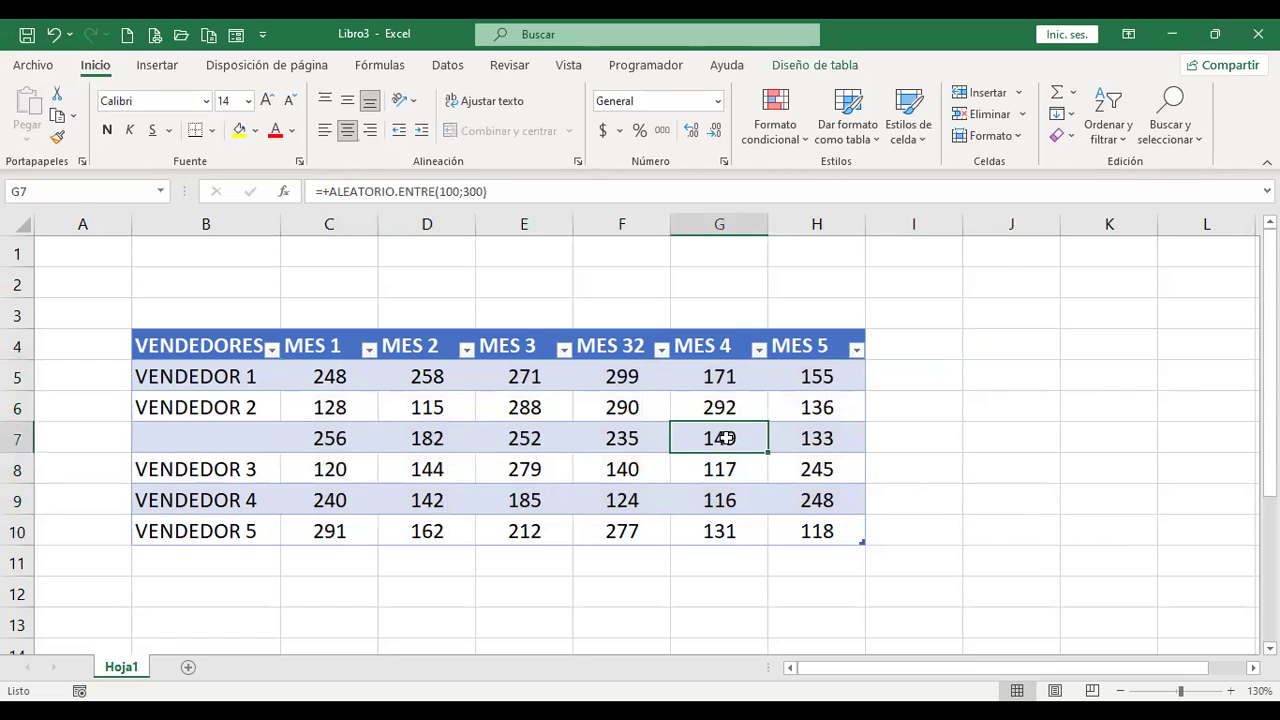
click(1020, 285)
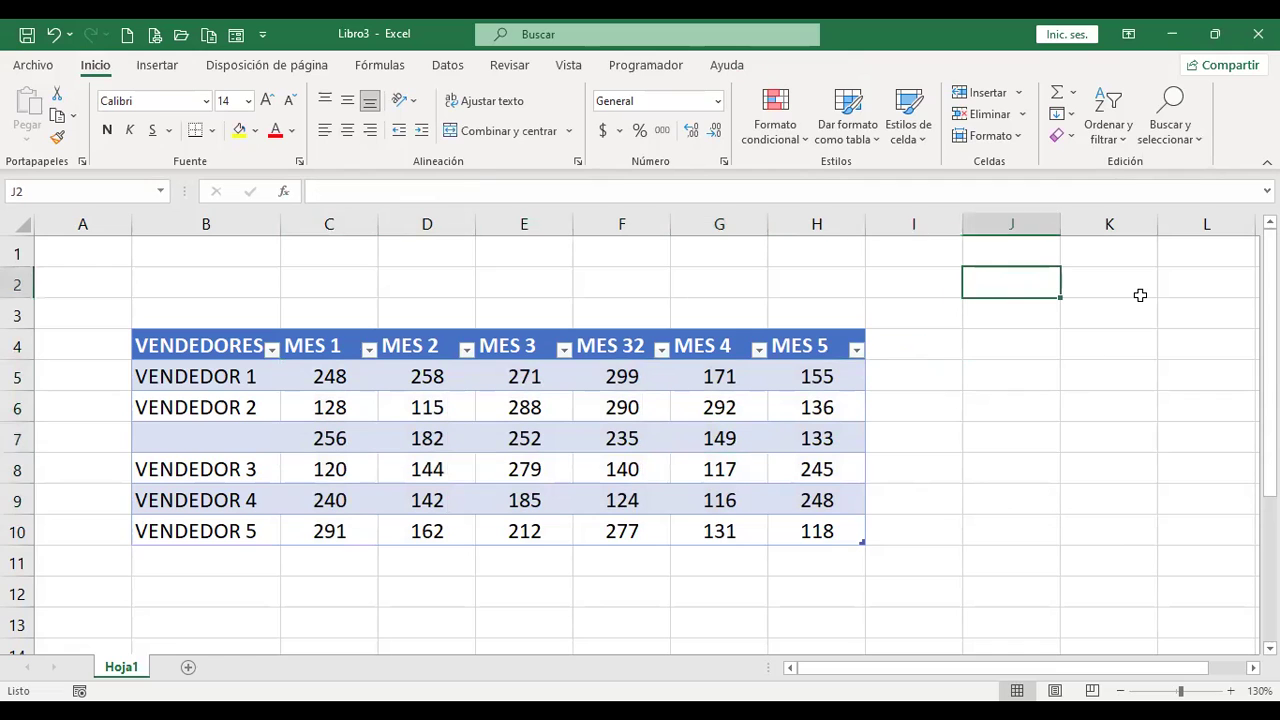
key(F9)
key(F9)
key(F9)
key(F9)
key(F9)
key(F9)
key(F9)
key(F9)
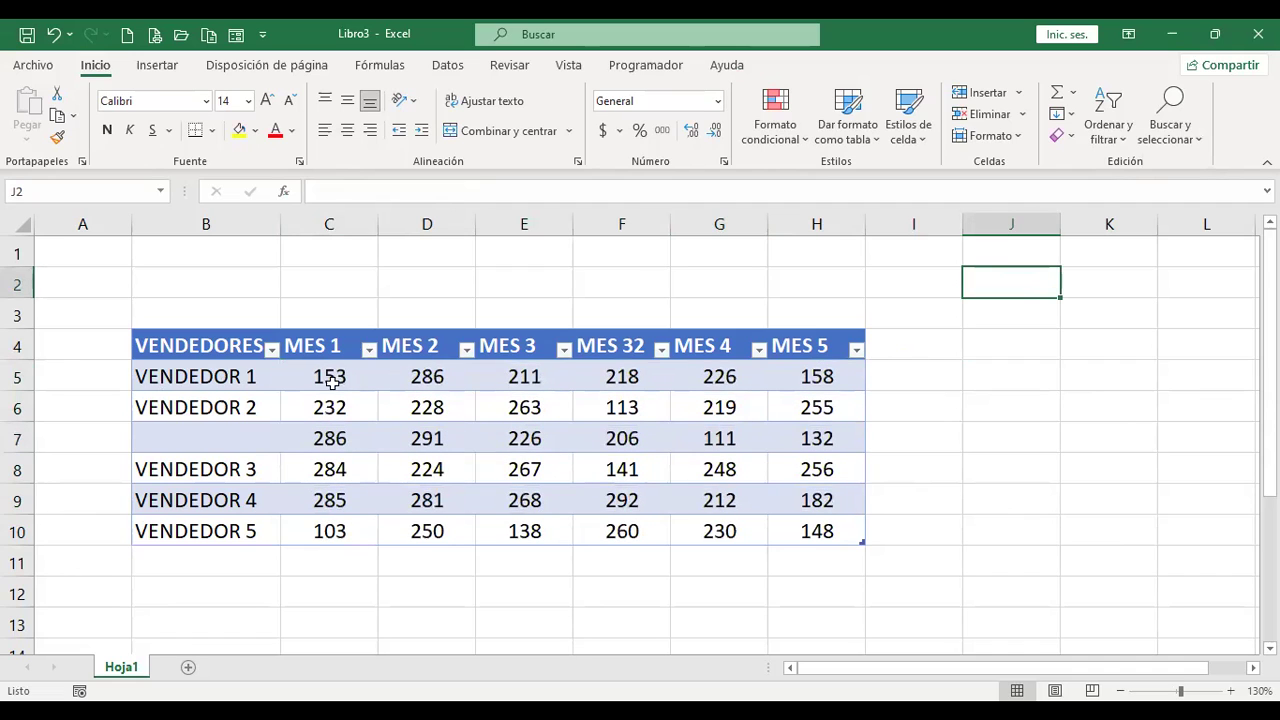
- Replace the random-number formulas in C5:H10 with fixed values by copying the range and pasting it over itself as values
drag(332, 381, 829, 550)
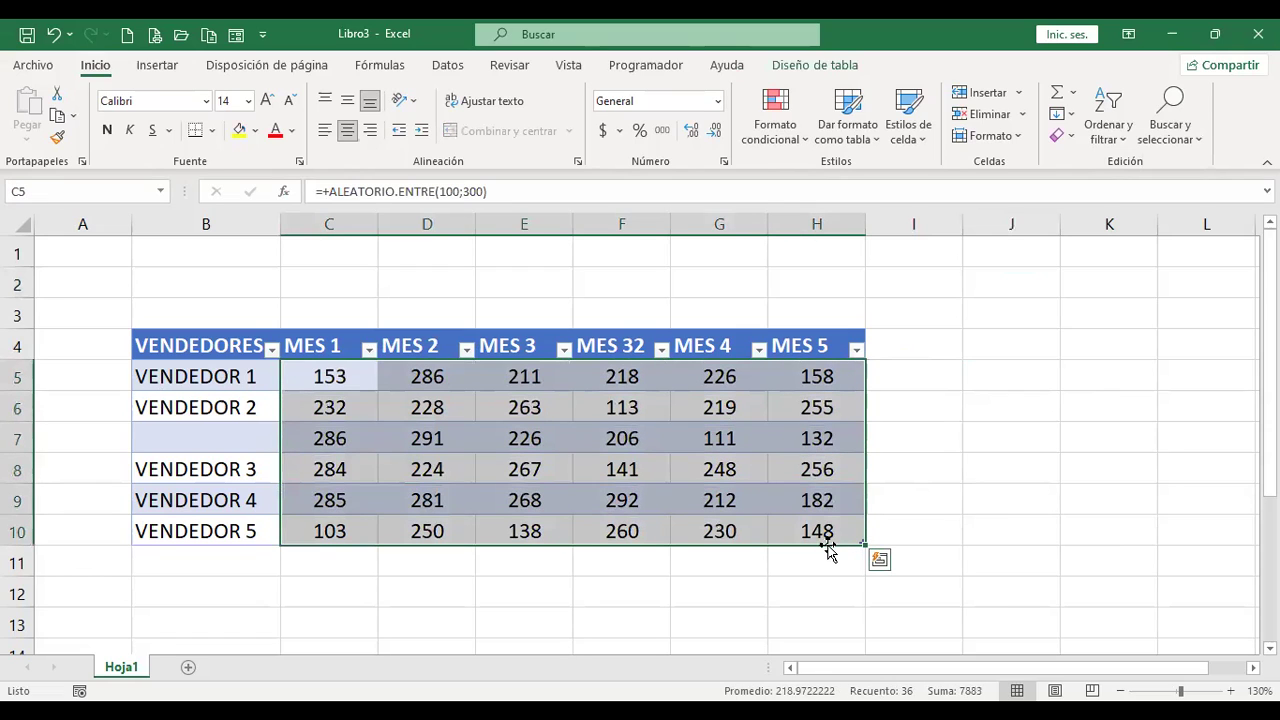
key(ctrl+c)
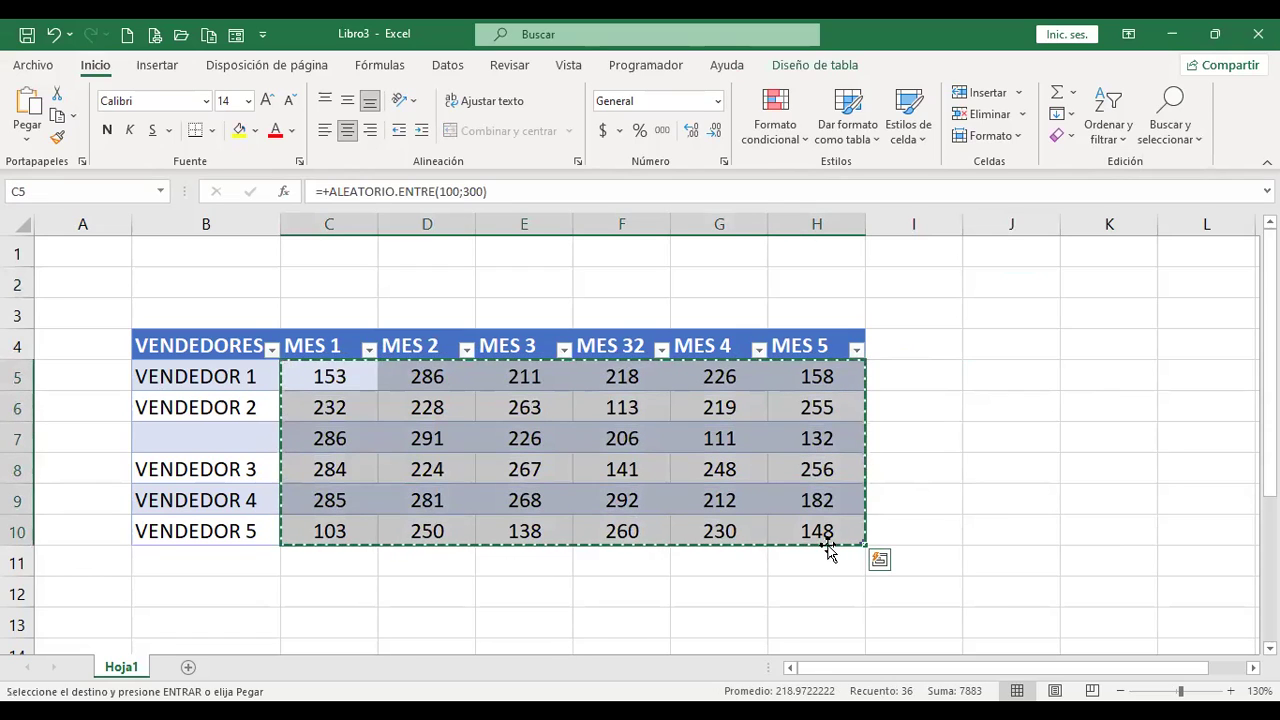
right_click(690, 465)
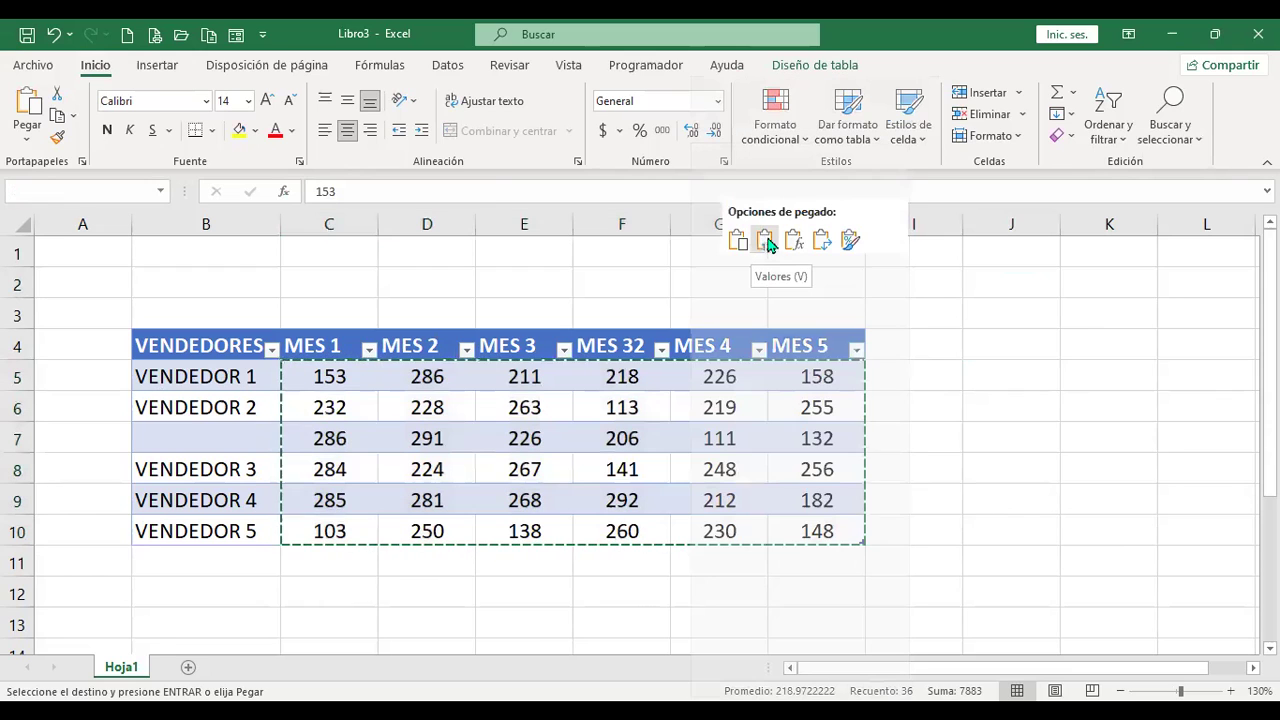
click(765, 242)
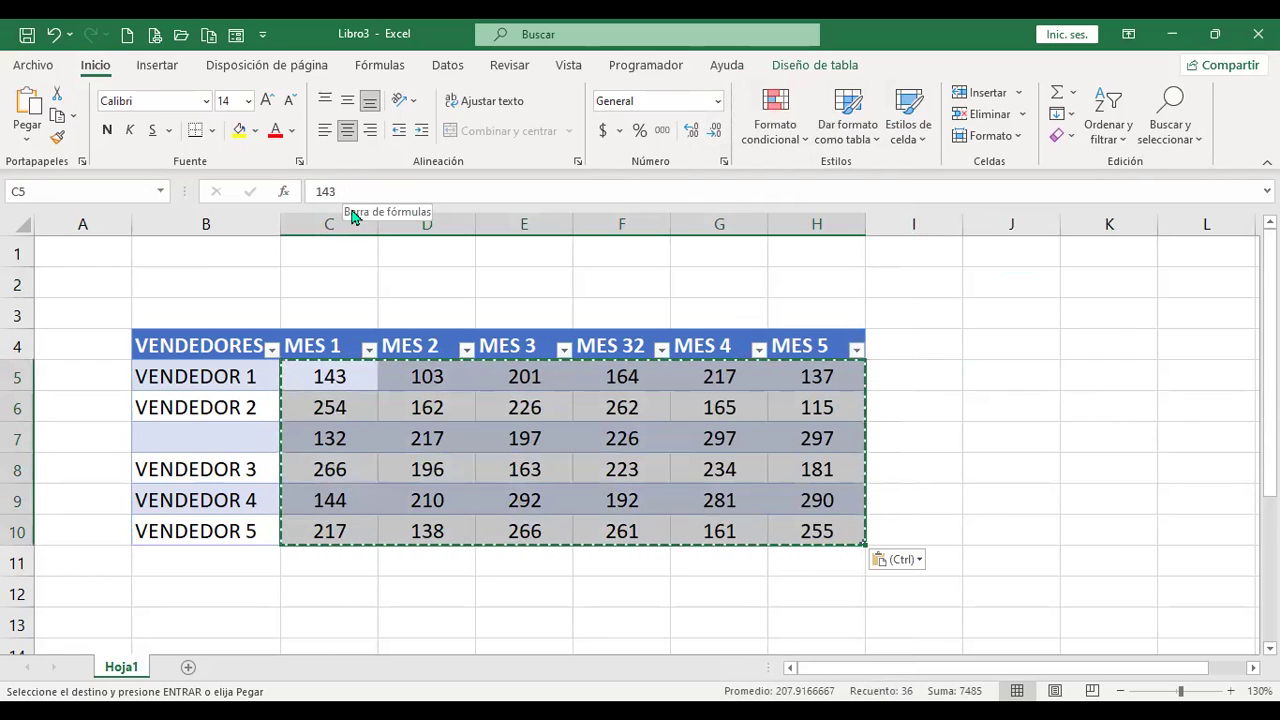
key(Escape)
click(621, 403)
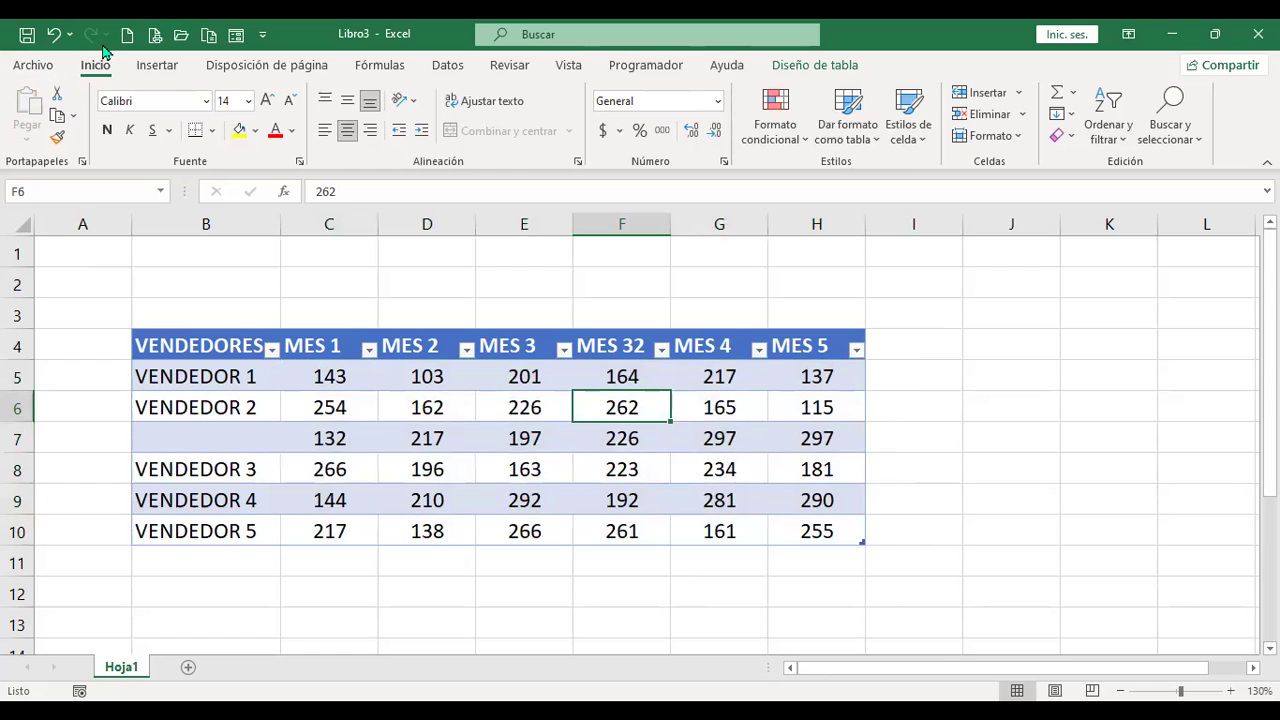
- Rename the table as Puntaje, and select its data range by that name
click(818, 68)
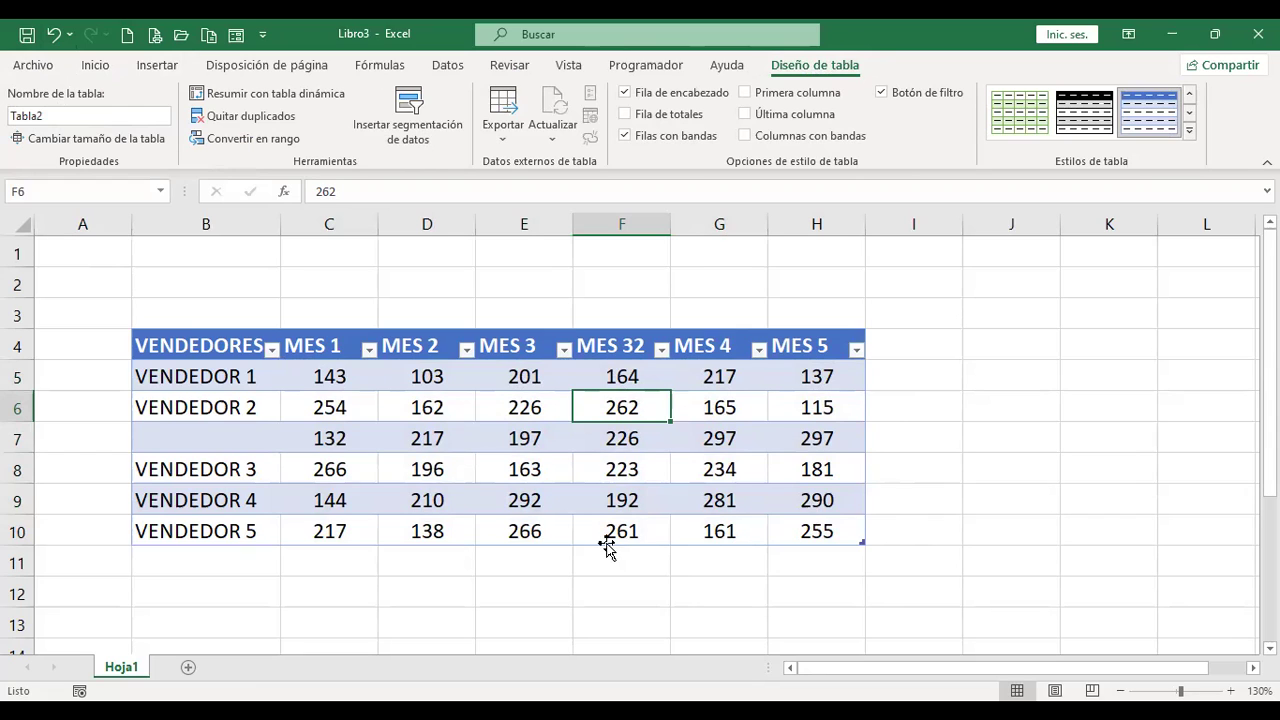
click(339, 375)
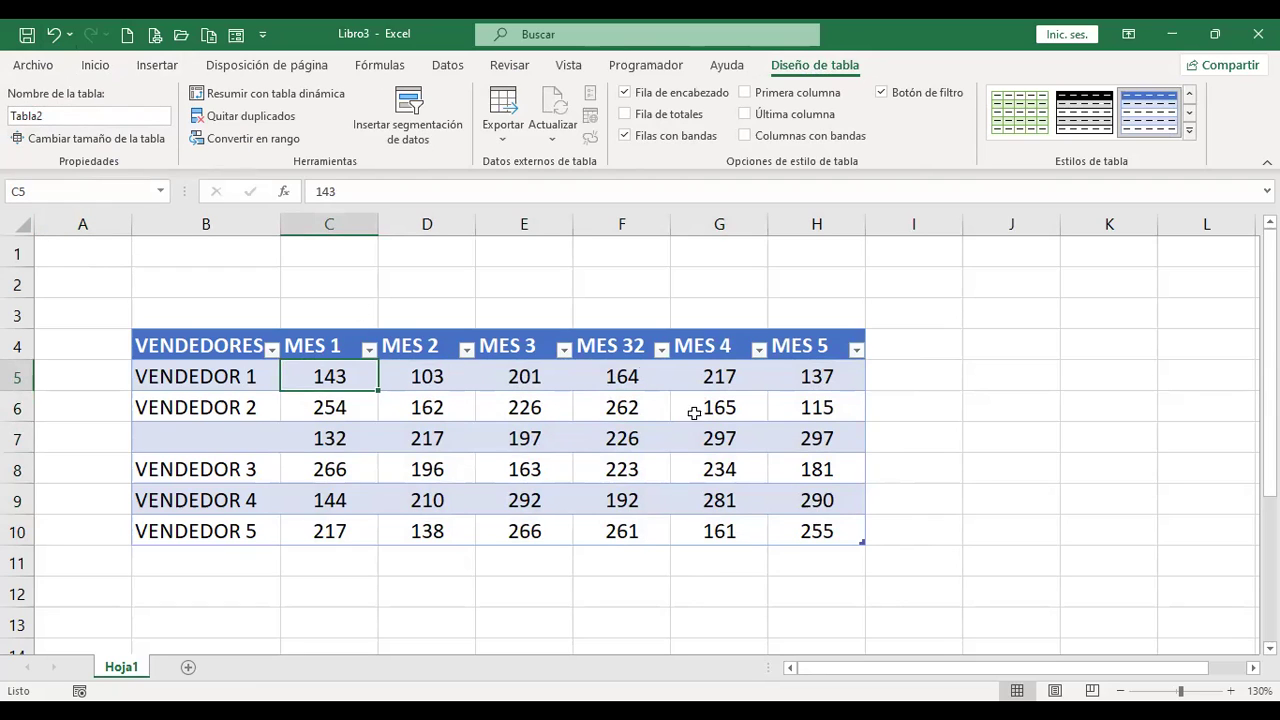
click(155, 117)
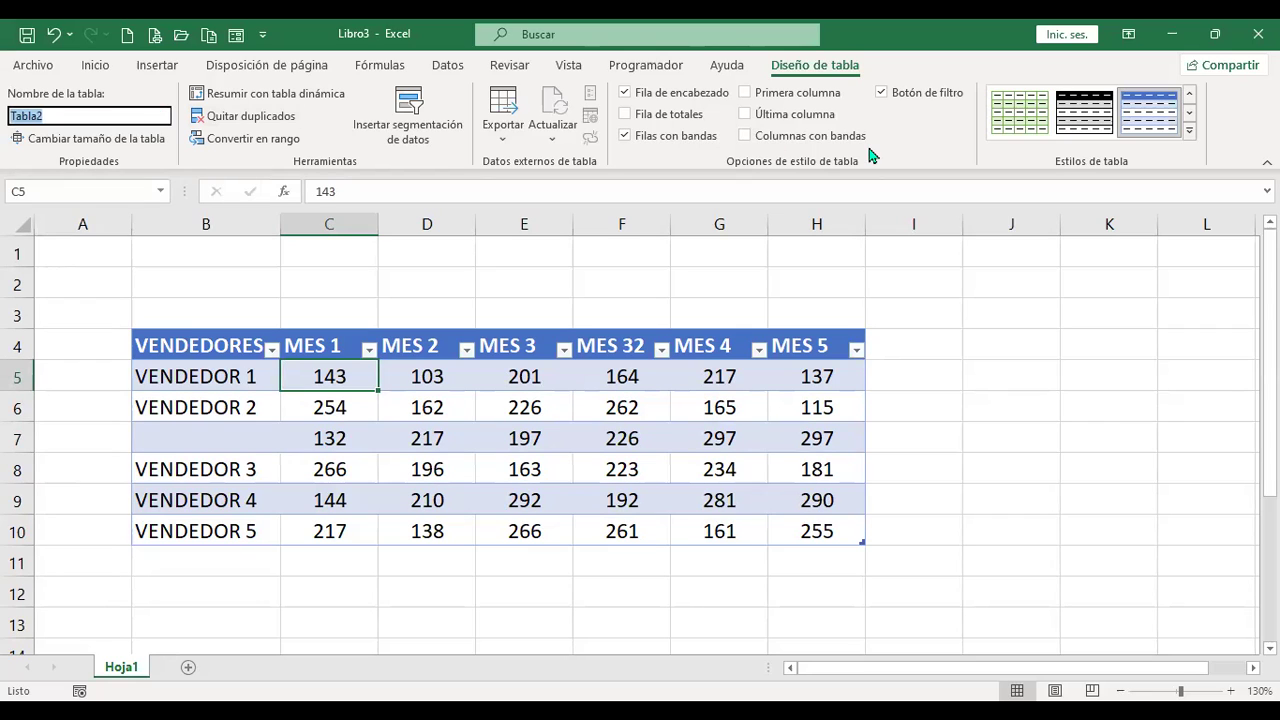
text(Puntaje)
key(Return)
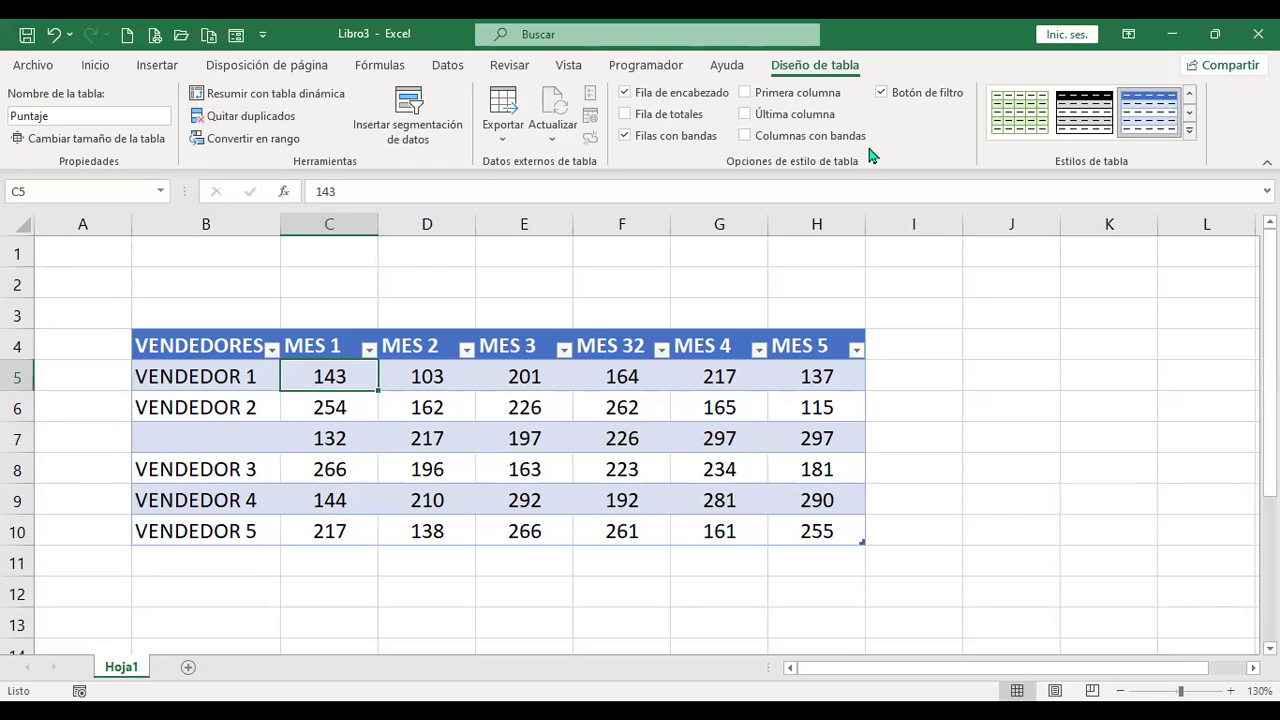
click(160, 191)
click(48, 212)
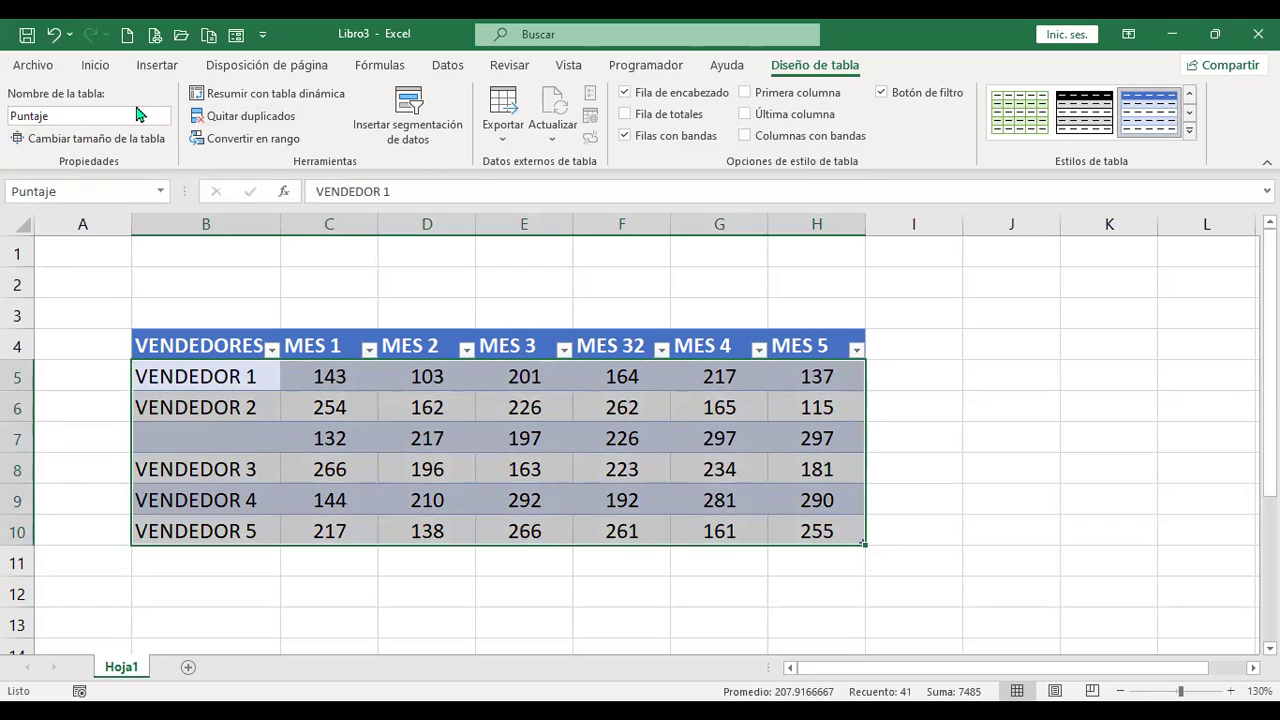
- Review the table's data range in the resize settings, and leave without applying a change
click(92, 140)
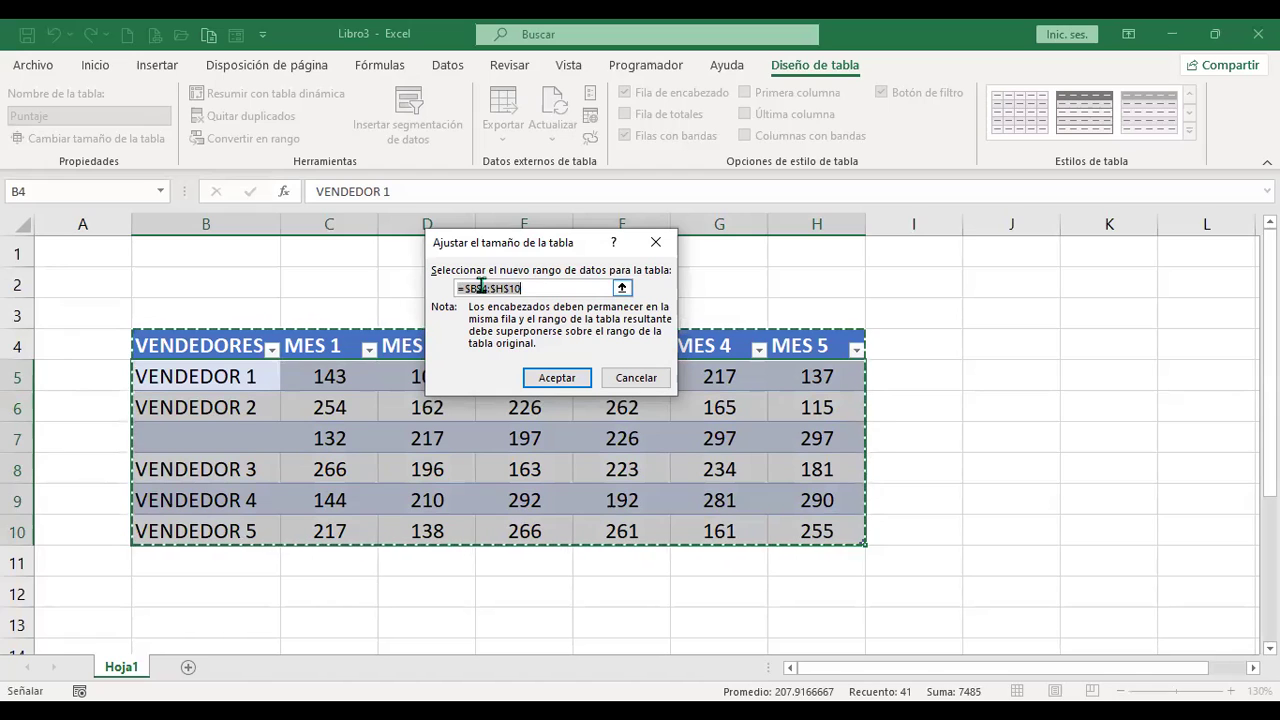
drag(472, 287, 535, 284)
click(637, 379)
click(586, 379)
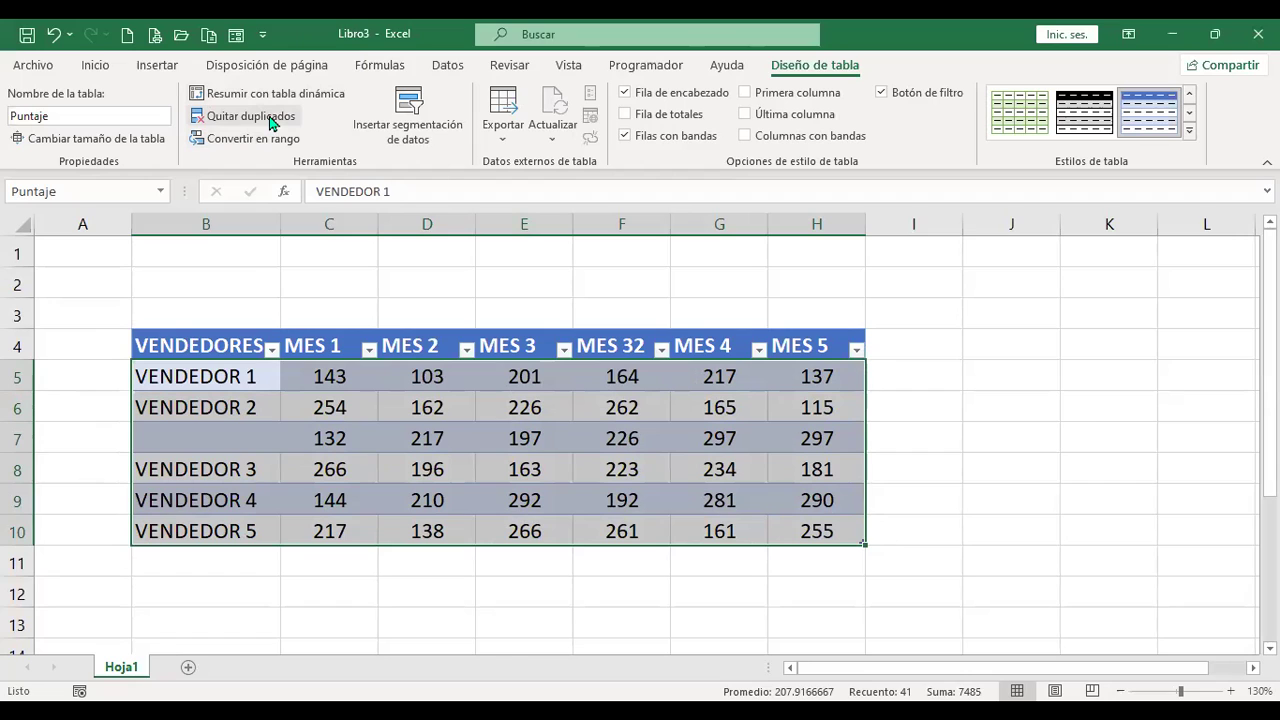
- Extend the table by filling the salesperson names in VENDEDORES down to row 13, and enter VENDEDOR 6 in B13
drag(228, 525, 330, 500)
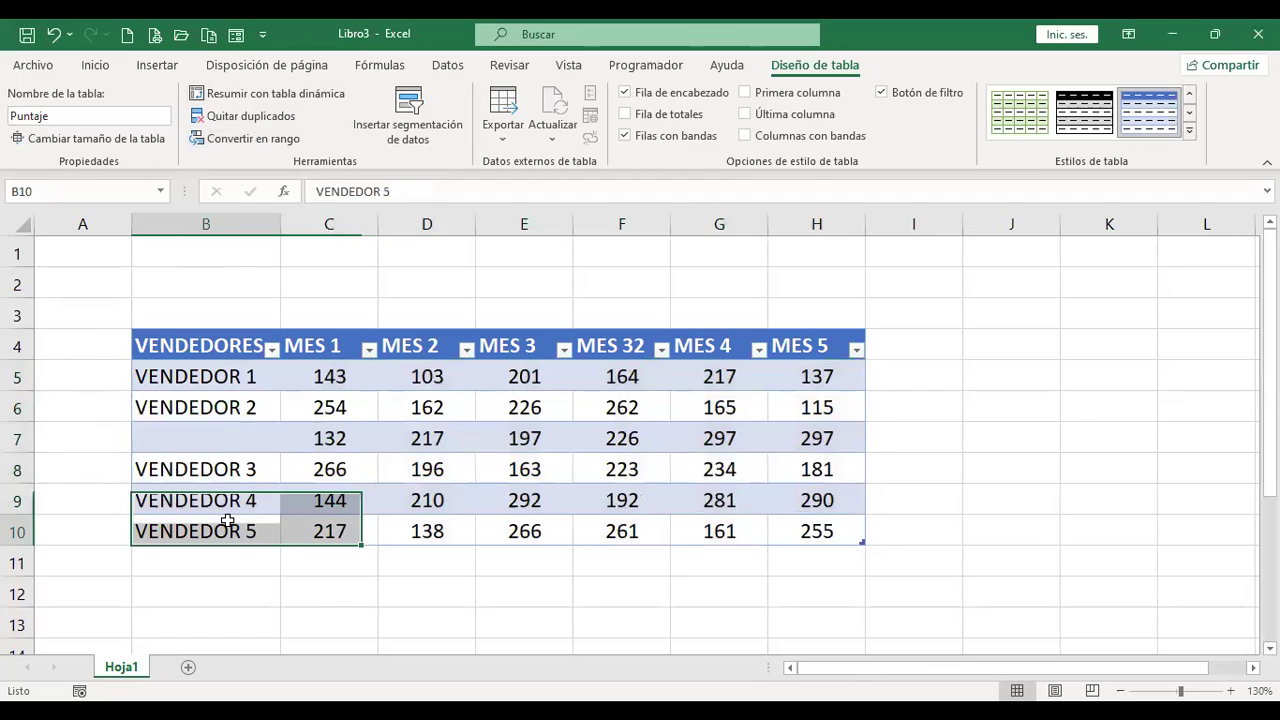
click(228, 520)
drag(246, 376, 268, 620)
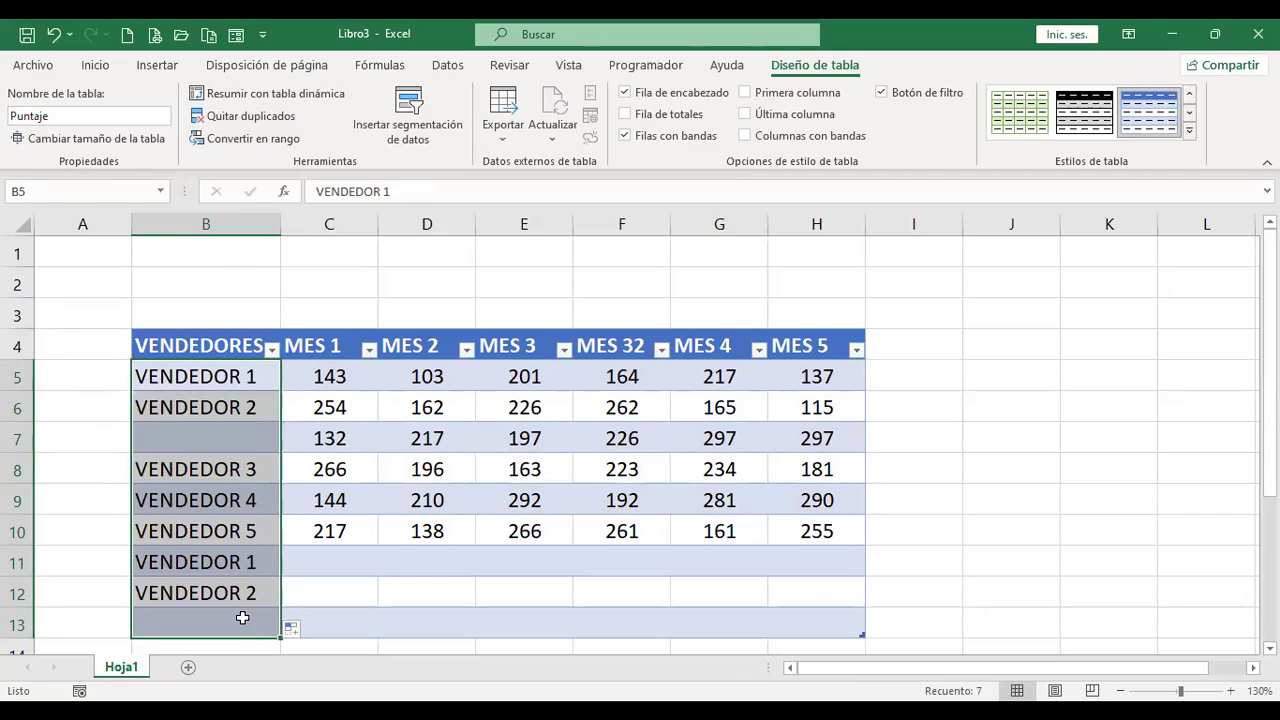
click(242, 618)
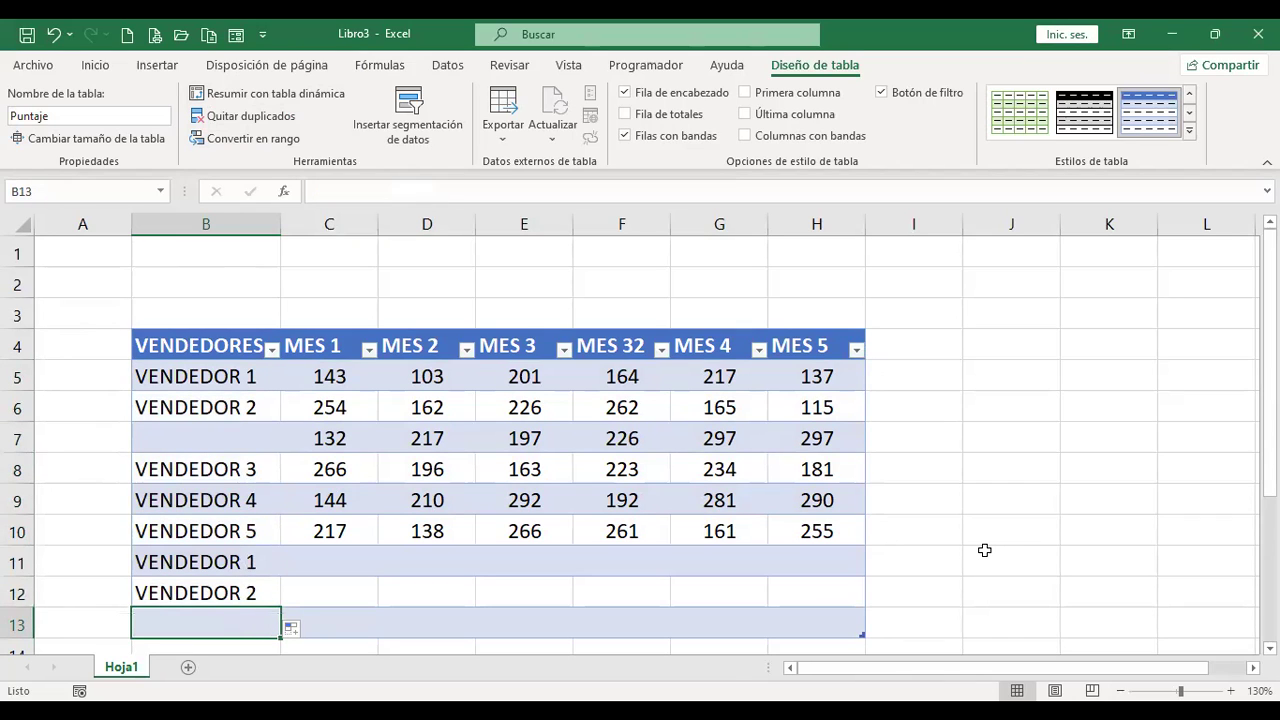
text(VENDEDOR 6)
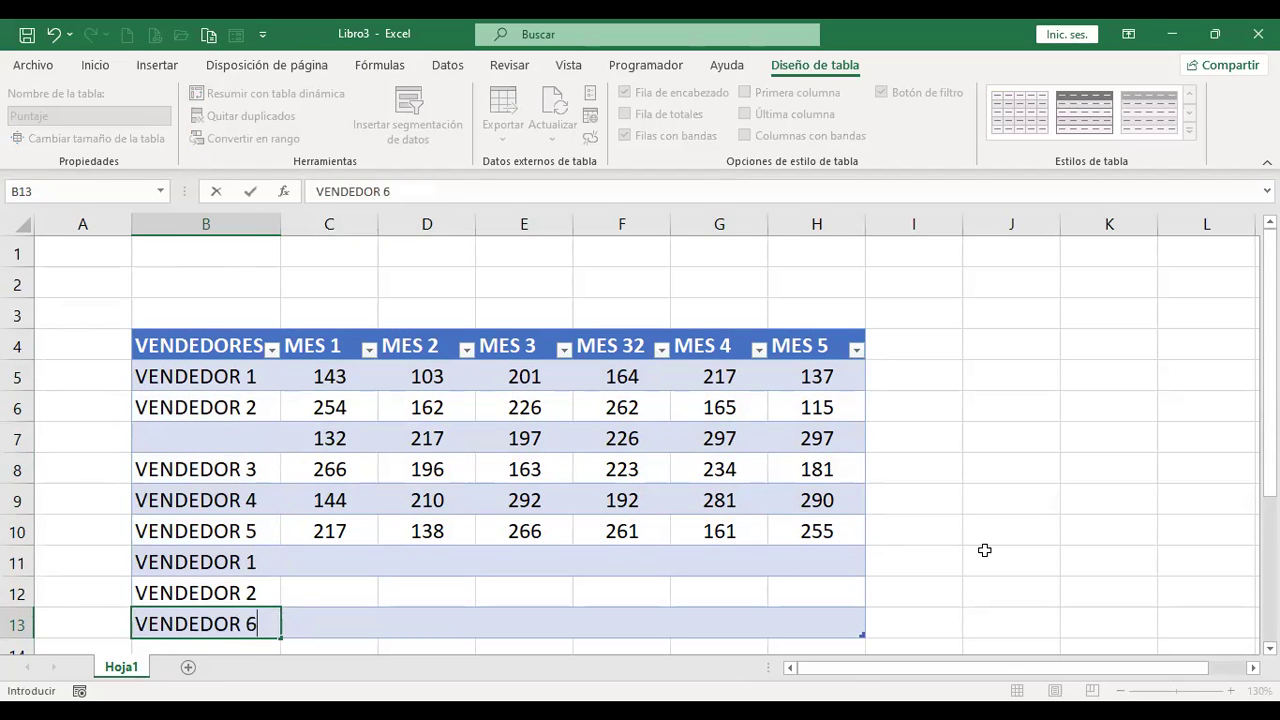
key(Return)
- Enter the formula +ALEATORIO.ENTRE(100;300) in cell C11, the MES 1 value of the repeated VENDEDOR 1 row
key(Up)
key(Right)
key(Right)
key(Up)
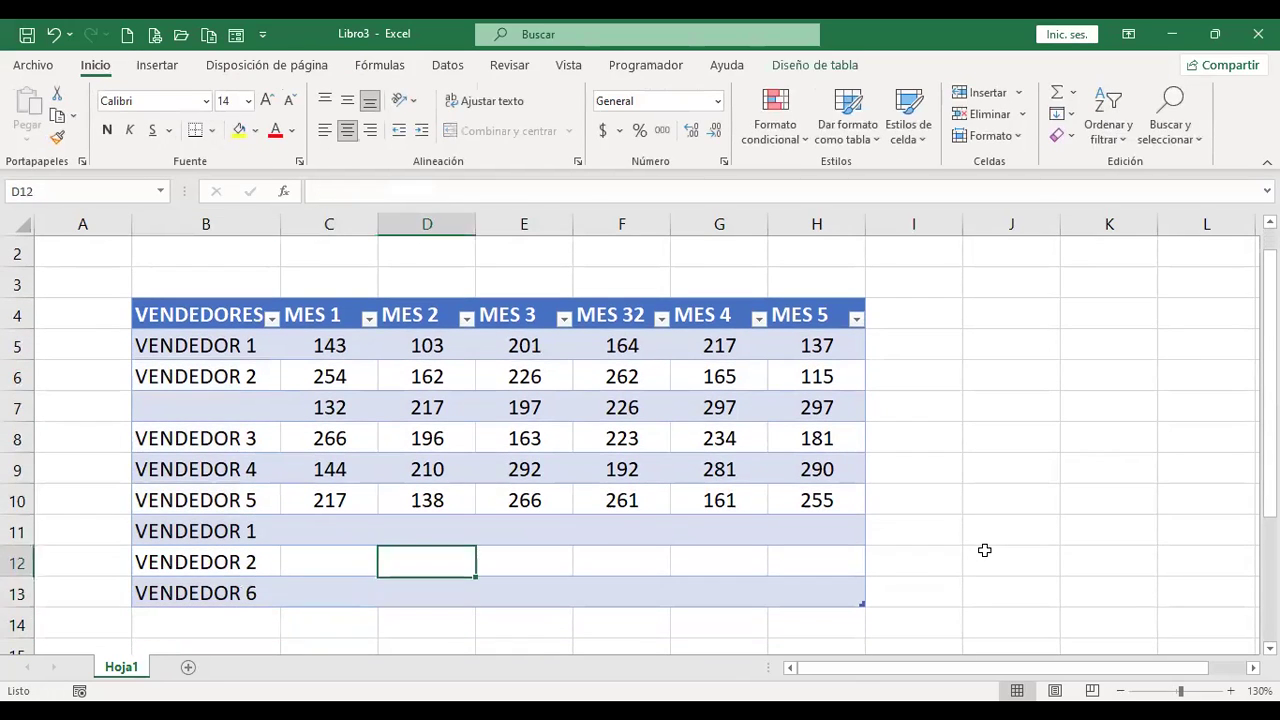
key(Up)
key(Left)
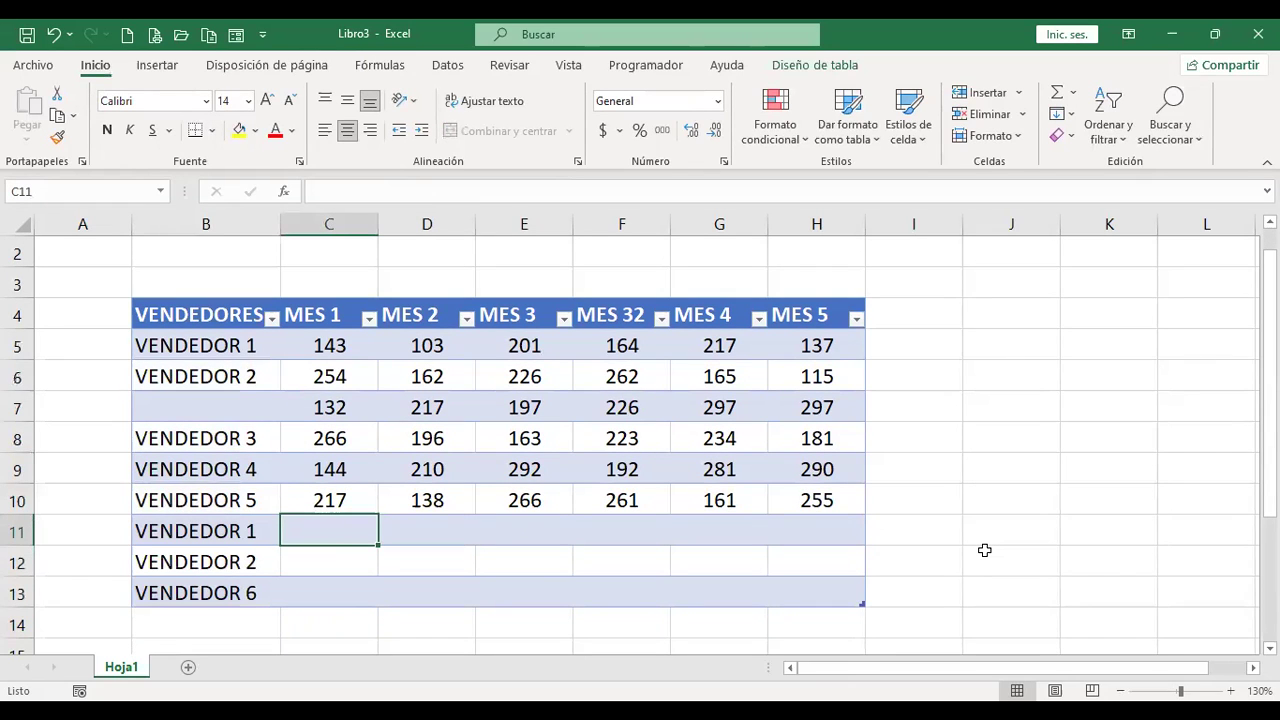
text(+)
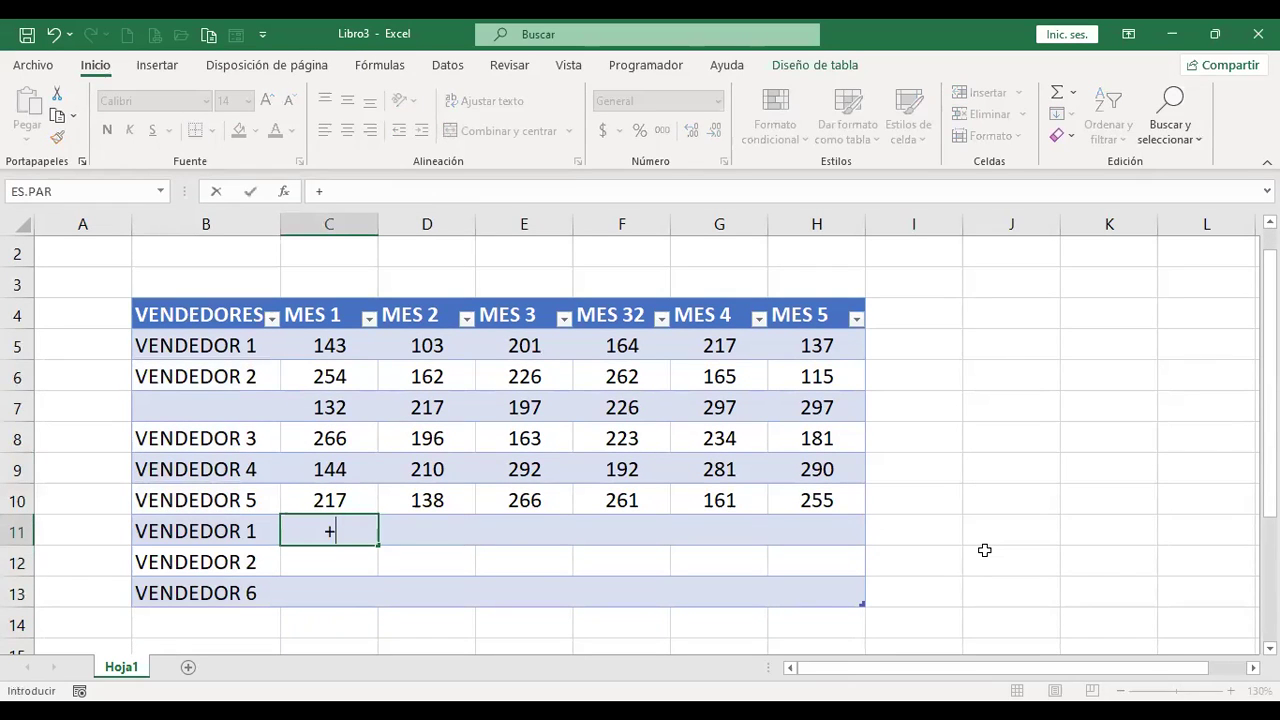
text(ALE)
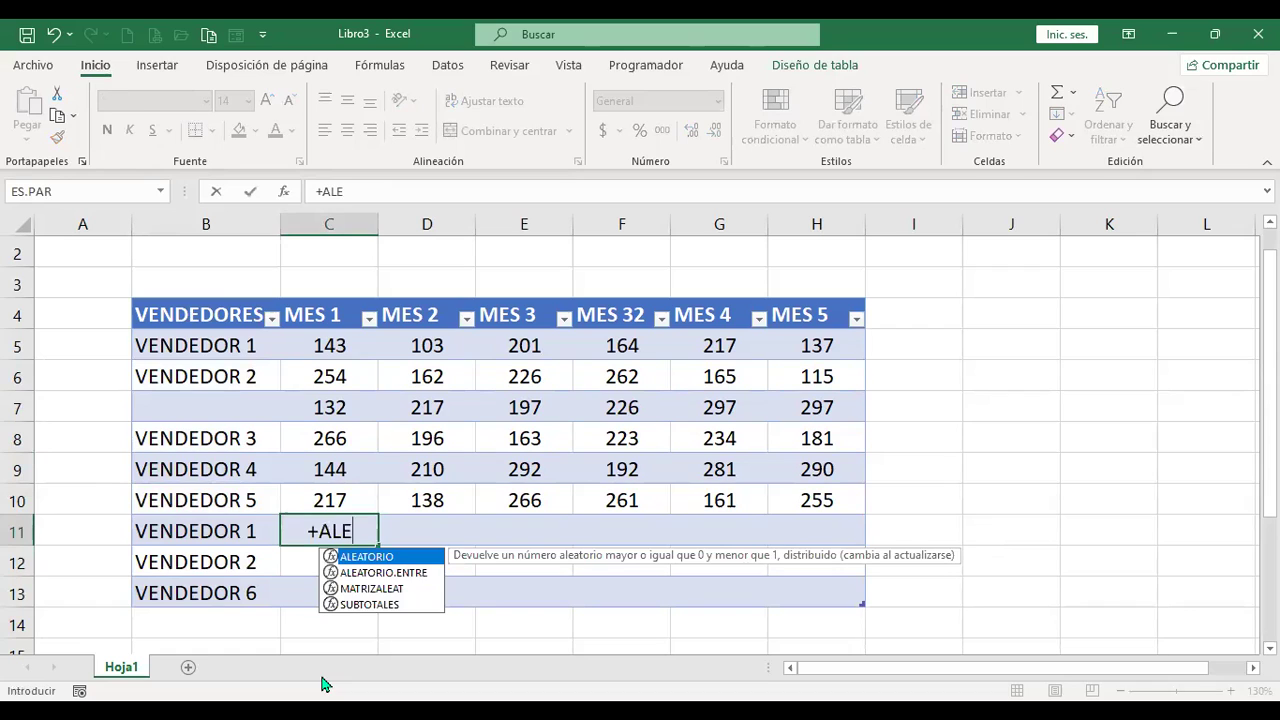
click(438, 571)
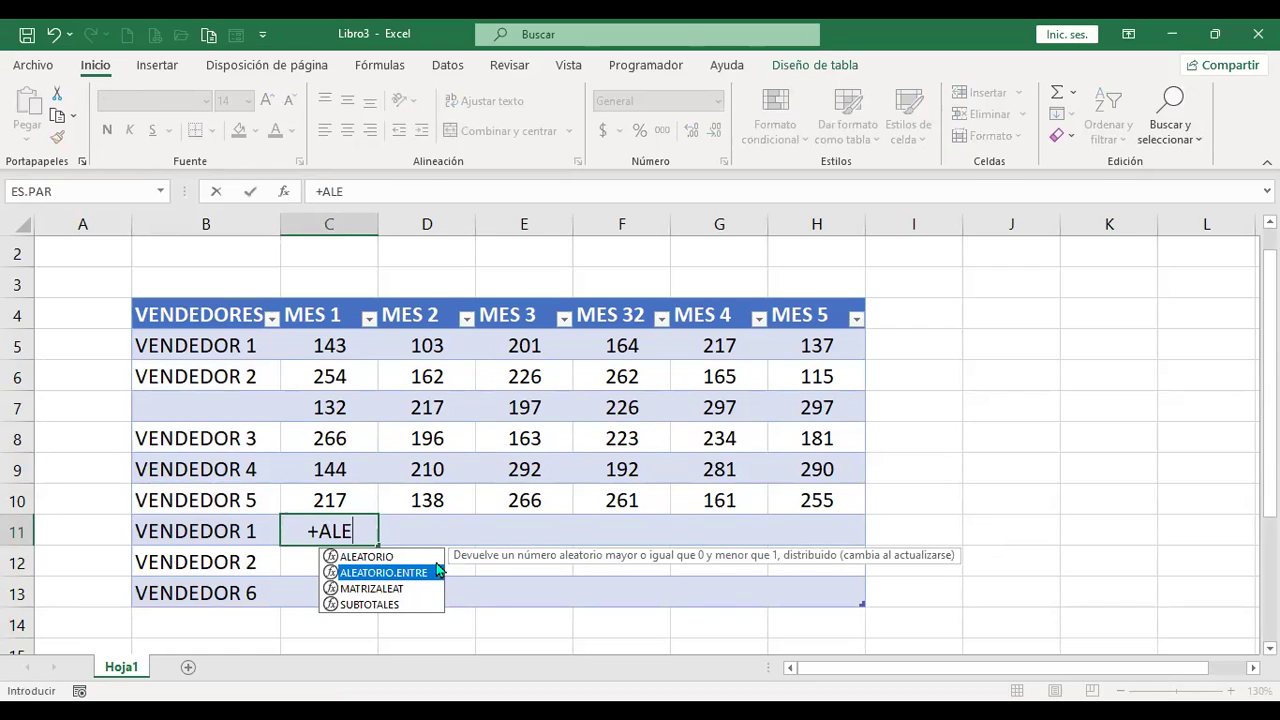
double_click(438, 571)
text(100;300)
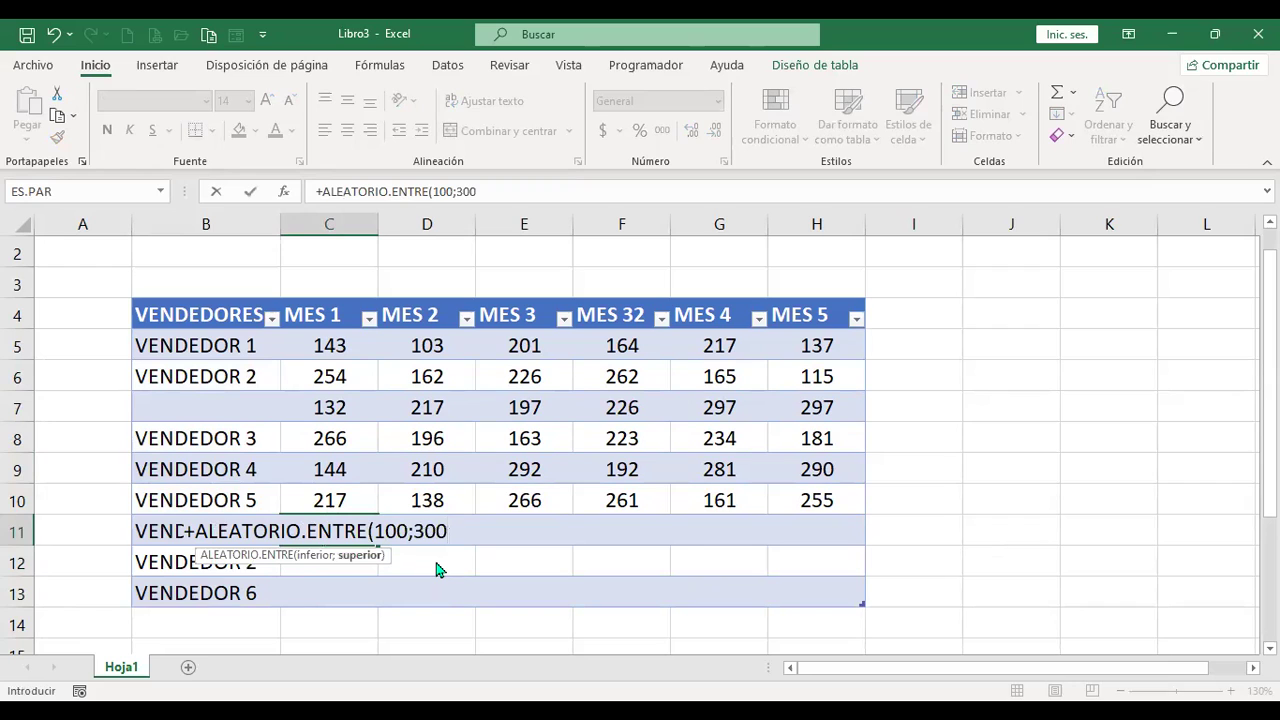
key(Return)
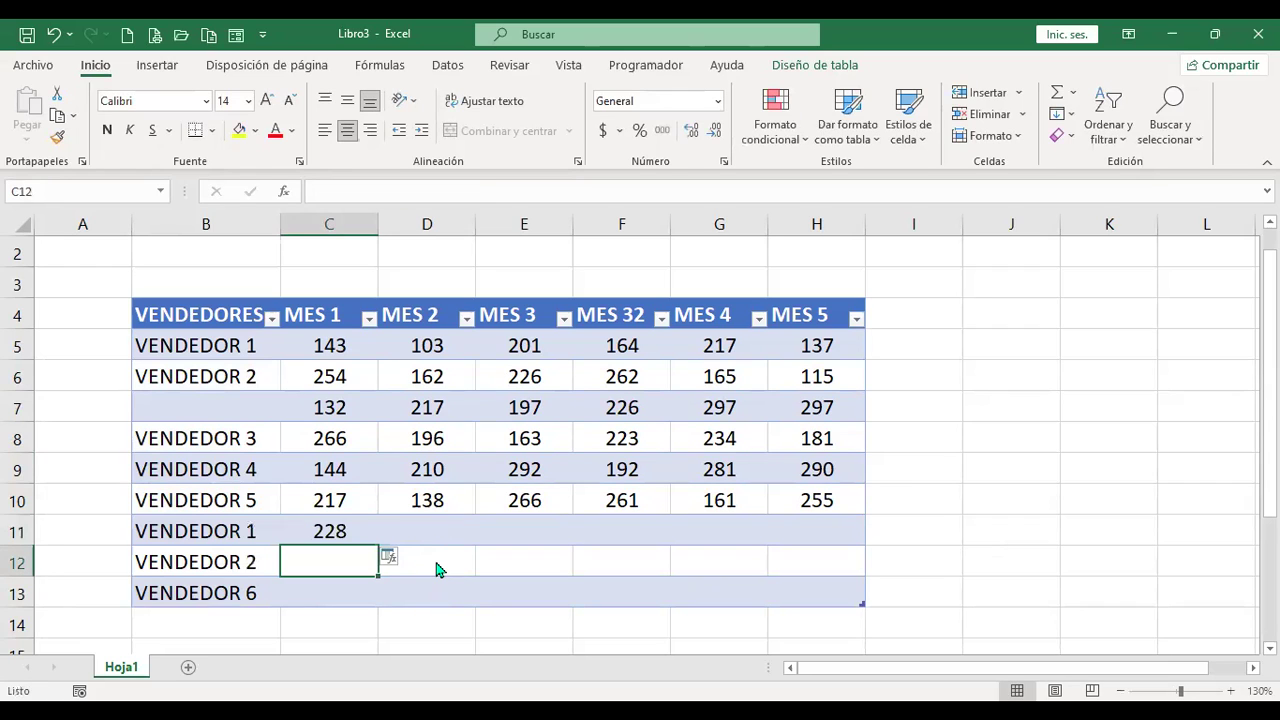
- Fill the C11 random formula across the range C11:H13, and replace the formulas with their fixed values
click(337, 524)
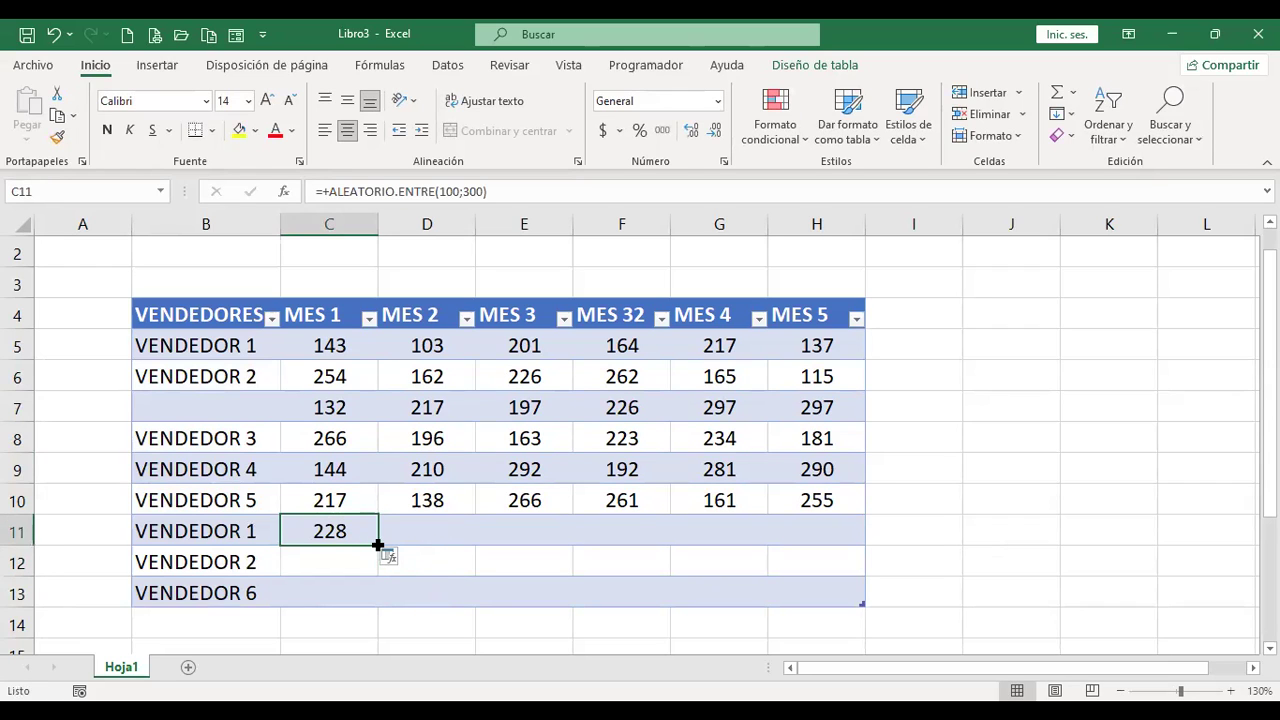
drag(377, 544, 855, 561)
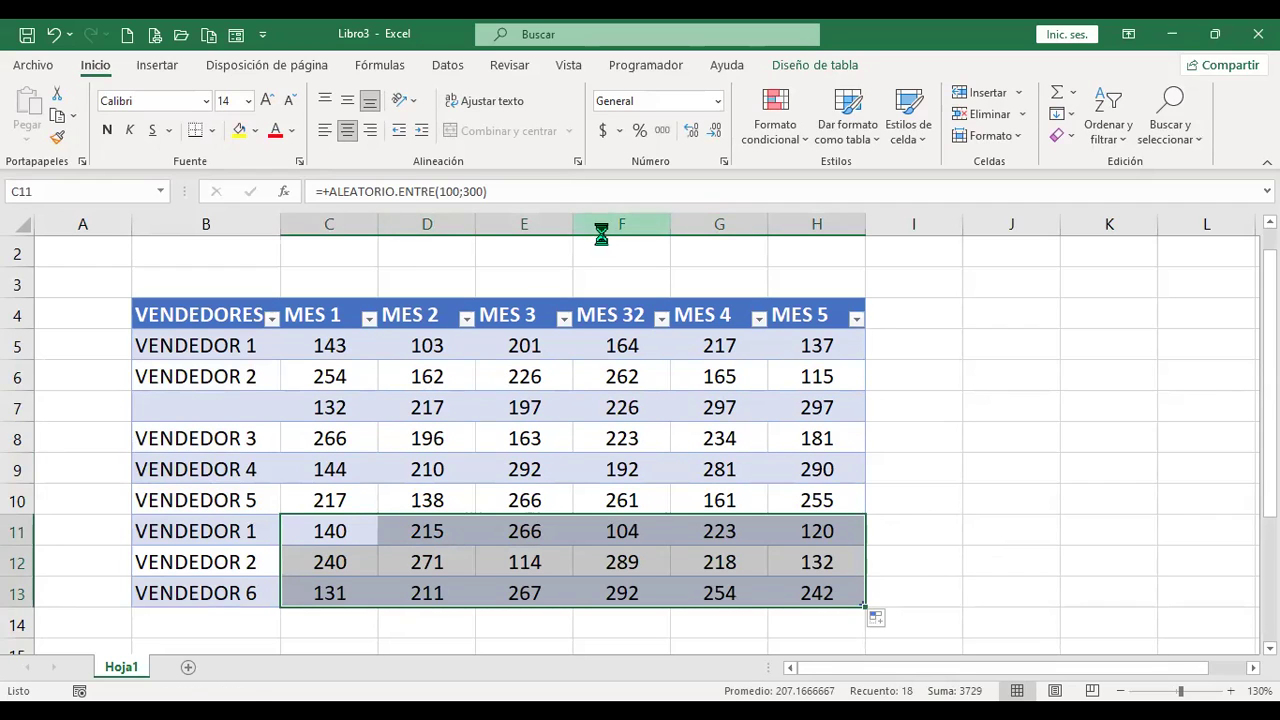
key(ctrl+c)
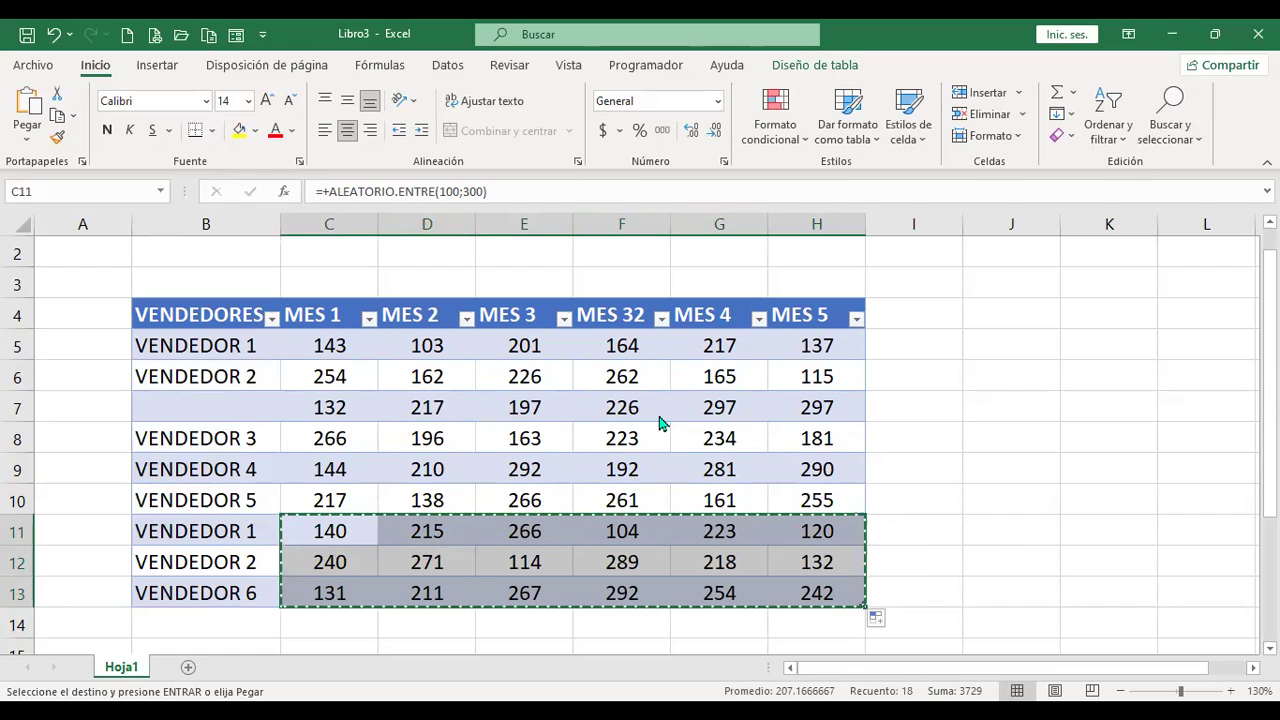
click(628, 535)
key(Escape)
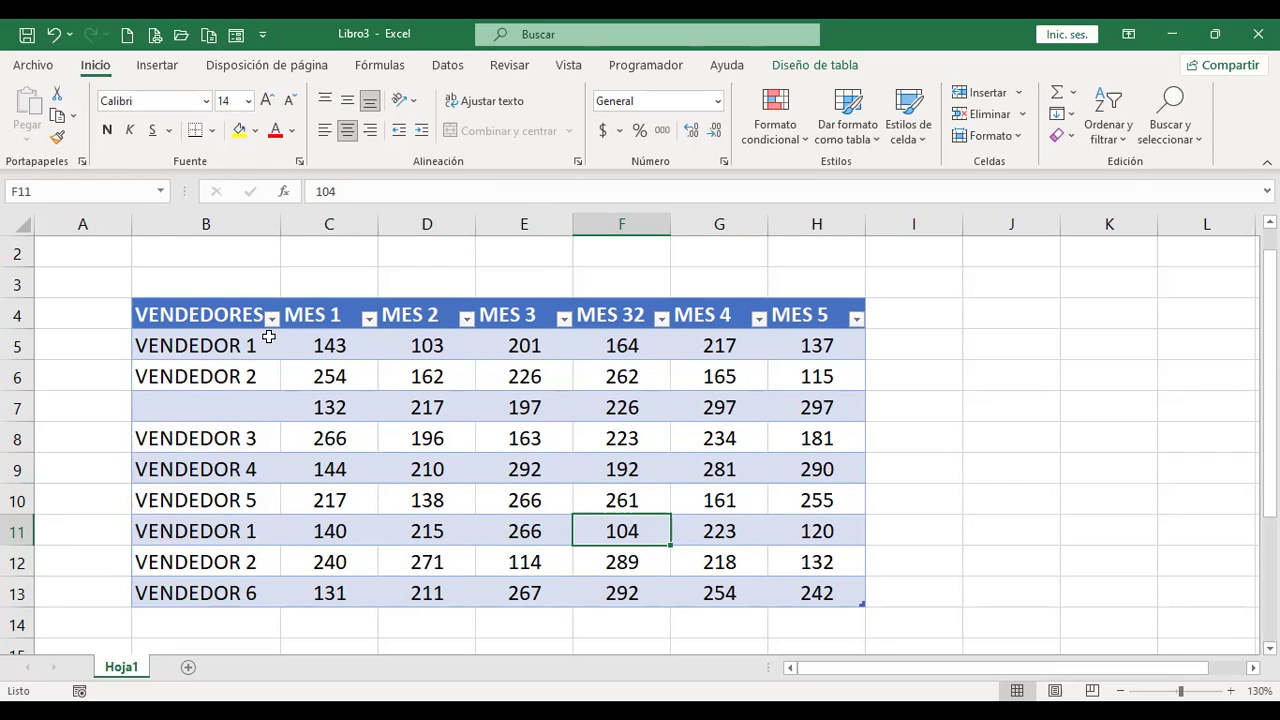
- Try to remove duplicate rows from the Puntaje table, comparing all of its columns
click(840, 67)
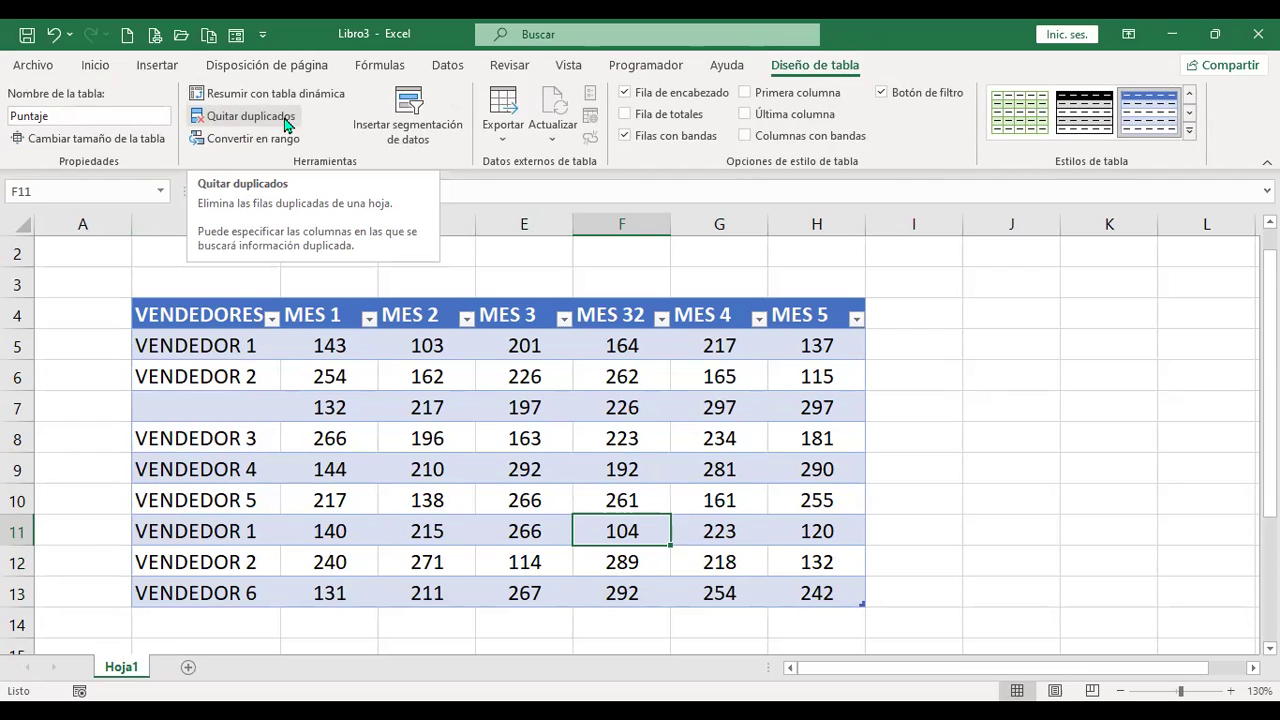
click(220, 350)
click(238, 530)
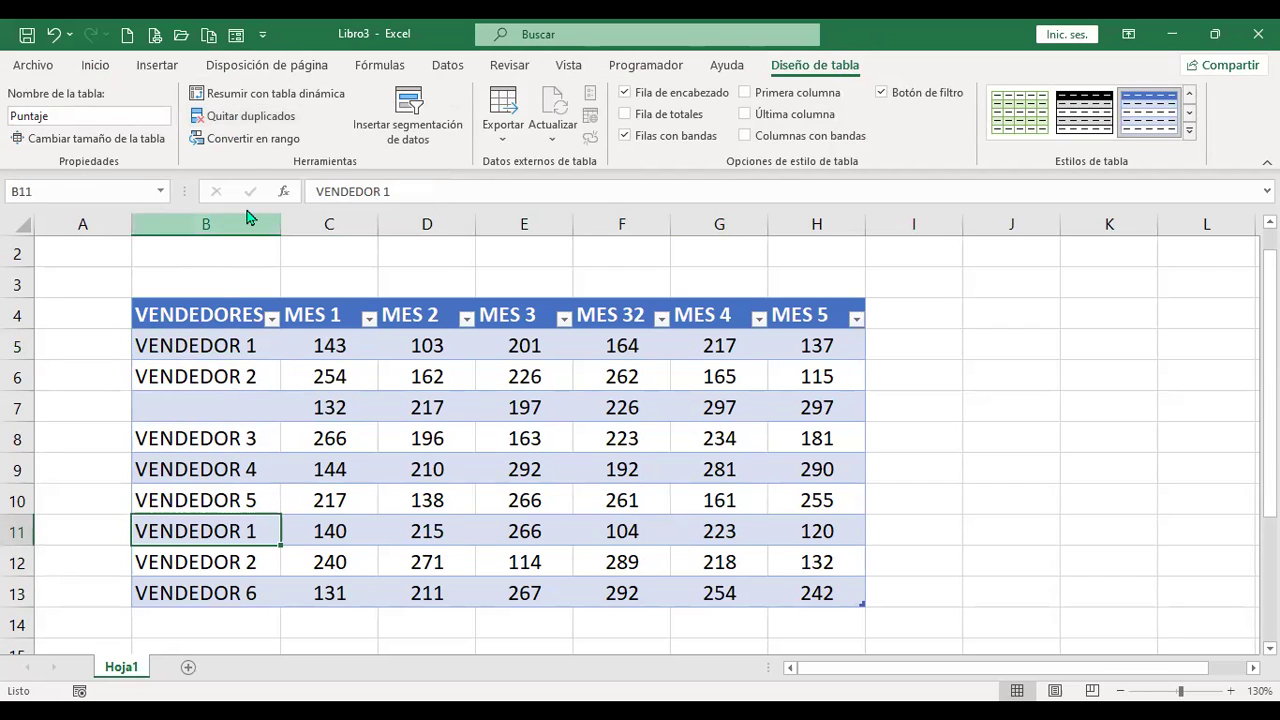
click(265, 121)
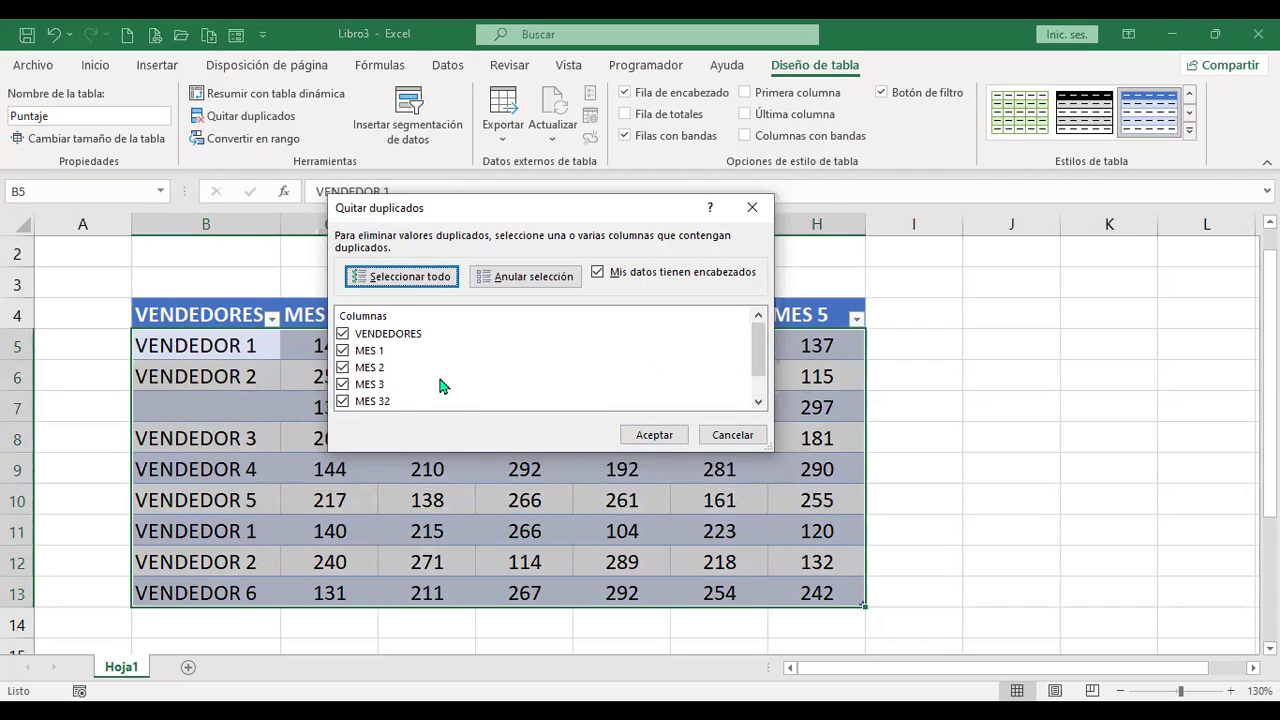
scroll(371, 366, down, 1)
scroll(363, 378, up, 1)
click(655, 436)
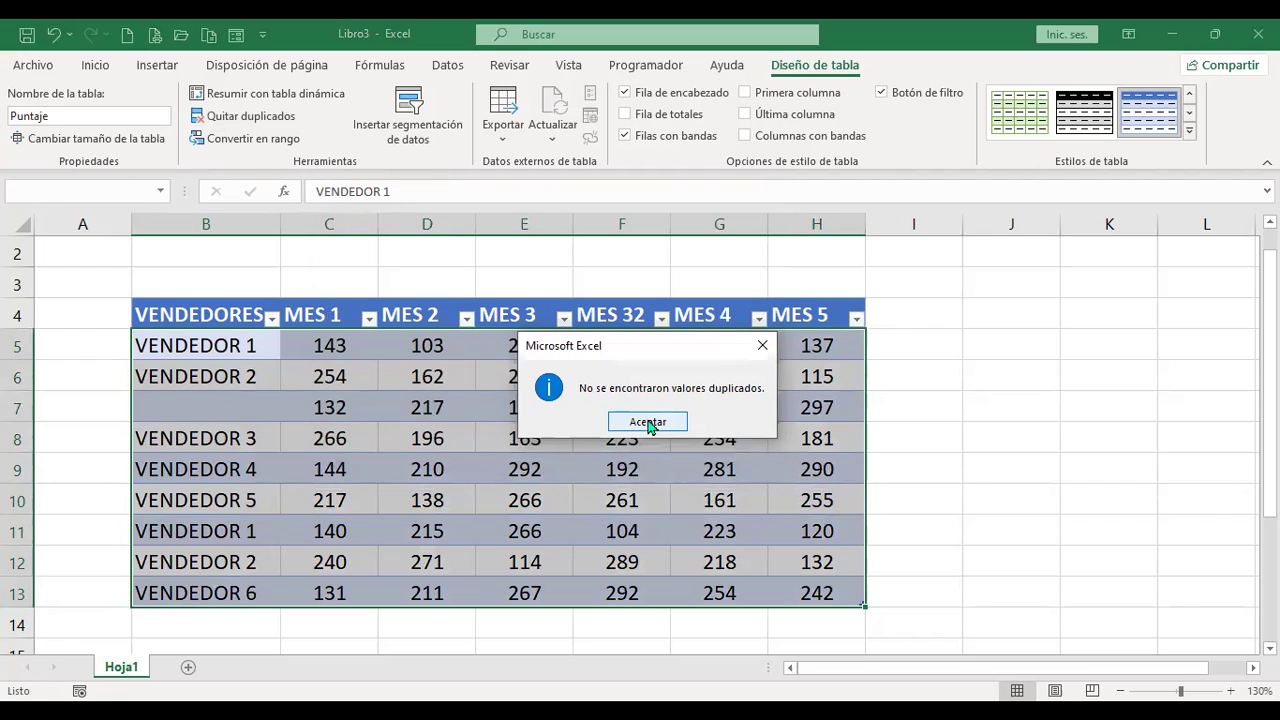
click(648, 423)
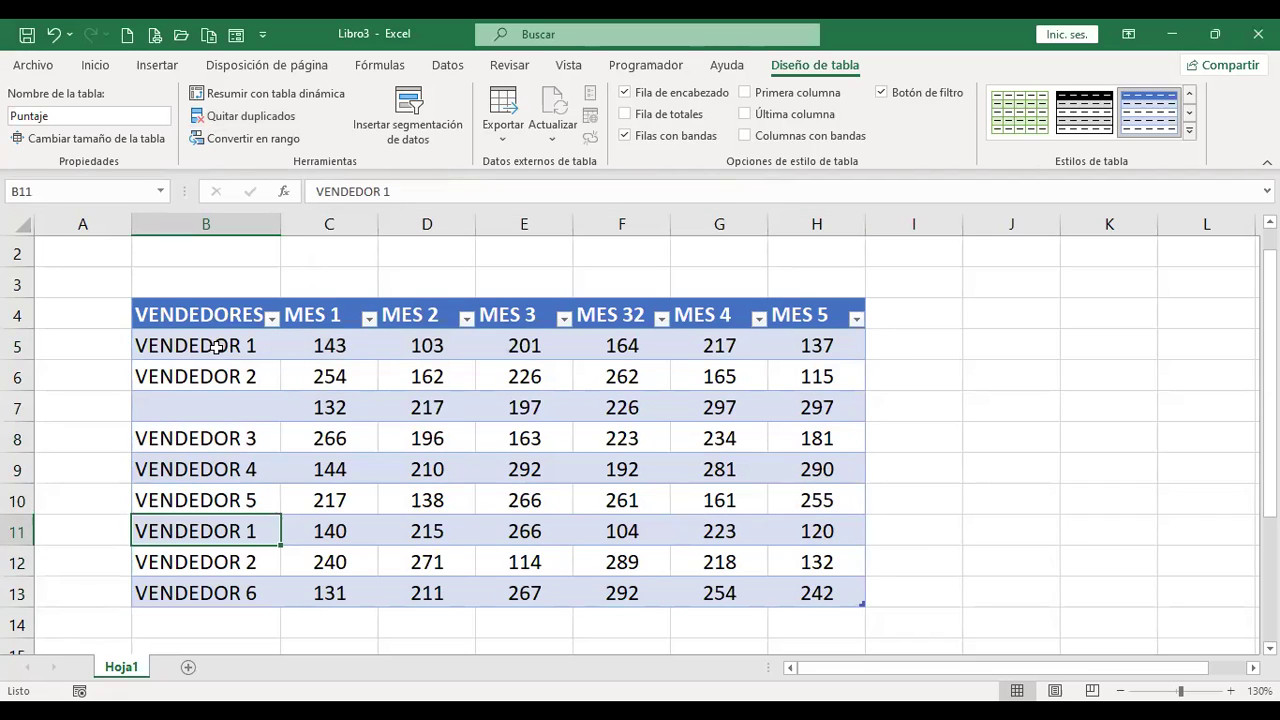
- Compare the month values of the two VENDEDOR 1 rows, 5 and 11
click(14, 345)
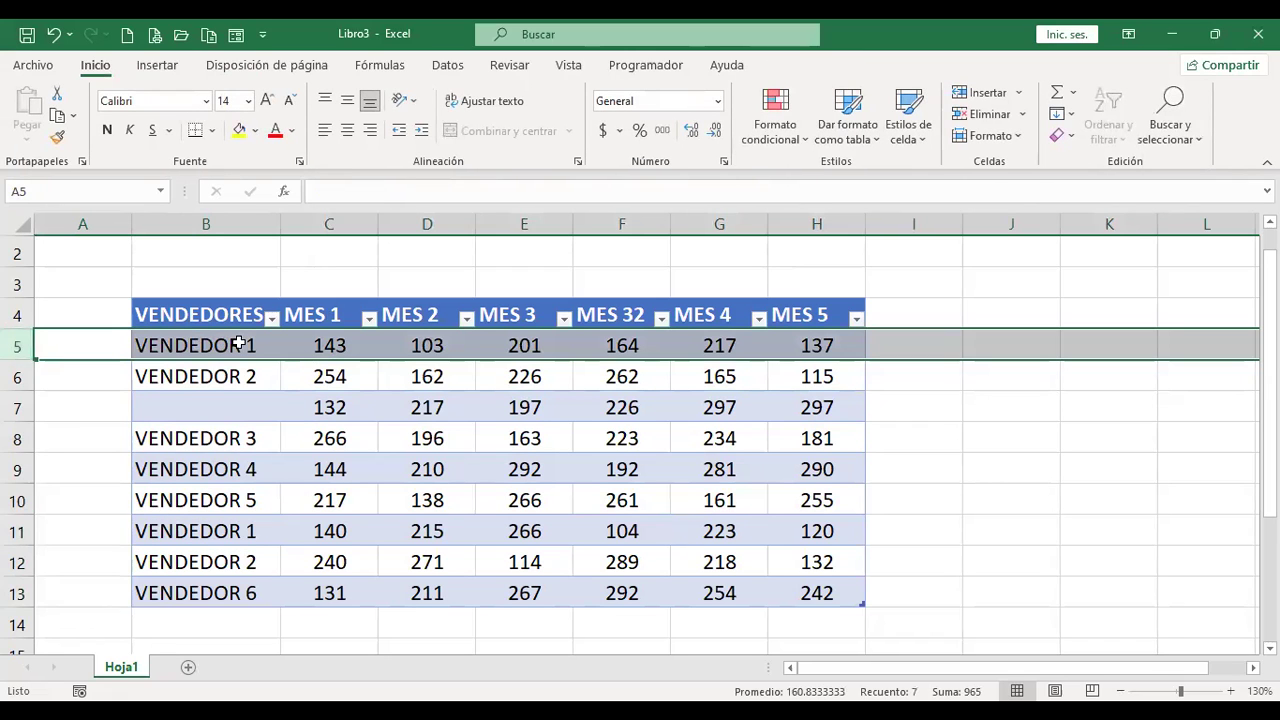
click(18, 530)
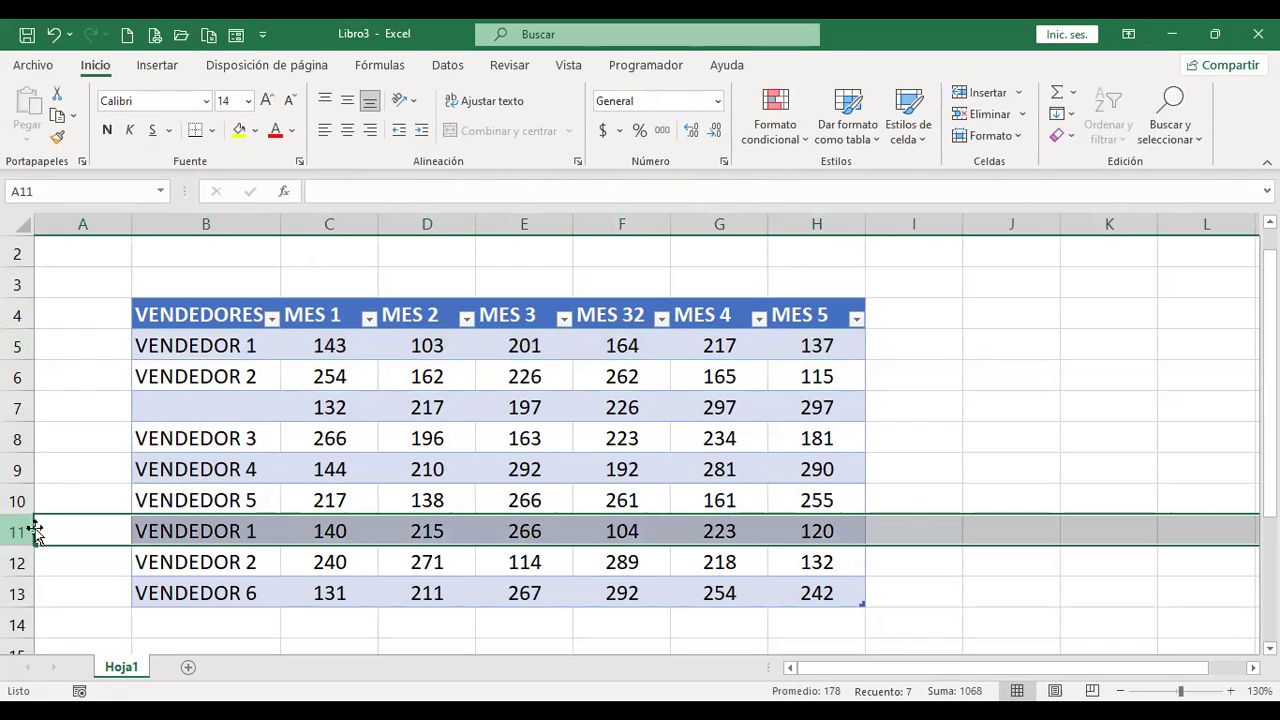
click(325, 350)
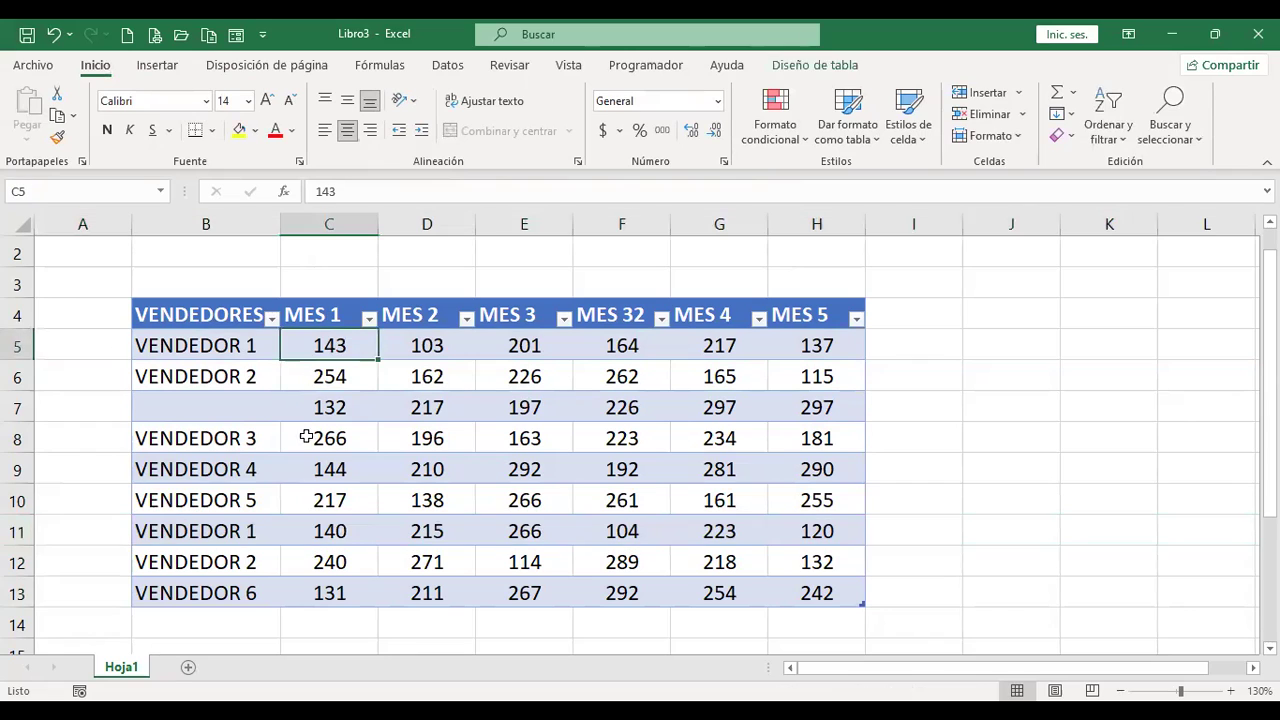
click(315, 526)
click(420, 532)
click(430, 343)
click(522, 340)
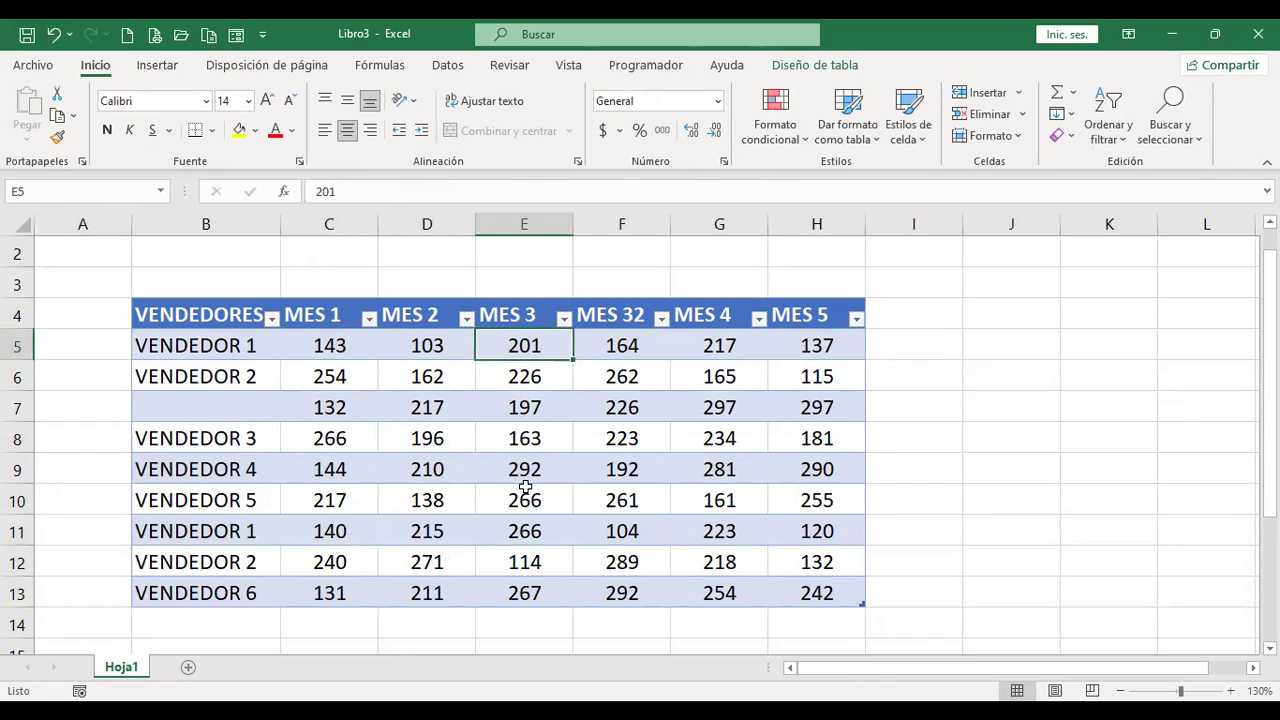
click(523, 478)
click(625, 532)
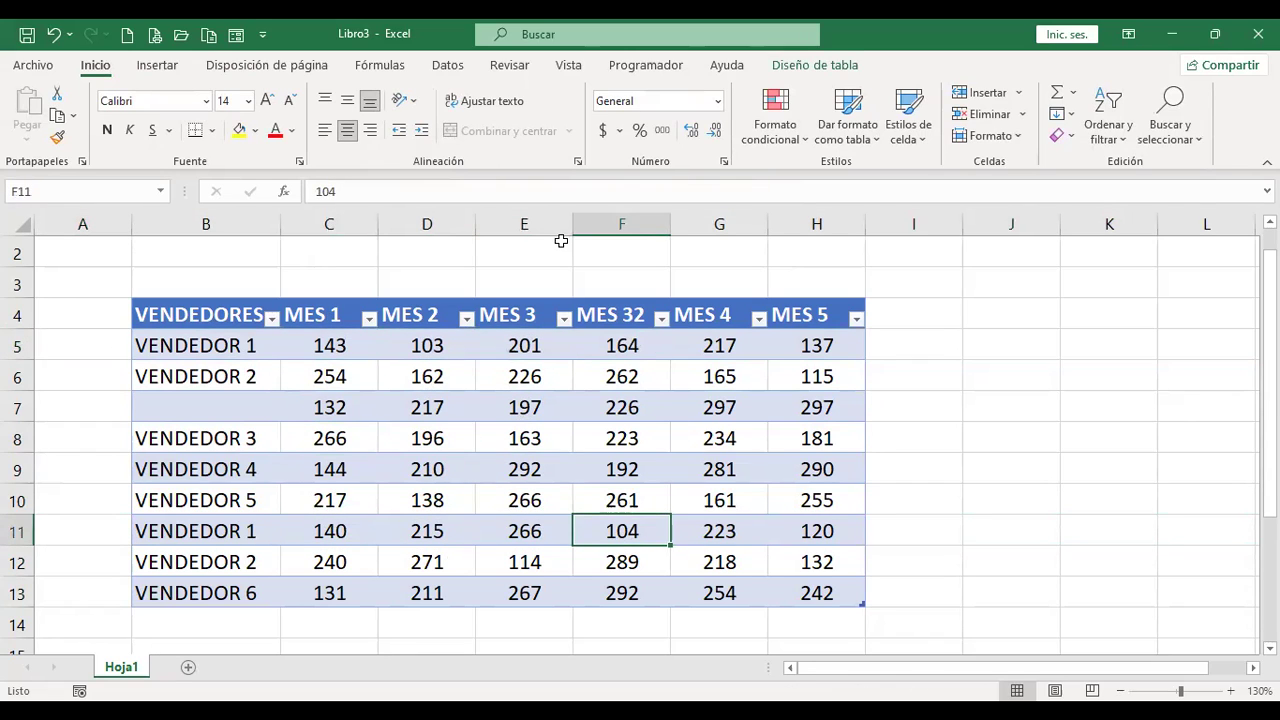
- Remove the table's duplicate rows by comparing only the VENDEDORES column, and undo the removal
click(812, 65)
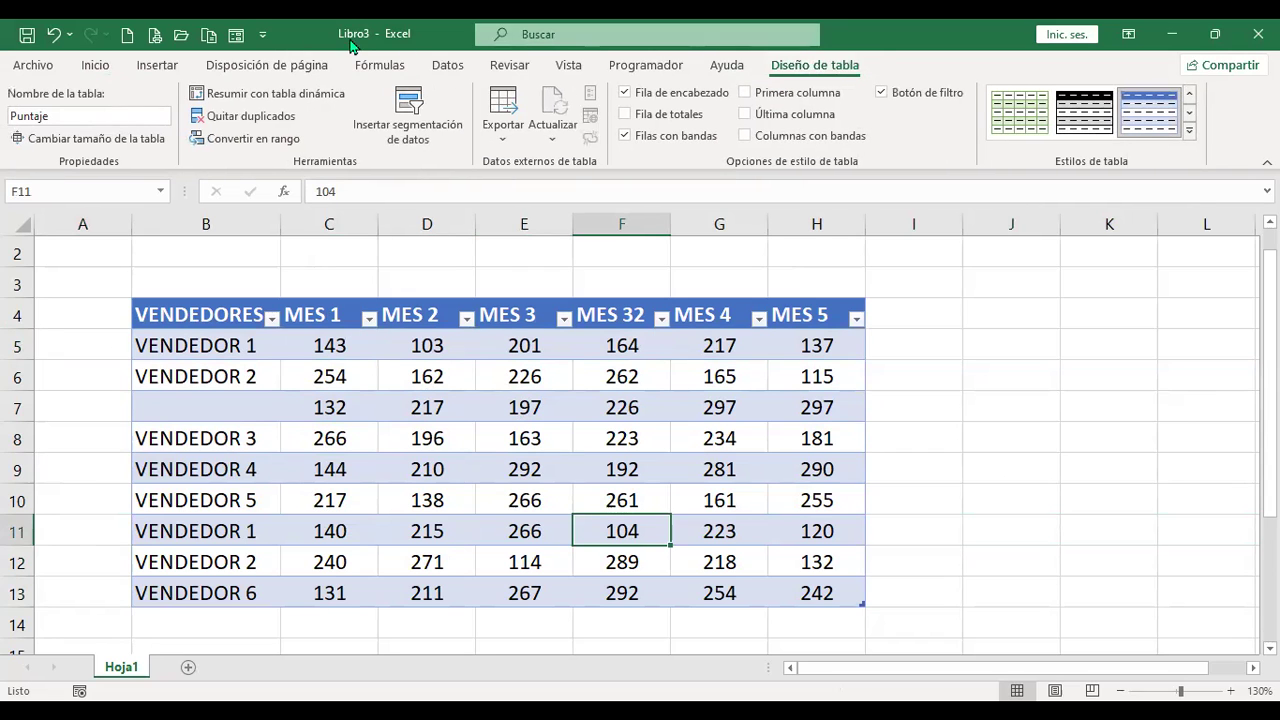
click(238, 117)
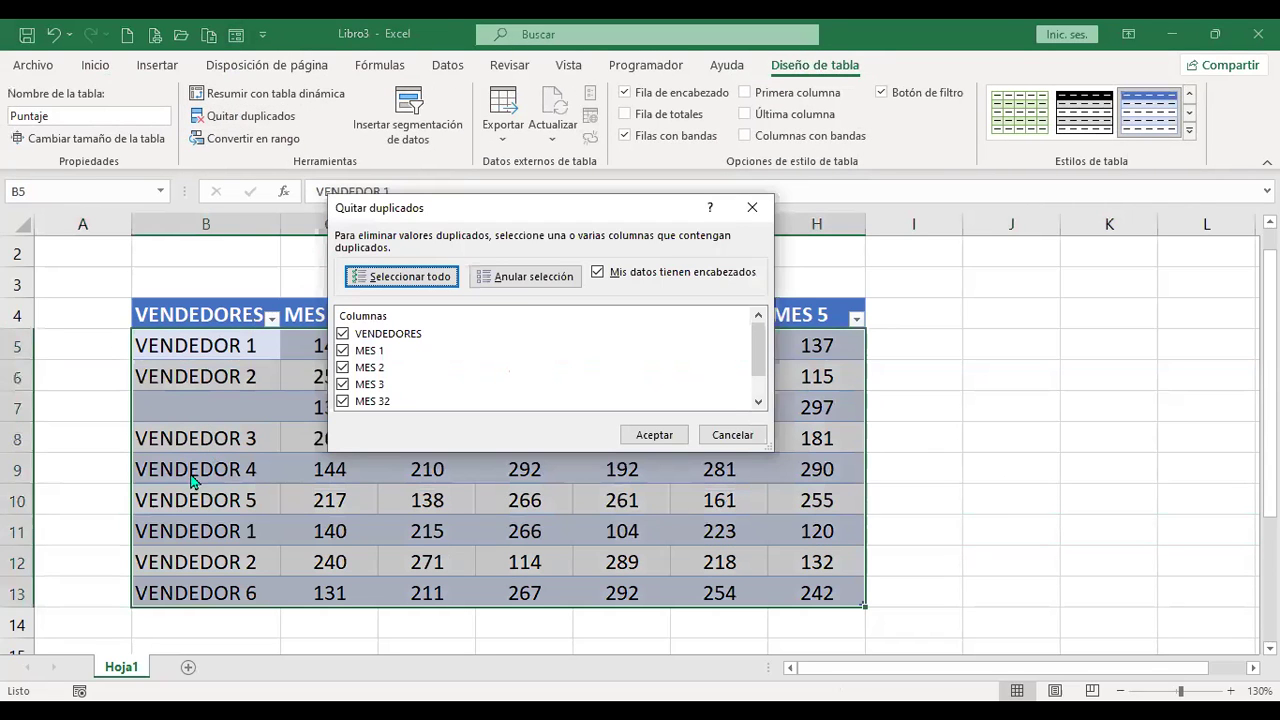
click(567, 280)
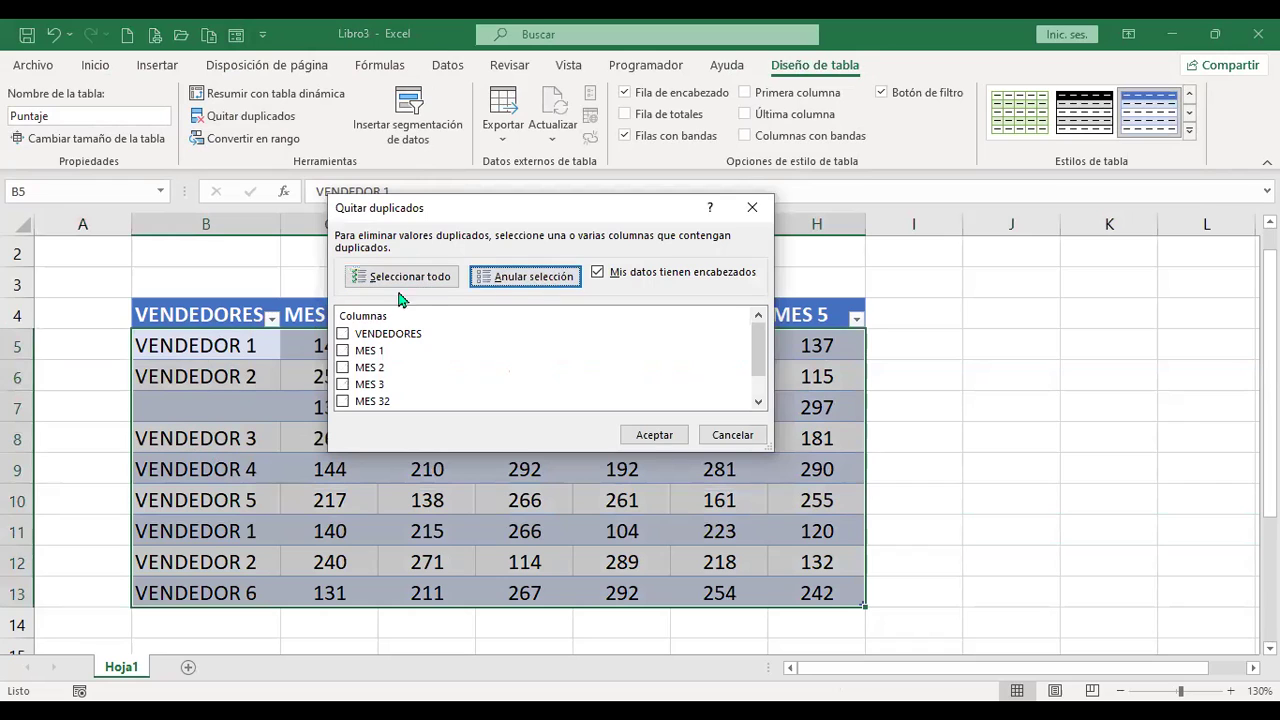
click(341, 335)
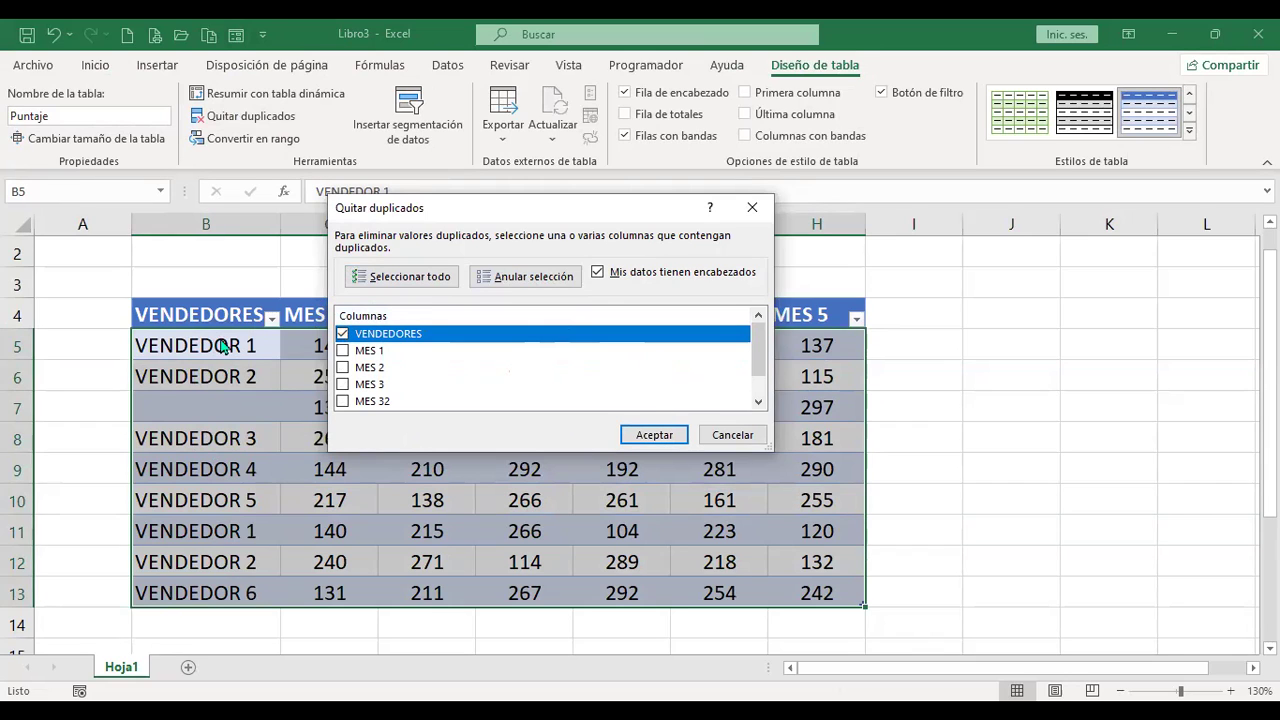
click(655, 437)
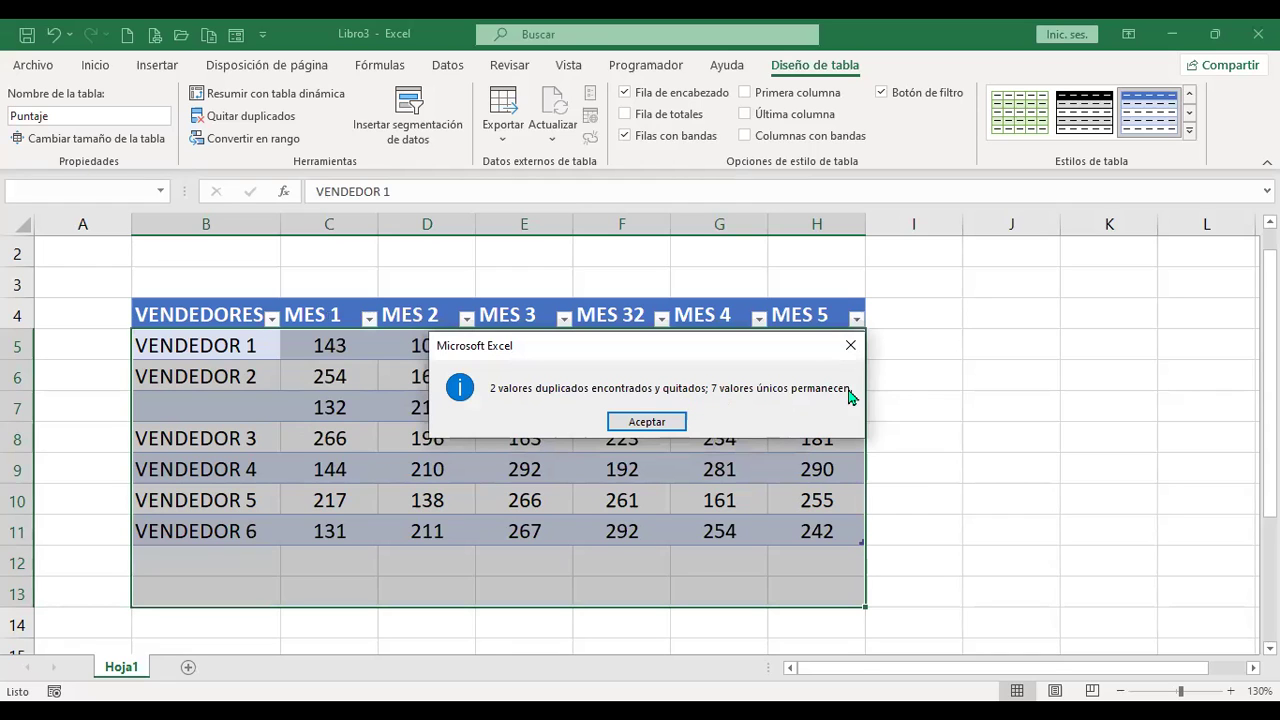
click(659, 428)
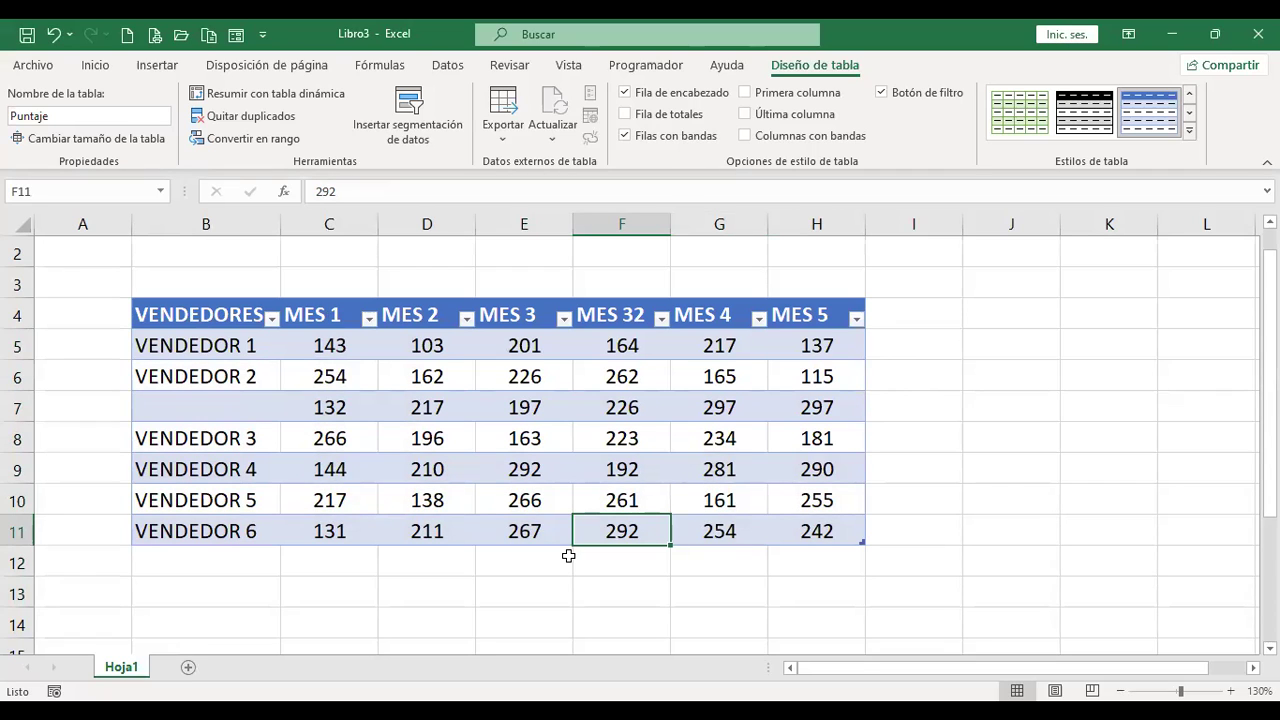
key(ctrl+z)
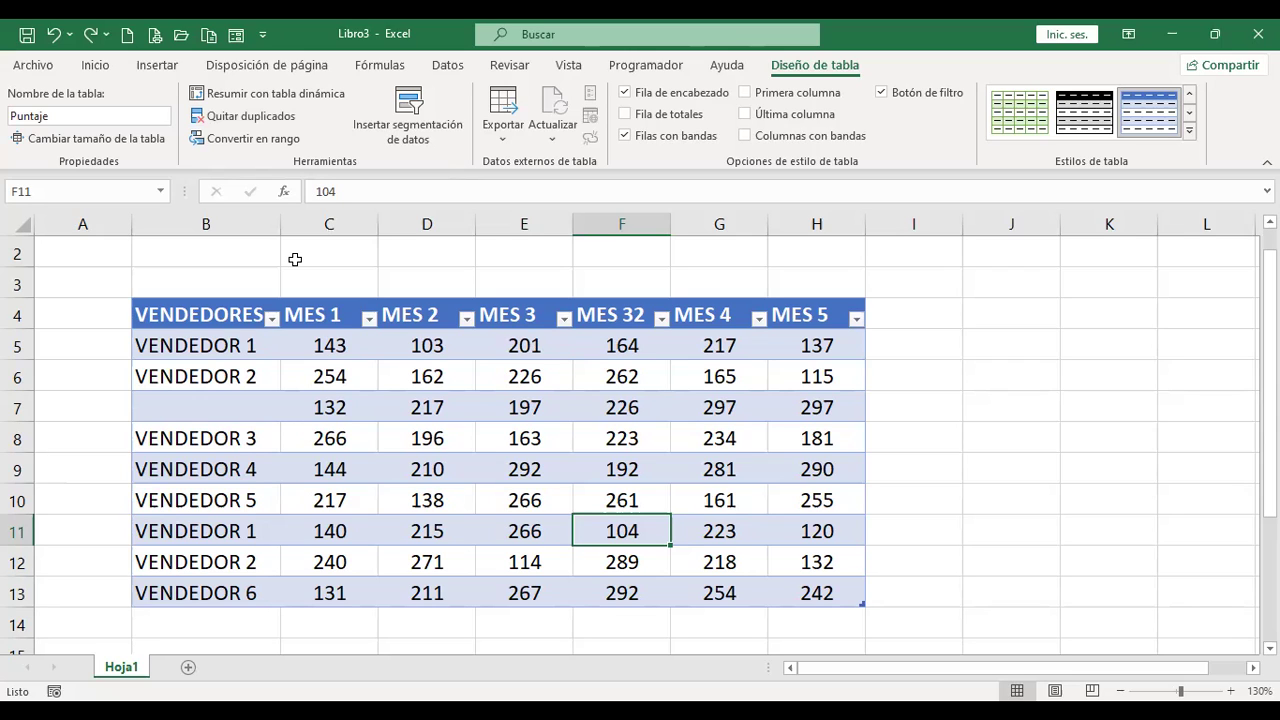
- Convert the Puntaje table into a normal range, and check its header and data cells
click(236, 139)
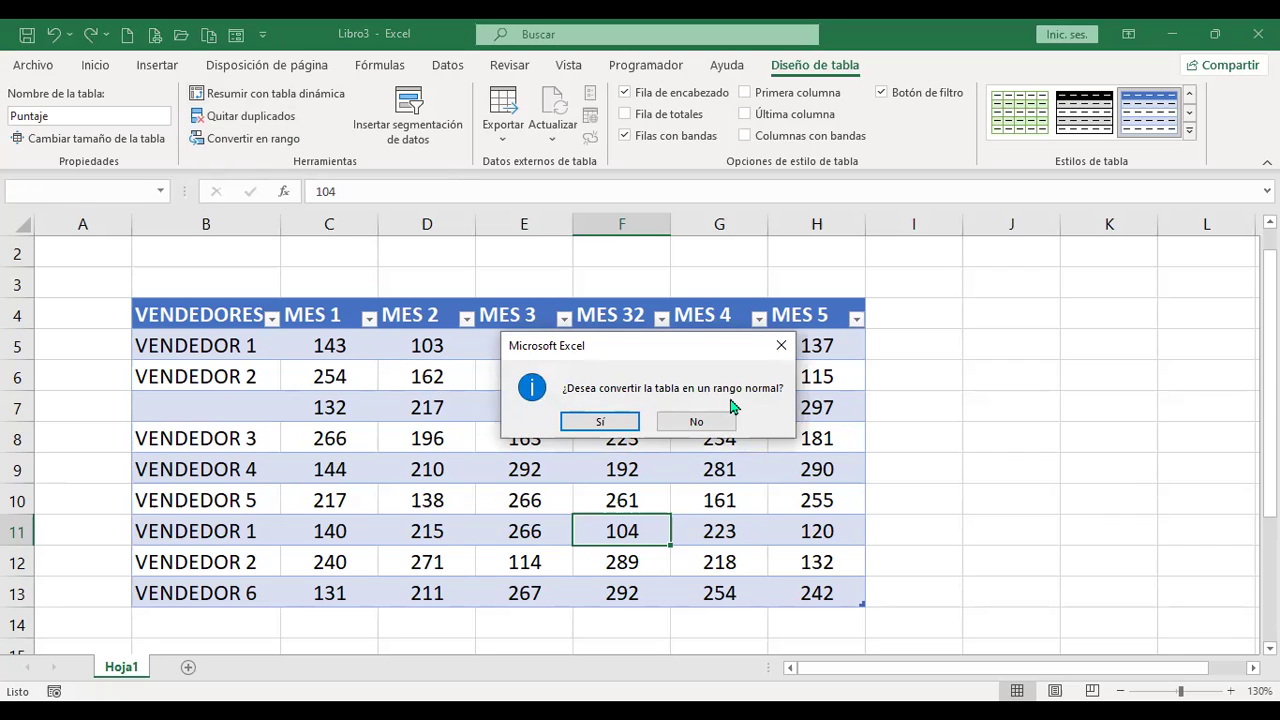
click(600, 421)
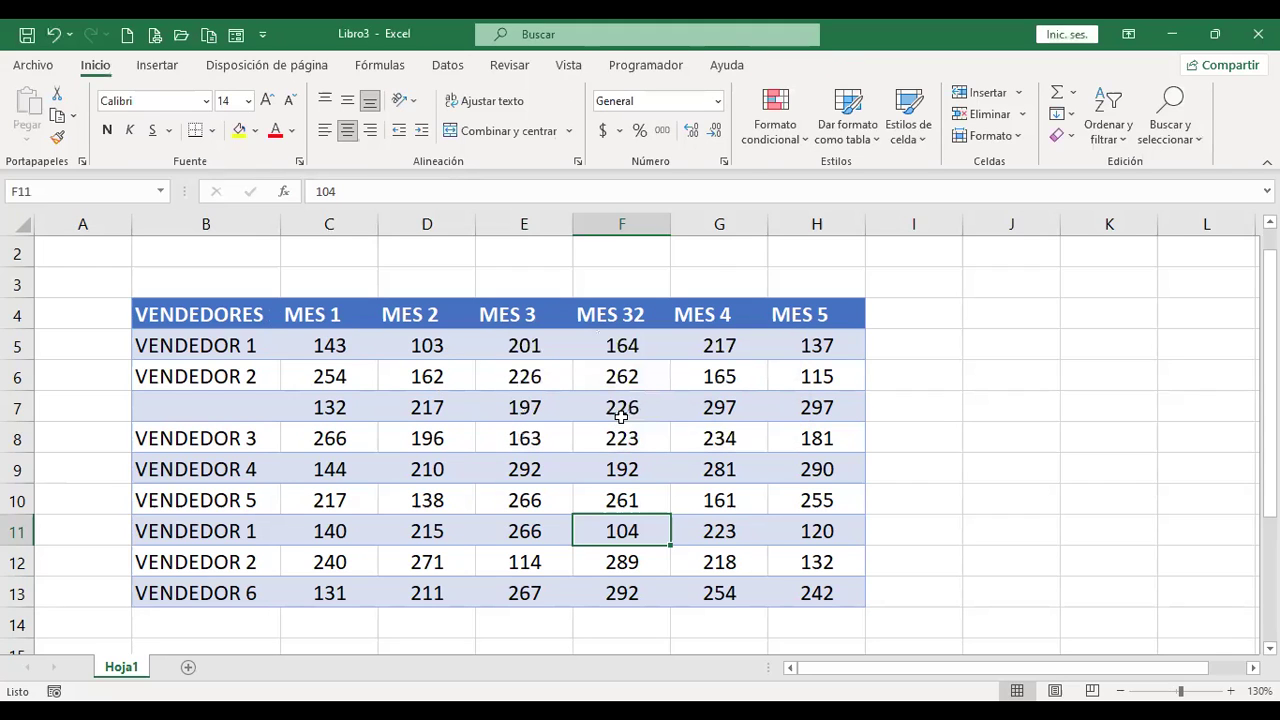
click(621, 314)
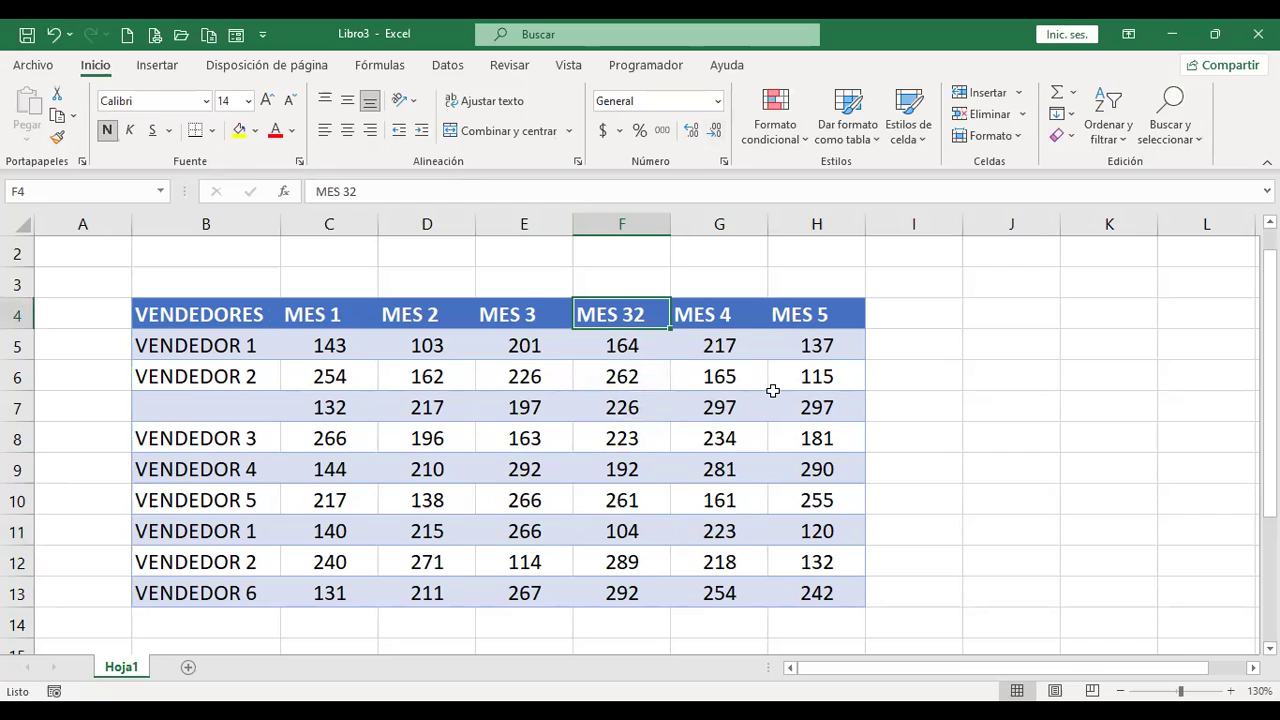
click(830, 398)
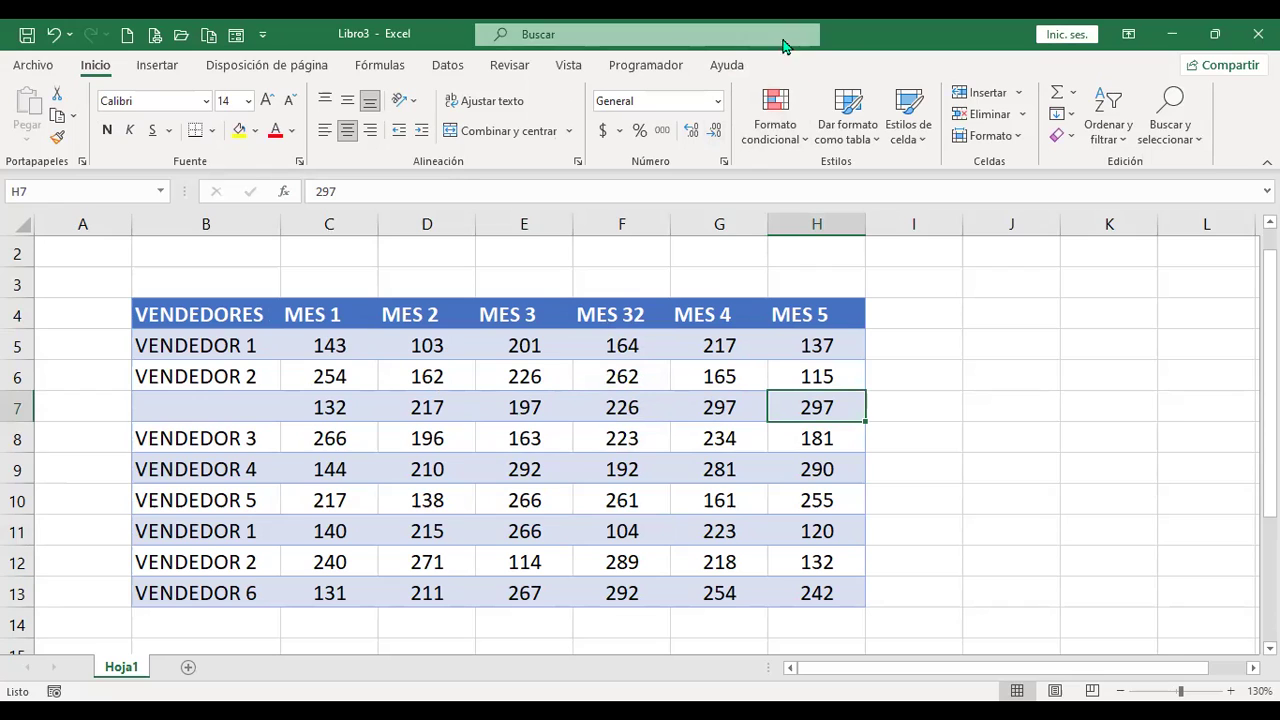
- Check cells inside and outside the converted range, and undo the conversion to a normal range
click(965, 415)
click(455, 397)
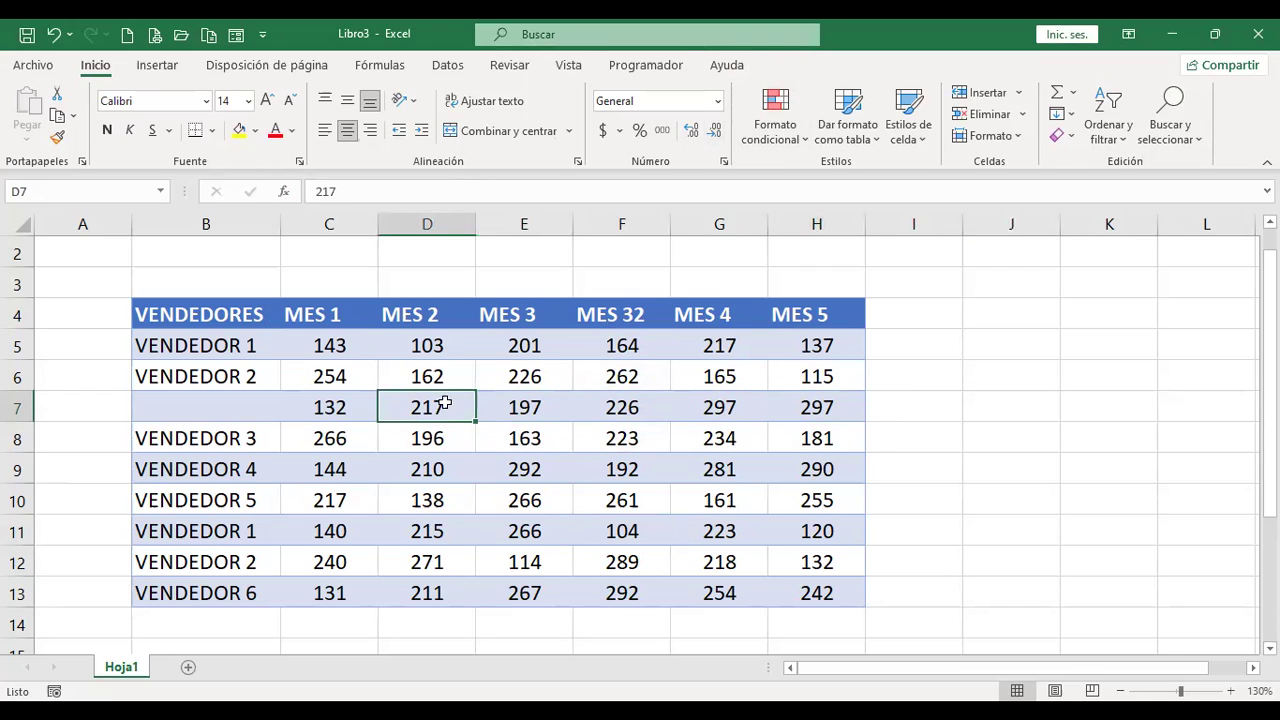
click(352, 564)
key(Down)
key(Right)
key(Right)
key(Right)
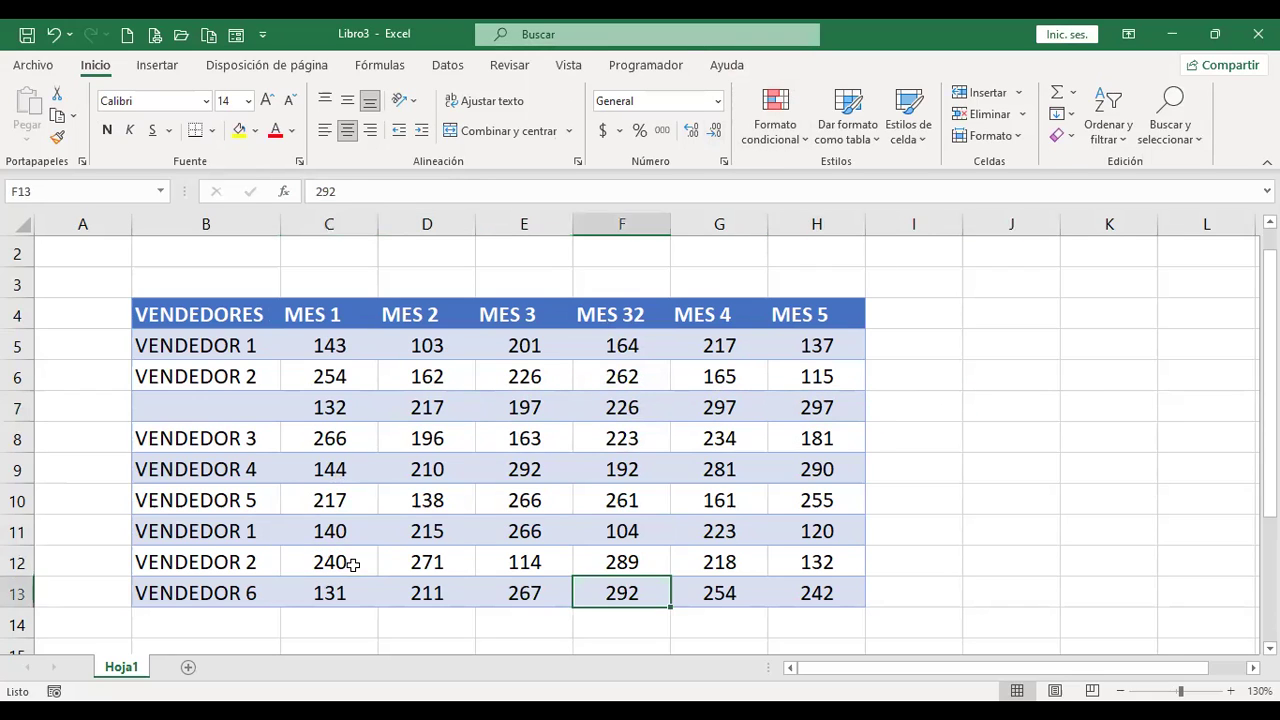
click(730, 406)
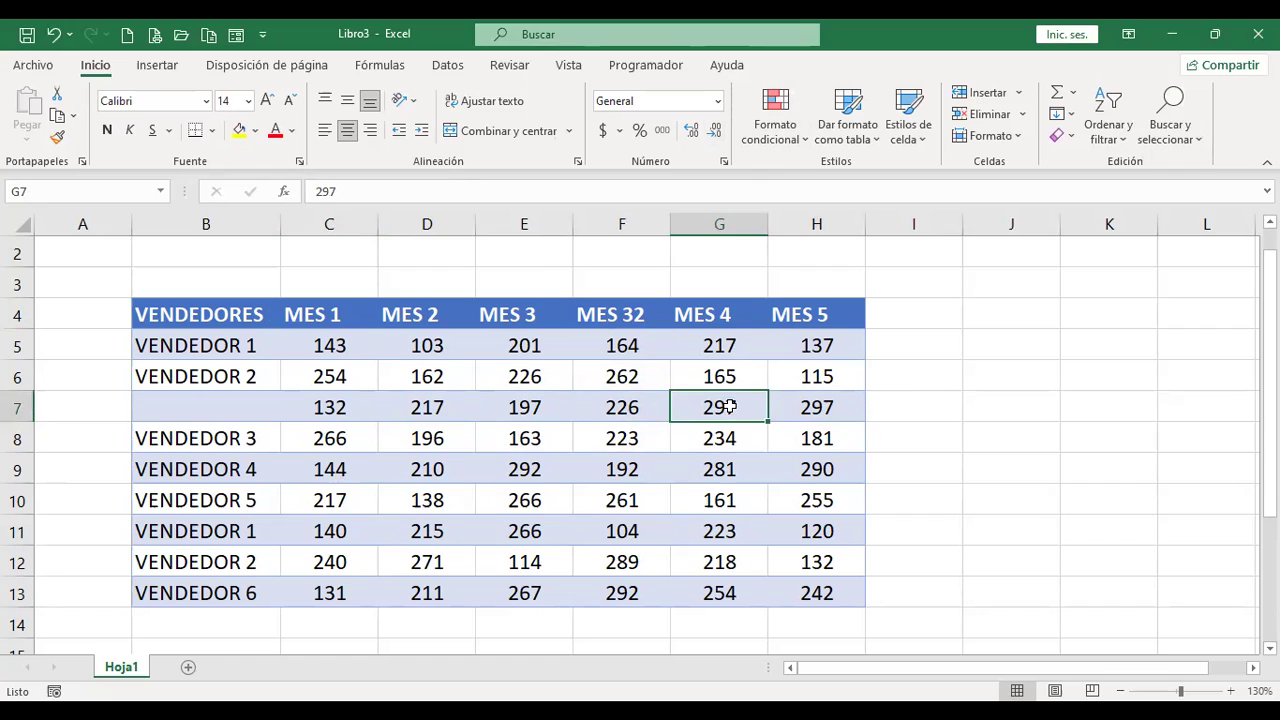
key(ctrl+z)
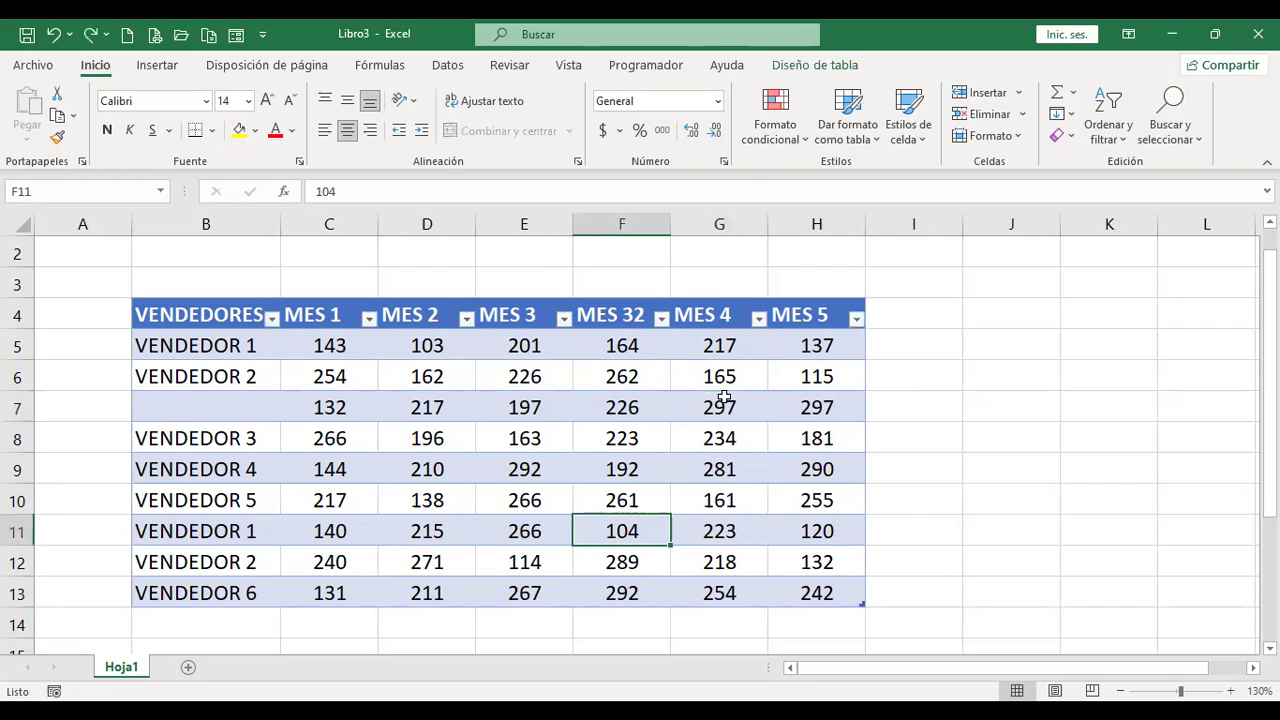
- Insert a slicer for the VENDEDORES column, and place it beside the table over columns I to K
click(834, 70)
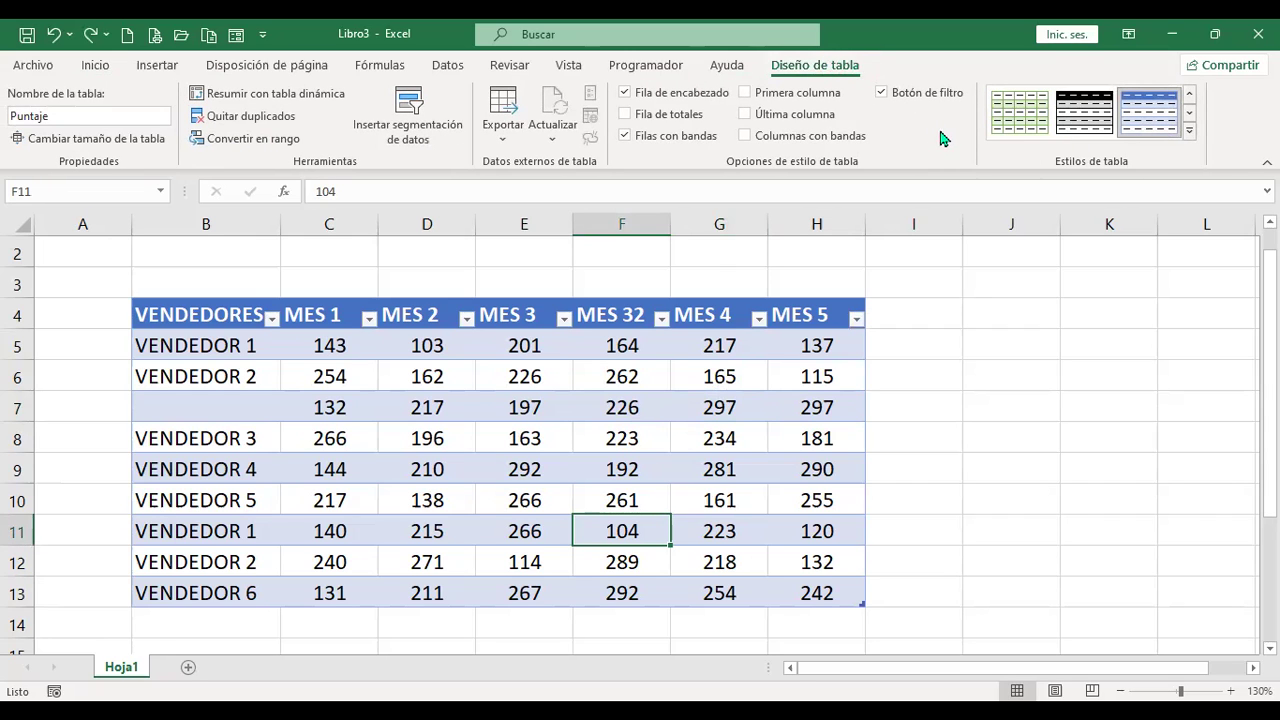
click(418, 134)
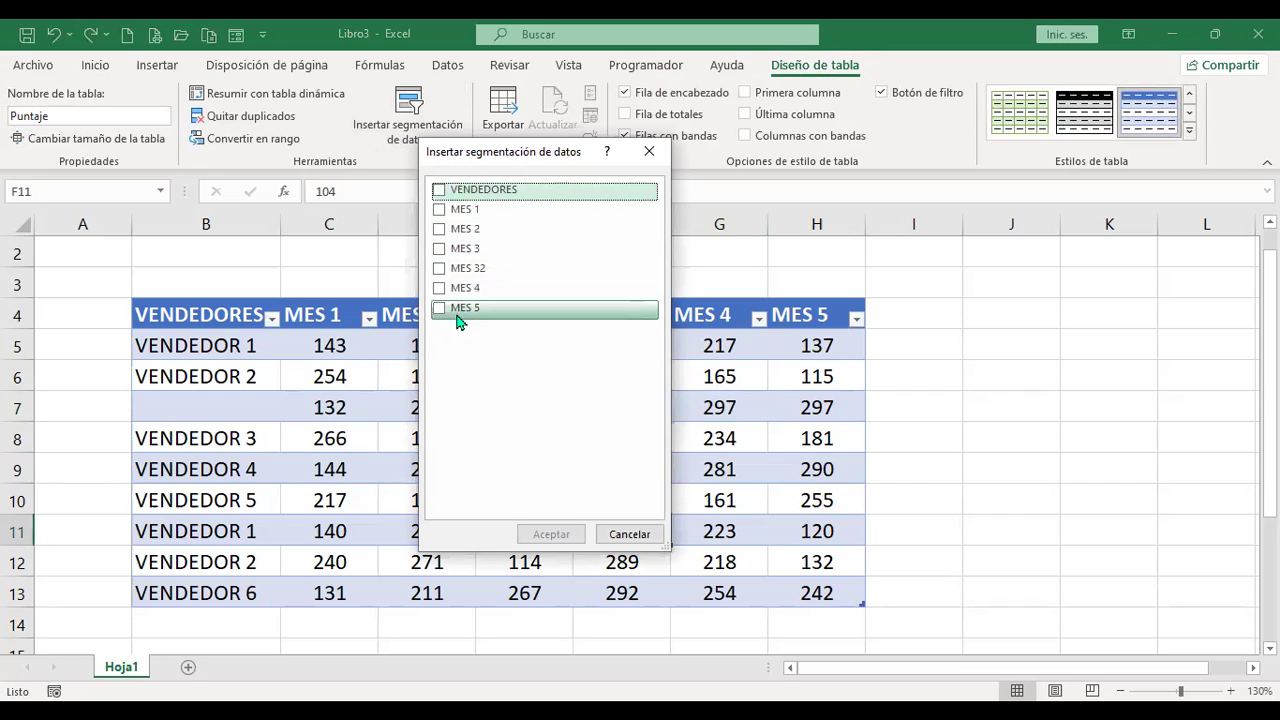
click(443, 191)
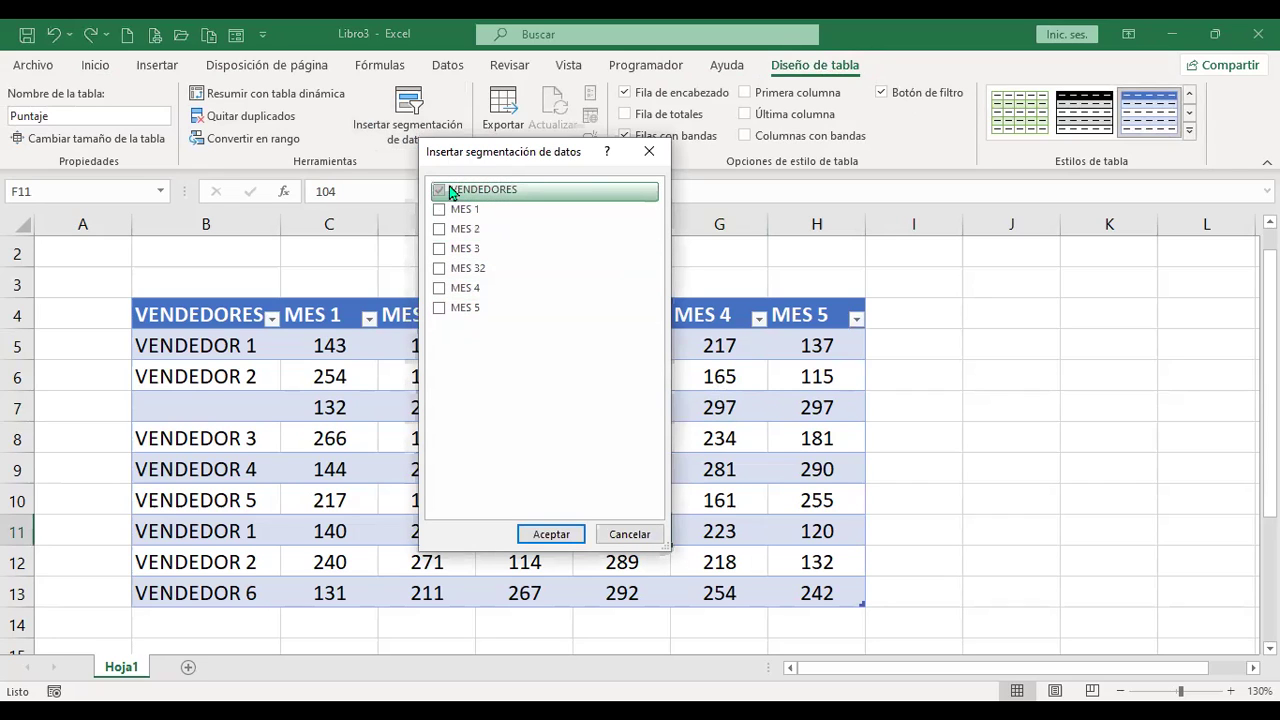
click(556, 538)
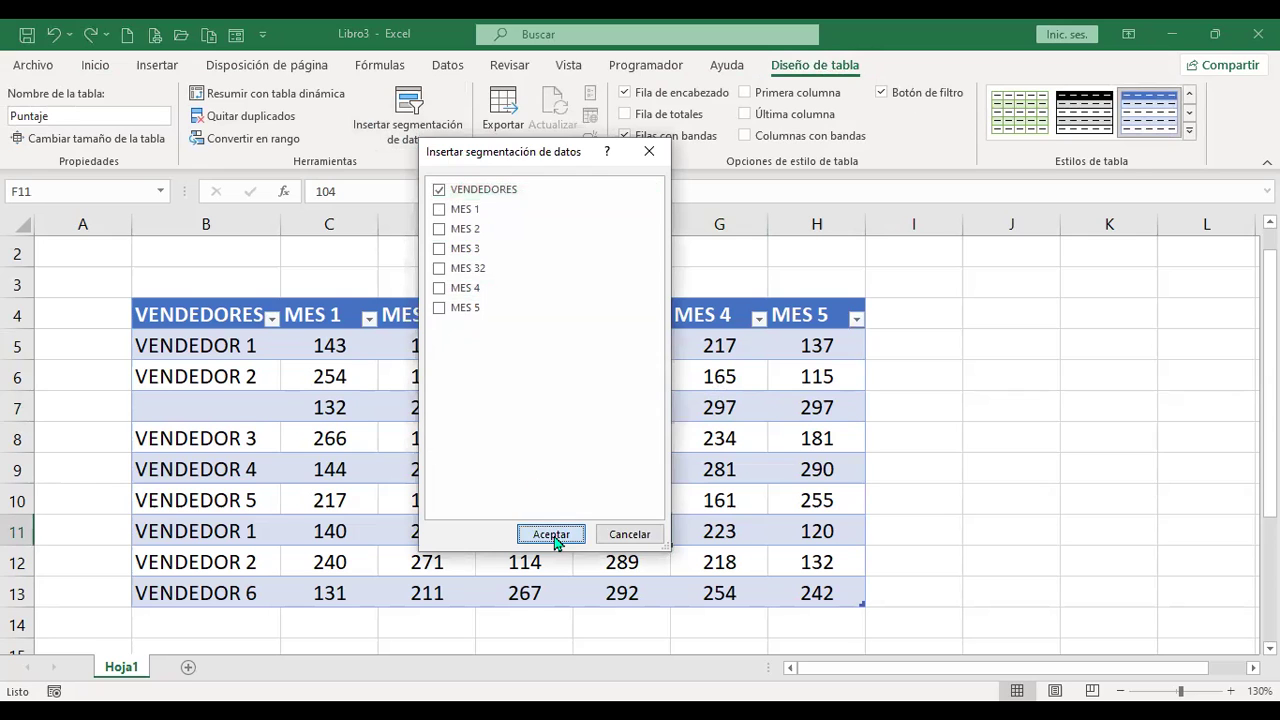
drag(635, 298, 974, 313)
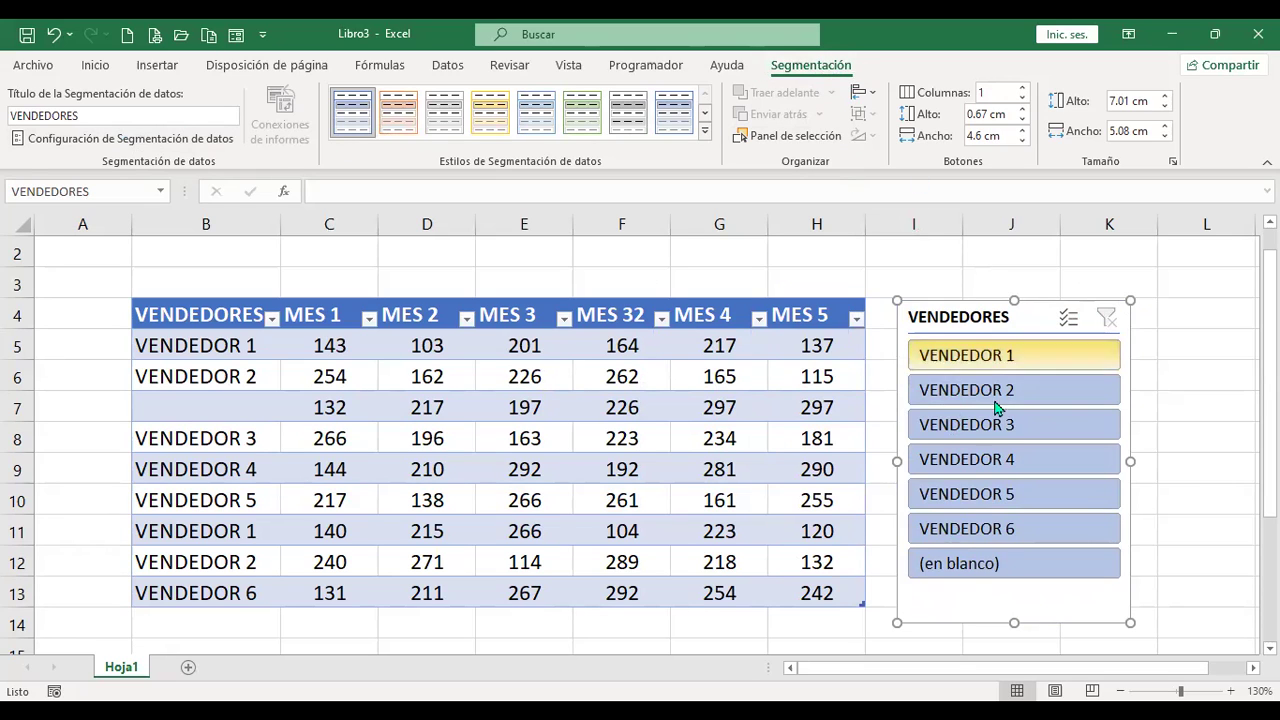
- Review the VENDEDORES slicer's title and its settings for name, header, sorting and filtering without changing them
click(109, 114)
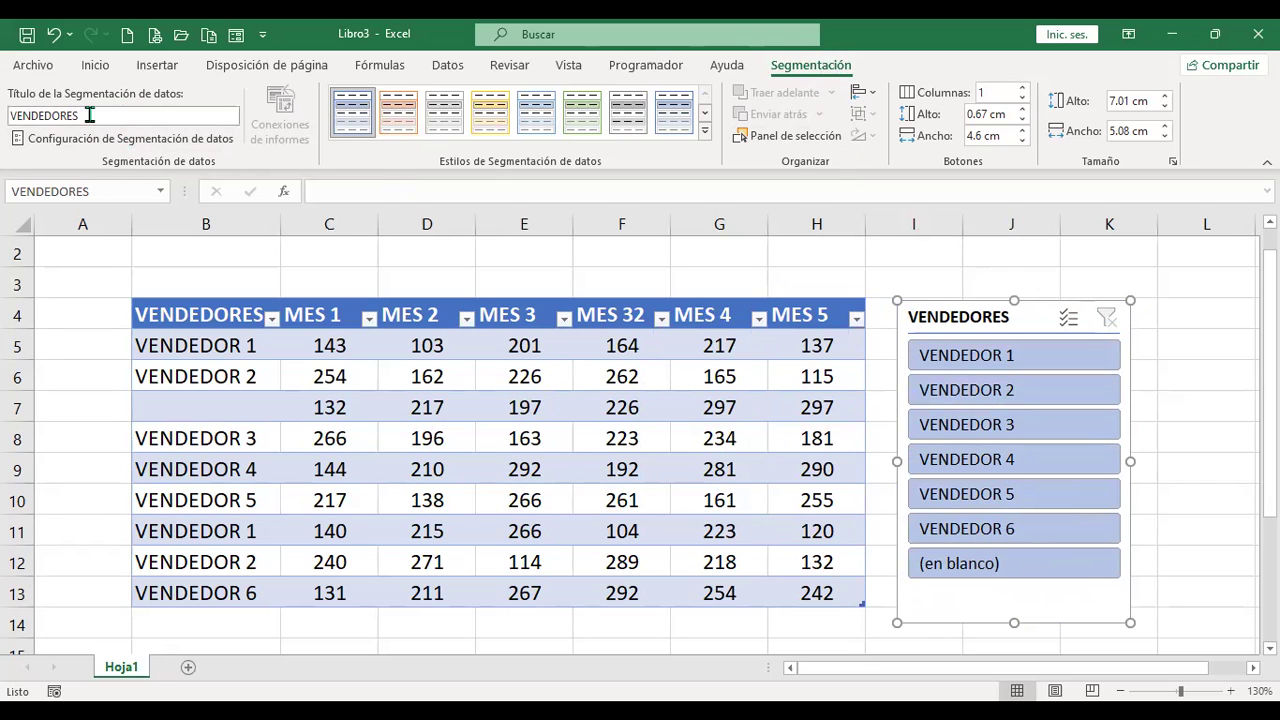
click(40, 138)
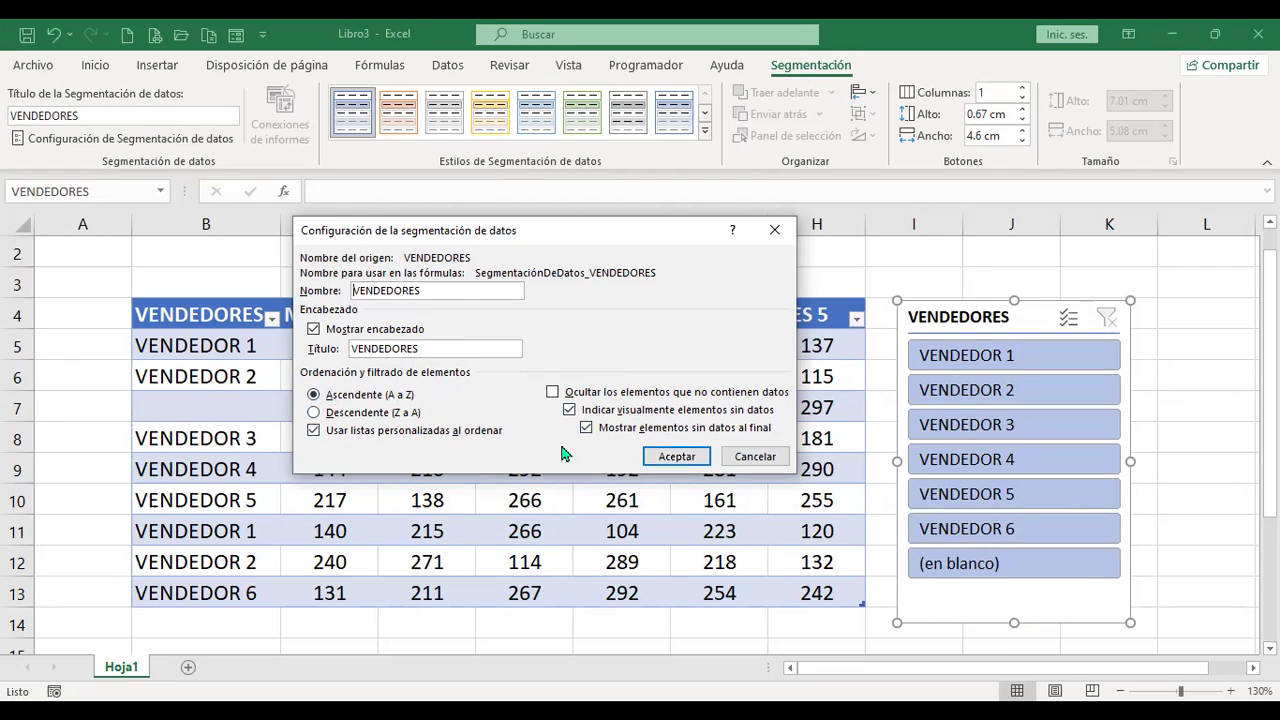
click(757, 460)
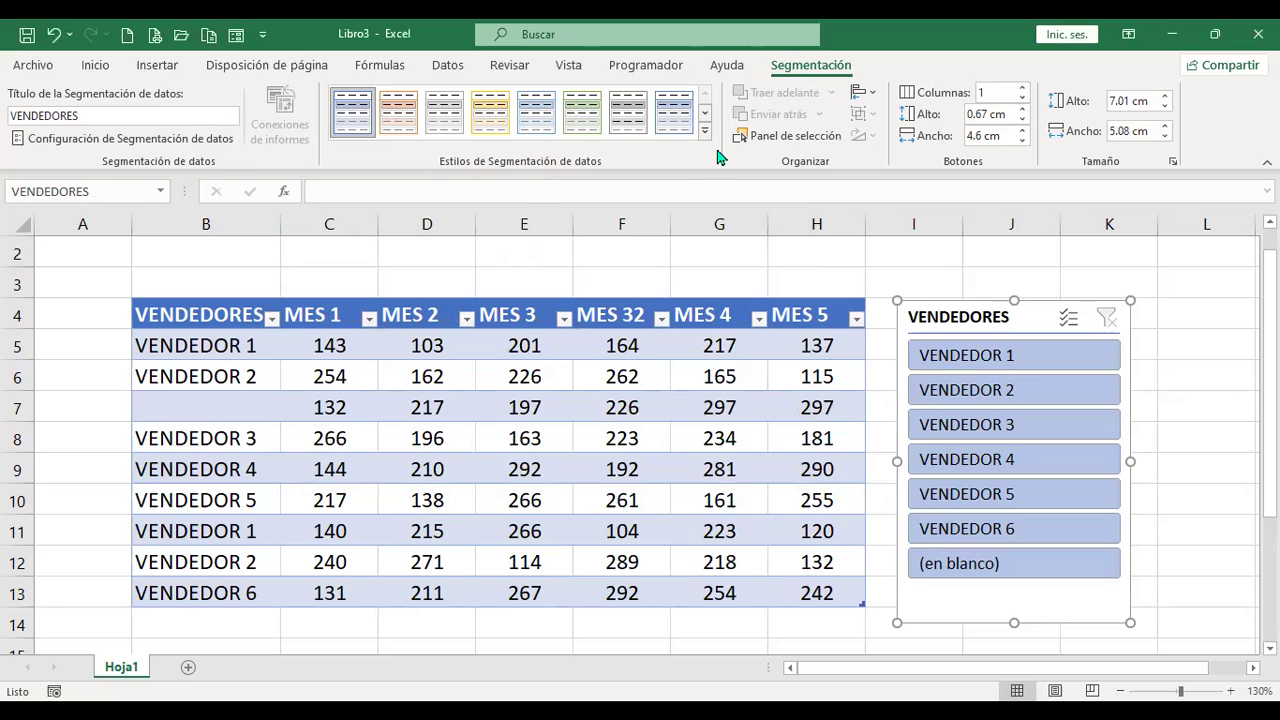
- Apply the dark blue slicer style to the VENDEDORES slicer
click(705, 130)
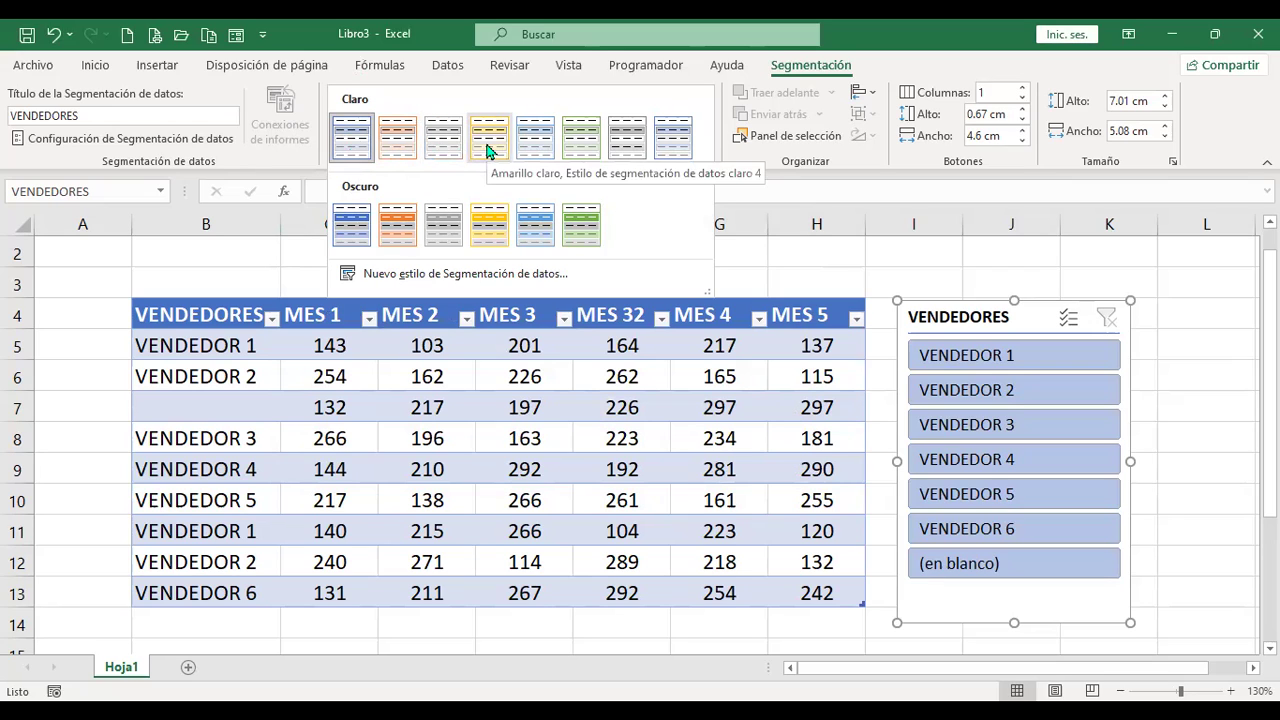
click(348, 236)
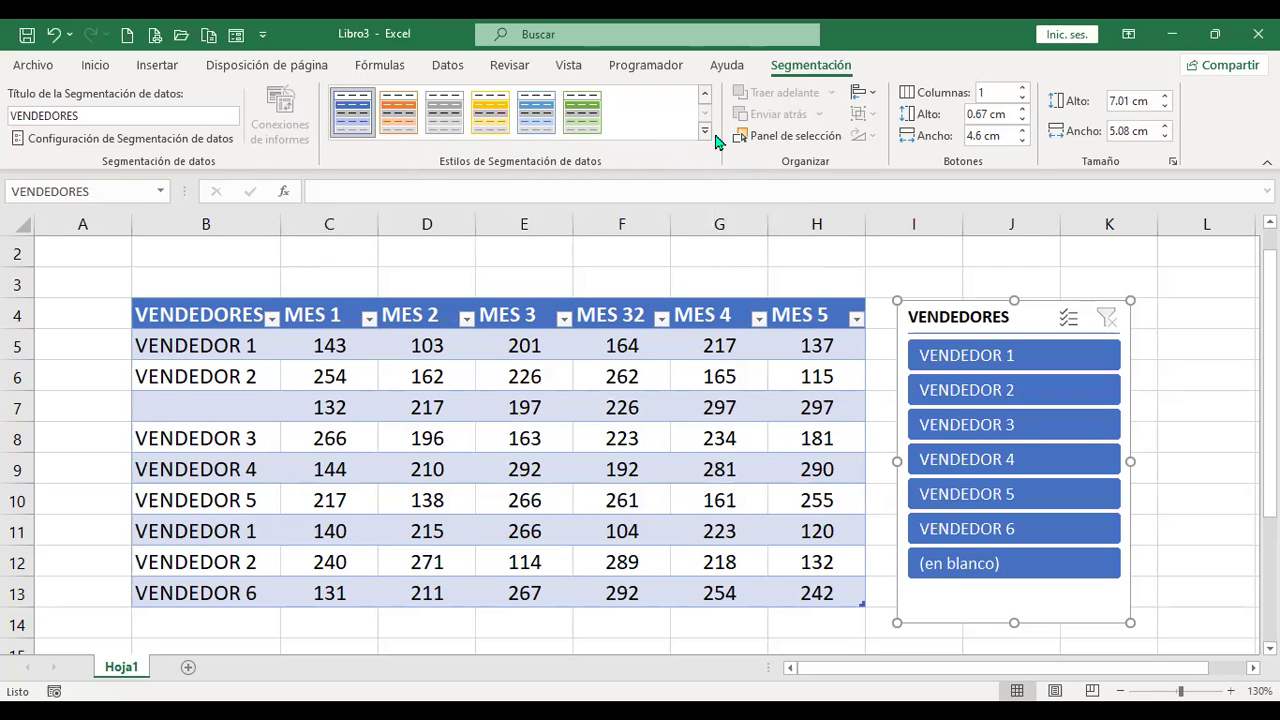
click(705, 134)
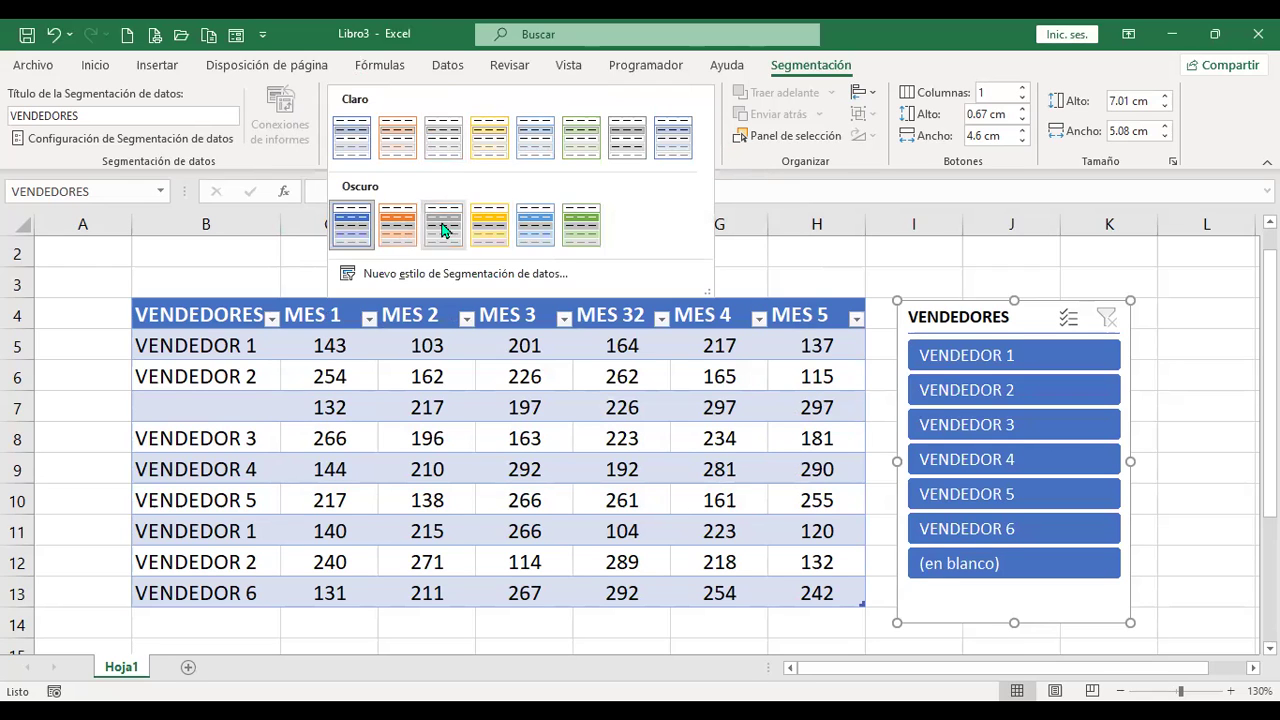
- Hide the VENDEDORES slicer through the object selection list, and show it again
click(768, 137)
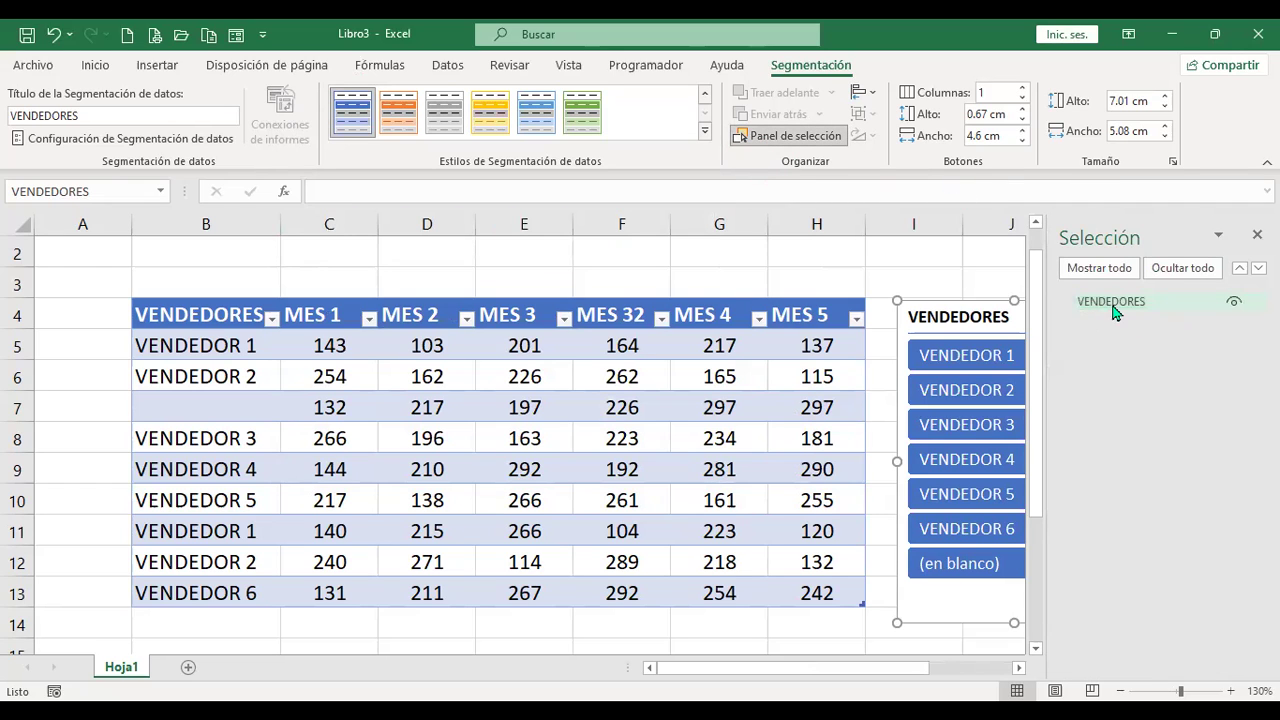
click(1234, 302)
click(1234, 304)
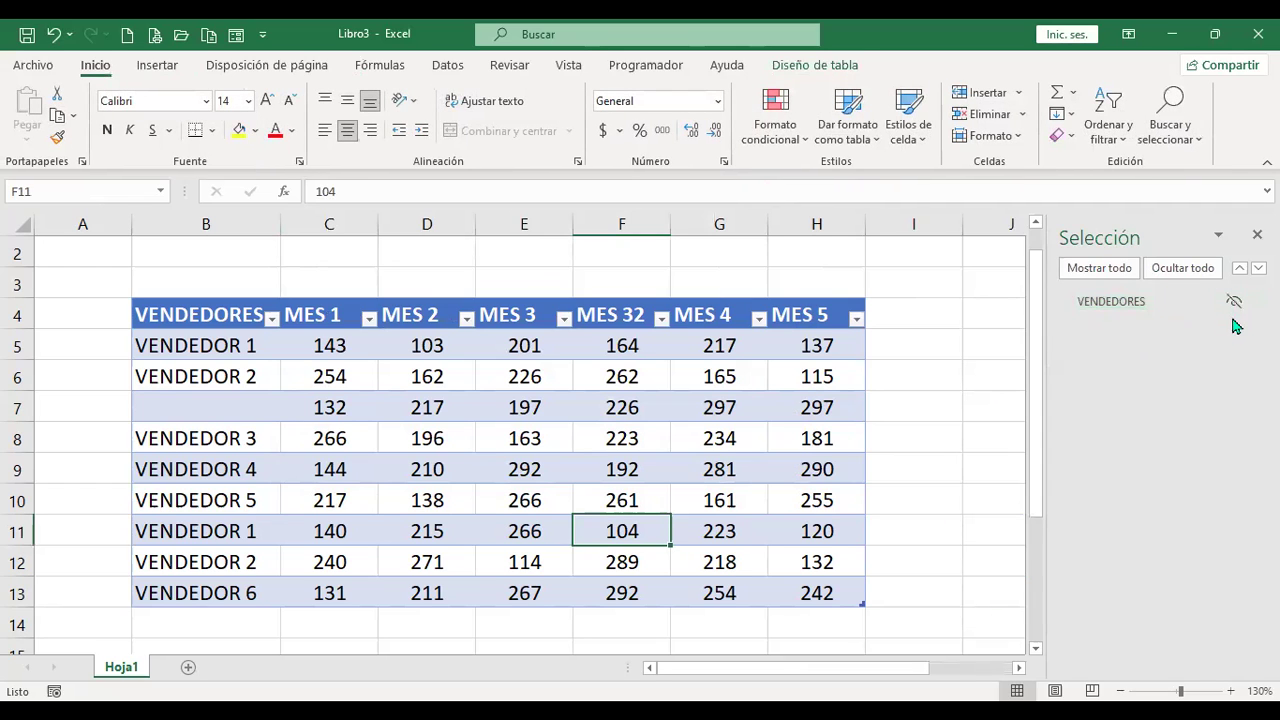
click(1233, 302)
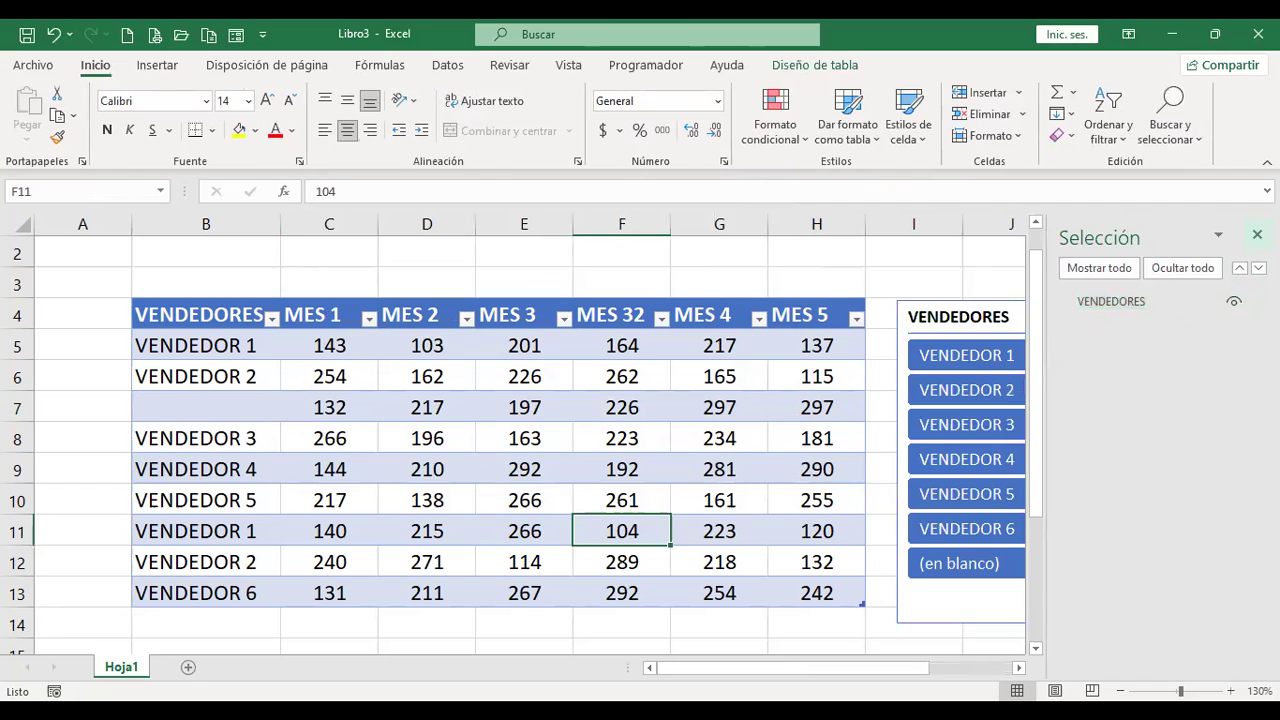
click(1257, 234)
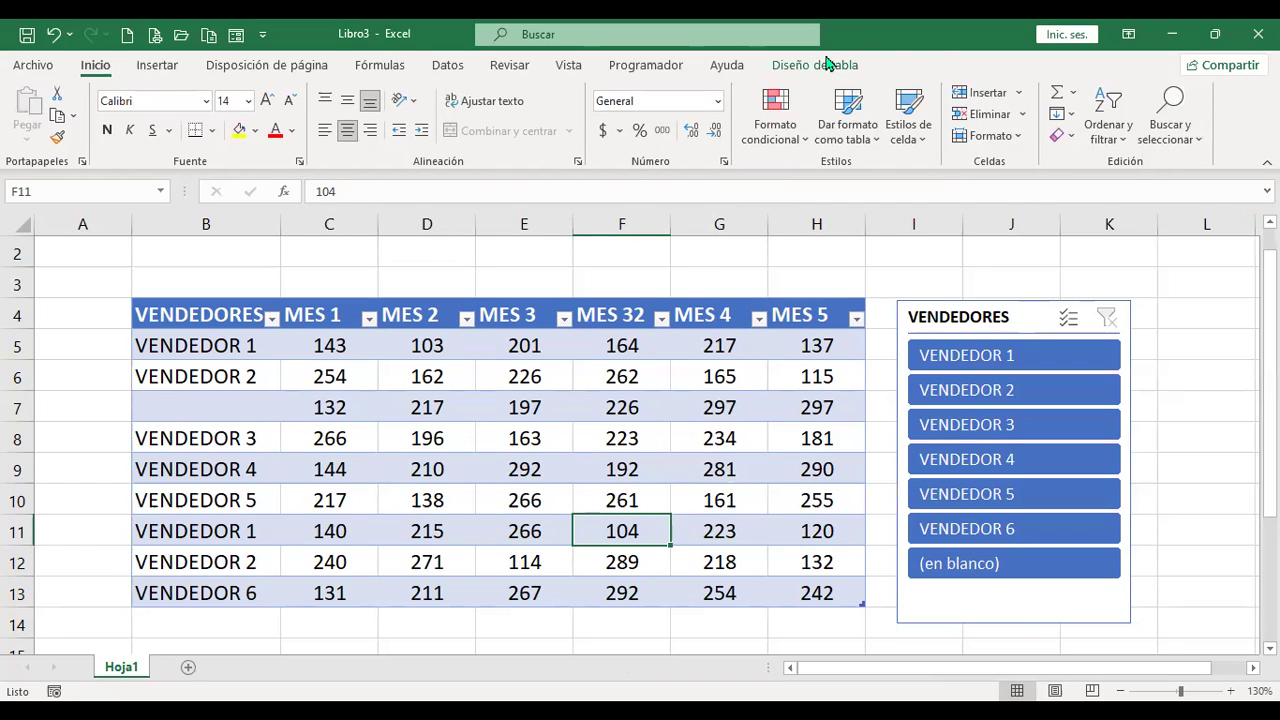
- Compare the design options offered for the table with those offered for the VENDEDORES slicer
click(820, 65)
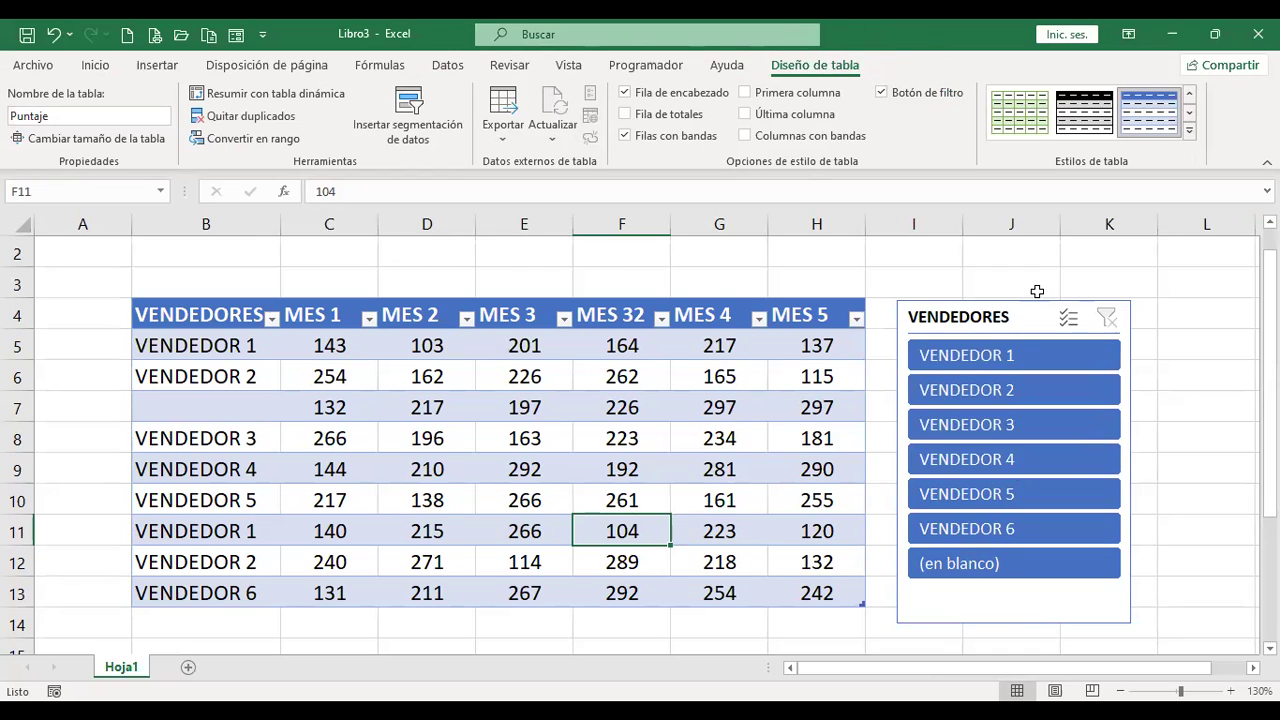
click(974, 322)
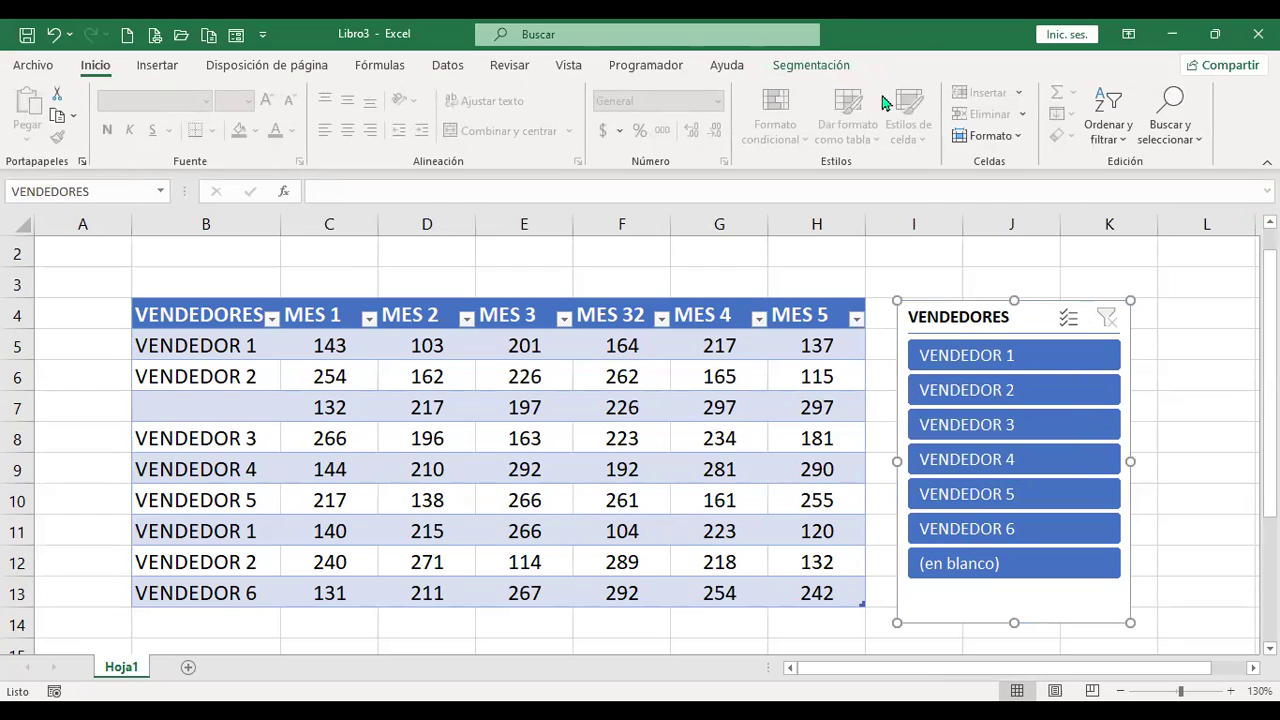
click(808, 68)
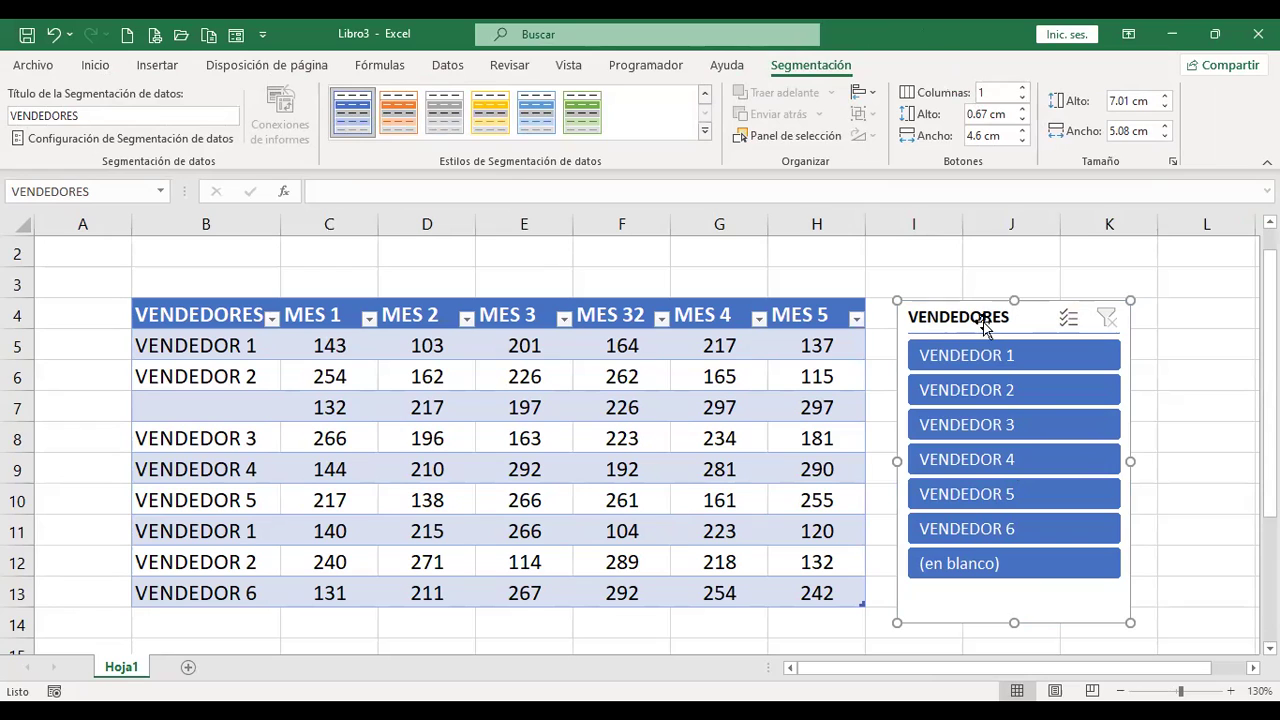
- Exclude VENDEDOR 2, 6, 1 and 3 from the table using the slicer's multi-selection, and clear the filter
click(1070, 318)
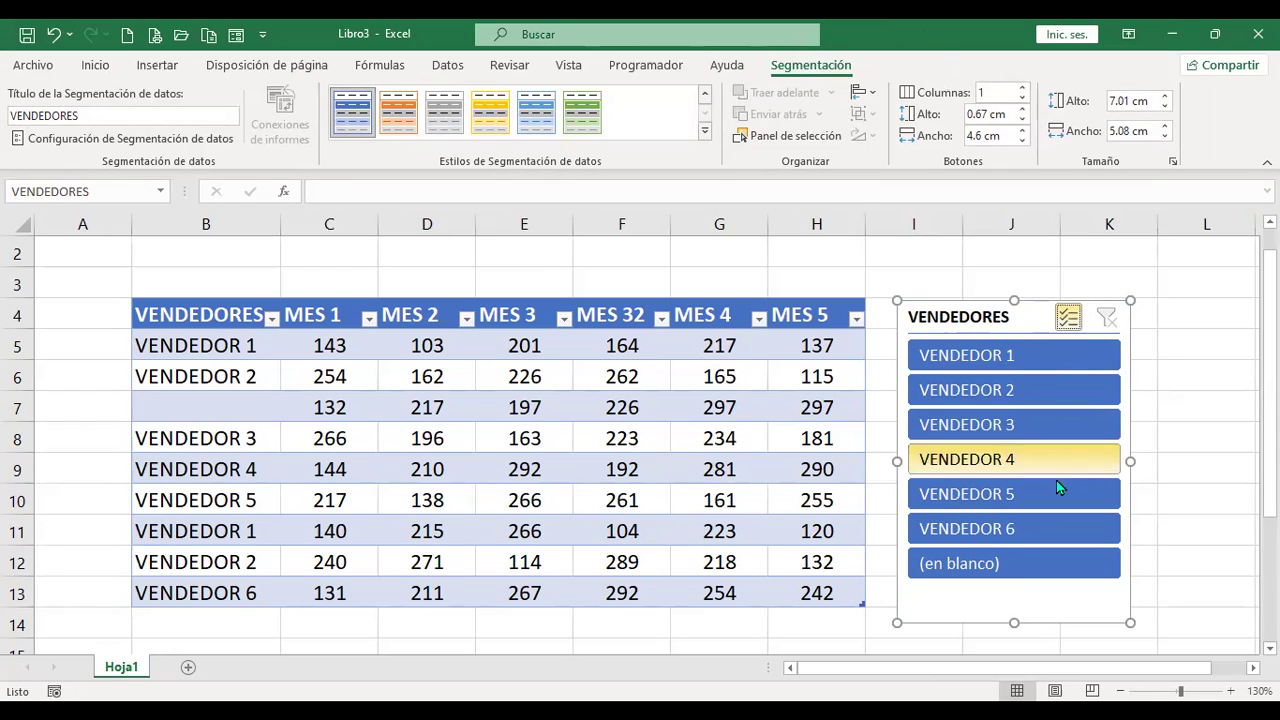
click(1029, 392)
click(1008, 538)
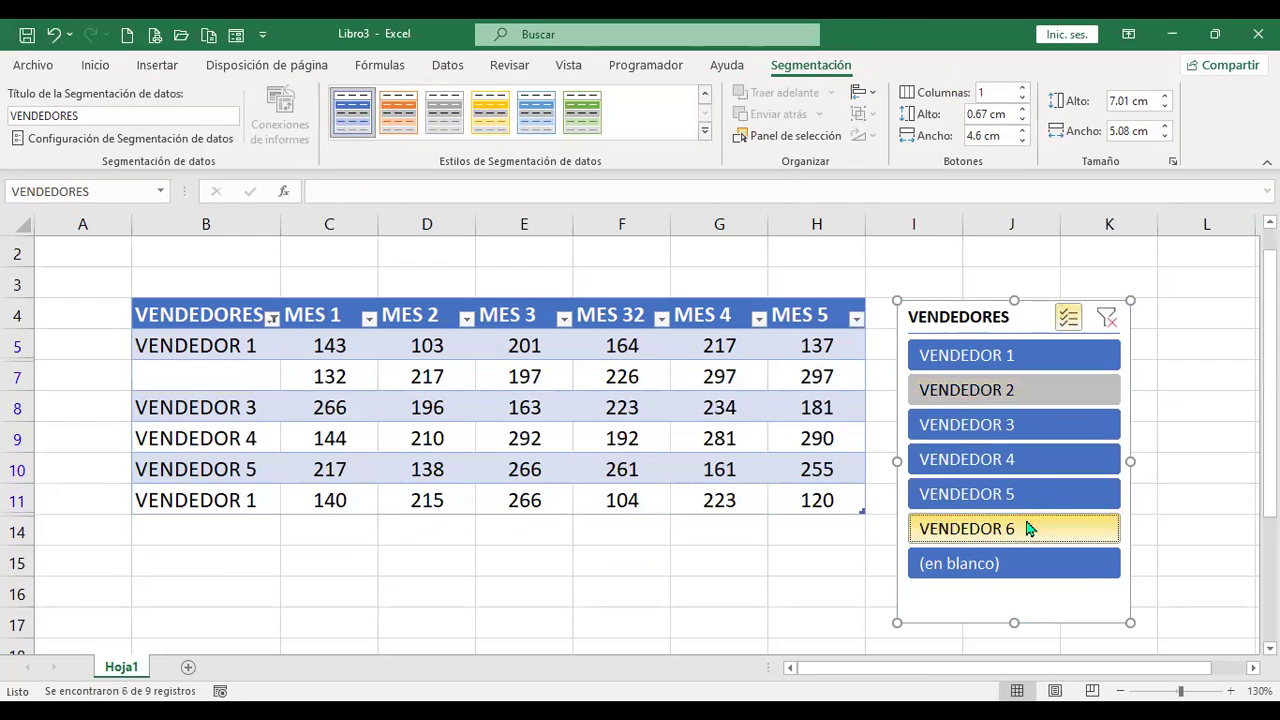
click(1016, 358)
click(1019, 430)
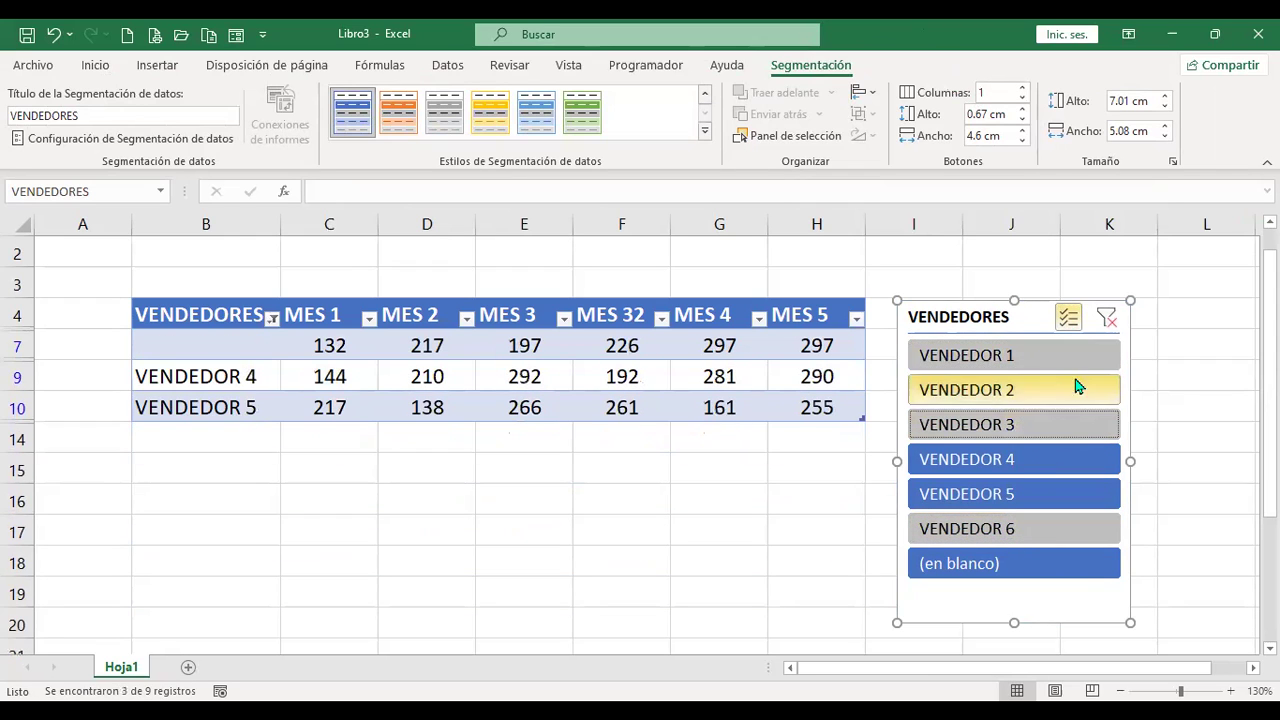
click(1106, 319)
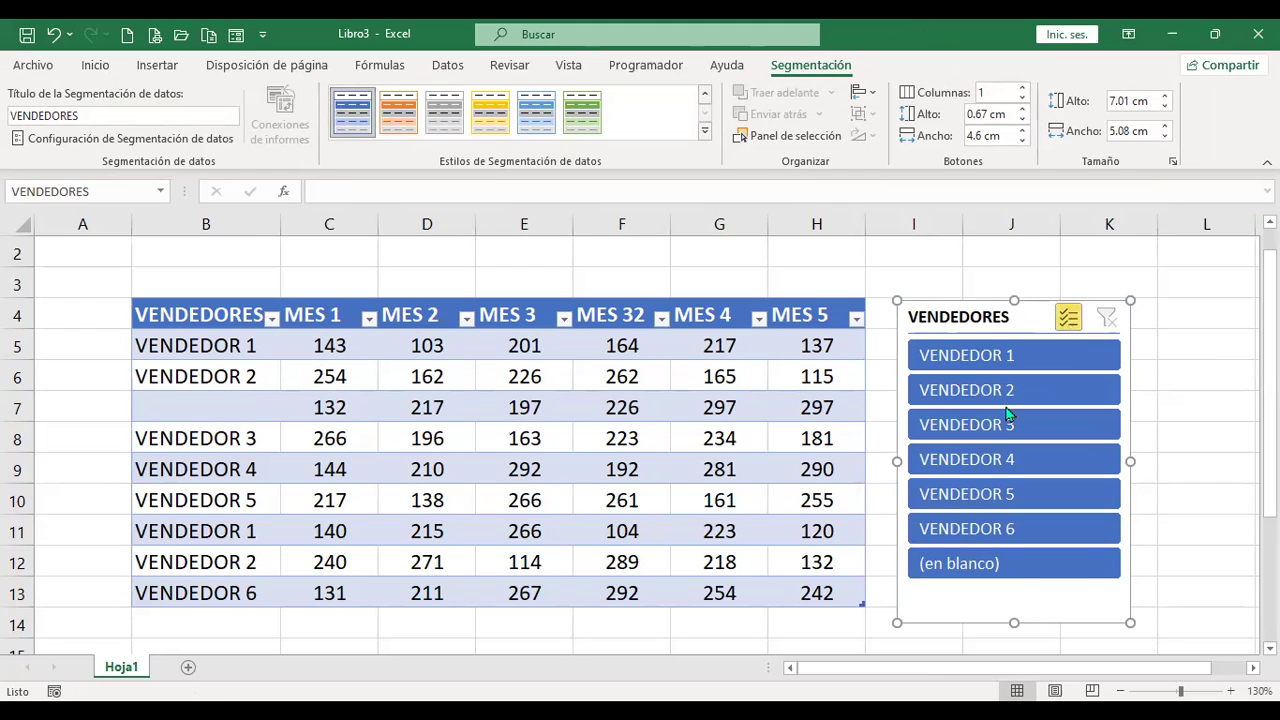
- Filter the table with the slicer to one salesperson at a time, from VENDEDOR 1 through VENDEDOR 6
click(1040, 358)
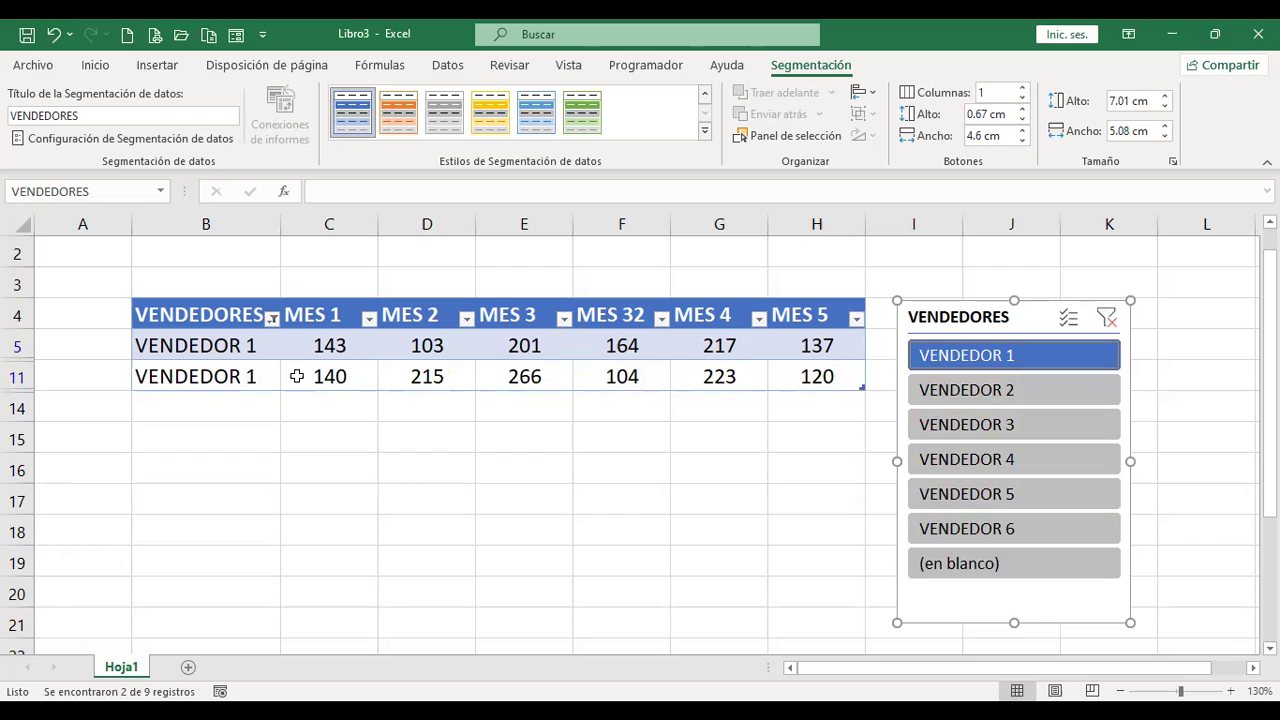
click(1004, 392)
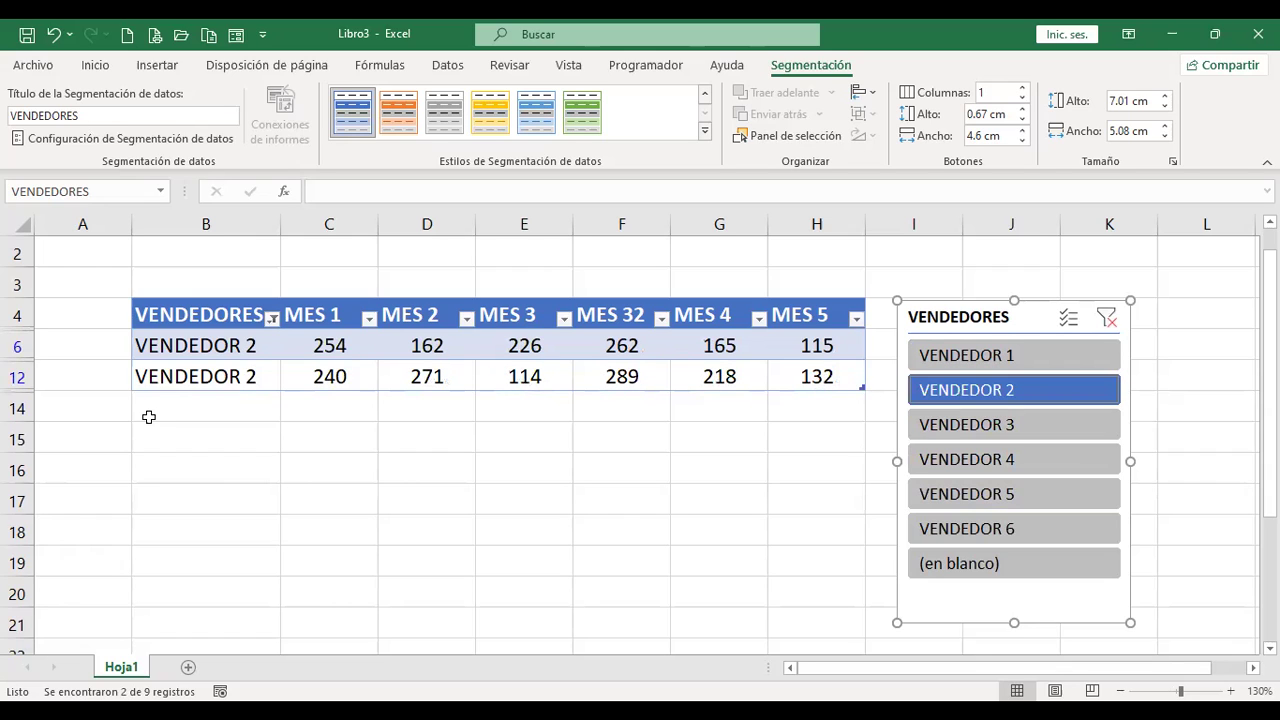
click(1004, 438)
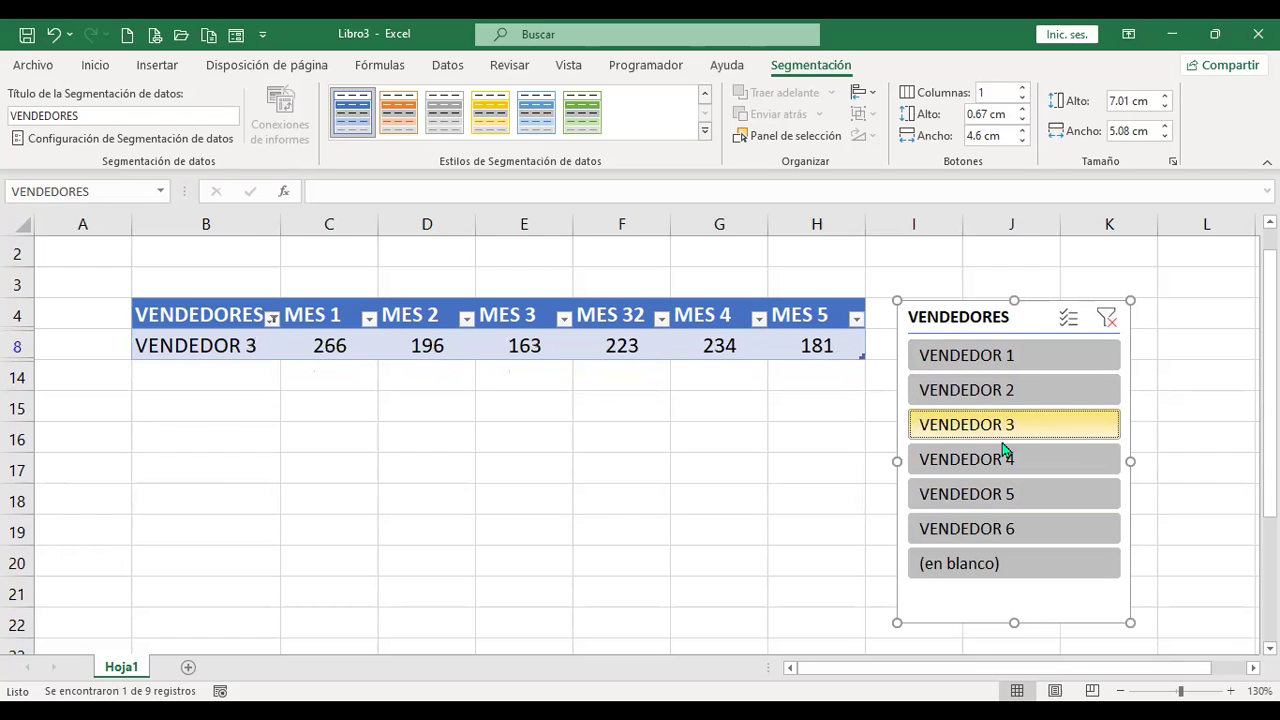
click(1011, 464)
click(1012, 494)
click(1011, 535)
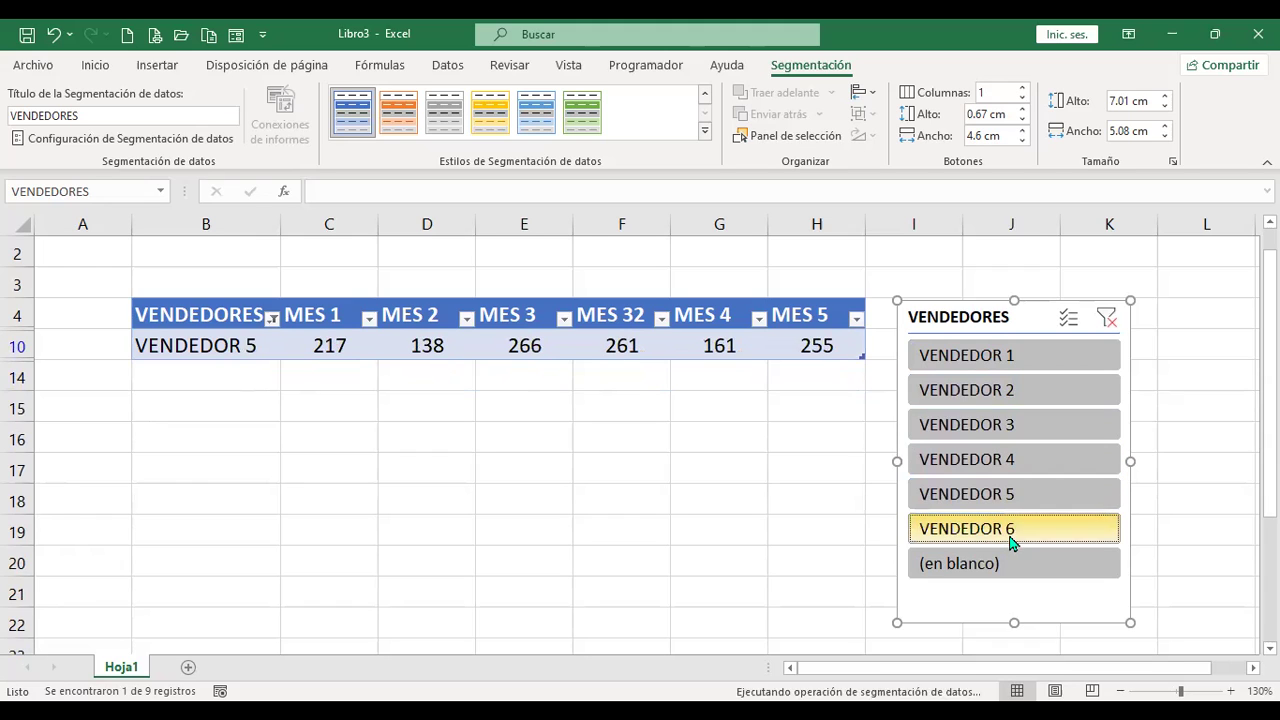
- Turn on the slicer's multi-selection to filter the table to VENDEDOR 1 and VENDEDOR 2, and clear the filter
click(1069, 320)
click(1013, 357)
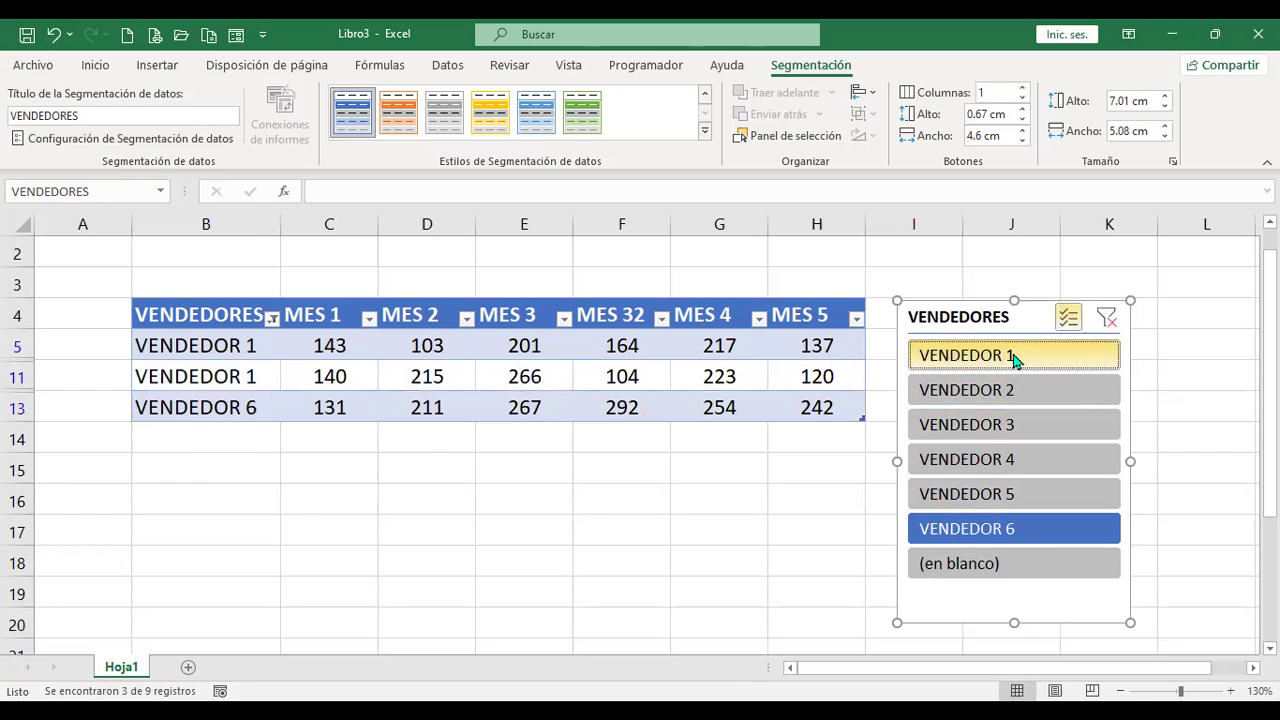
click(1014, 395)
click(1013, 528)
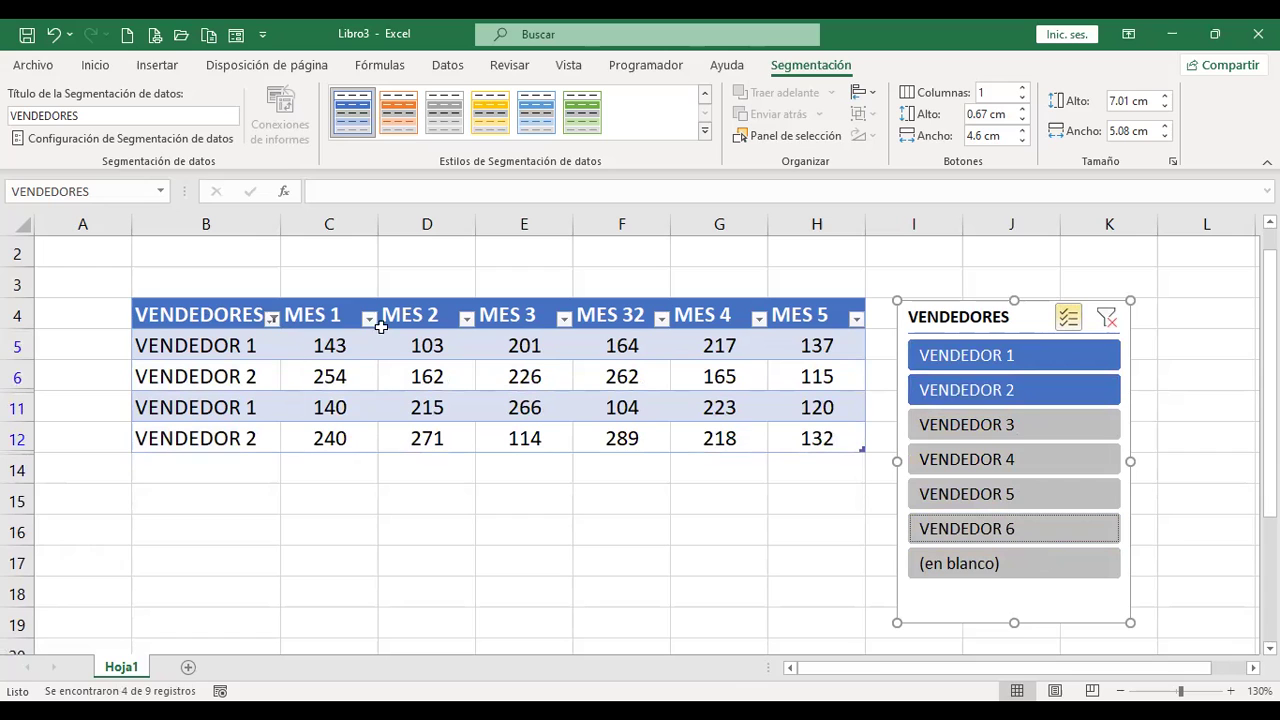
click(1106, 320)
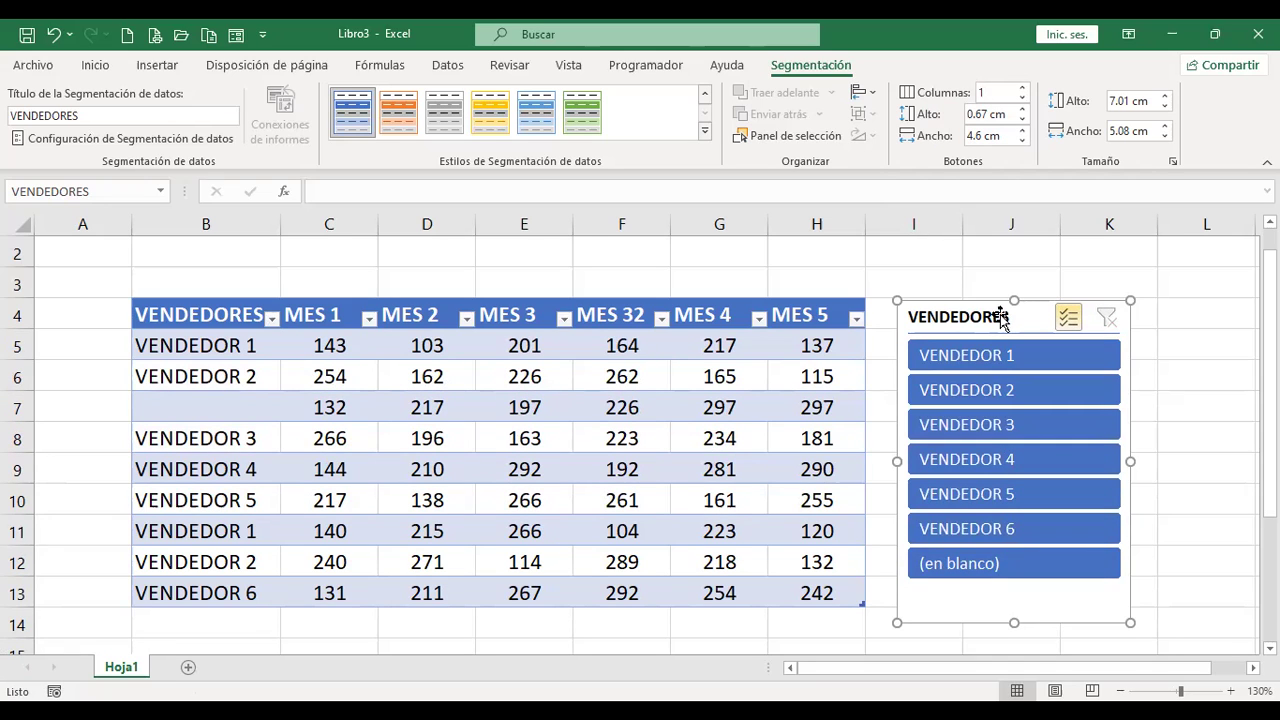
- Arrange the slicer's buttons in 2 columns, and shorten the slicer to about 3.76 cm high beside the table
click(1024, 89)
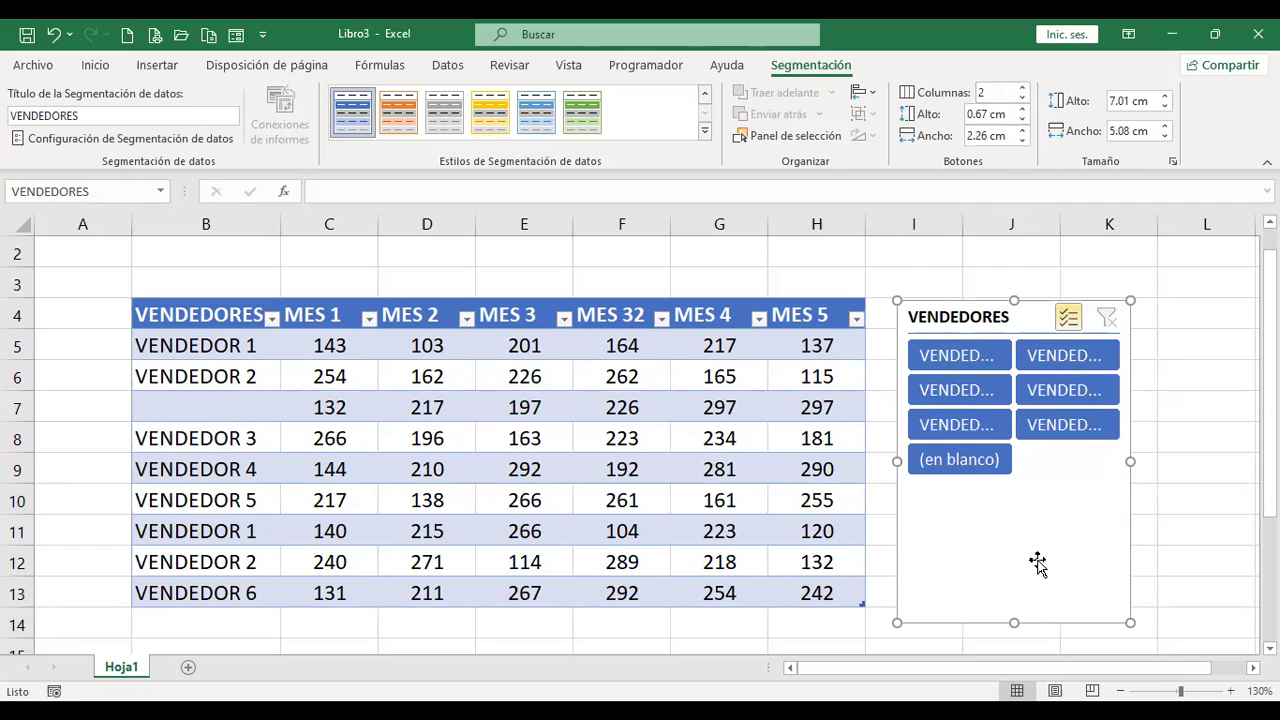
drag(1014, 623, 1027, 473)
drag(1033, 325, 1033, 312)
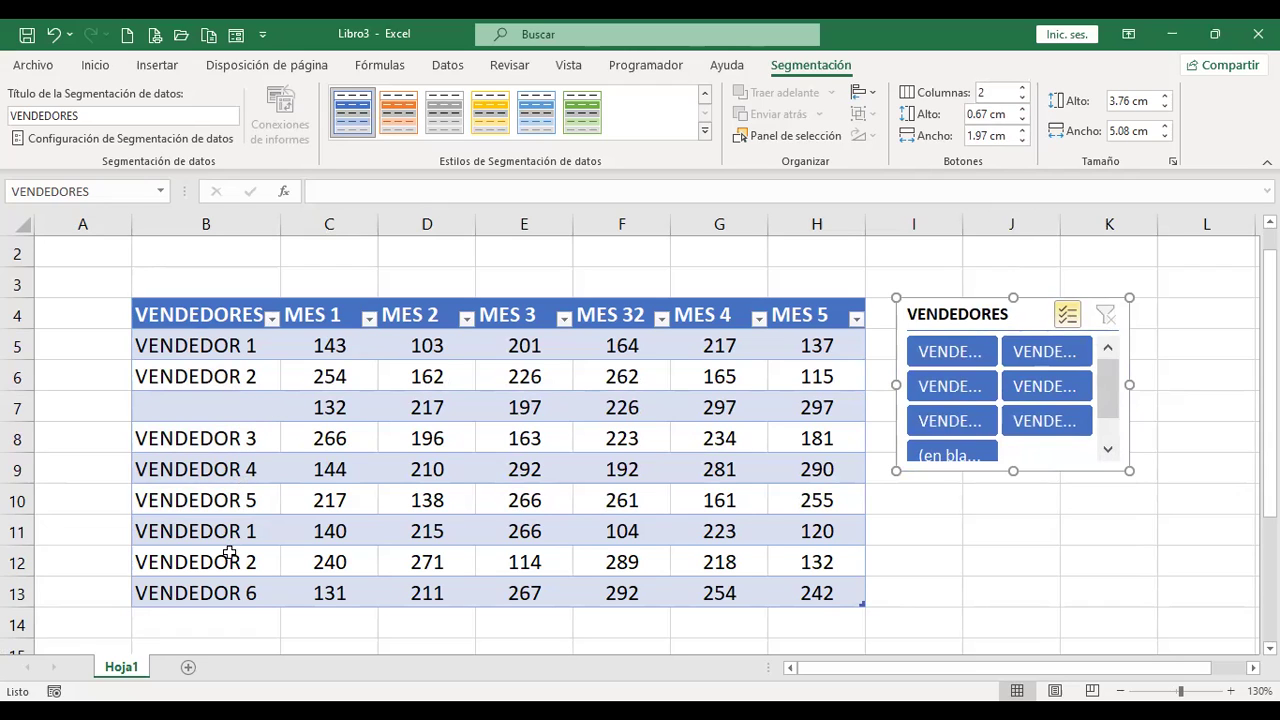
- Set the VENDEDORES slicer's number of button columns to 9
click(933, 95)
text(9)
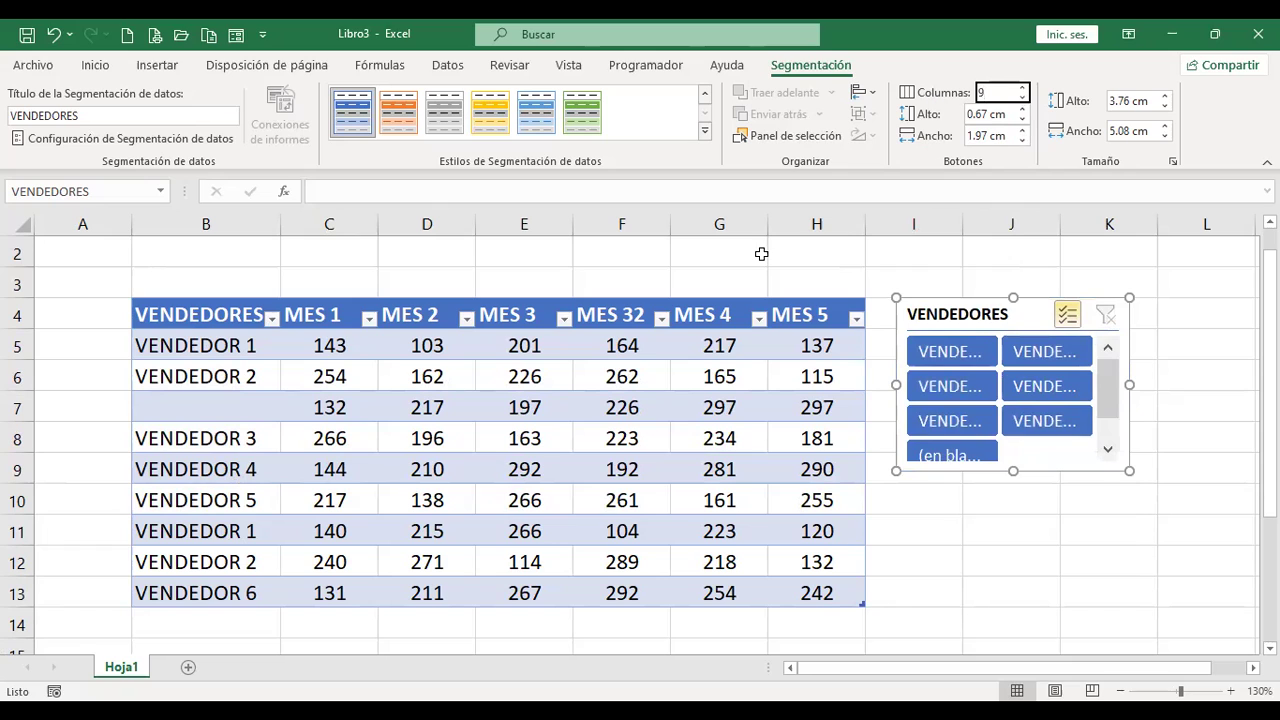
key(Return)
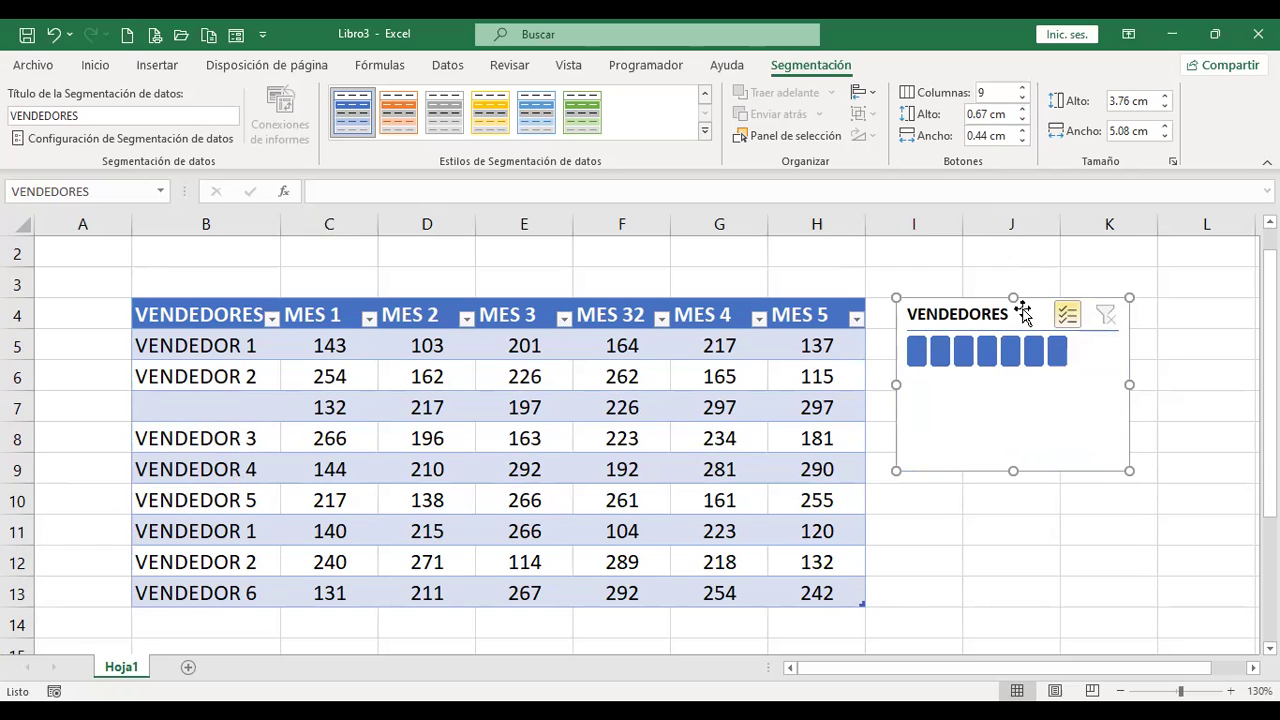
- Move the slicer above the table, and reshape it into a low strip spanning columns B to K
drag(1014, 300, 665, 290)
click(946, 404)
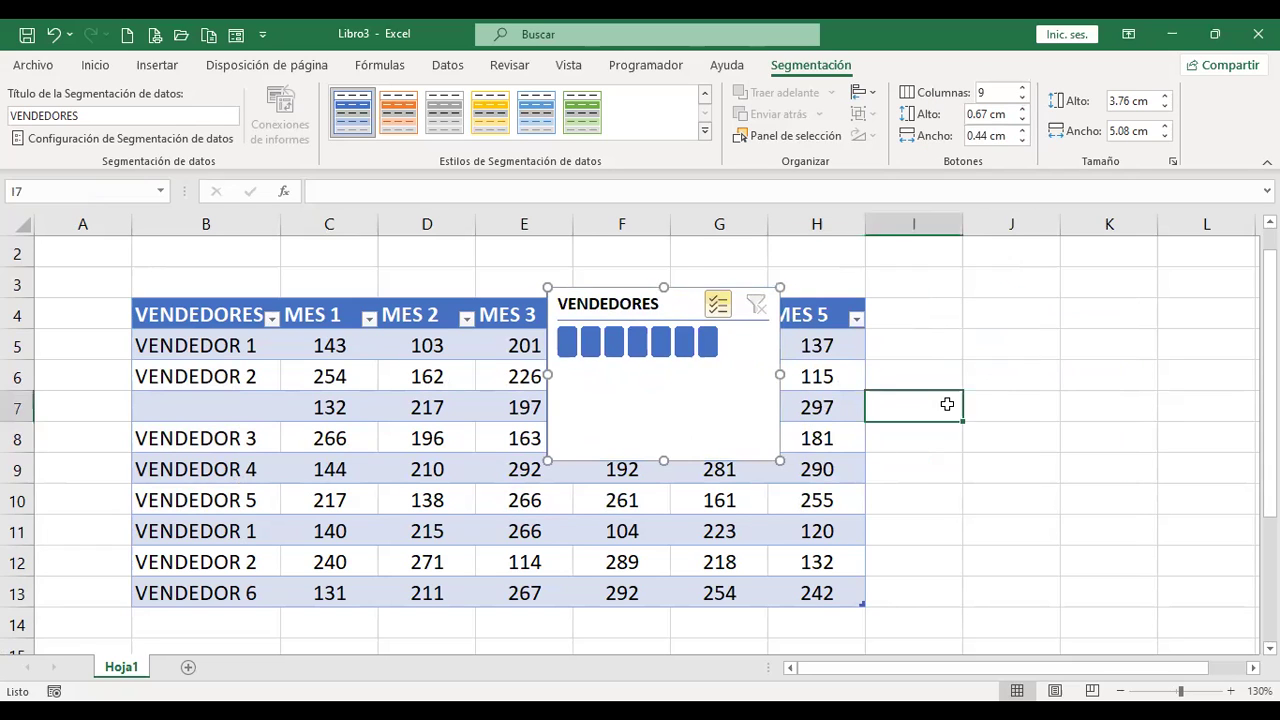
scroll(900, 410, up, 1)
drag(668, 334, 251, 280)
drag(251, 435, 263, 338)
drag(367, 303, 1089, 298)
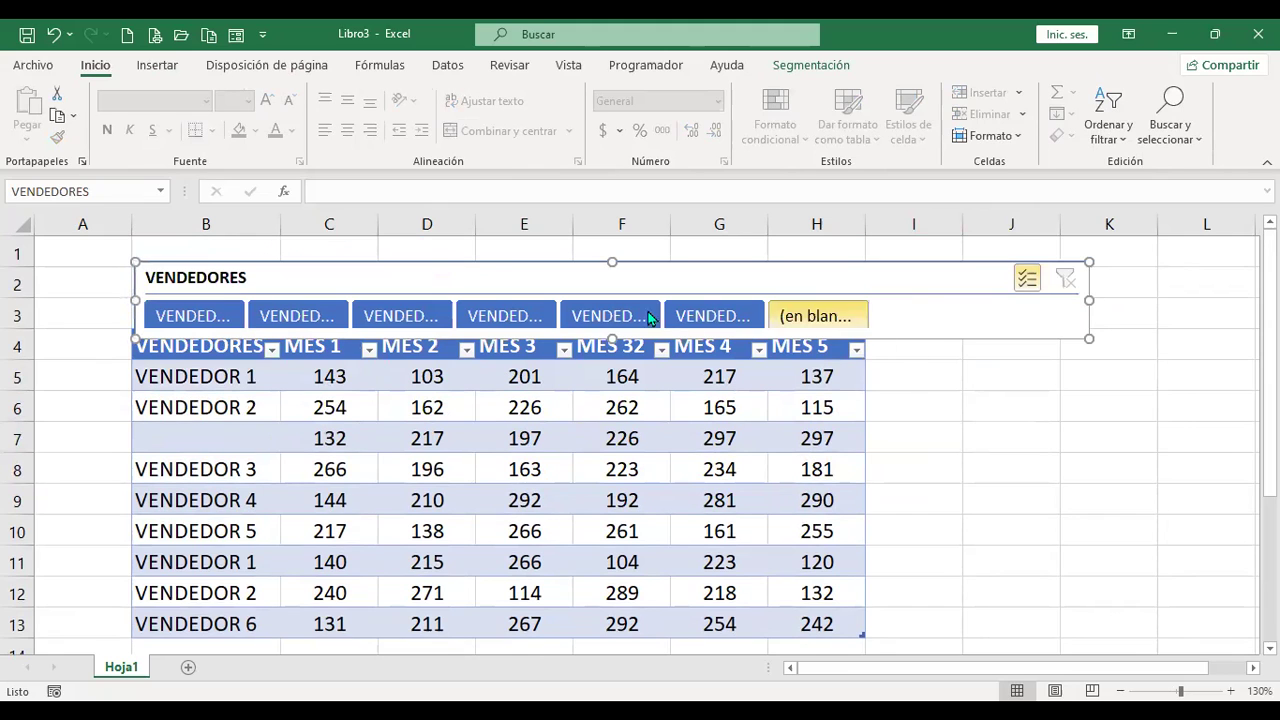
- Shift the slicer up into rows 1 to 3, and widen it to column P so its button labels fit
drag(274, 278, 273, 262)
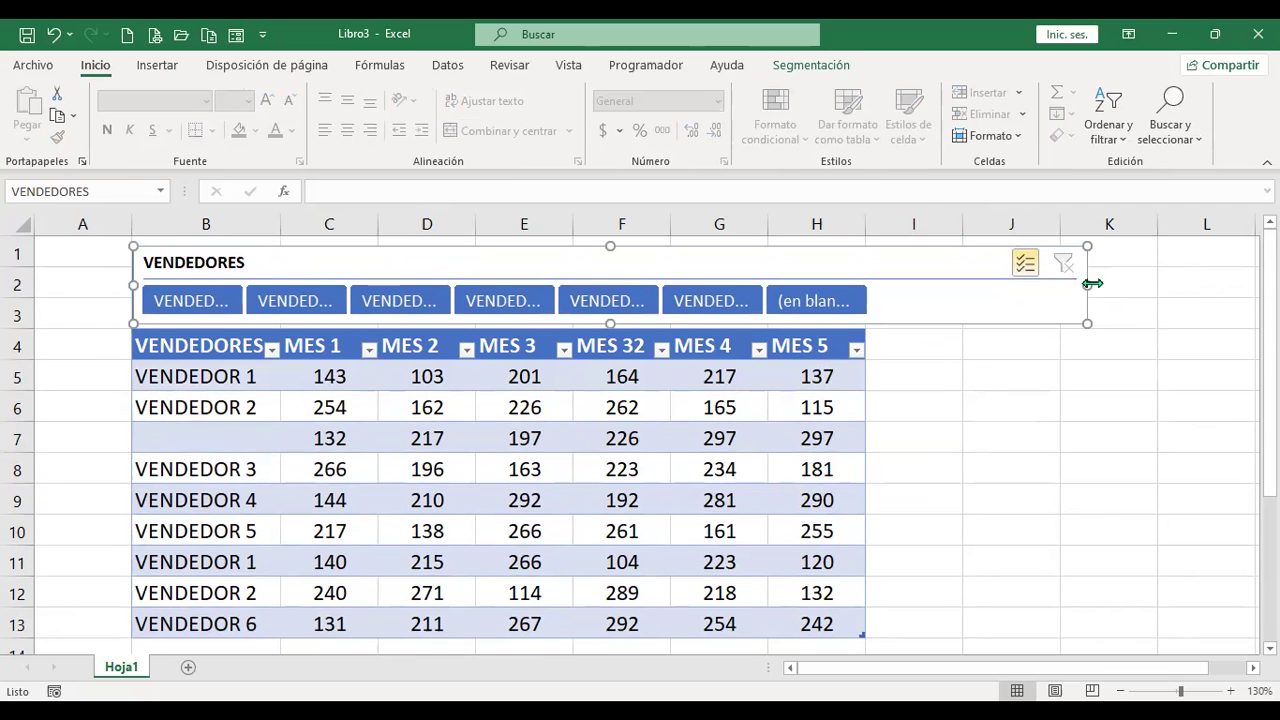
drag(1229, 299, 1247, 296)
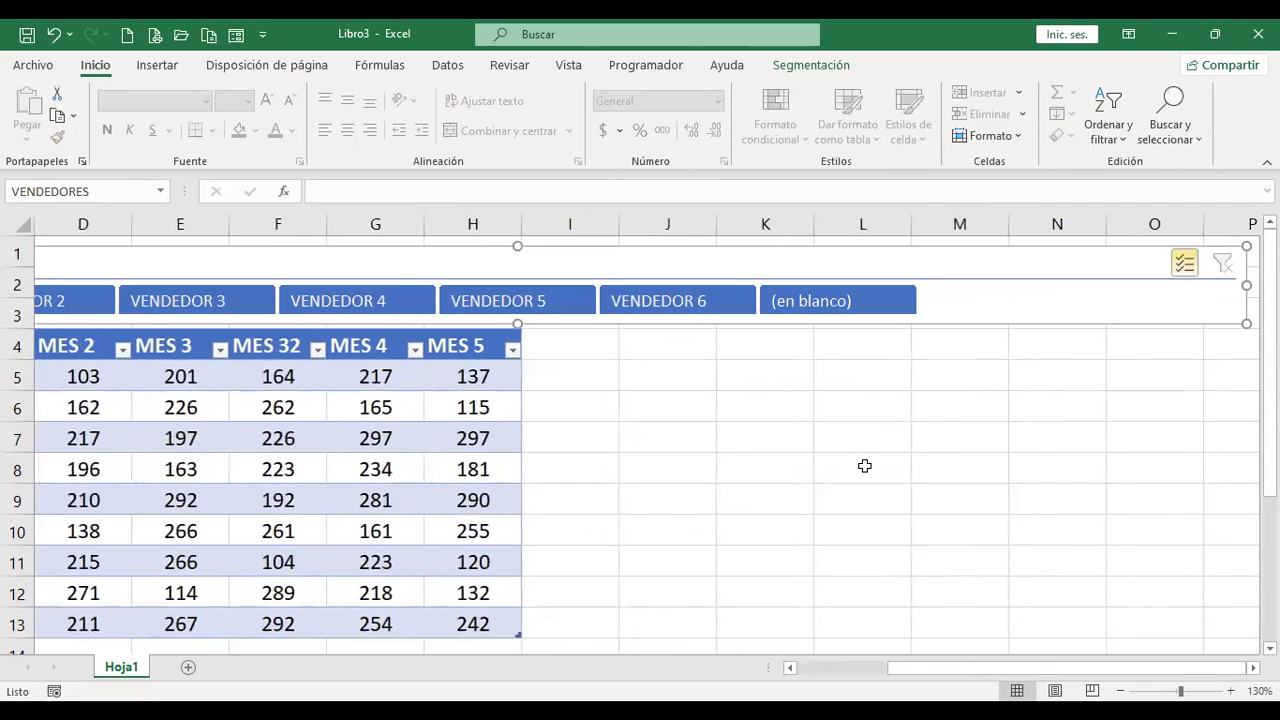
drag(838, 676, 834, 674)
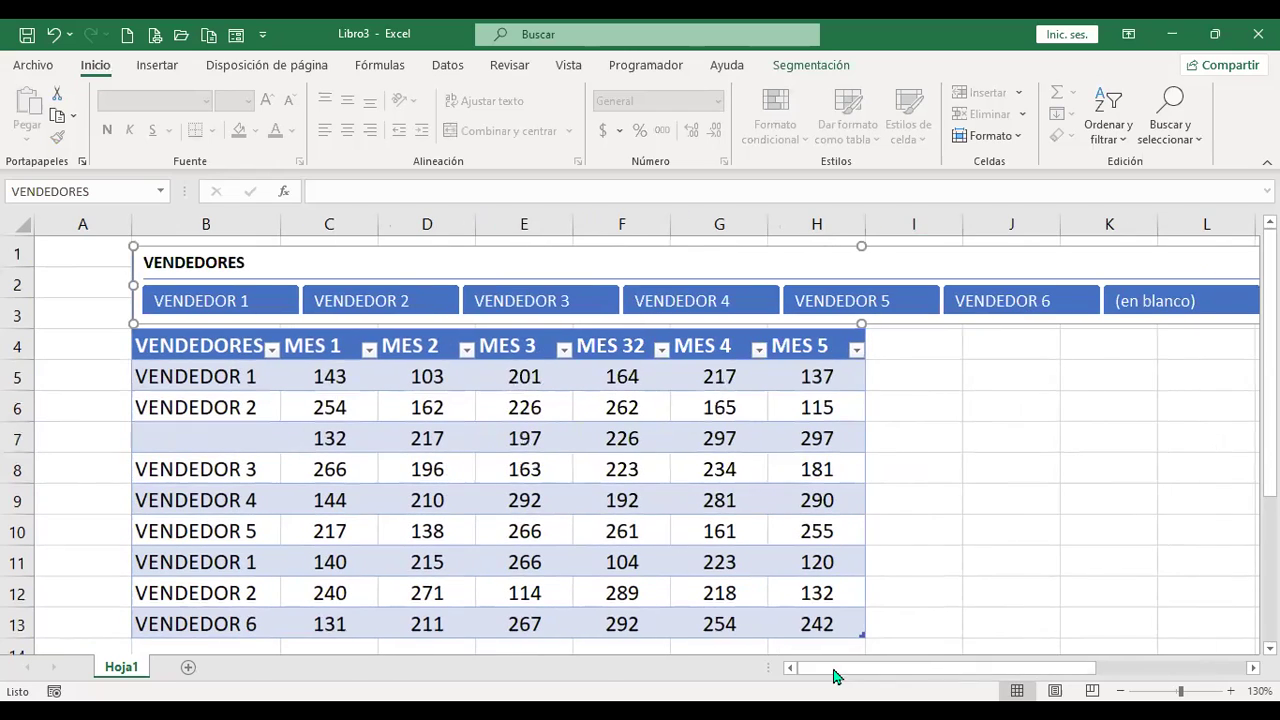
- Exclude VENDEDOR 1 from the table using the horizontal slicer
click(1011, 413)
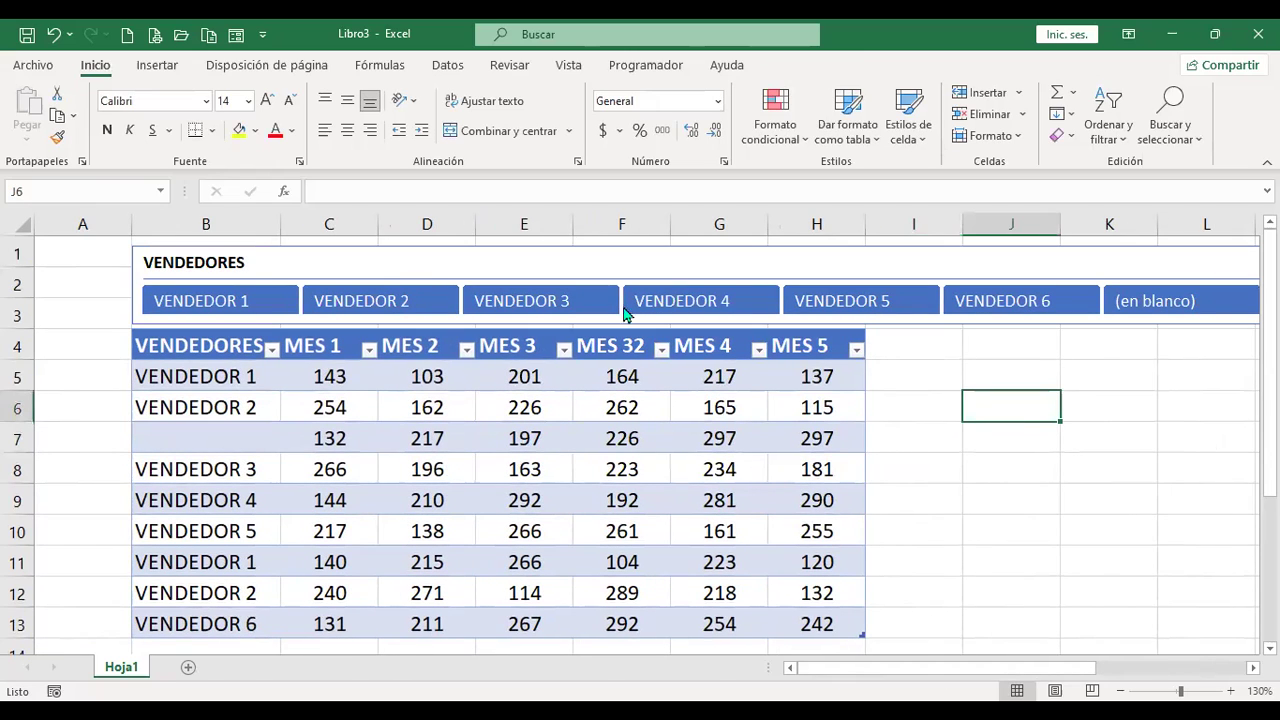
click(268, 303)
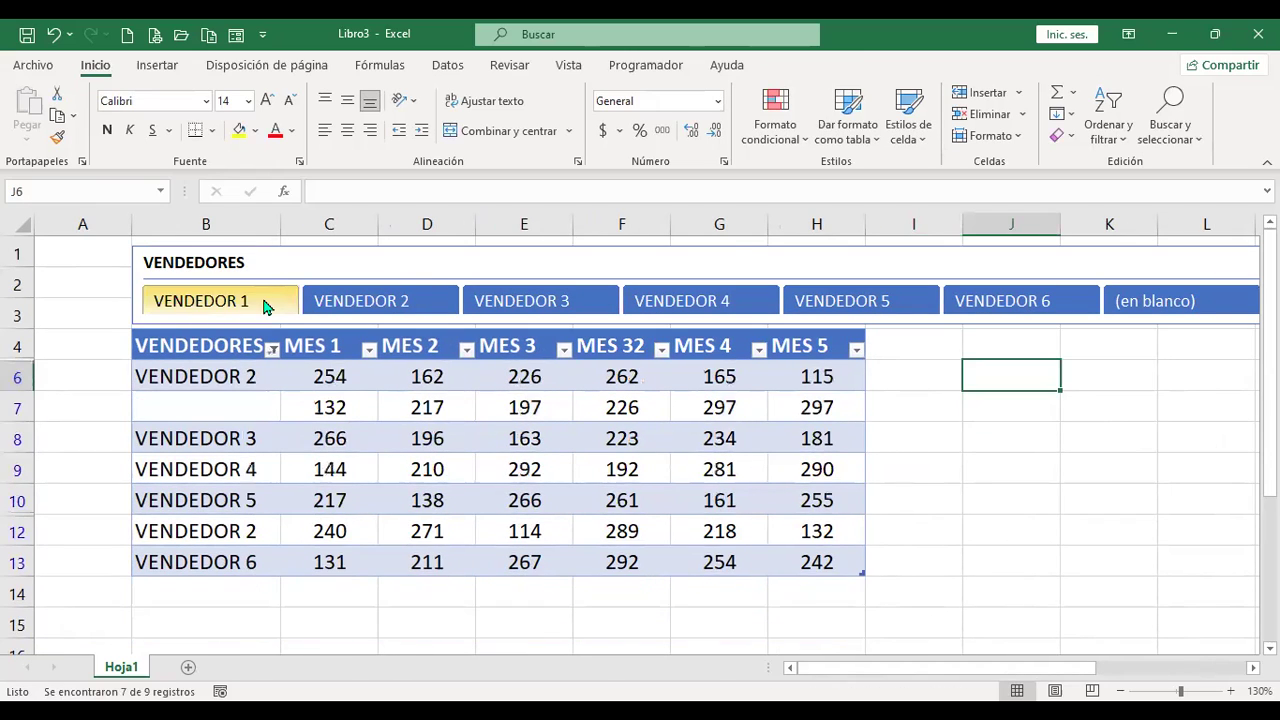
- Toggle VENDEDOR 2 through VENDEDOR 6 and (en blanco) in the slicer one after another
click(428, 303)
click(542, 299)
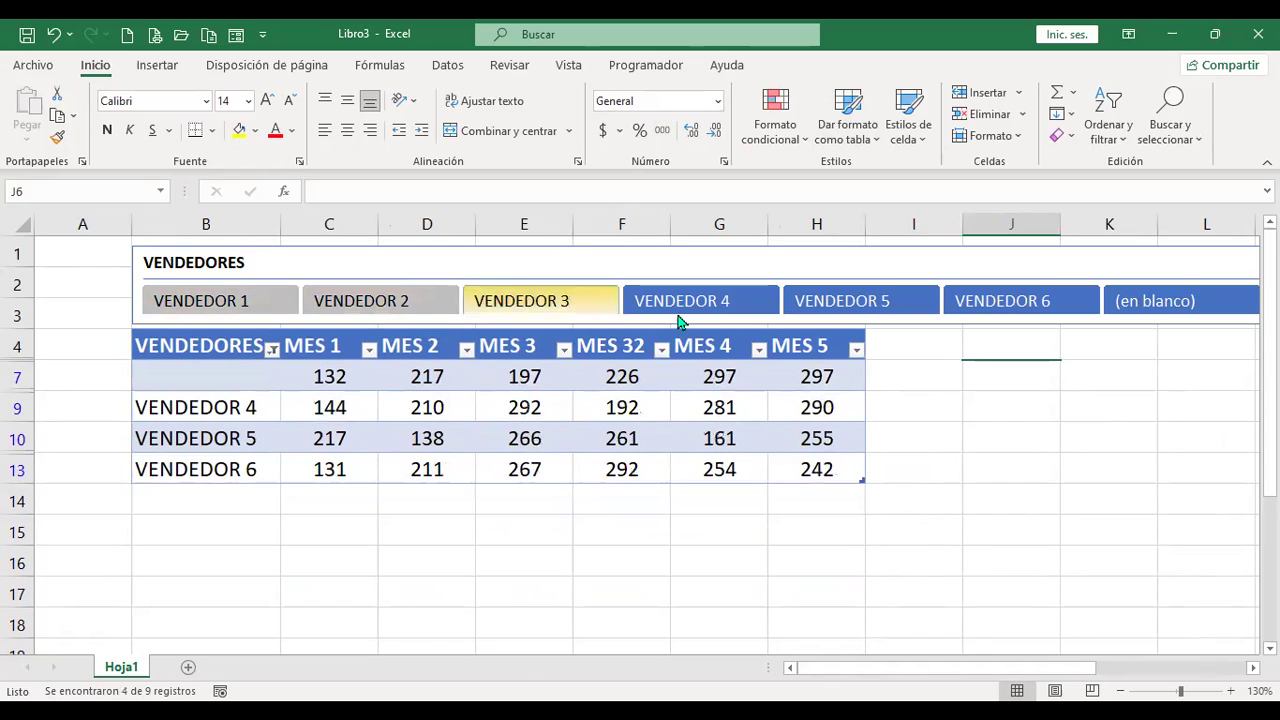
click(718, 299)
click(841, 295)
click(986, 304)
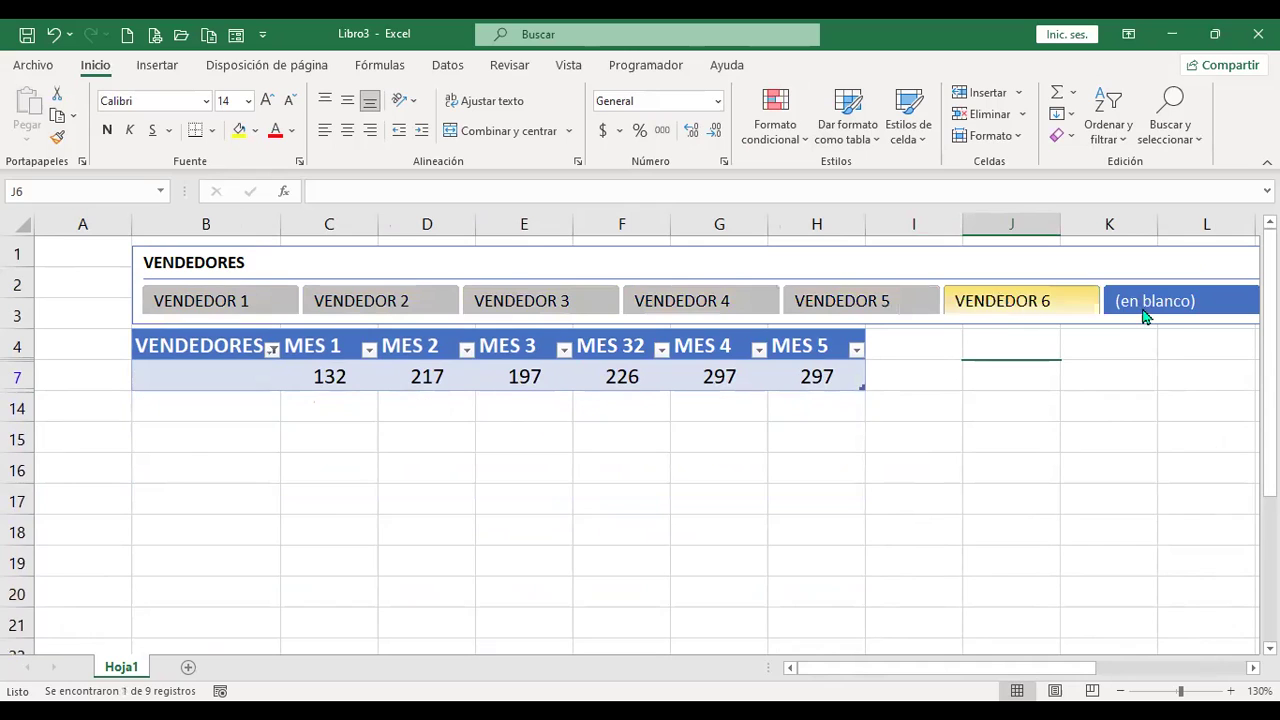
click(1150, 306)
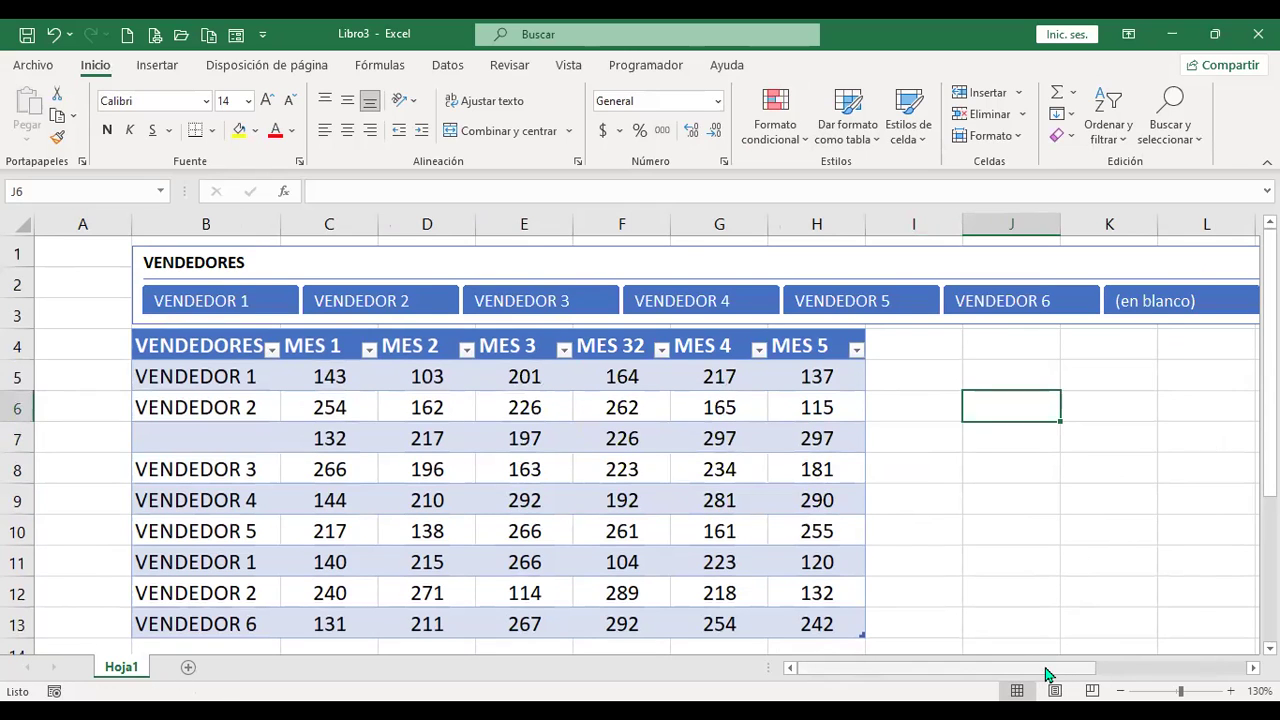
- Narrow the VENDEDORES slicer so it ends at the start of column M, and turn off its multiple selection
click(1131, 670)
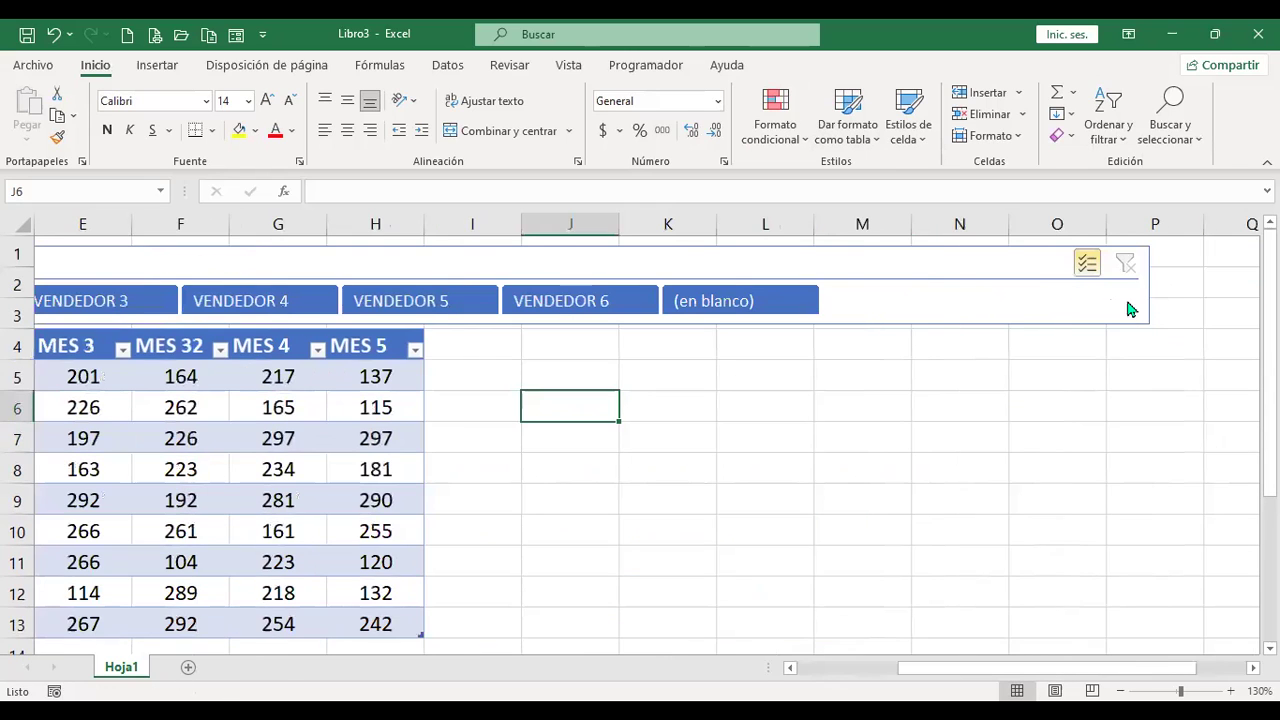
click(1146, 284)
drag(1146, 284, 833, 289)
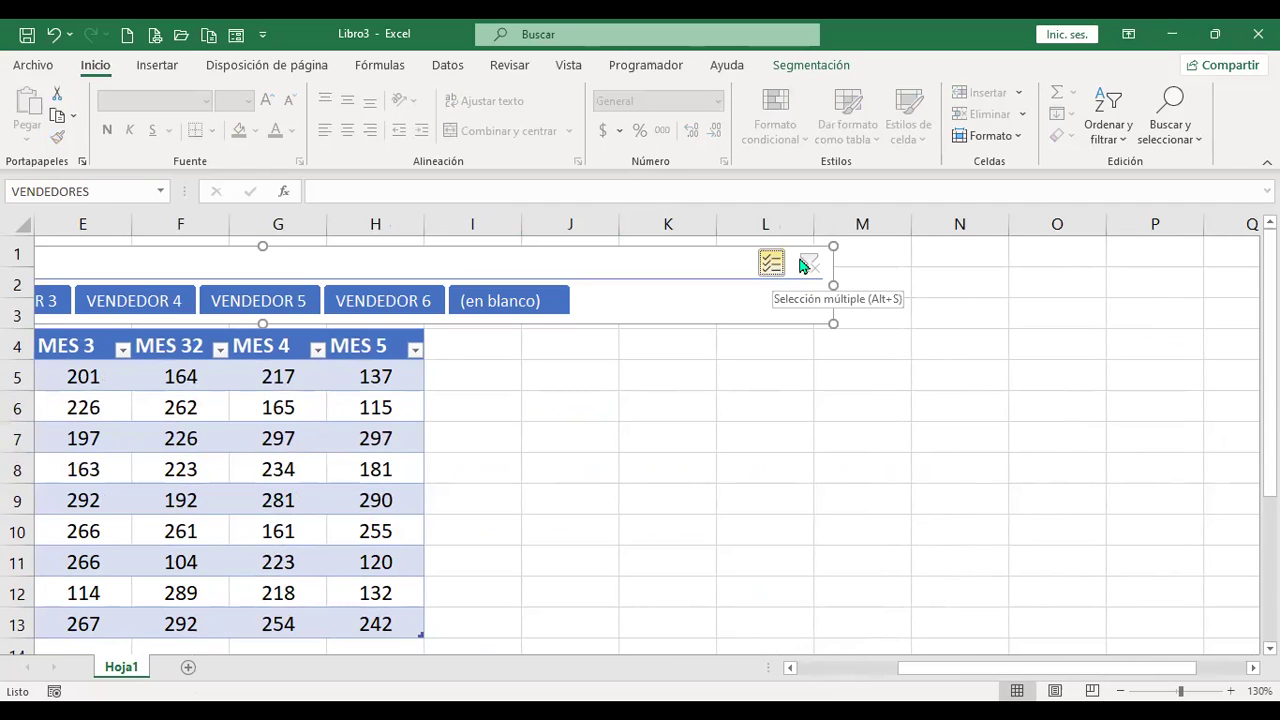
click(668, 469)
click(857, 677)
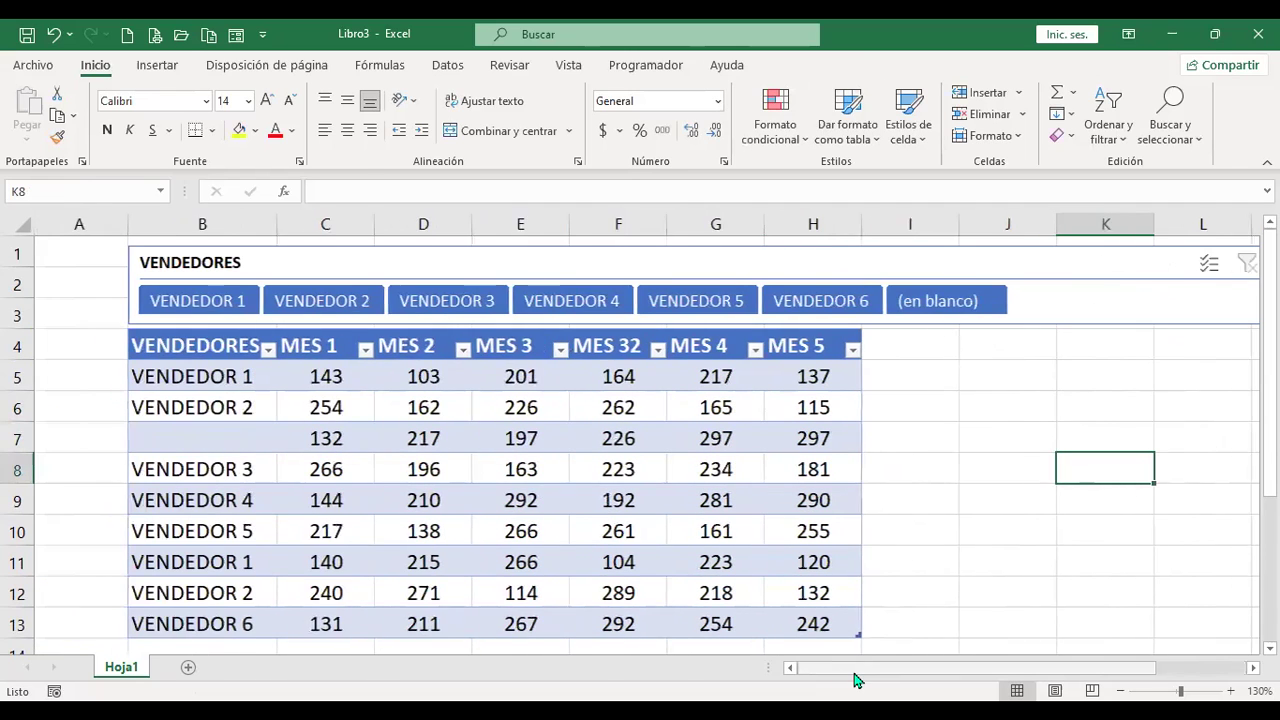
- Filter the table by a single salesperson at a time with the slicer, going from VENDEDOR 1 to VENDEDOR 6
click(206, 412)
click(212, 306)
click(332, 300)
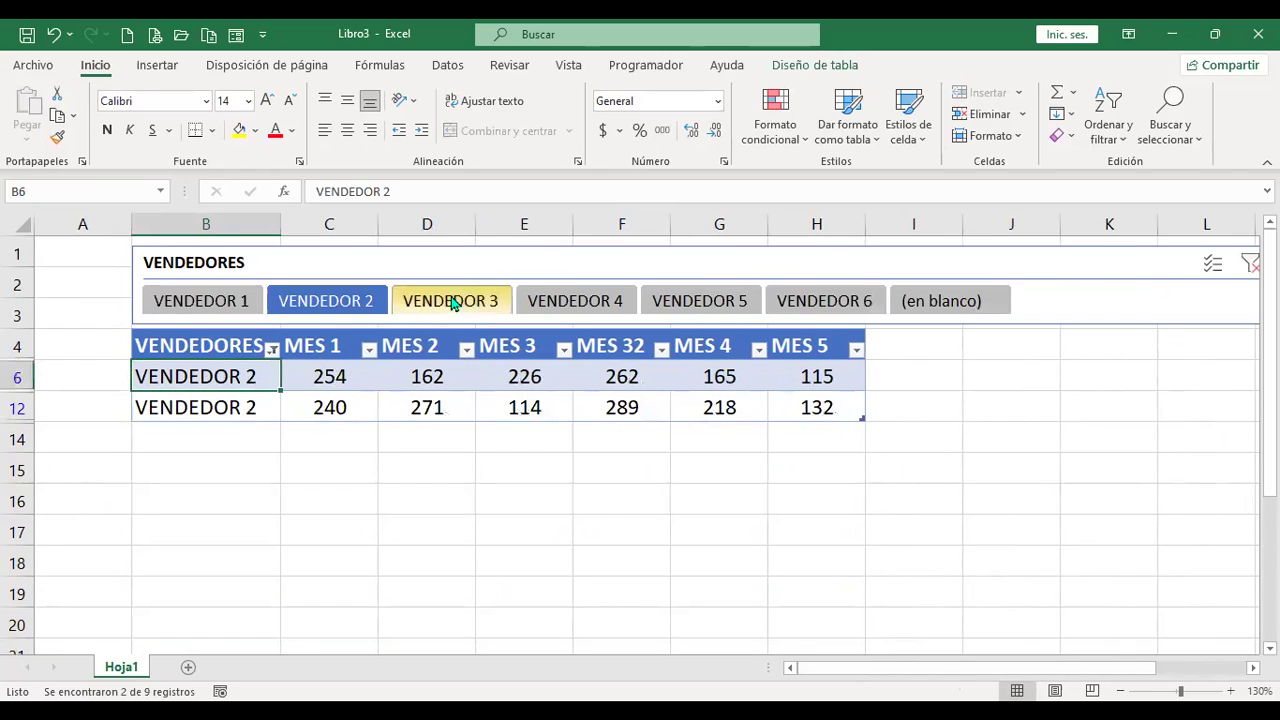
click(460, 300)
click(580, 300)
click(734, 300)
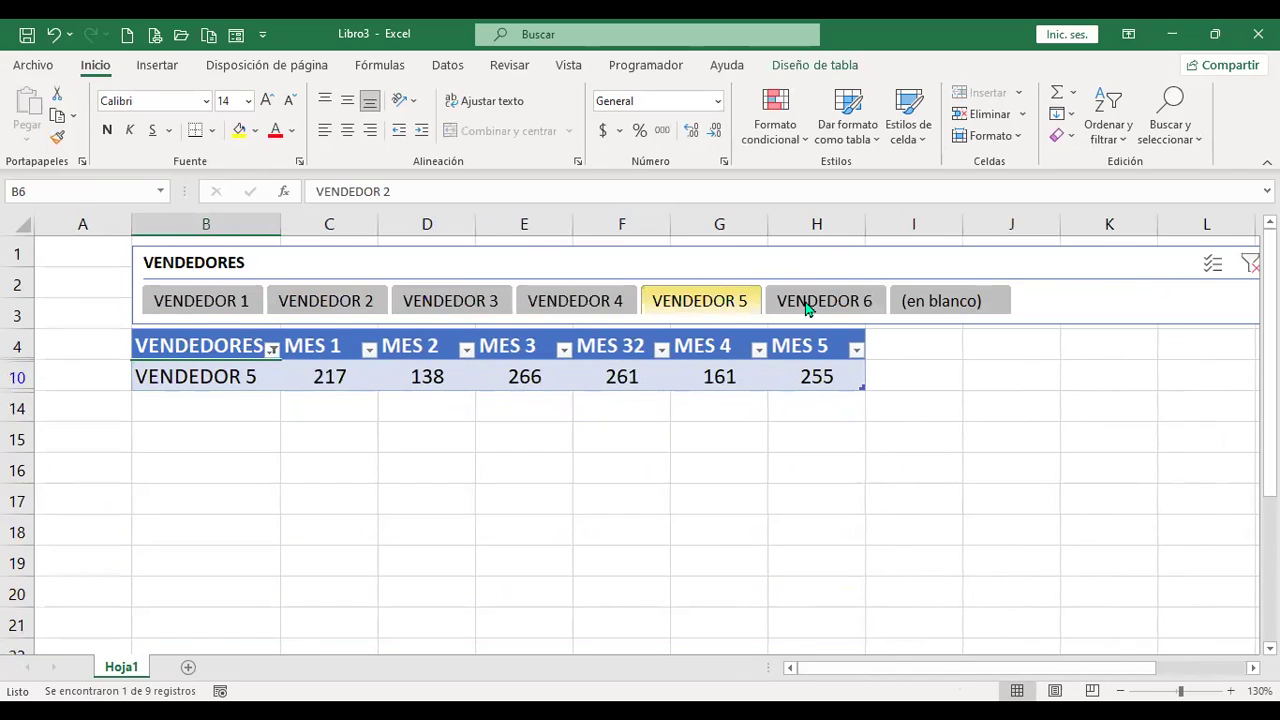
click(823, 298)
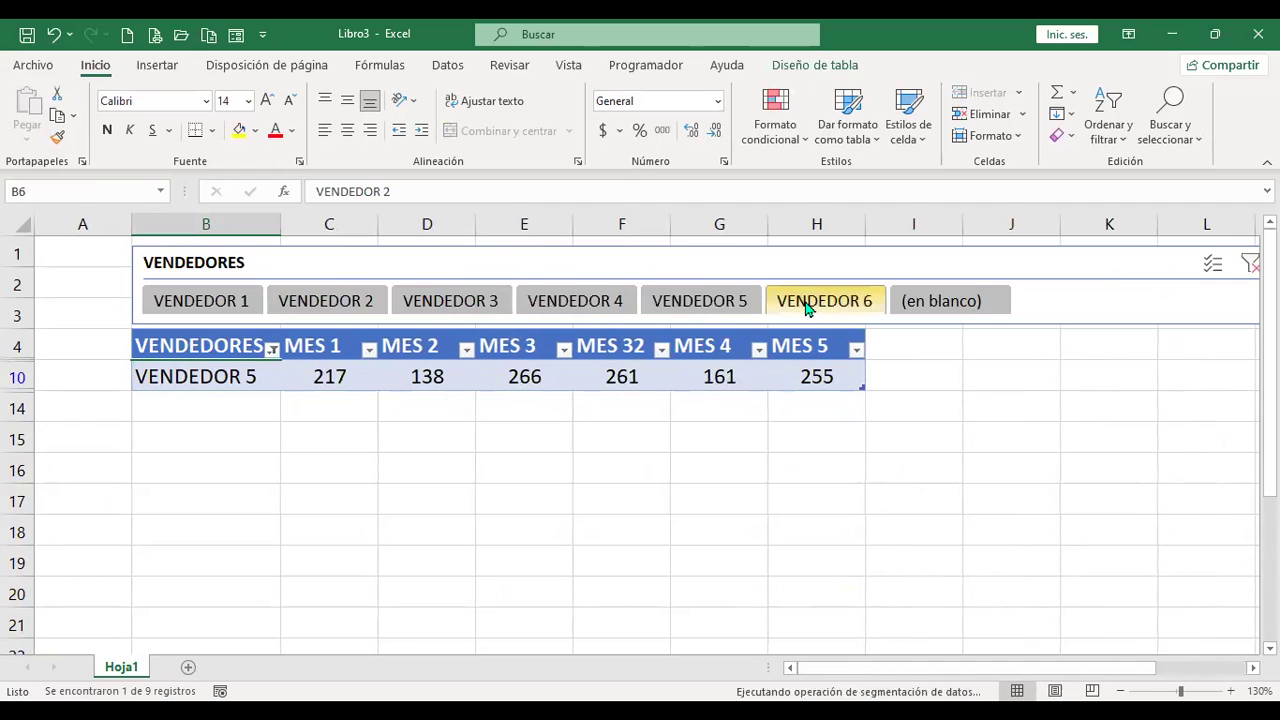
- Re-enter 9 as the VENDEDORES slicer's number of button columns
click(826, 62)
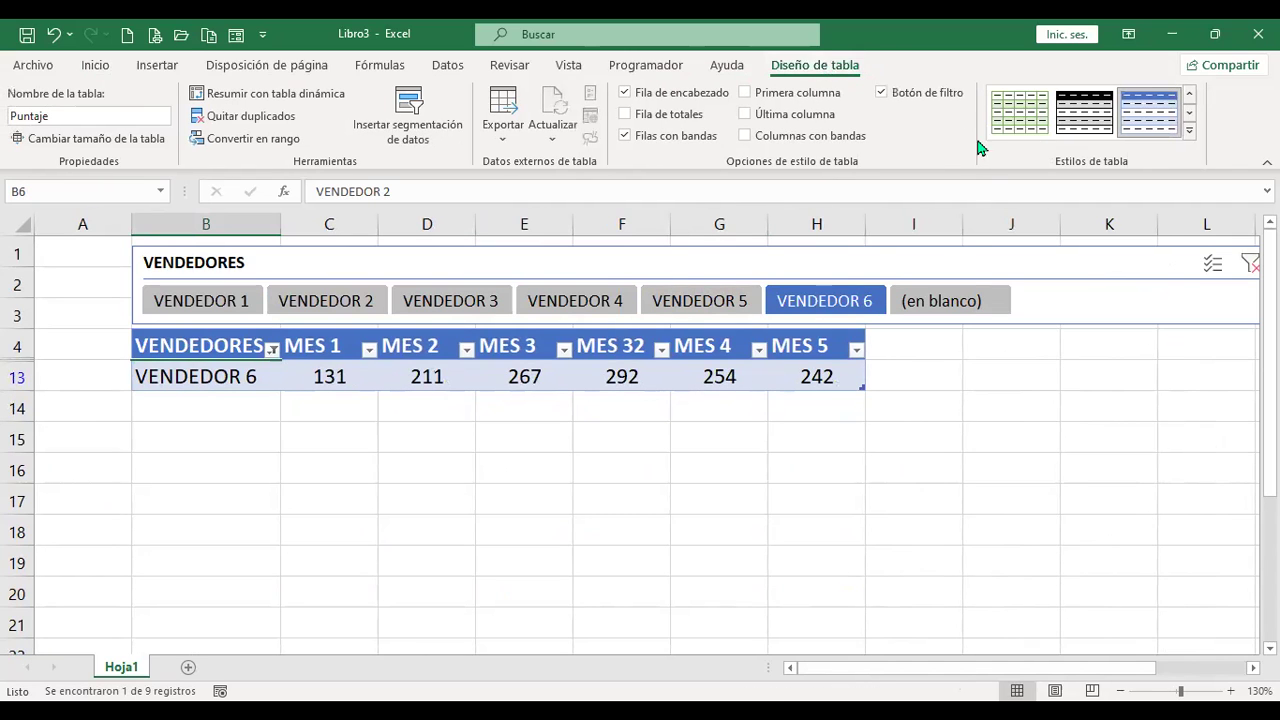
click(920, 266)
click(827, 76)
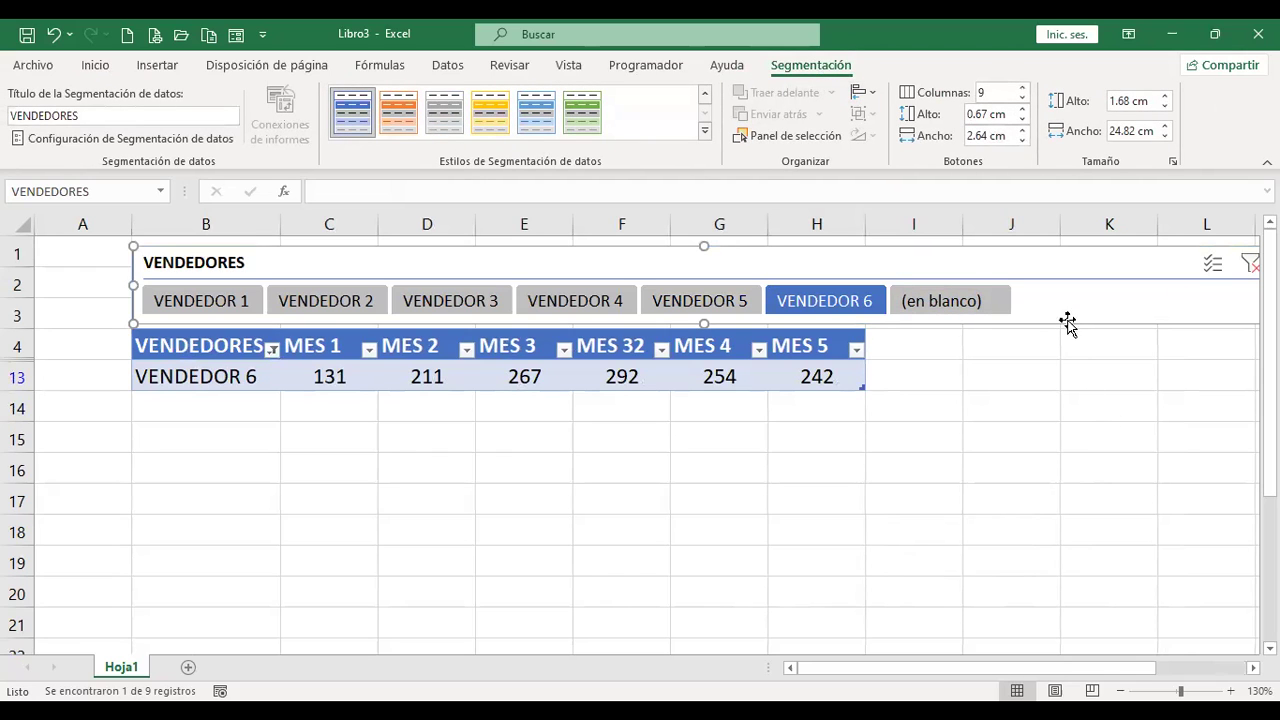
double_click(982, 92)
key(BackSpace)
text(9)
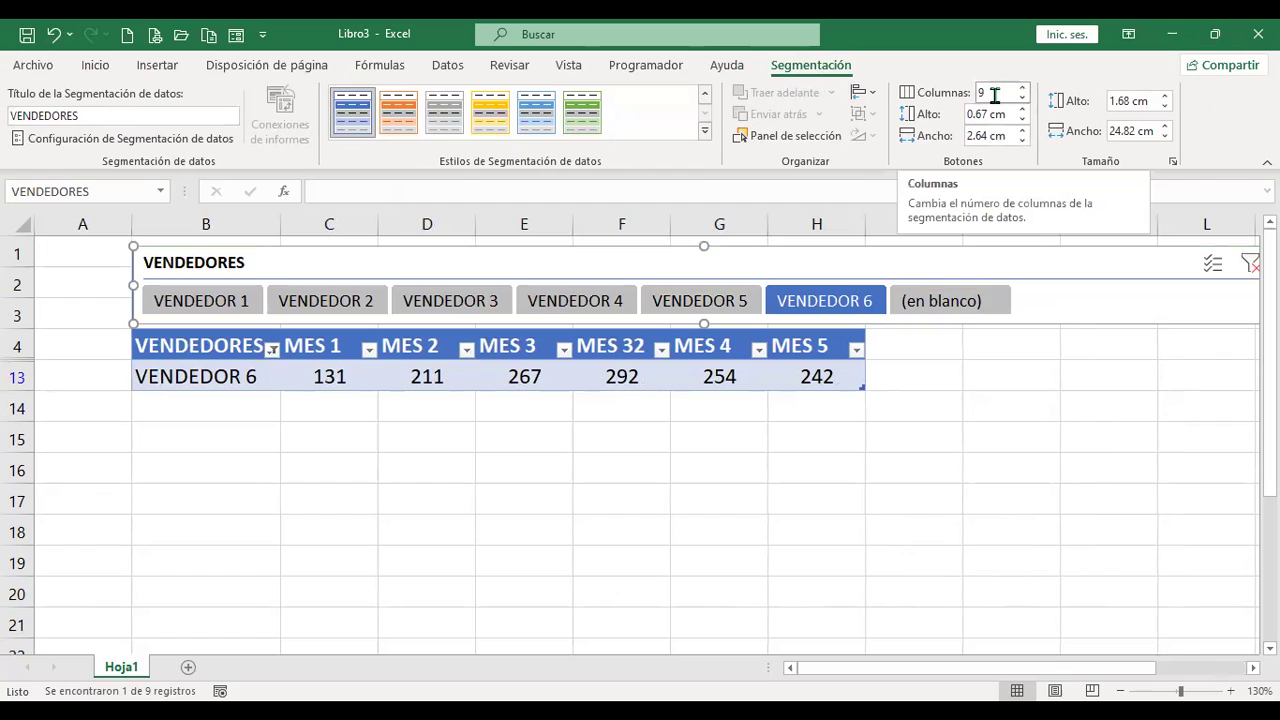
- Filter the table by one salesperson at a time in reverse order, from VENDEDOR 5 back to VENDEDOR 1
click(703, 300)
click(591, 306)
click(450, 300)
click(357, 299)
click(243, 299)
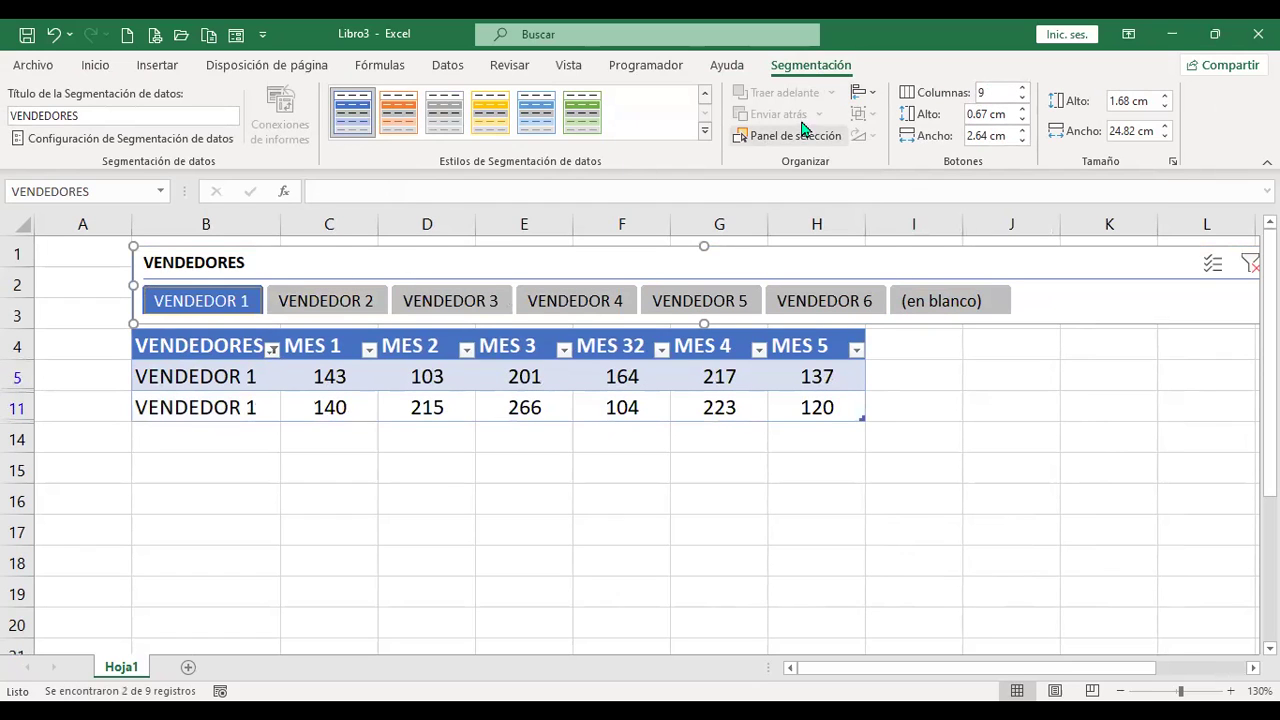
- Turn the slicer's multiple selection back on, and clear its filter to show all salespeople
click(1212, 263)
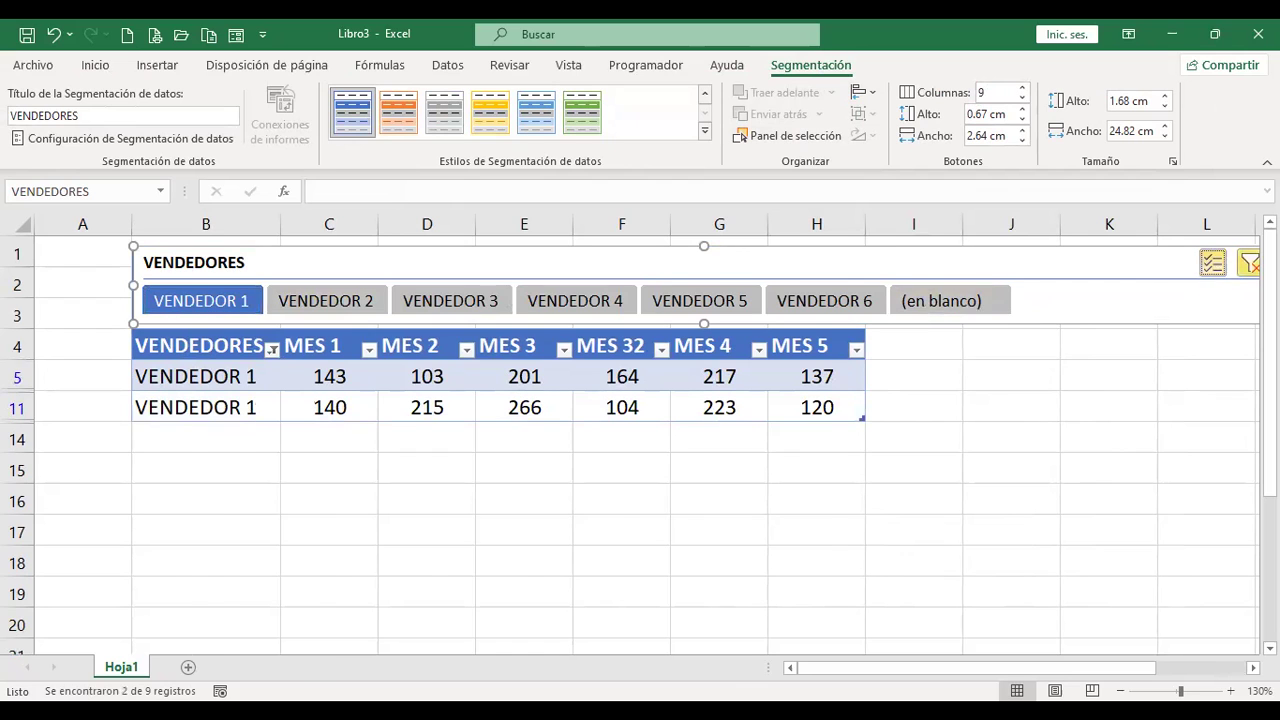
click(1250, 263)
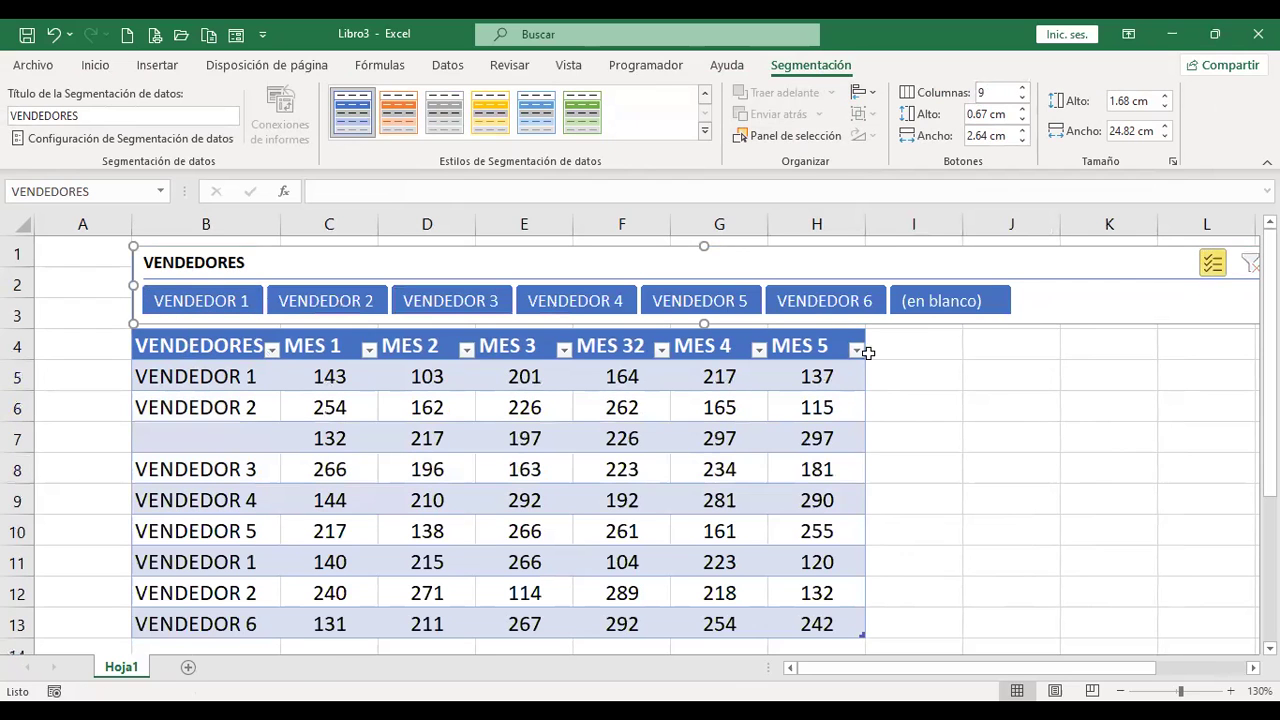
click(932, 402)
scroll(463, 498, down, 1)
scroll(463, 498, up, 1)
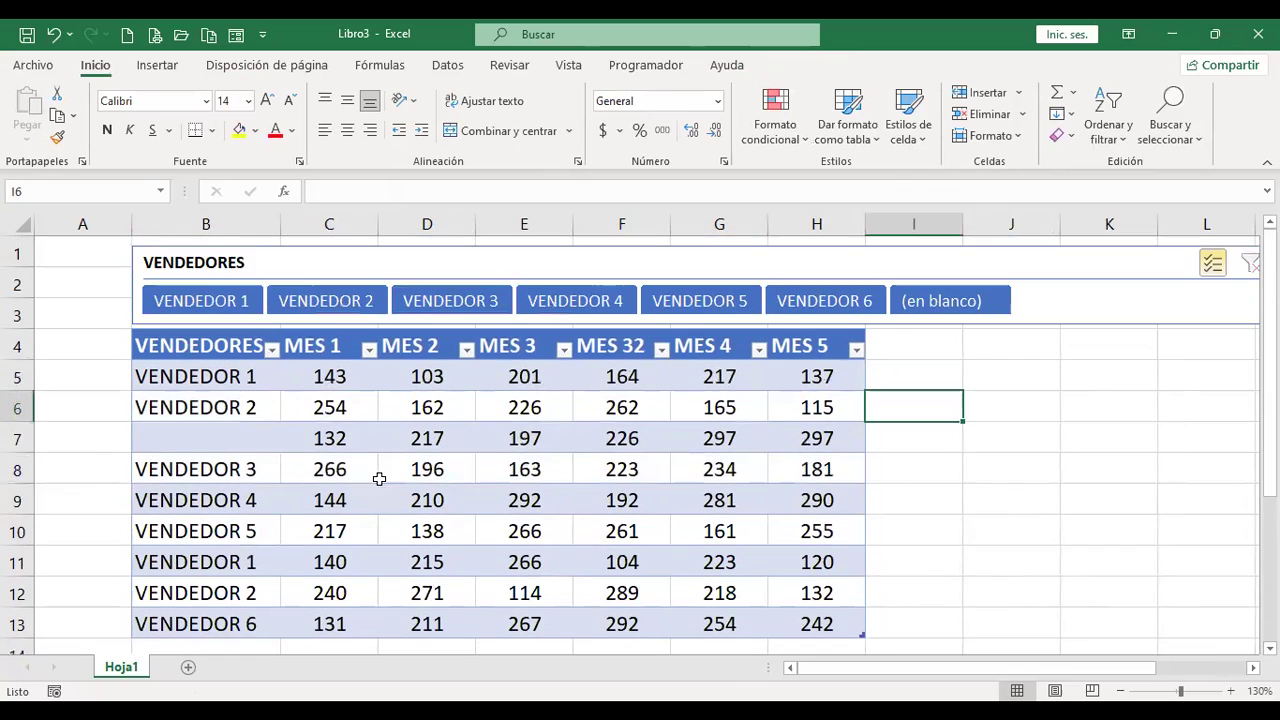
- Hide the table's header row, and show it again
click(748, 404)
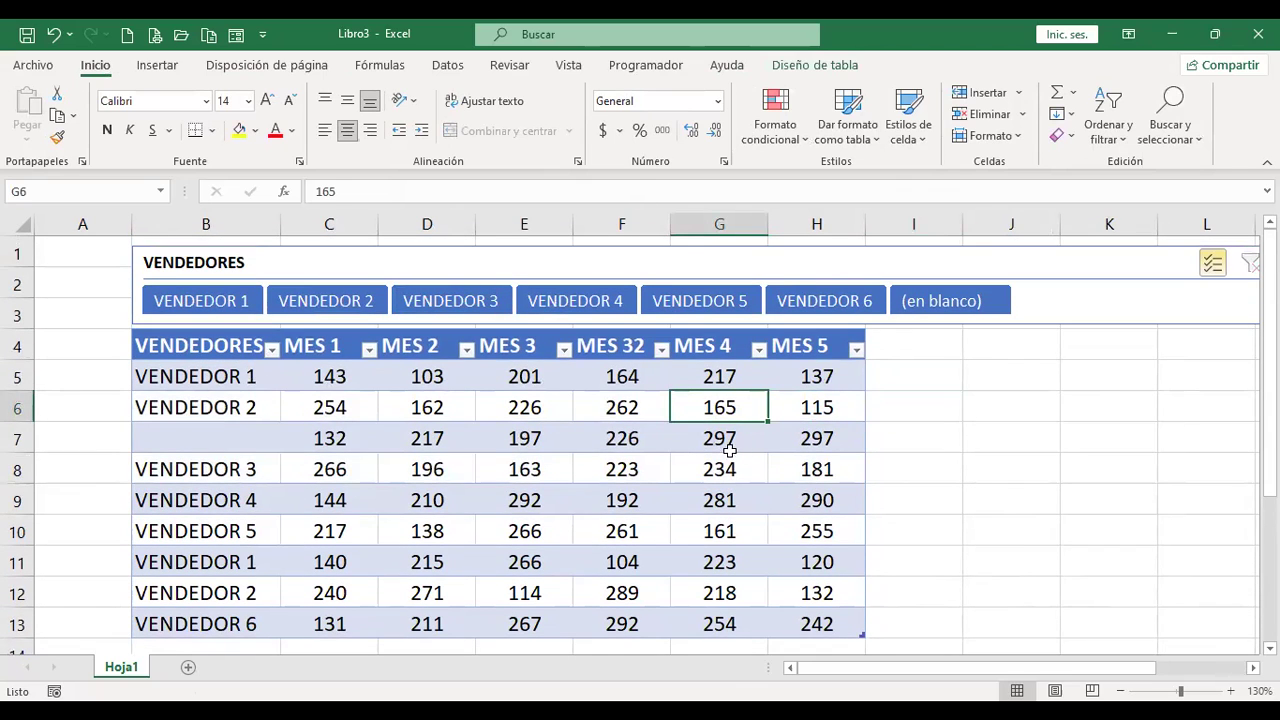
click(813, 67)
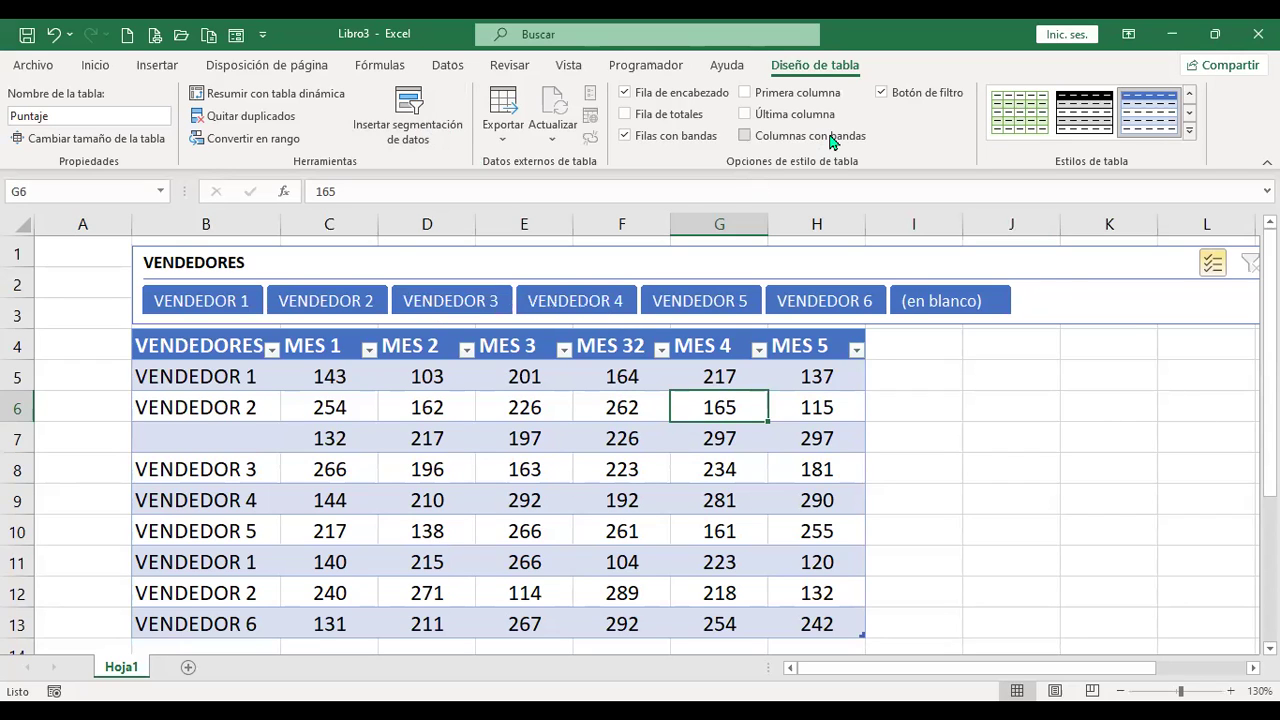
click(625, 92)
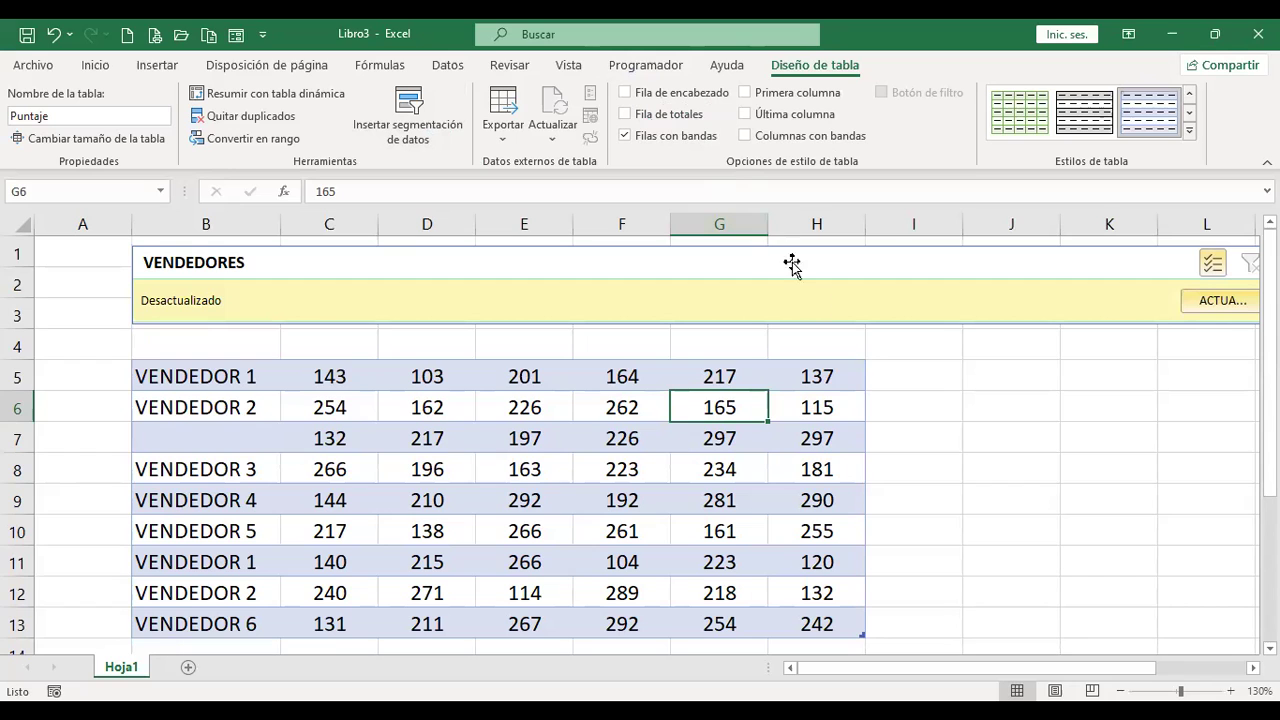
click(625, 93)
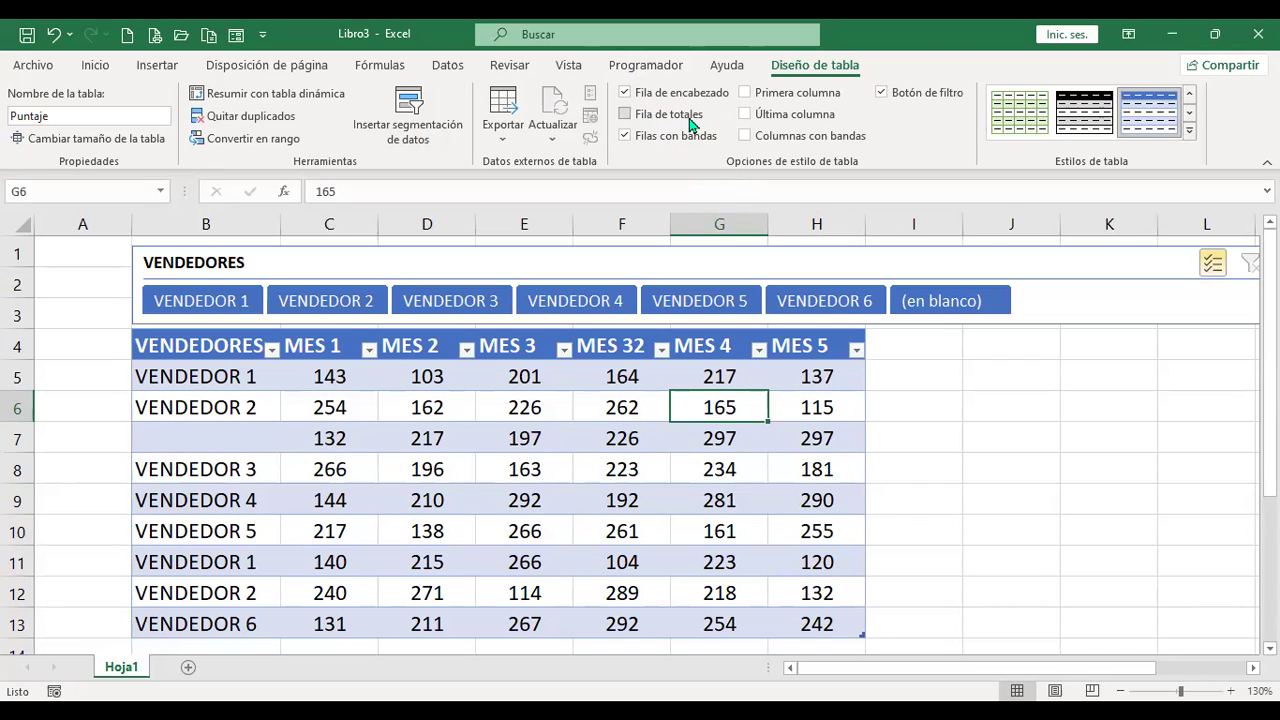
- Add a totals row to the table, and select the MES 5 total in H14
click(625, 115)
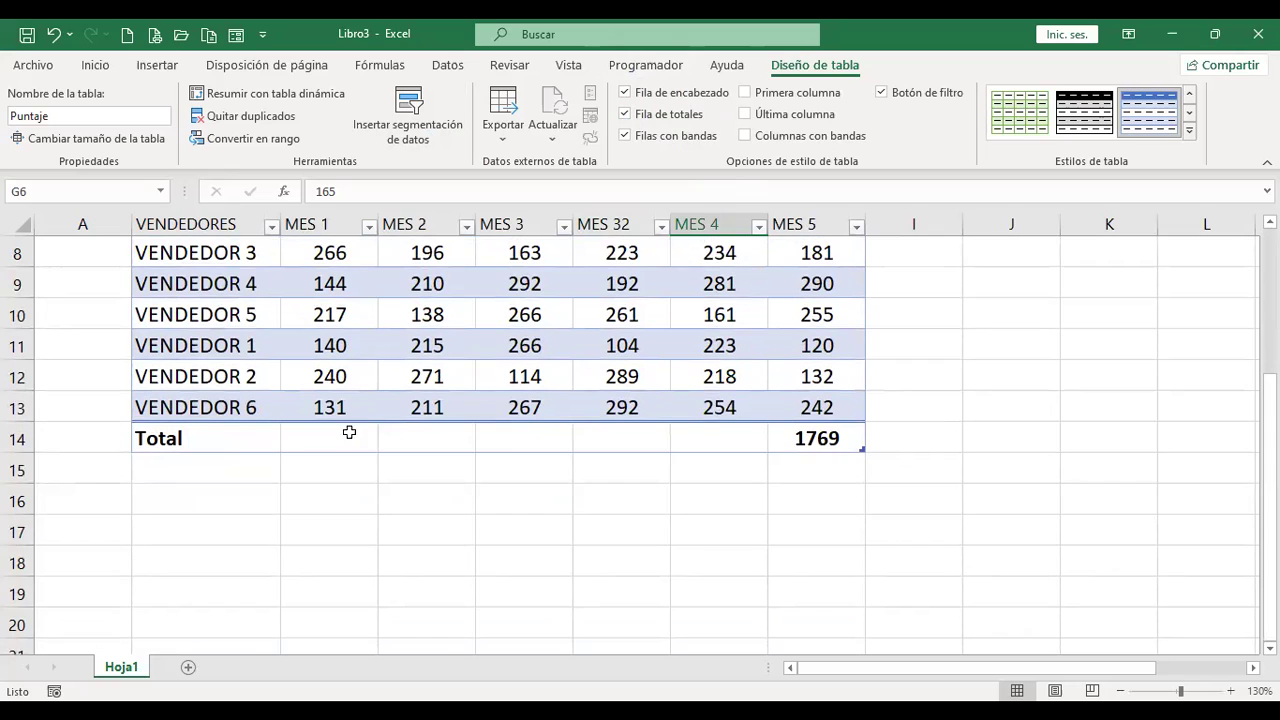
click(828, 438)
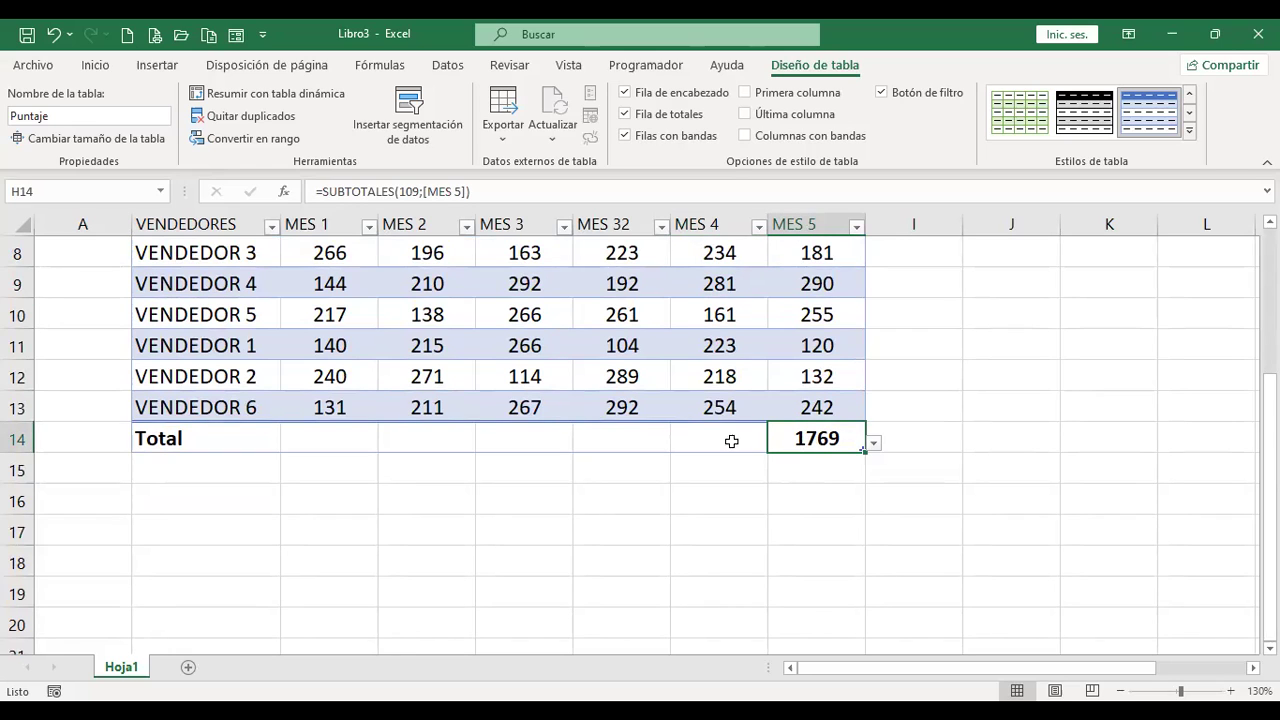
- Examine the AutoSum options and the formula behind the MES 5 total in H14, leaving the formula as it is
click(100, 66)
click(1073, 92)
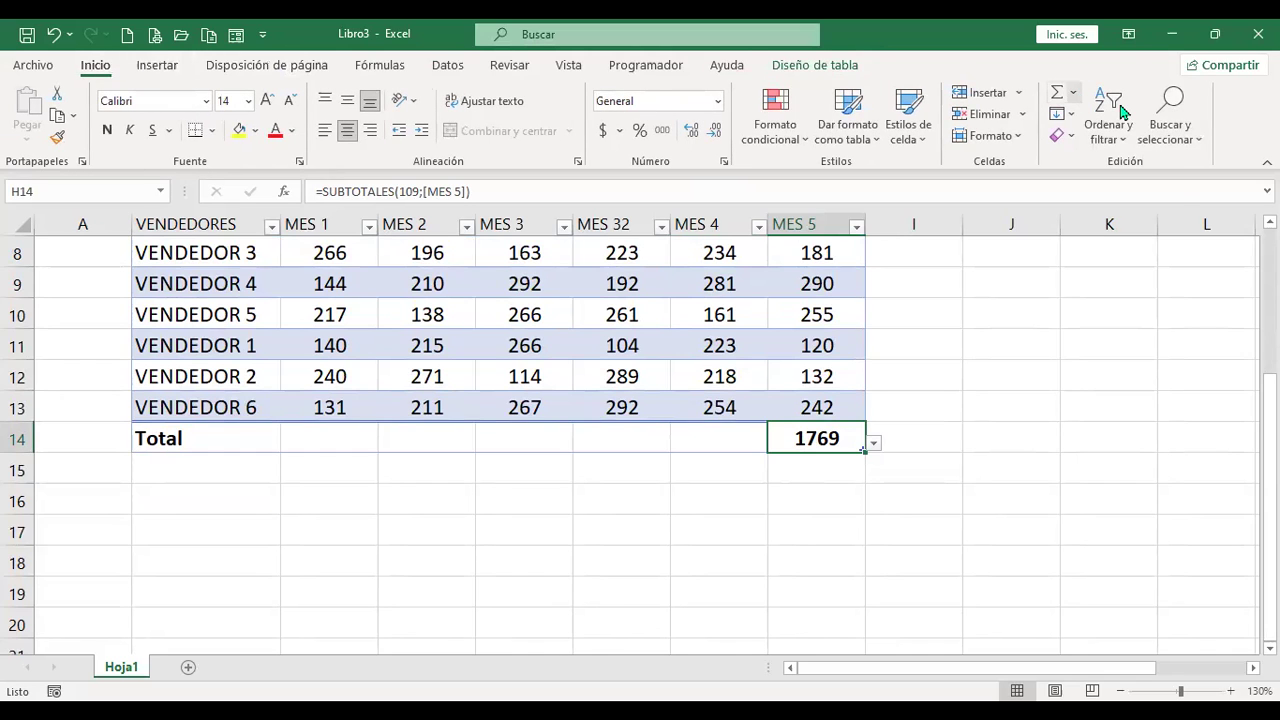
click(1052, 395)
scroll(703, 509, up, 1)
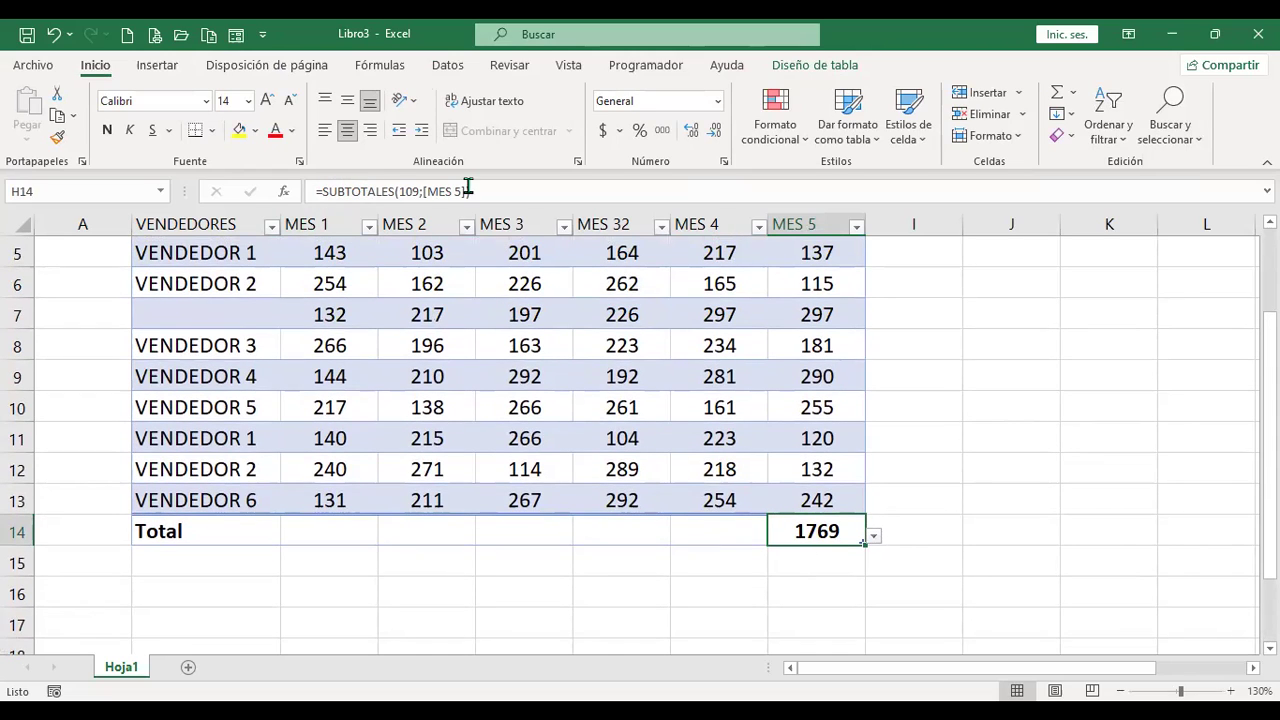
key(F2)
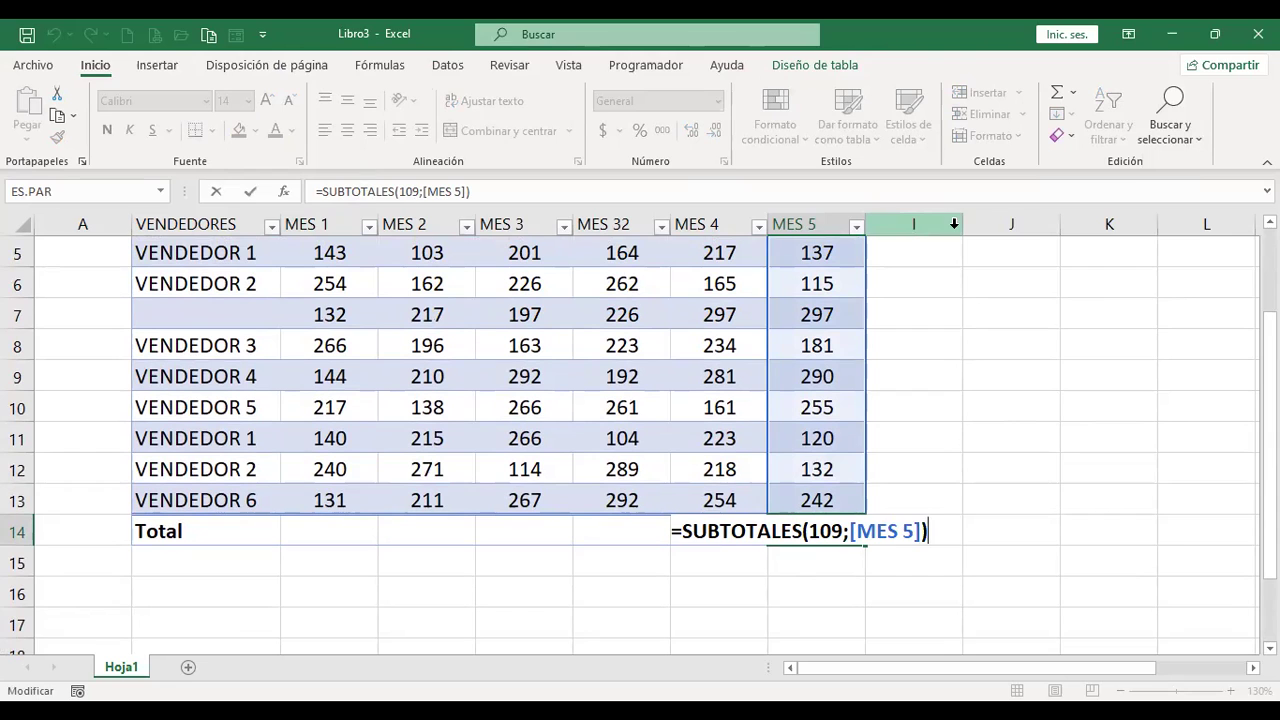
key(Return)
key(Up)
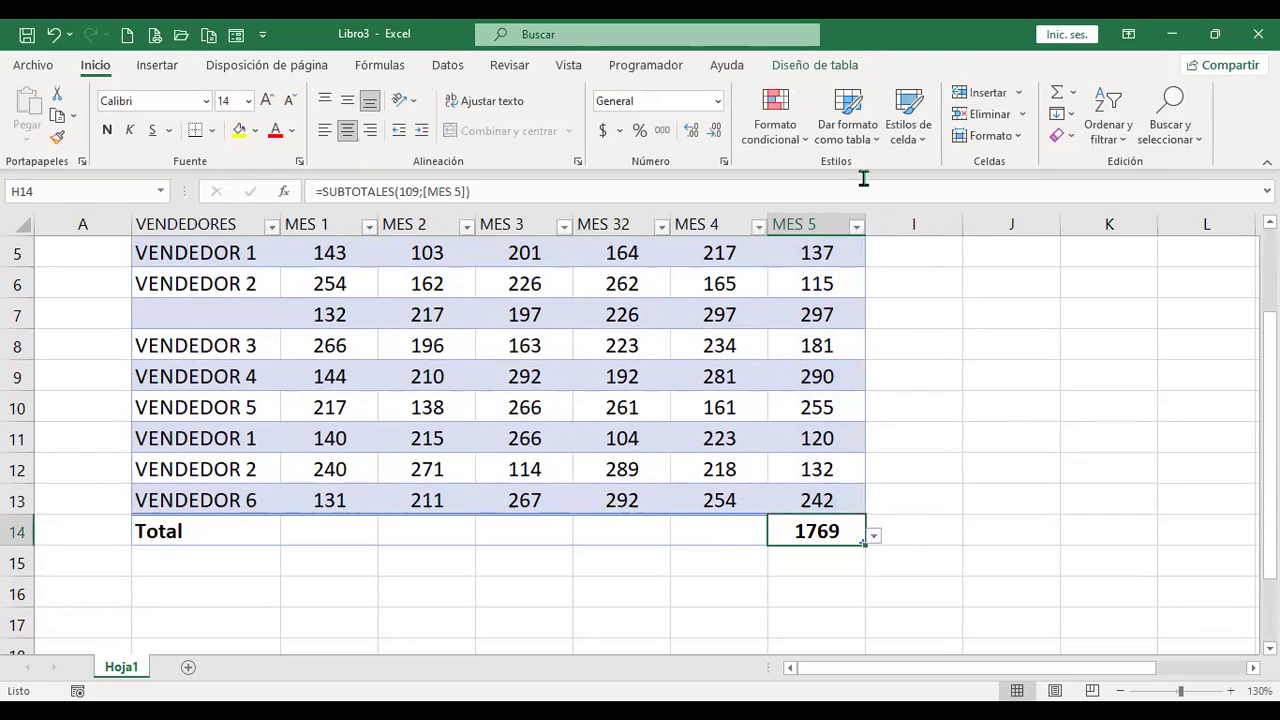
click(816, 64)
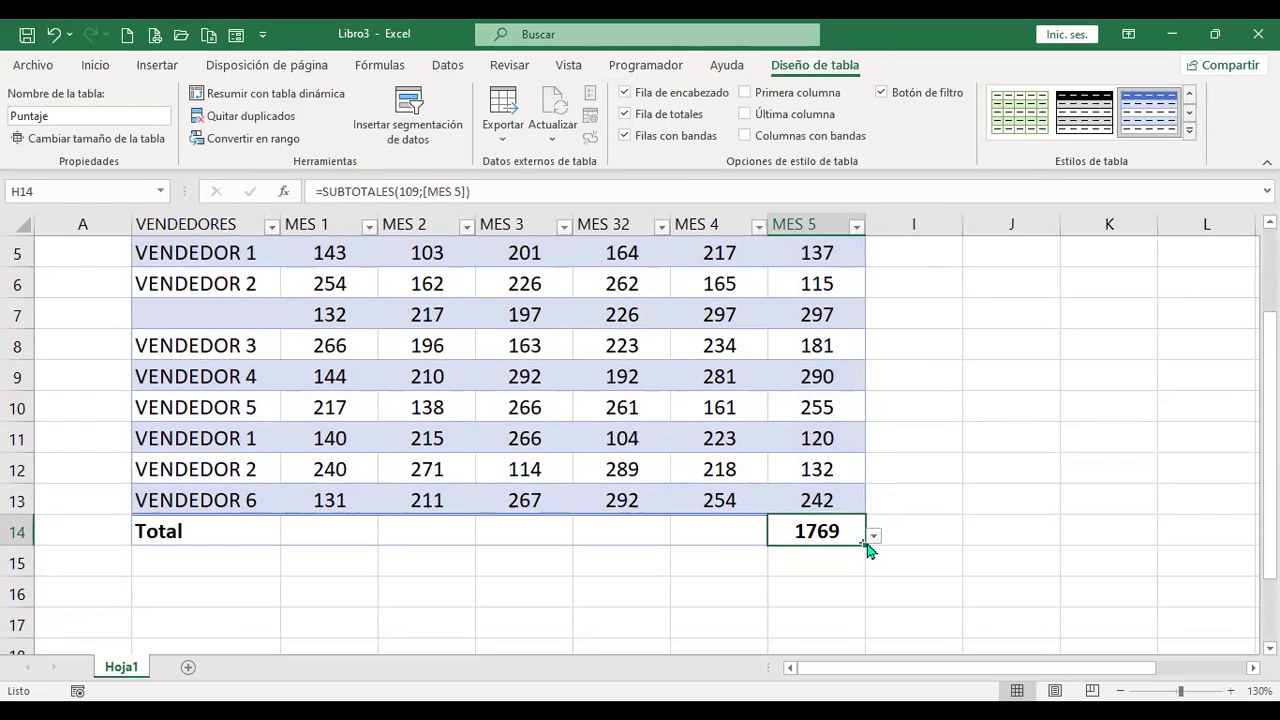
- Start a SUBTOTALES formula in cell J10 to review its function number options, and discard the entry
click(1001, 409)
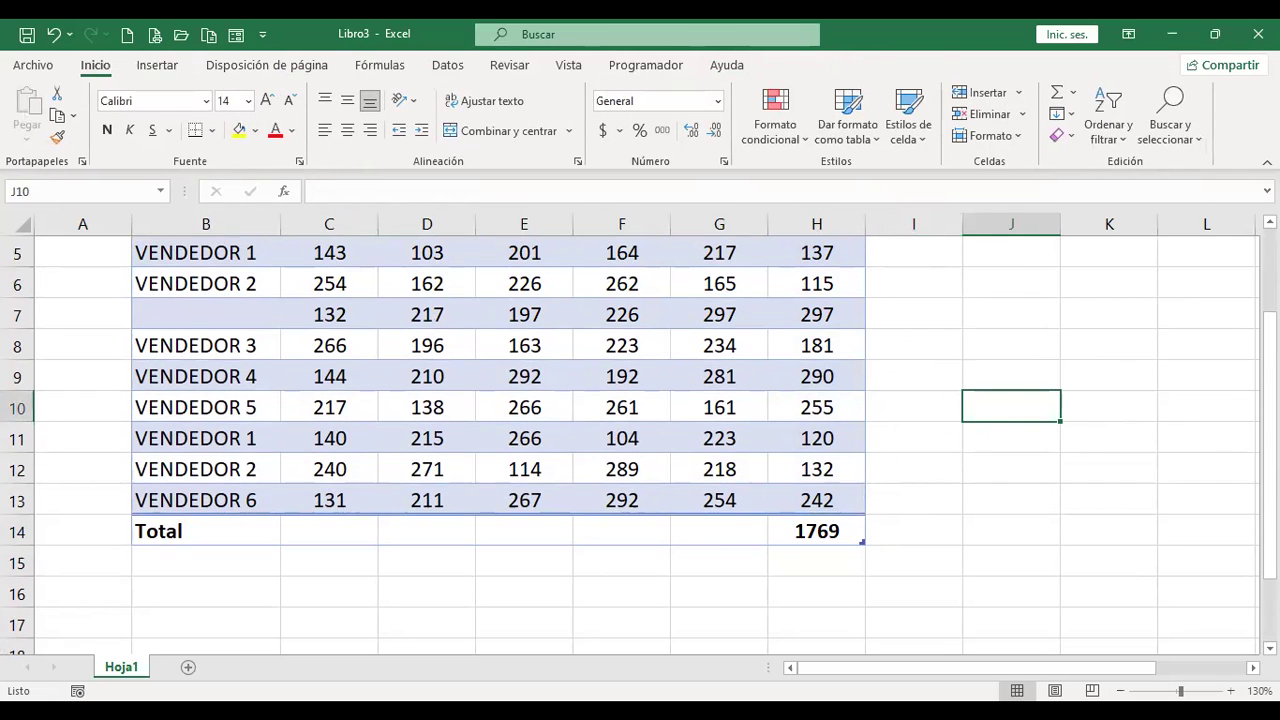
text(+SUBV)
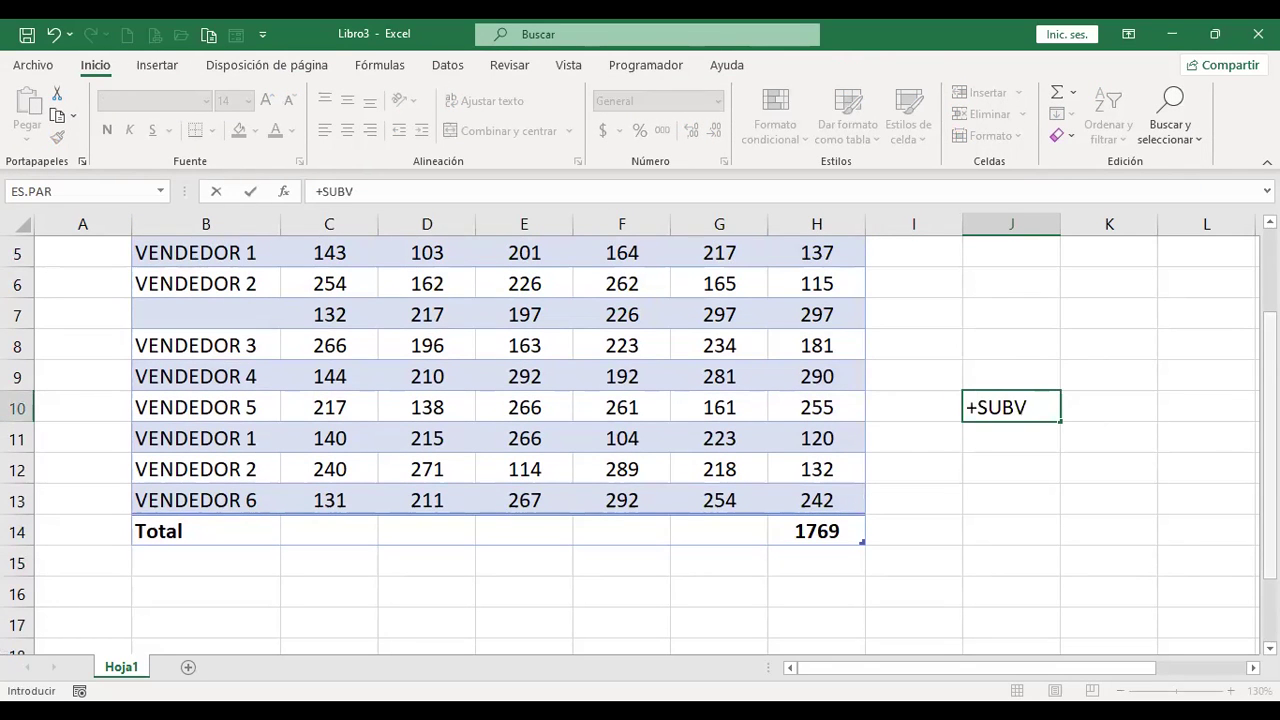
key(BackSpace)
text(T)
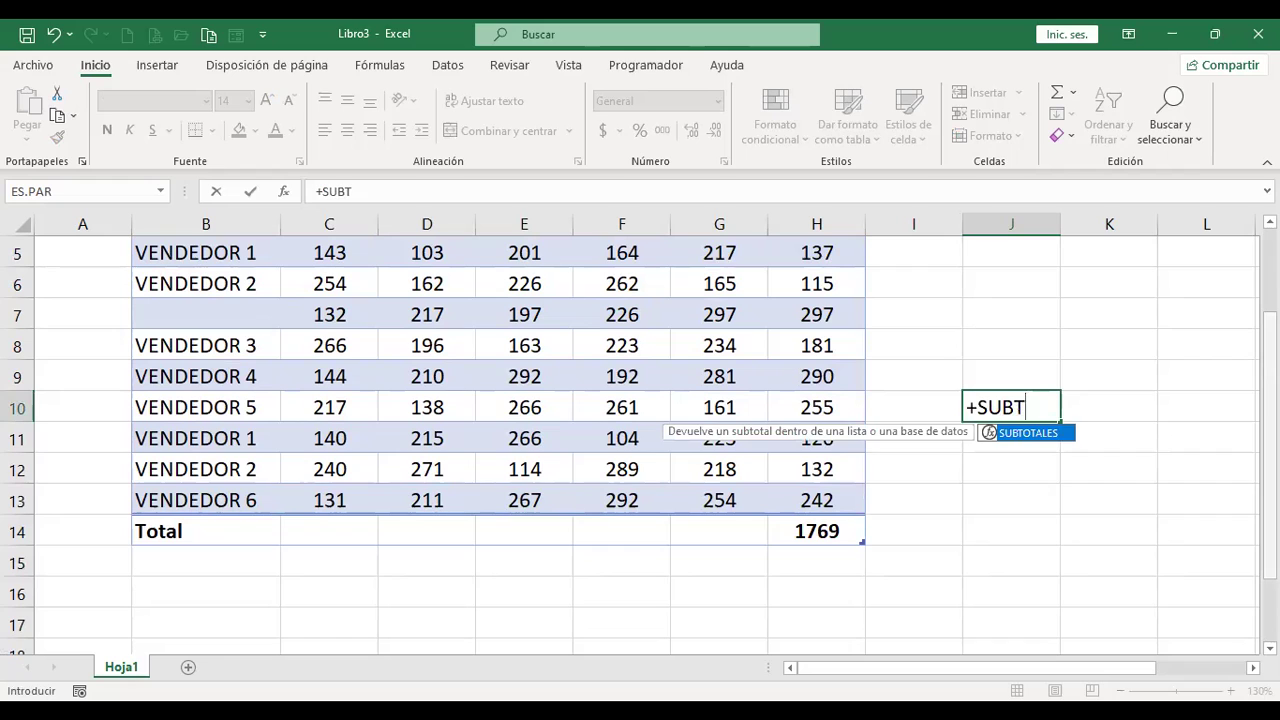
double_click(1047, 438)
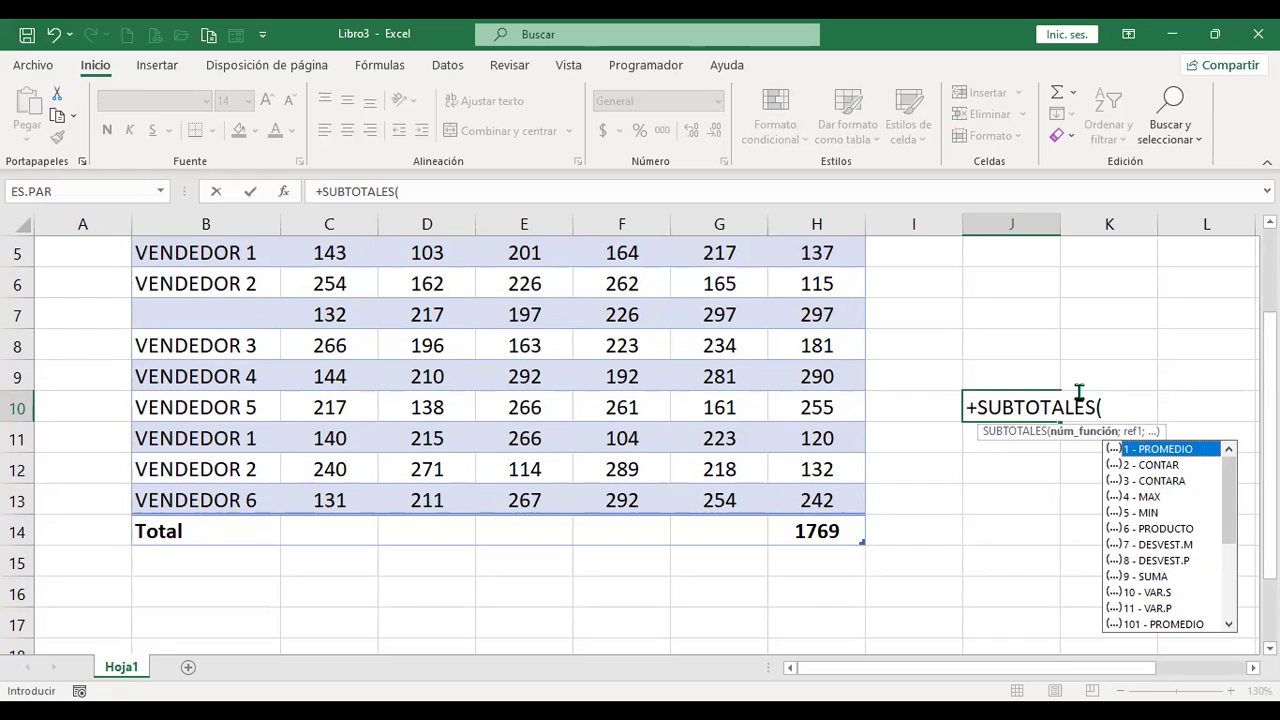
key(Escape)
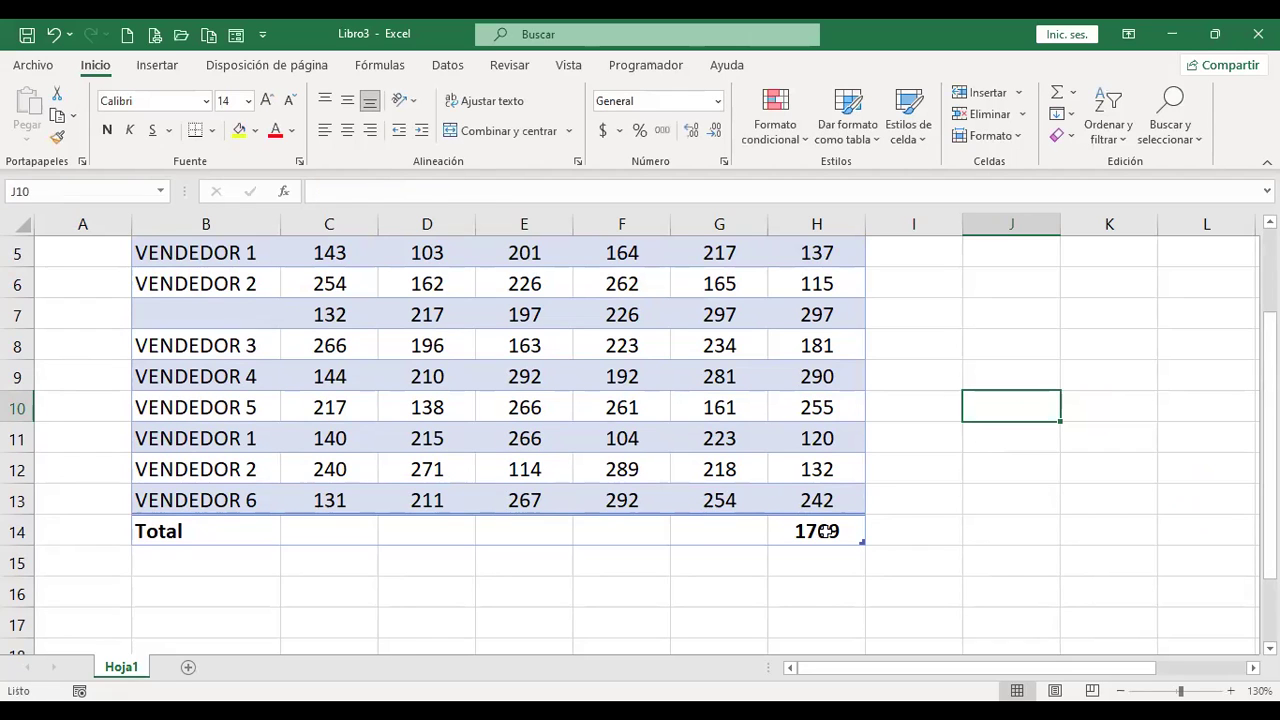
- Copy the MES 5 total formula from H14 across the totals row to the other months, down to MES 1 in C14
click(826, 532)
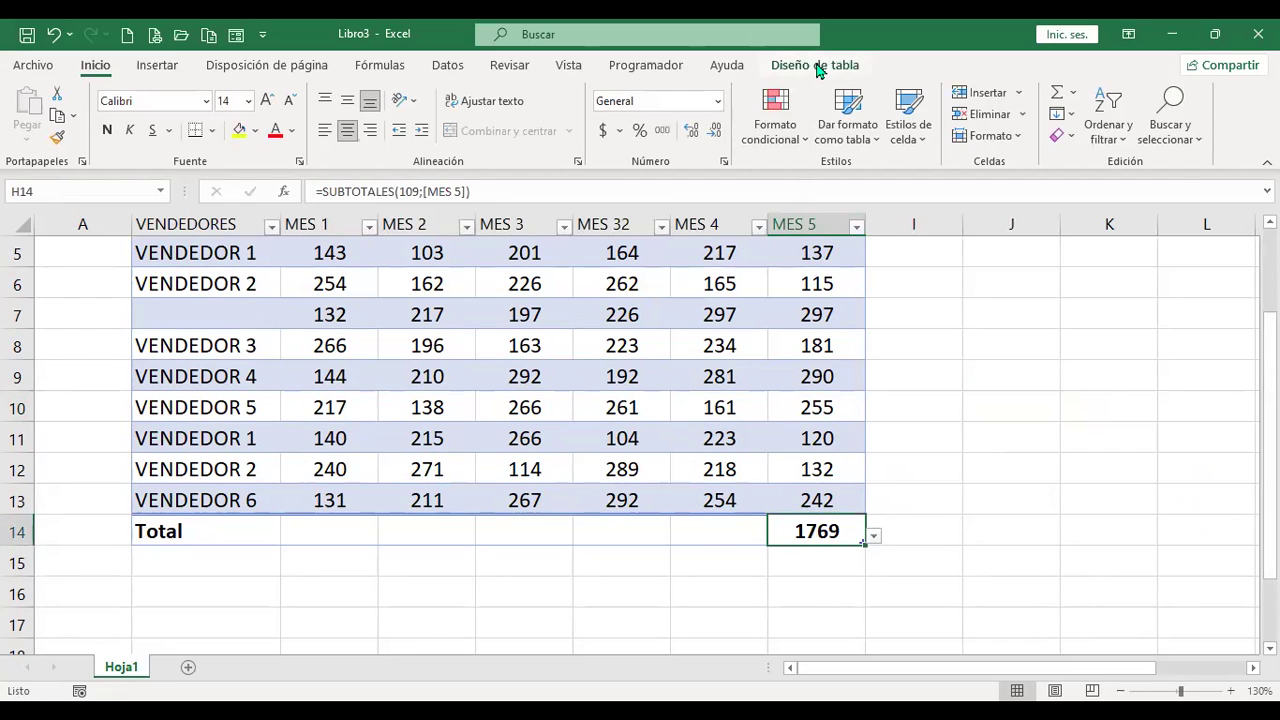
click(815, 64)
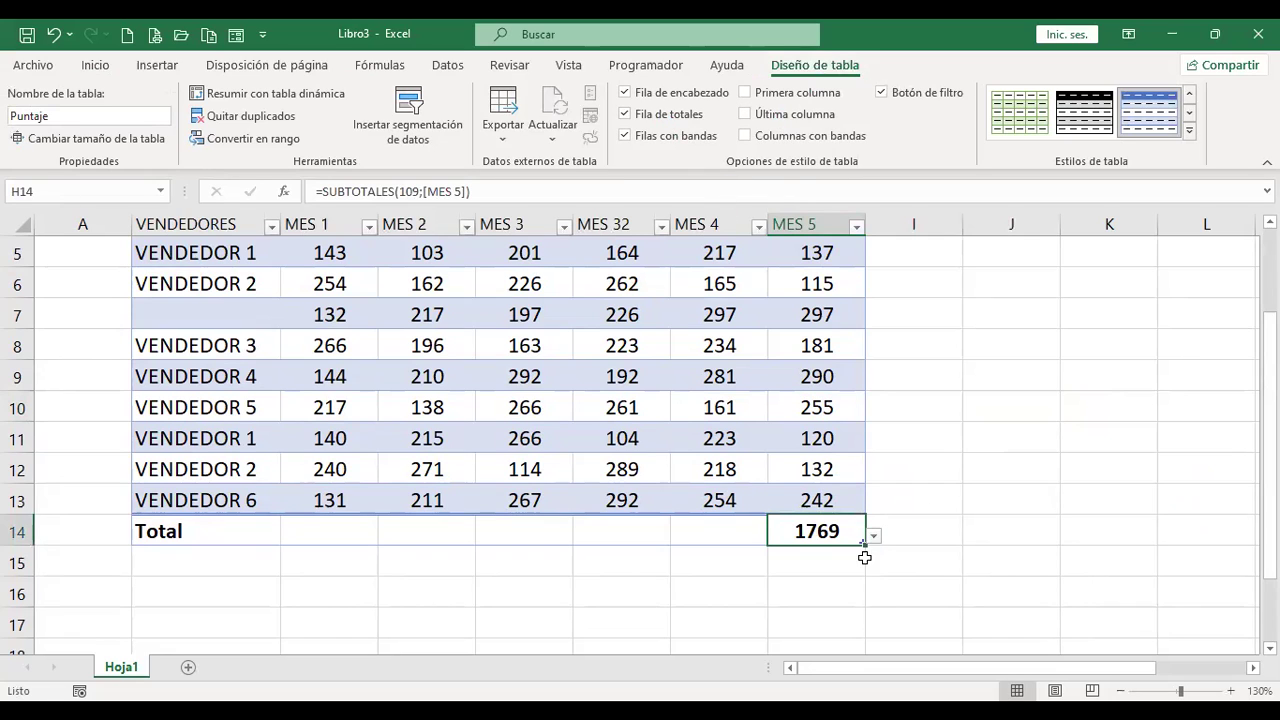
drag(864, 548, 312, 544)
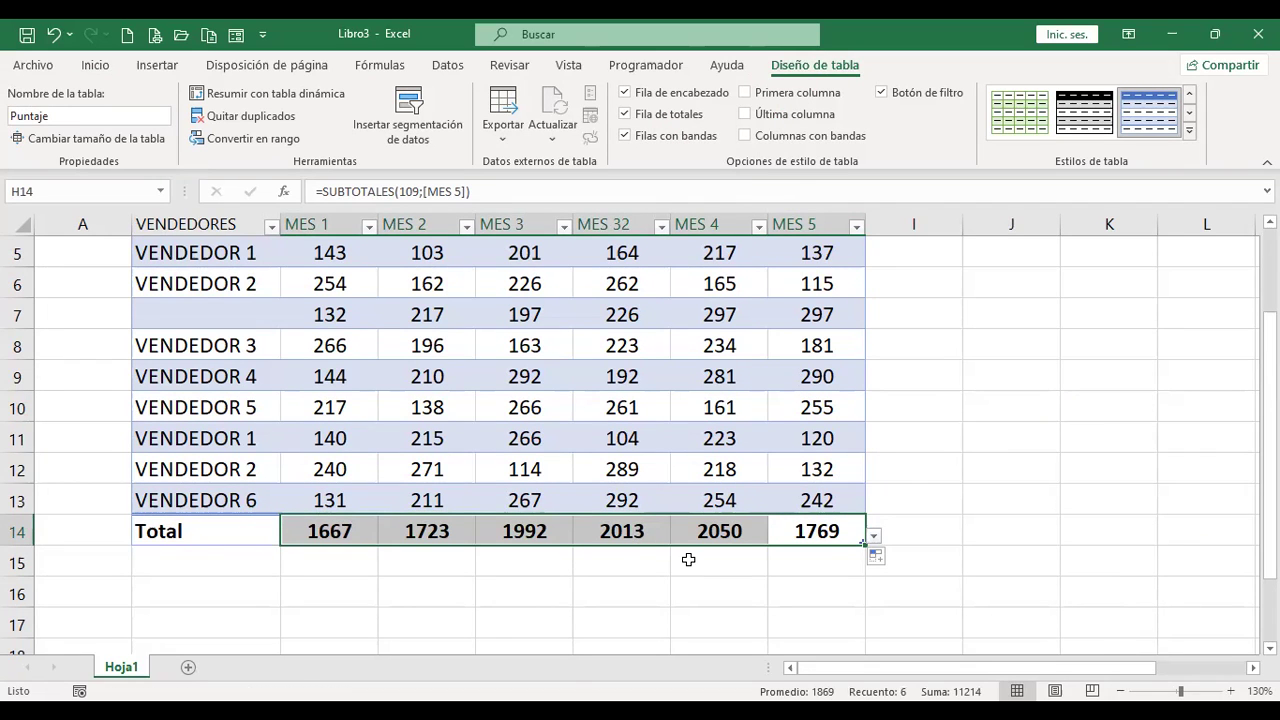
- Review the summary functions offered for the MES 5 total in H14, keeping its current function
scroll(688, 559, up, 1)
scroll(688, 562, down, 1)
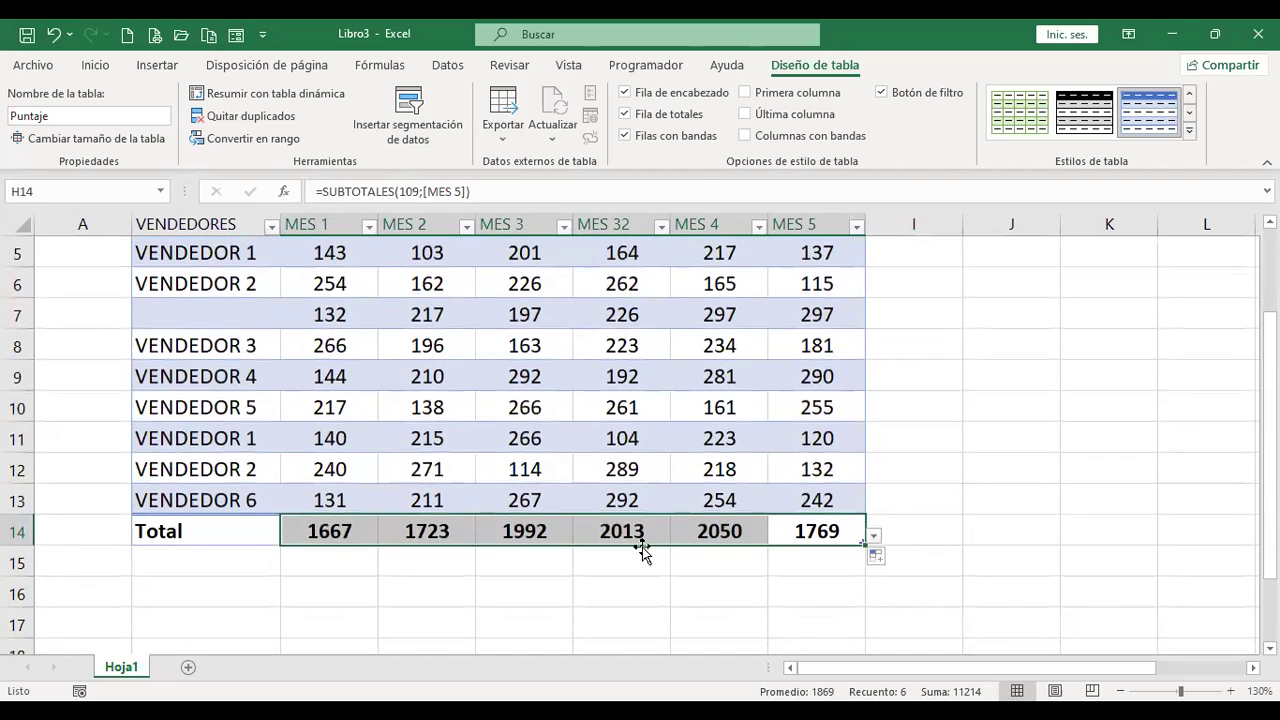
click(815, 520)
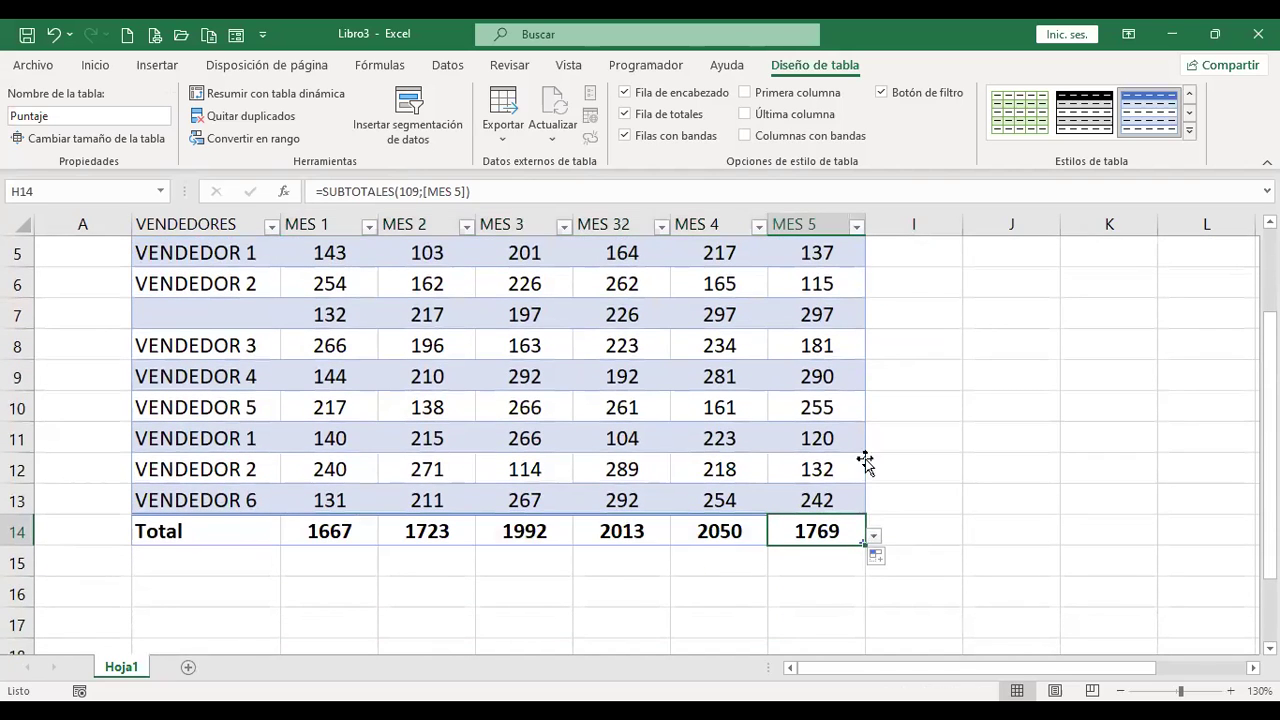
scroll(868, 411, up, 1)
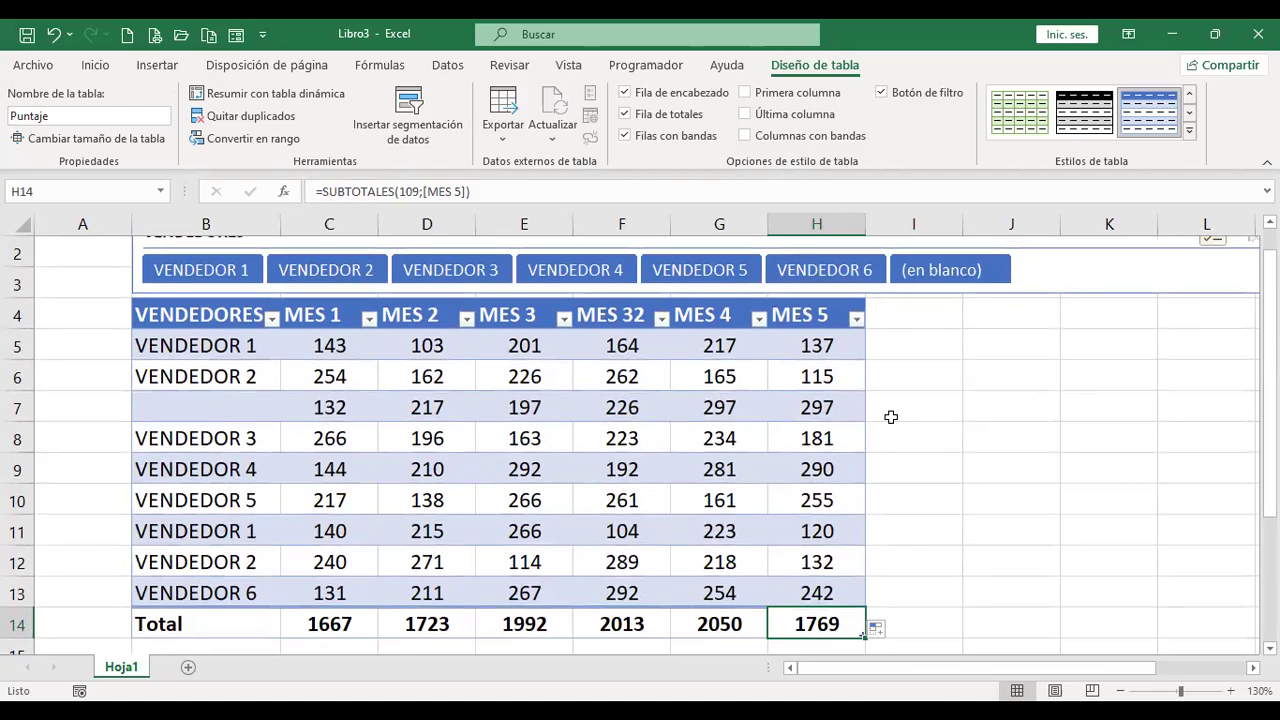
ctrl+scroll(928, 490, down, 1)
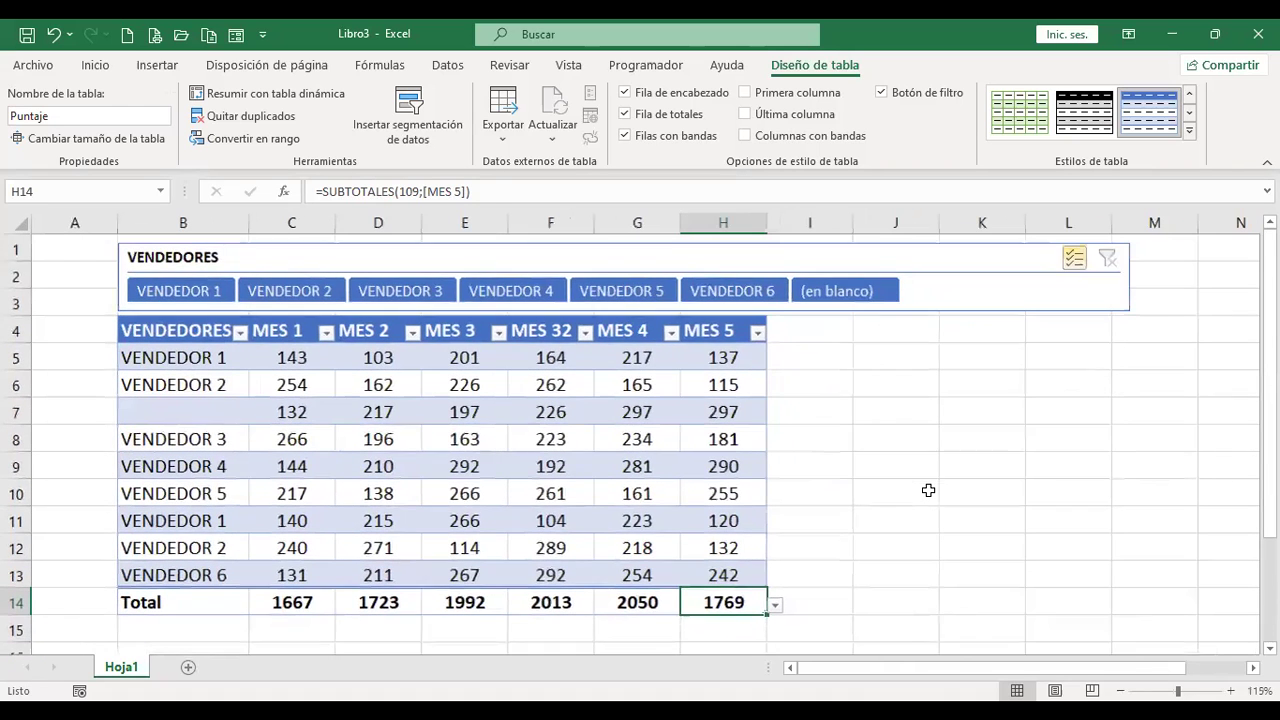
scroll(797, 484, down, 1)
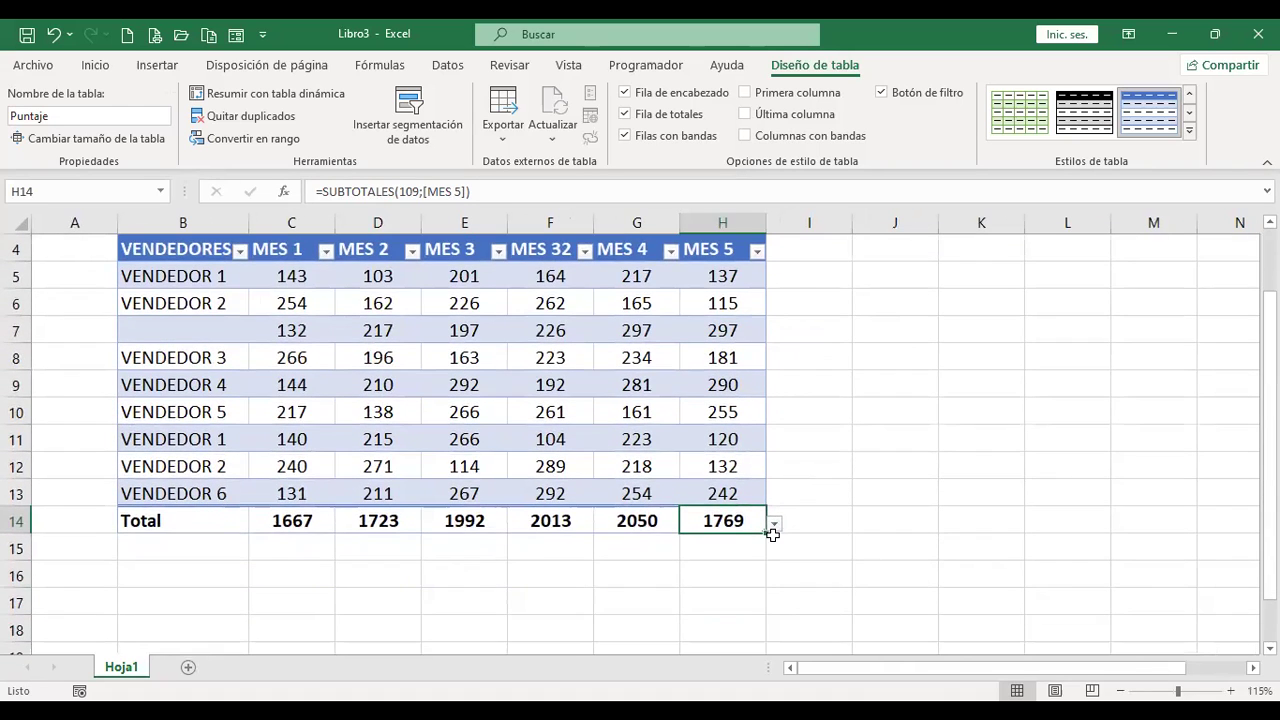
click(775, 524)
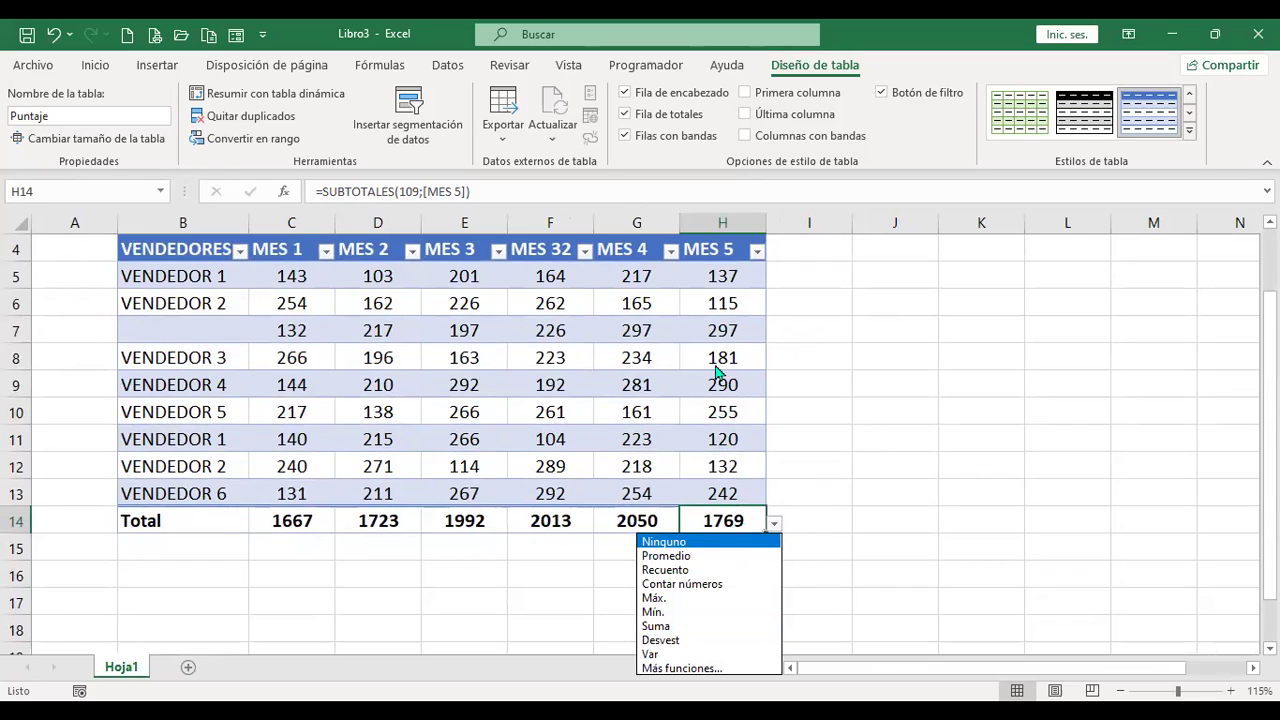
click(598, 513)
- Set the MES 4 total in G14 to Mín. and the MES 32 total in F14 to Máx
click(641, 521)
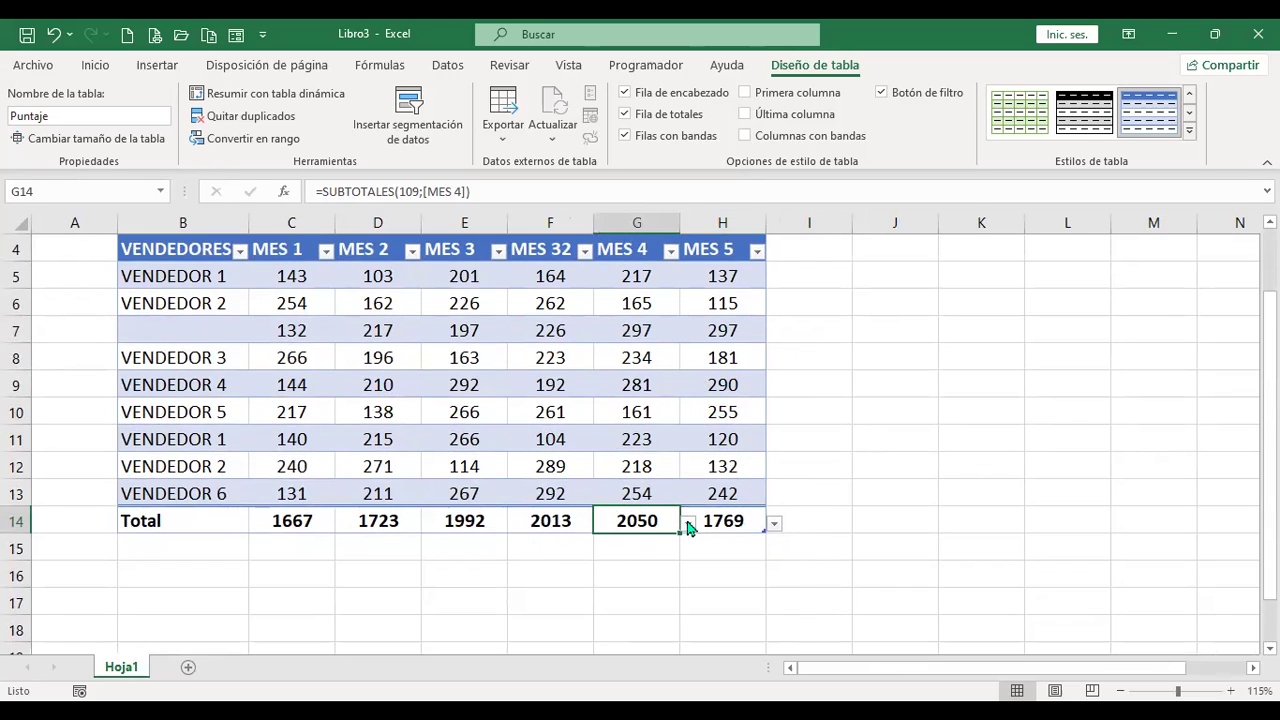
click(688, 524)
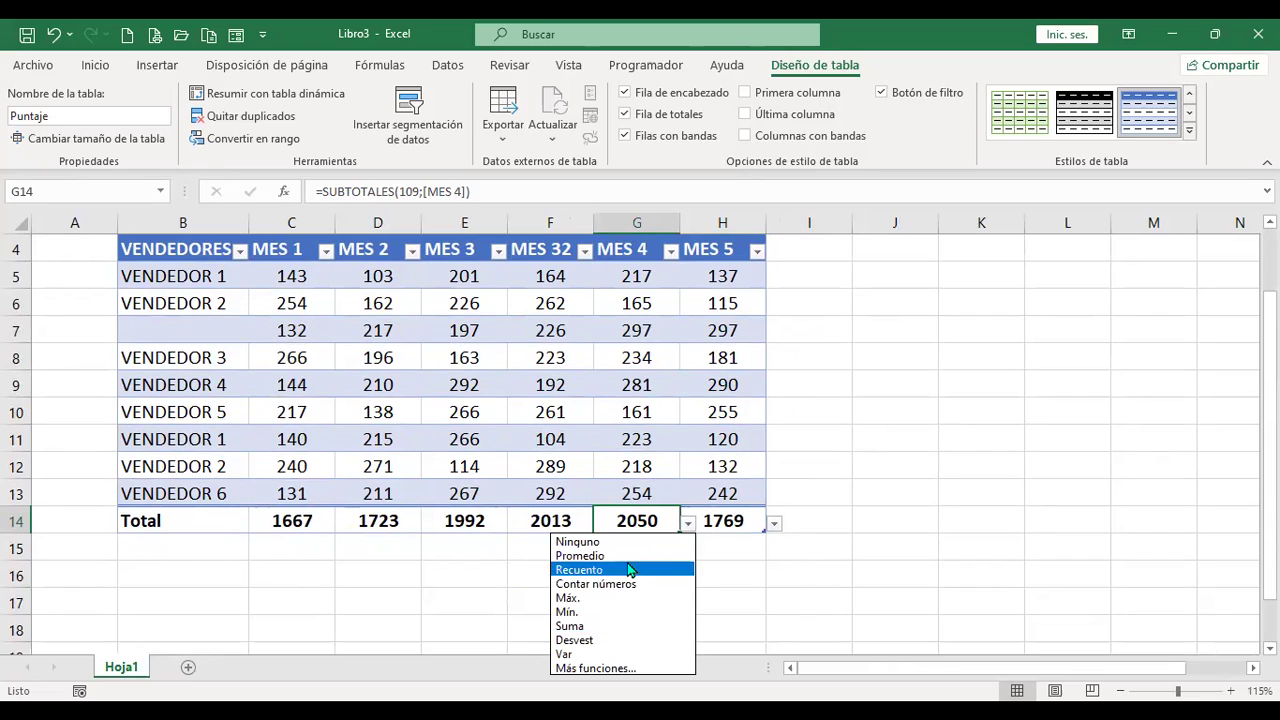
key(Return)
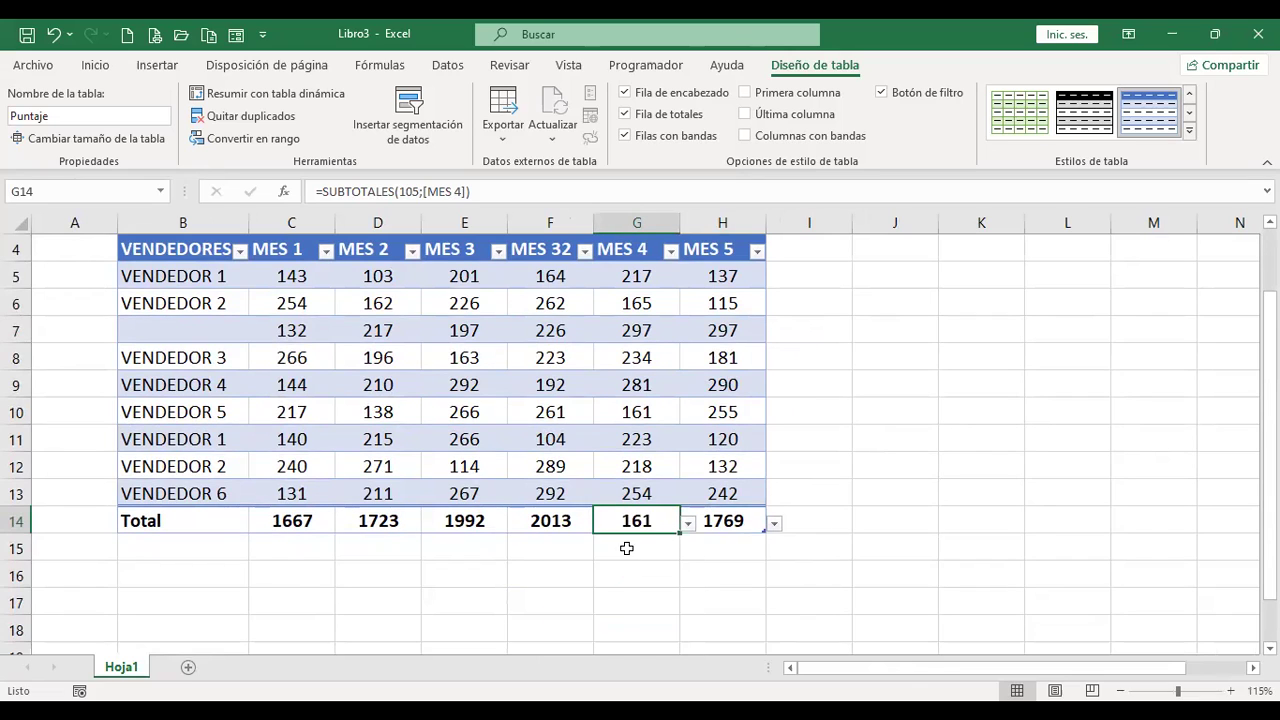
click(560, 521)
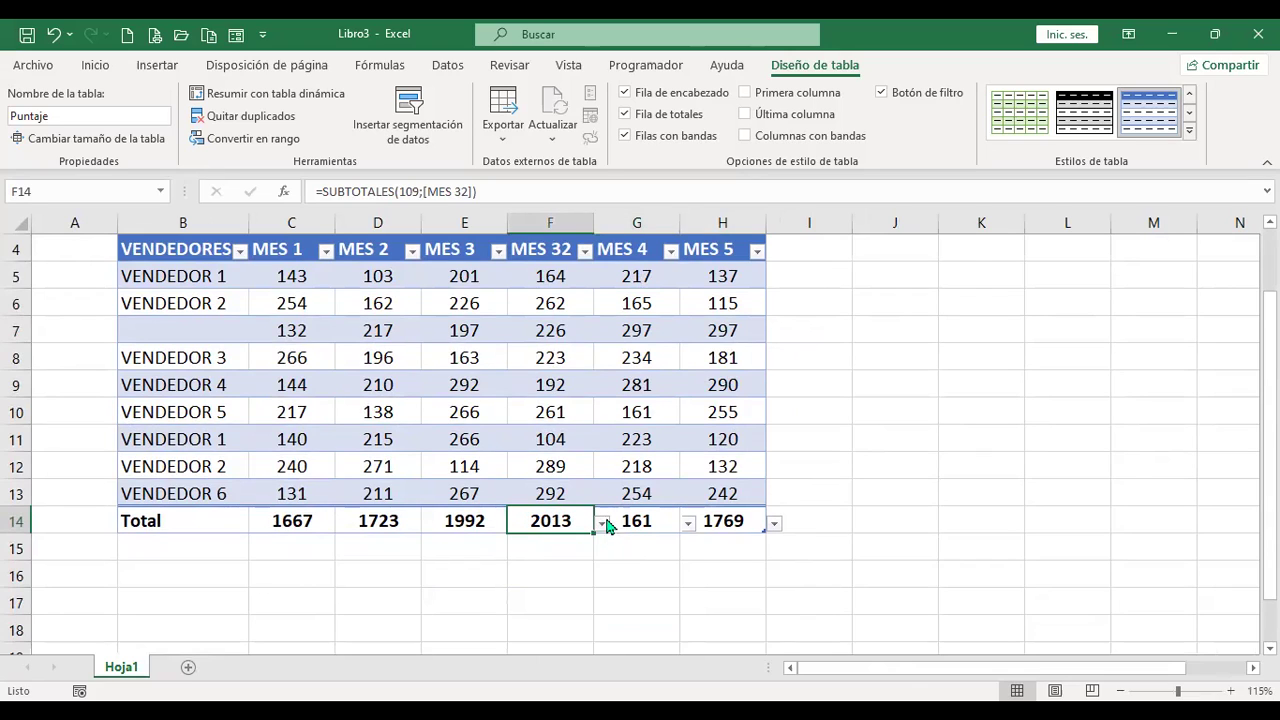
click(602, 525)
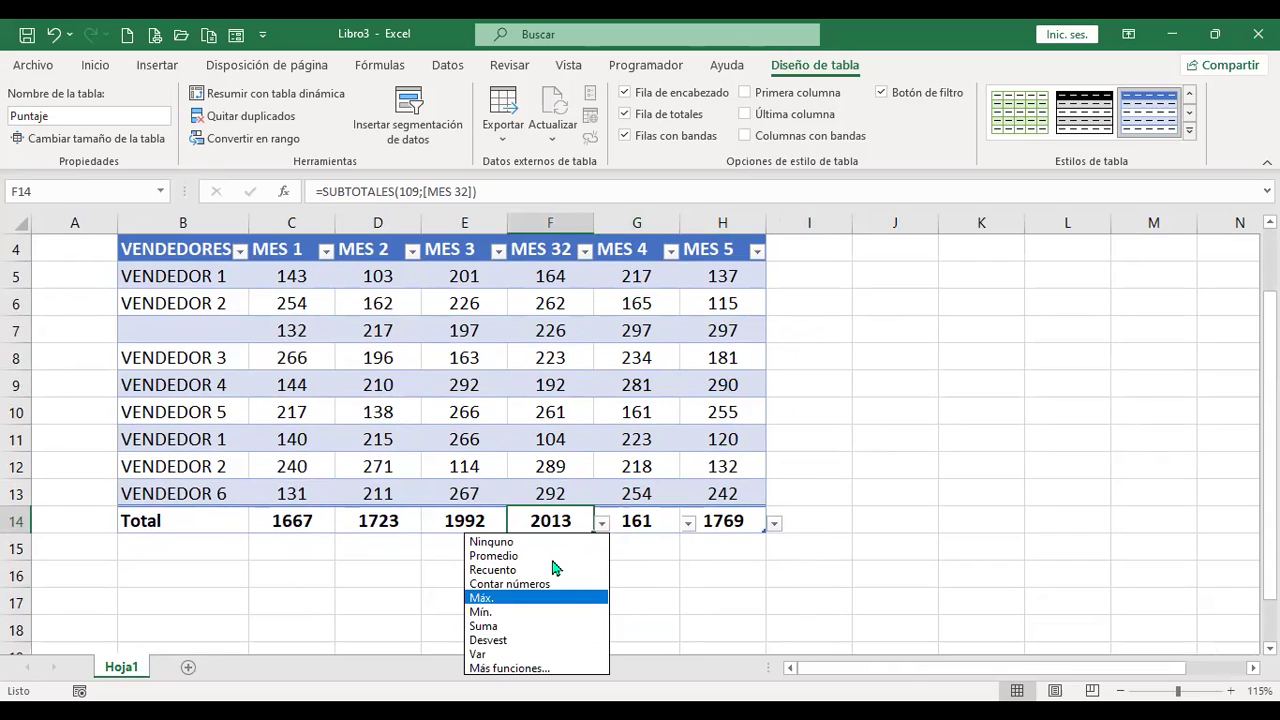
key(Return)
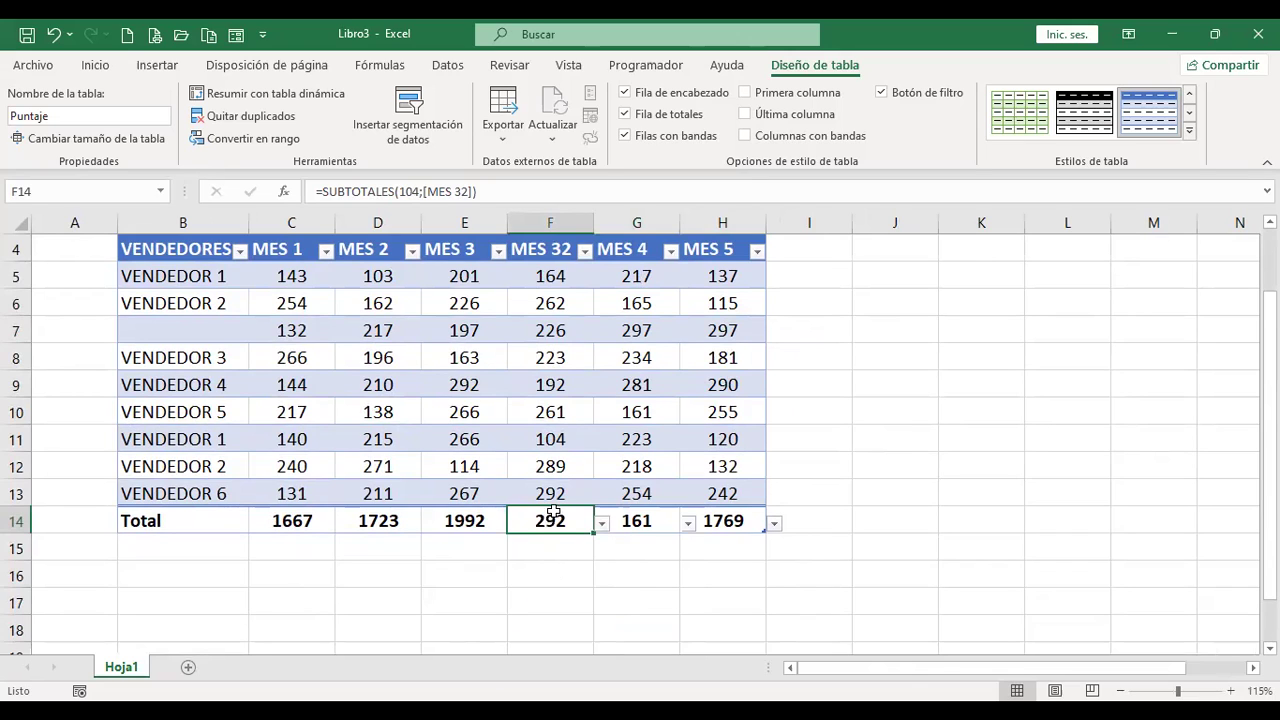
- Set the MES 3 total in E14 and the MES 1 total in C14 to Promedio, keeping the MES 2 total as Suma
click(465, 528)
click(515, 523)
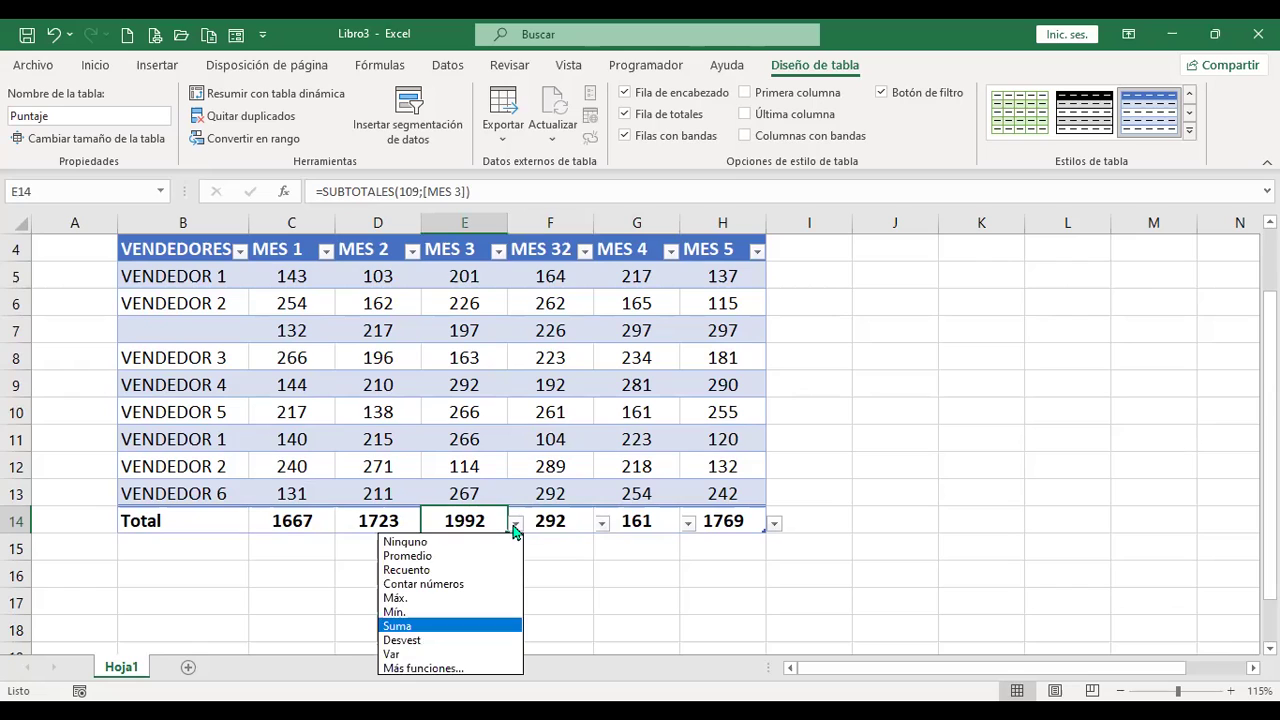
click(468, 556)
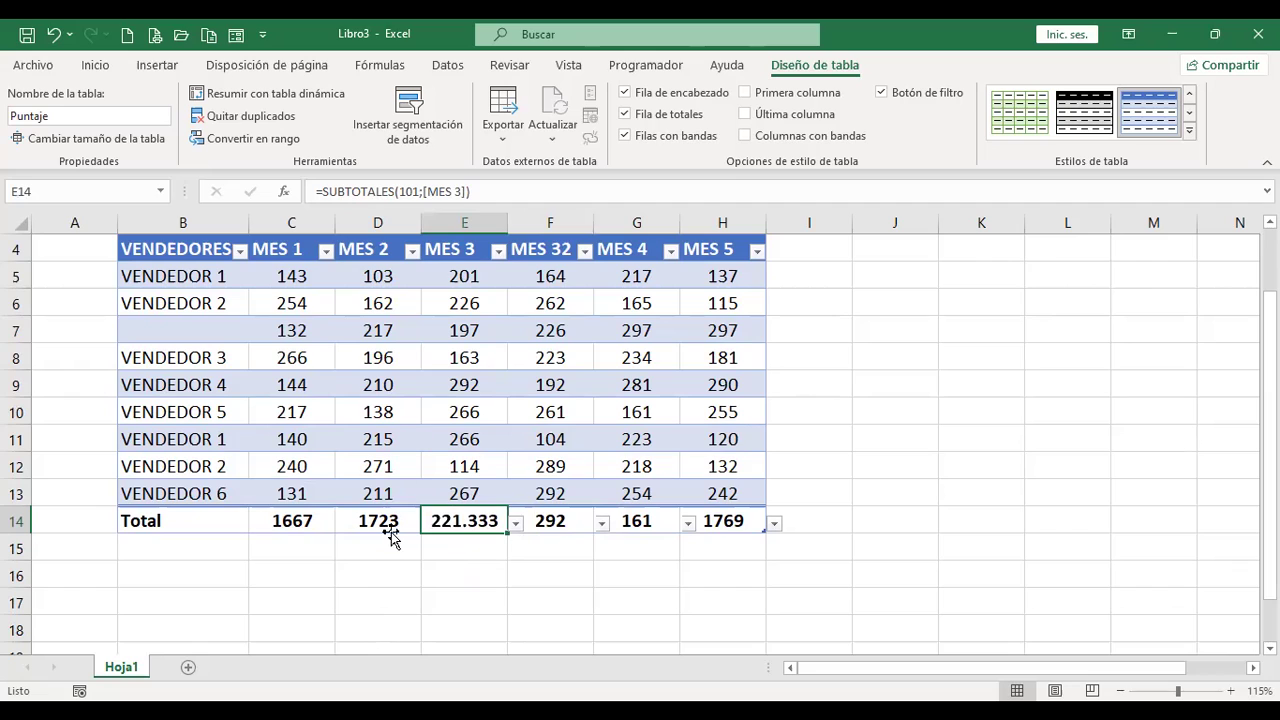
click(381, 521)
click(429, 524)
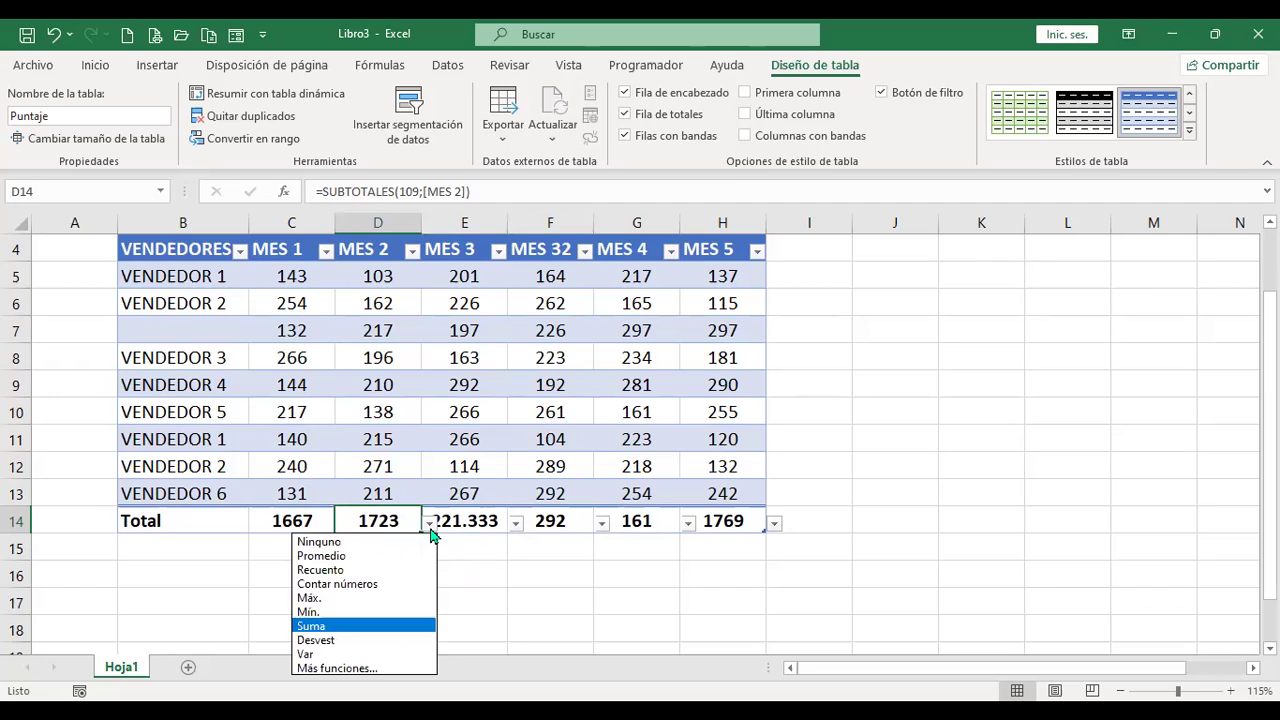
click(280, 527)
click(281, 519)
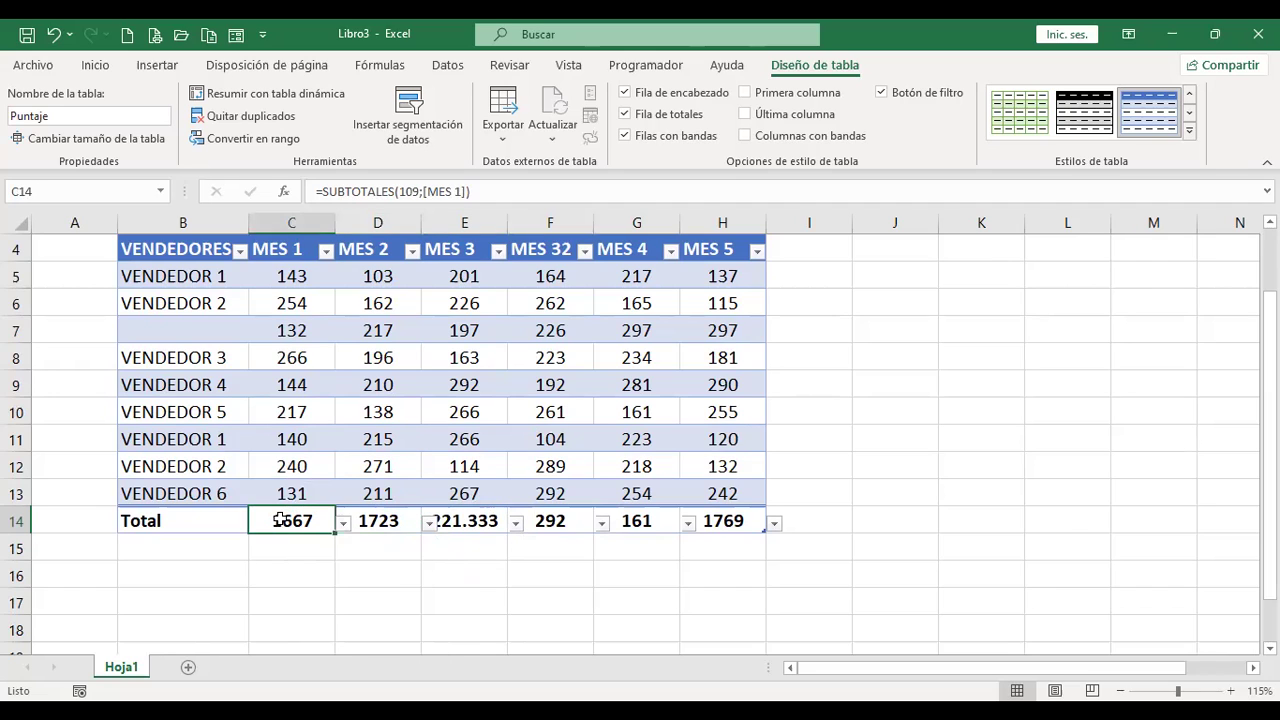
click(343, 523)
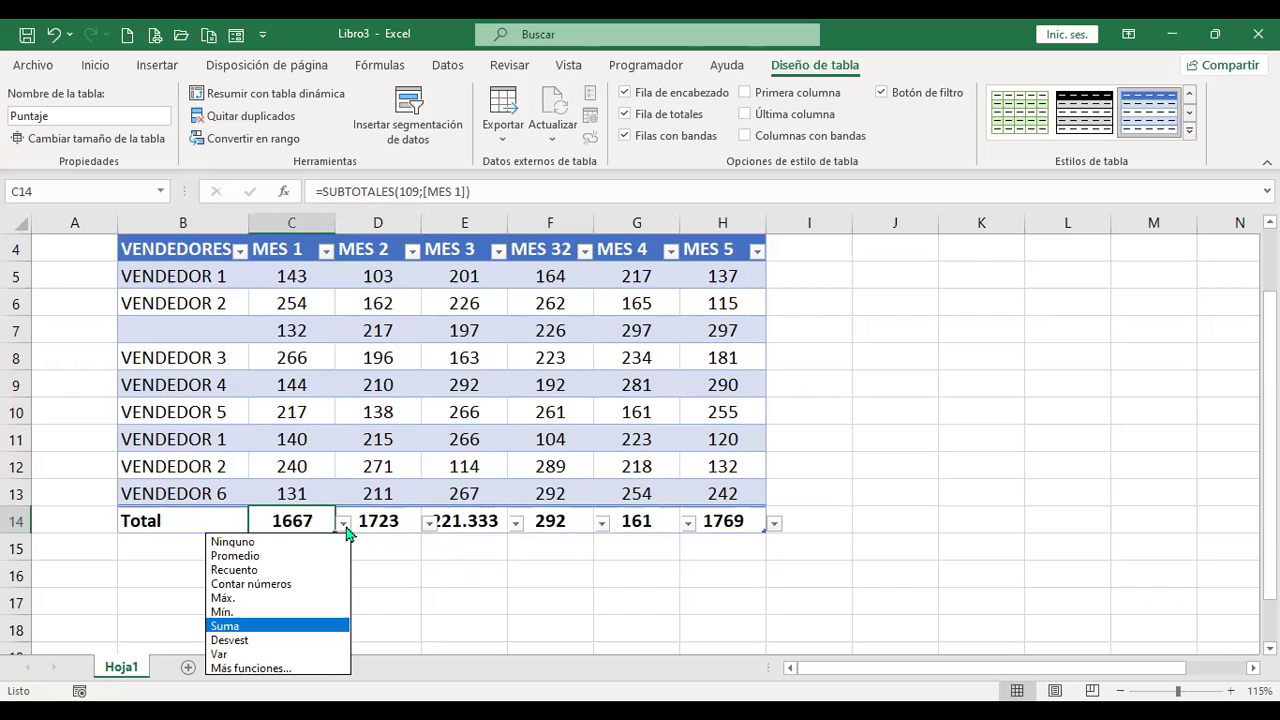
click(304, 556)
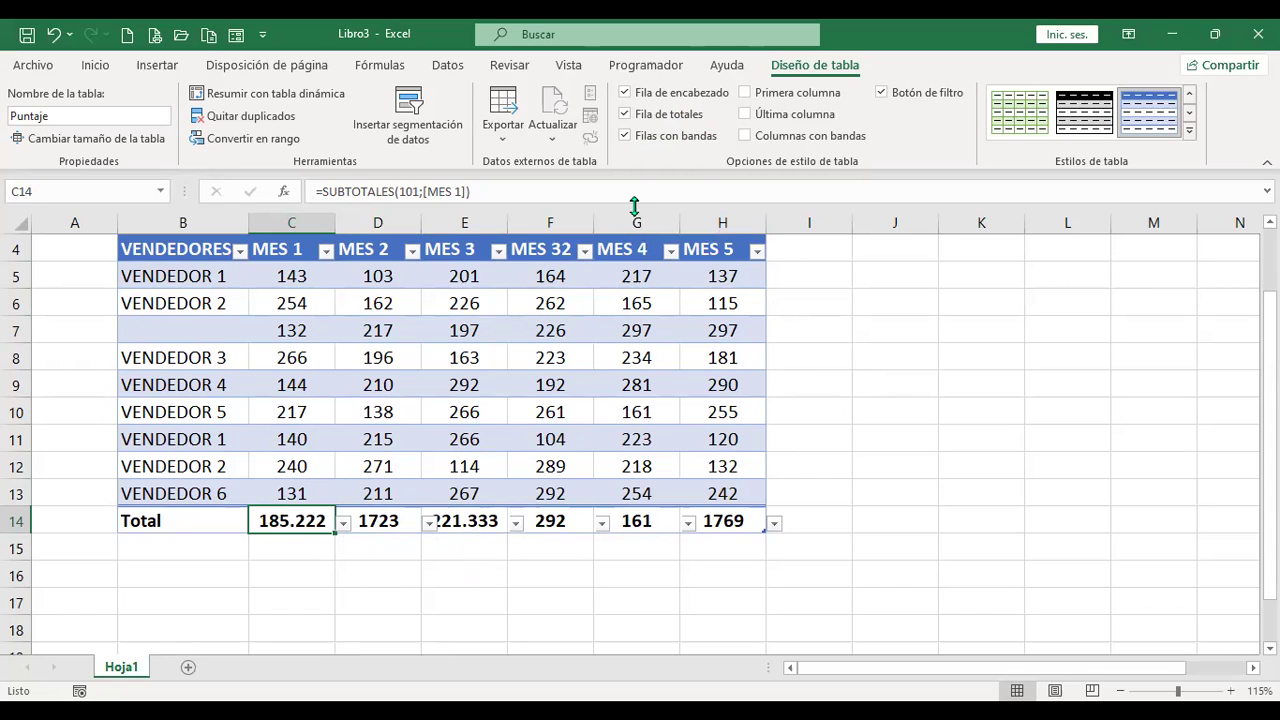
- Try the table without banded rows and with Primera columna emphasis, restoring each option after viewing it
click(625, 137)
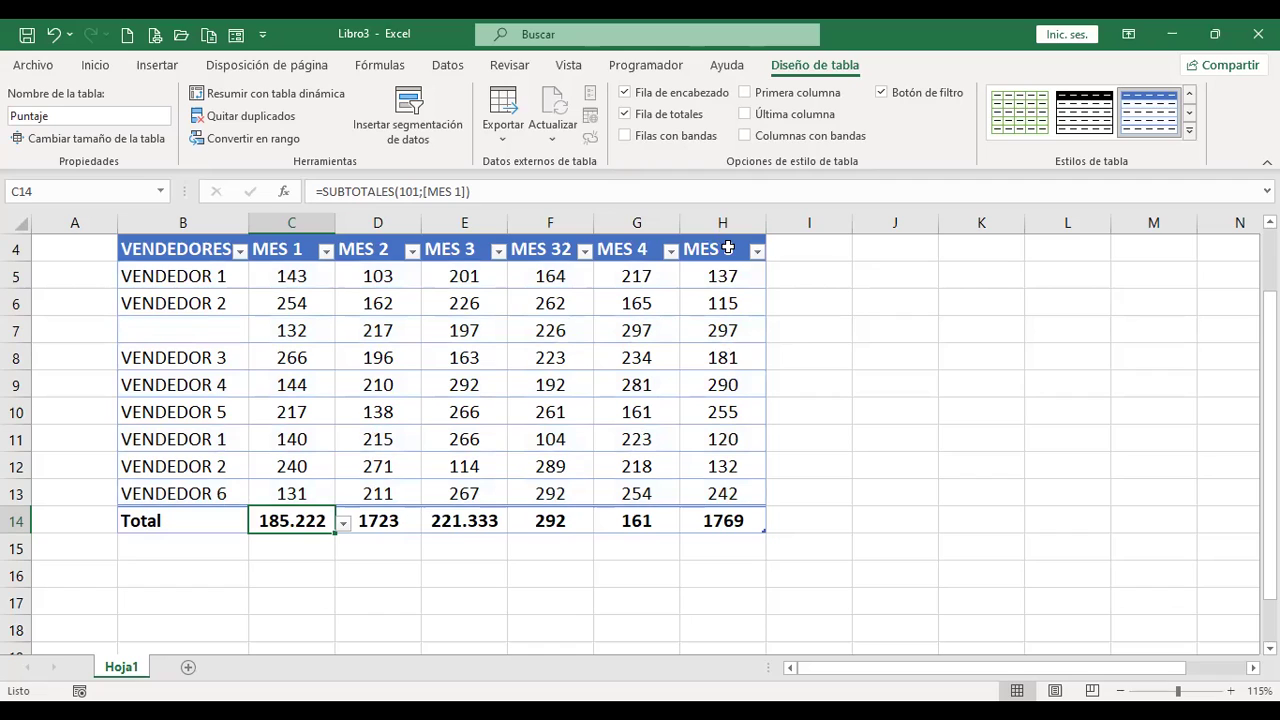
click(625, 136)
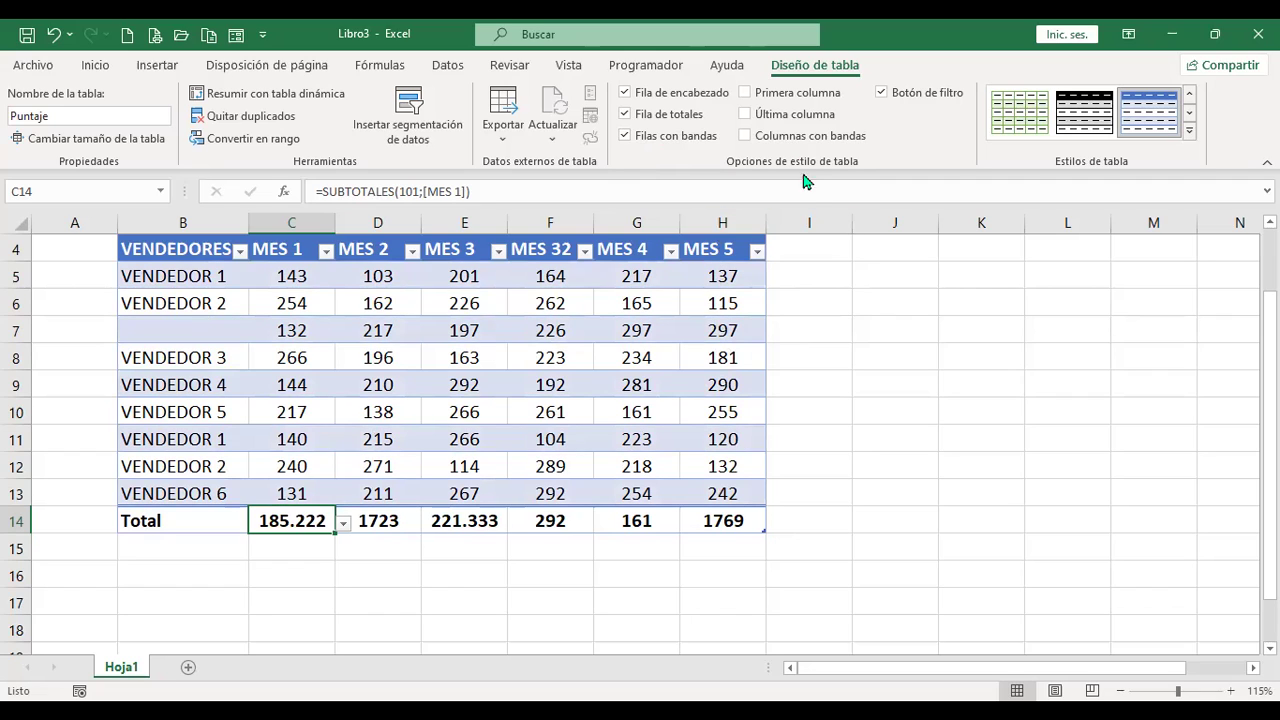
click(745, 94)
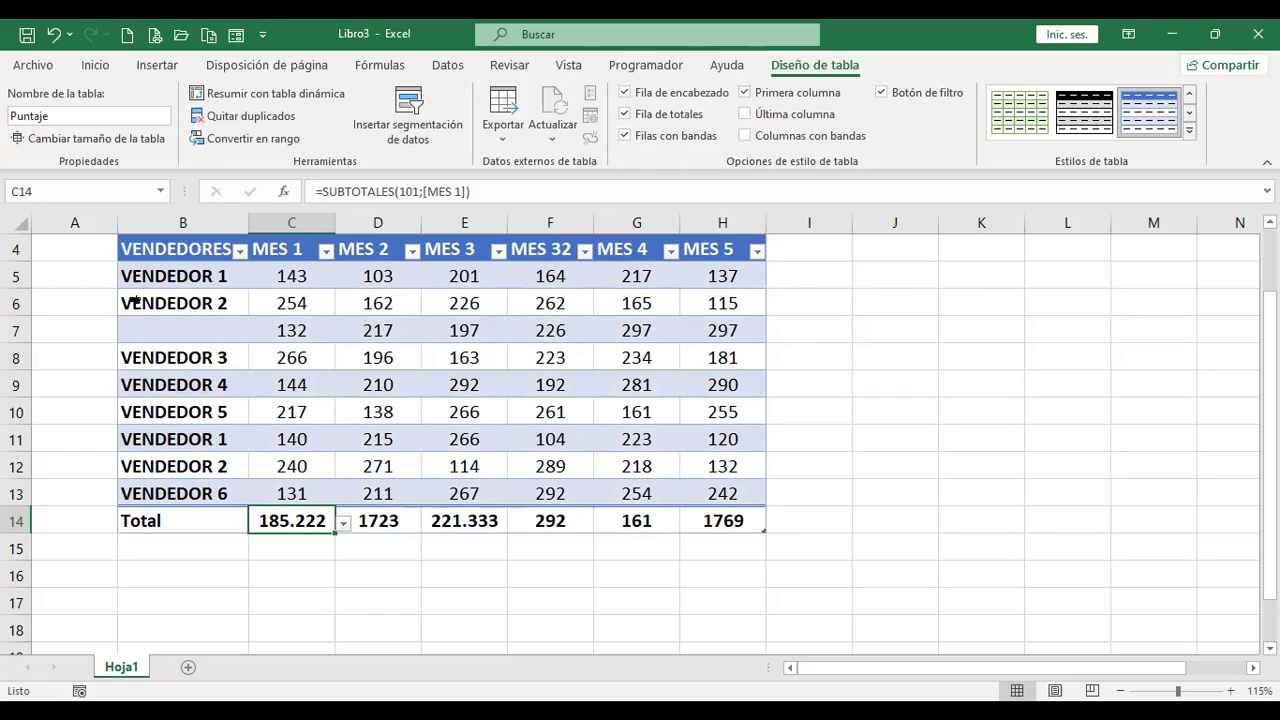
click(745, 93)
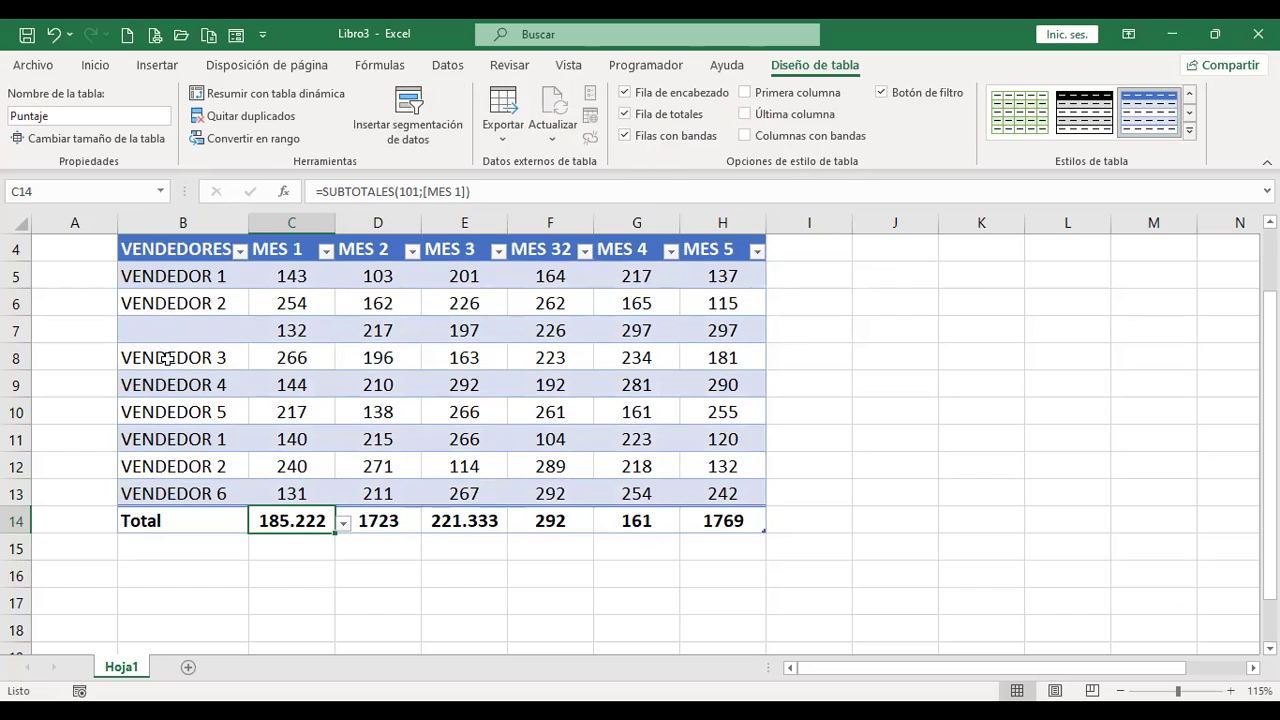
- Emphasize the table's first column, and preview the Última columna emphasis before turning that one back off
click(745, 94)
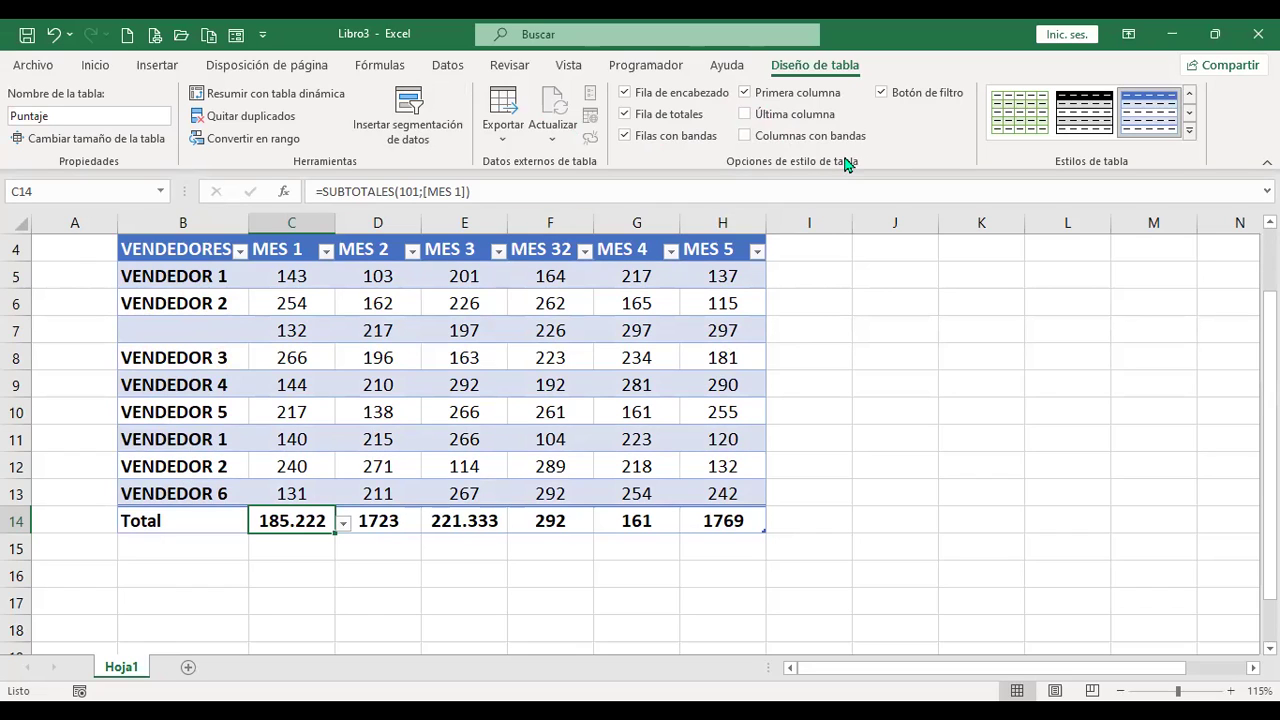
click(745, 116)
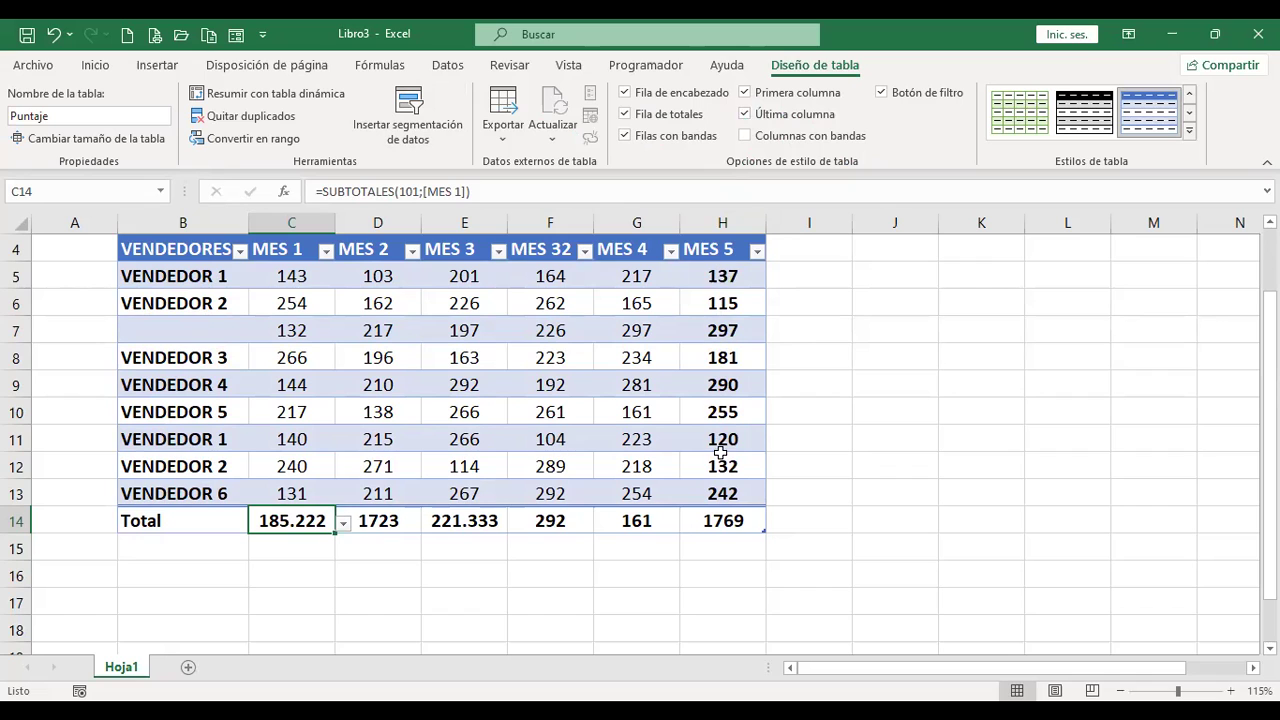
click(745, 114)
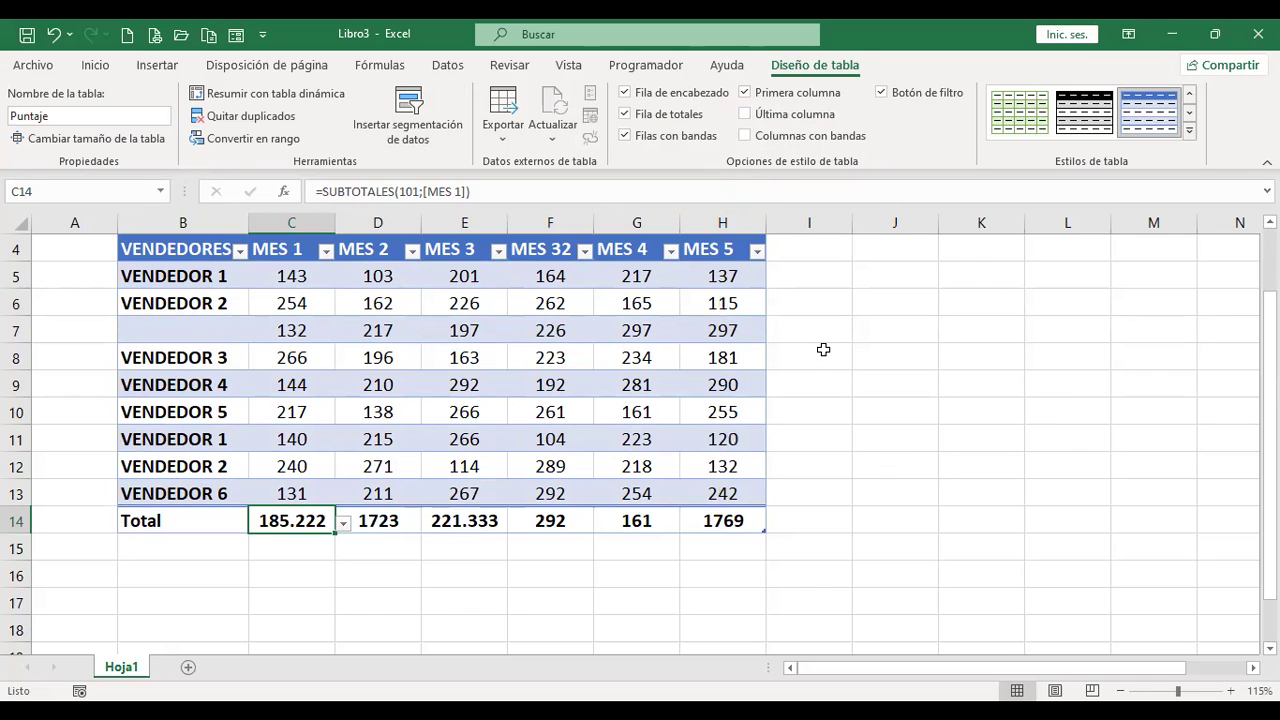
- Add a TOTAL column to the table in I4, and fill the month headers C4:H4 as MES 1 through MES 6
scroll(826, 383, up, 1)
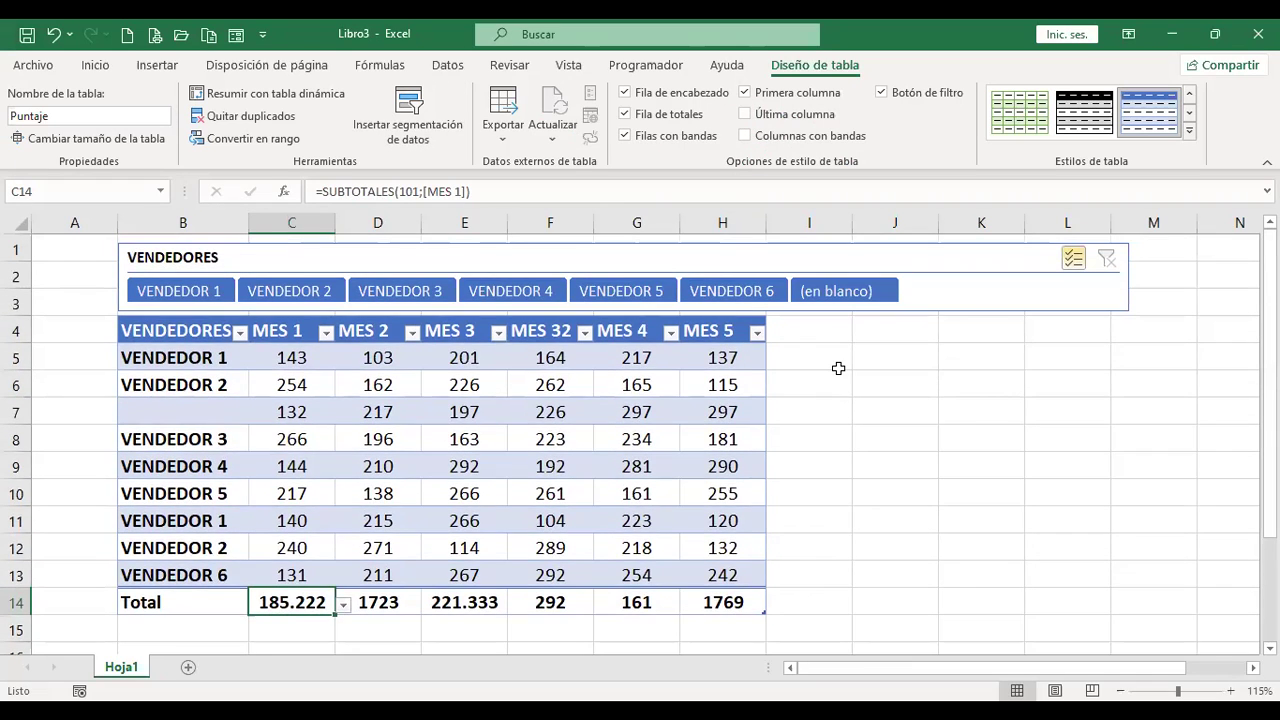
click(806, 326)
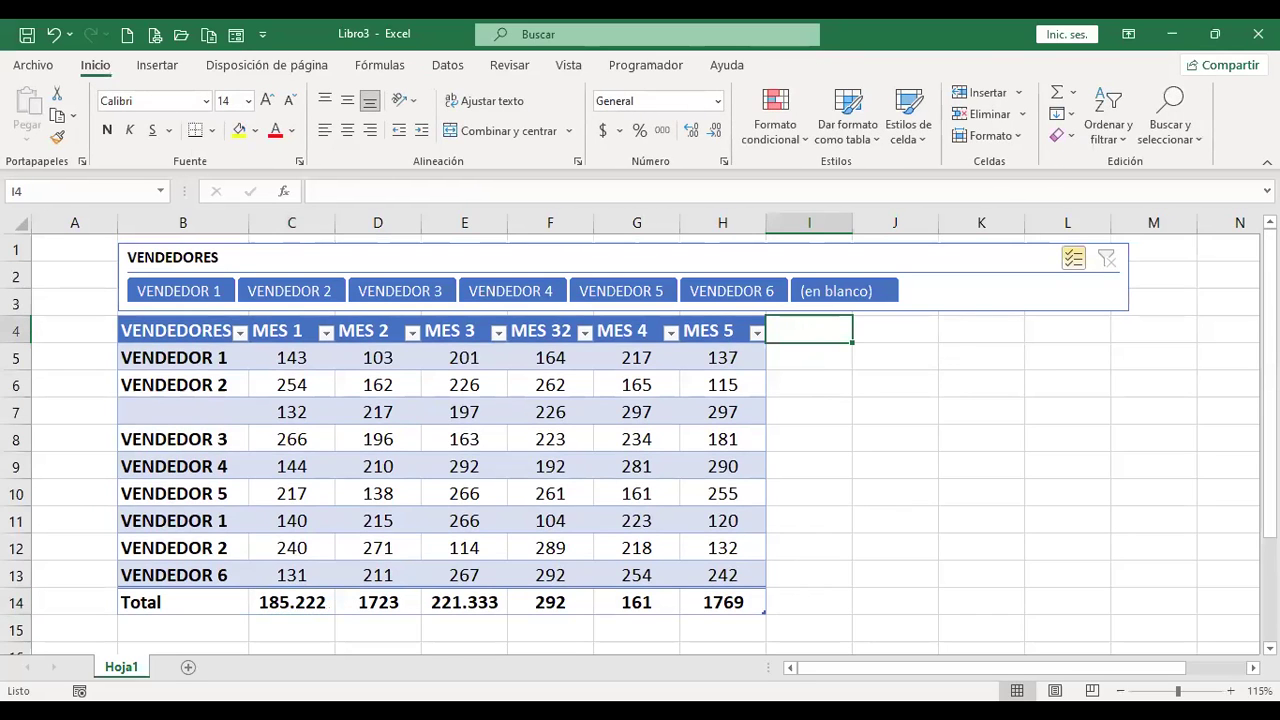
text(TOTAL)
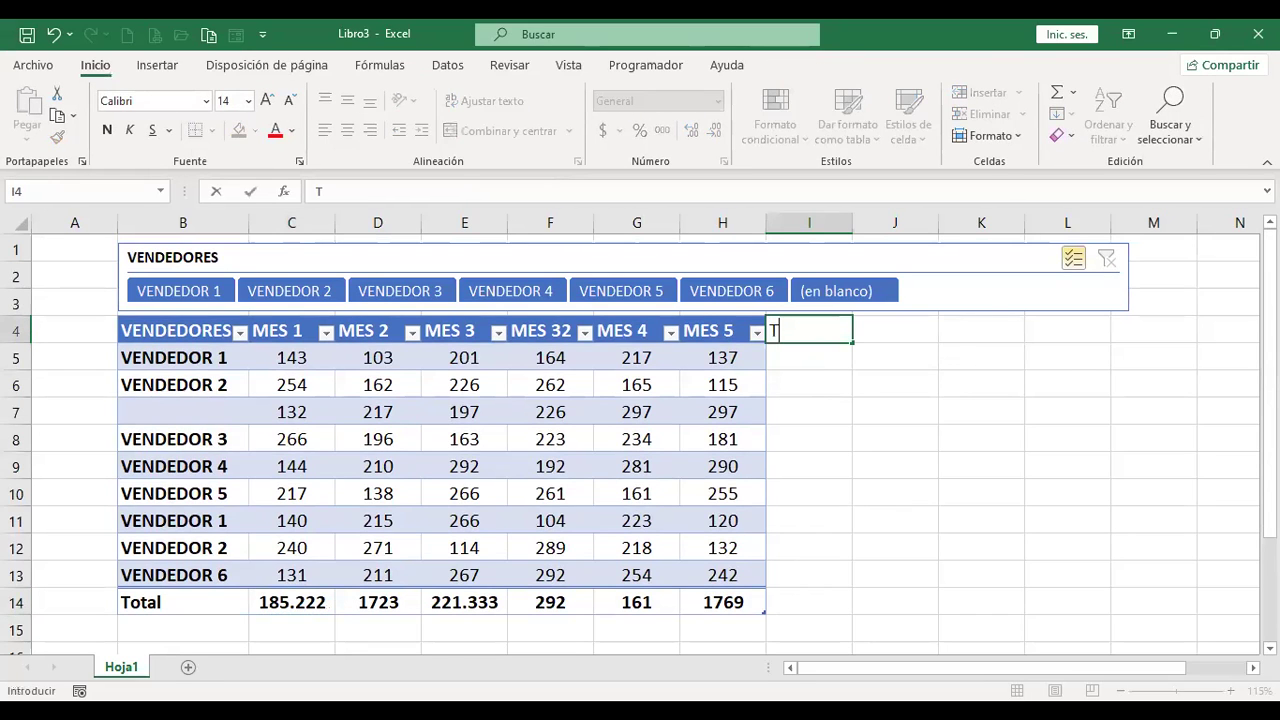
key(Return)
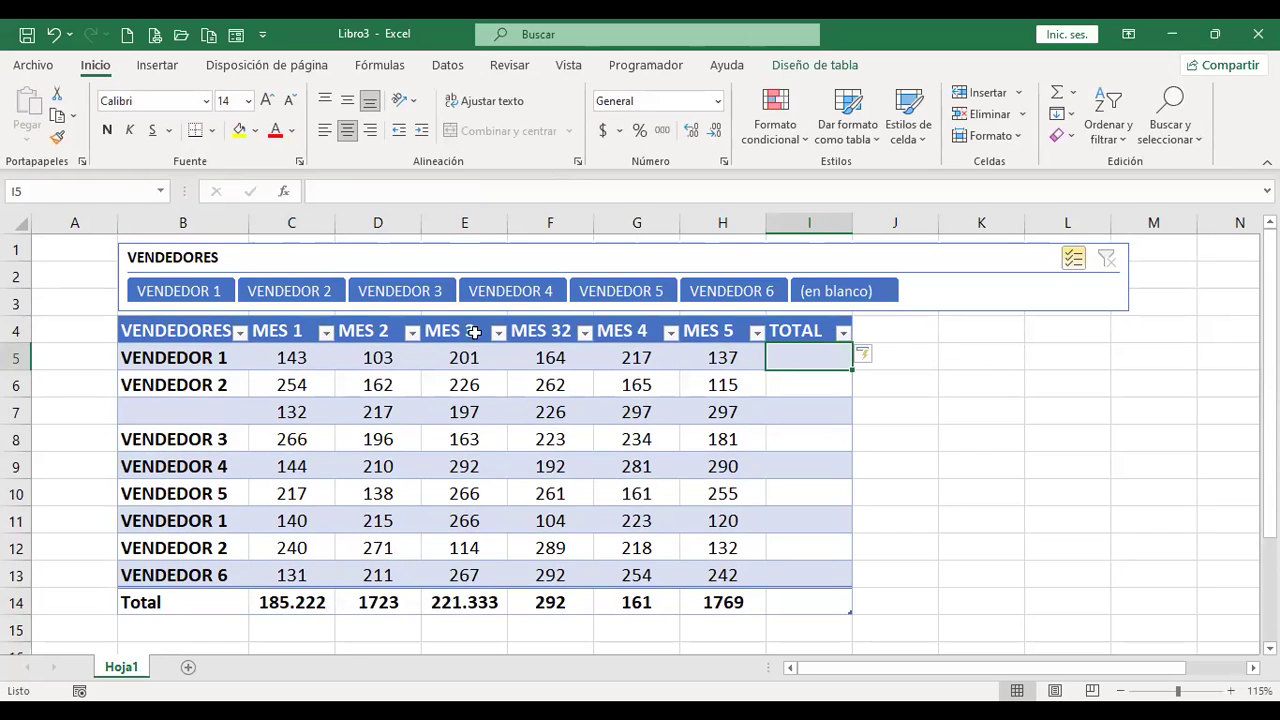
click(310, 334)
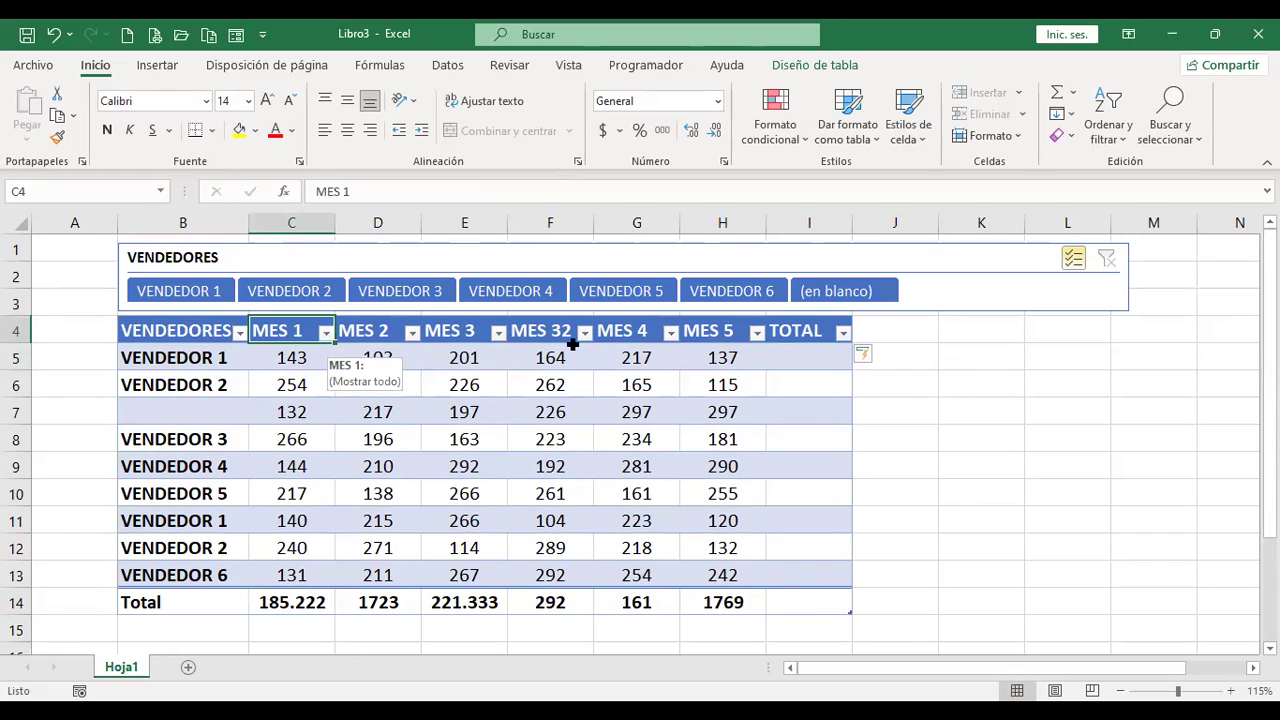
drag(722, 344, 745, 345)
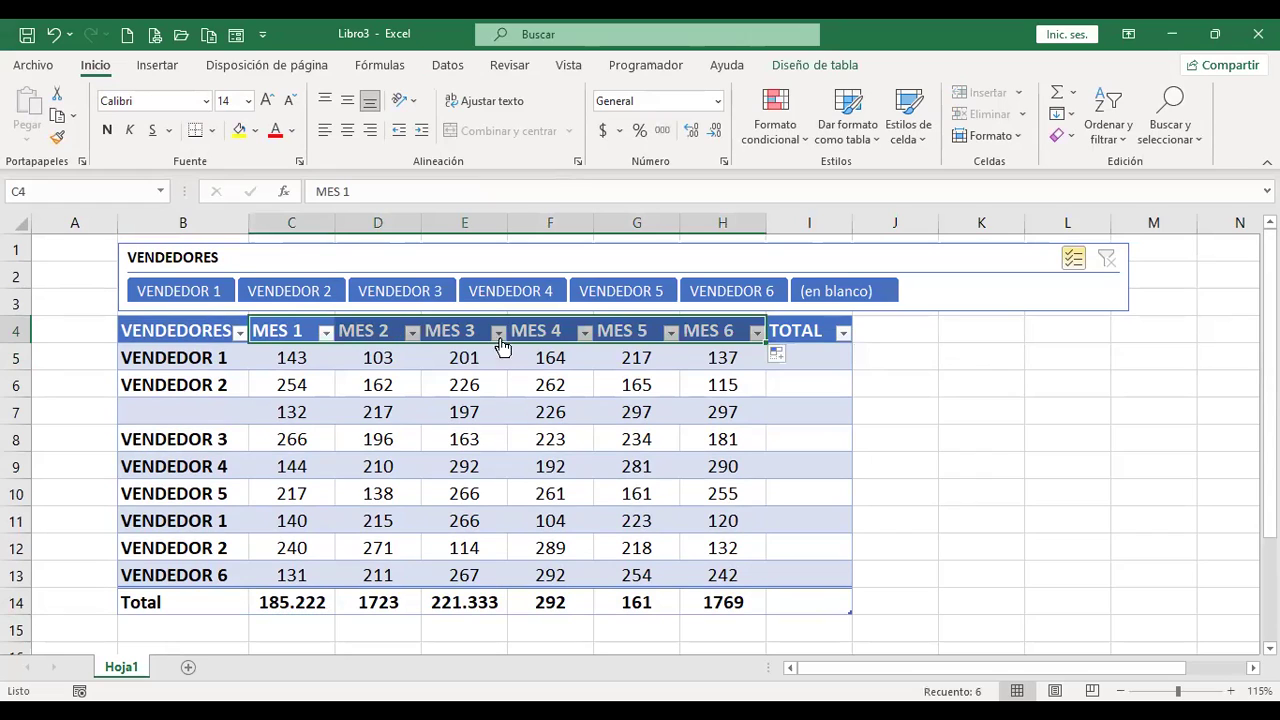
- Fill the TOTAL column with =SUMA(Puntaje[@[MES 1]:[MES 6]]), starting in I5, and check the formula further down the column
click(816, 358)
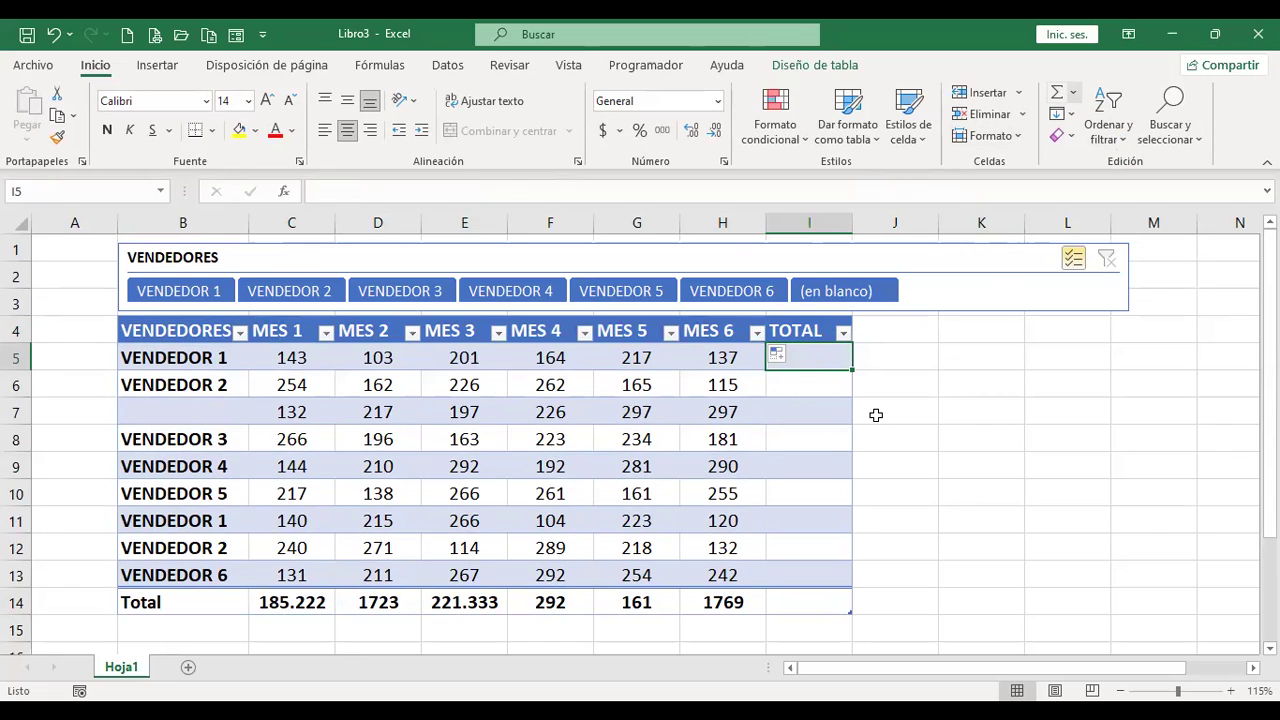
key(alt+equal)
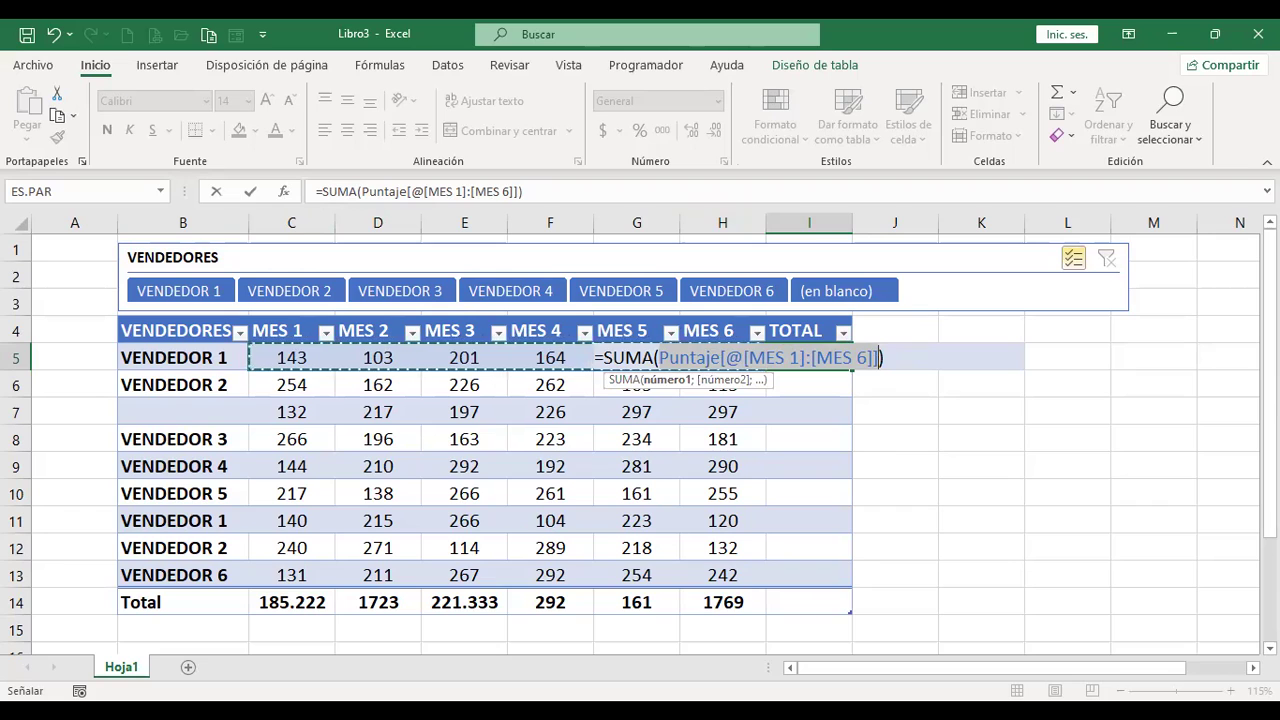
key(Return)
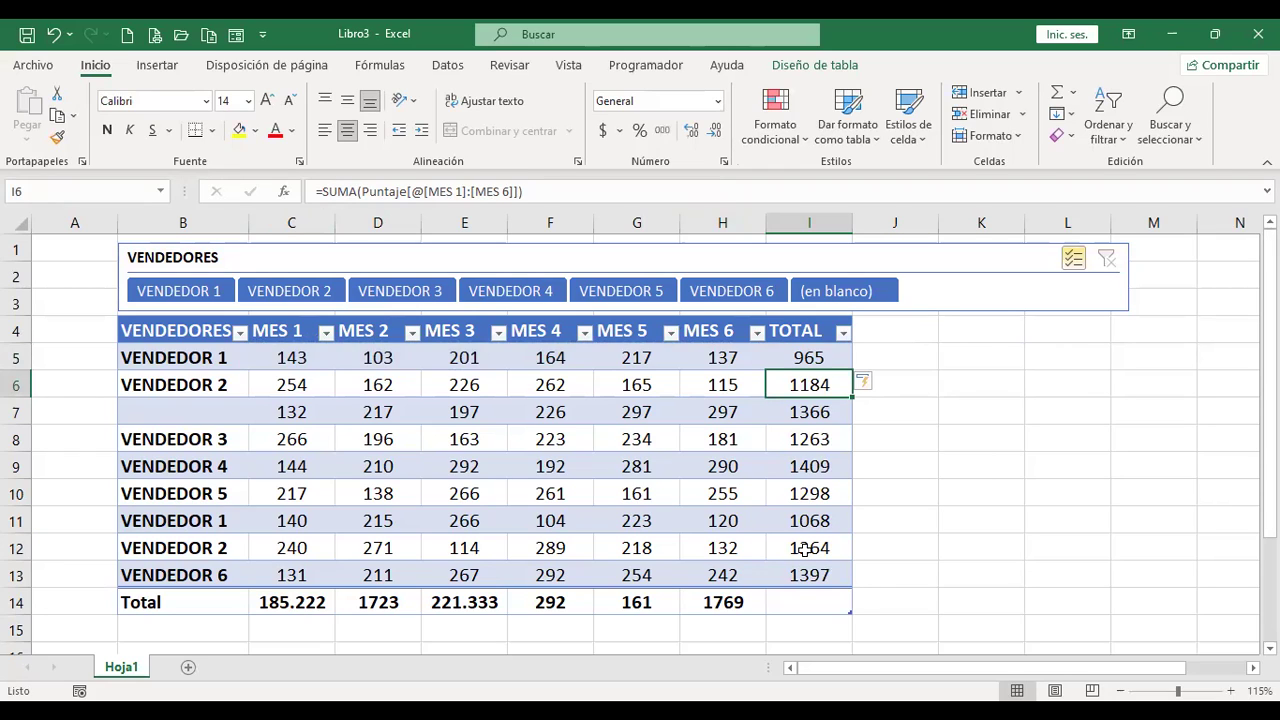
key(ctrl+End)
key(Up)
key(Up)
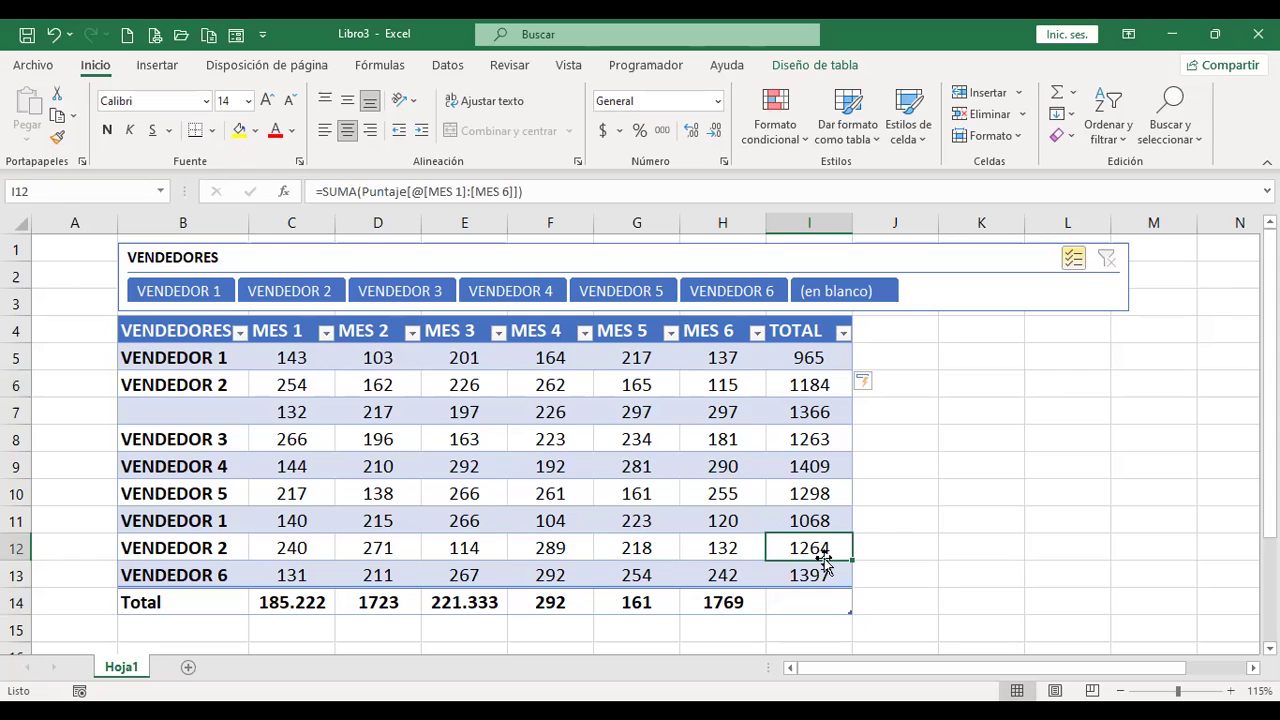
- Try Suma as the totals-row function for the TOTAL column in I14, and settle on Promedio
key(Down)
key(Down)
key(alt+Down)
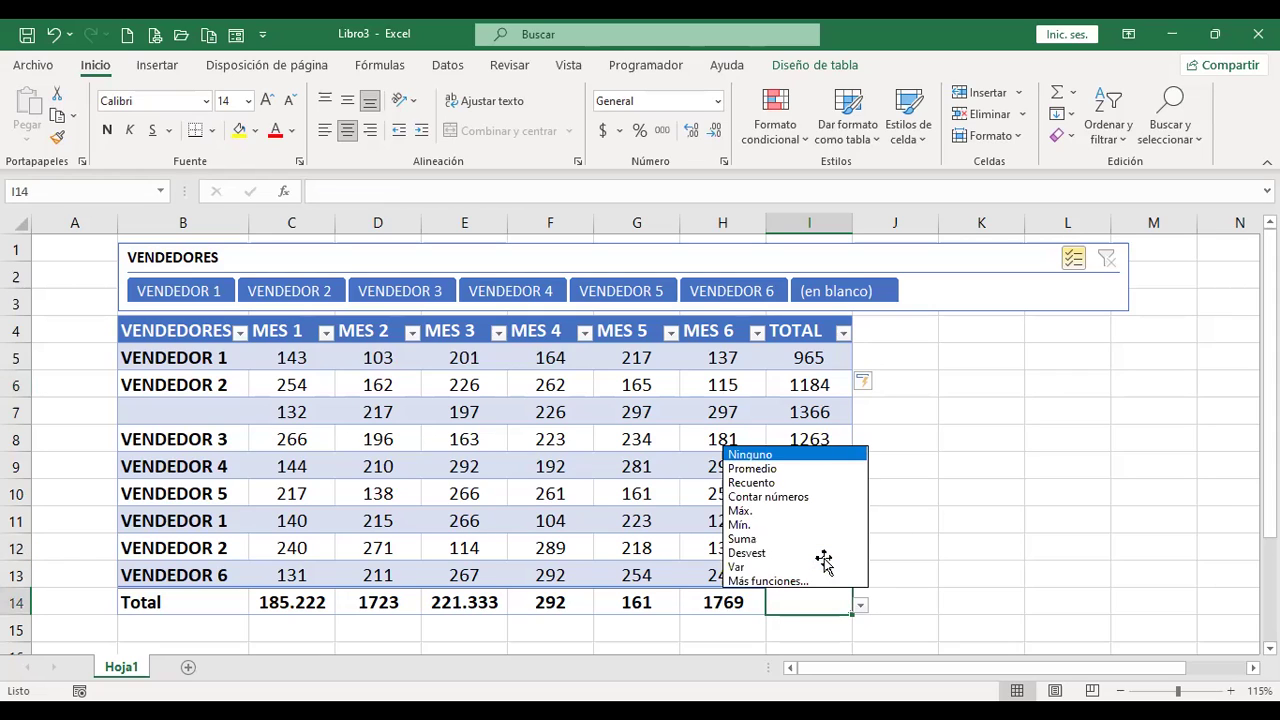
click(819, 539)
key(alt+Down)
click(800, 468)
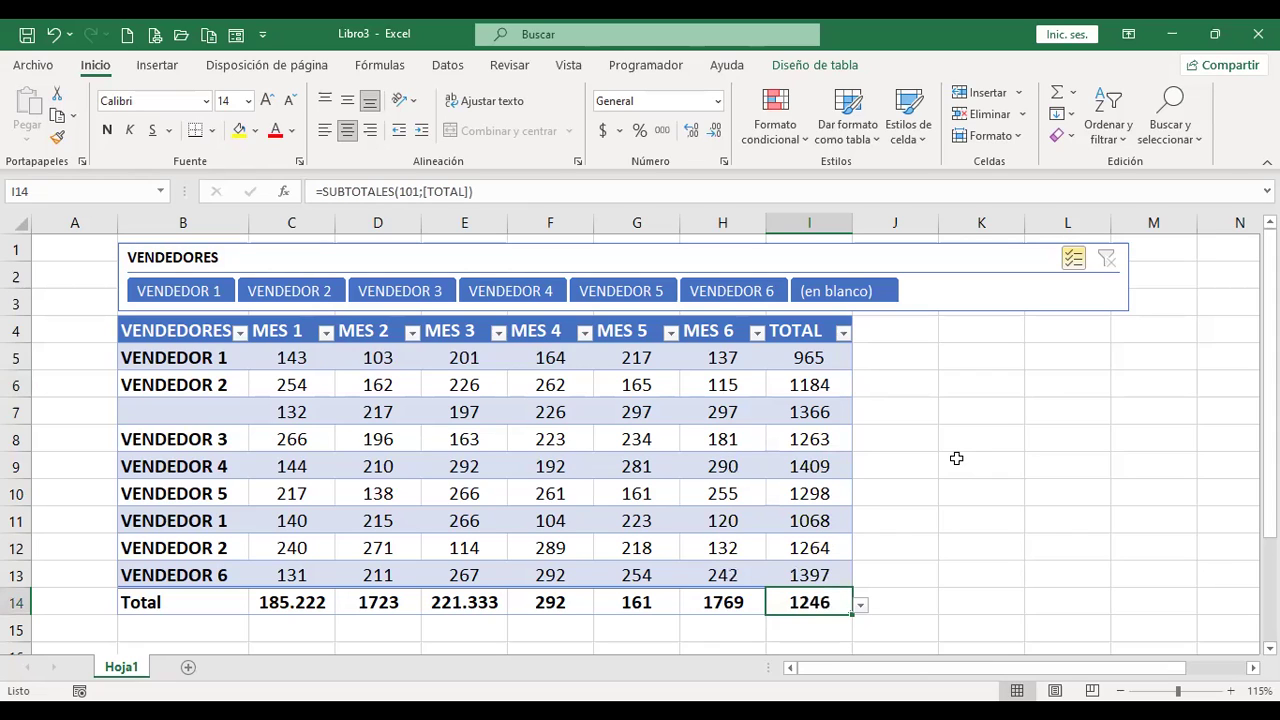
- Emphasize the table's last column and turn on banded columns alongside the banded rows
click(824, 63)
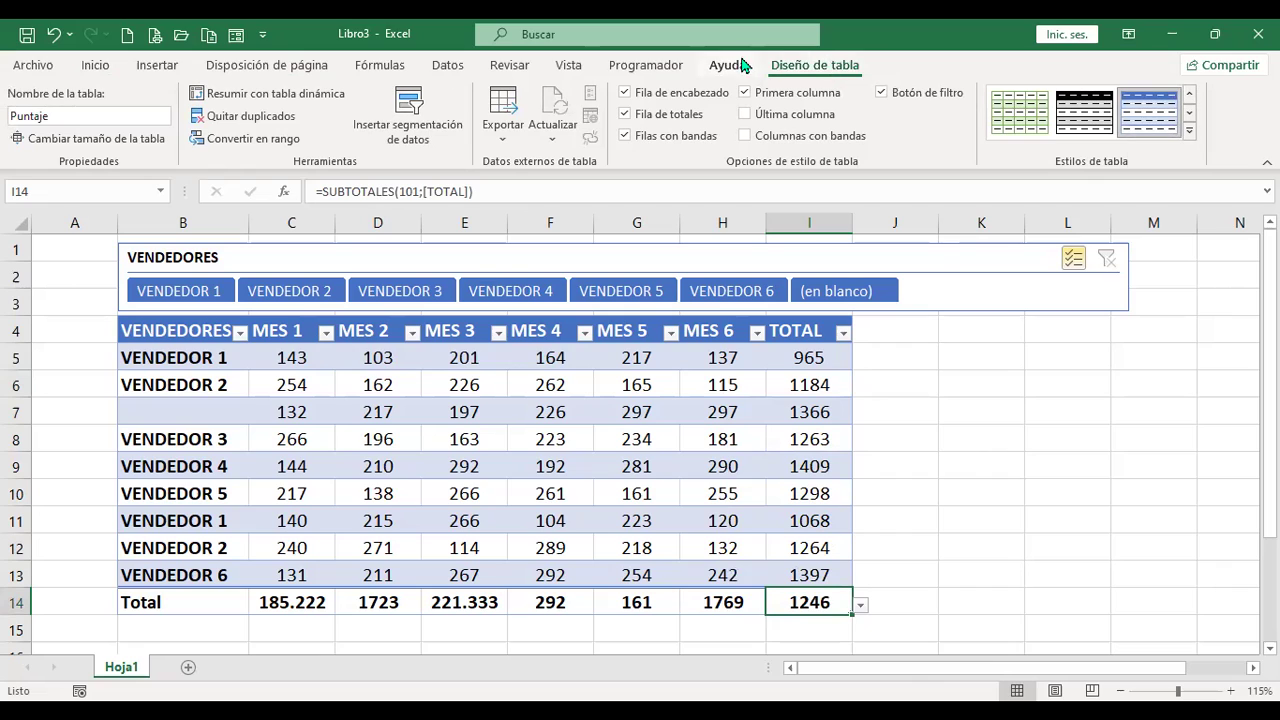
click(745, 115)
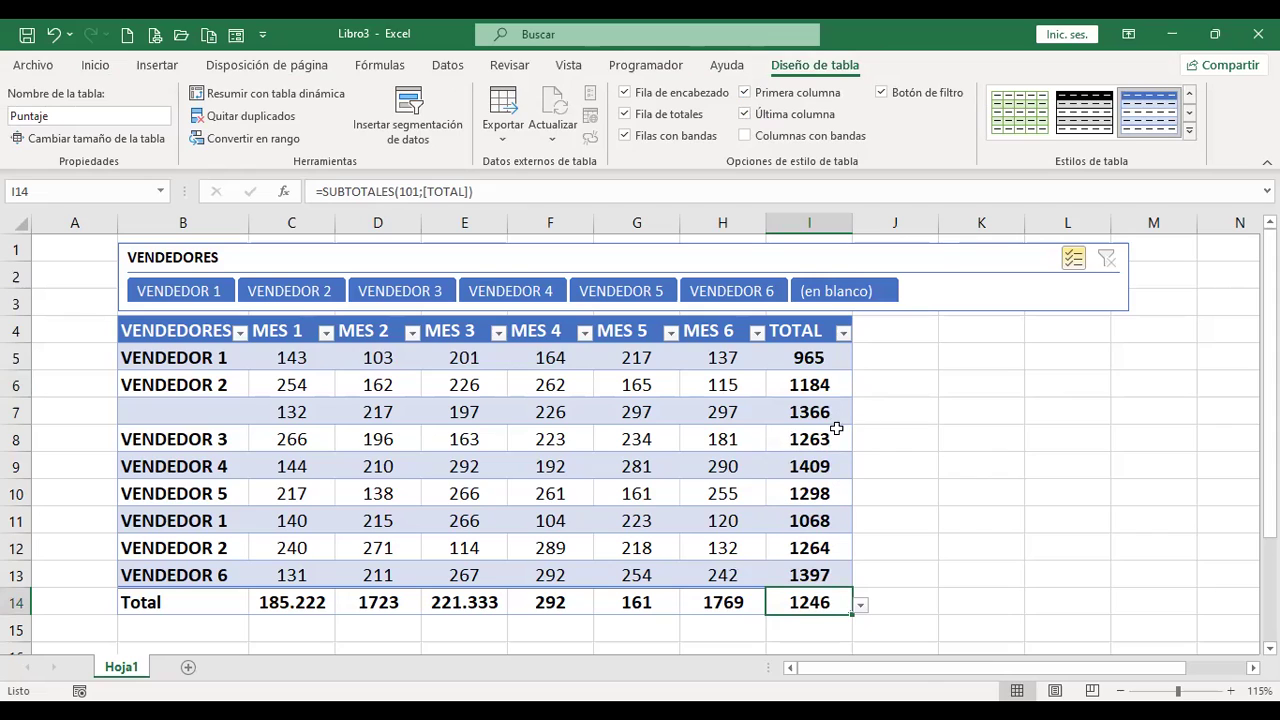
click(744, 137)
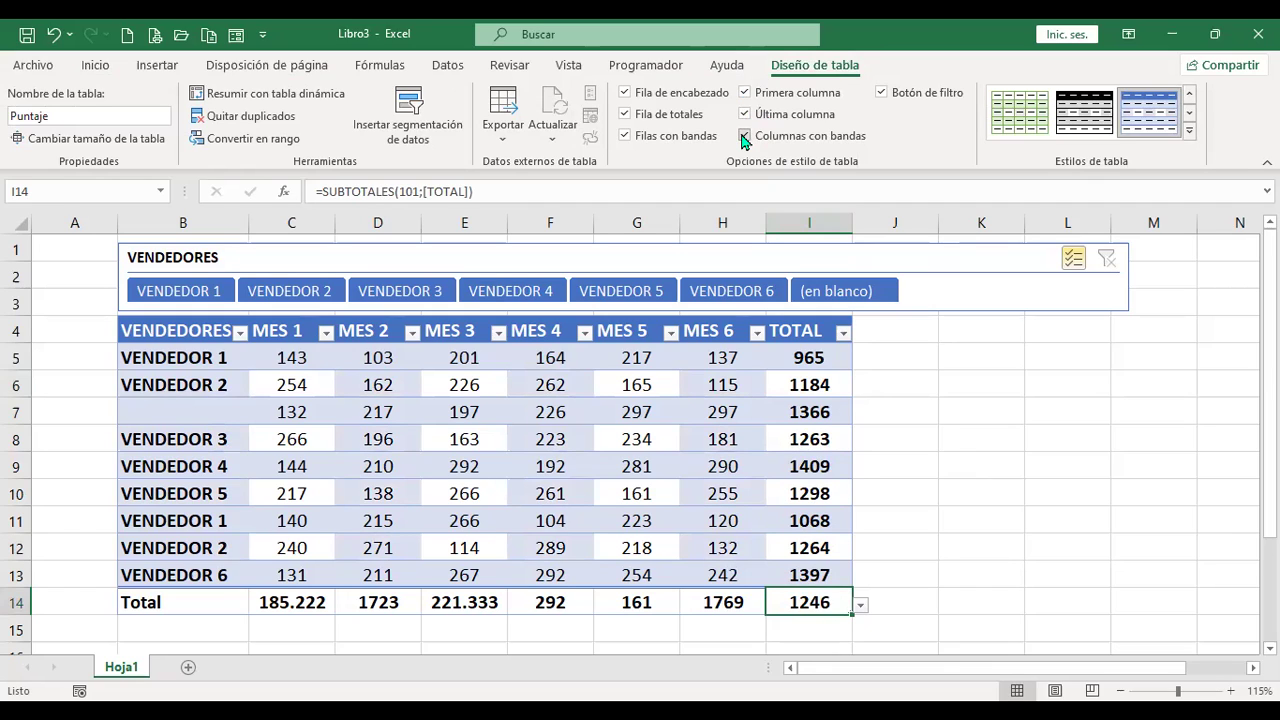
- Compare the table with only banded columns and with only banded rows, restoring both banding options
click(625, 136)
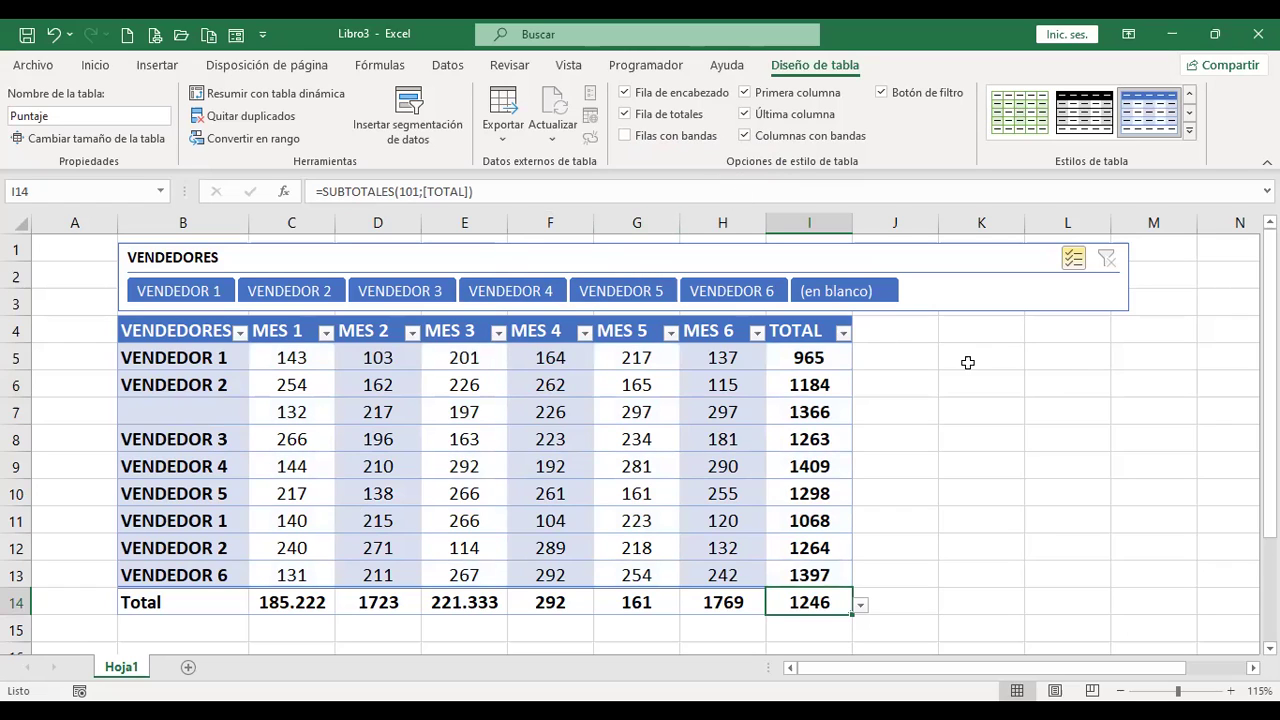
click(625, 136)
click(745, 135)
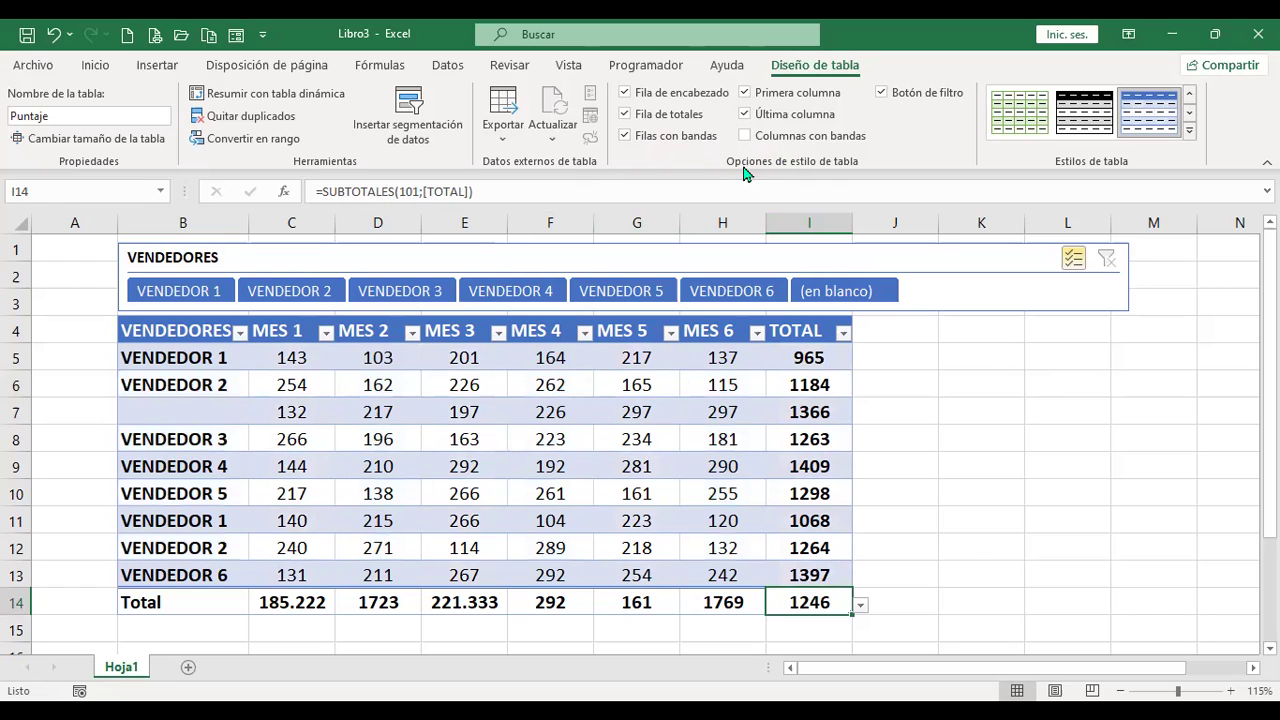
click(745, 135)
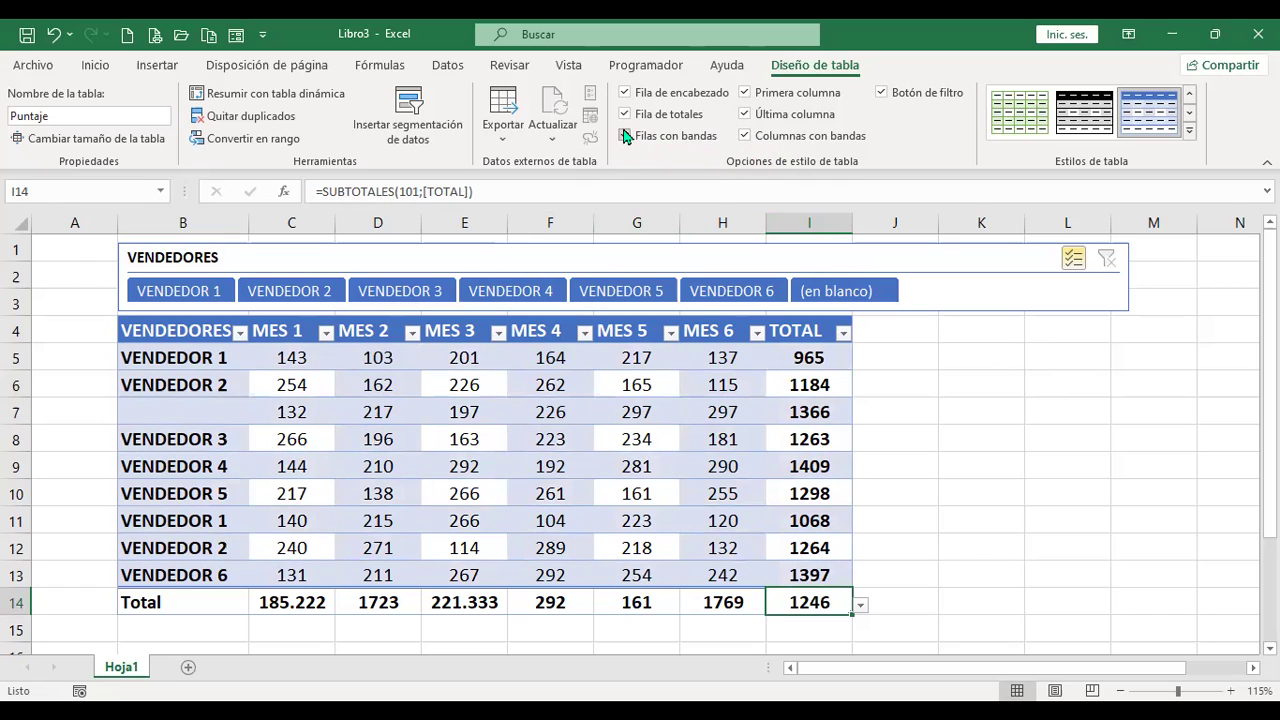
- Turn off the banded rows option for the Puntaje table
click(625, 136)
click(624, 137)
click(626, 135)
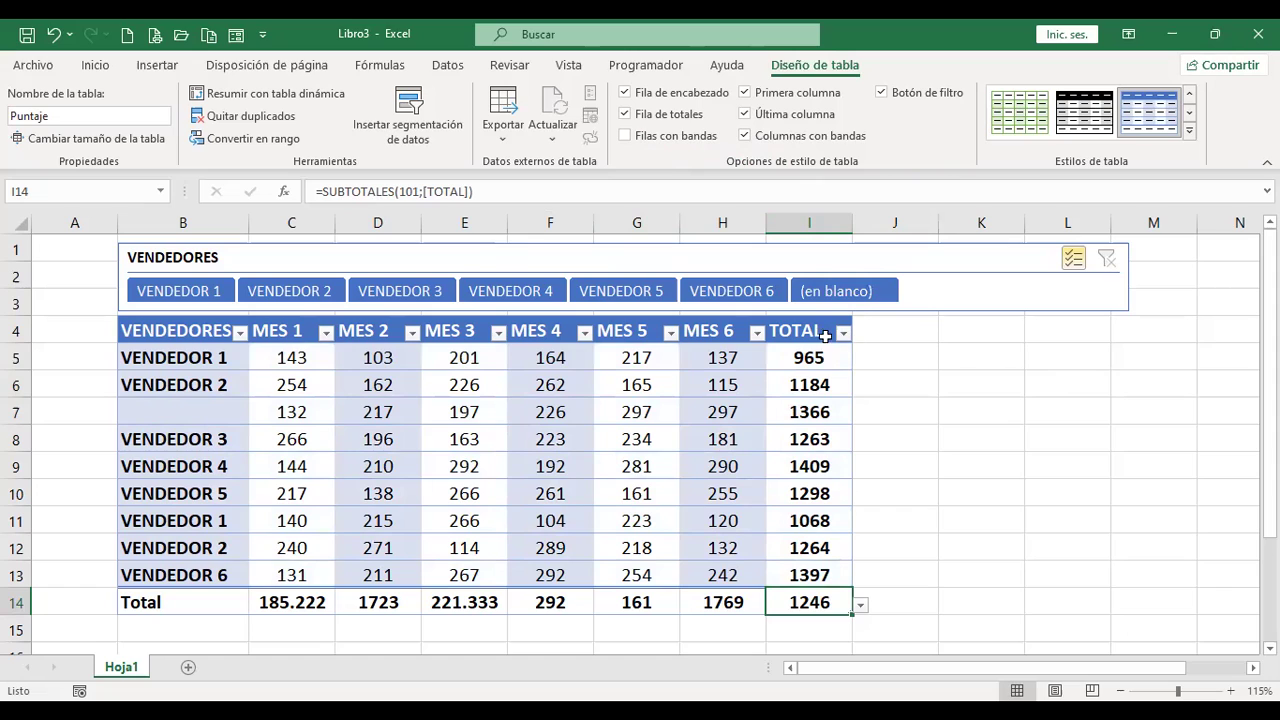
- Hide the filter buttons in the table's header row, and show them again
click(883, 93)
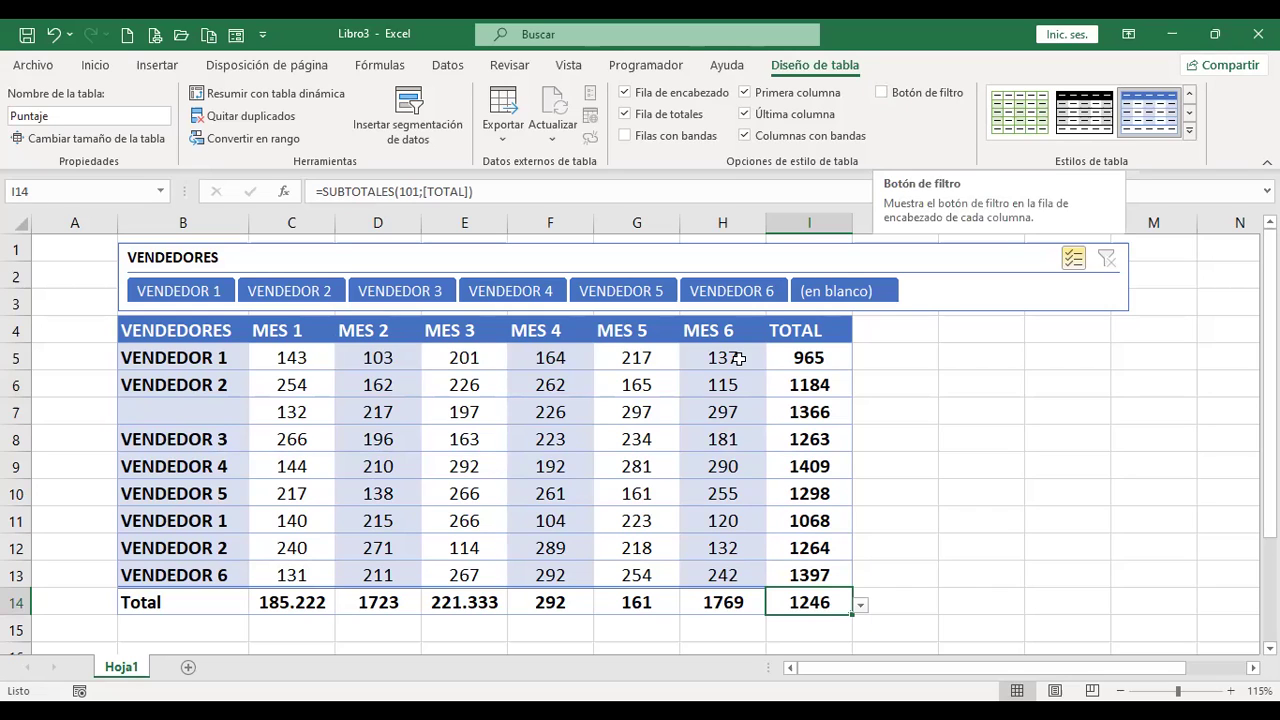
click(732, 392)
click(560, 464)
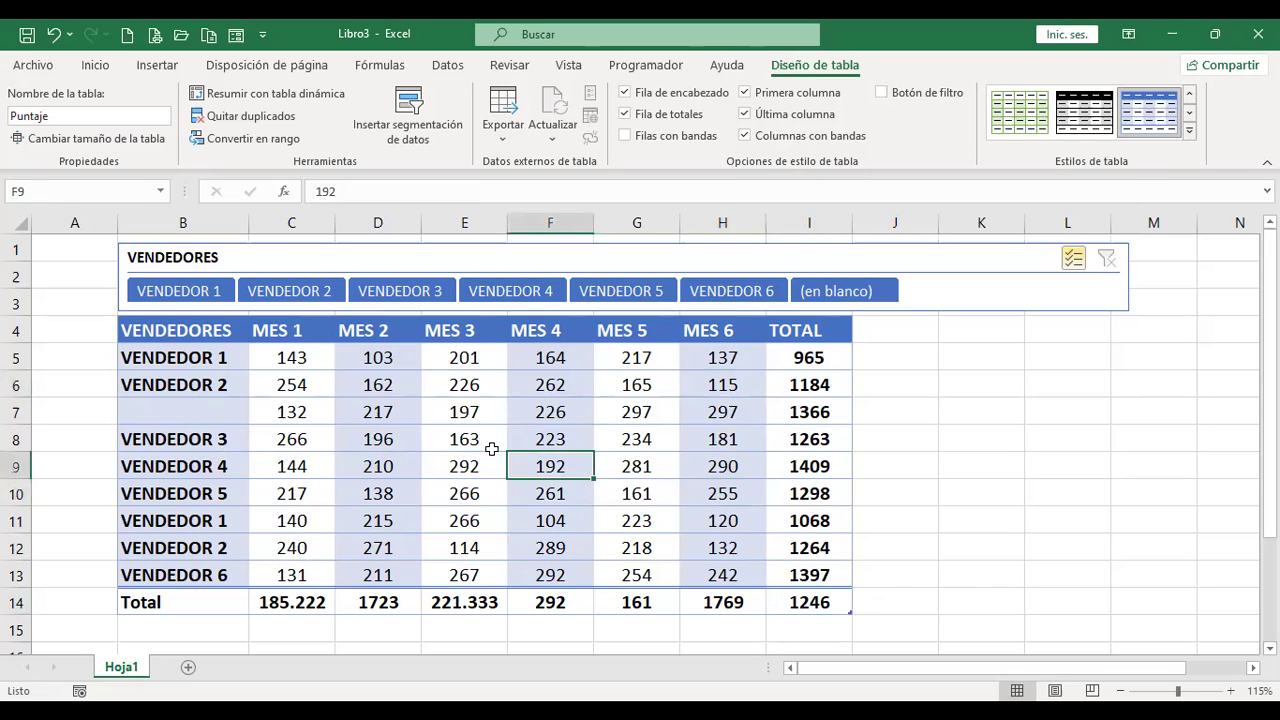
click(310, 440)
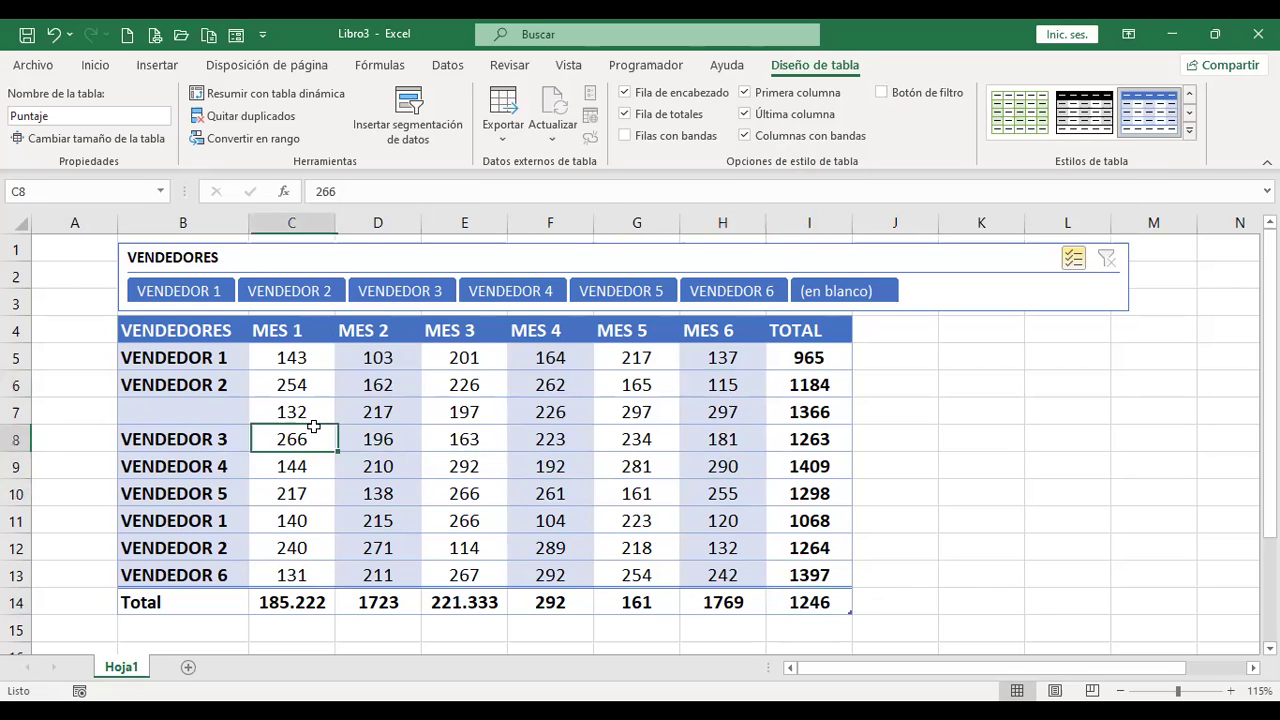
click(881, 92)
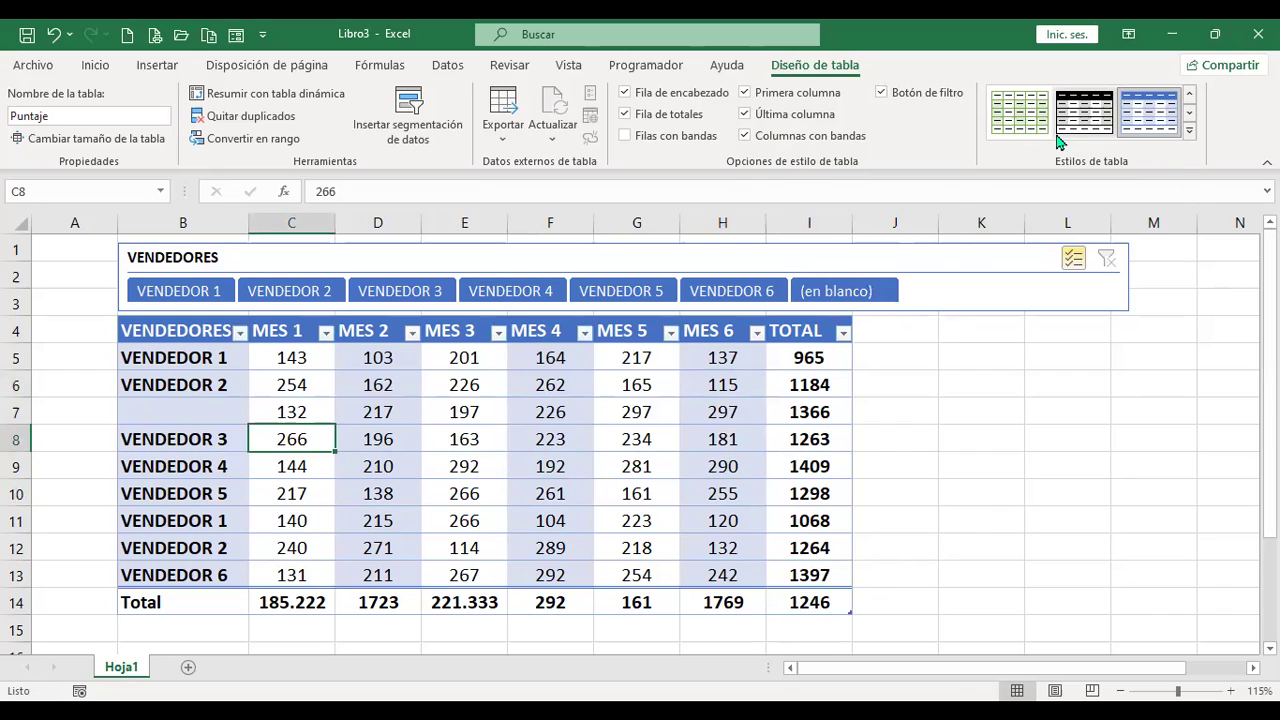
- Try the black medium table style, and apply the style "Verde, Estilo de tabla medio 21" to the table
click(1189, 135)
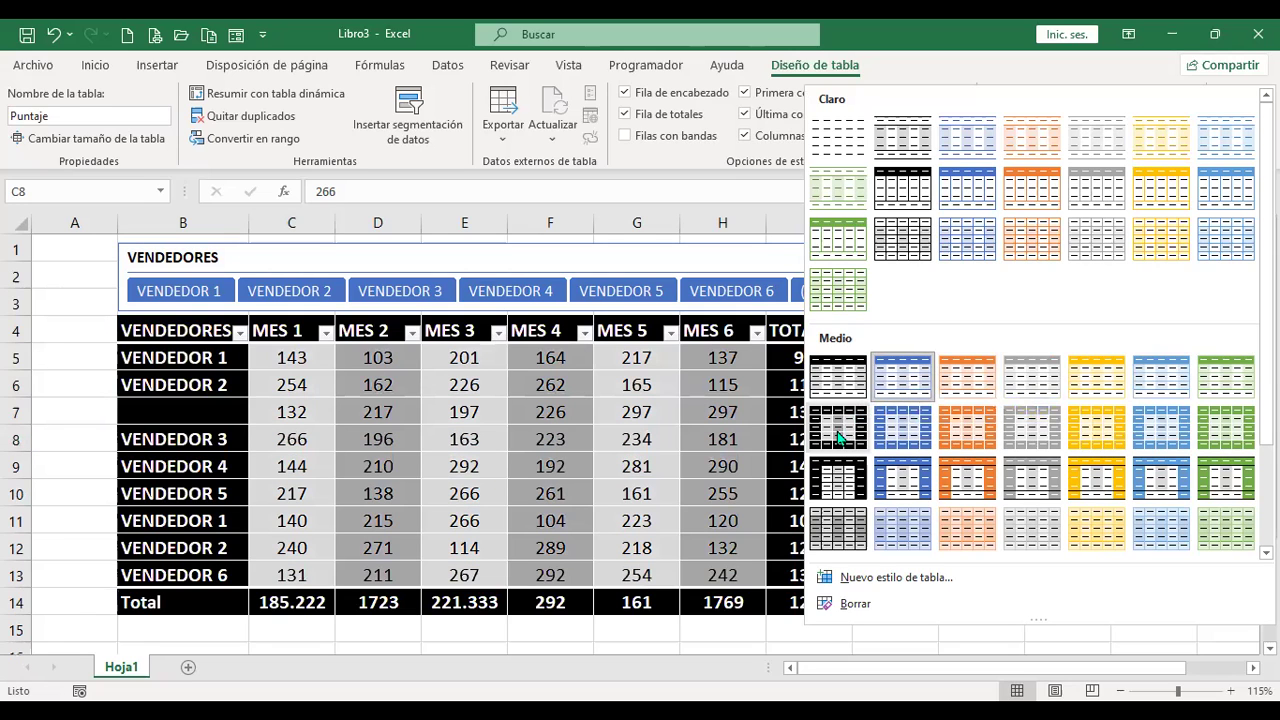
click(836, 430)
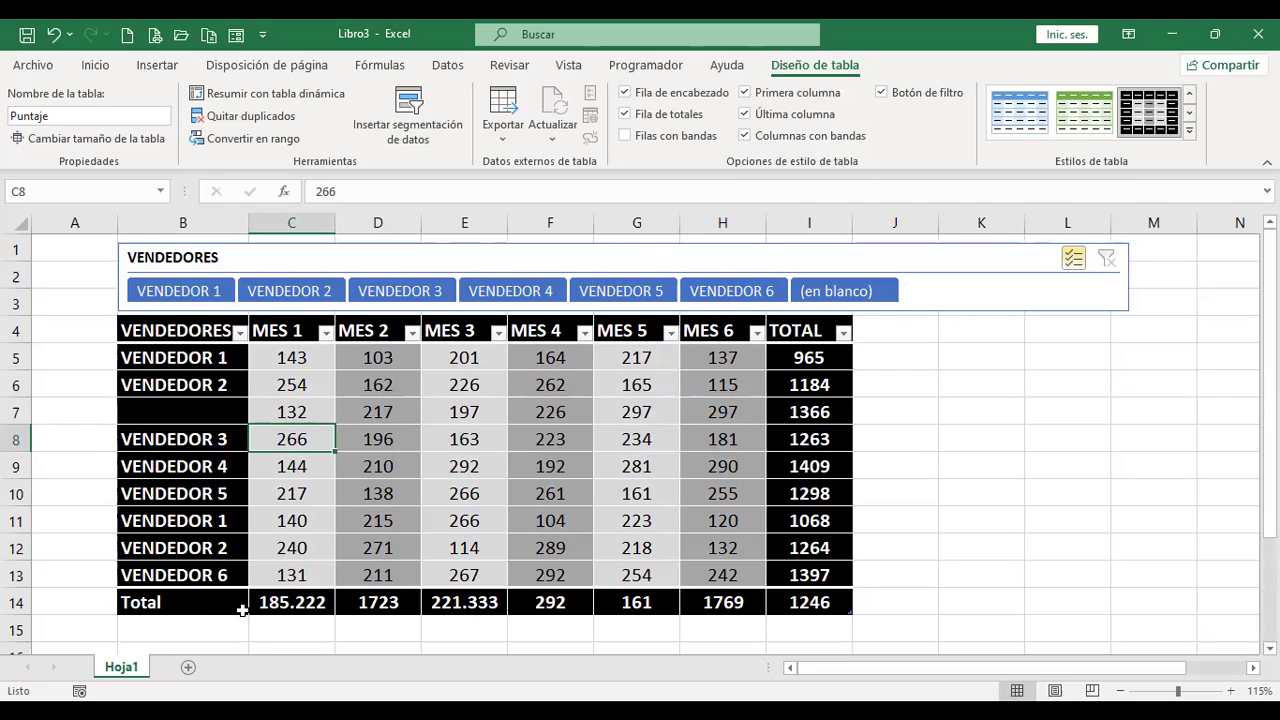
click(1188, 135)
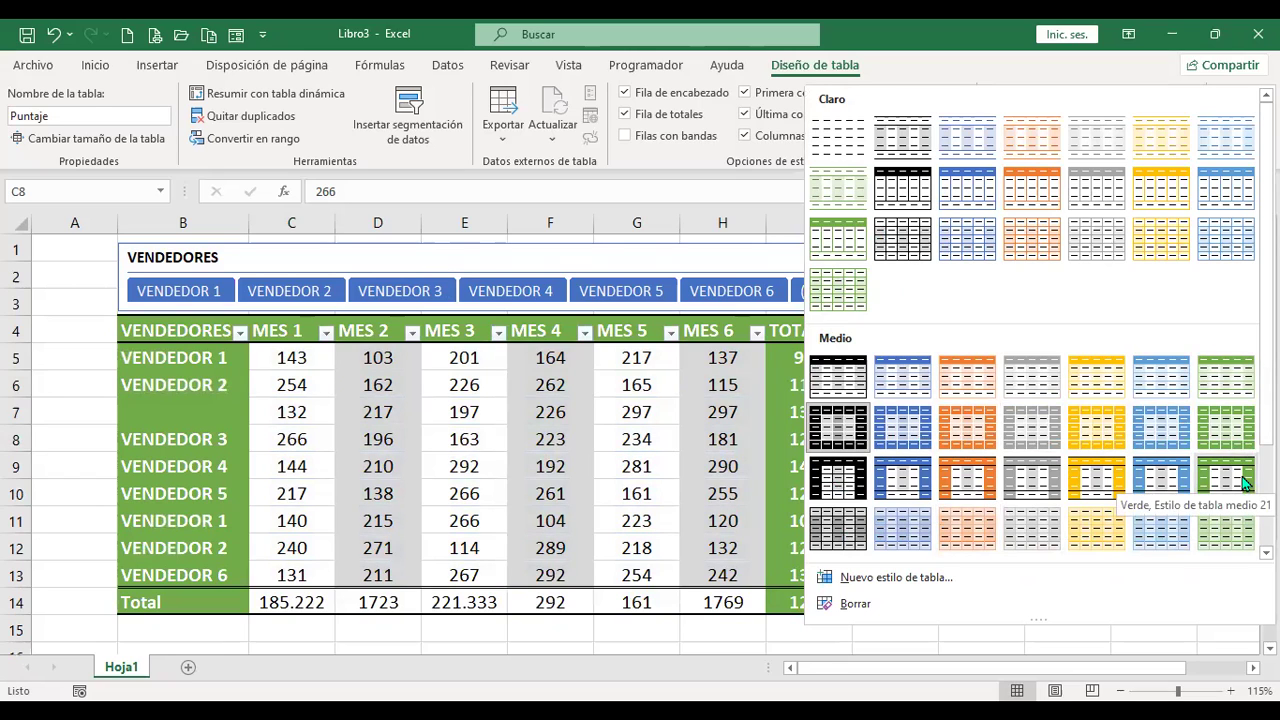
click(1244, 483)
click(983, 410)
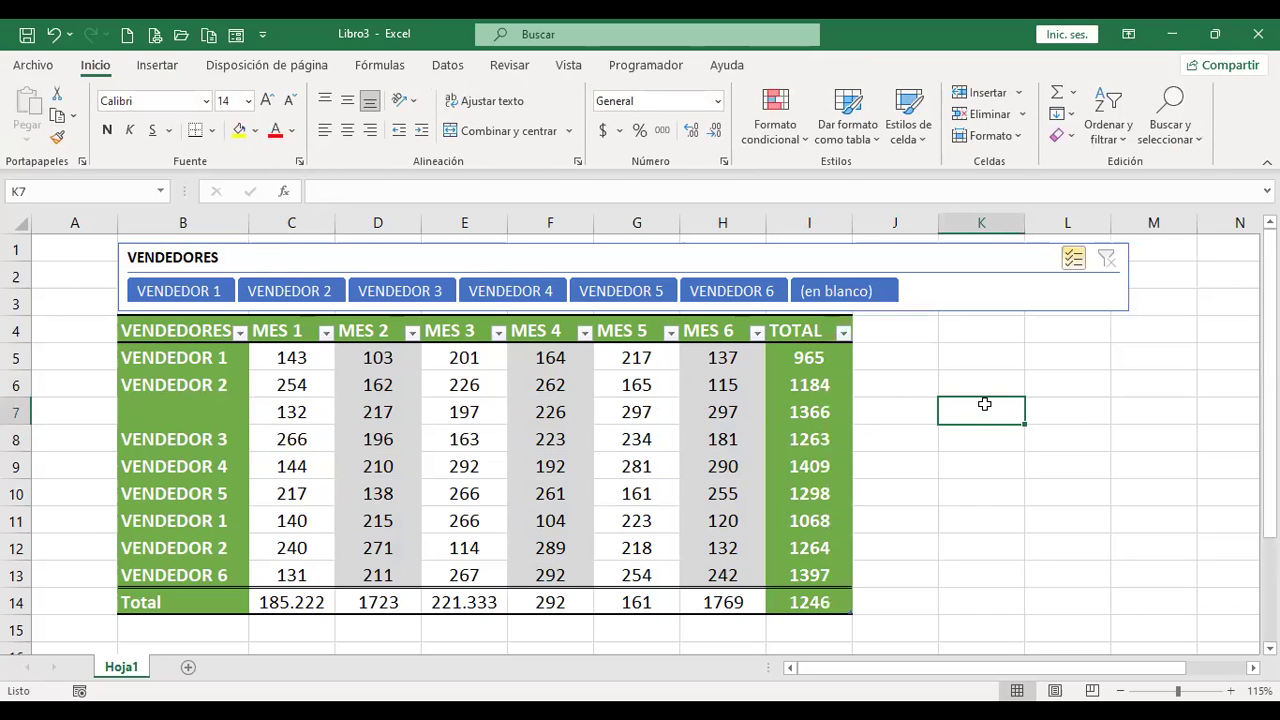
- Copy the whole table from B4 to I14, including its total row, and paste the copy starting at cell B18
click(721, 388)
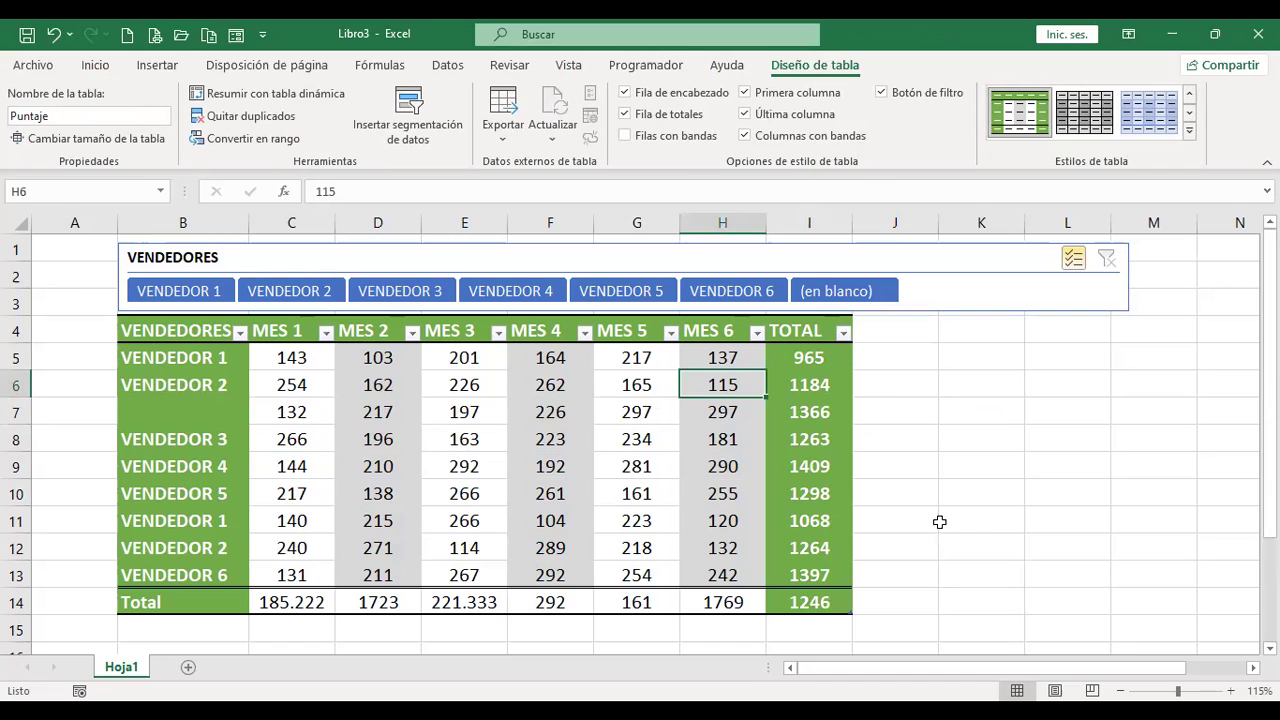
scroll(565, 492, down, 2)
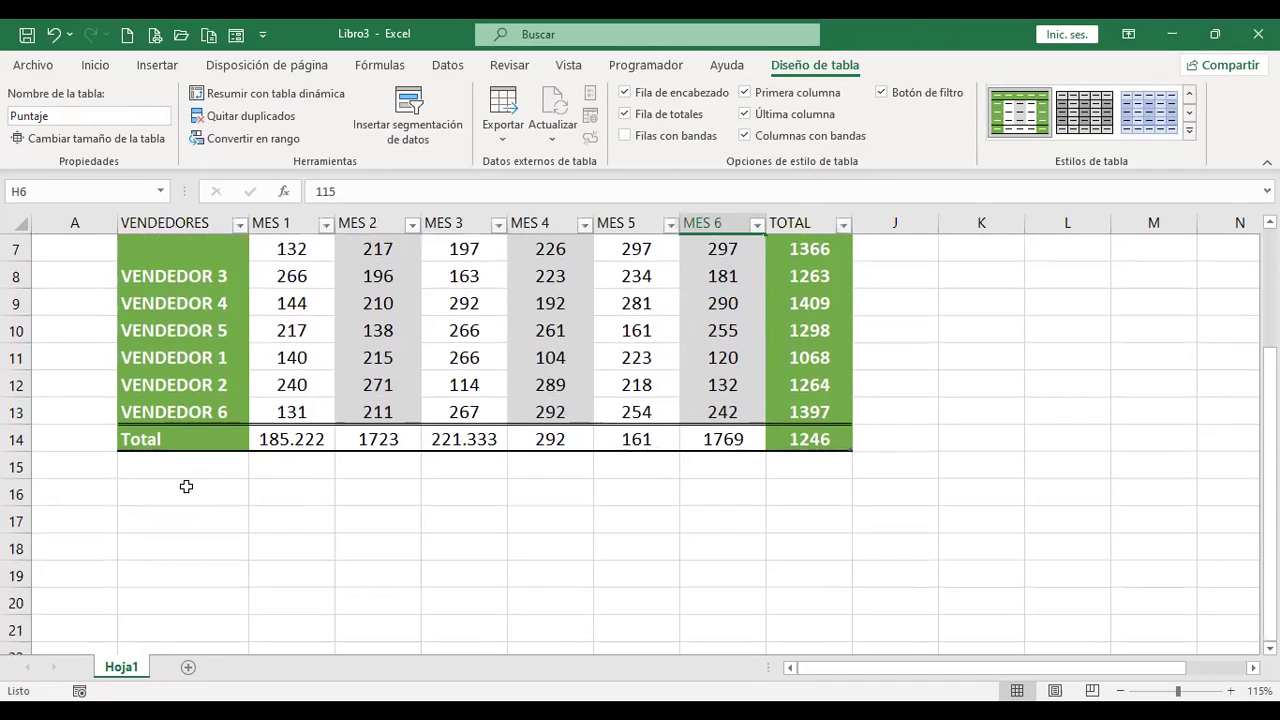
click(195, 525)
scroll(275, 480, up, 2)
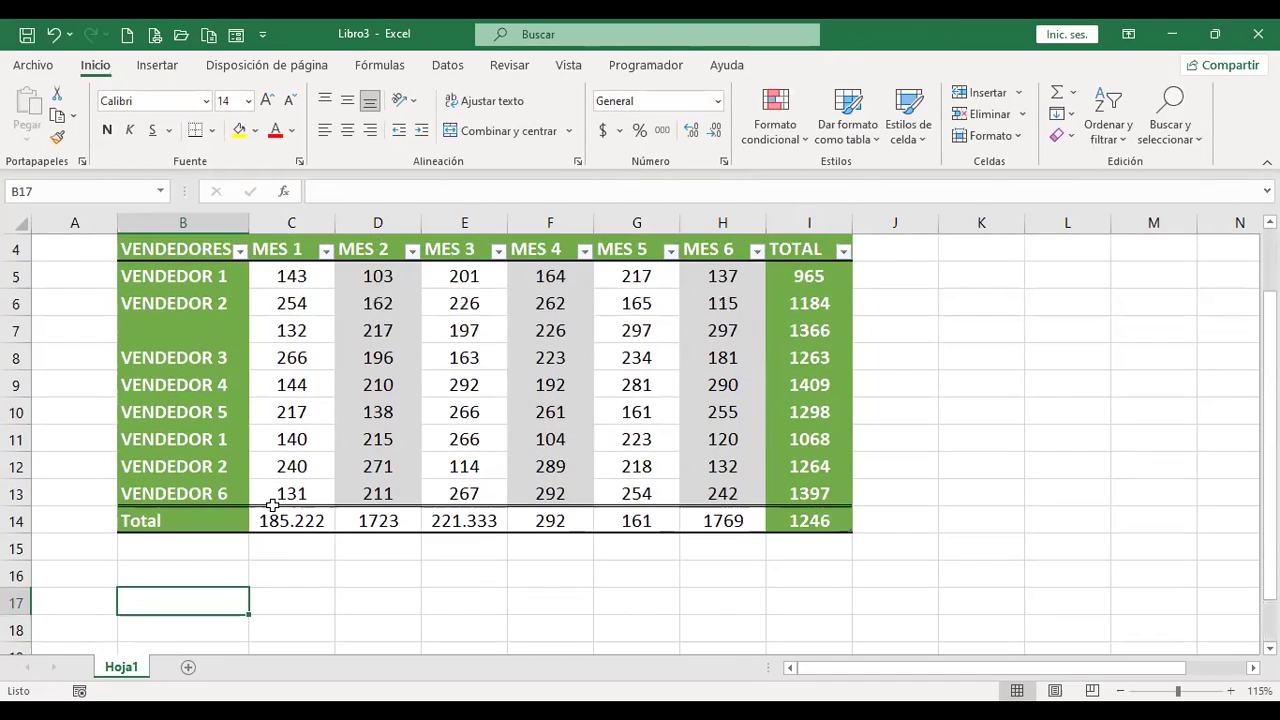
click(285, 405)
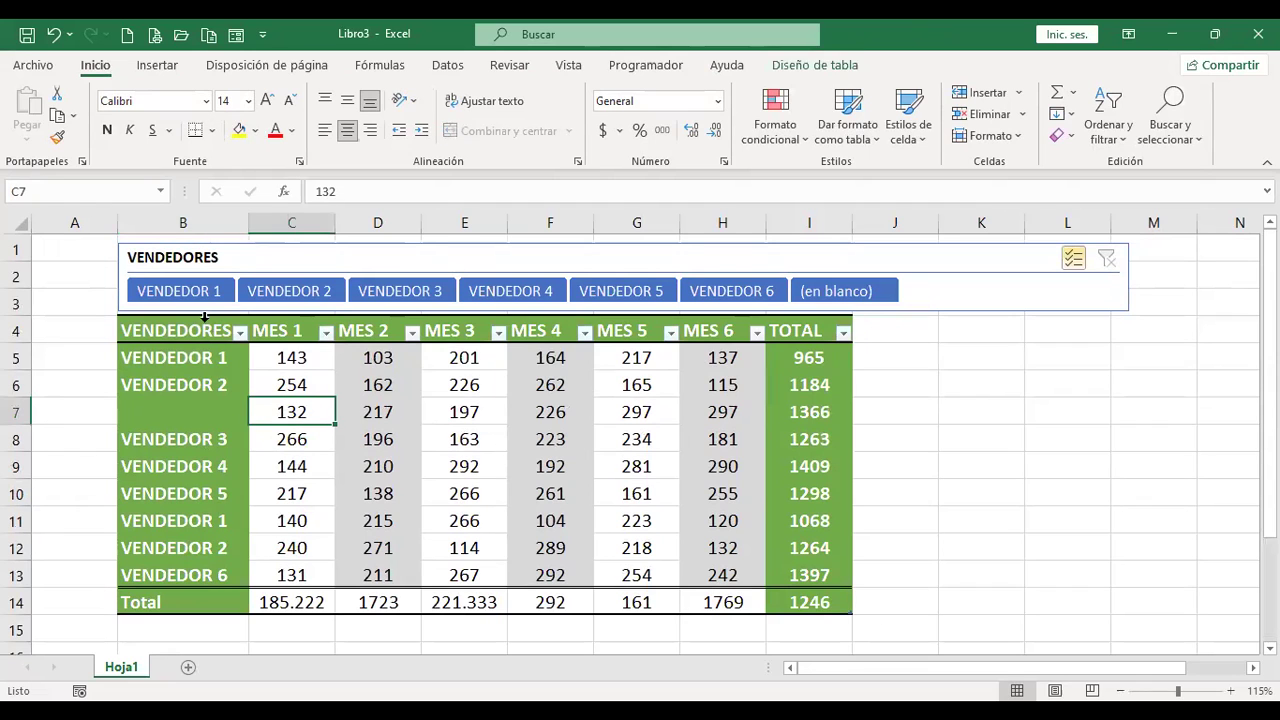
drag(191, 329, 816, 562)
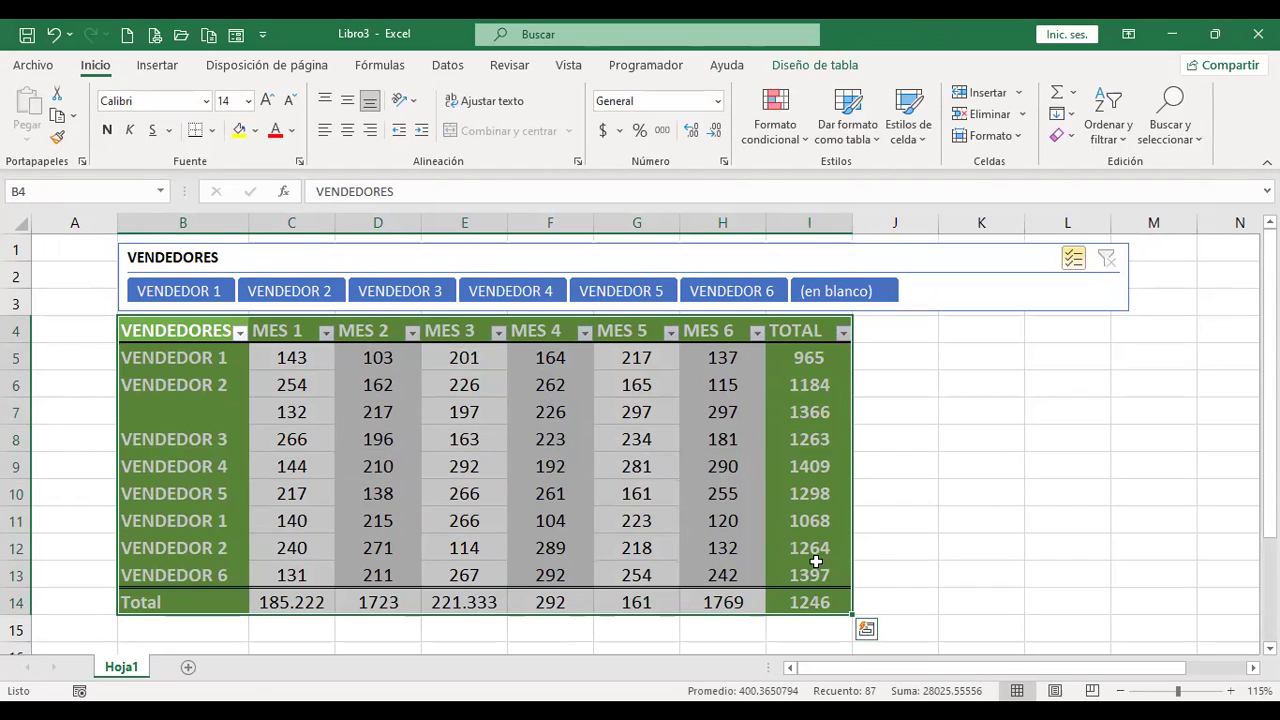
key(ctrl+c)
scroll(474, 491, down, 1)
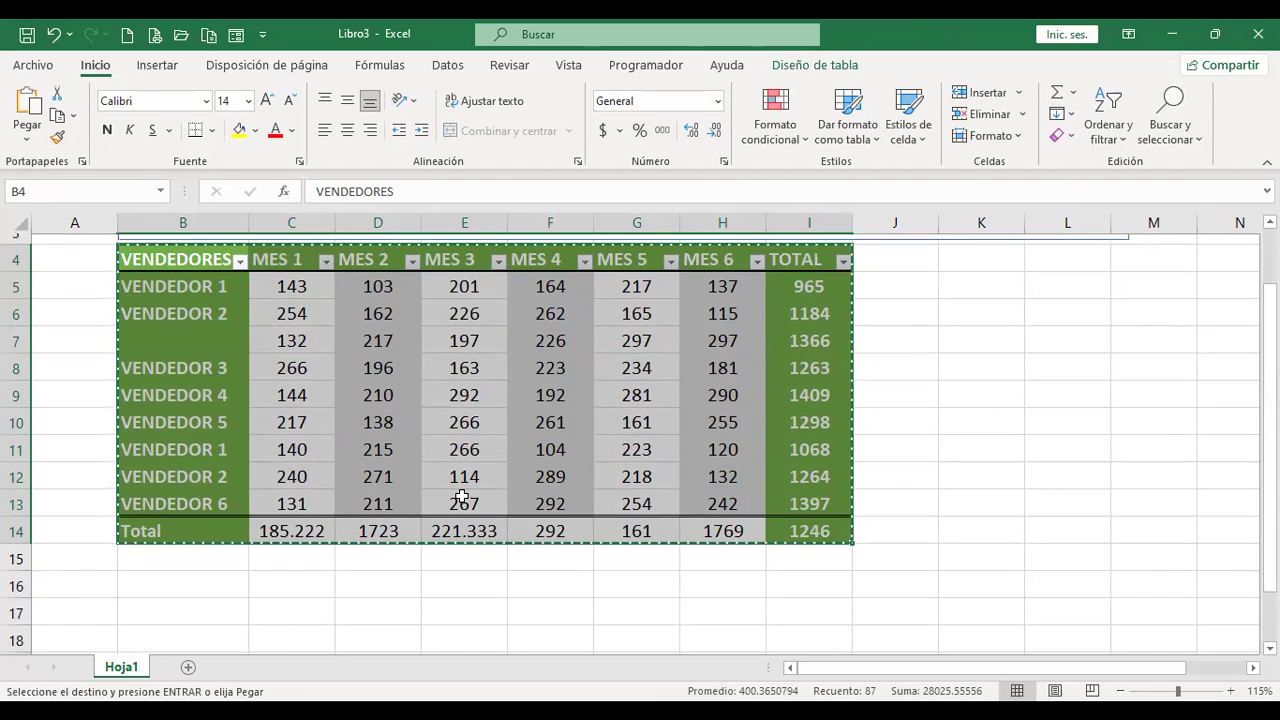
scroll(250, 420, down, 2)
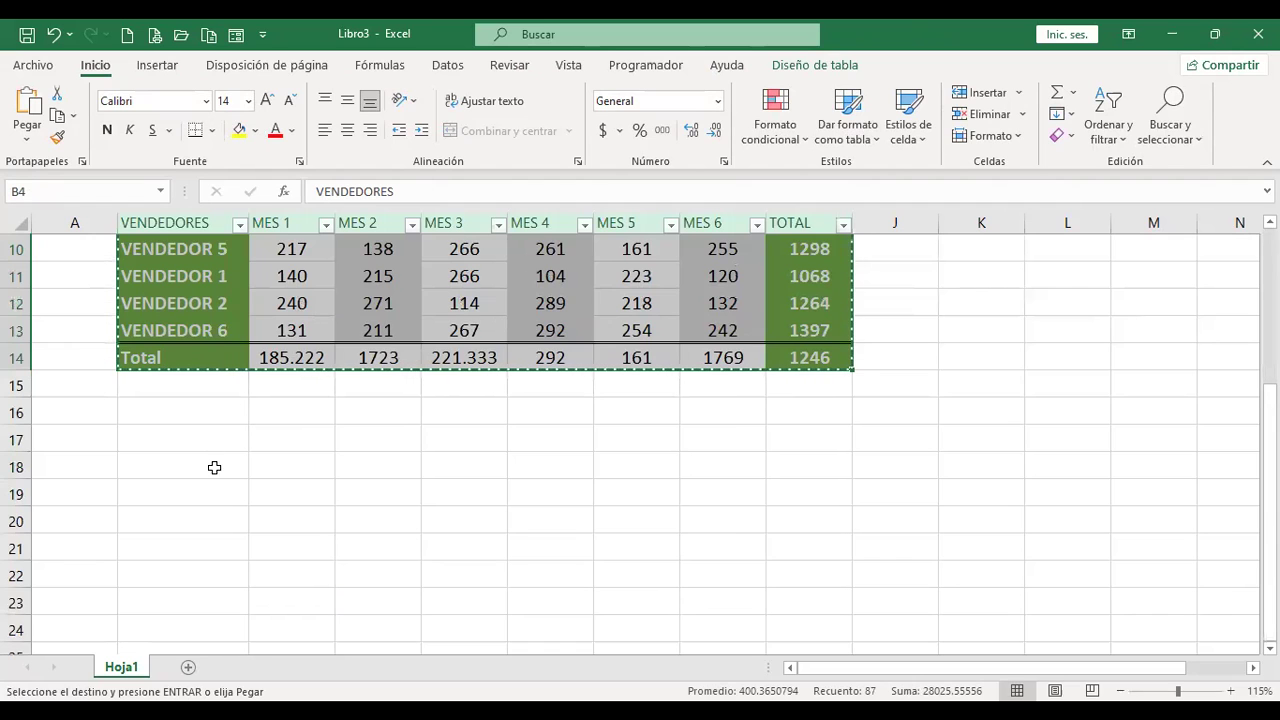
click(214, 467)
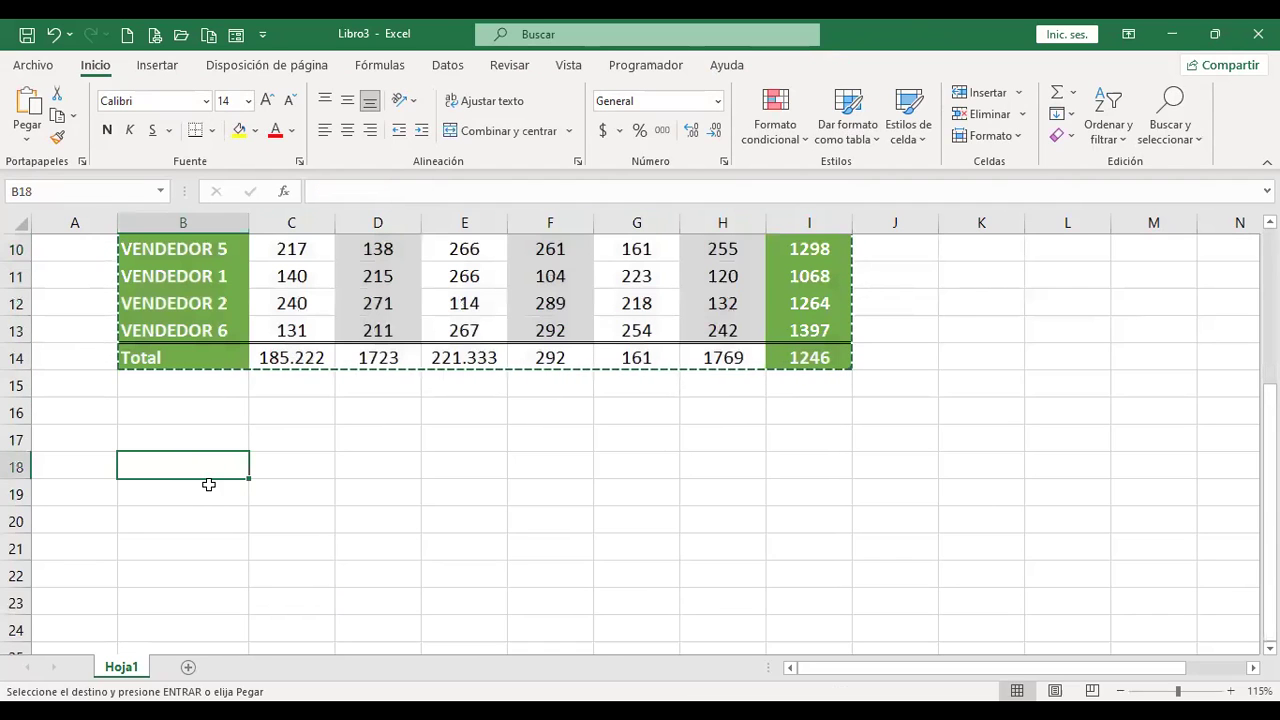
key(ctrl+v)
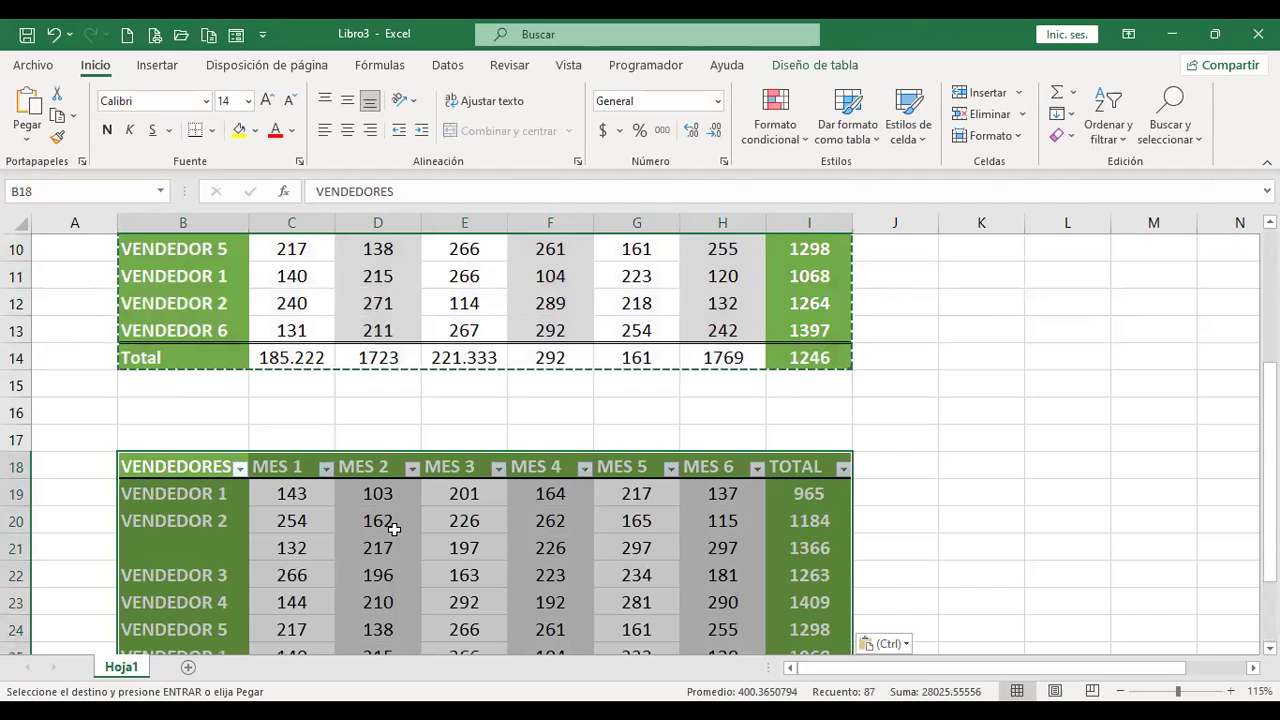
- Compare the table name assigned to the pasted copy with the name of the original table
click(822, 68)
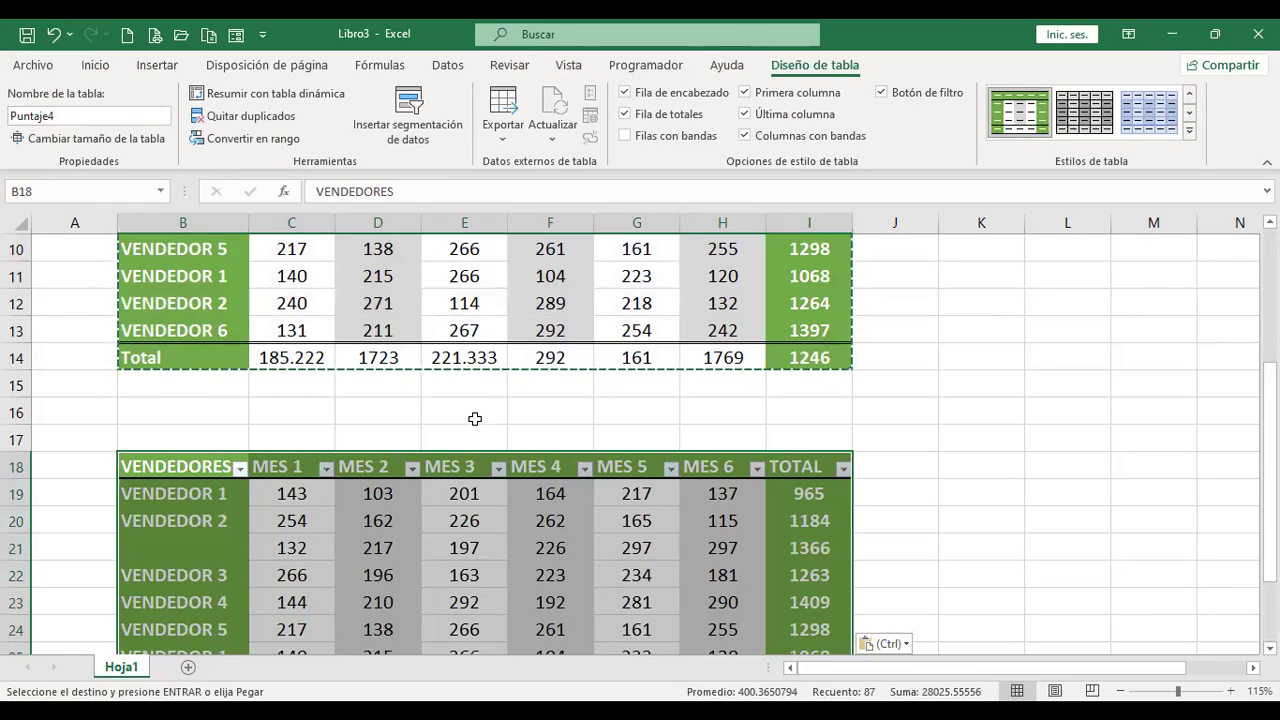
scroll(474, 414, up, 3)
click(484, 368)
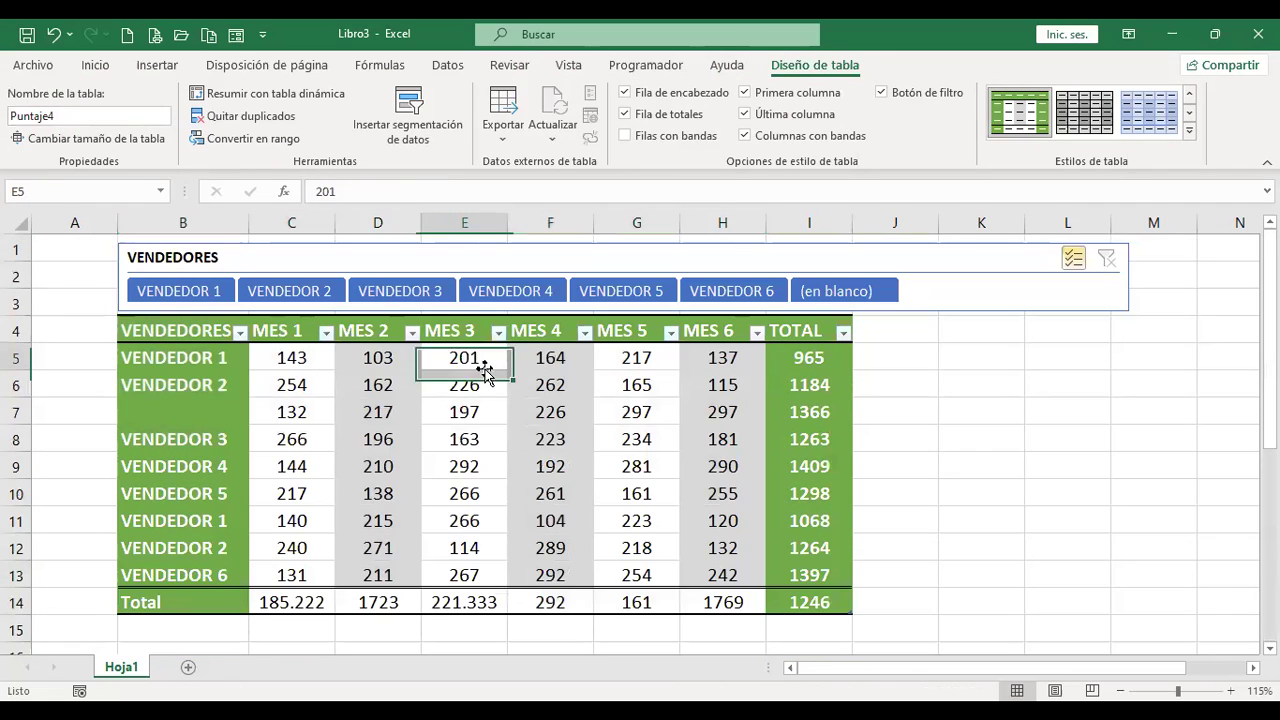
click(60, 117)
key(BackSpace)
key(Return)
scroll(435, 536, down, 2)
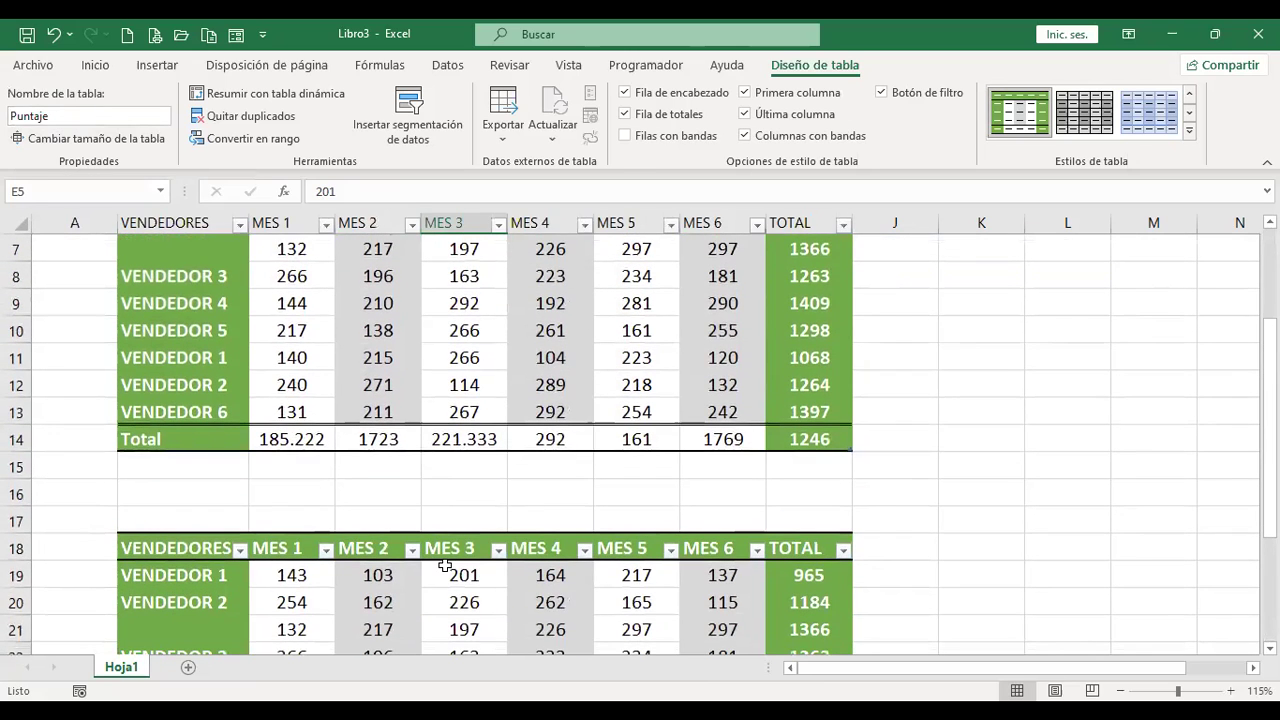
click(445, 566)
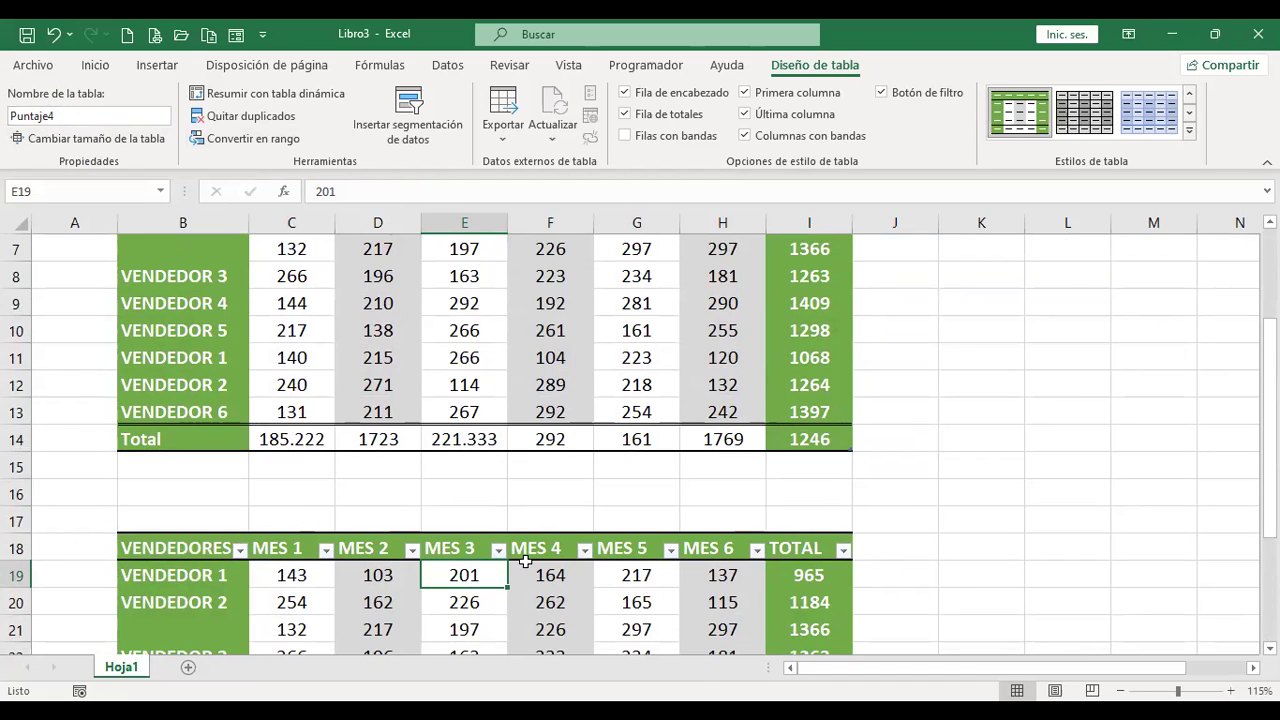
scroll(575, 522, up, 2)
click(472, 389)
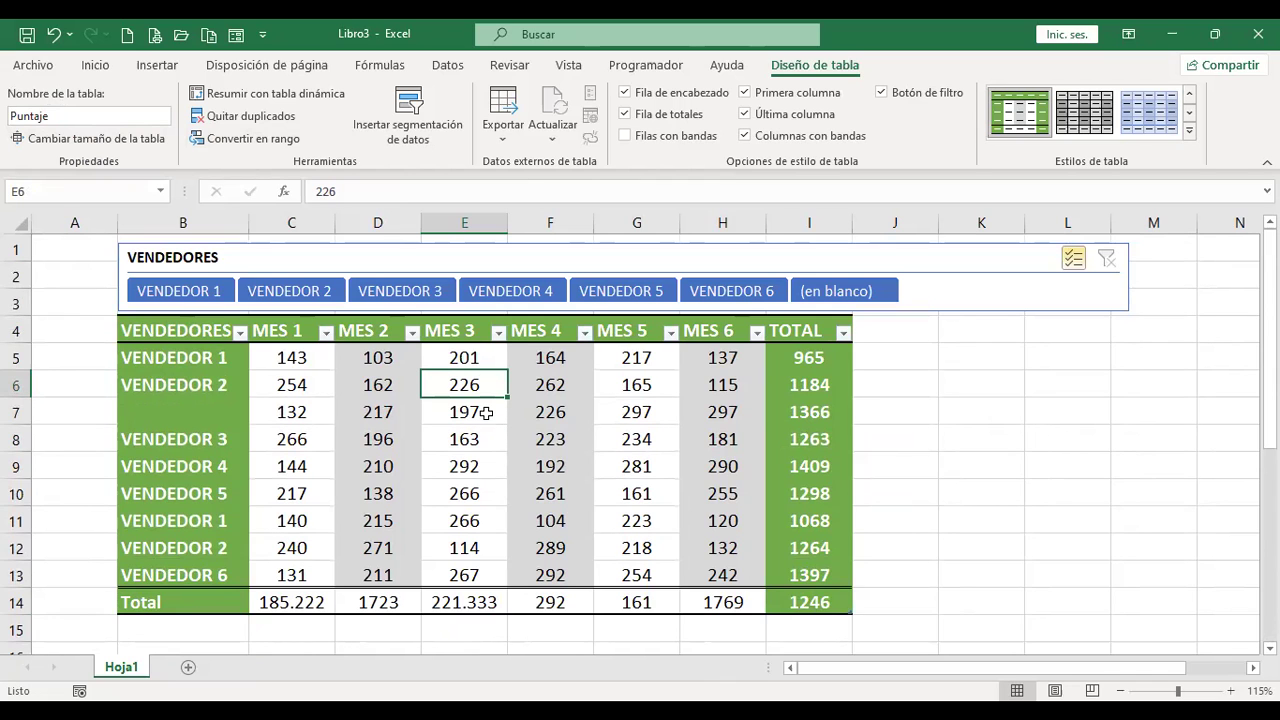
scroll(427, 317, down, 4)
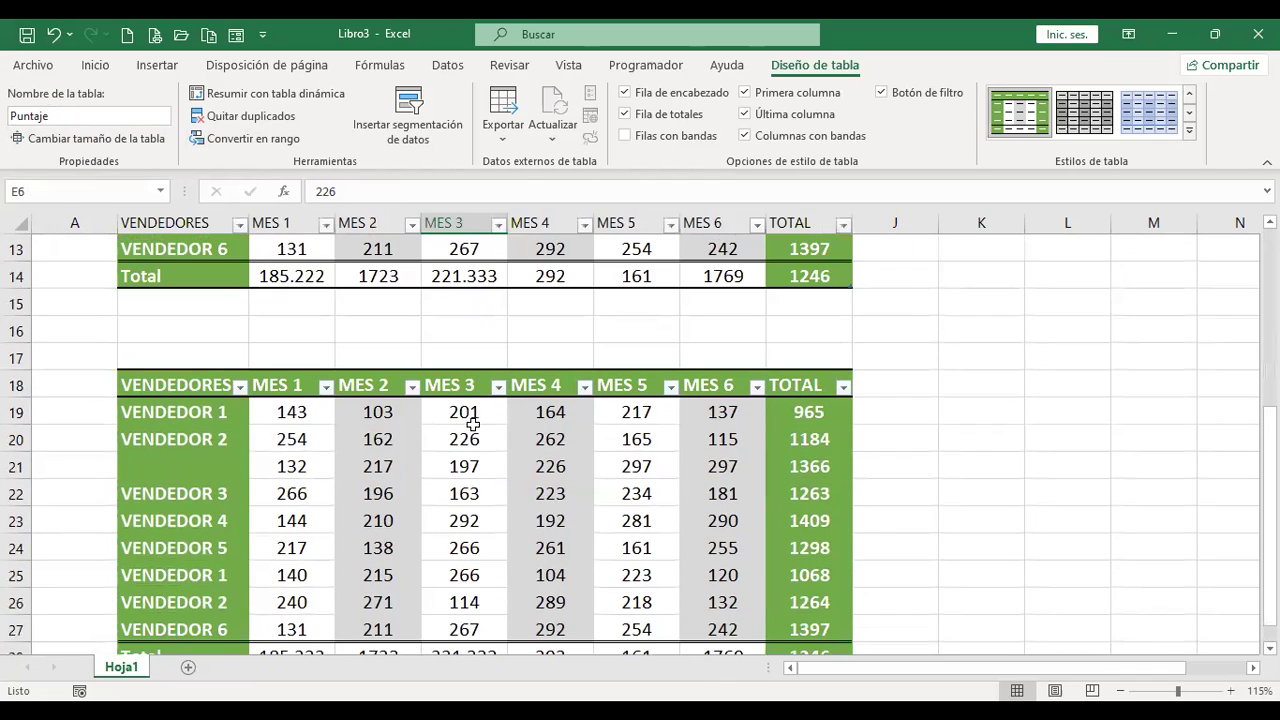
- Convert the copied table that starts at B18 into a normal range
click(472, 439)
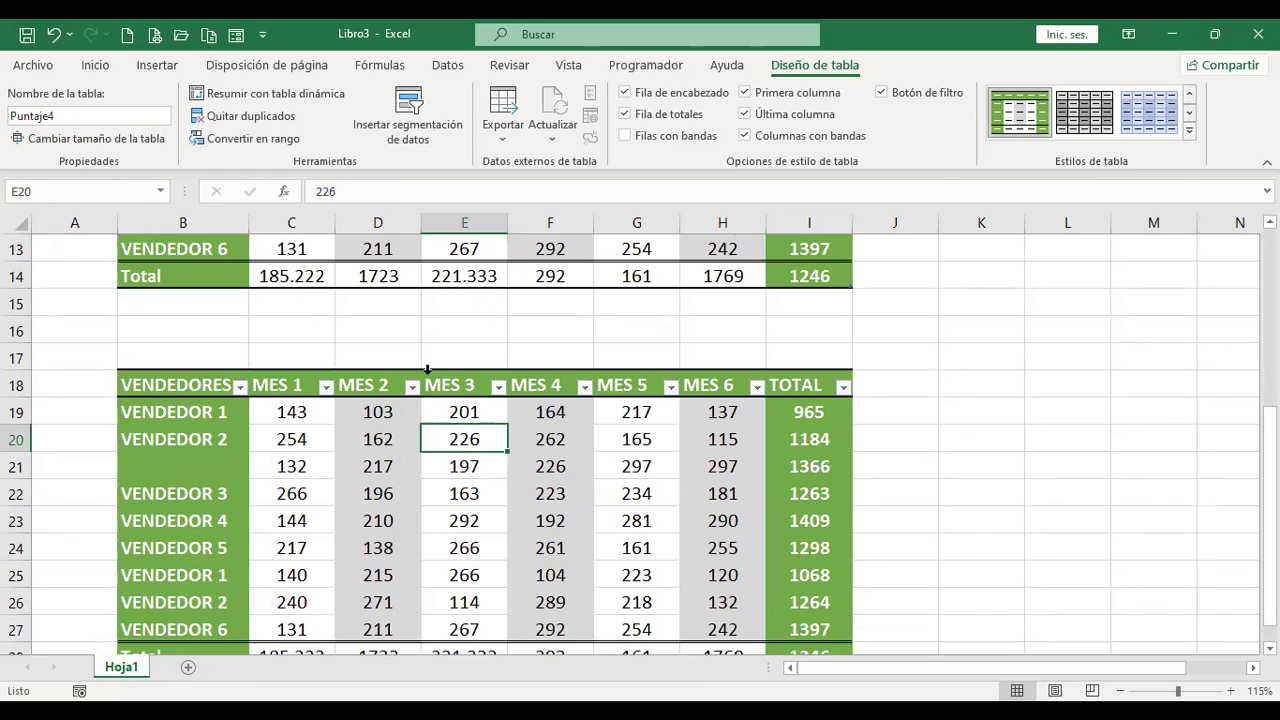
click(285, 139)
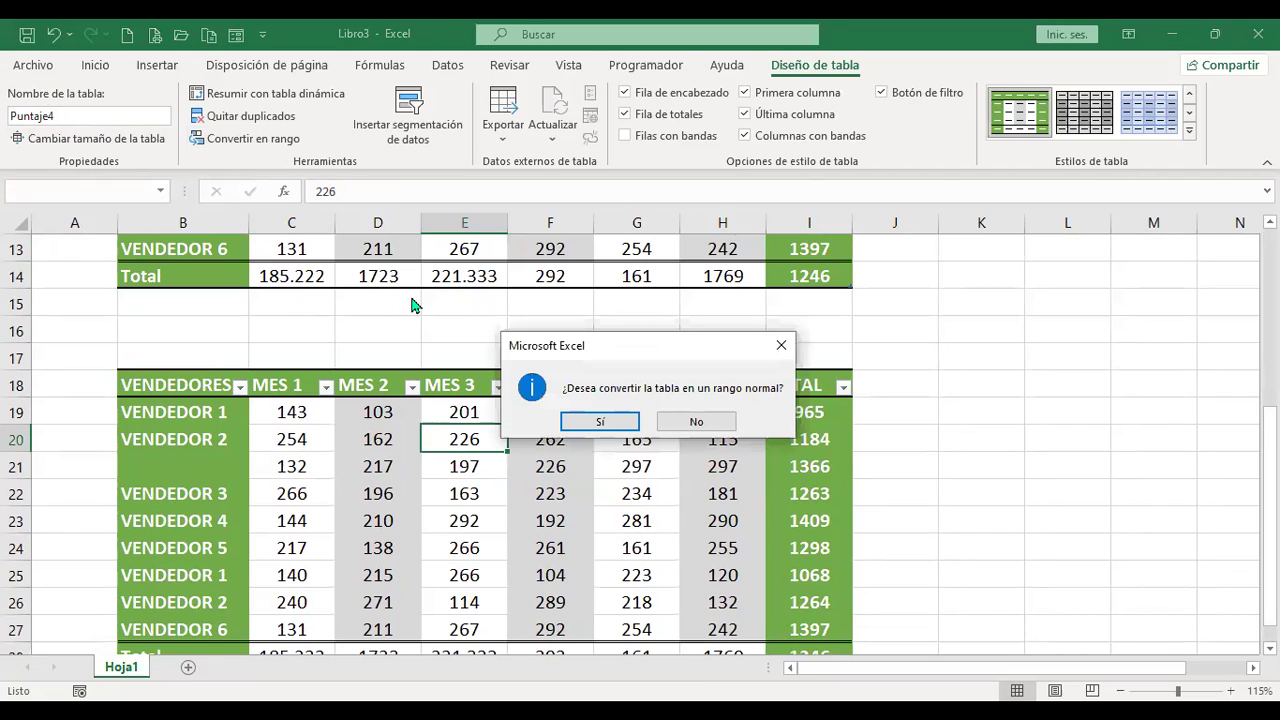
click(630, 425)
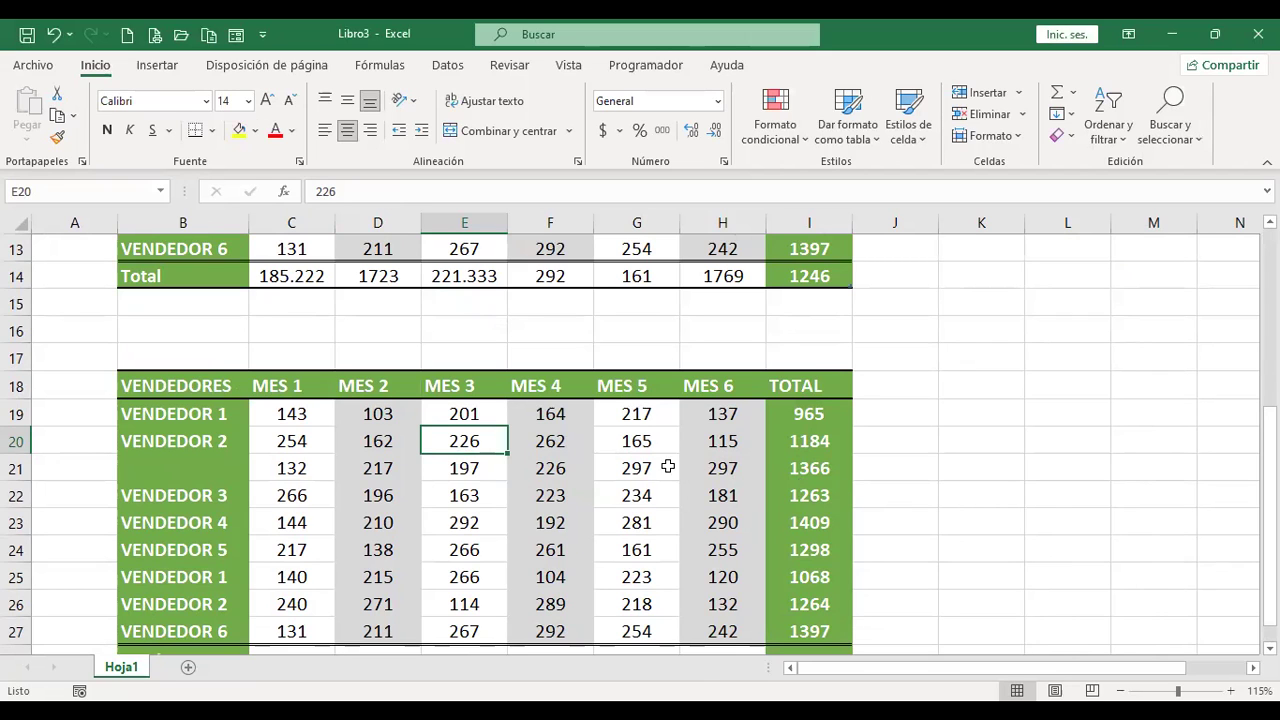
- Examine the converted range and the formulas in its total row cells G28 and I28
scroll(686, 482, up, 1)
click(928, 527)
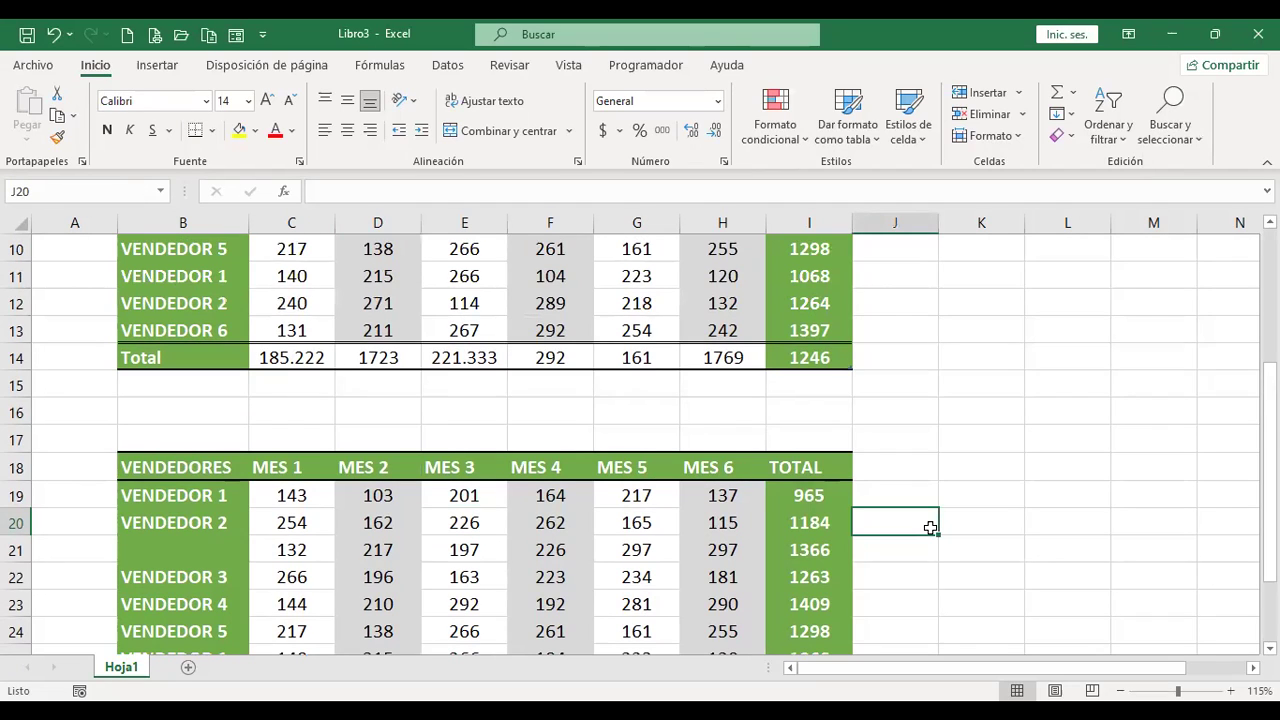
scroll(737, 503, down, 4)
click(637, 416)
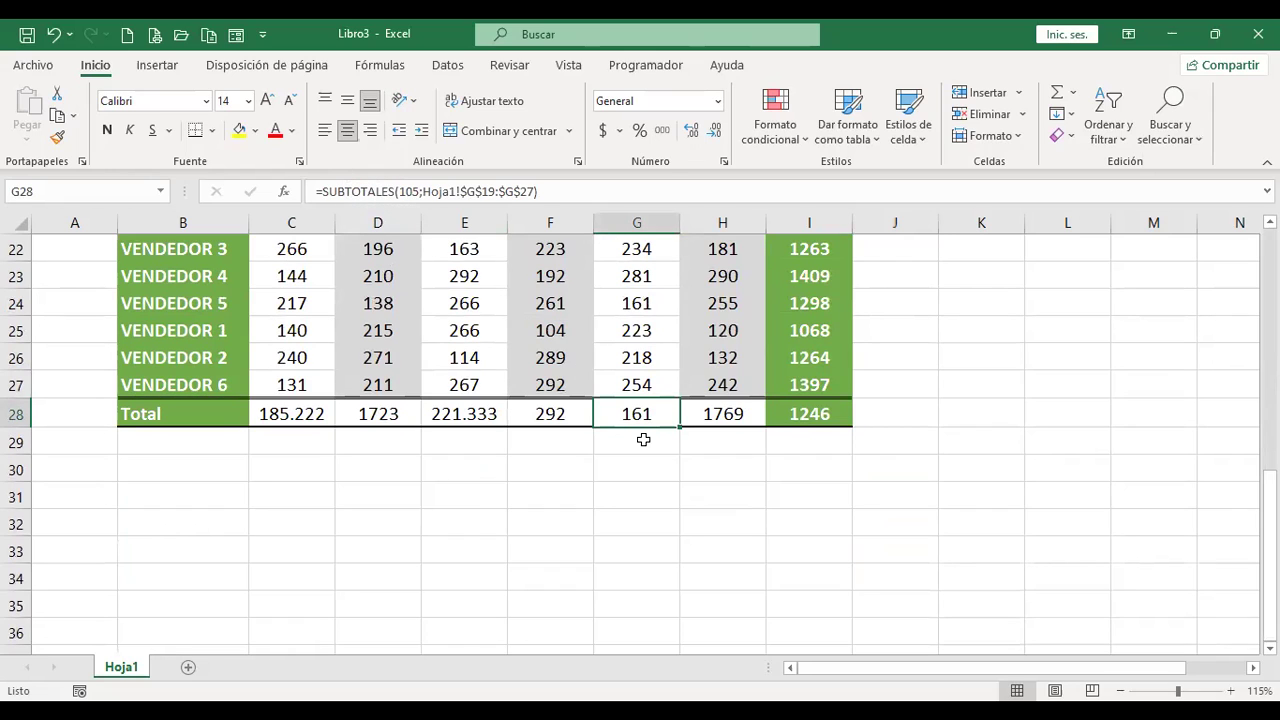
click(818, 414)
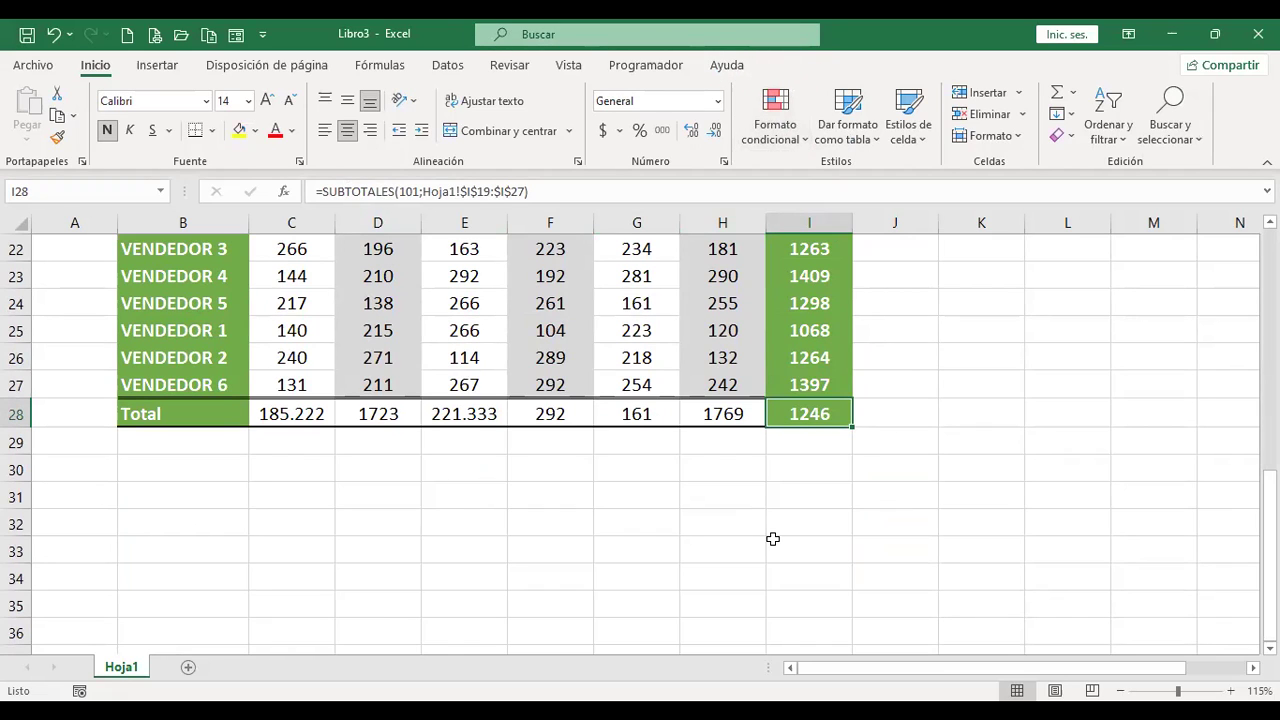
scroll(771, 537, up, 5)
scroll(773, 538, up, 2)
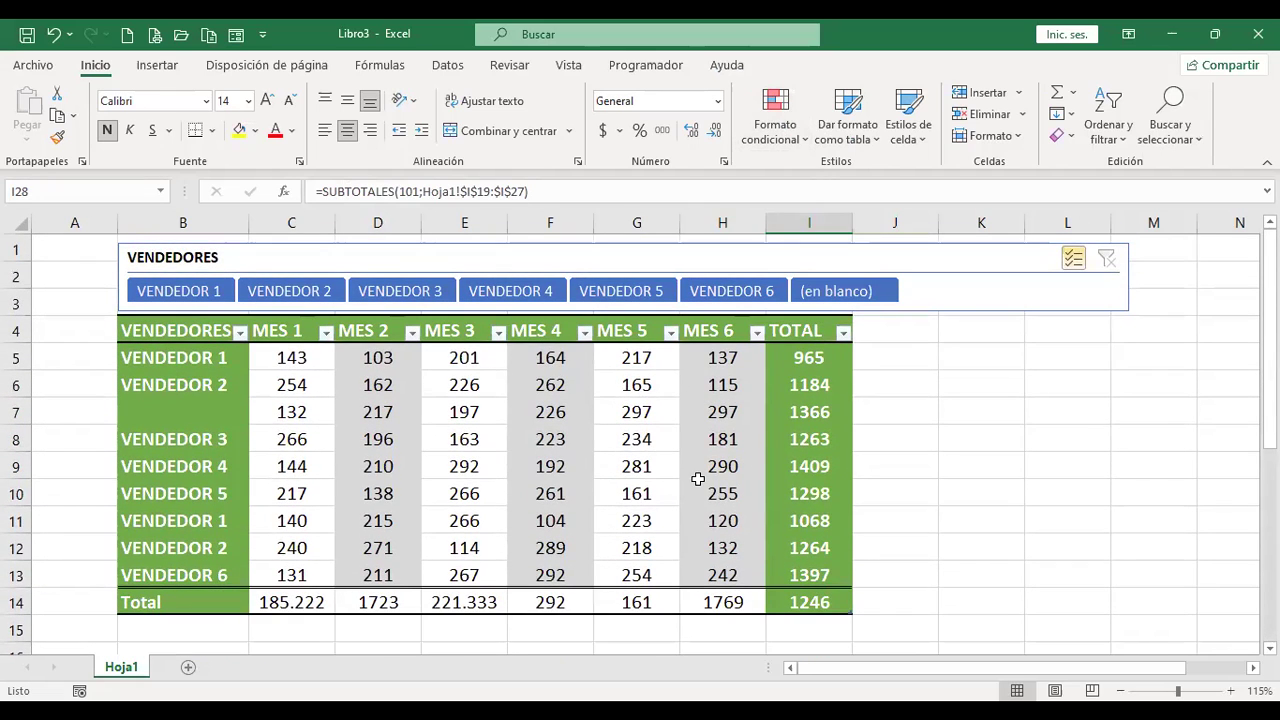
- Delete only the MES 1 table column from the upper table, leaving the rest of the sheet column in place
click(306, 355)
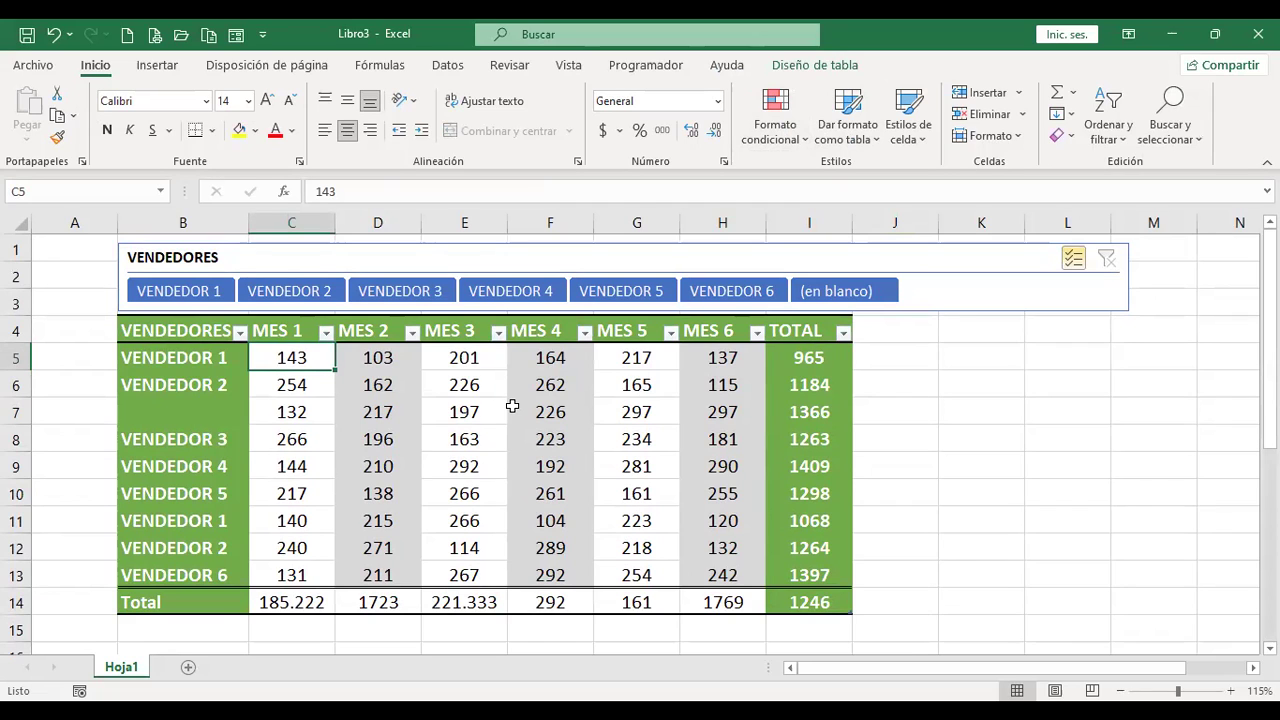
scroll(300, 374, down, 4)
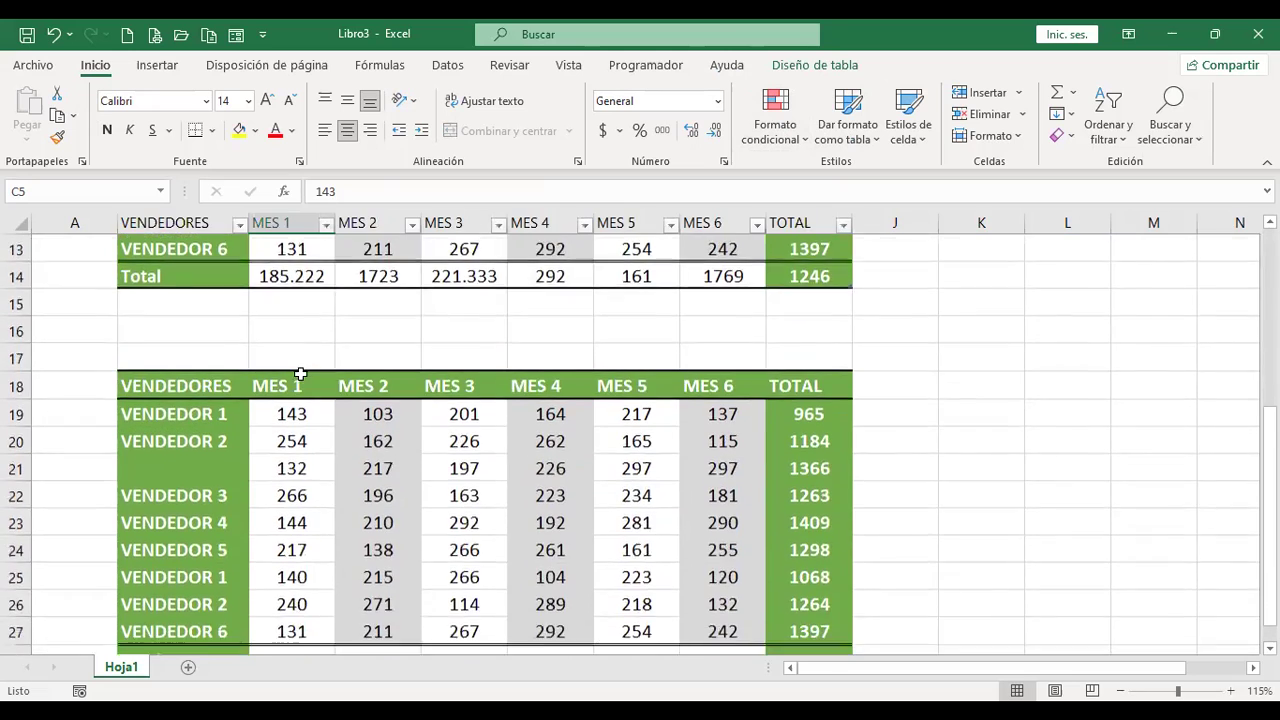
scroll(290, 385, down, 2)
scroll(276, 411, up, 6)
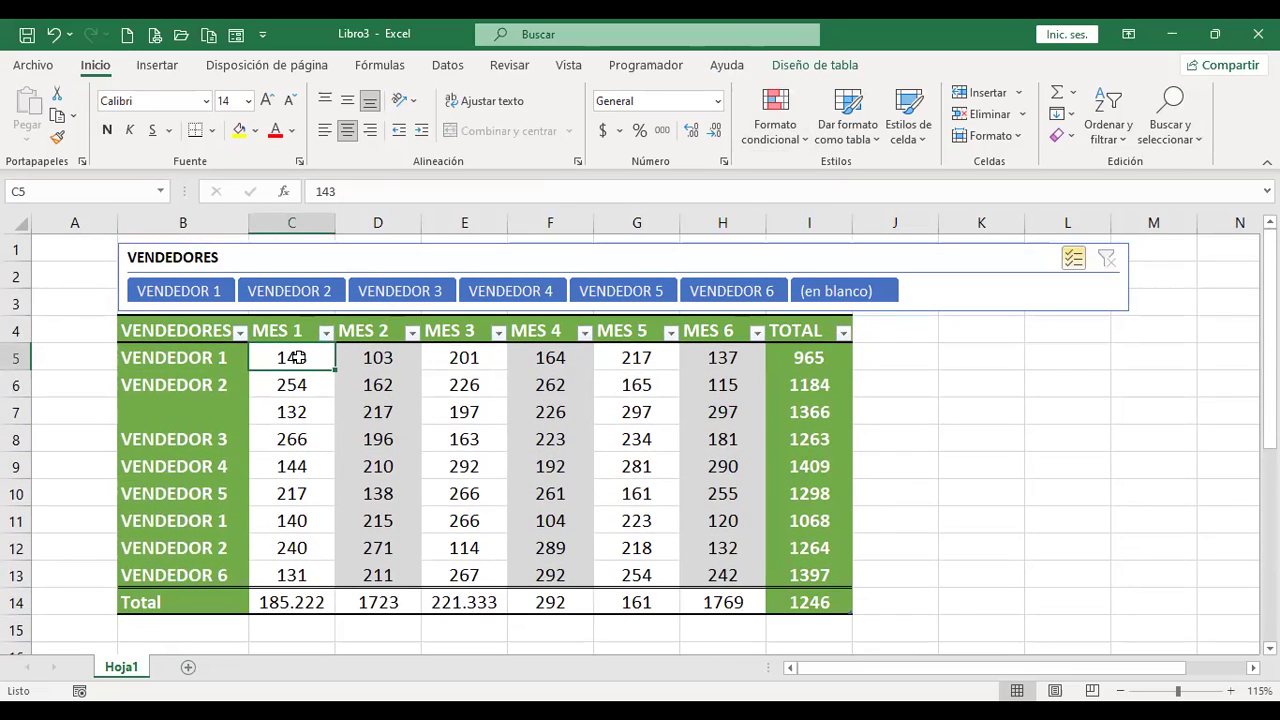
right_click(350, 390)
mouse_move(350, 390)
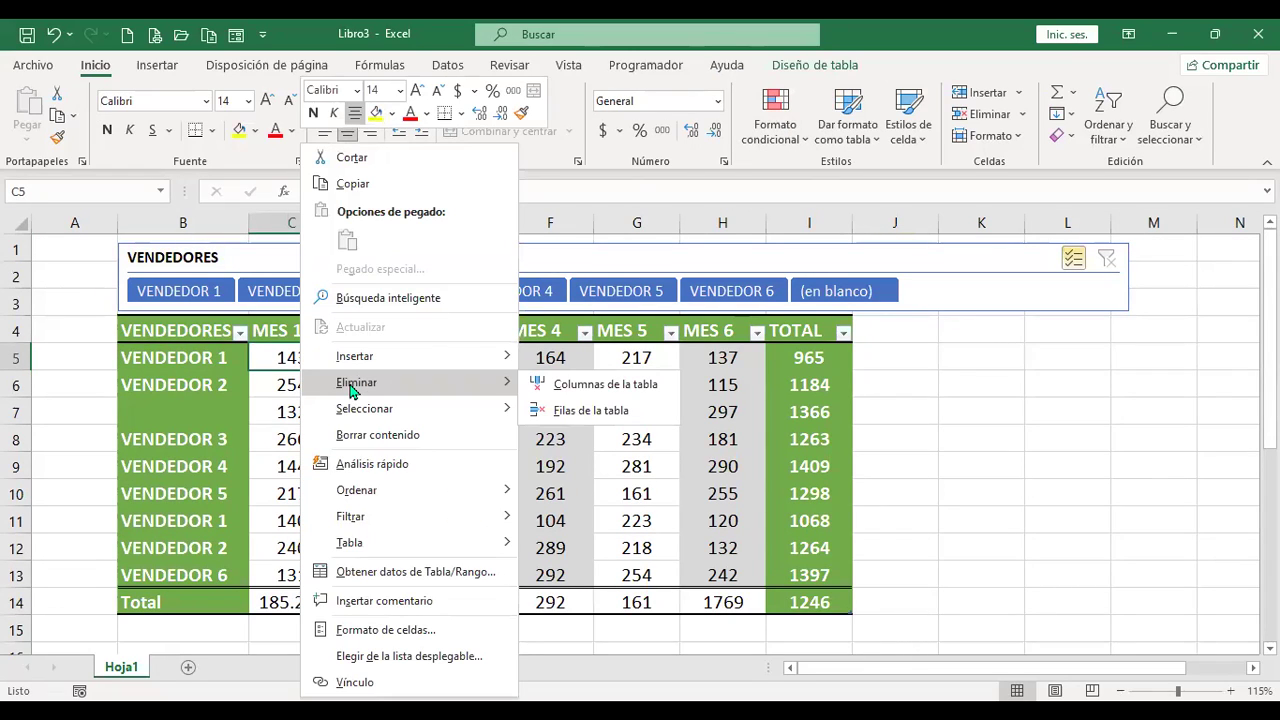
click(633, 395)
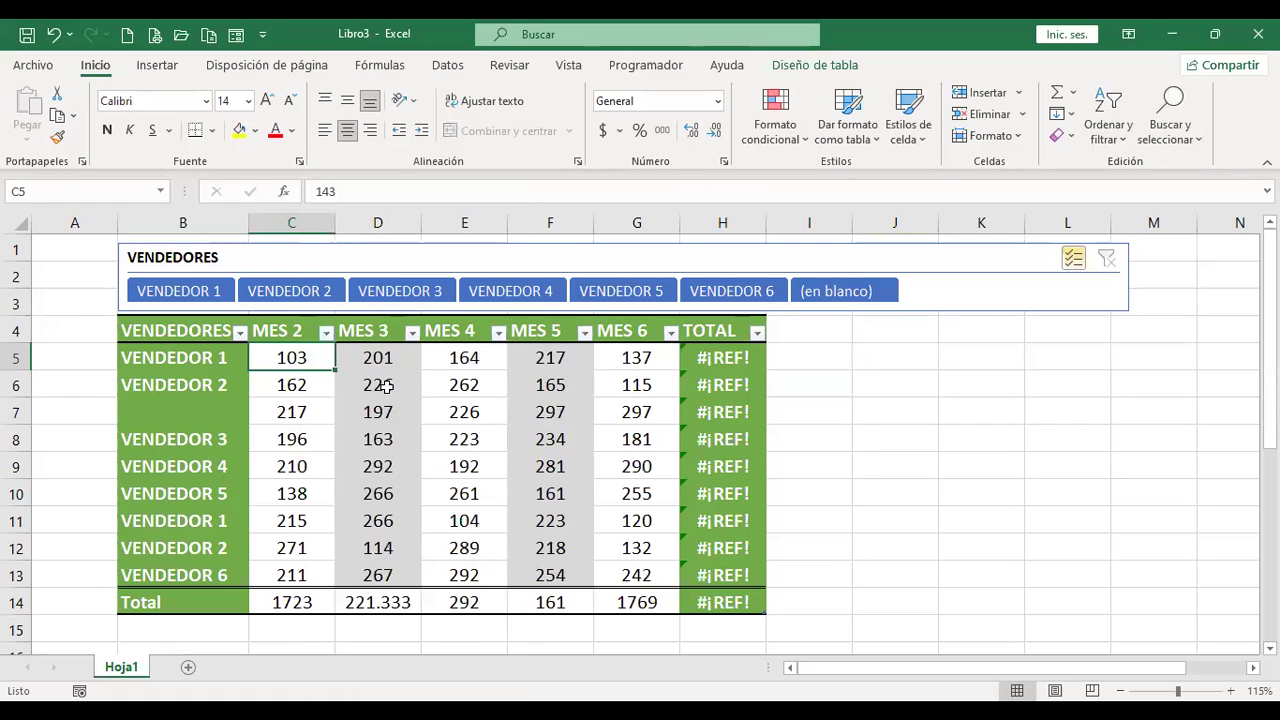
- Check the MES 1 data in the copied range below the table, and undo the MES 1 table column deletion
click(291, 411)
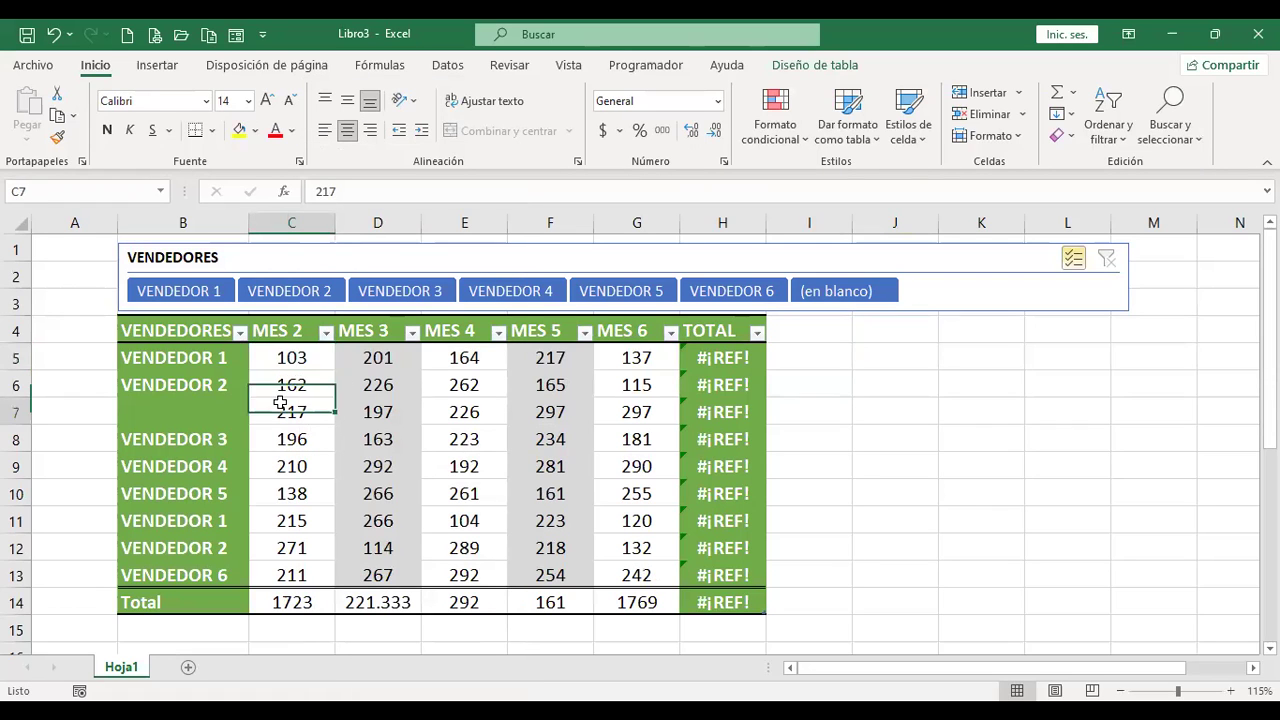
scroll(300, 415, down, 4)
click(312, 414)
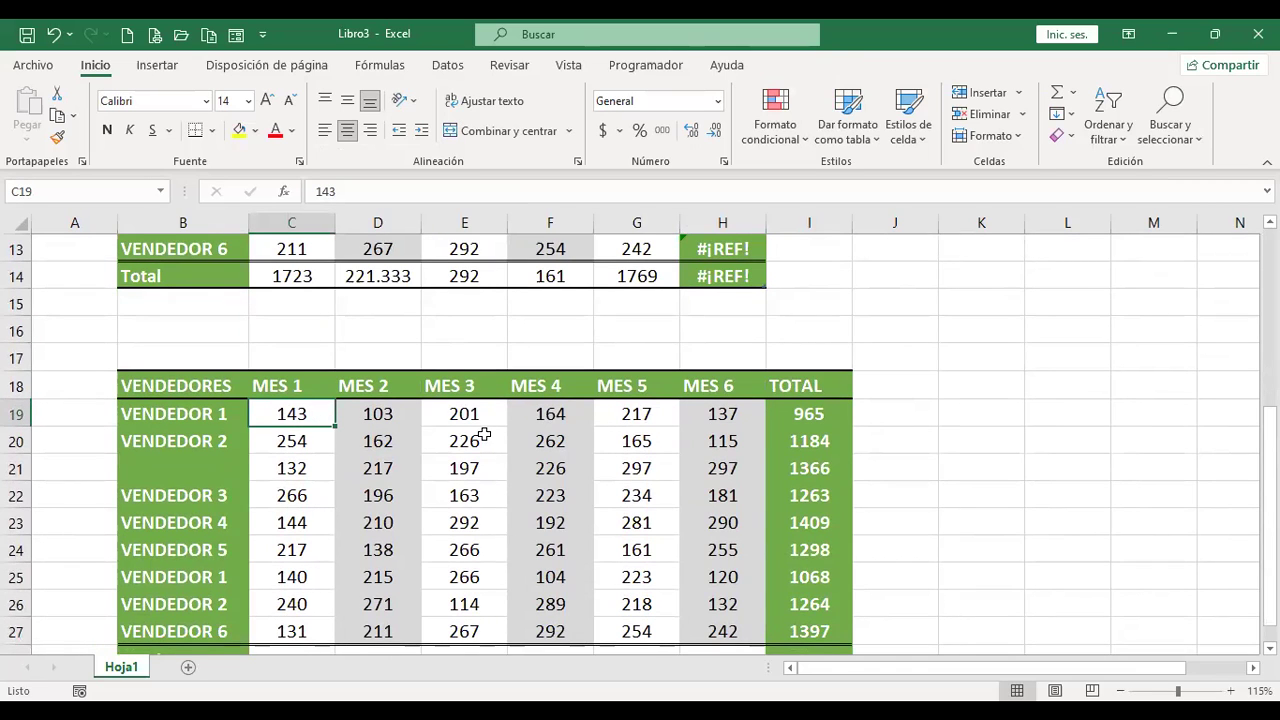
scroll(483, 437, up, 3)
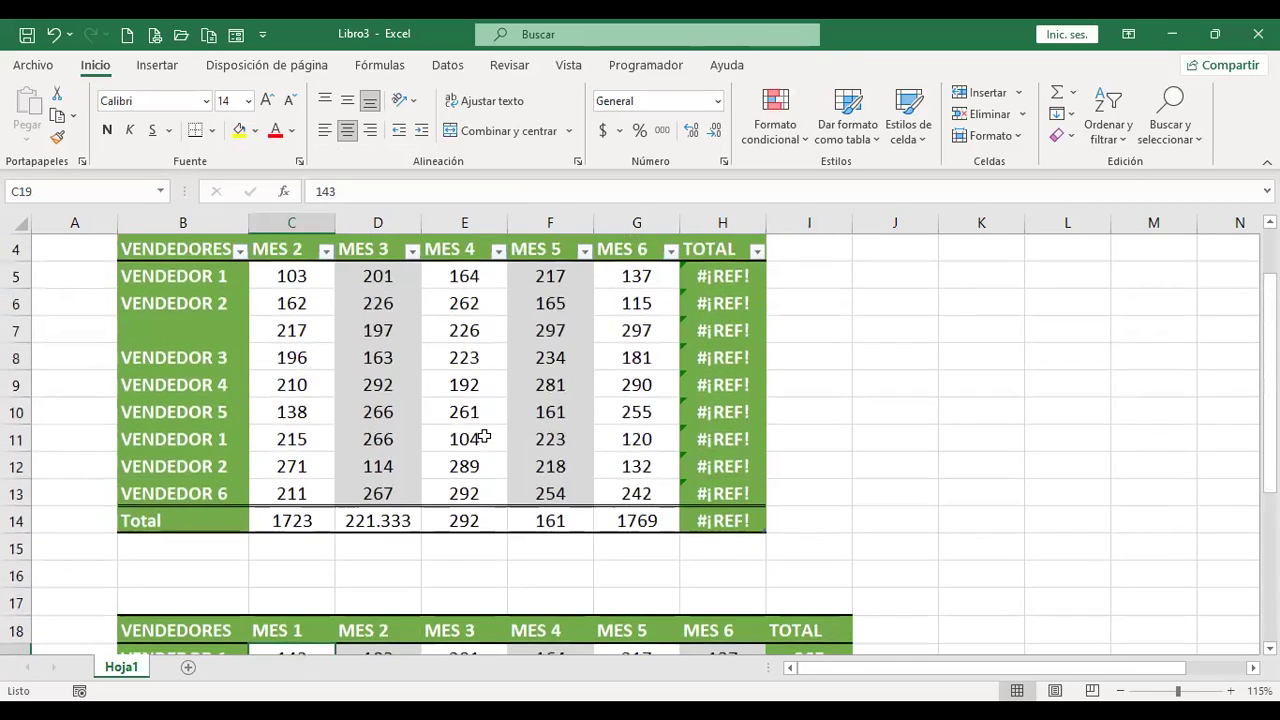
key(ctrl+z)
key(ctrl+z)
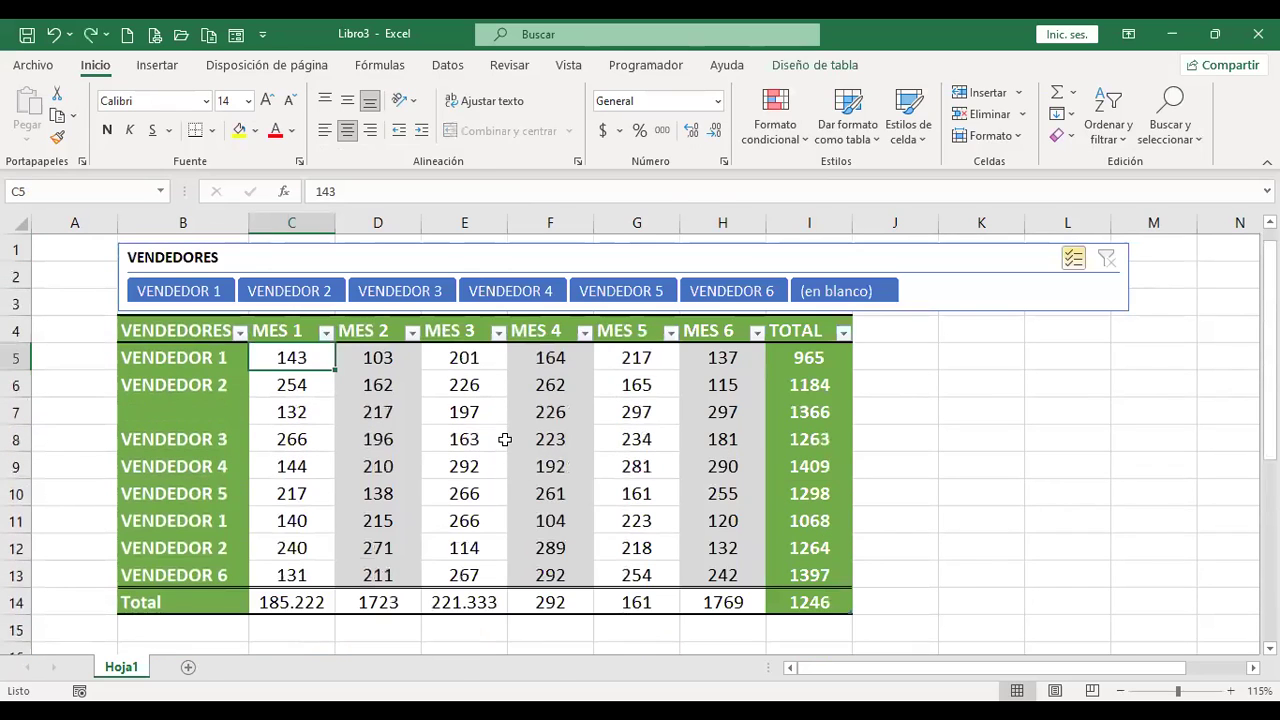
- Compare the MES 3, MES 5 and MES 6 columns of the upper table with the matching columns of the range below
click(945, 417)
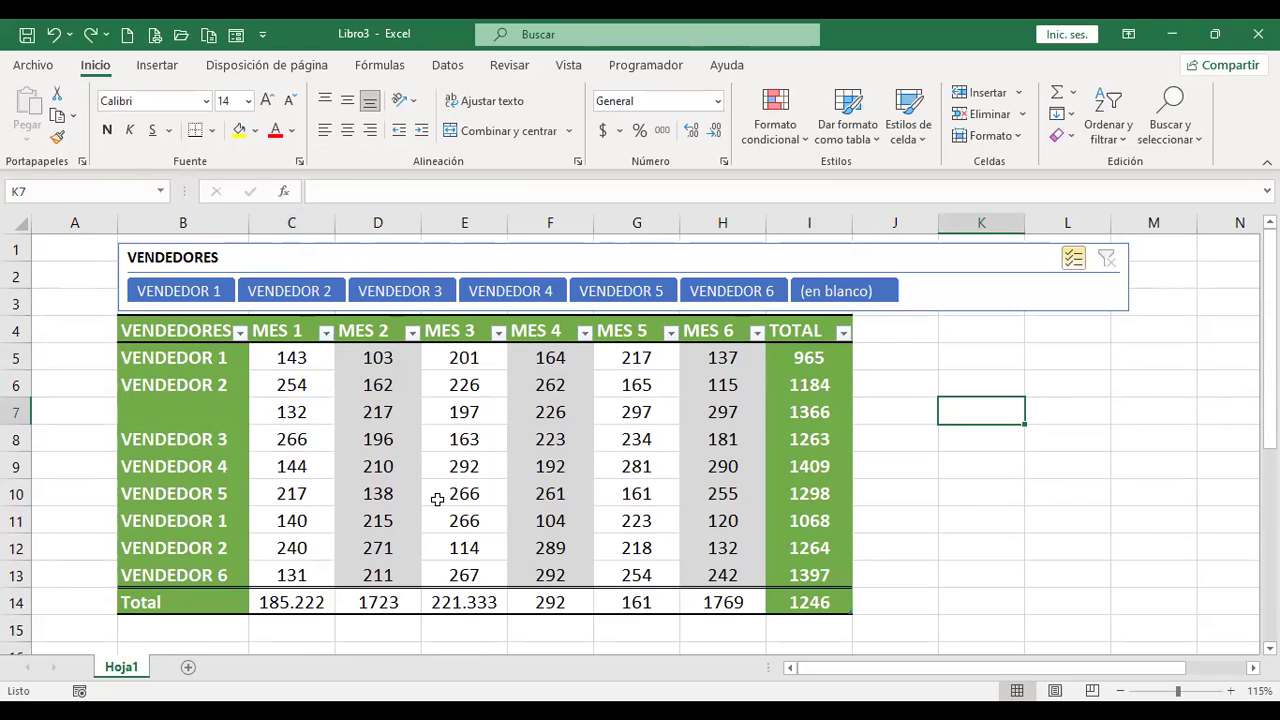
scroll(440, 480, down, 8)
scroll(431, 467, up, 18)
click(463, 402)
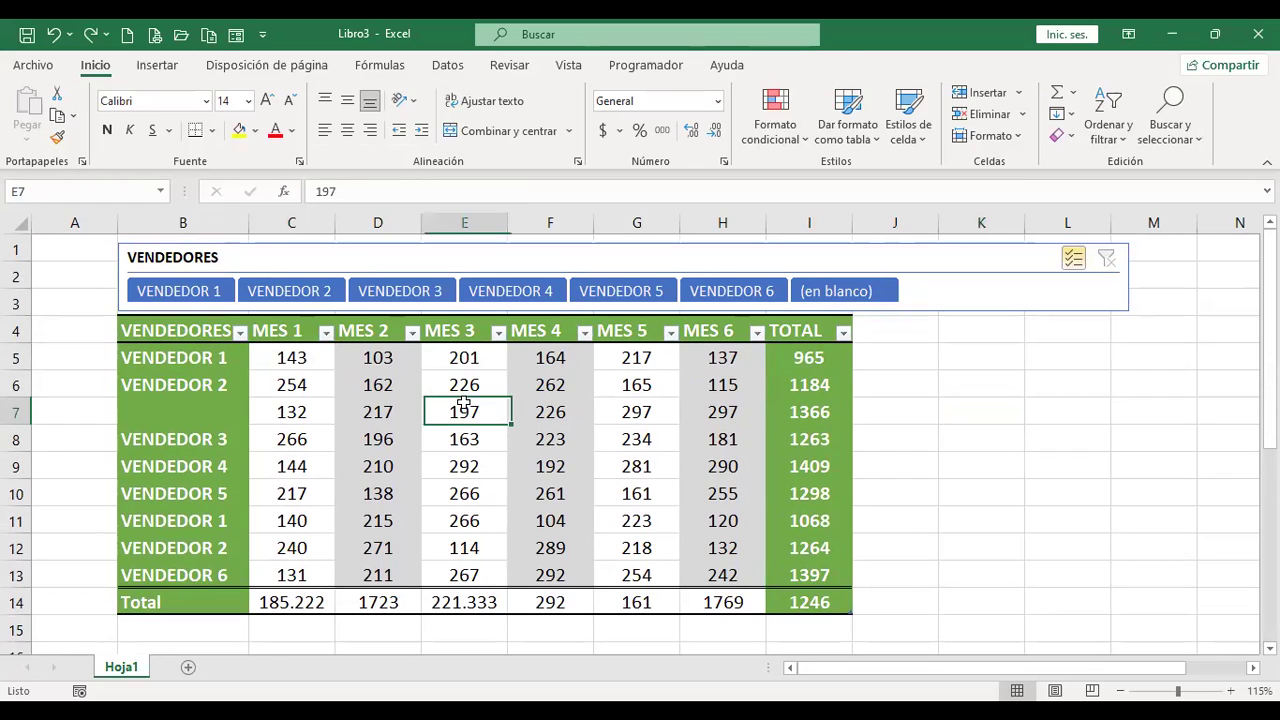
scroll(470, 403, down, 3)
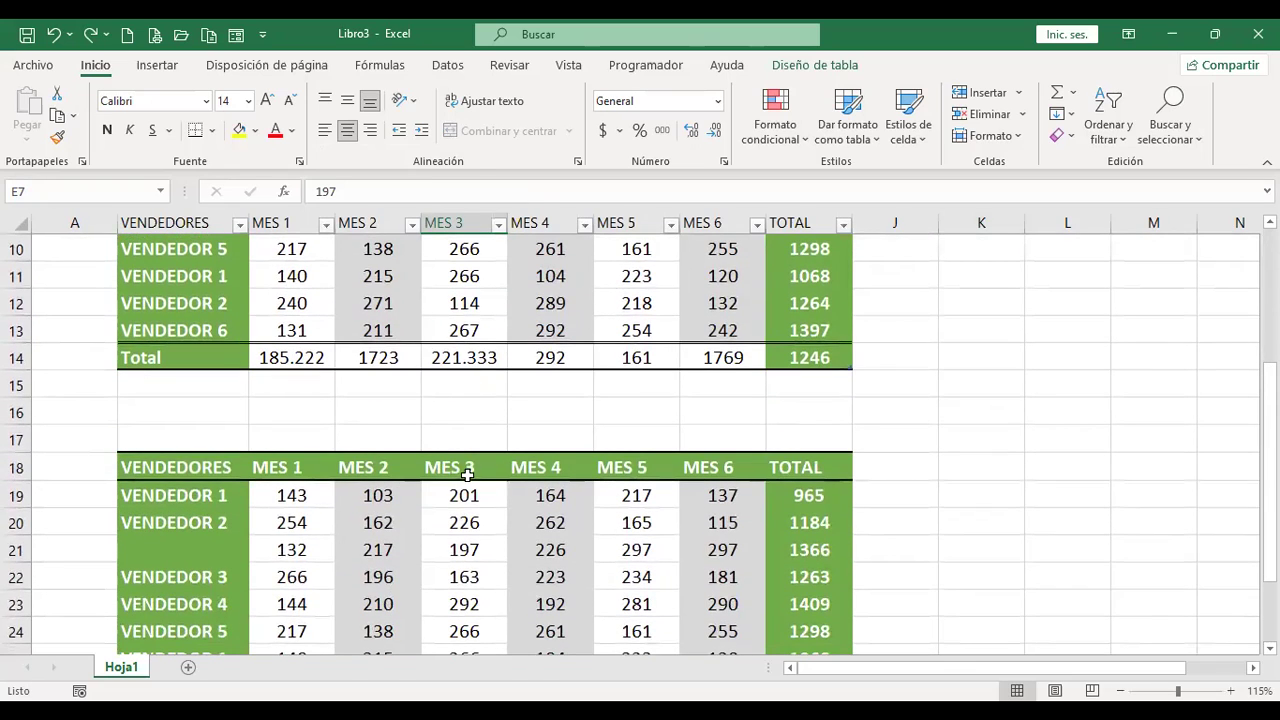
click(482, 469)
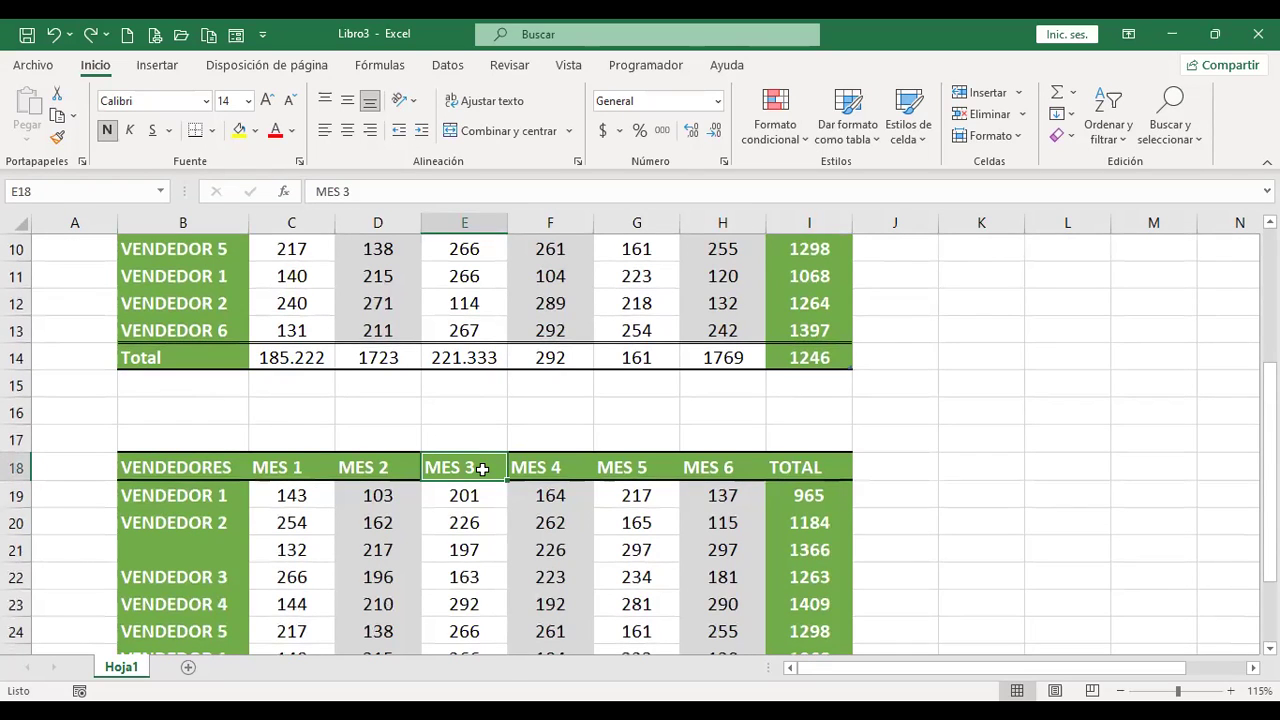
scroll(482, 469, up, 3)
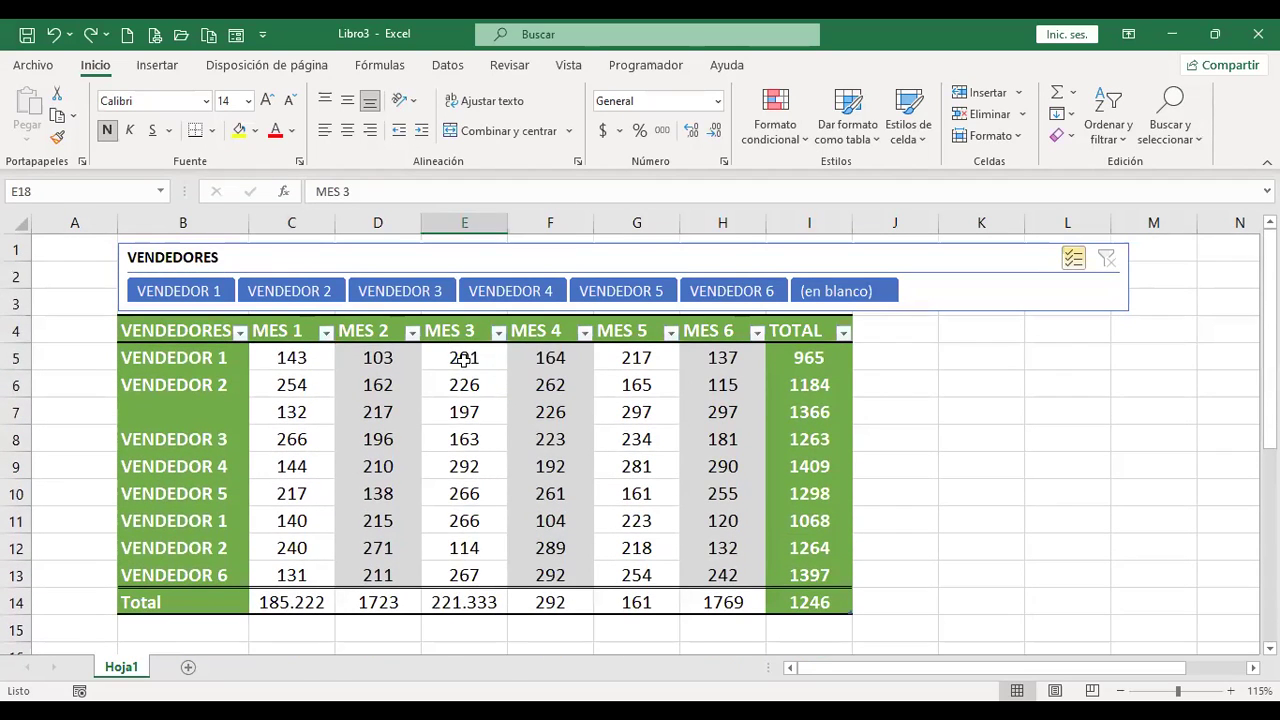
click(466, 357)
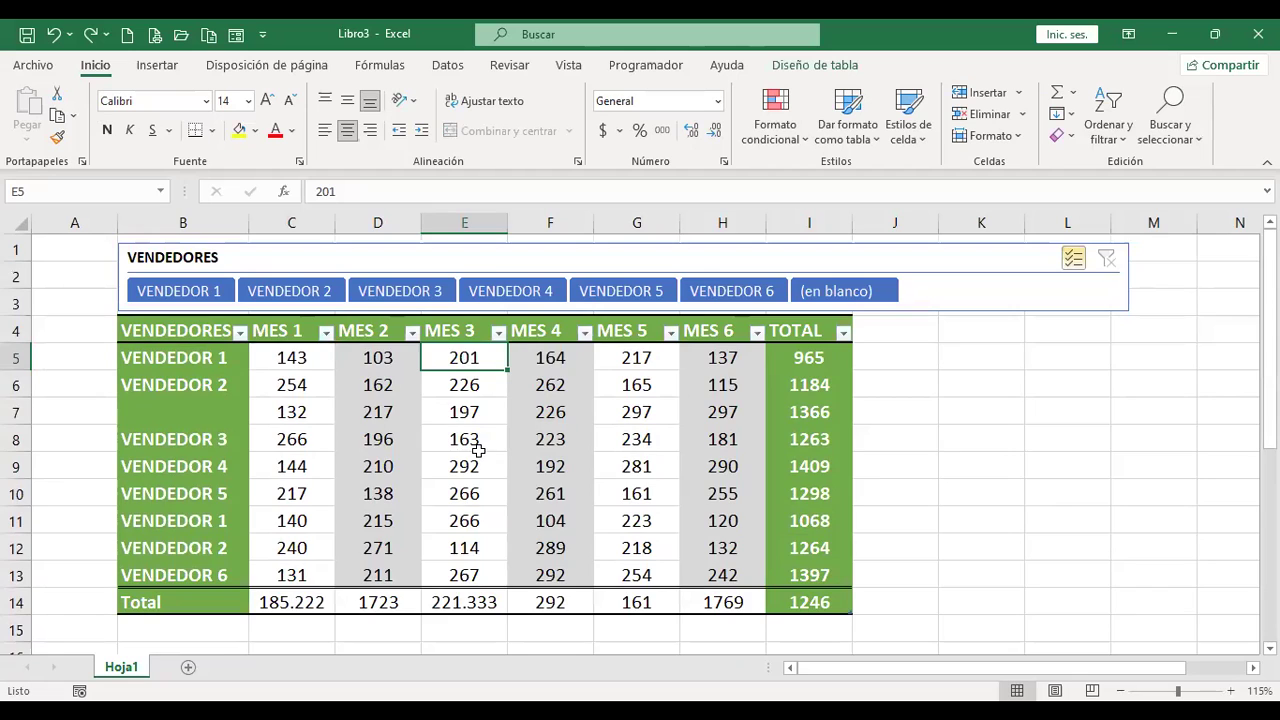
scroll(480, 455, down, 3)
click(661, 465)
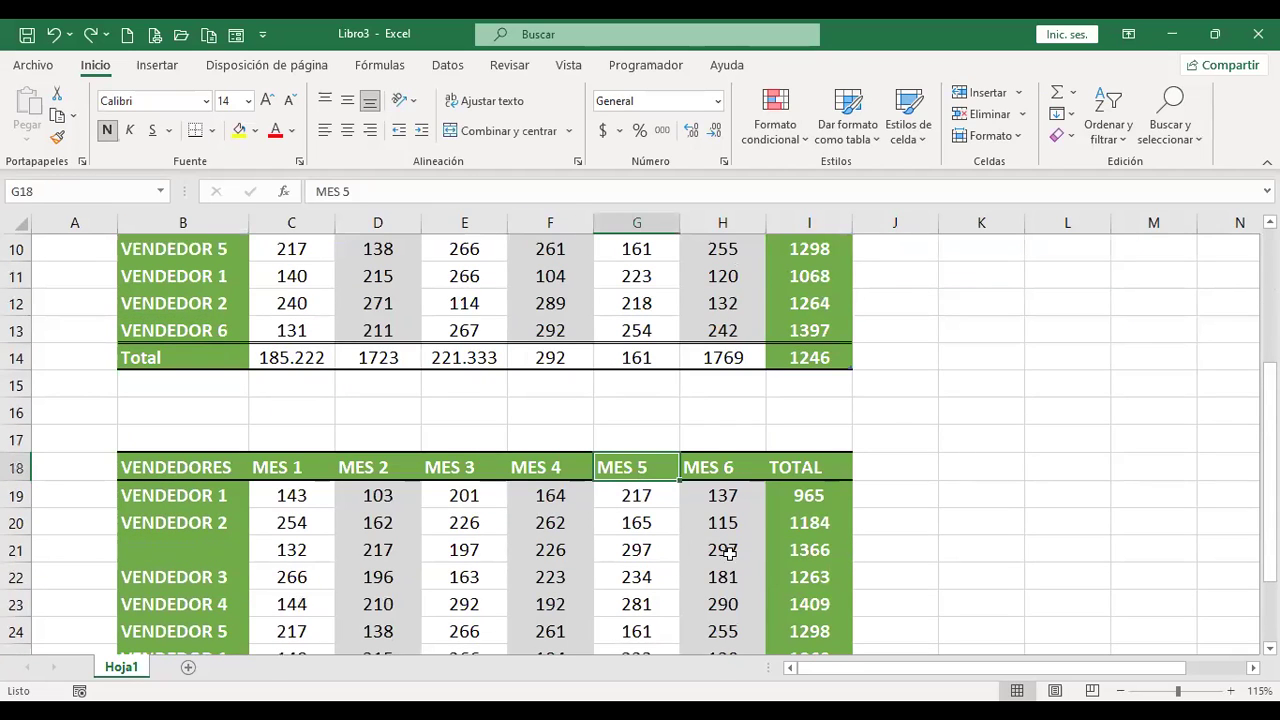
scroll(716, 534, up, 3)
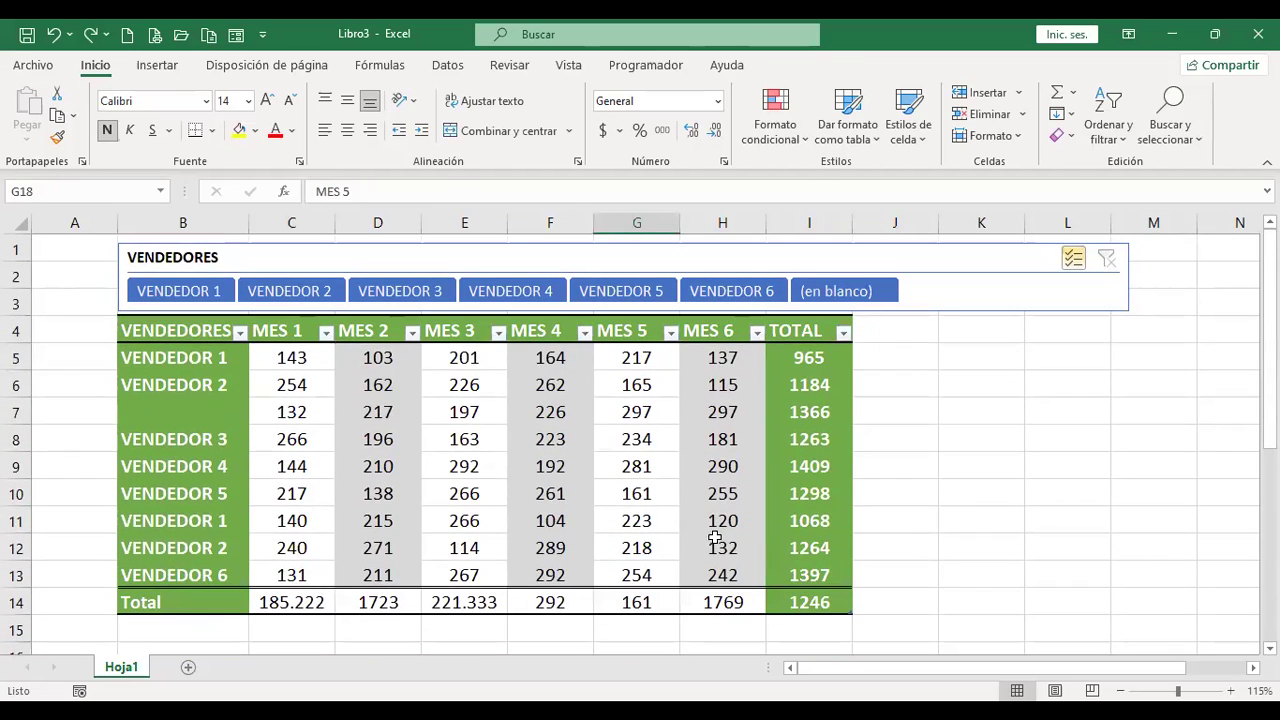
click(720, 360)
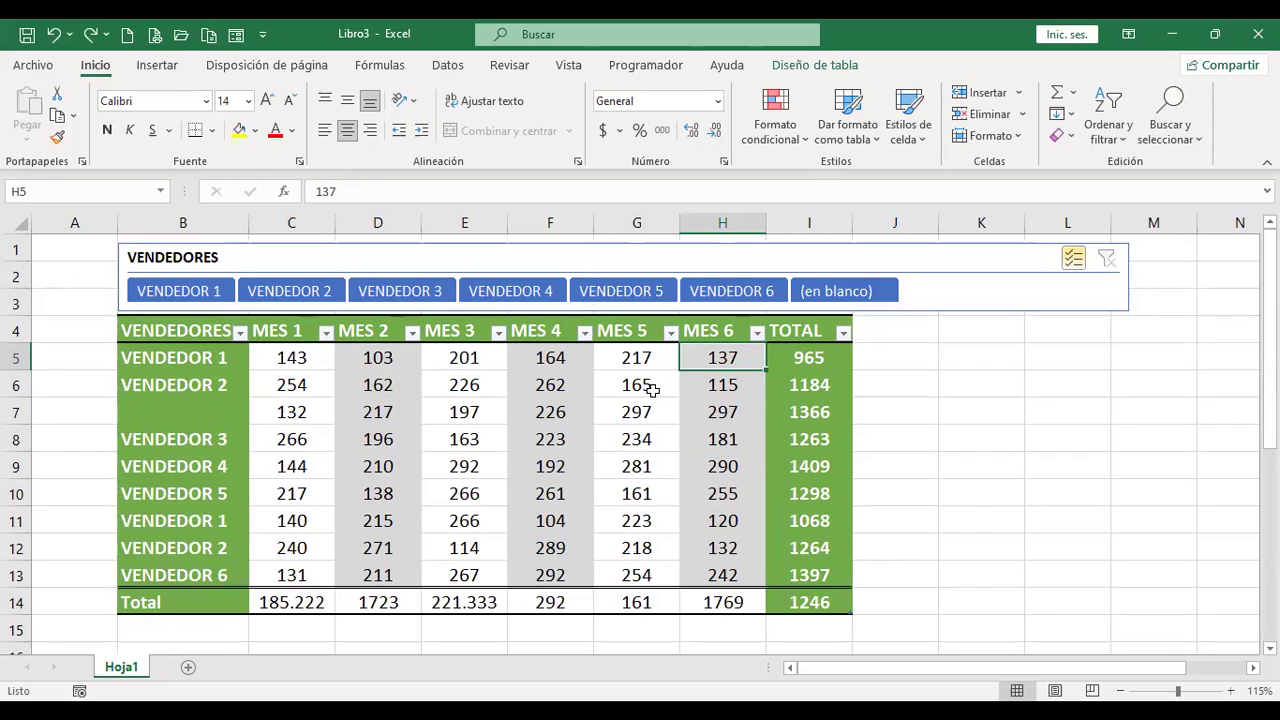
scroll(724, 428, down, 3)
click(722, 494)
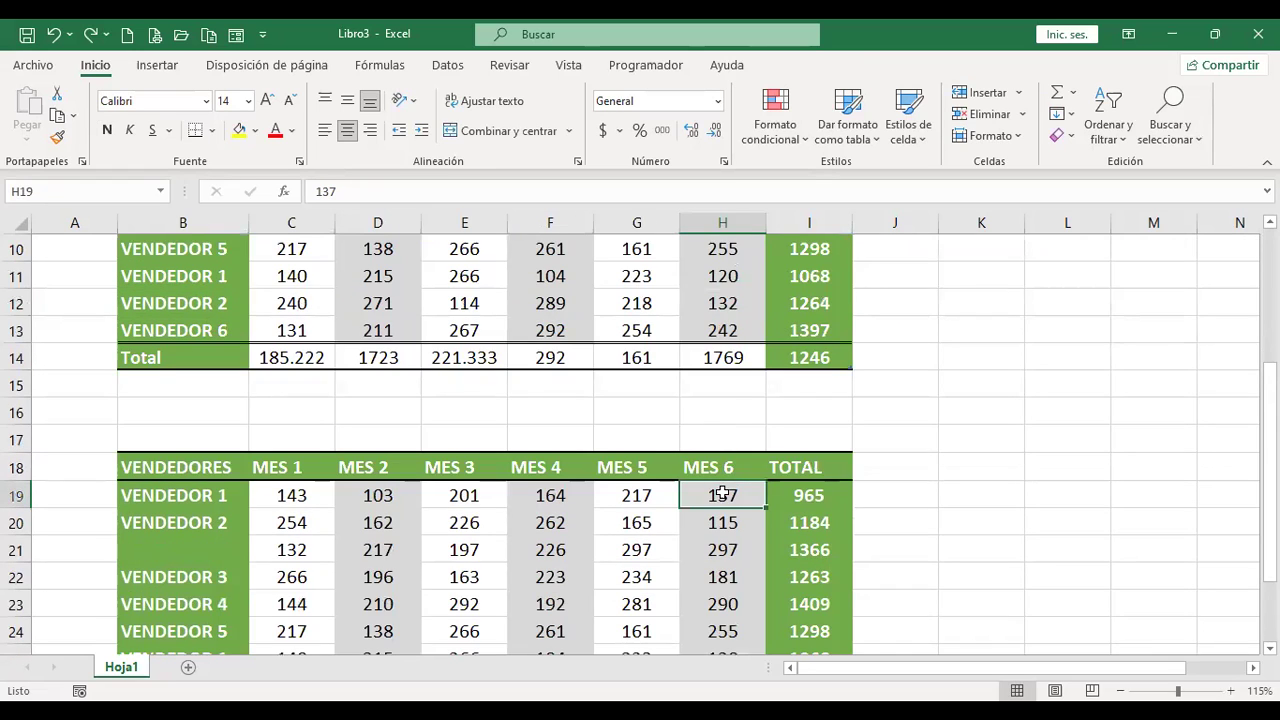
scroll(722, 494, up, 3)
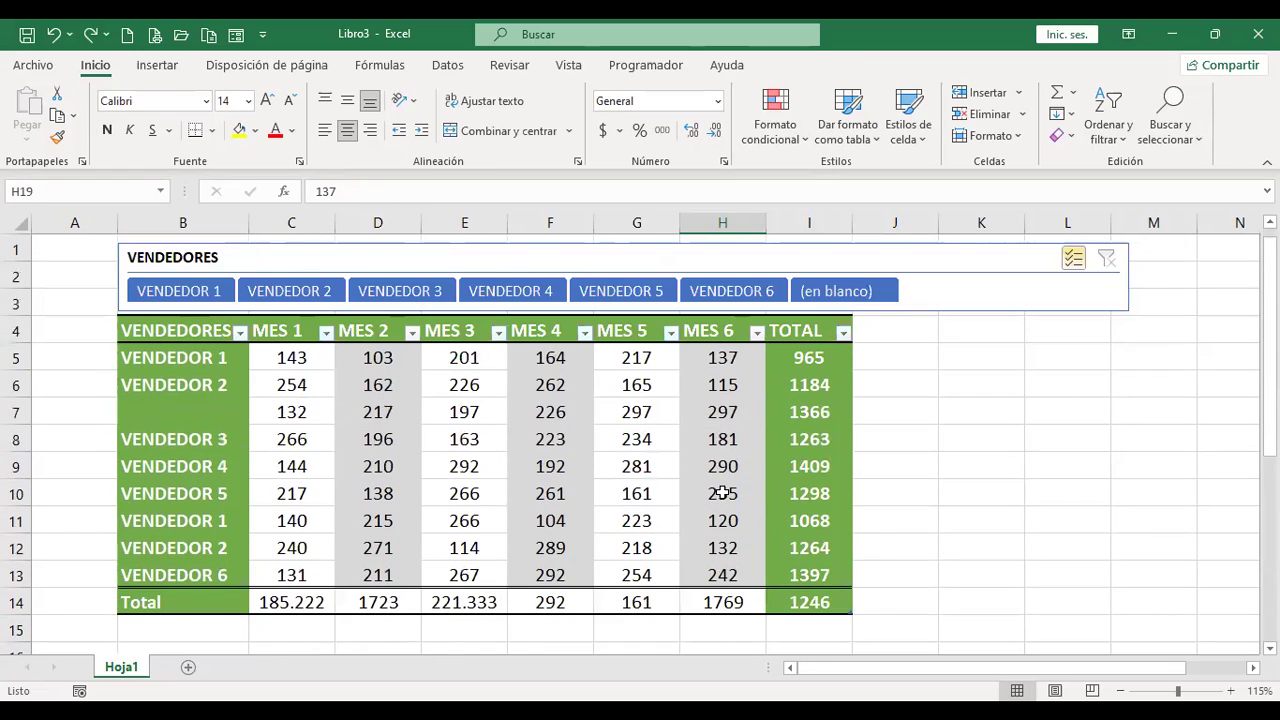
- Delete the MES 6 table column from the upper table, starting from cell H5
right_click(726, 358)
mouse_move(800, 382)
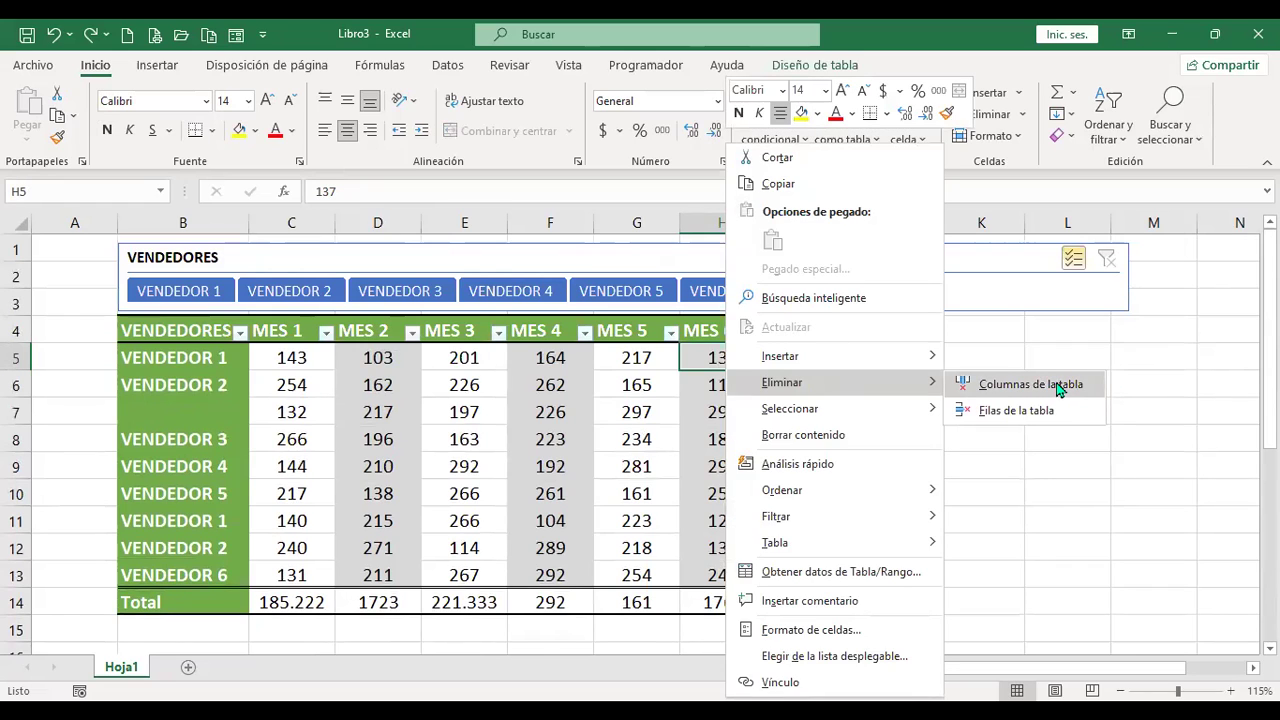
click(1058, 386)
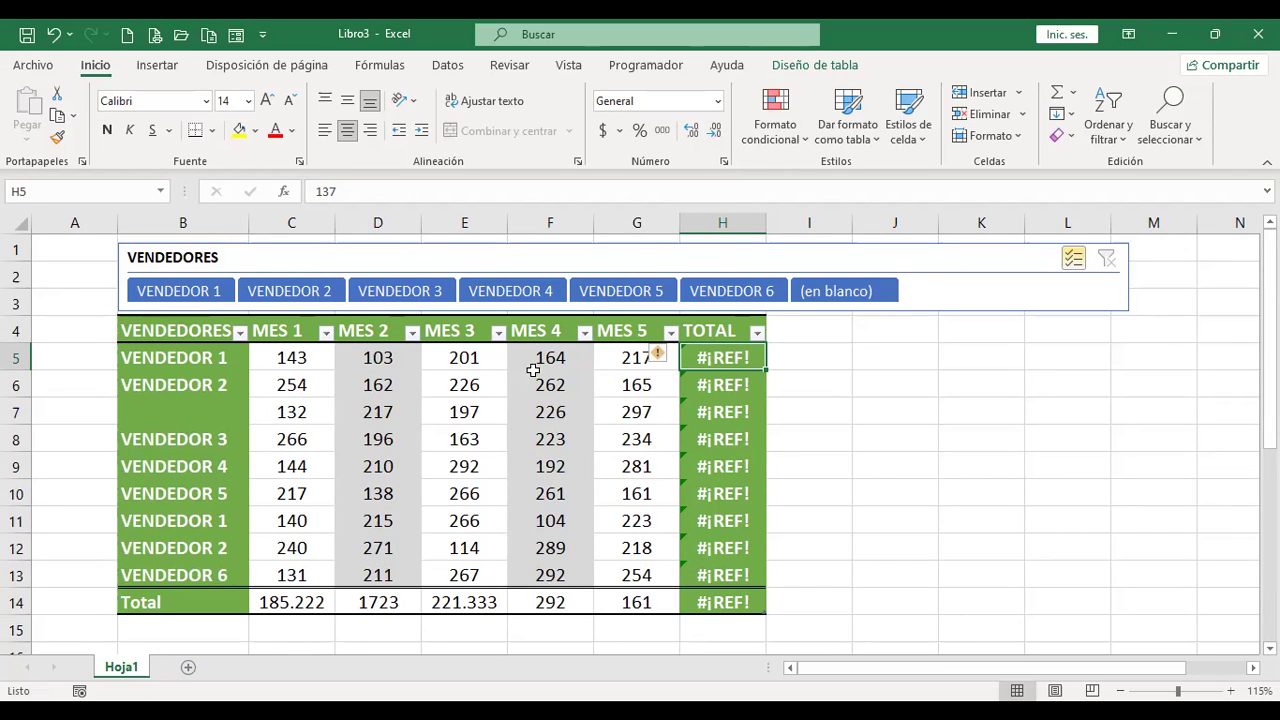
- Check the MES 6 column of the range below at H19, and undo the MES 6 table column deletion
scroll(636, 360, down, 4)
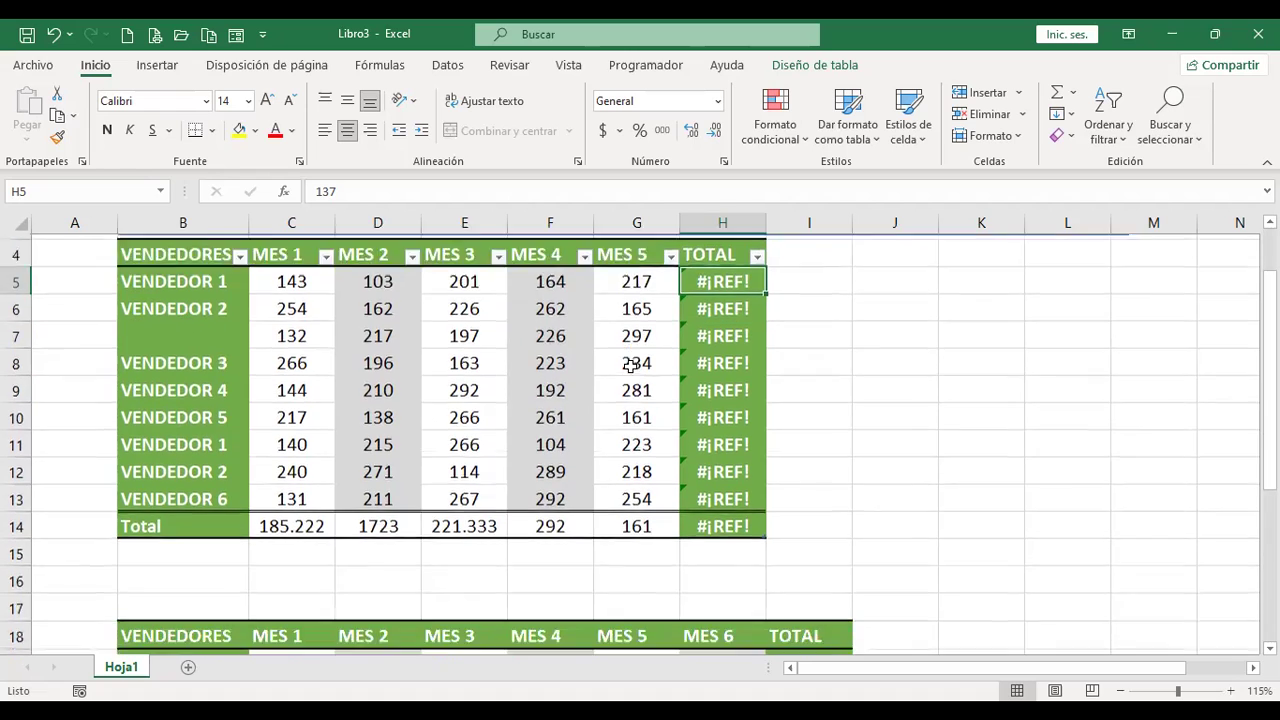
click(722, 413)
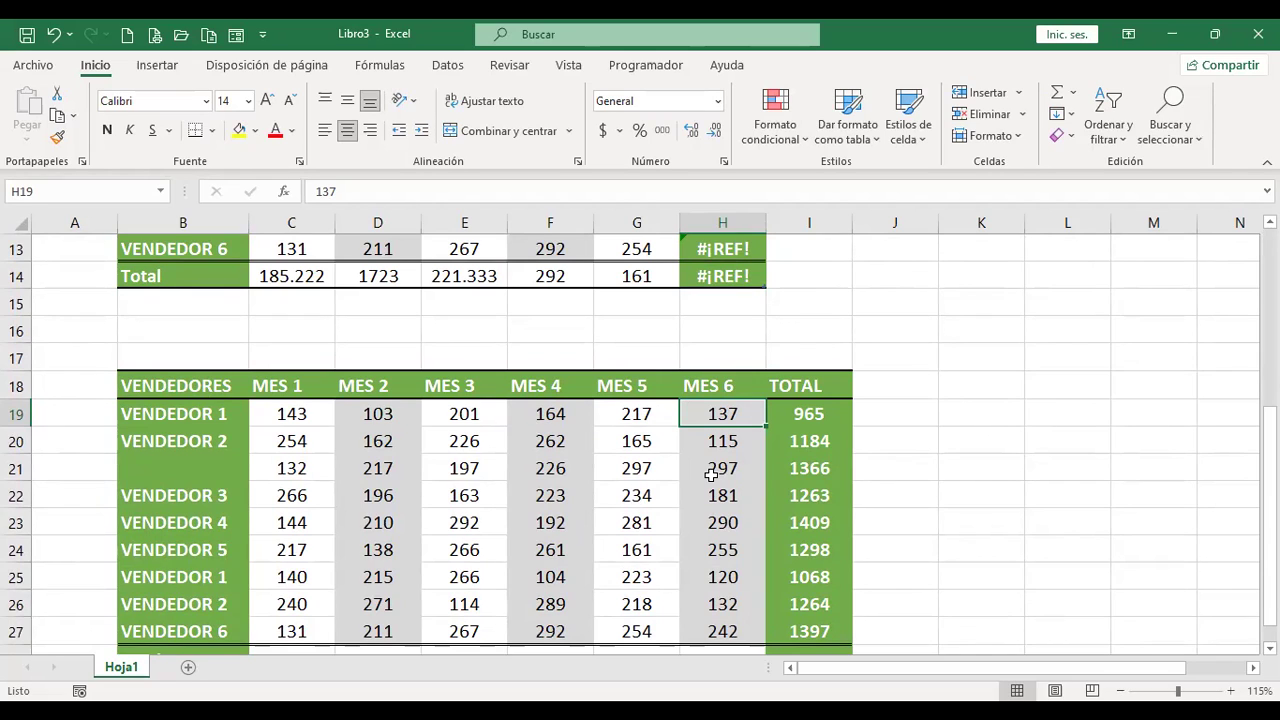
scroll(710, 475, up, 4)
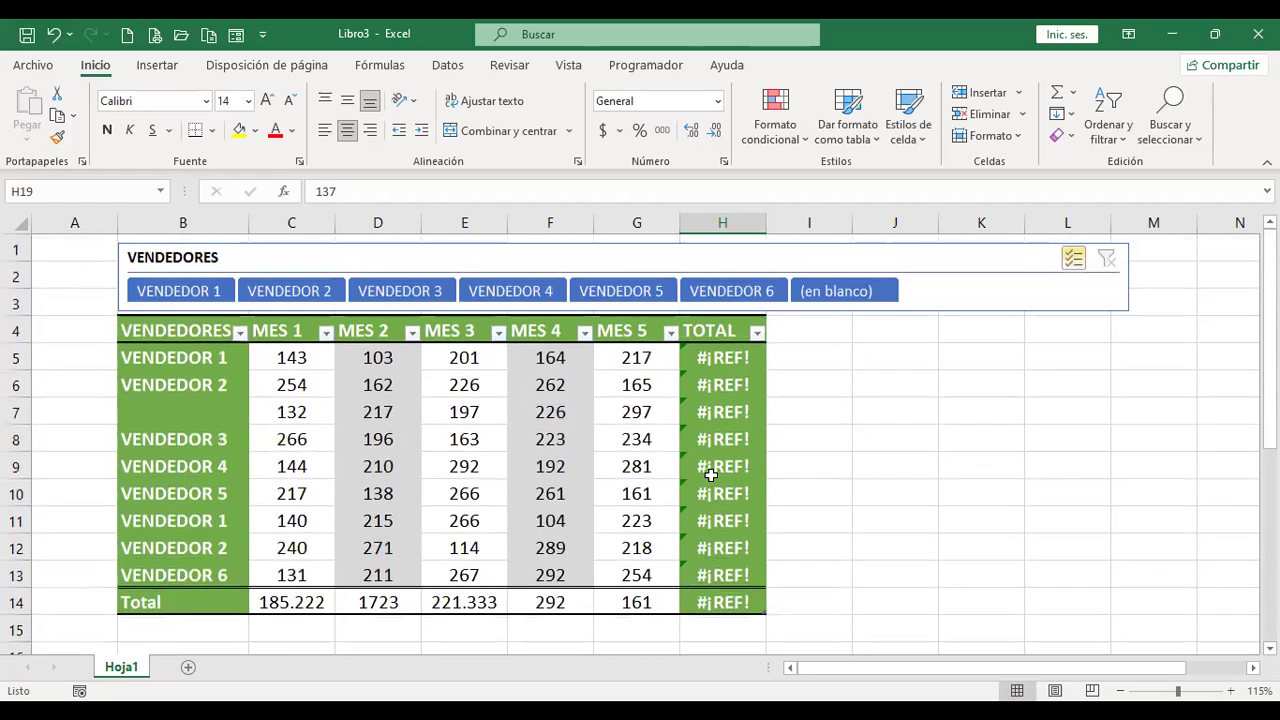
key(ctrl+z)
scroll(734, 520, down, 3)
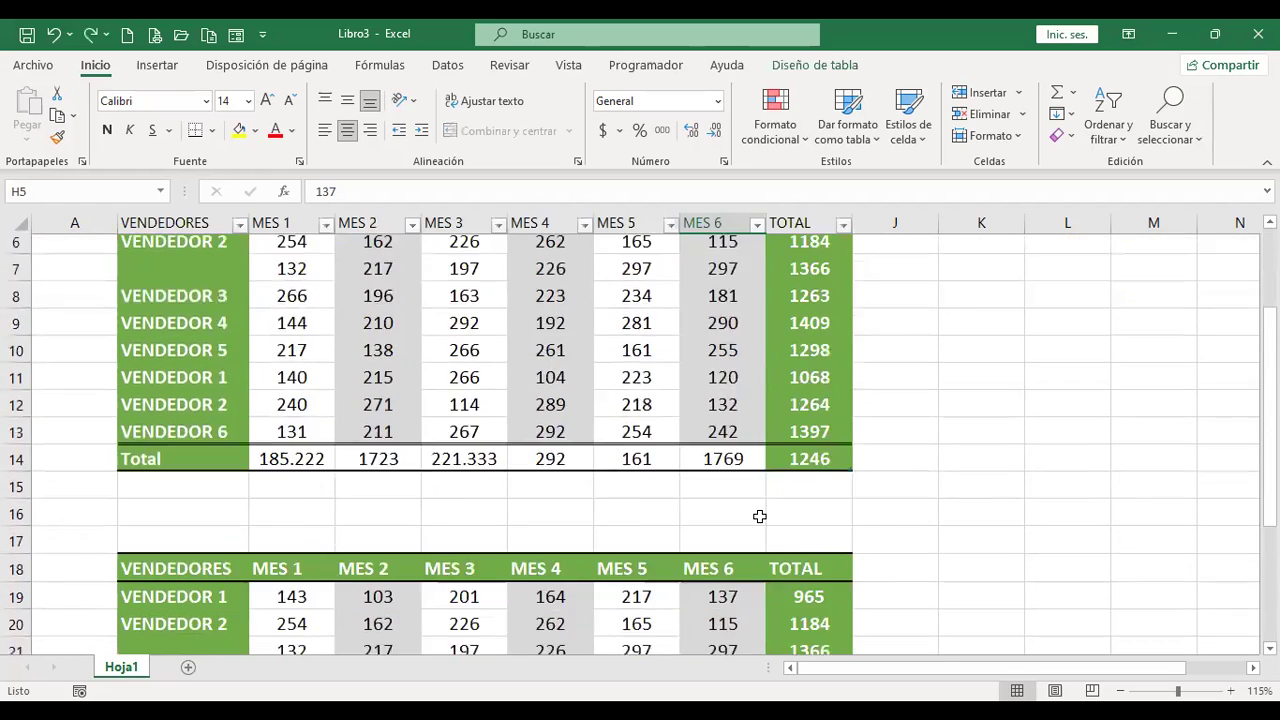
scroll(760, 516, up, 4)
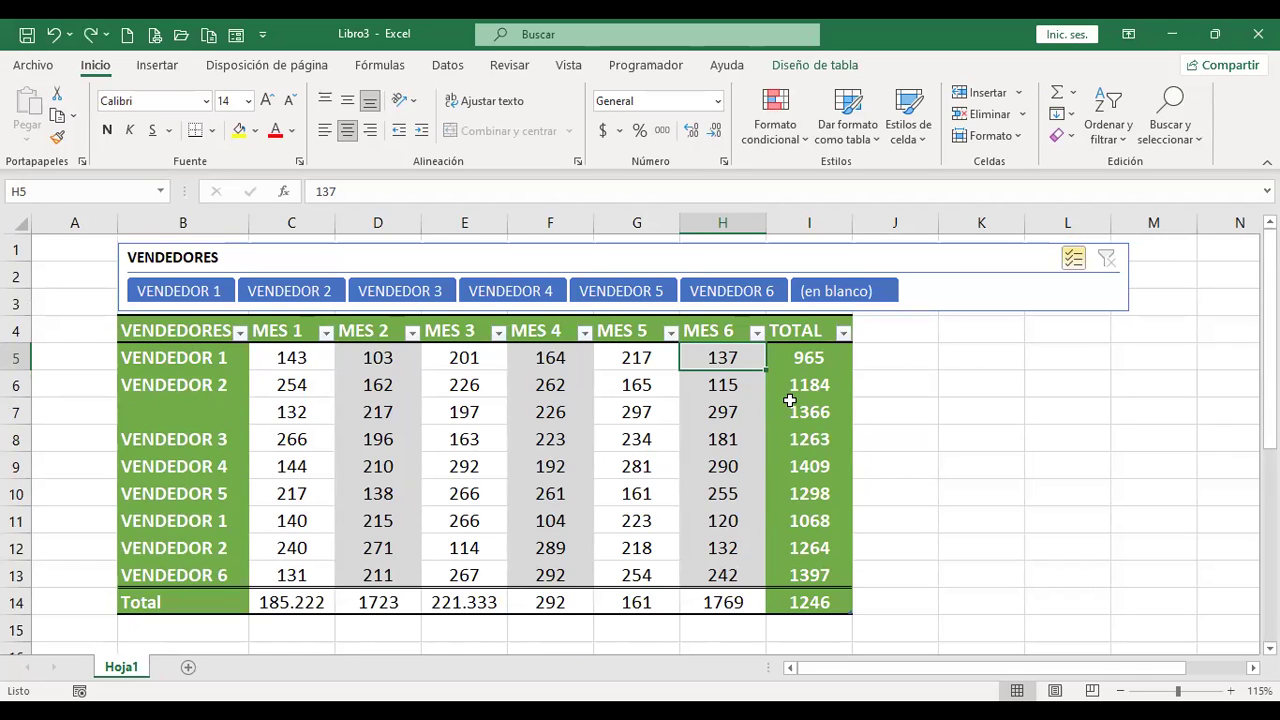
scroll(733, 472, down, 4)
scroll(738, 444, up, 4)
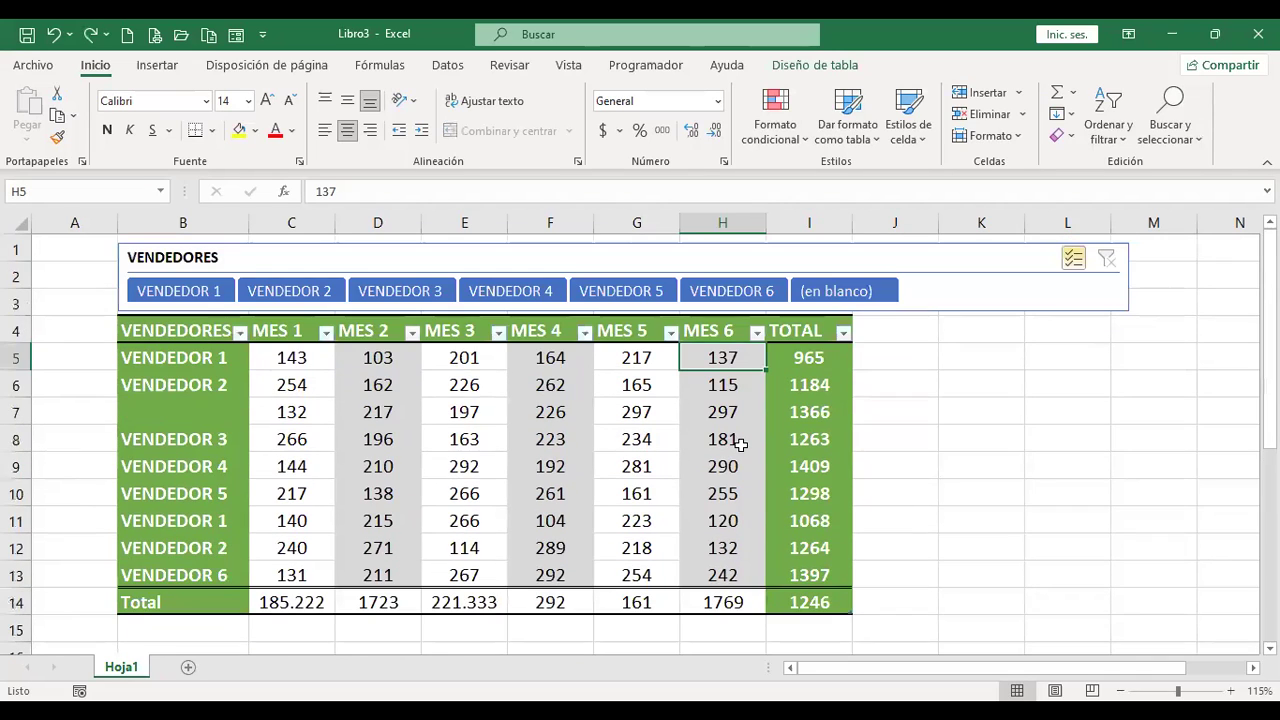
- Delete the entire worksheet column D, which holds MES 2 in both the table and the range below
click(377, 213)
scroll(405, 360, down, 2)
scroll(405, 358, up, 2)
scroll(400, 375, down, 7)
scroll(395, 390, up, 7)
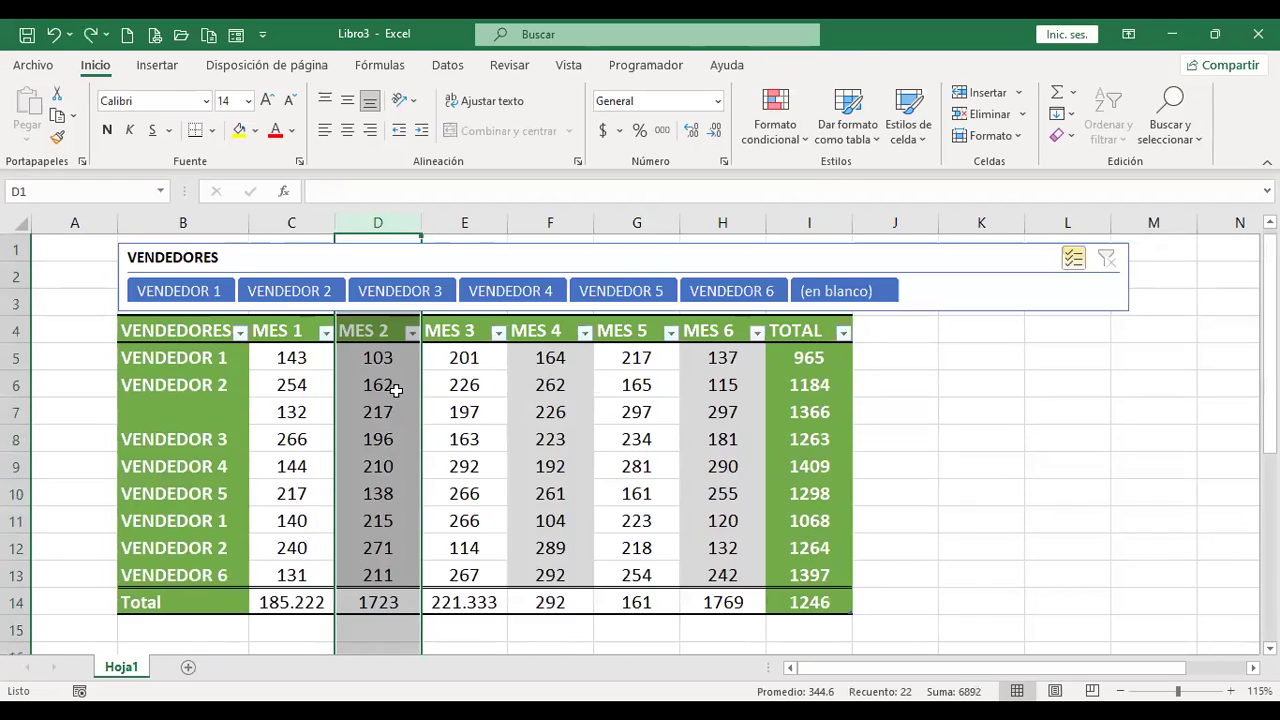
right_click(394, 224)
click(452, 409)
click(380, 408)
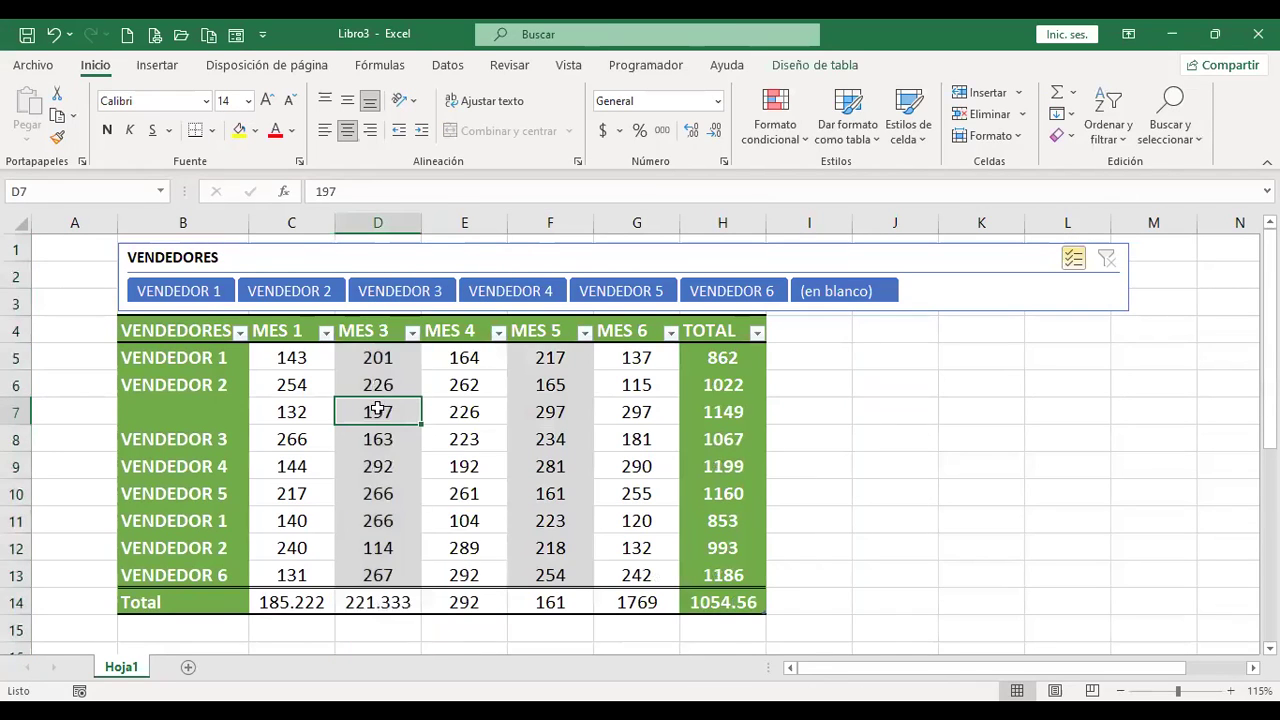
- Inspect the range below after the column D deletion, undo that deletion, and review both data blocks again
scroll(378, 410, down, 5)
scroll(378, 412, up, 1)
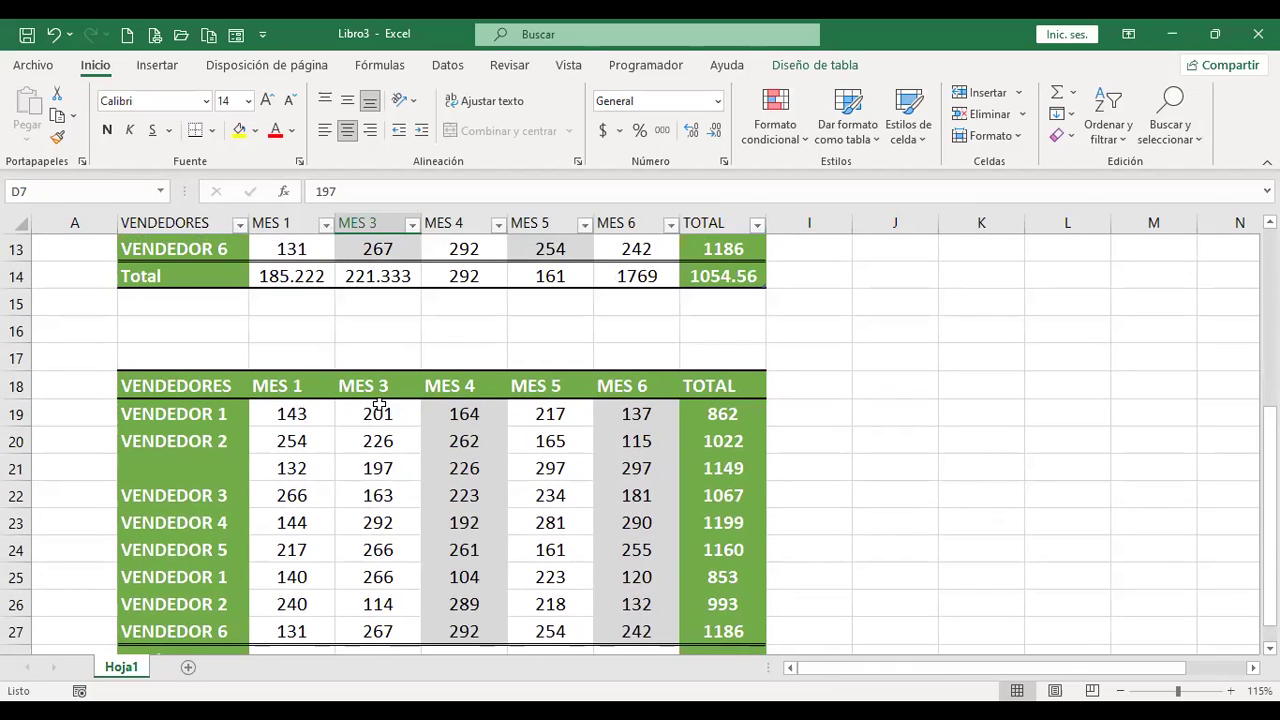
scroll(378, 412, up, 4)
key(ctrl+z)
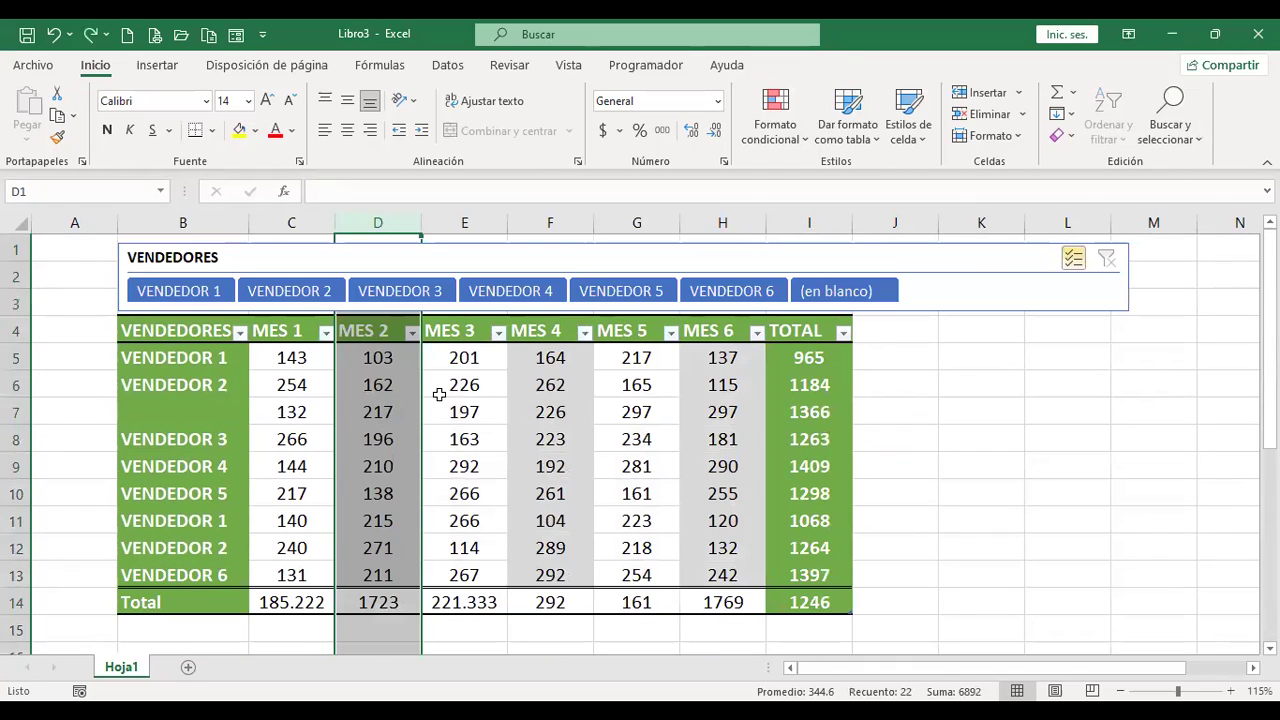
click(477, 361)
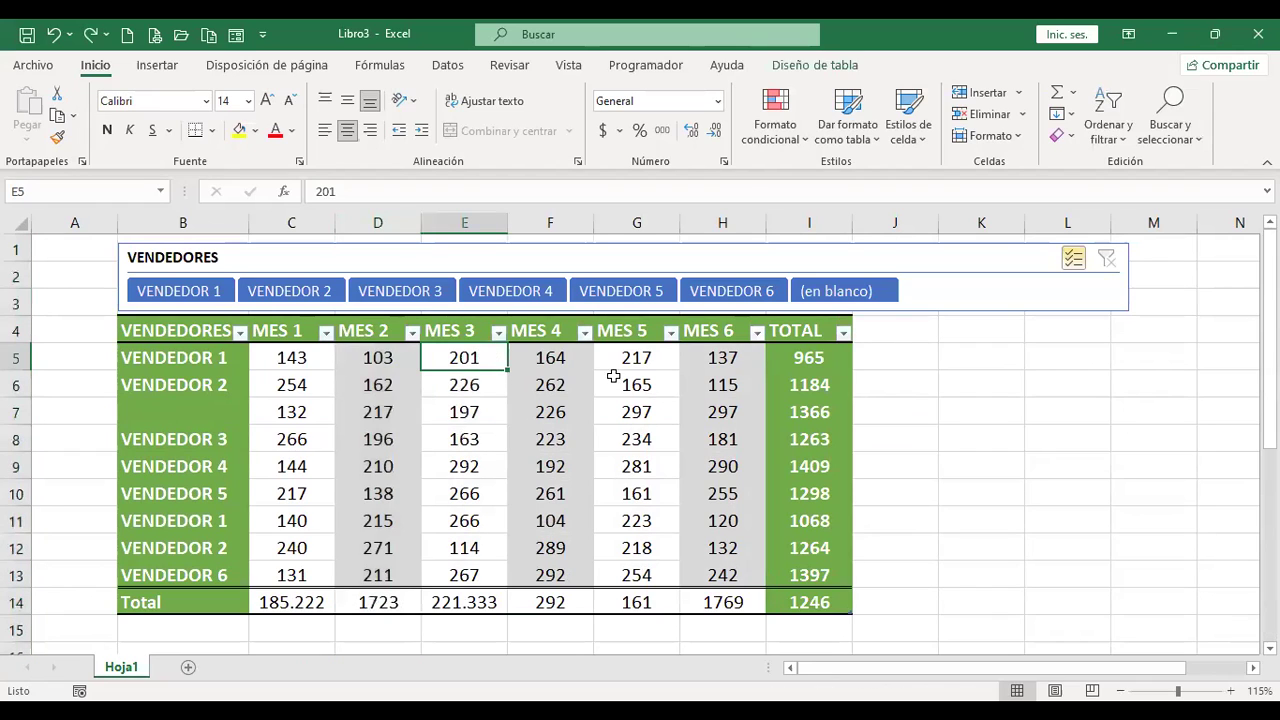
scroll(439, 434, down, 3)
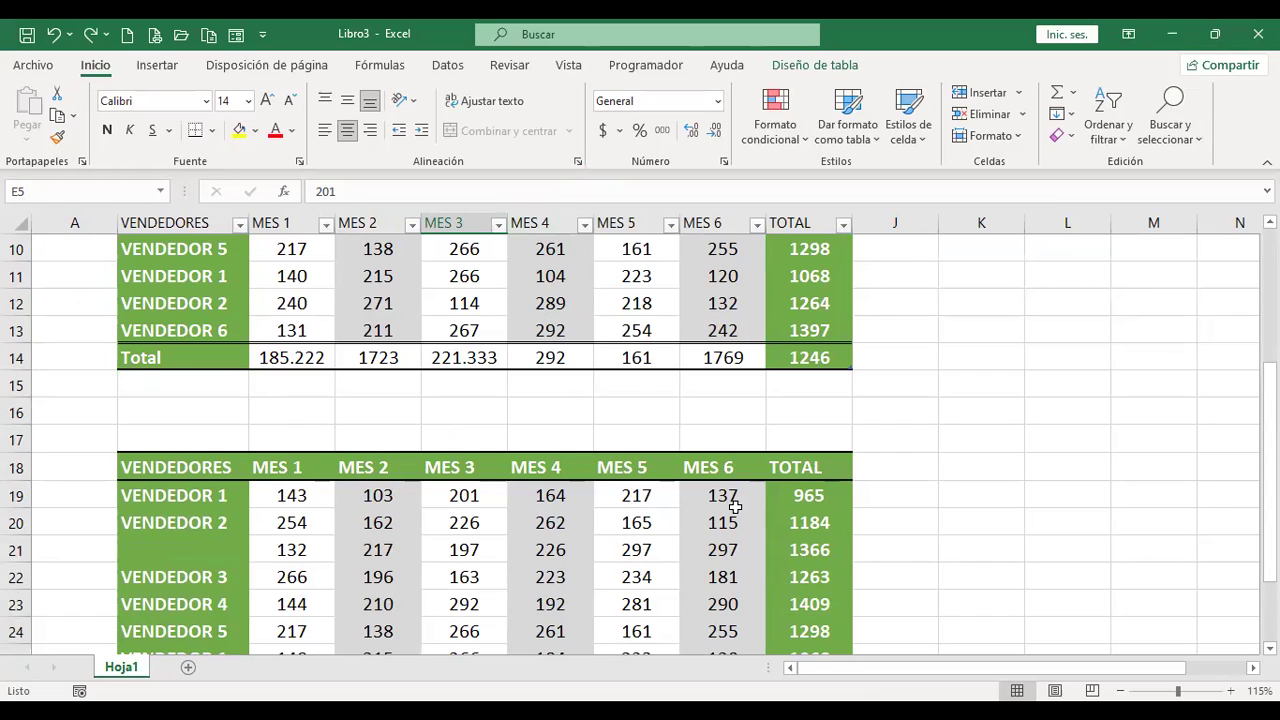
scroll(735, 505, up, 3)
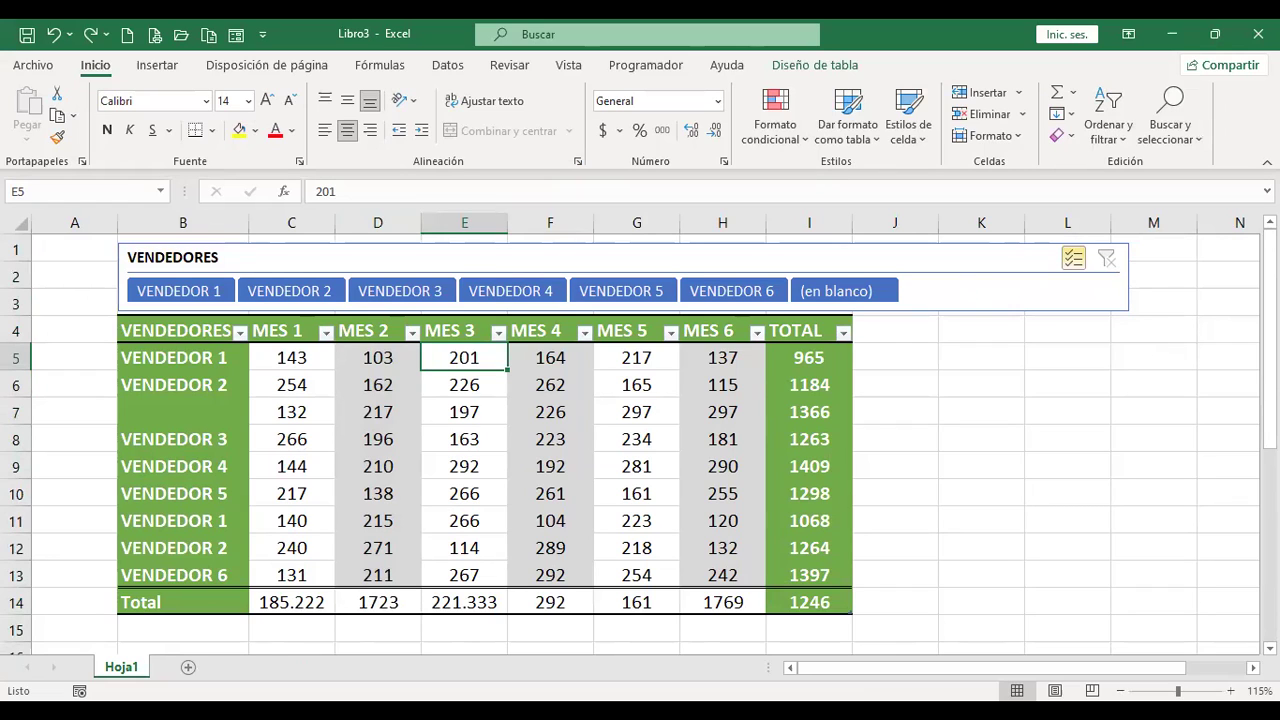
- Compare the two VENDEDOR 1 entries in rows 5 and 11 of the Puntaje table, including their MES 1 values
click(838, 68)
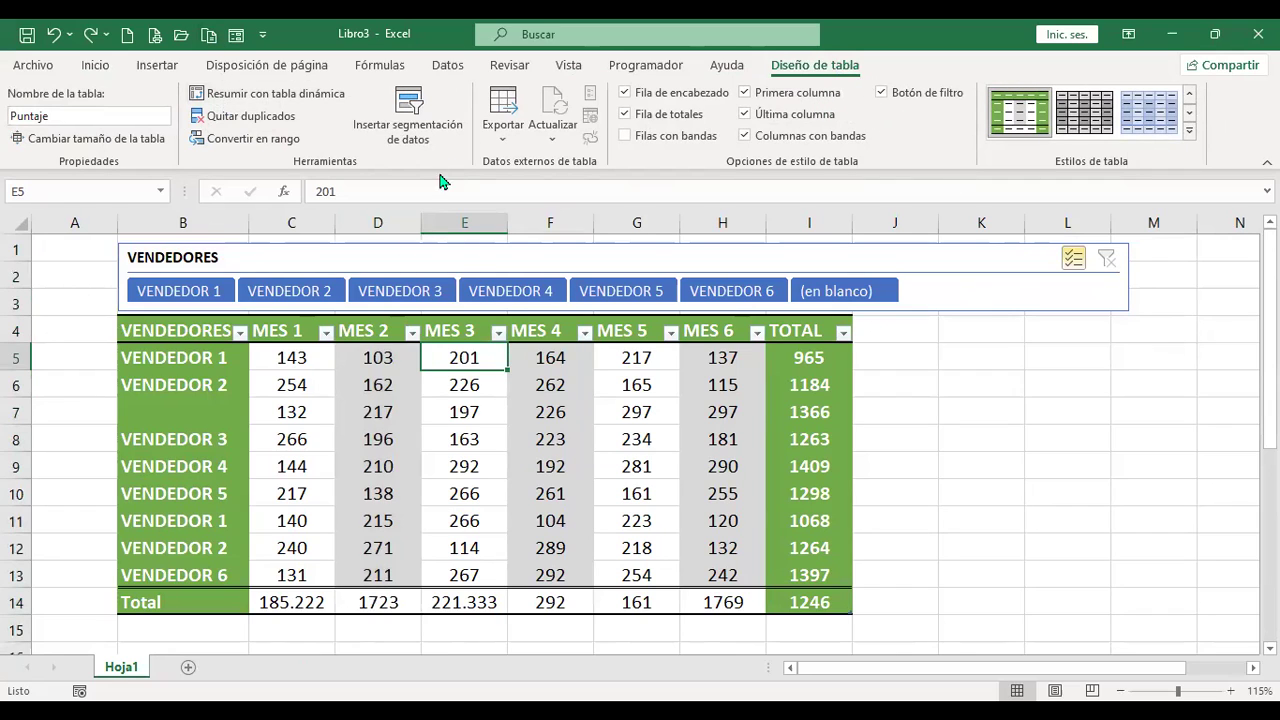
click(204, 356)
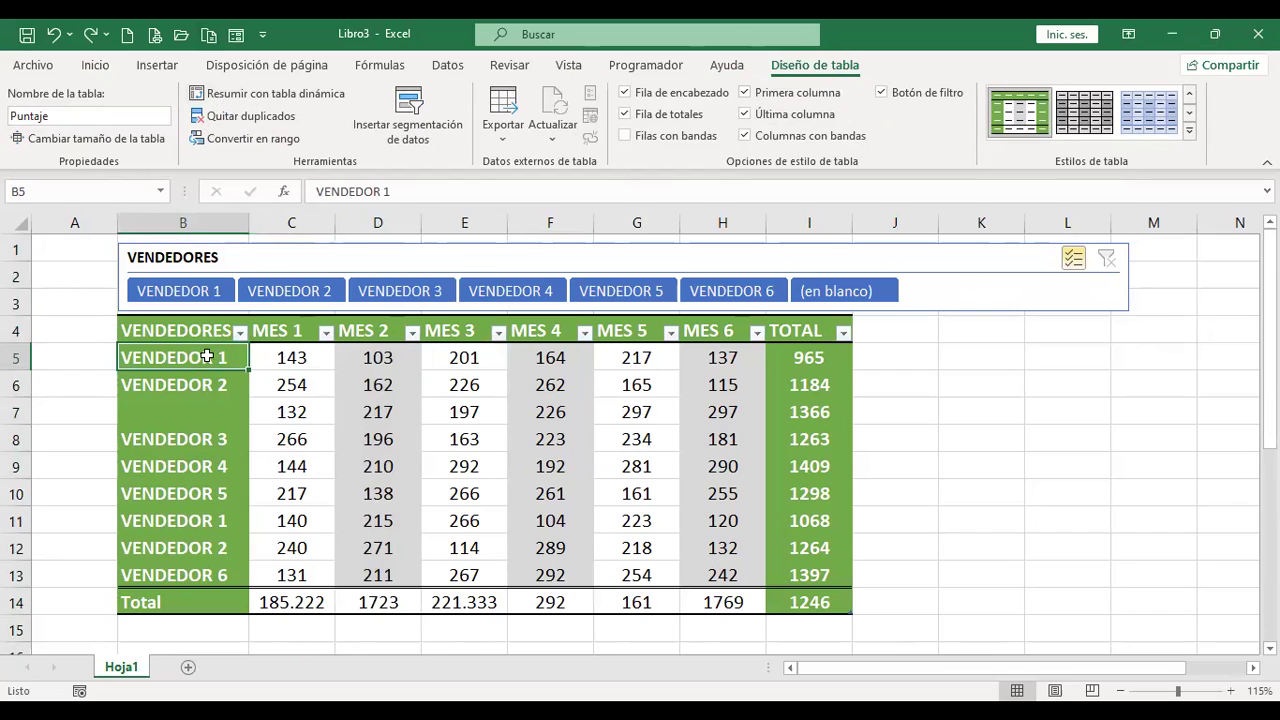
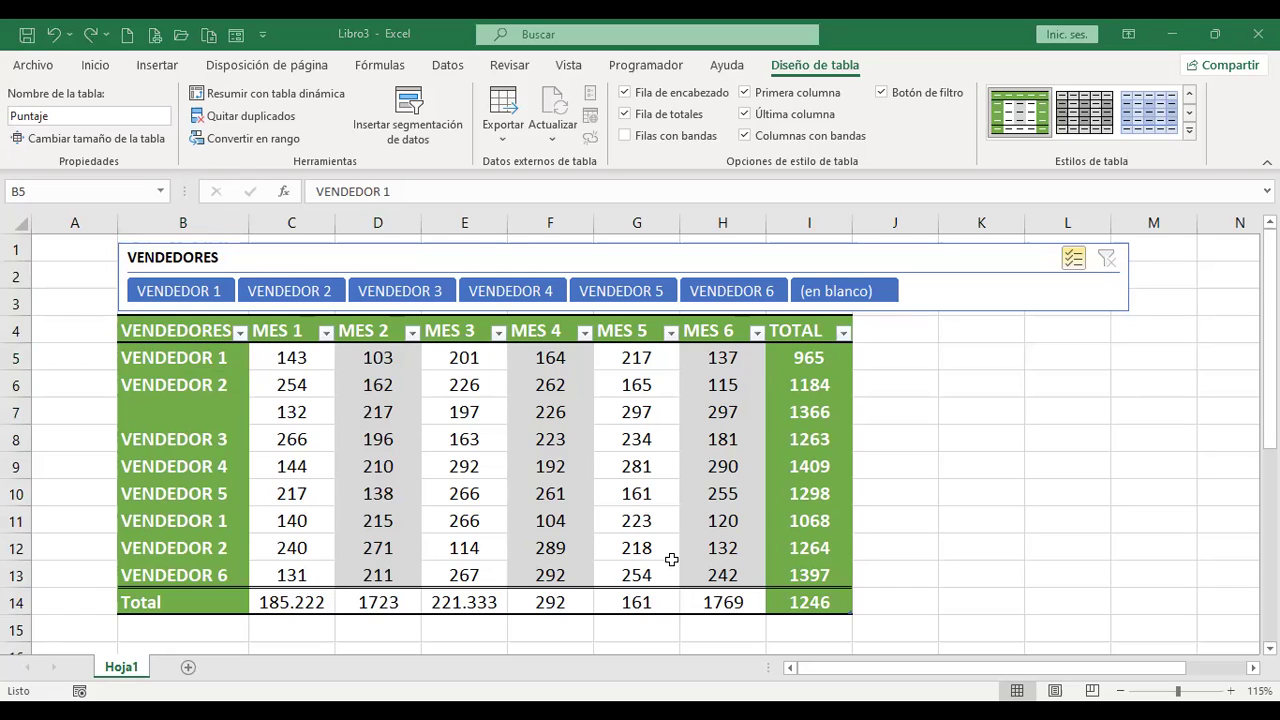
click(181, 362)
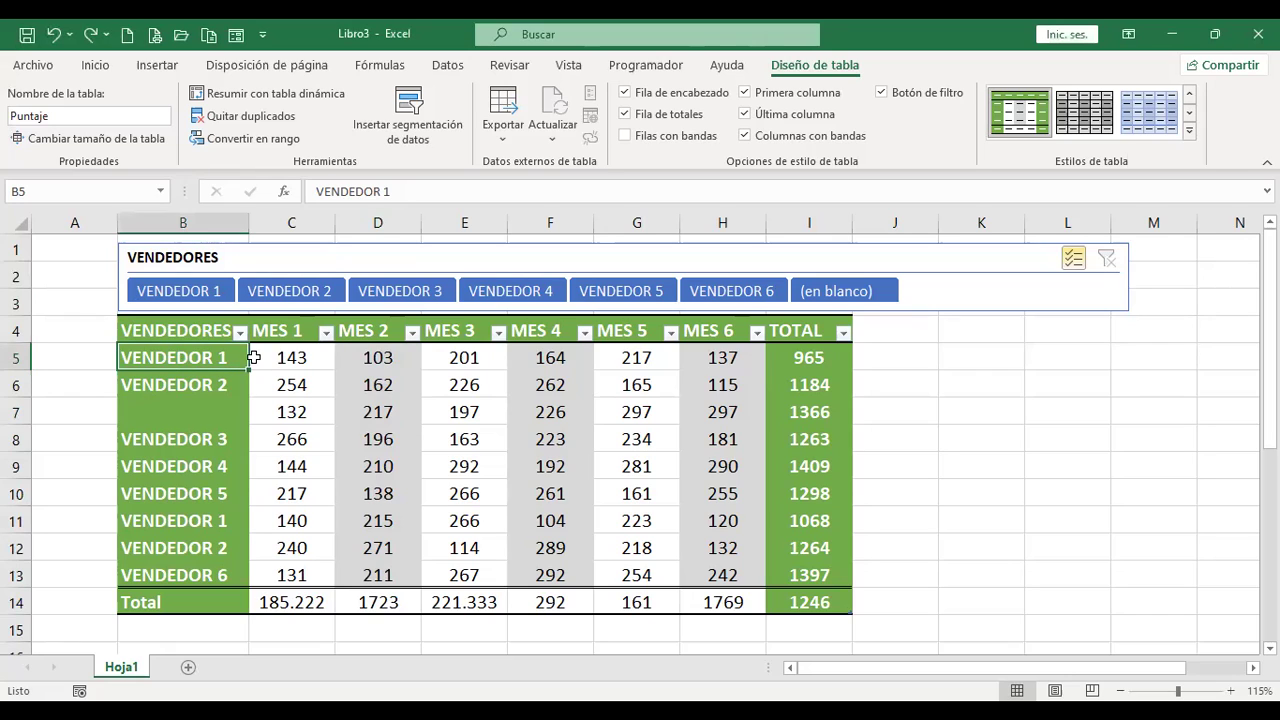
click(290, 355)
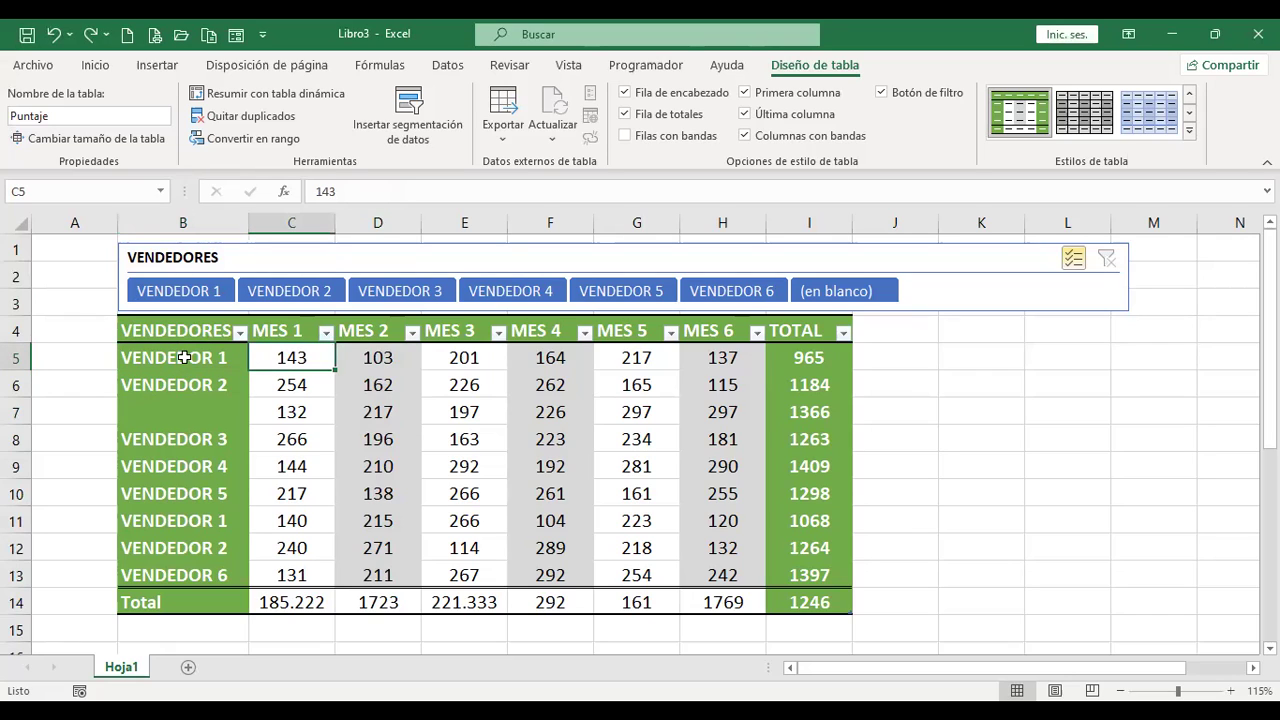
click(181, 357)
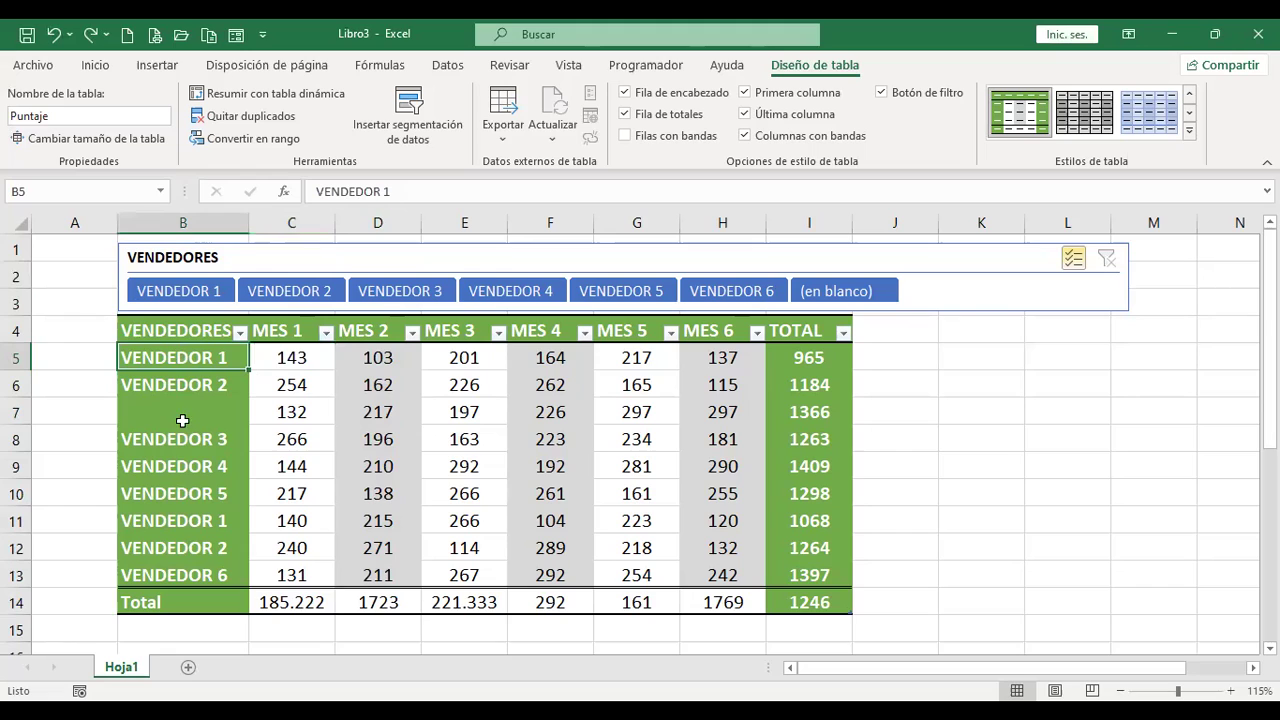
click(197, 525)
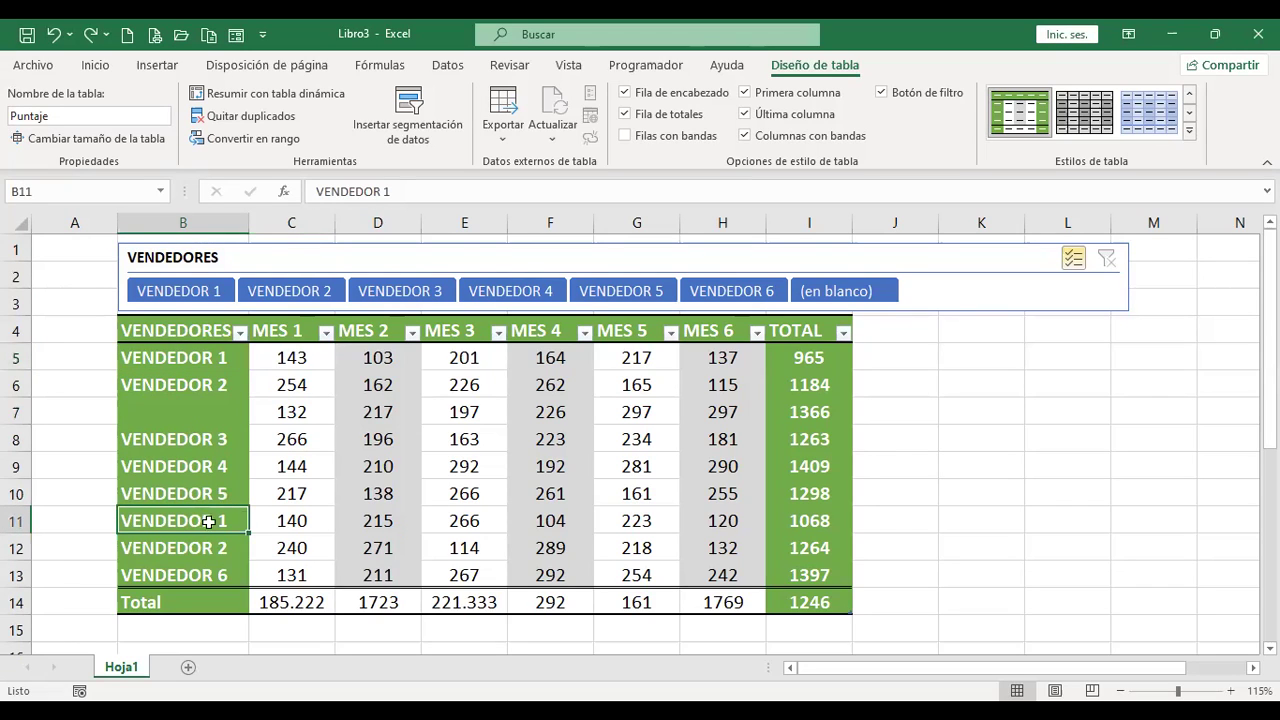
click(305, 358)
click(298, 520)
click(305, 360)
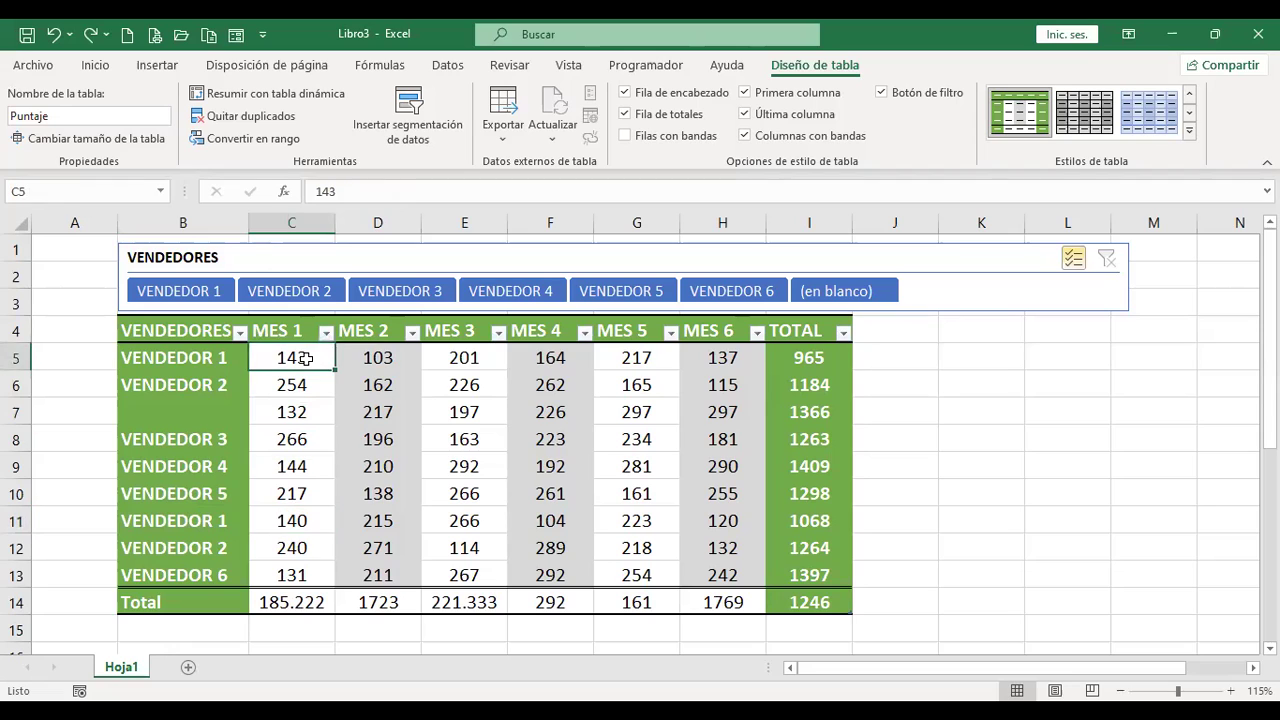
click(300, 518)
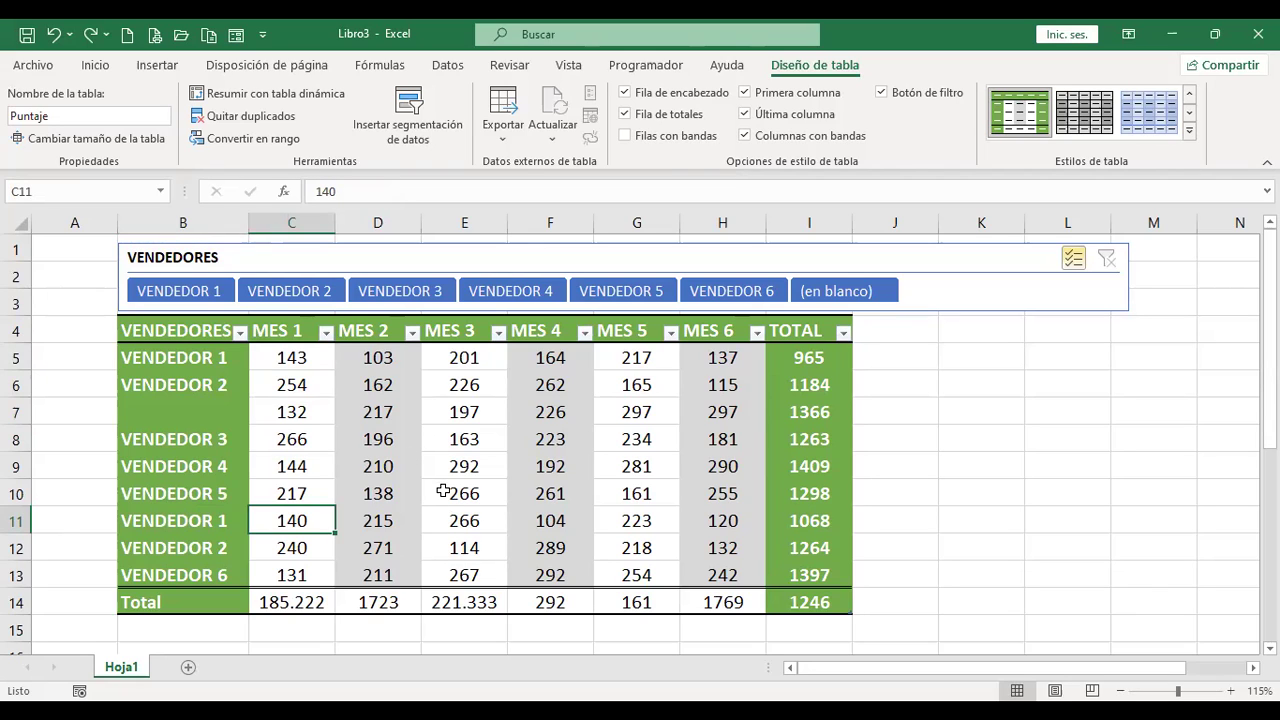
- Summarize the Puntaje table with a PivotTable on a new worksheet, using VENDEDORES as rows and the sum of MES 1 as values
click(343, 96)
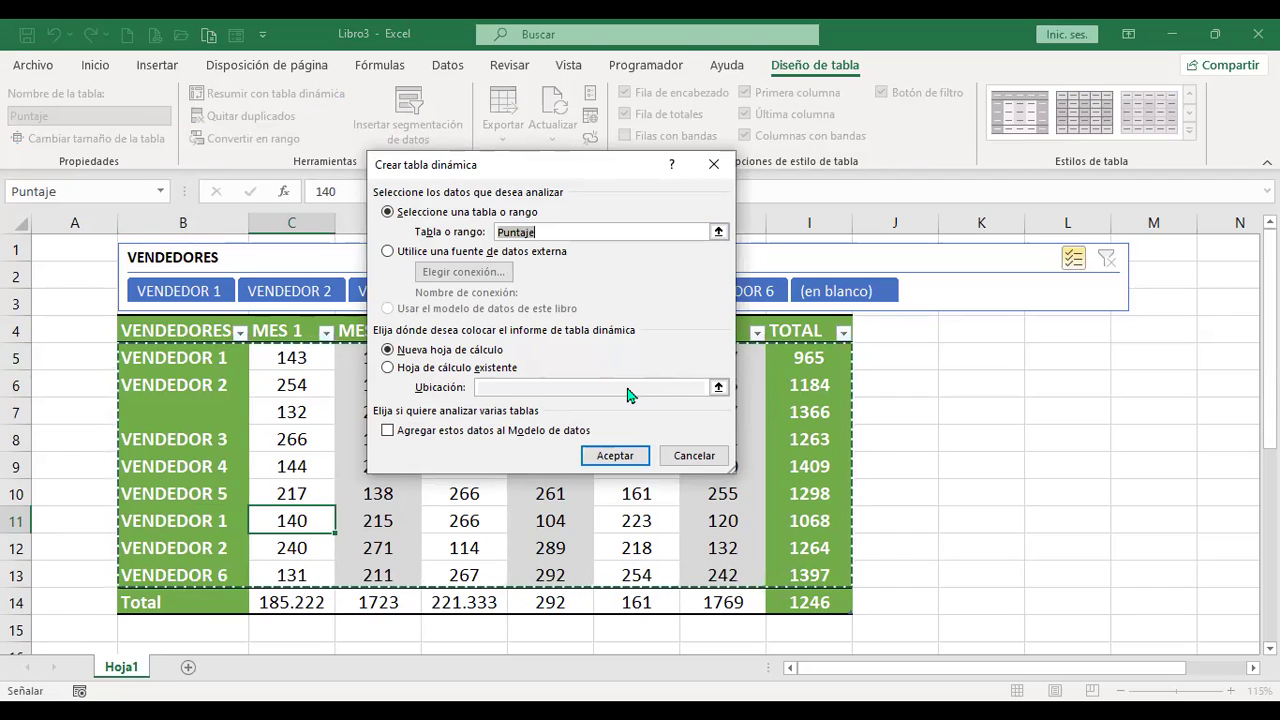
click(630, 458)
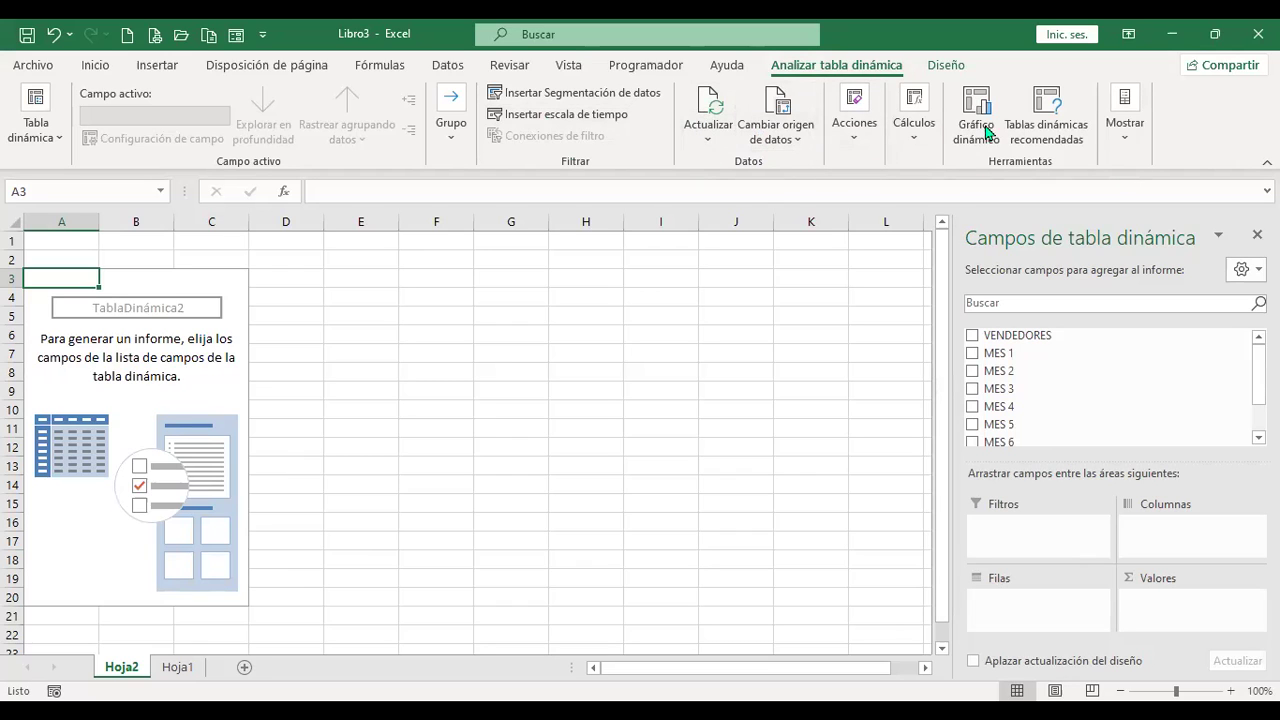
click(972, 336)
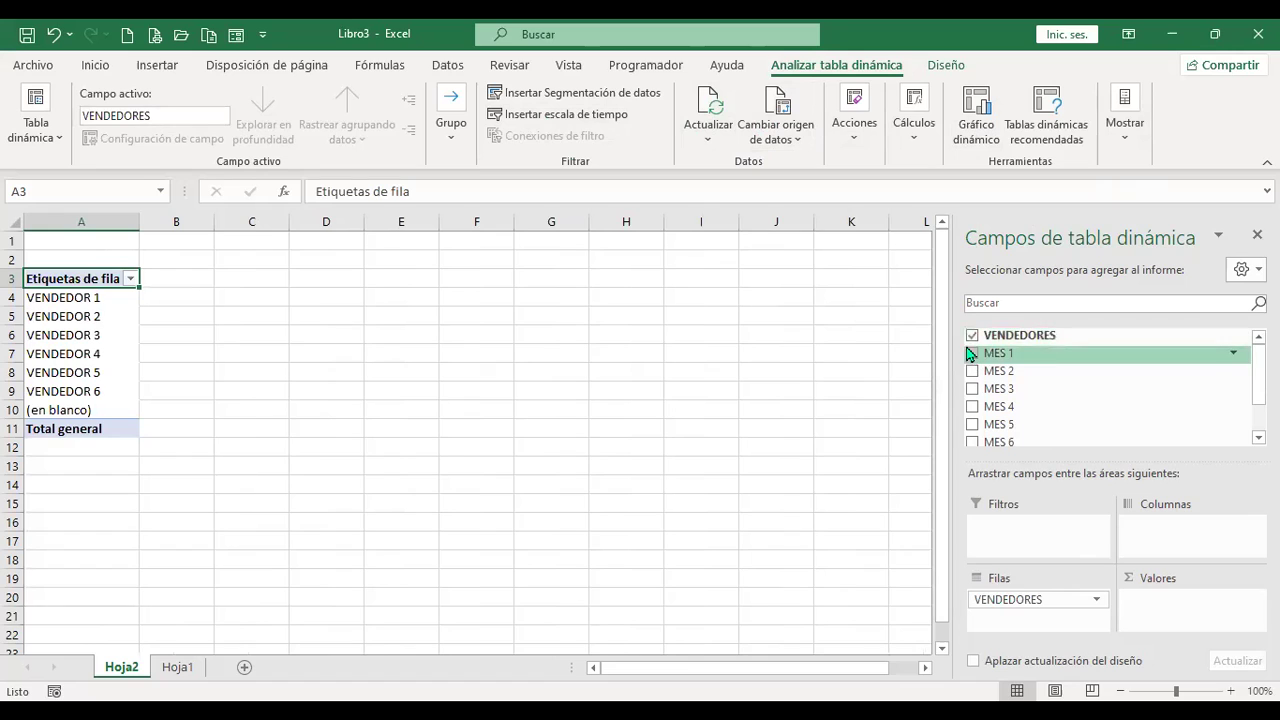
click(971, 354)
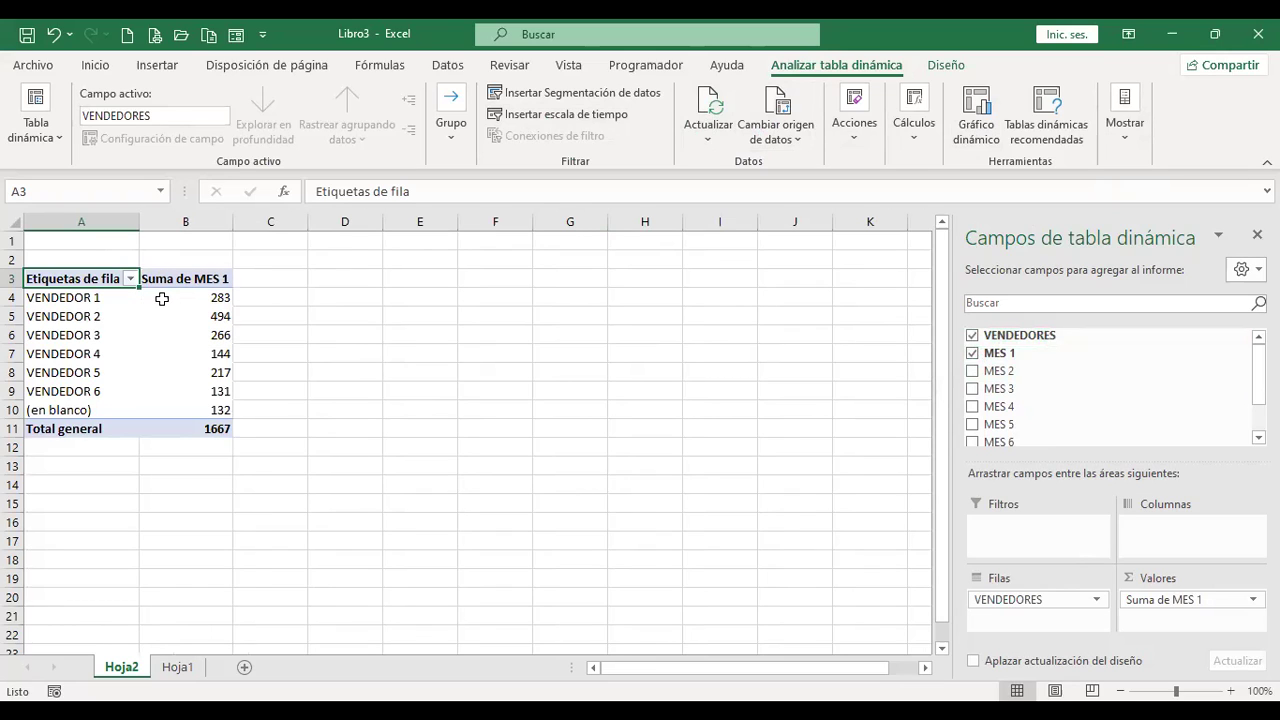
- Check the source table on Hoja1, and review the calculation types in the value field settings of Suma de MES 1 on Hoja2
click(180, 670)
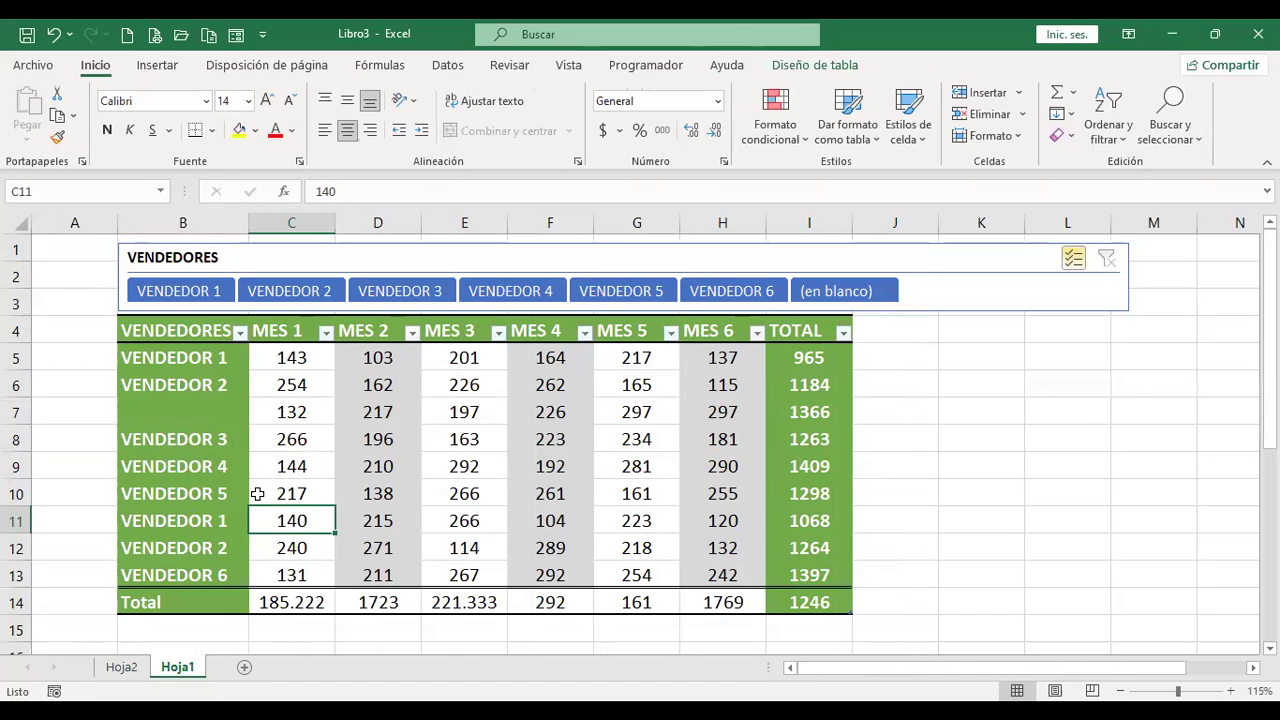
click(132, 672)
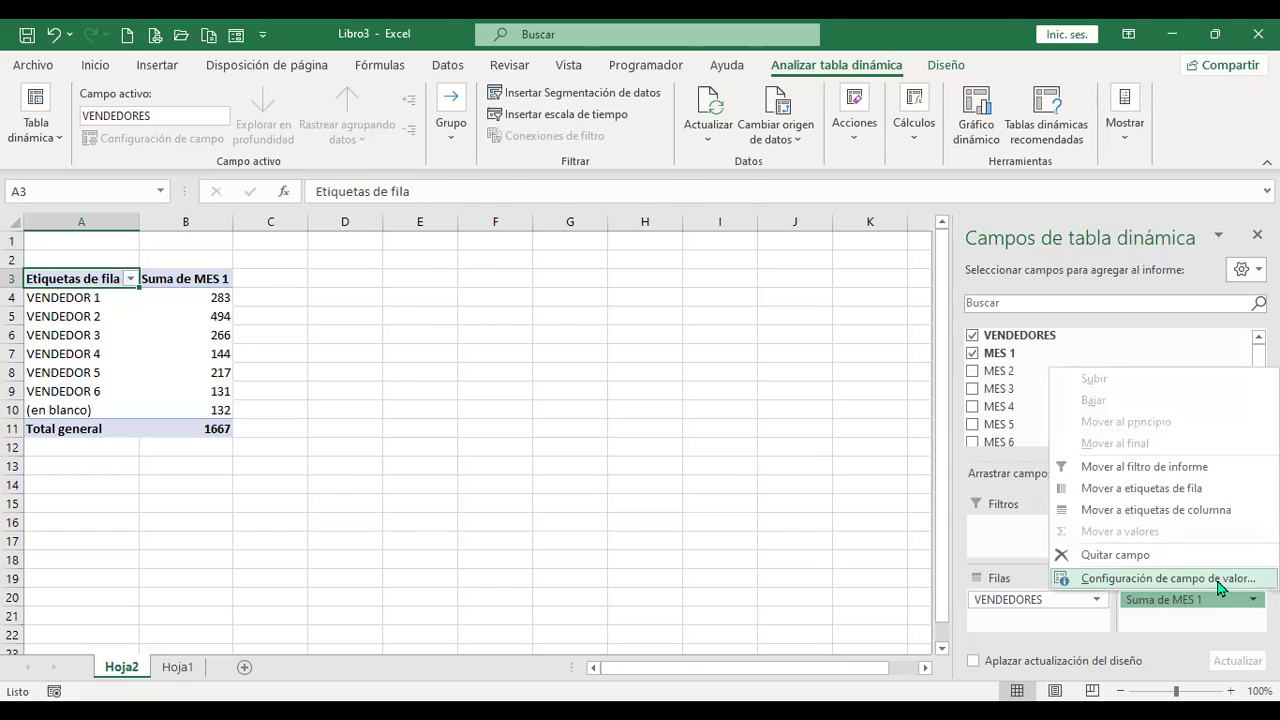
click(1220, 587)
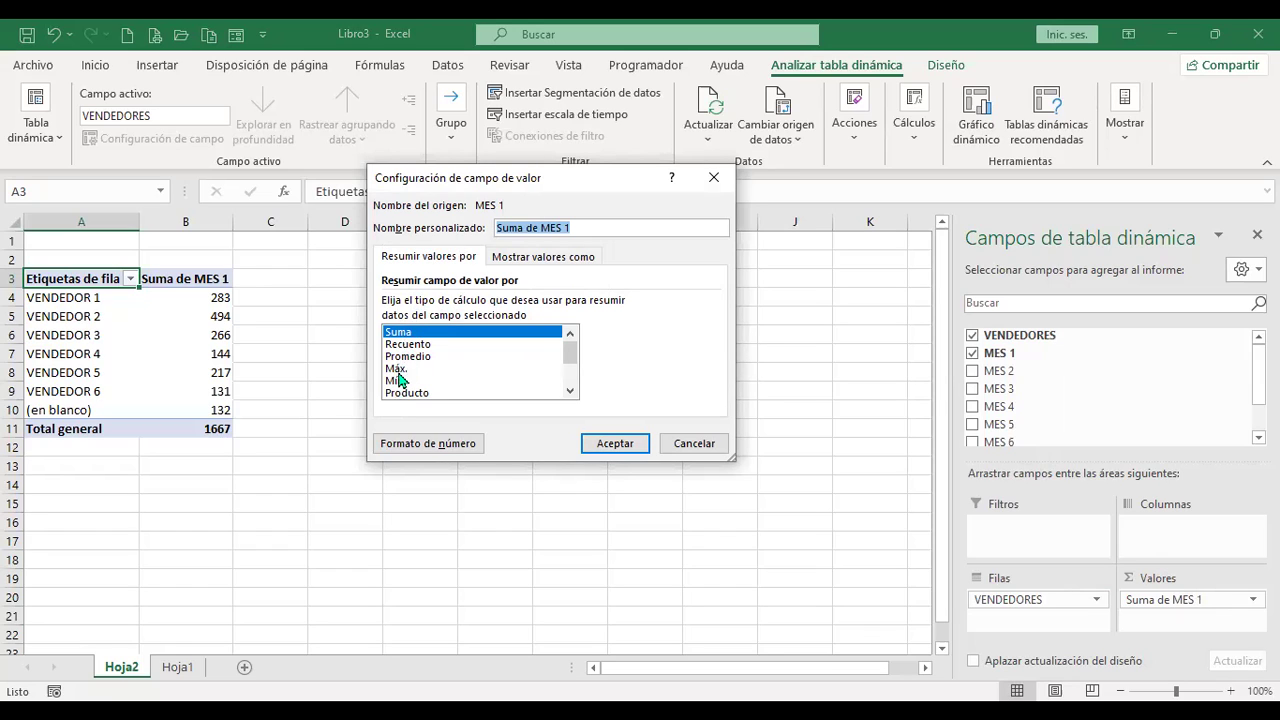
click(570, 391)
click(570, 391)
click(570, 391)
click(570, 391)
click(570, 391)
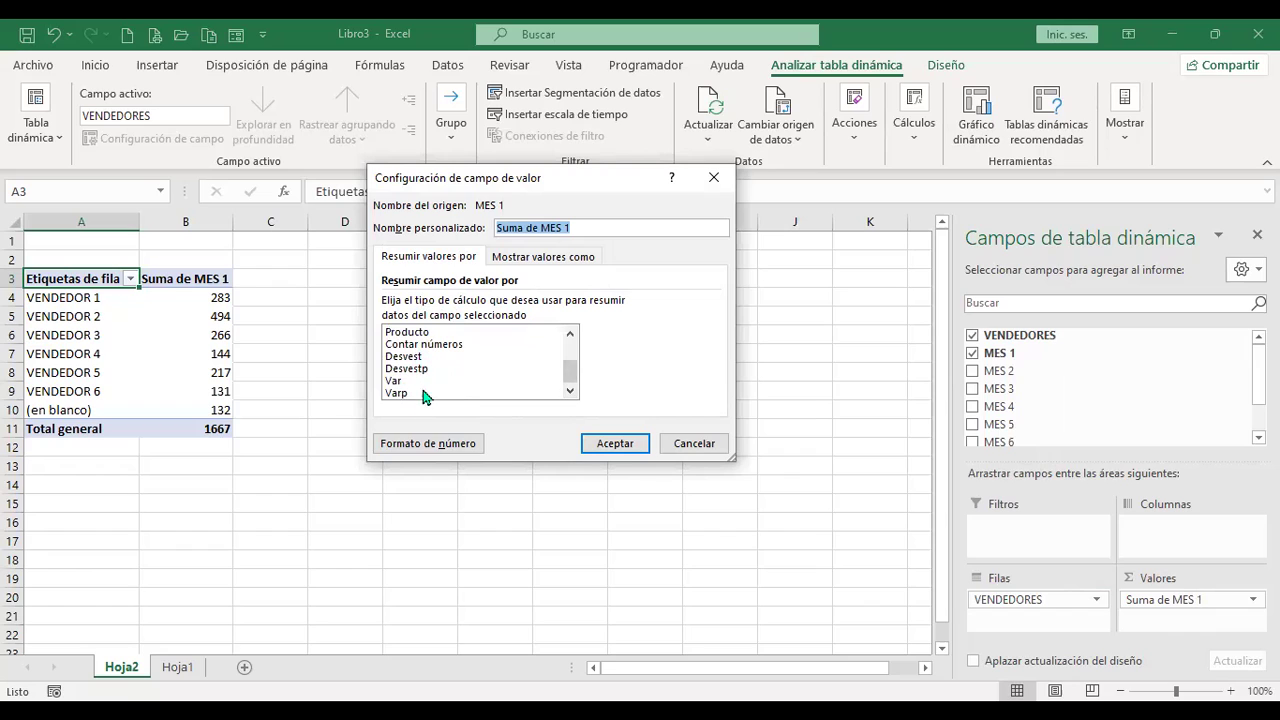
click(695, 444)
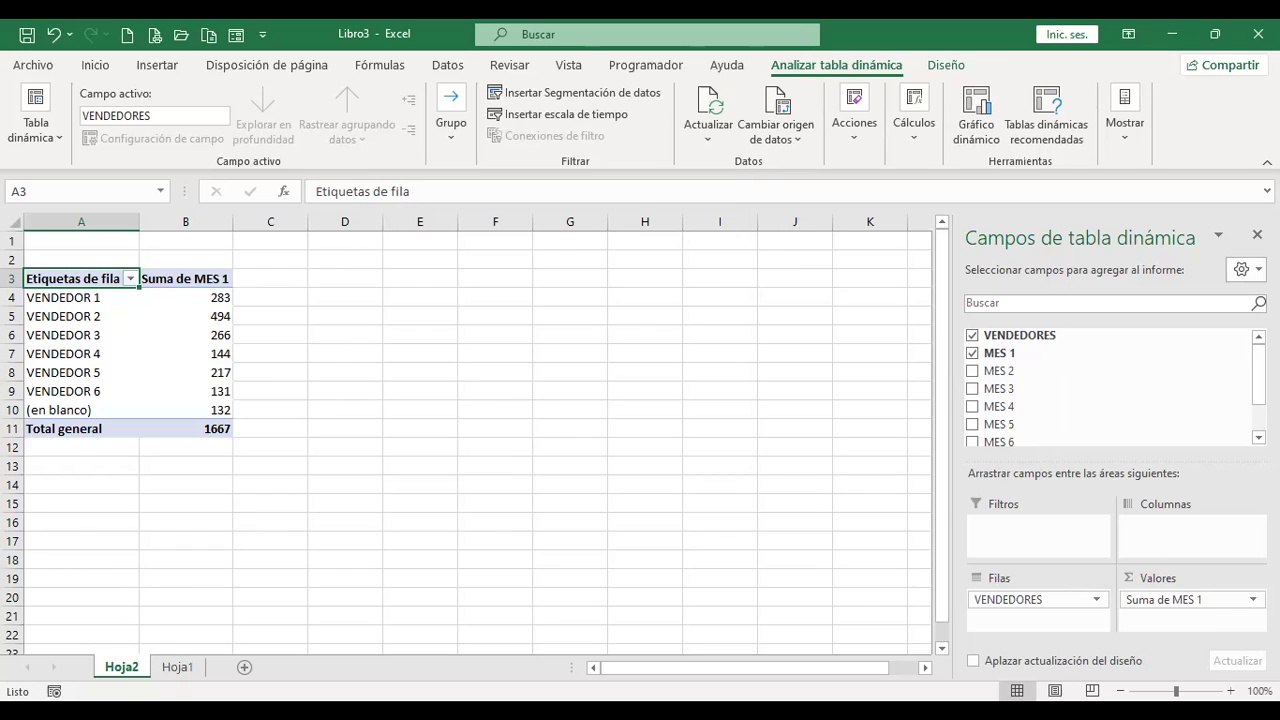
- Compare VENDEDOR 2's MES 1 values in C6 and C12 of Hoja1 with its summed value in the Hoja2 PivotTable
click(172, 650)
click(176, 672)
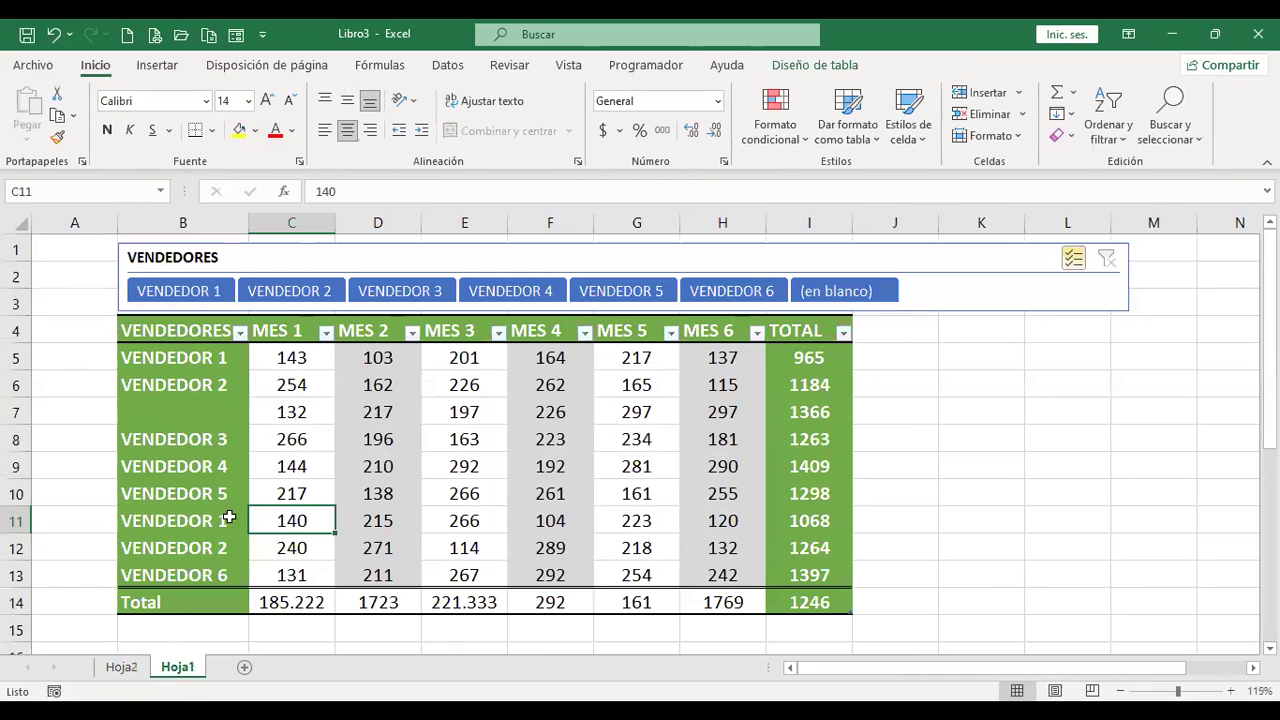
click(303, 383)
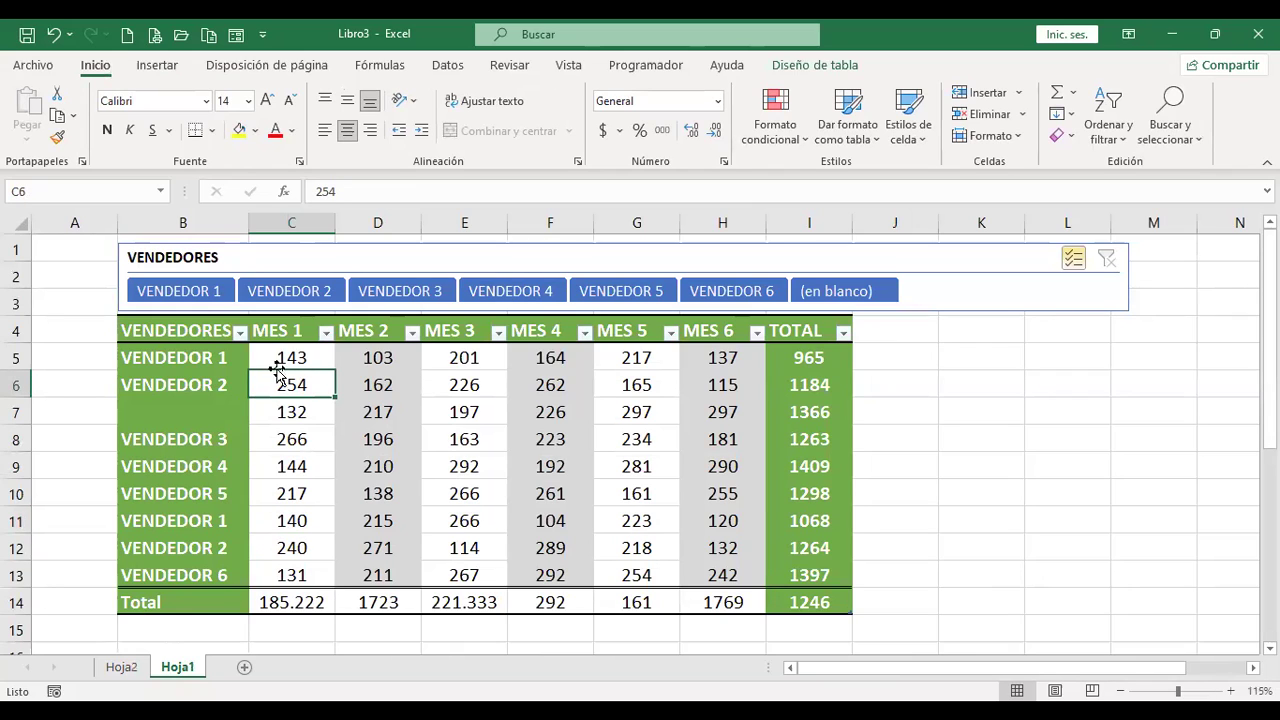
click(297, 547)
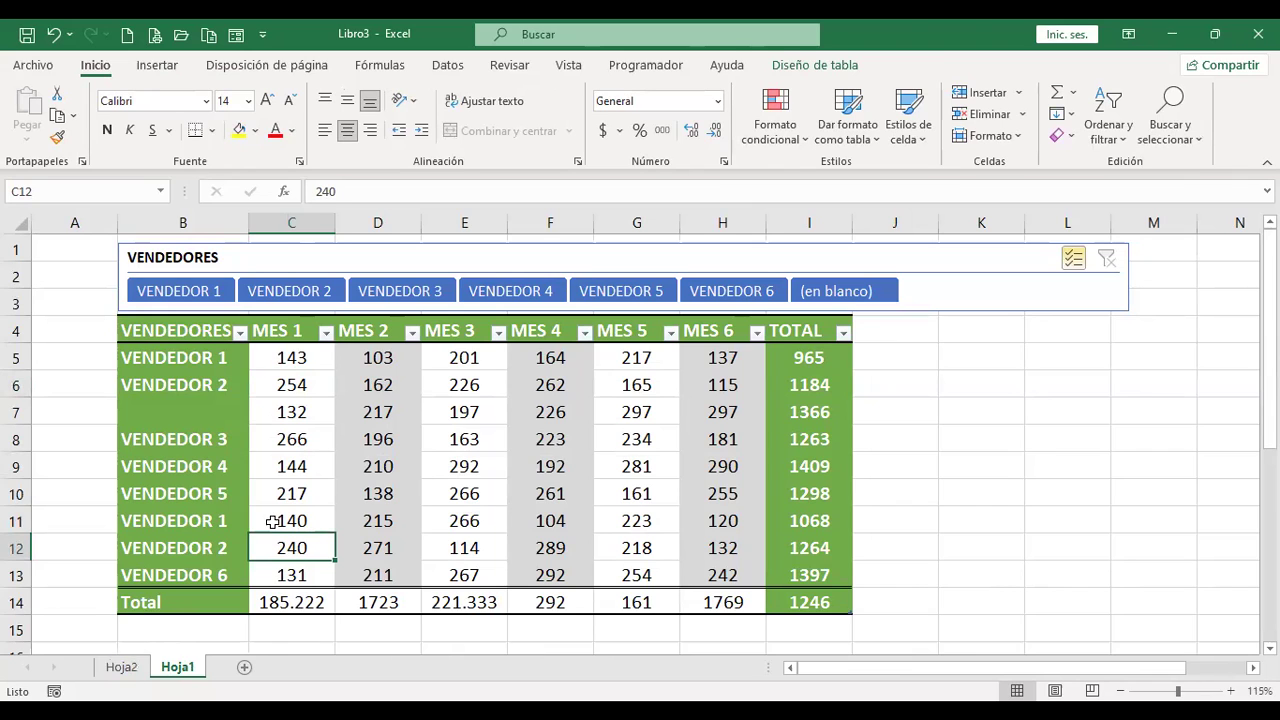
click(121, 667)
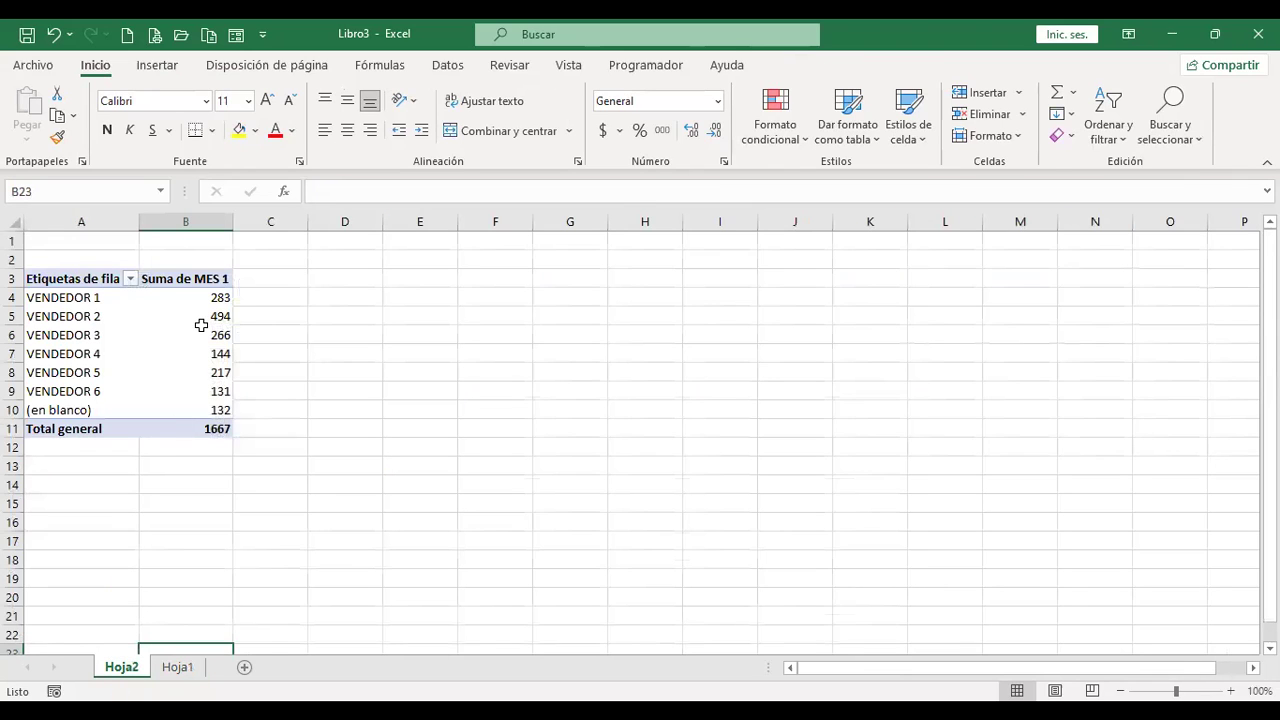
click(177, 667)
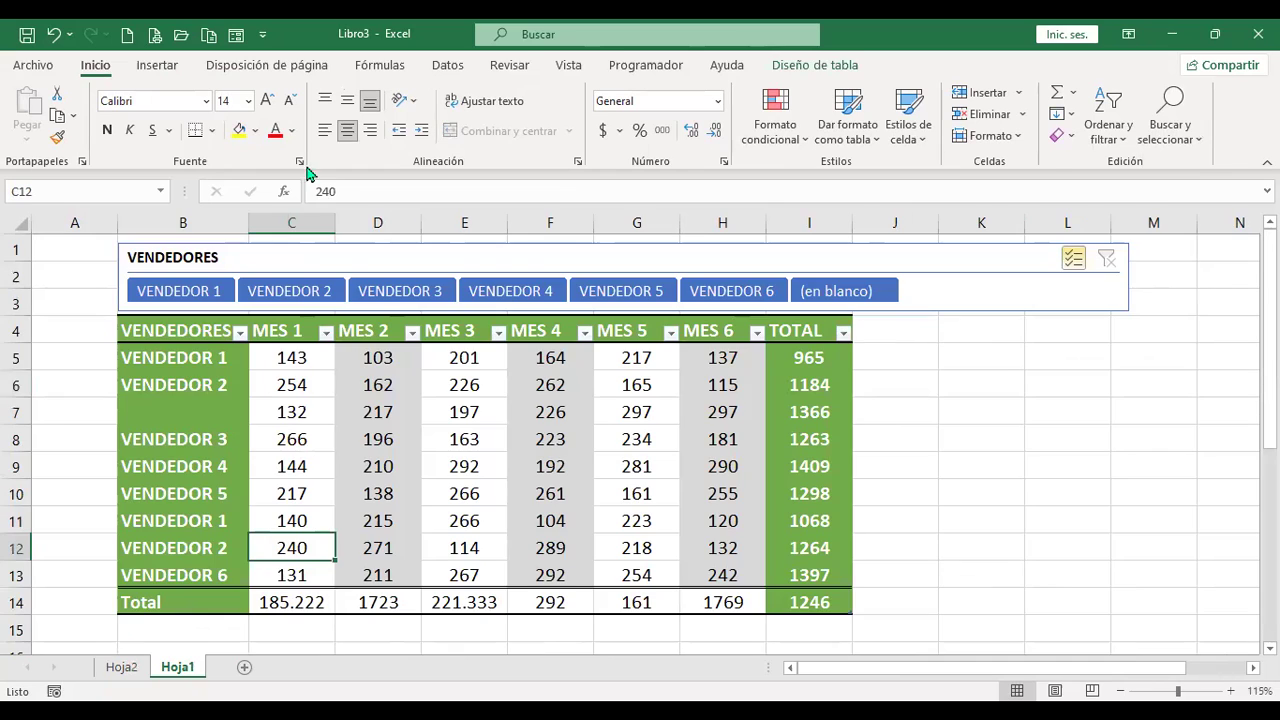
click(814, 65)
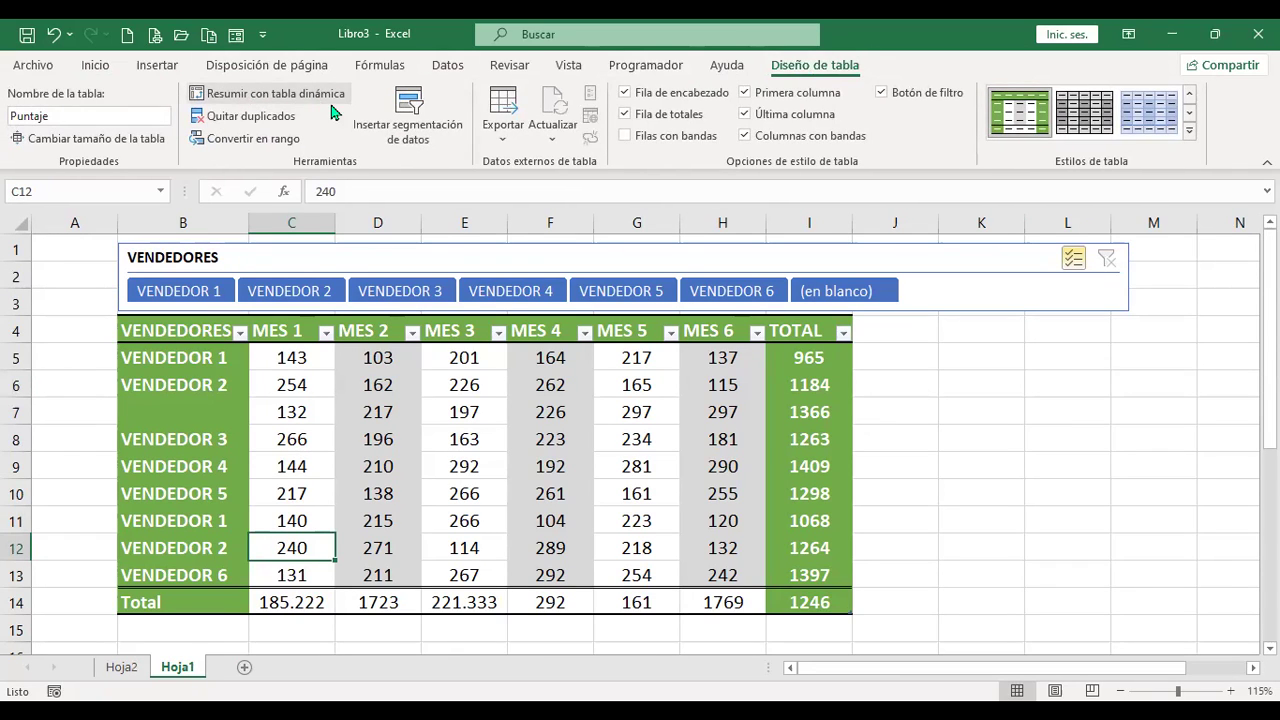
click(645, 437)
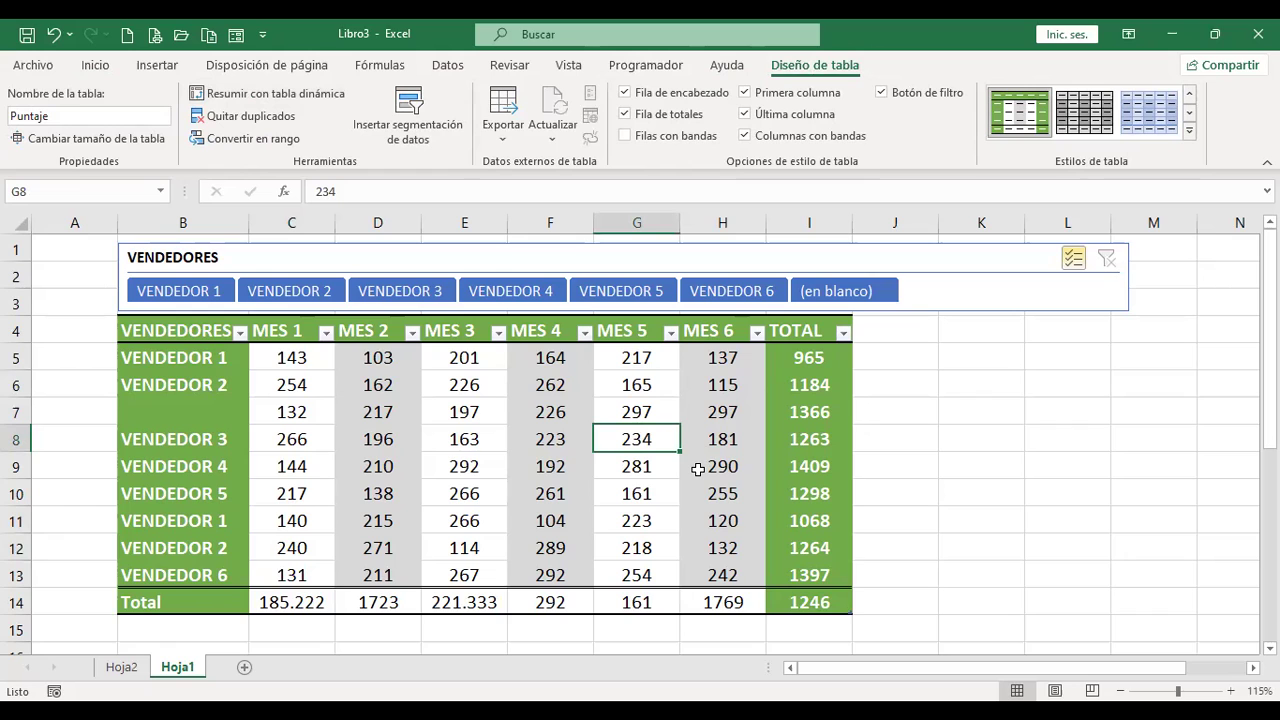
- Try to insert a timeline for the PivotTable on Hoja2
click(128, 668)
click(203, 314)
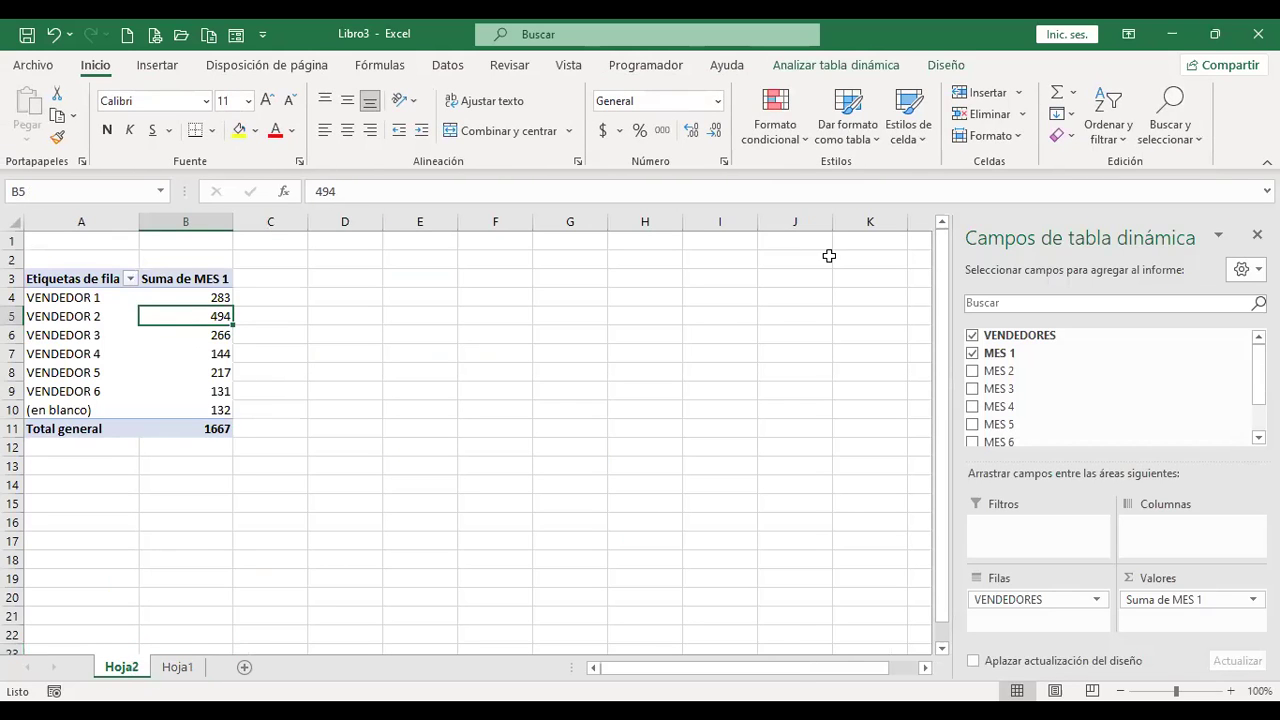
click(858, 65)
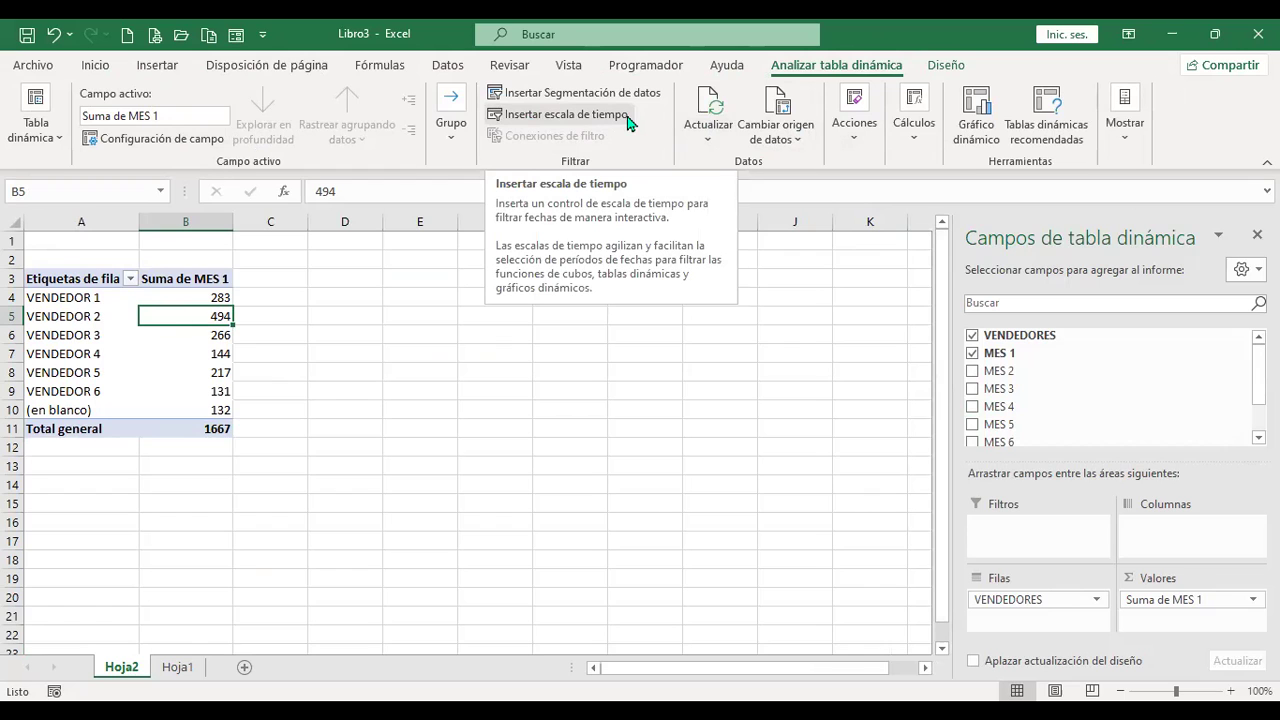
click(177, 666)
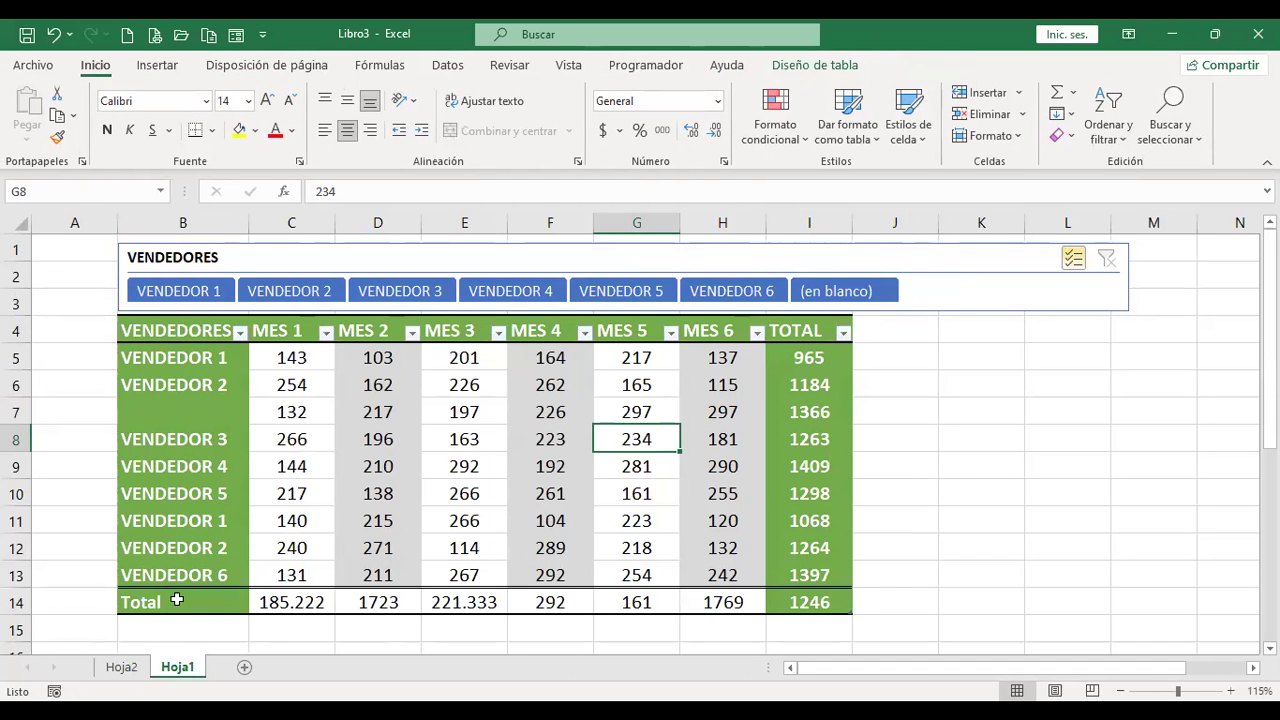
click(122, 667)
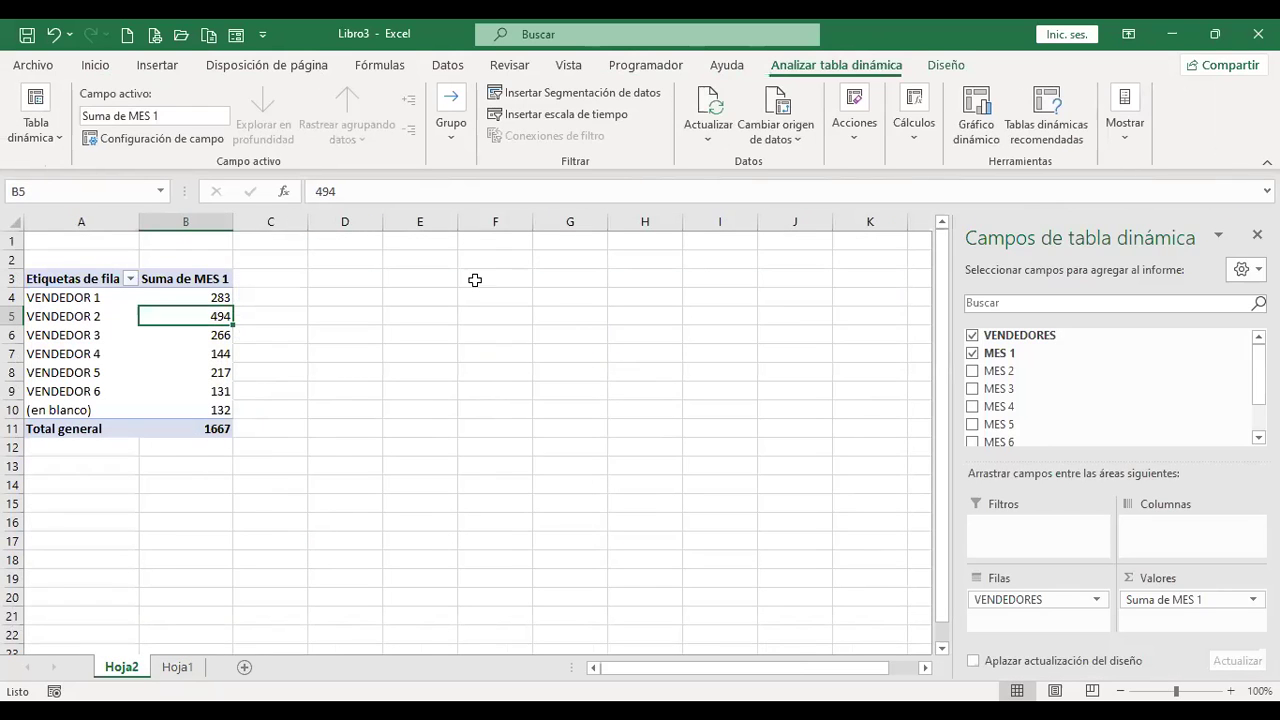
click(562, 115)
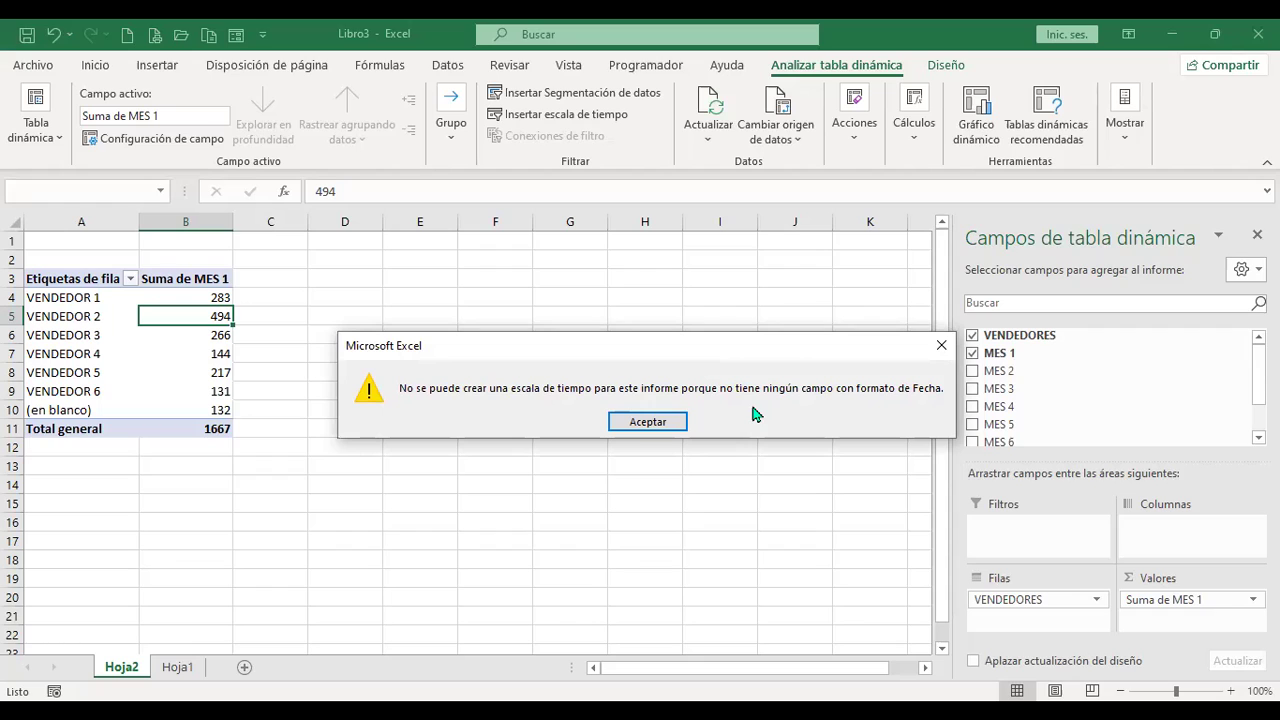
click(647, 421)
- Enter the header FECHA in cell A4 of Hoja1, beside the VENDEDORES header
click(178, 667)
click(80, 312)
click(80, 320)
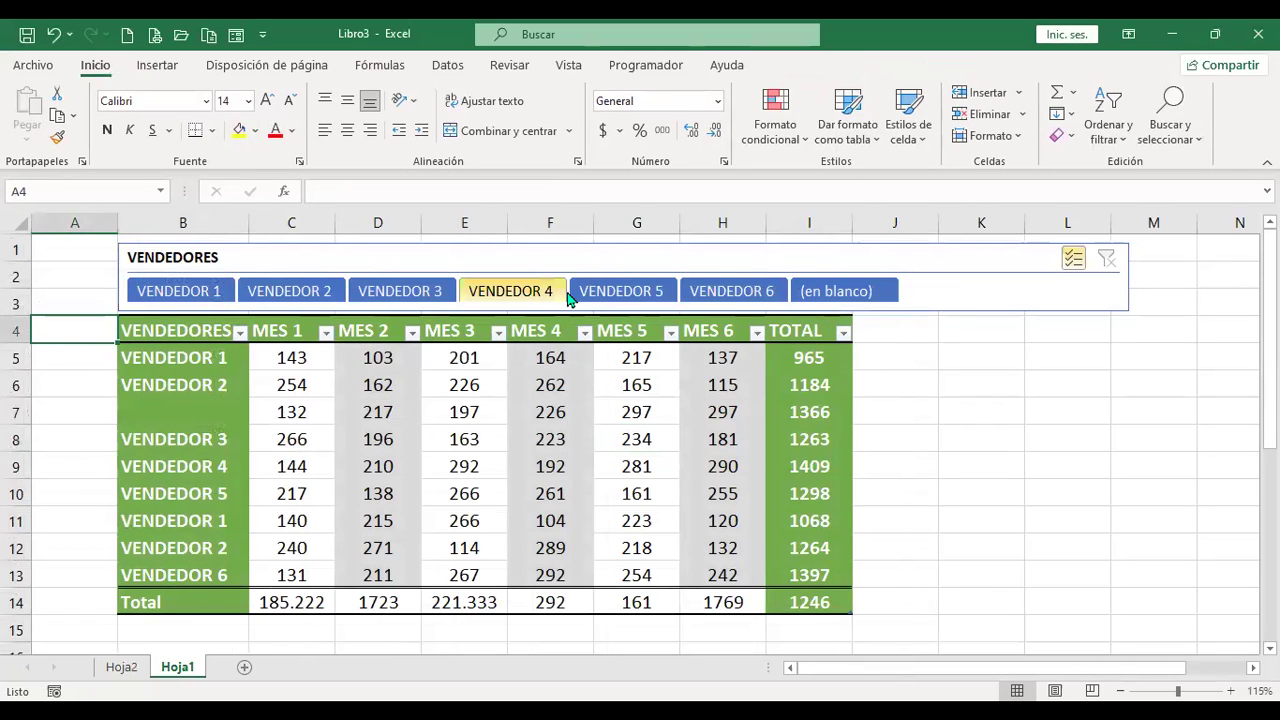
text(FECHA)
key(Return)
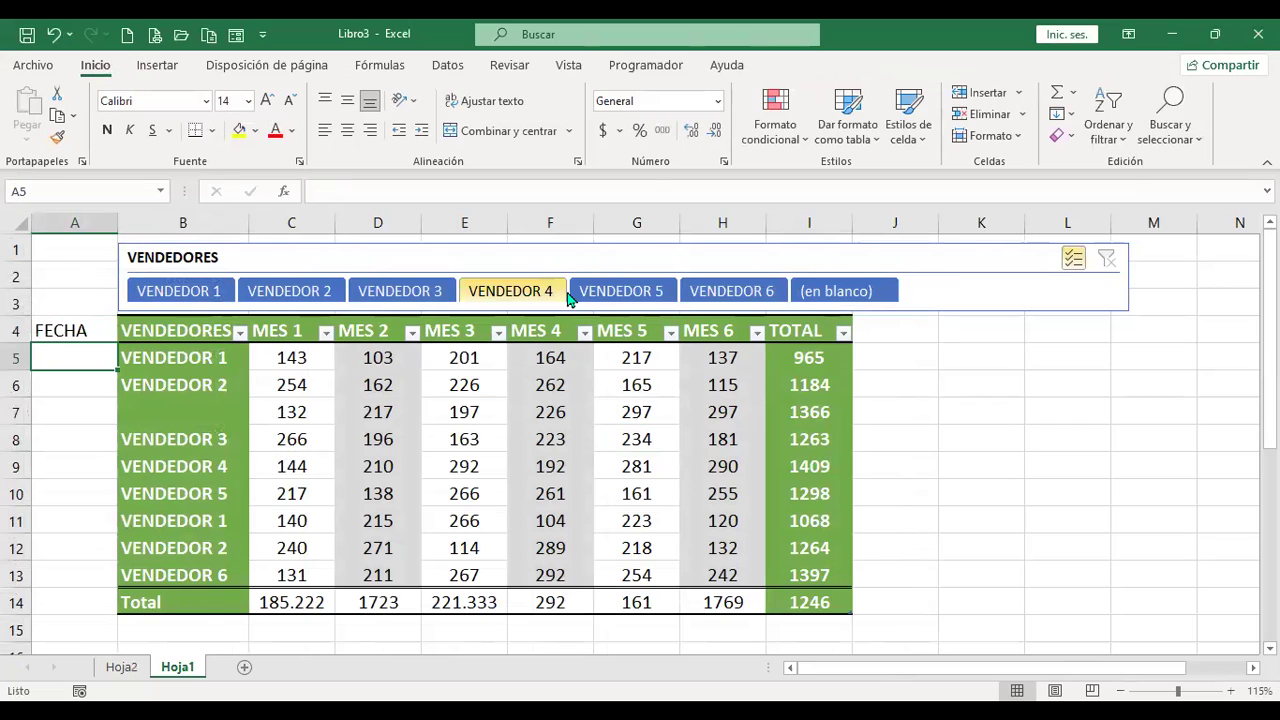
- Resize the Puntaje table on Hoja1 to the range $A$4:$I$14 so it includes the FECHA column
click(191, 390)
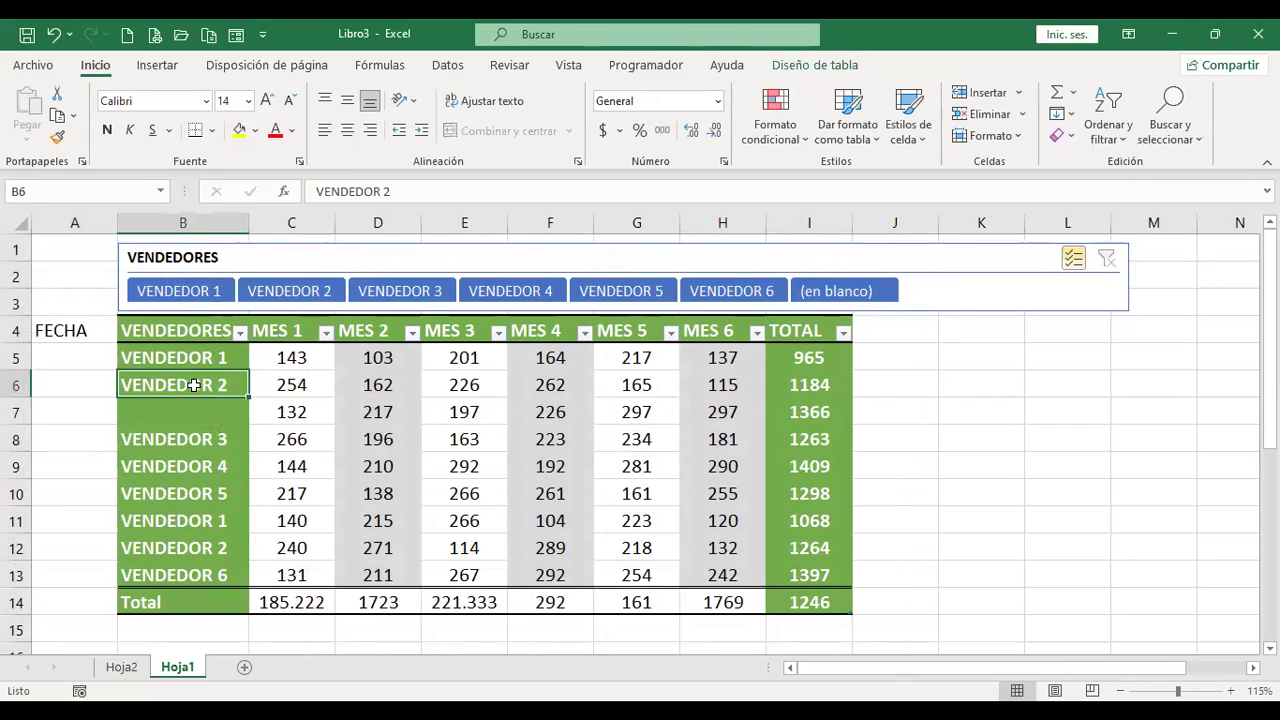
click(826, 70)
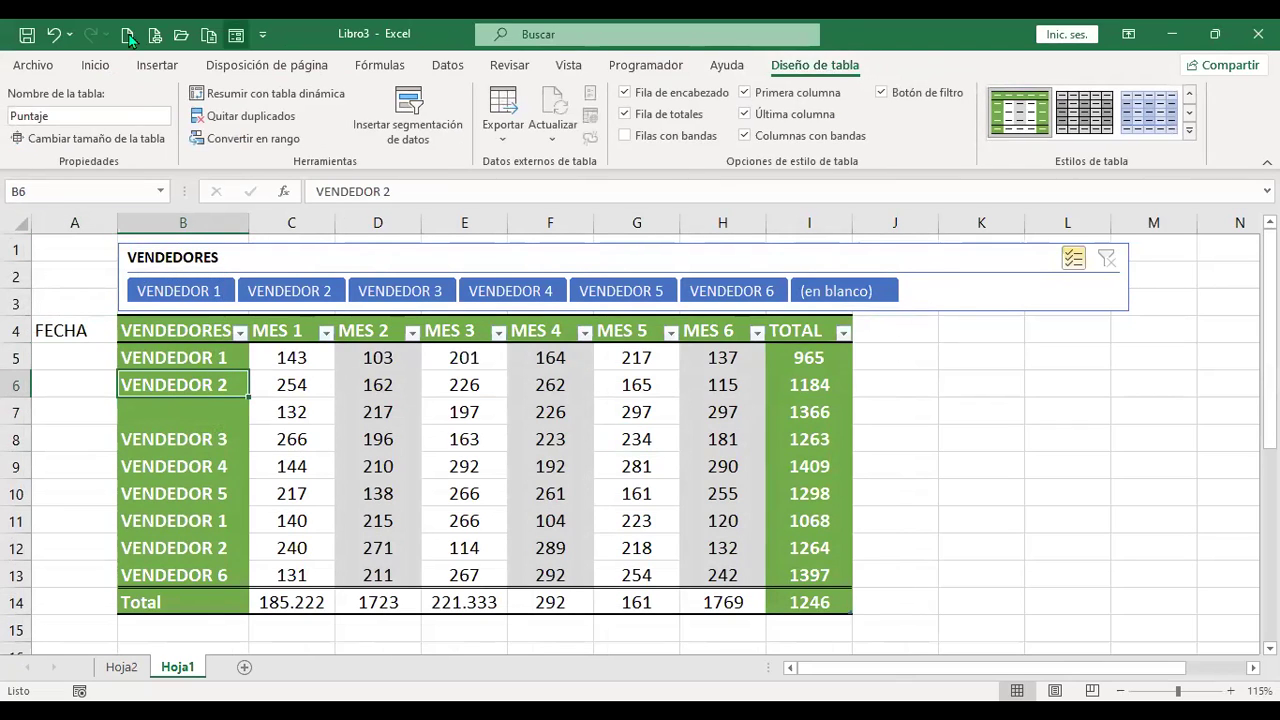
click(114, 141)
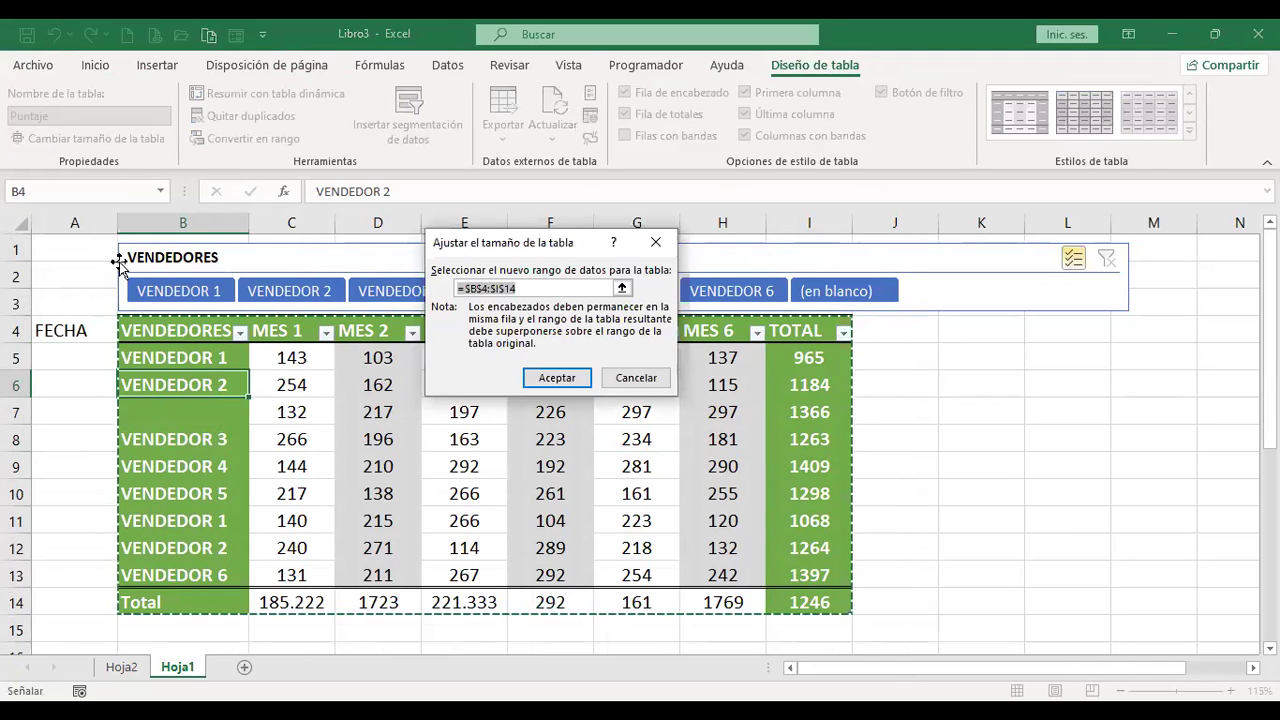
click(468, 288)
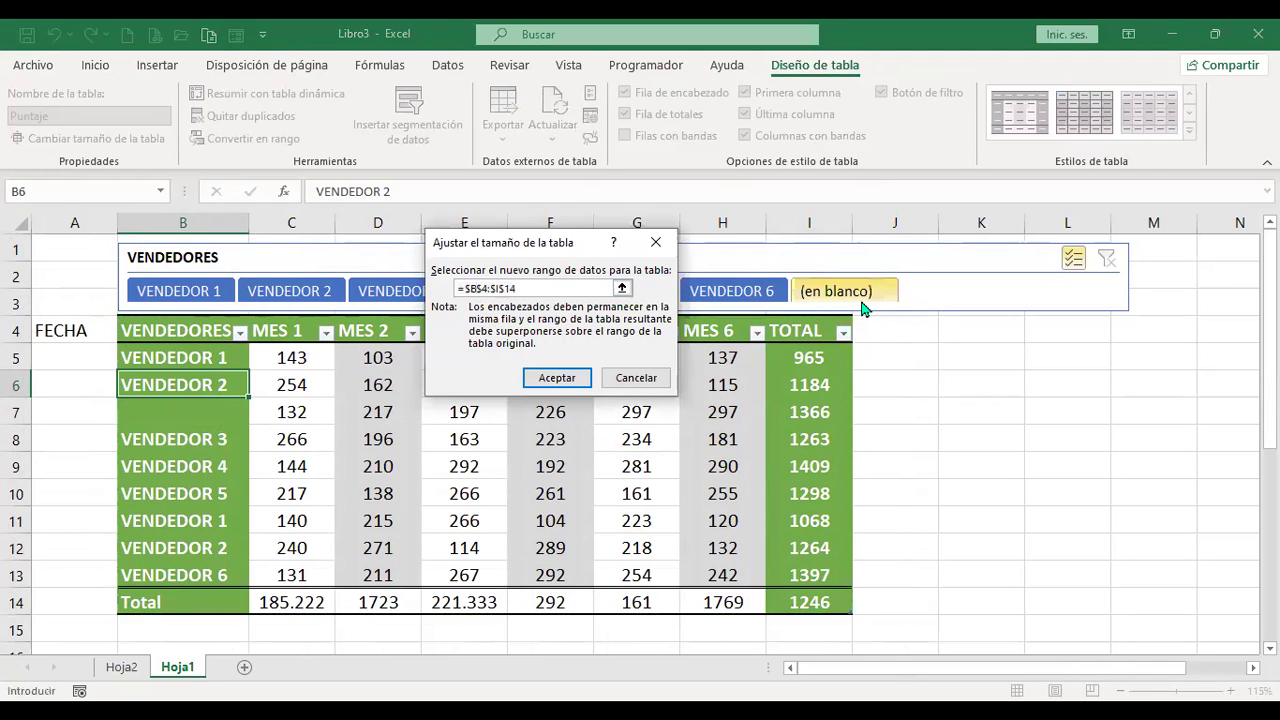
key(BackSpace)
text(A)
click(582, 376)
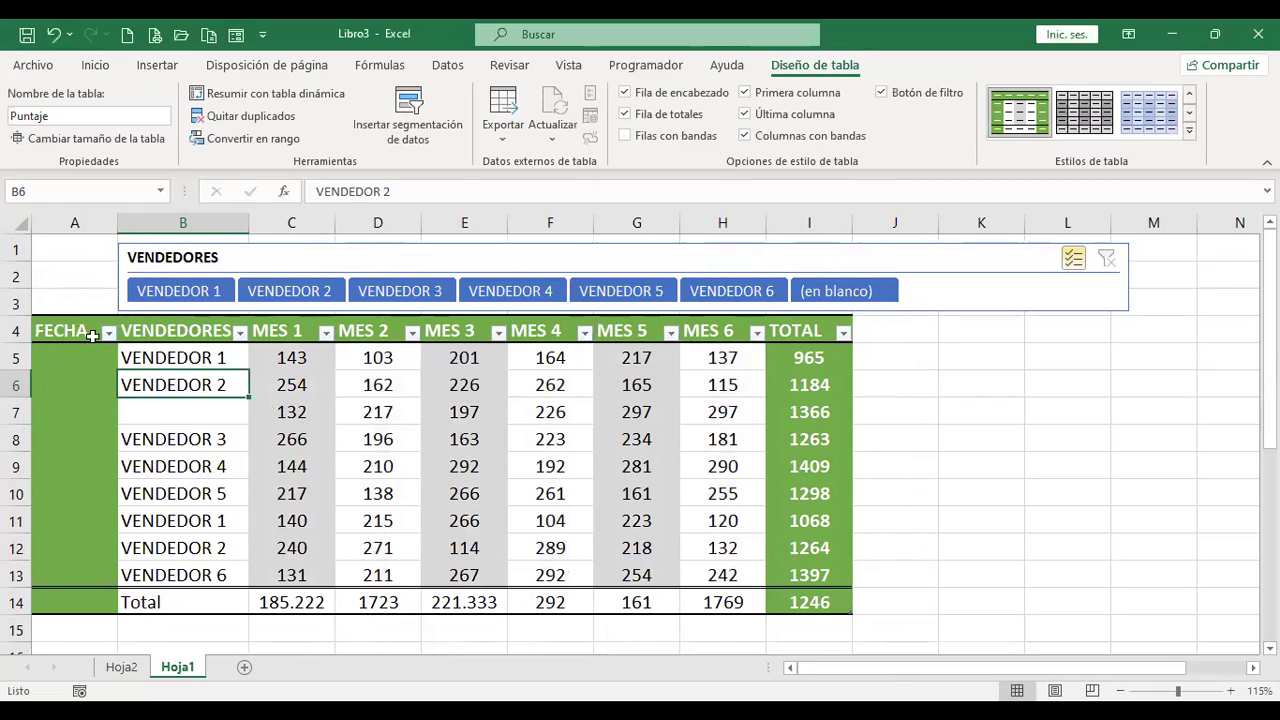
- Enter the dates 1/7/2021, 1/7/2022 and 2/7/2021 in cells A5 to A7 of the FECHA column
click(72, 360)
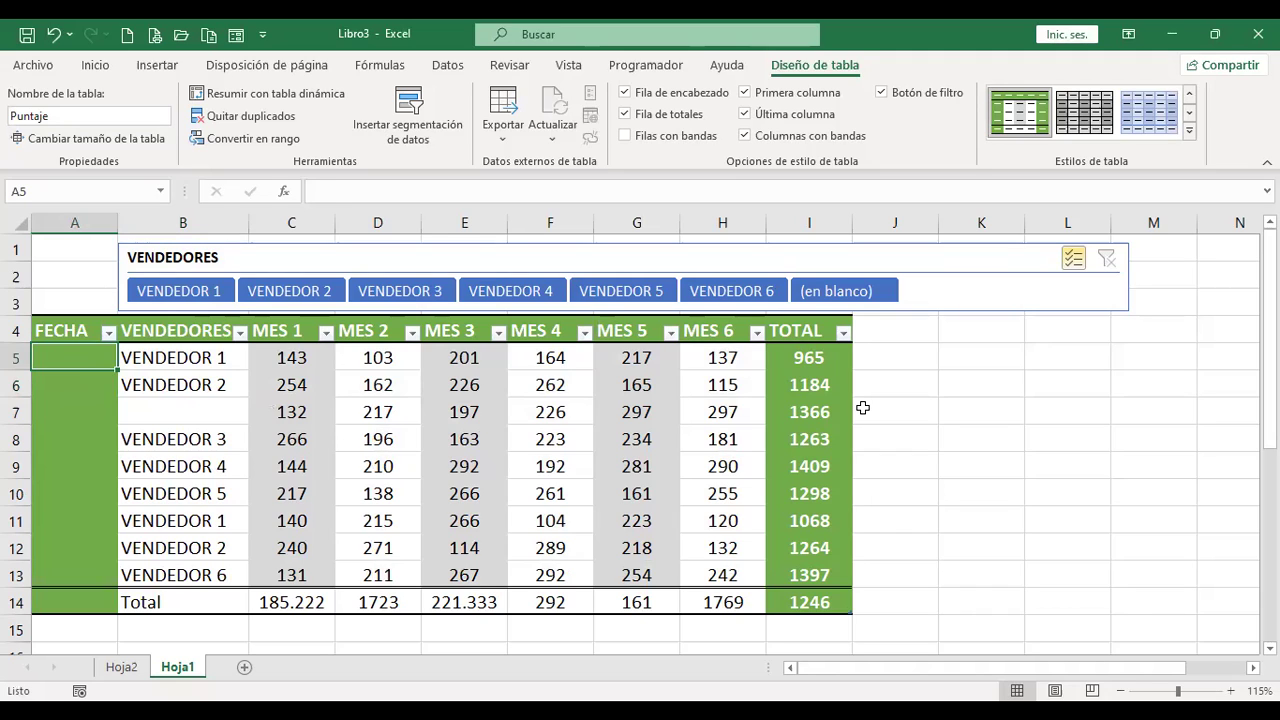
text(1/7/2)
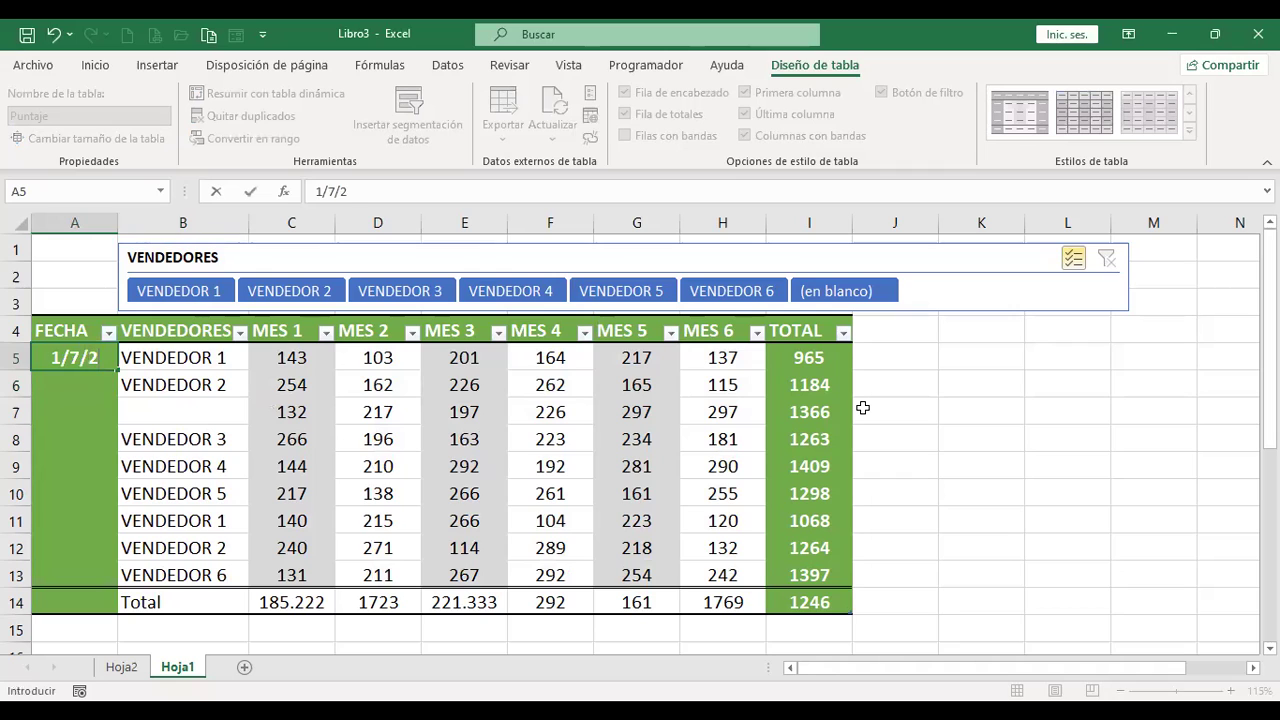
text(021)
key(Return)
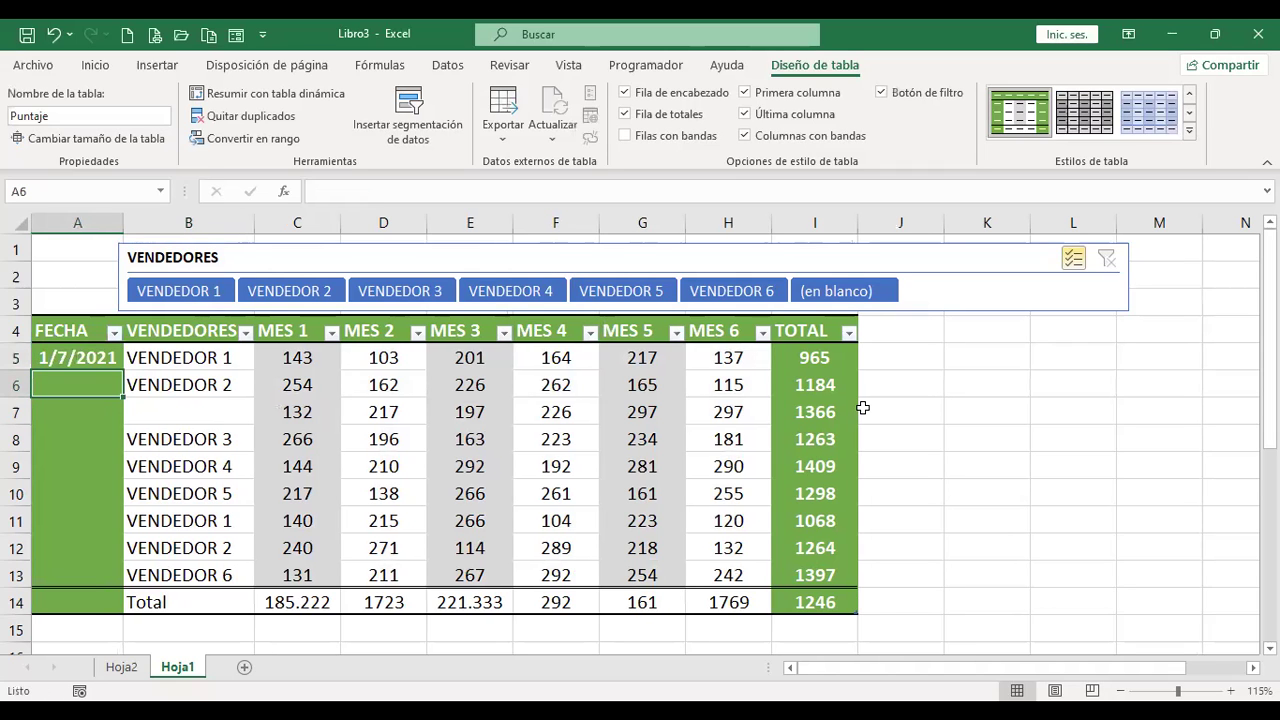
text(1/7/)
text(2022)
key(Return)
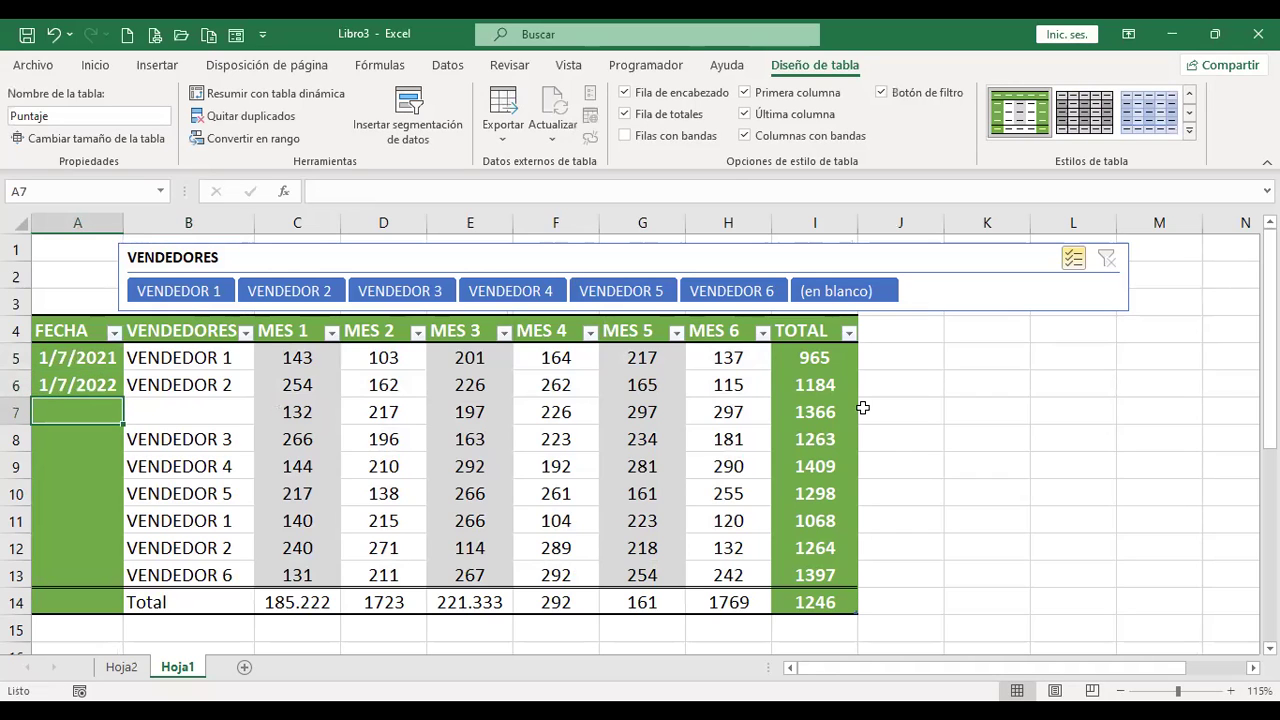
text(2/)
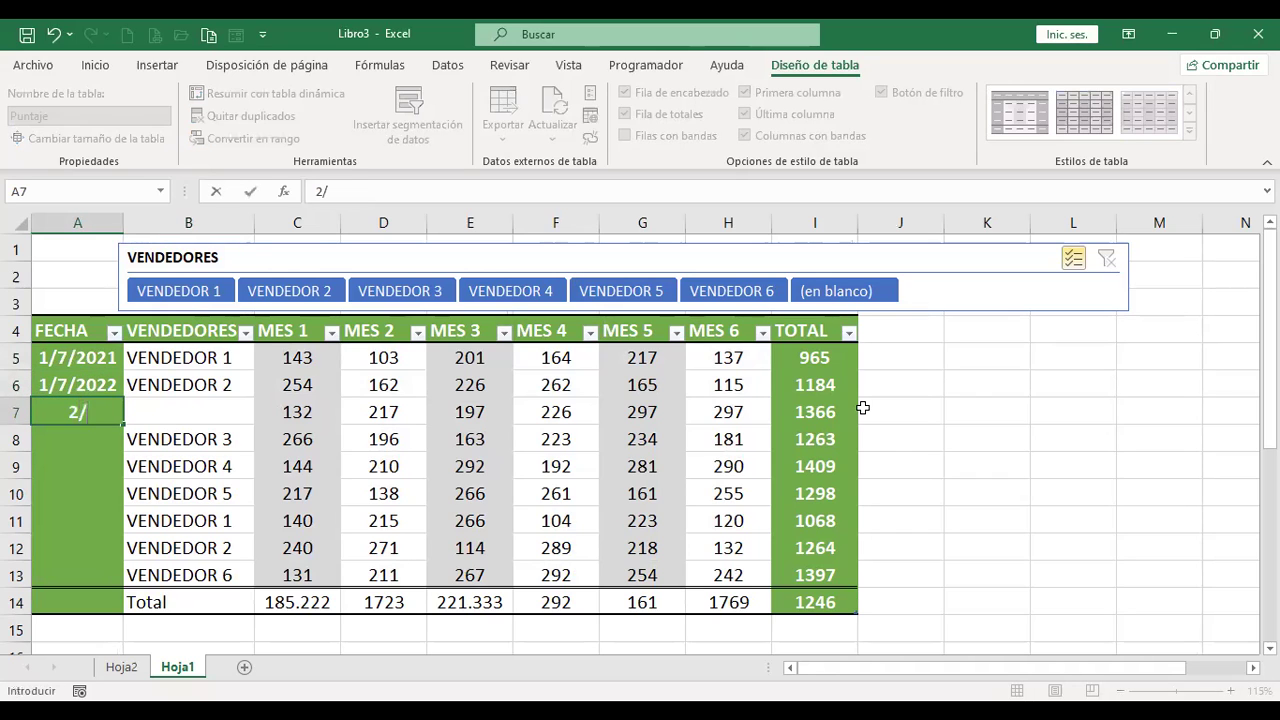
text(7/2021)
key(Return)
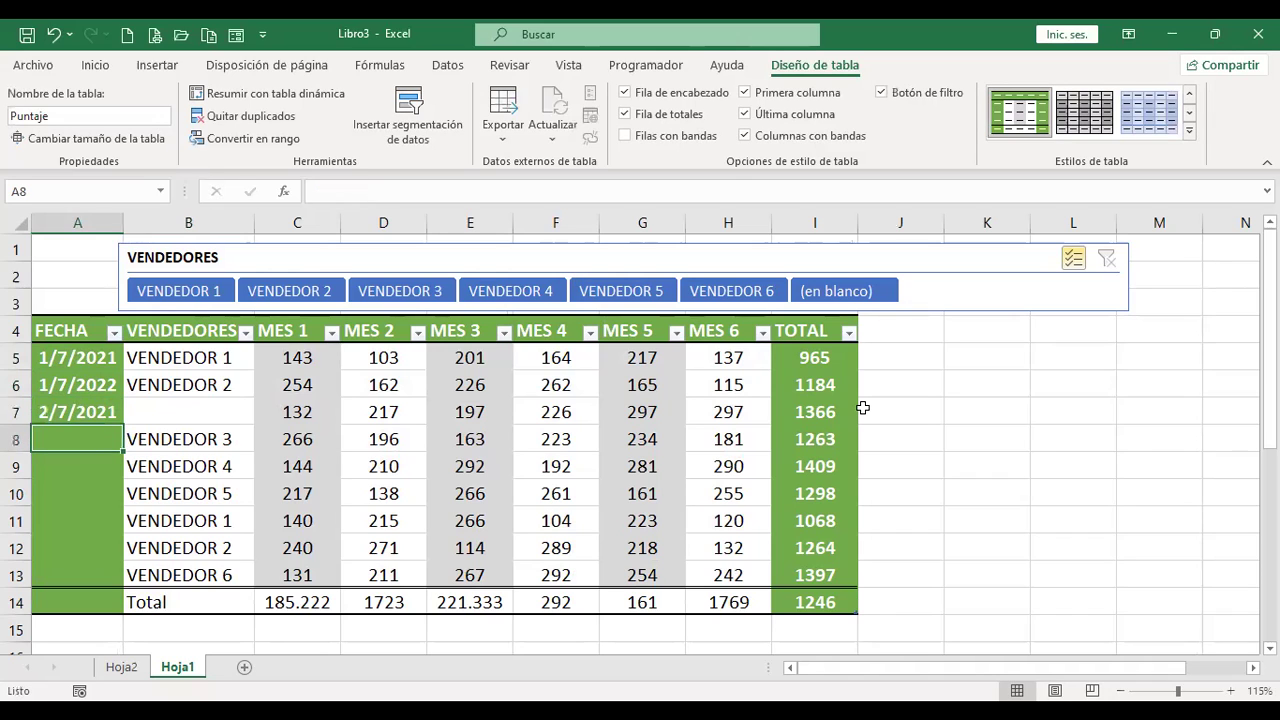
- Enter 3/7/2022 in A8 and 4/7/2022 in A9, and fill A10:A13 by repeating the FECHA dates from A5 onward
text(3)
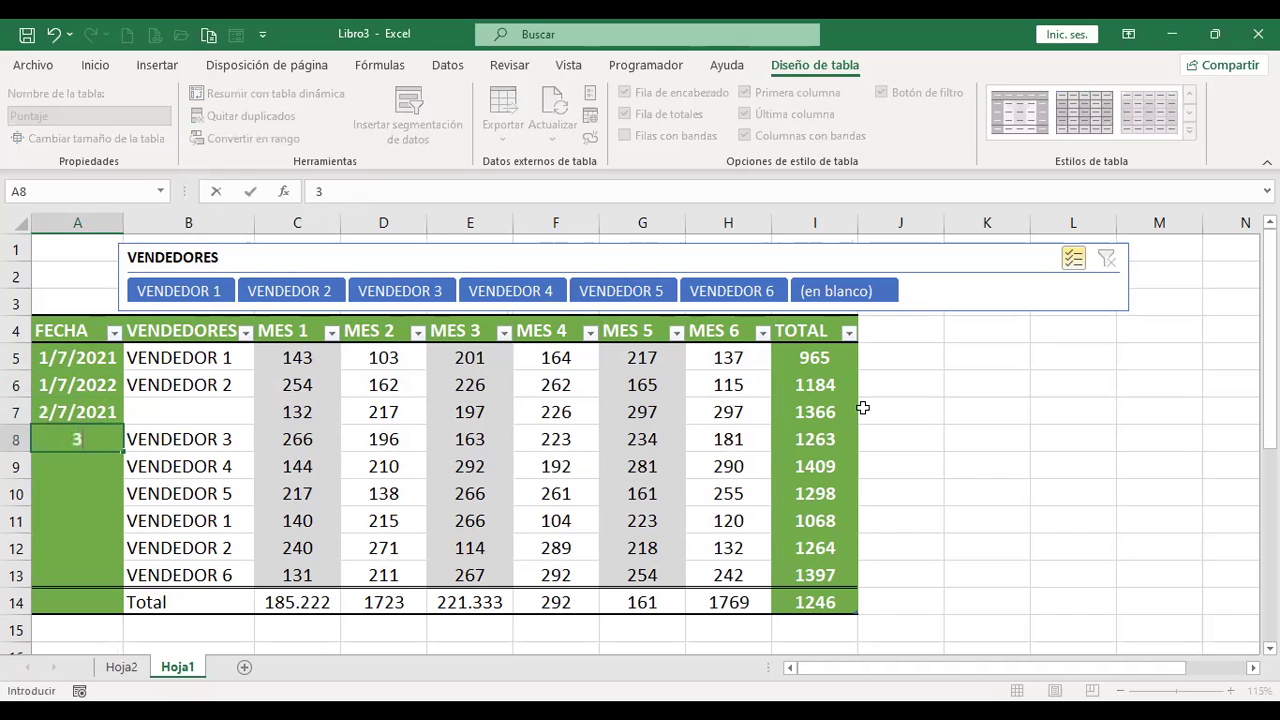
text(/7/2022)
key(Return)
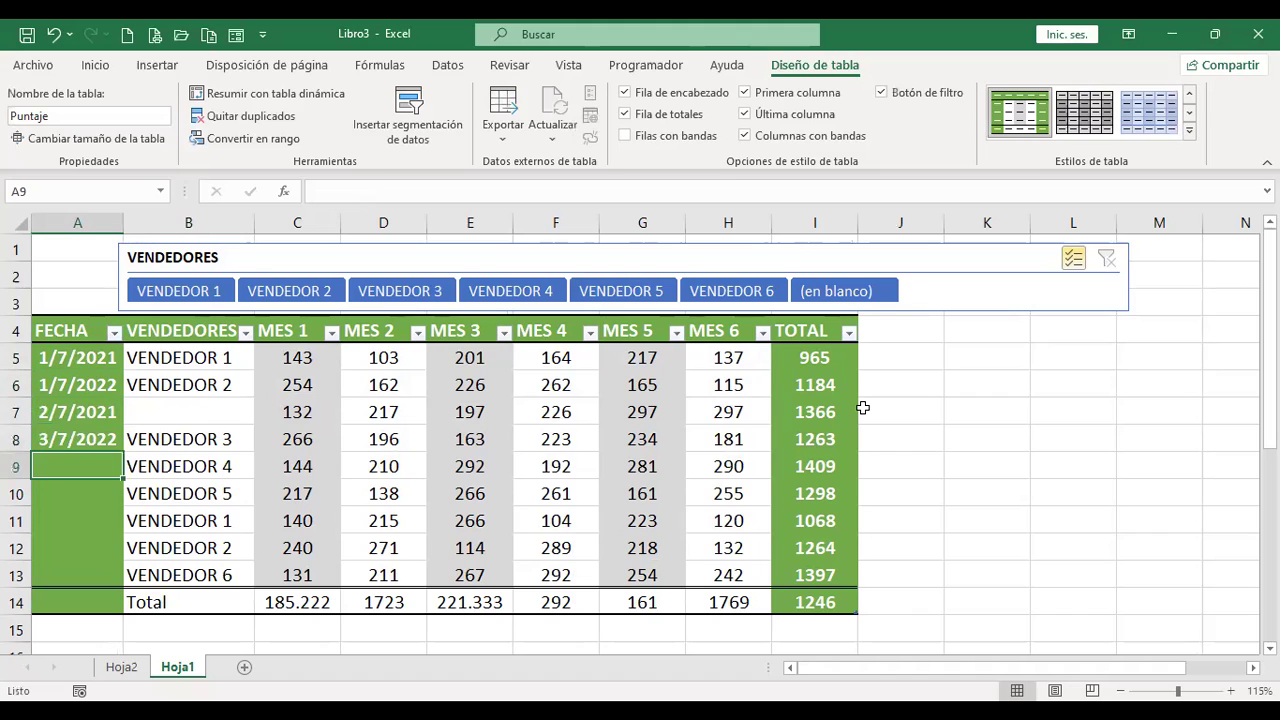
text(4/7/2022)
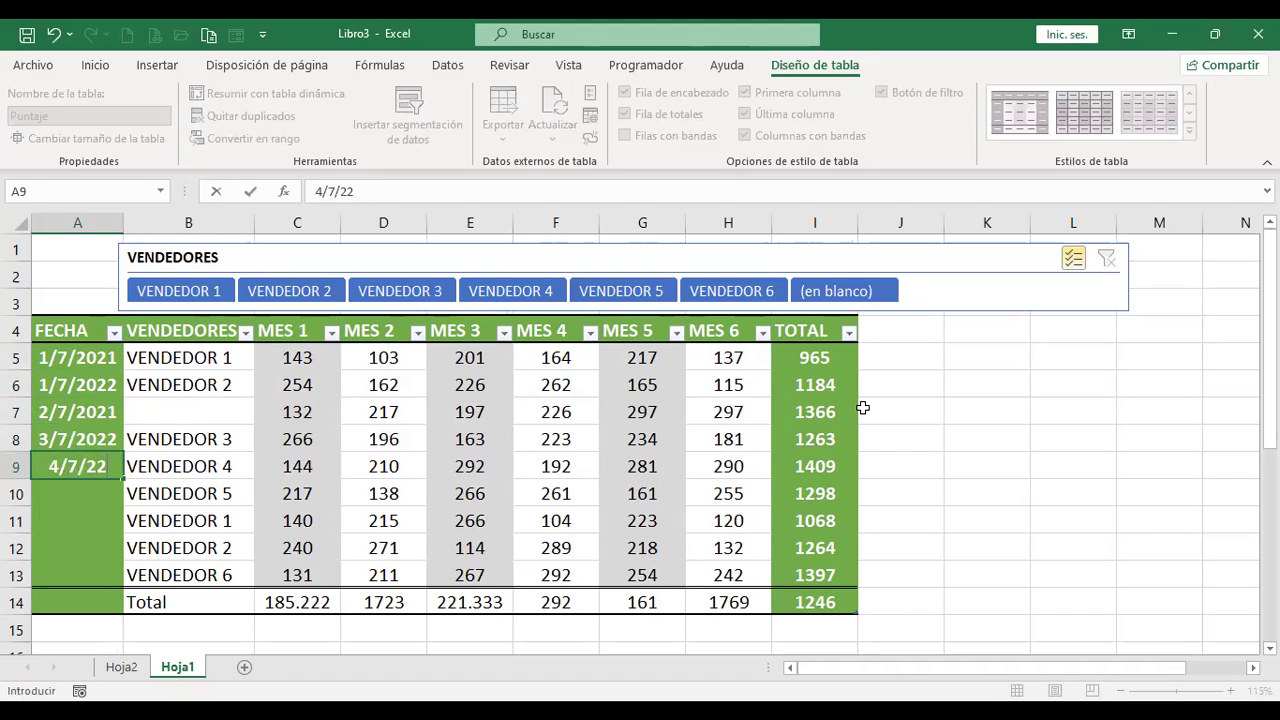
key(Return)
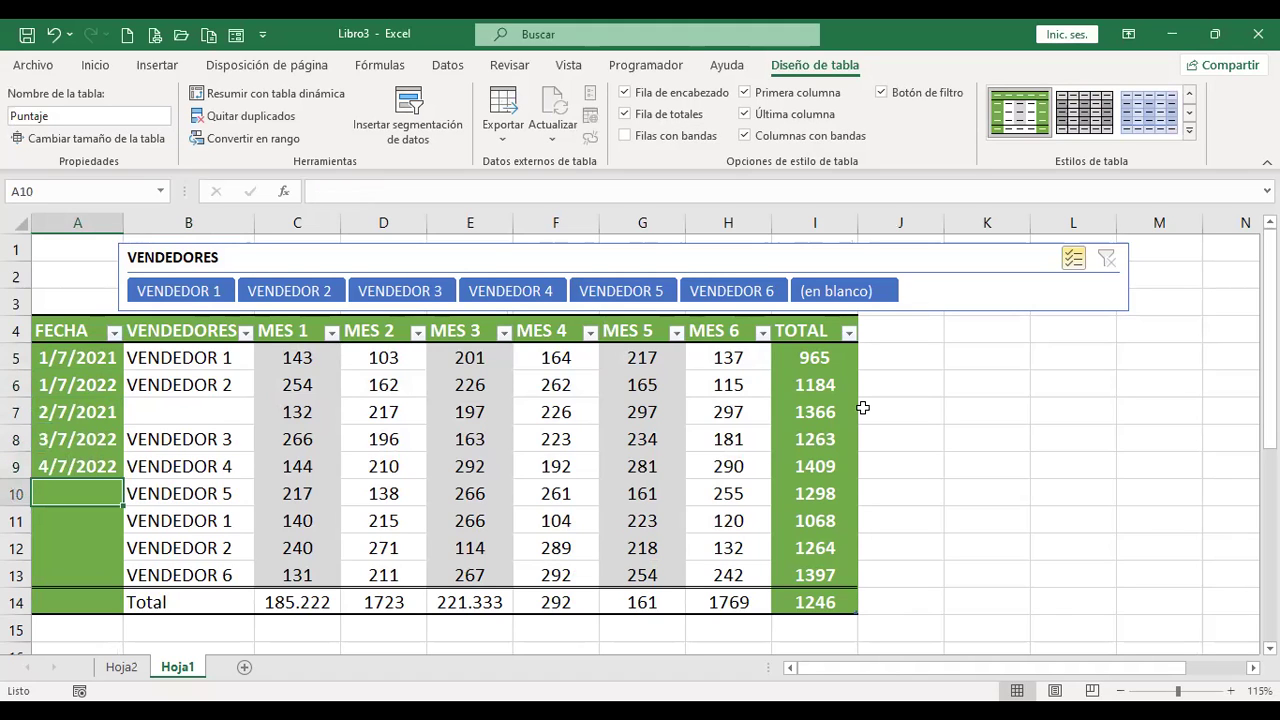
drag(80, 357, 110, 576)
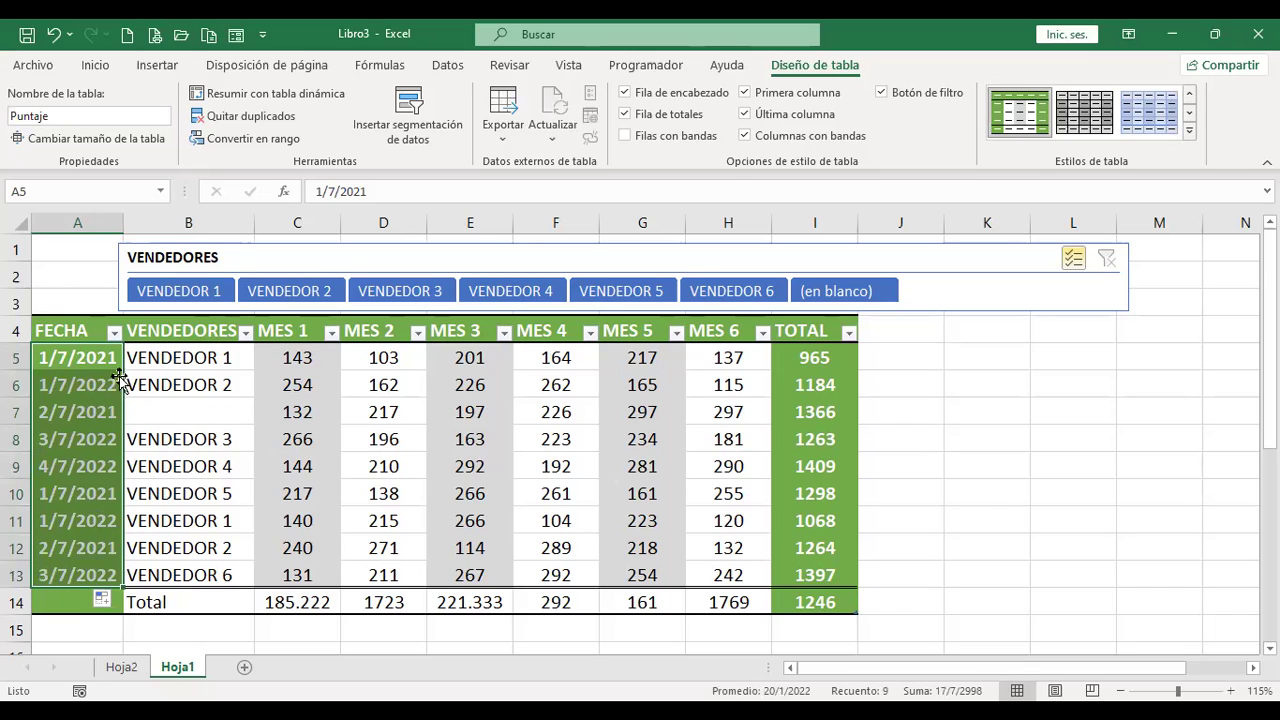
click(89, 359)
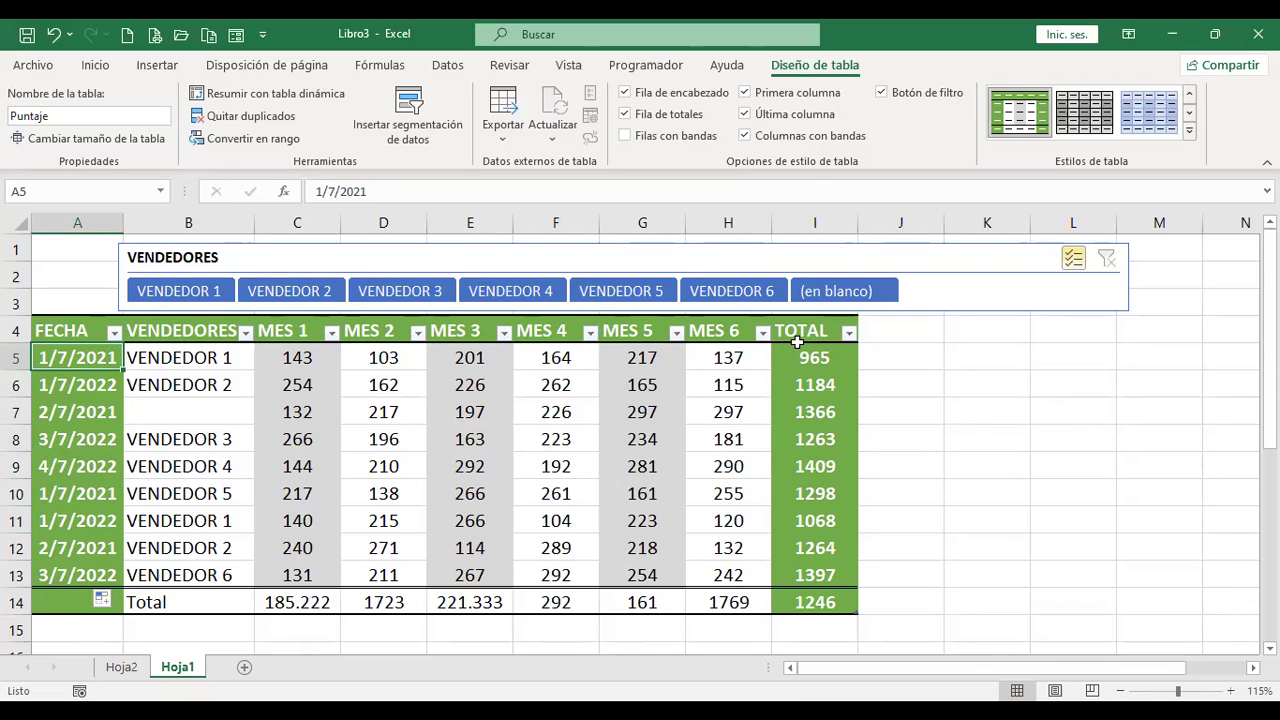
- Try again to insert a timeline for the PivotTable on Hoja2 with the FECHA dates in the source table
click(121, 667)
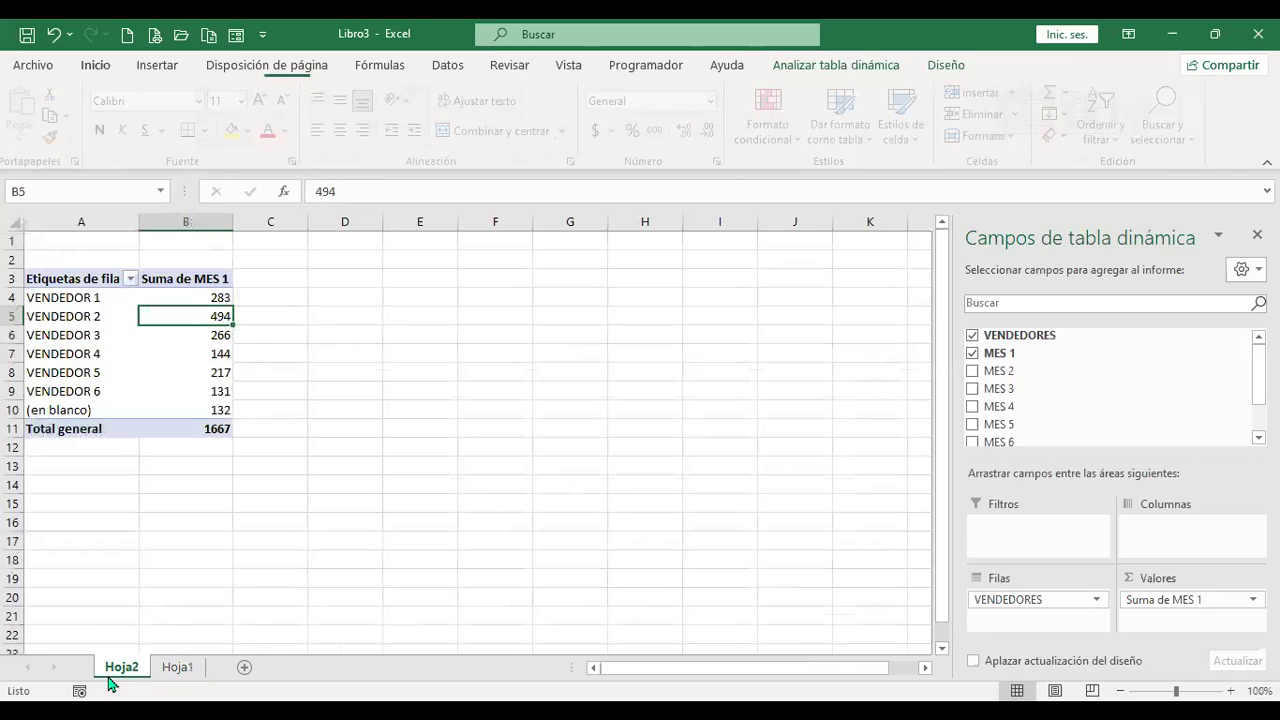
click(812, 70)
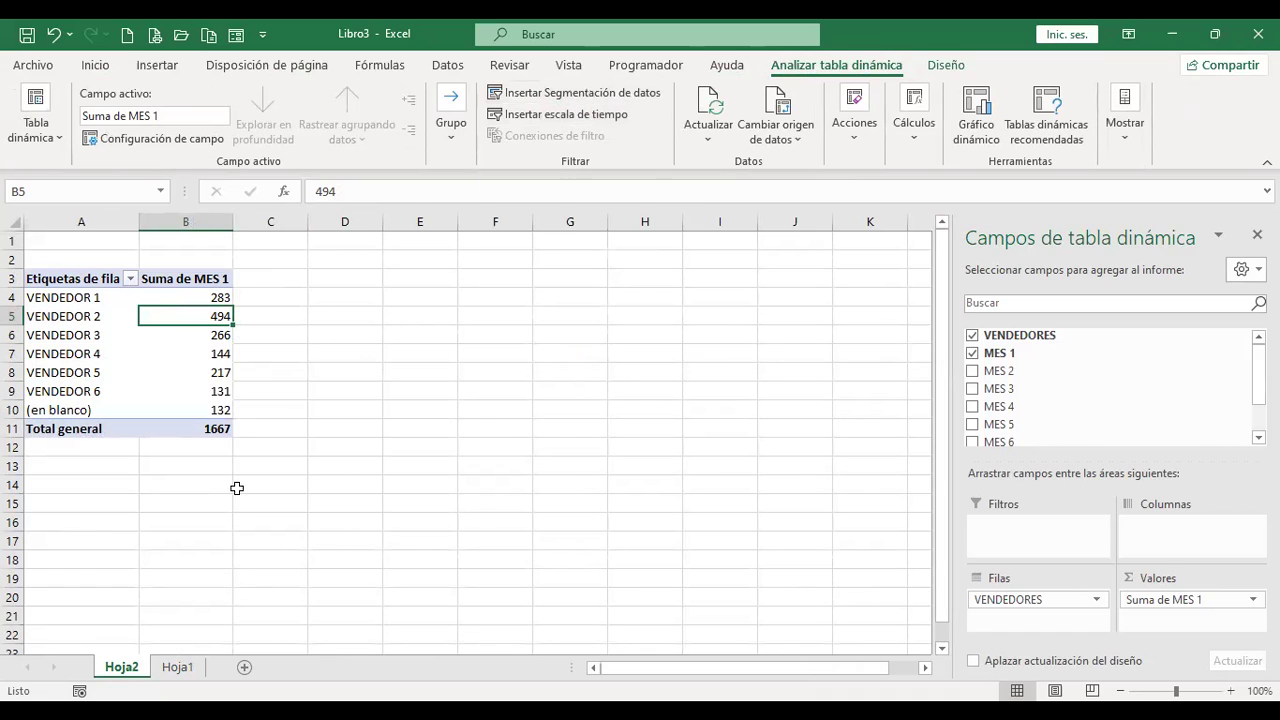
click(177, 667)
click(391, 412)
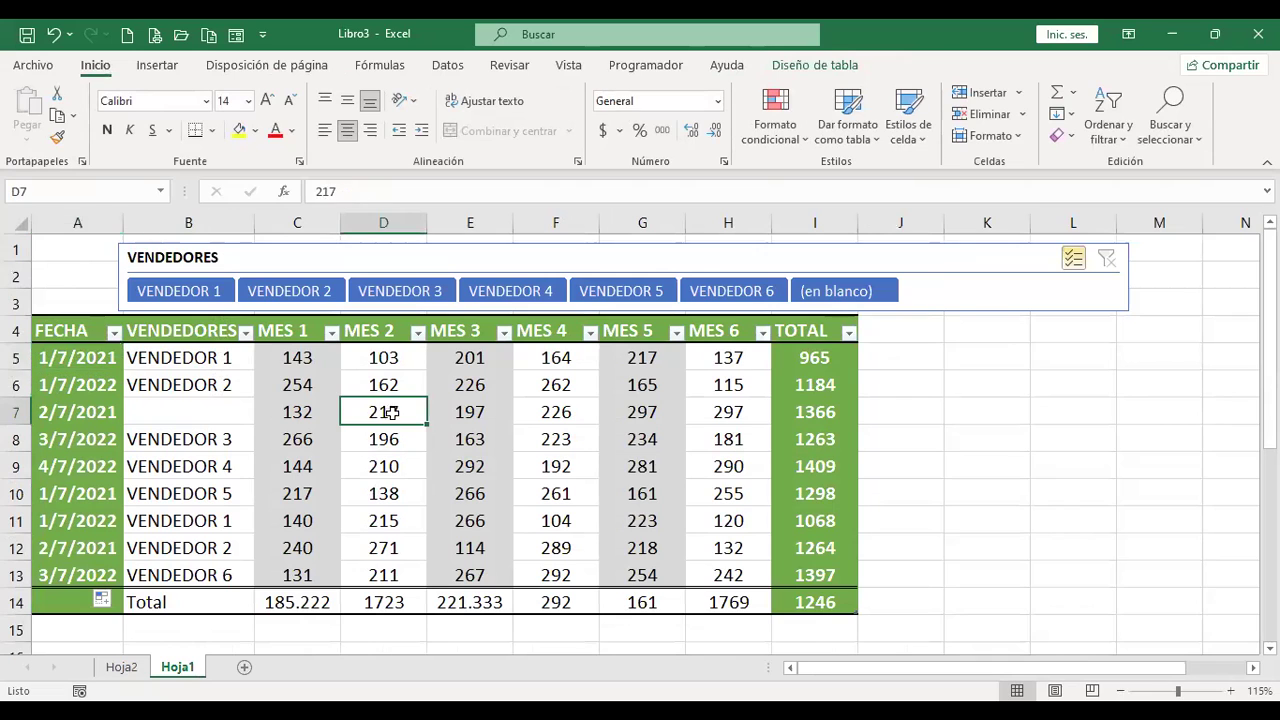
click(128, 672)
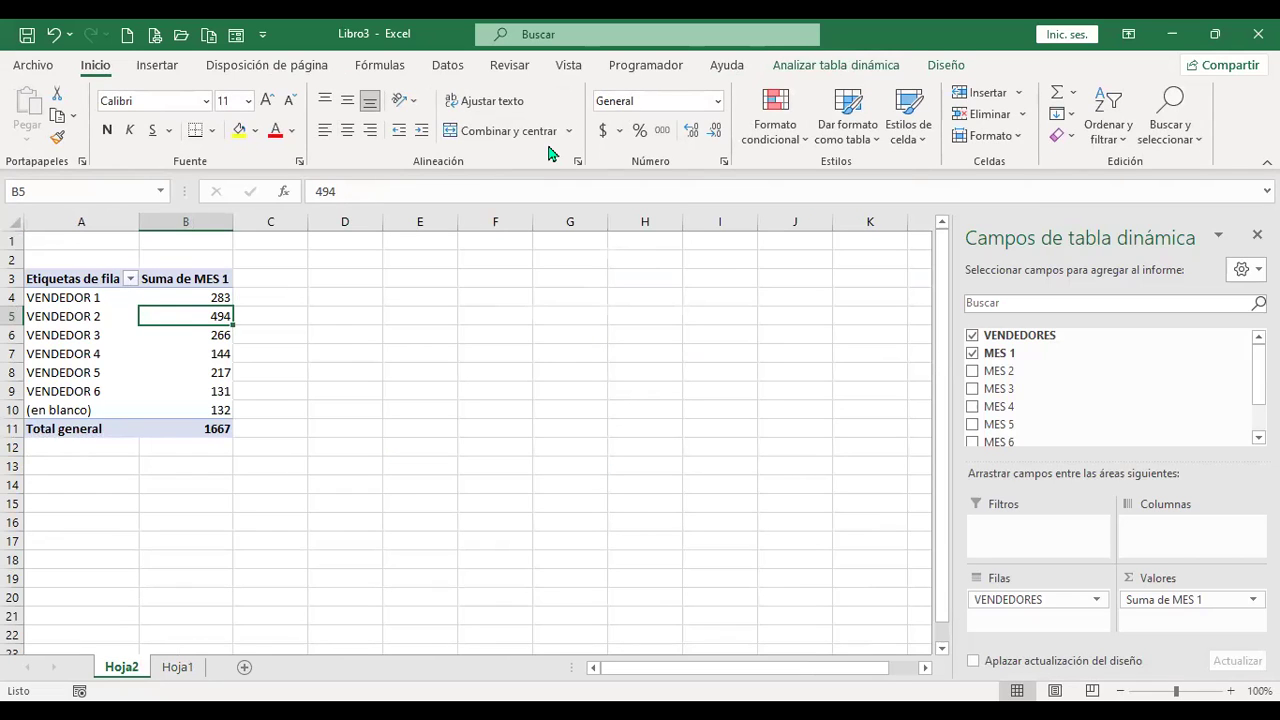
click(862, 66)
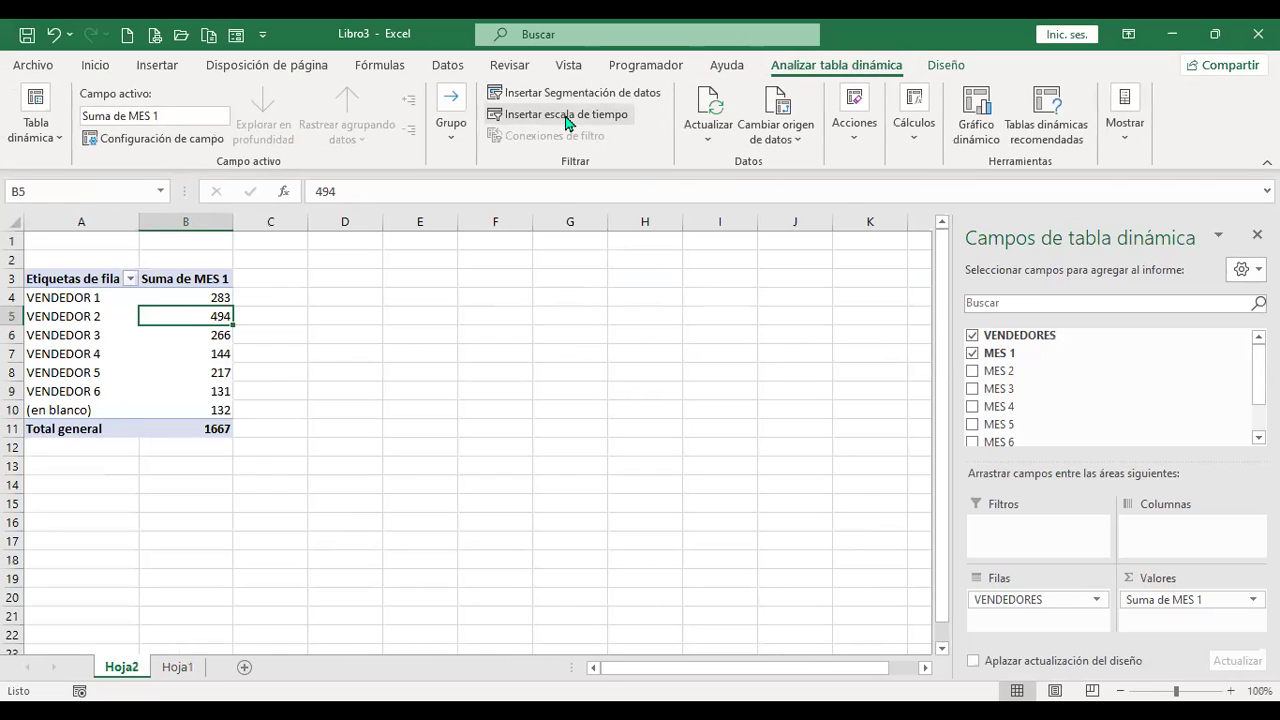
click(566, 118)
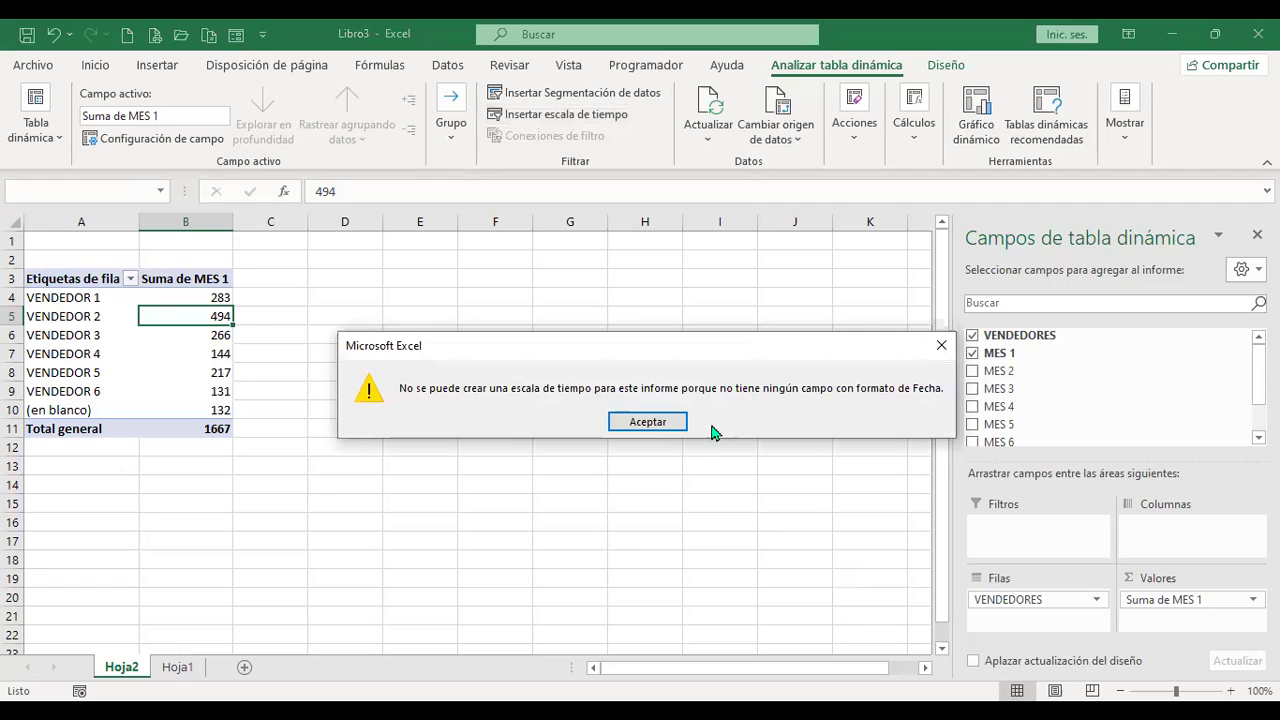
click(647, 421)
- Check the source table on Hoja1 and look for the FECHA field in the PivotTable field list on Hoja2
click(168, 667)
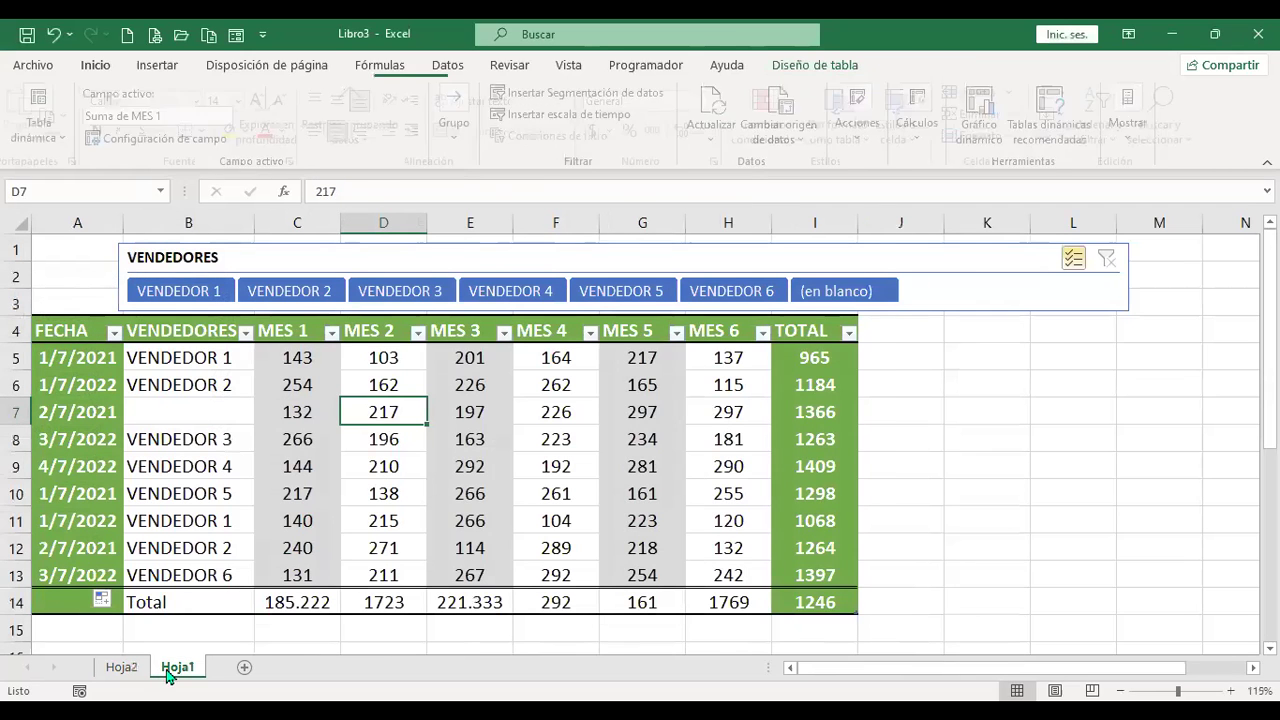
click(818, 64)
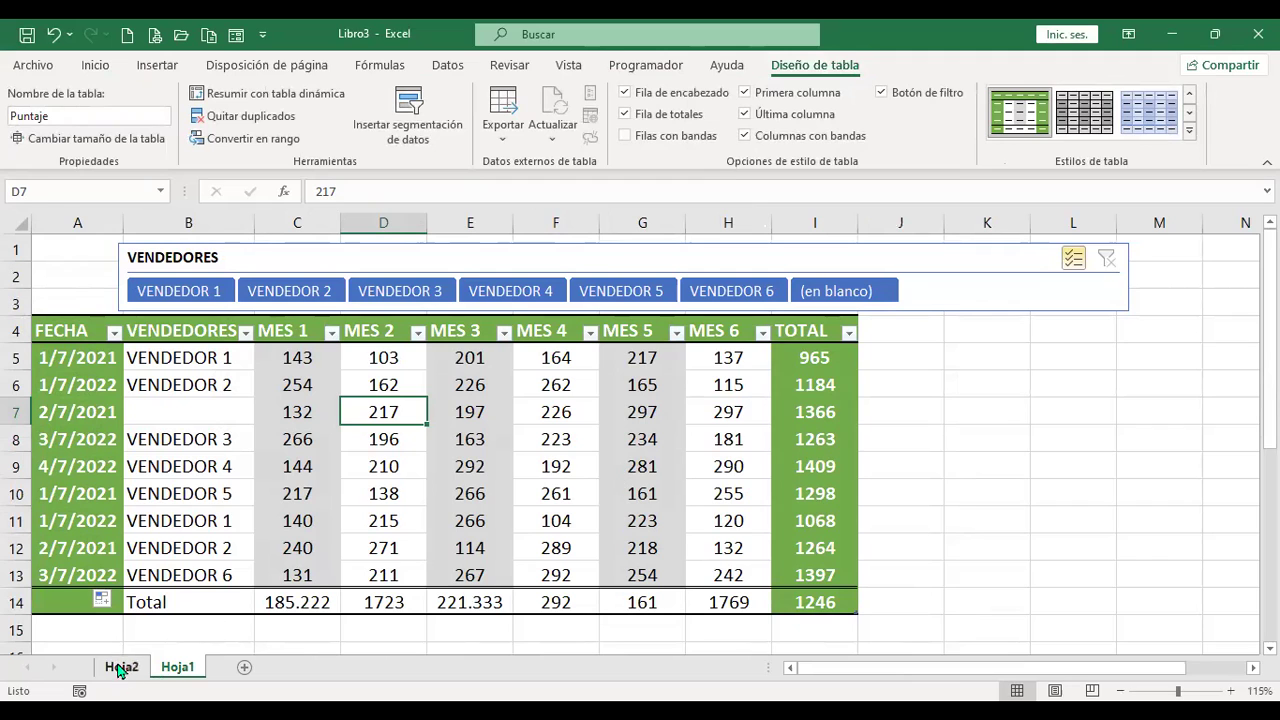
click(104, 483)
click(126, 676)
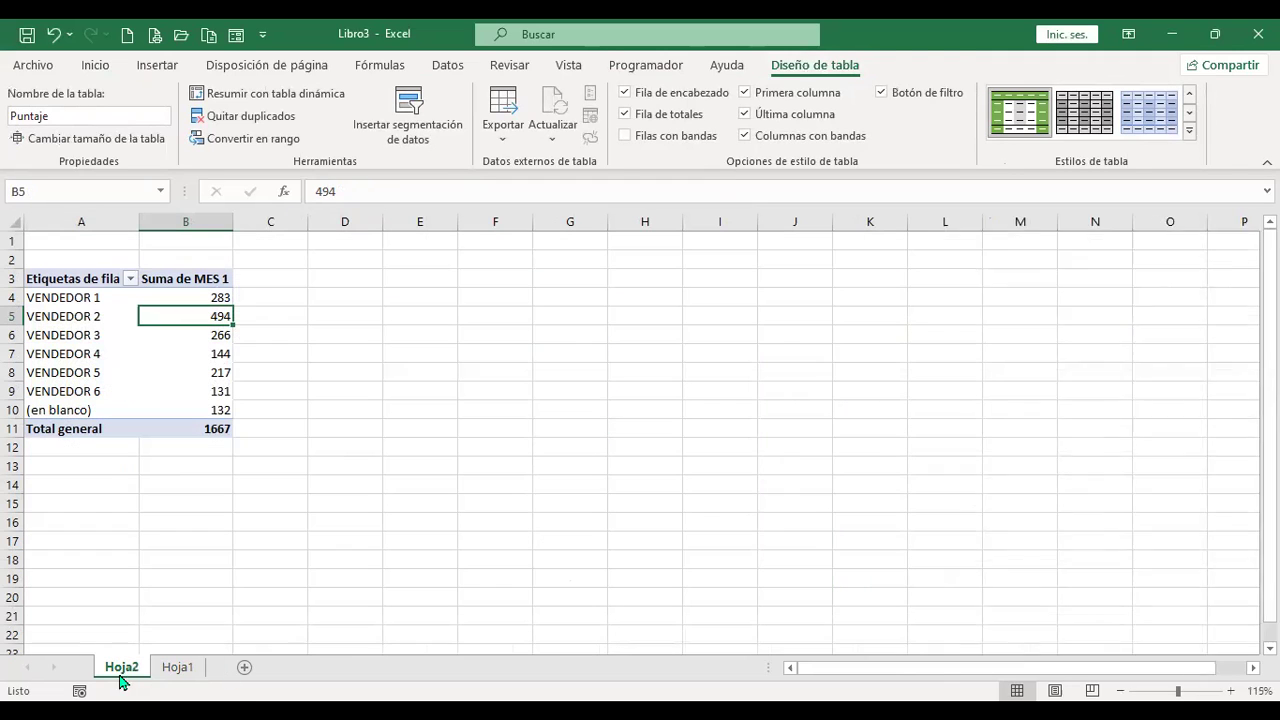
scroll(1143, 405, down, 1)
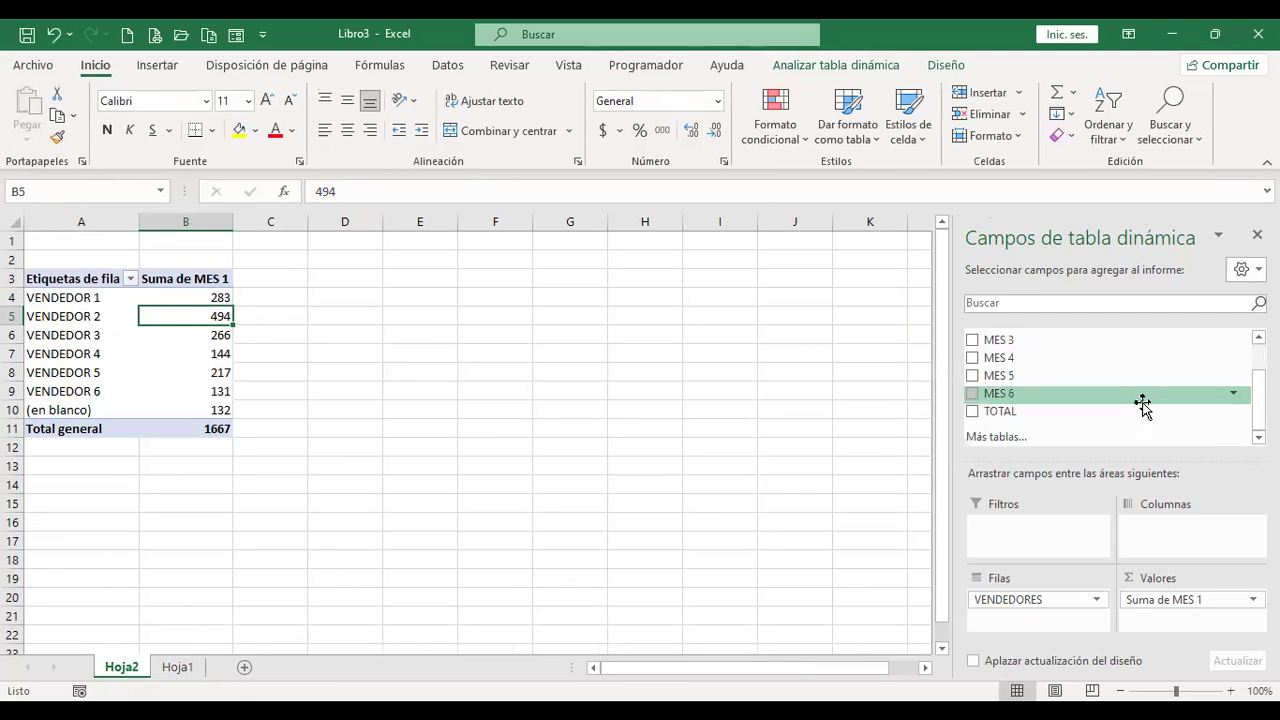
scroll(1143, 405, up, 1)
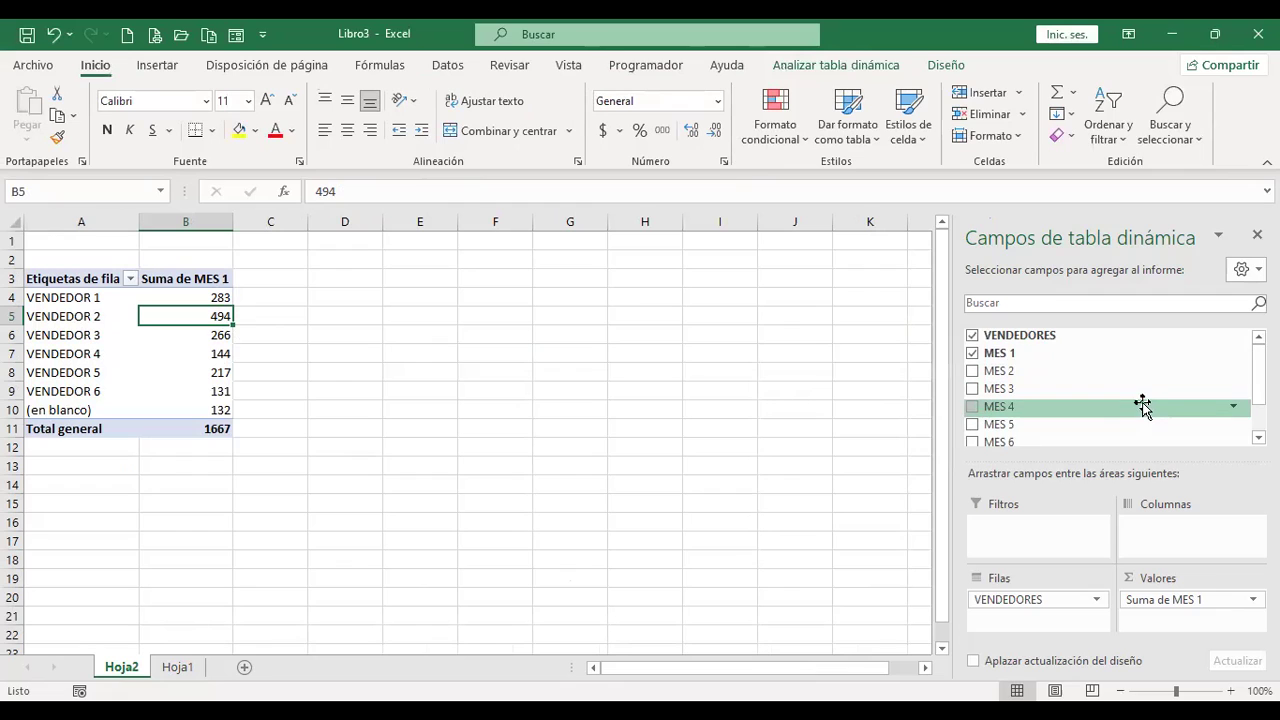
- Refresh the PivotTable on Hoja2 from its source table
click(866, 78)
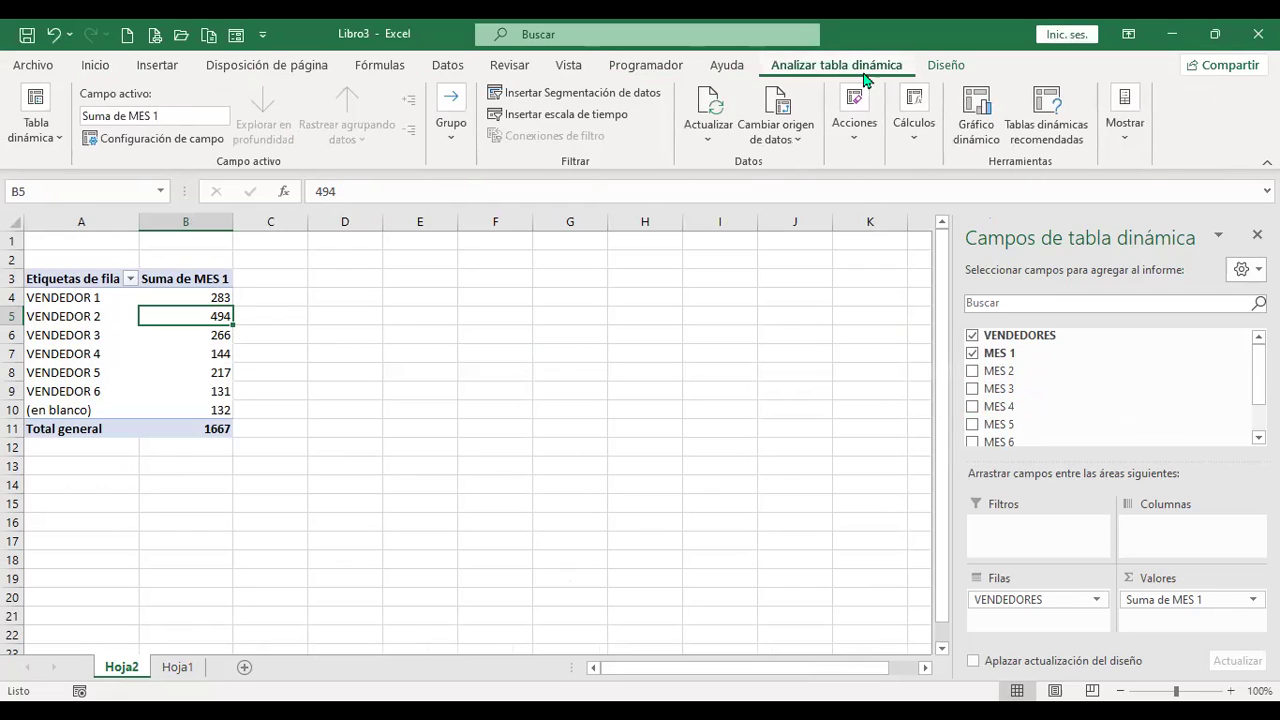
click(715, 146)
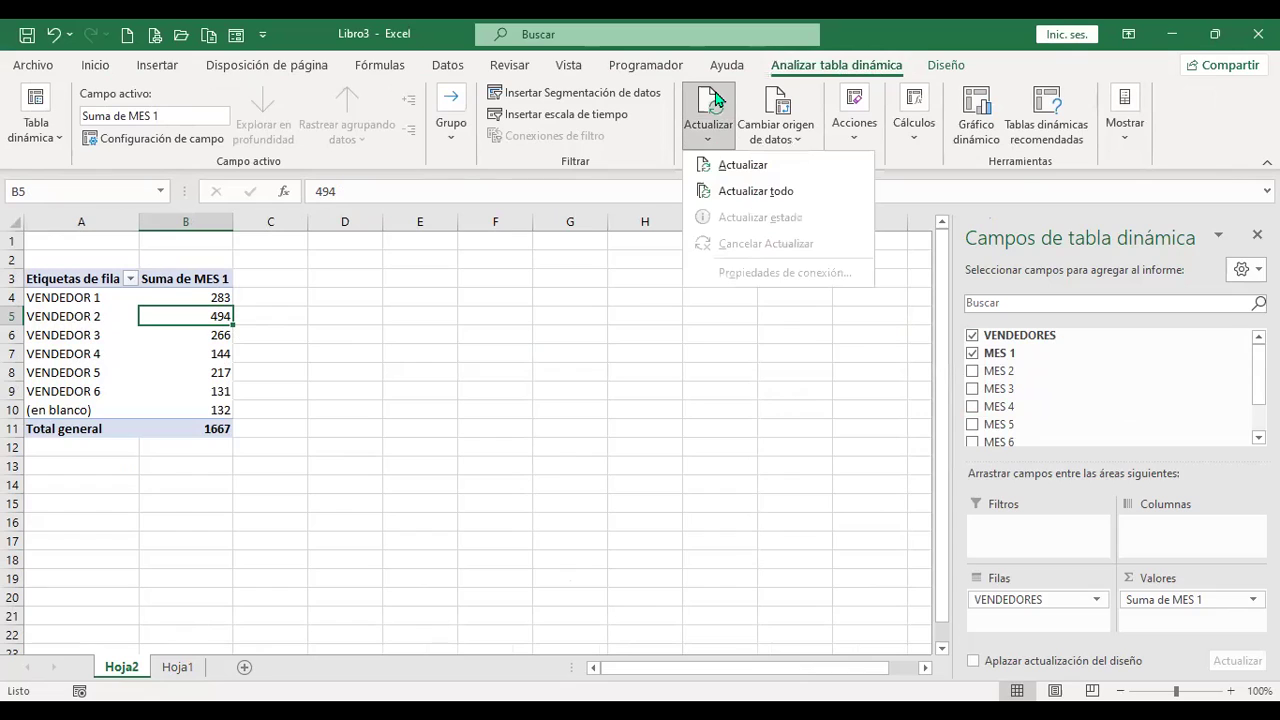
click(742, 168)
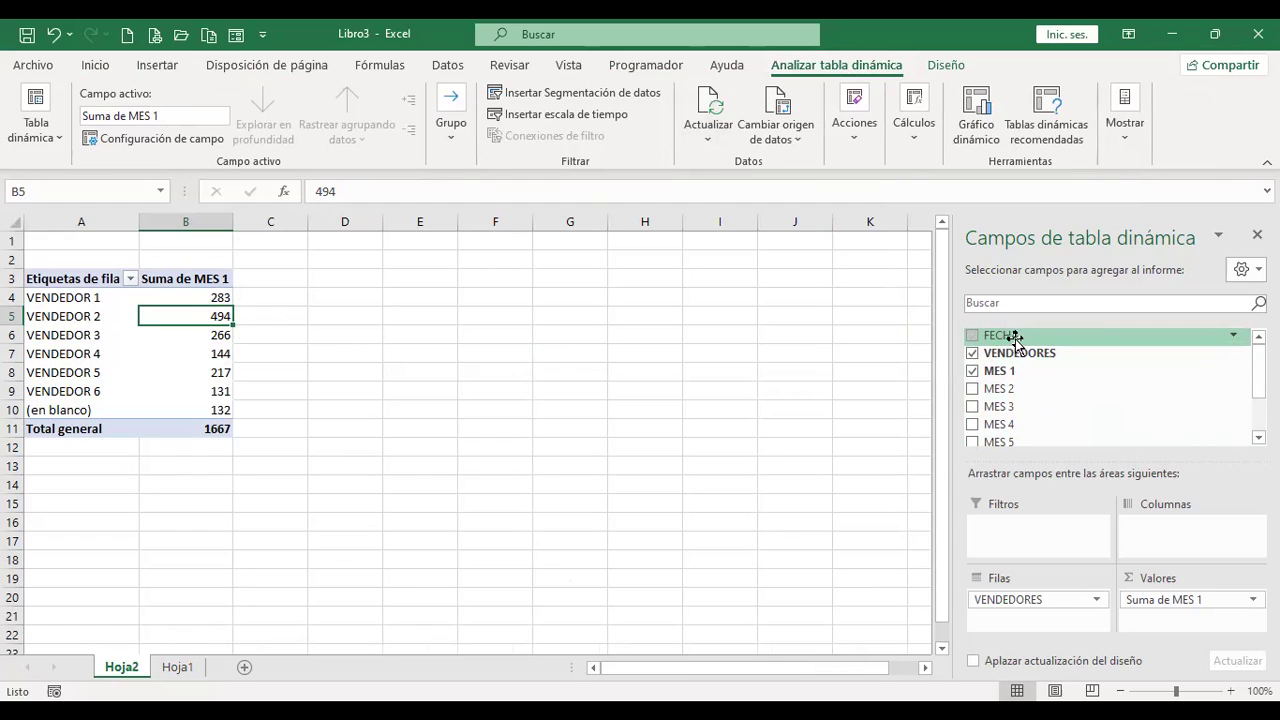
- Insert a timeline for the FECHA field and place it beside the PivotTable, starting around row 3 and column D
click(608, 117)
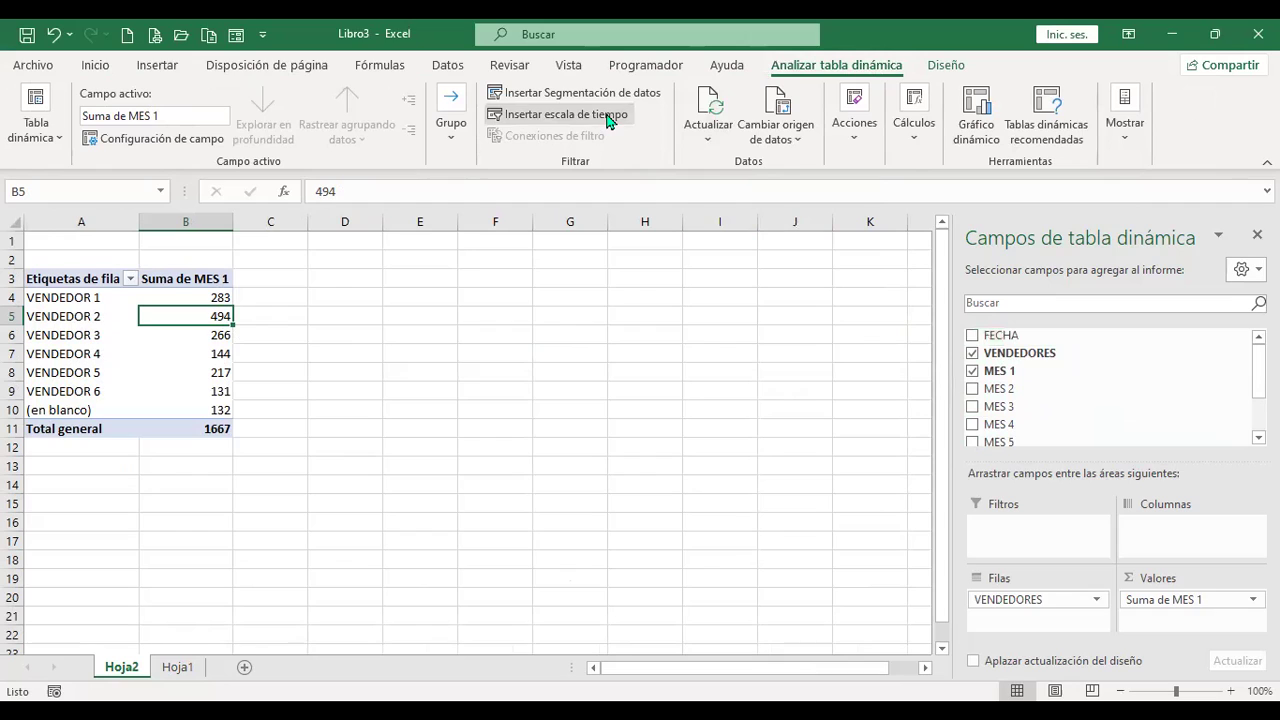
click(448, 265)
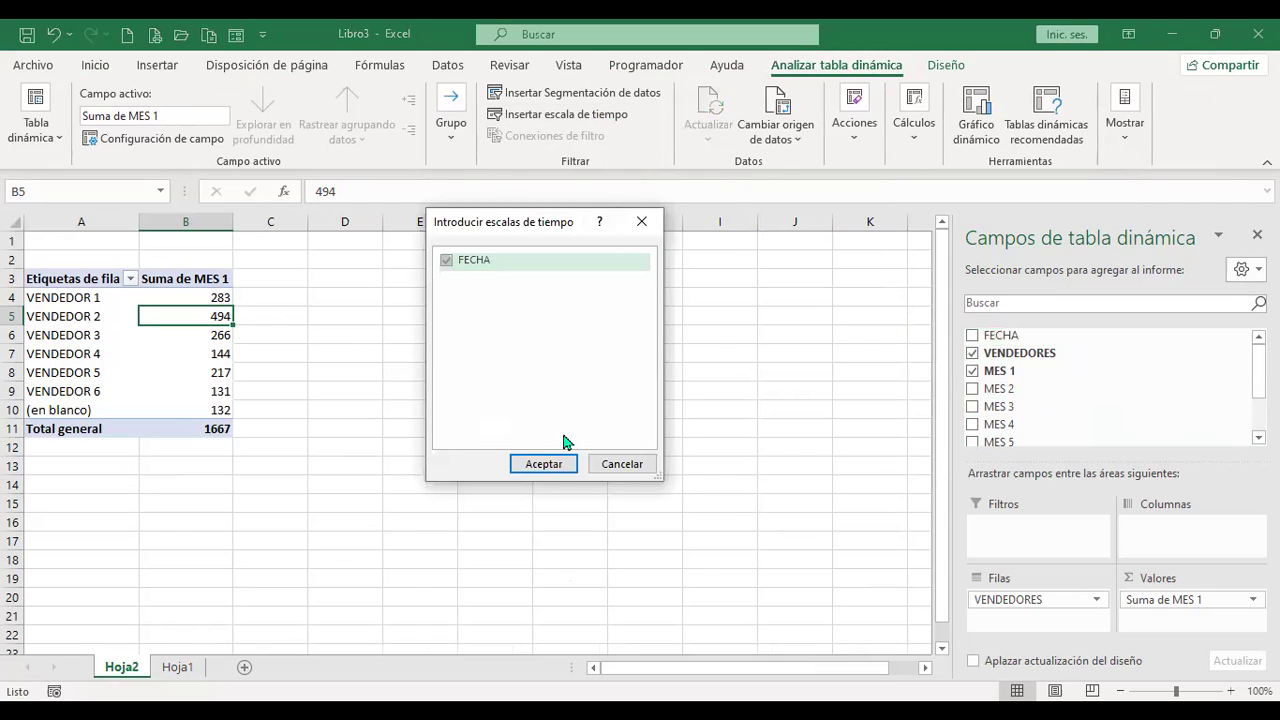
click(543, 462)
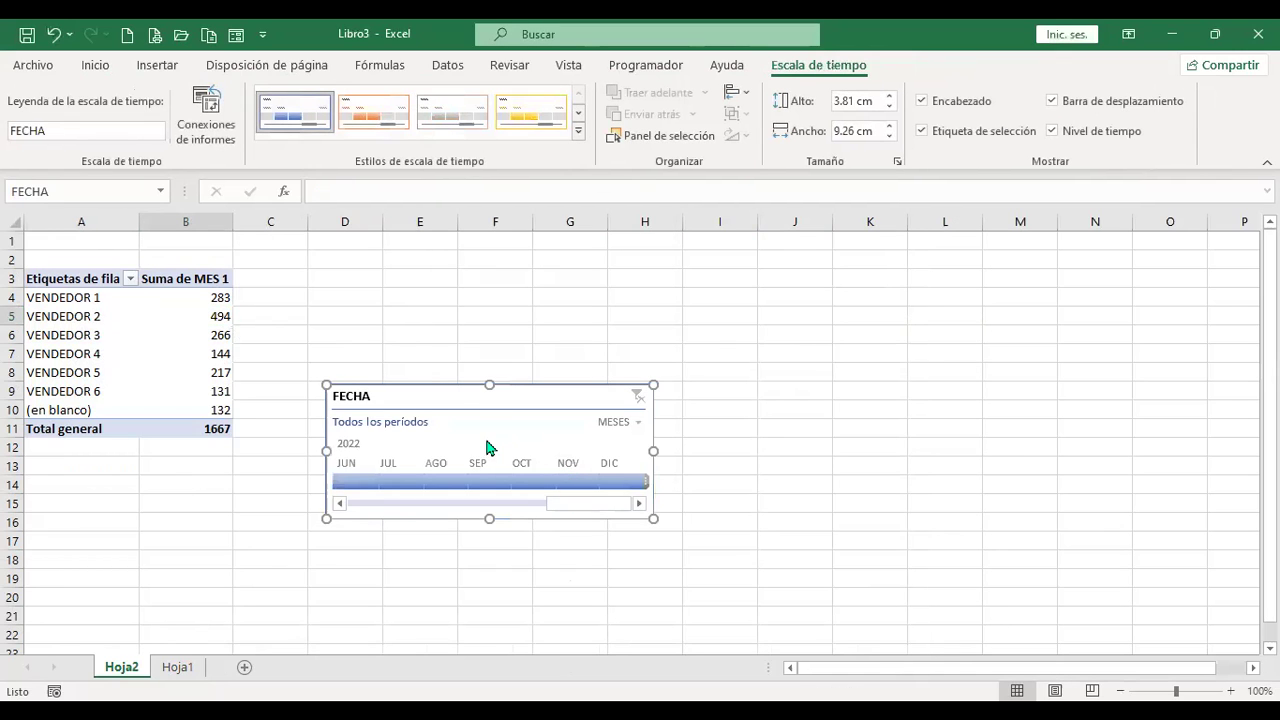
drag(426, 395, 407, 279)
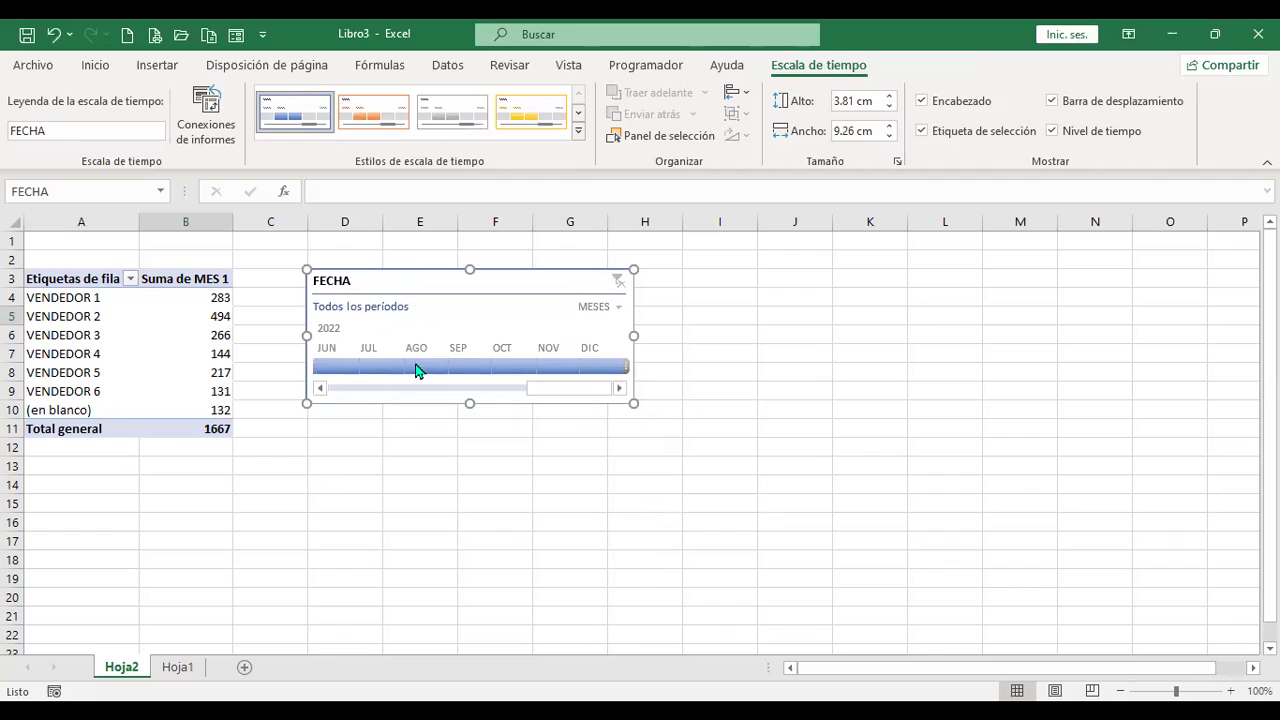
- Filter the PivotTable to July 2022 with the FECHA timeline and compare it with the source table on Hoja1
click(380, 367)
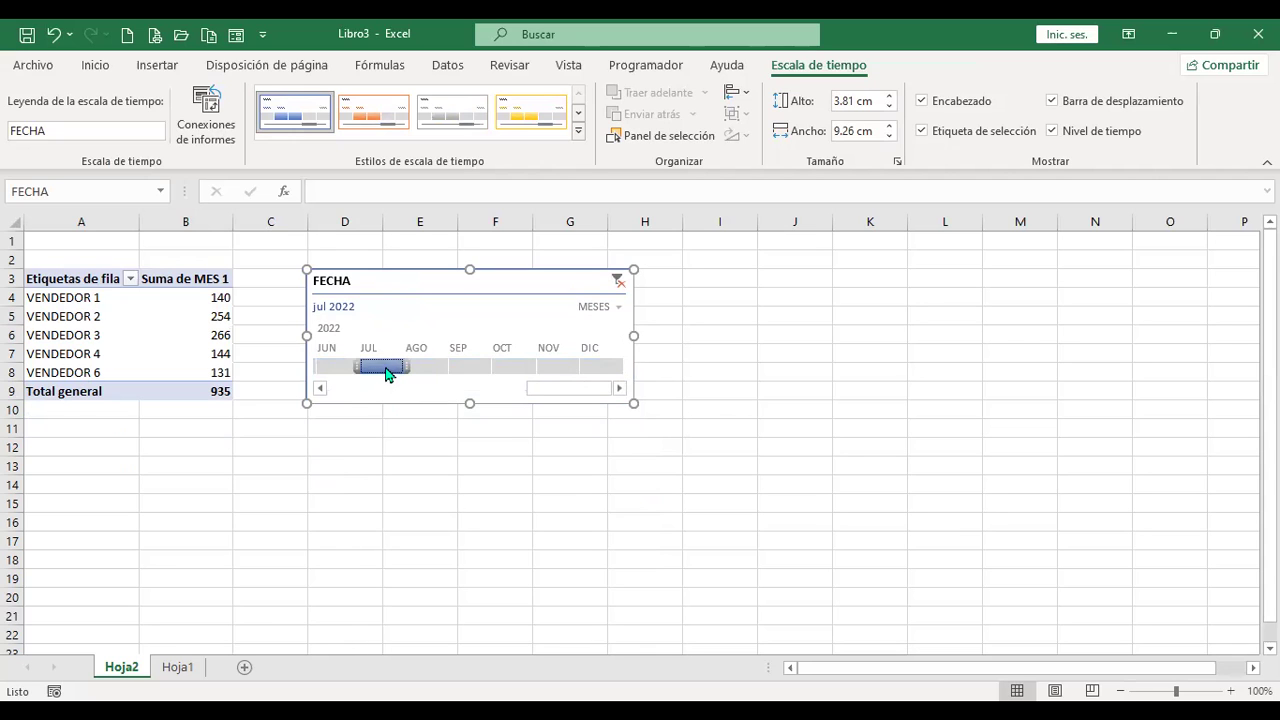
click(178, 669)
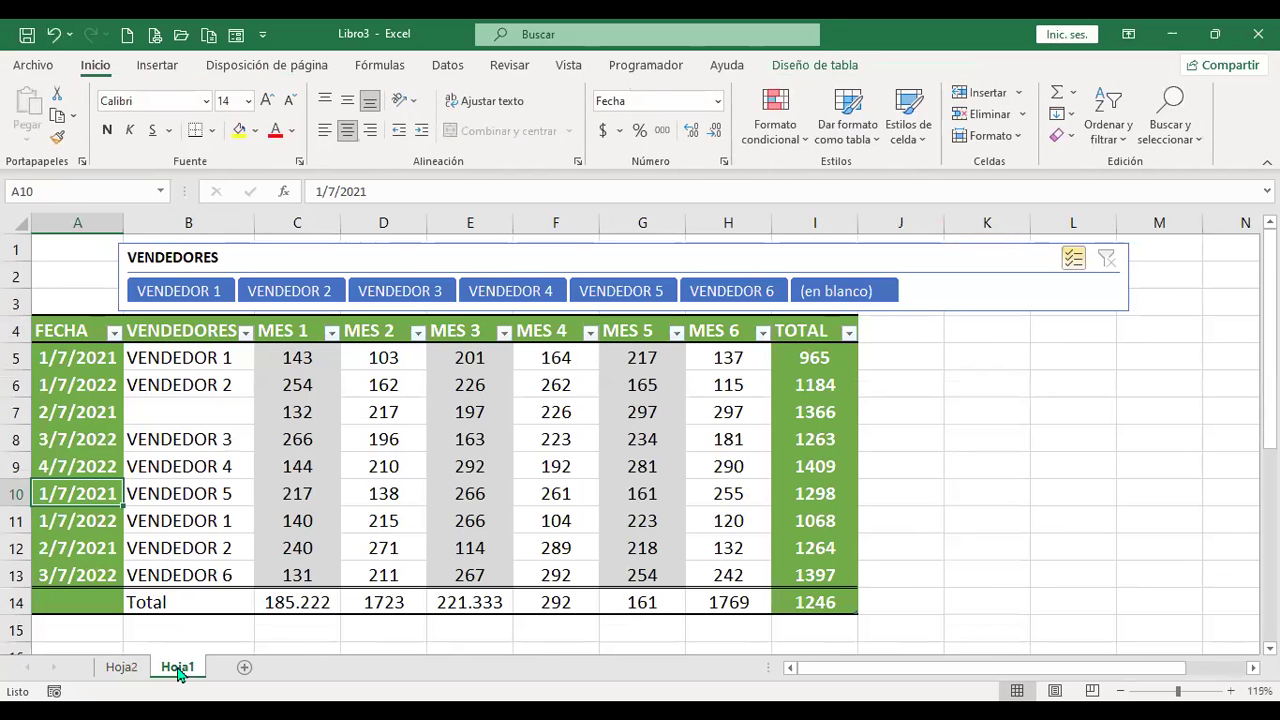
click(121, 669)
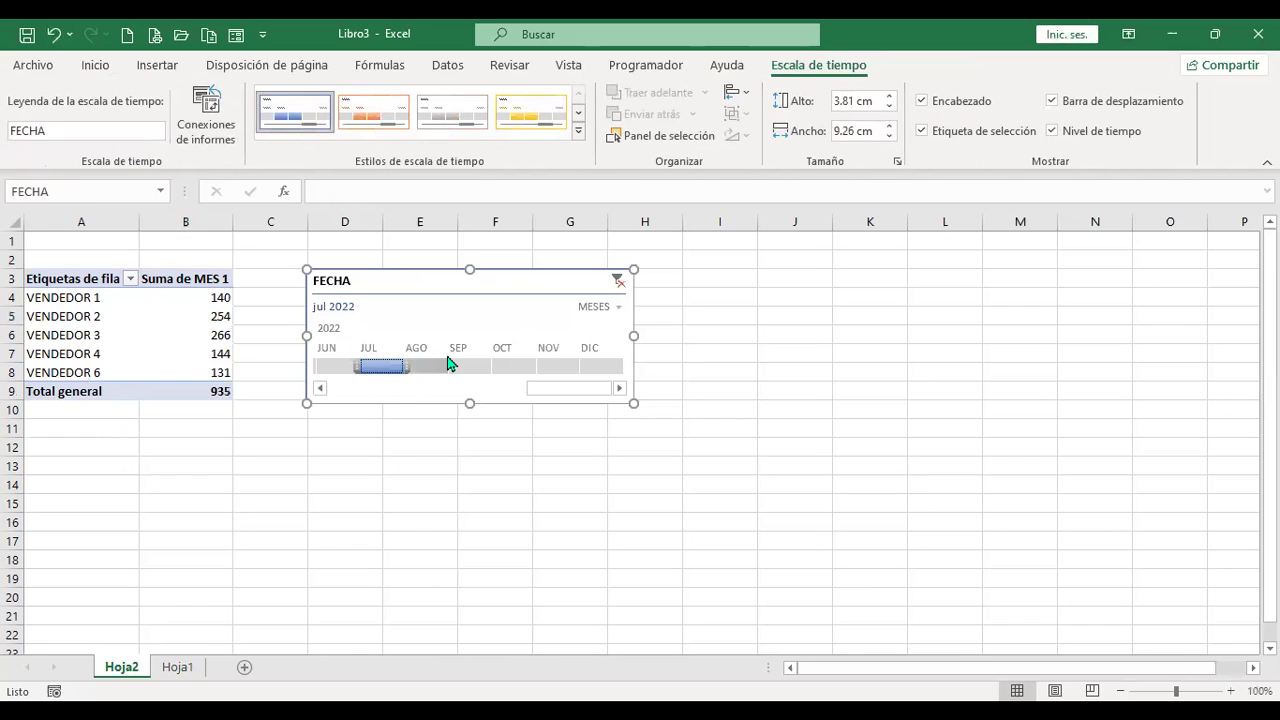
- Change the FECHA date of the VENDEDOR 5 row in cell A10 on Hoja1 to 1/6/2021
click(177, 667)
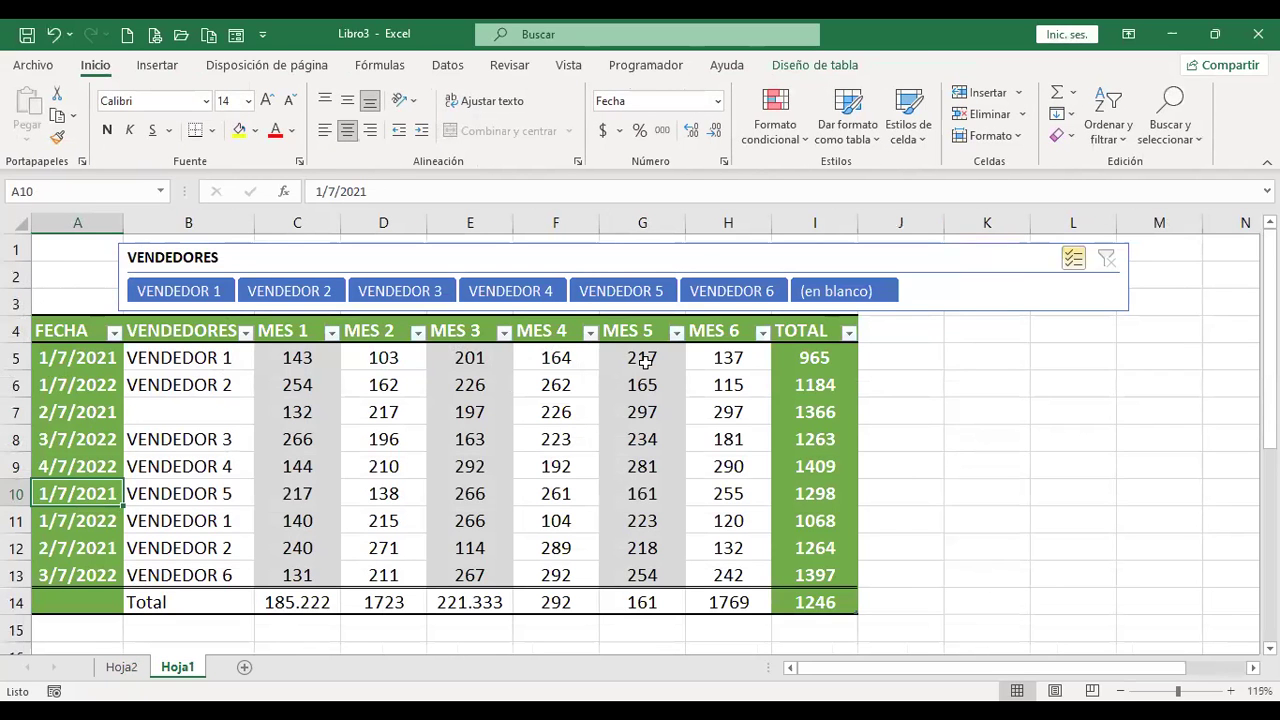
text(1/6/21)
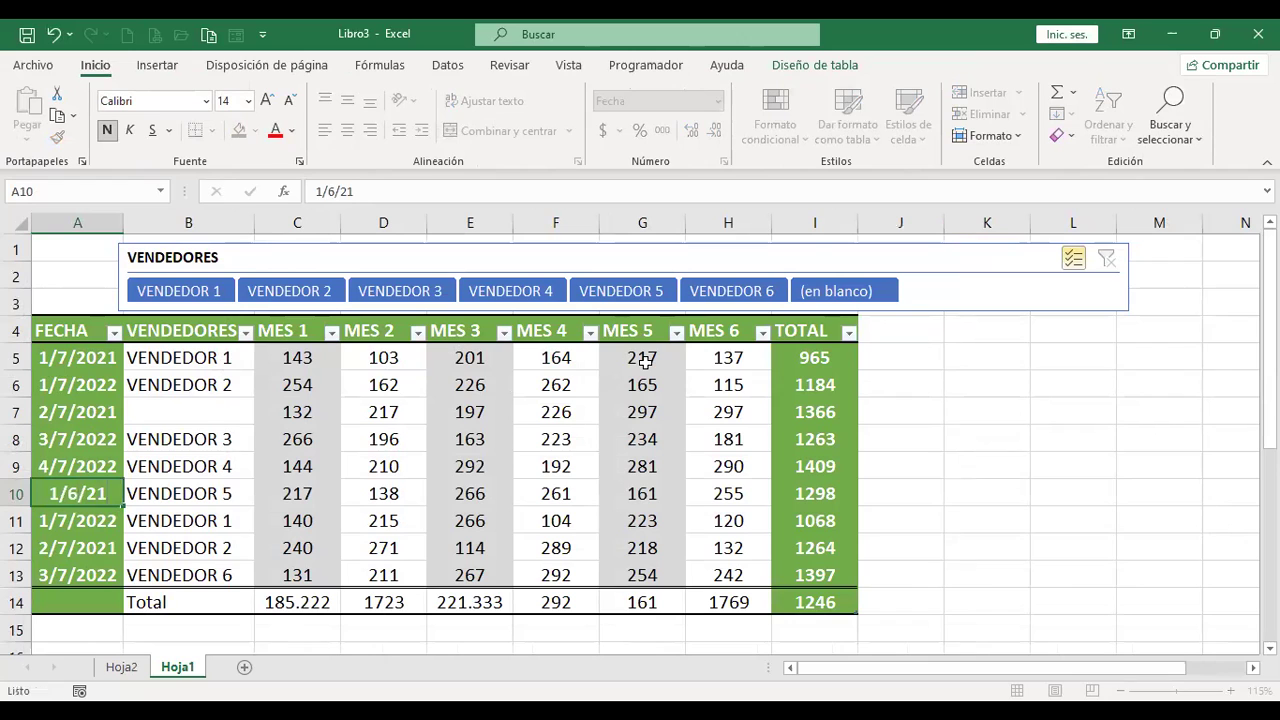
key(Return)
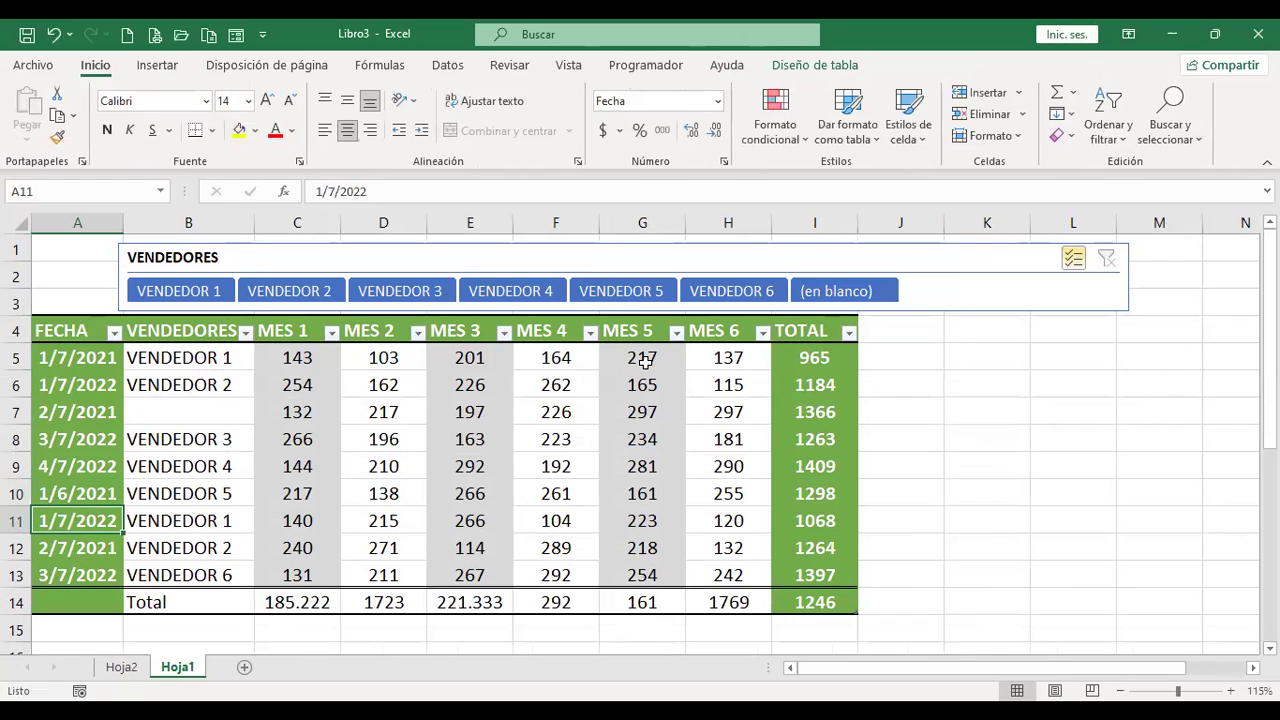
- Set the timeline on Hoja2 to June 2022 and refresh the PivotTable from its source table
click(121, 667)
click(335, 367)
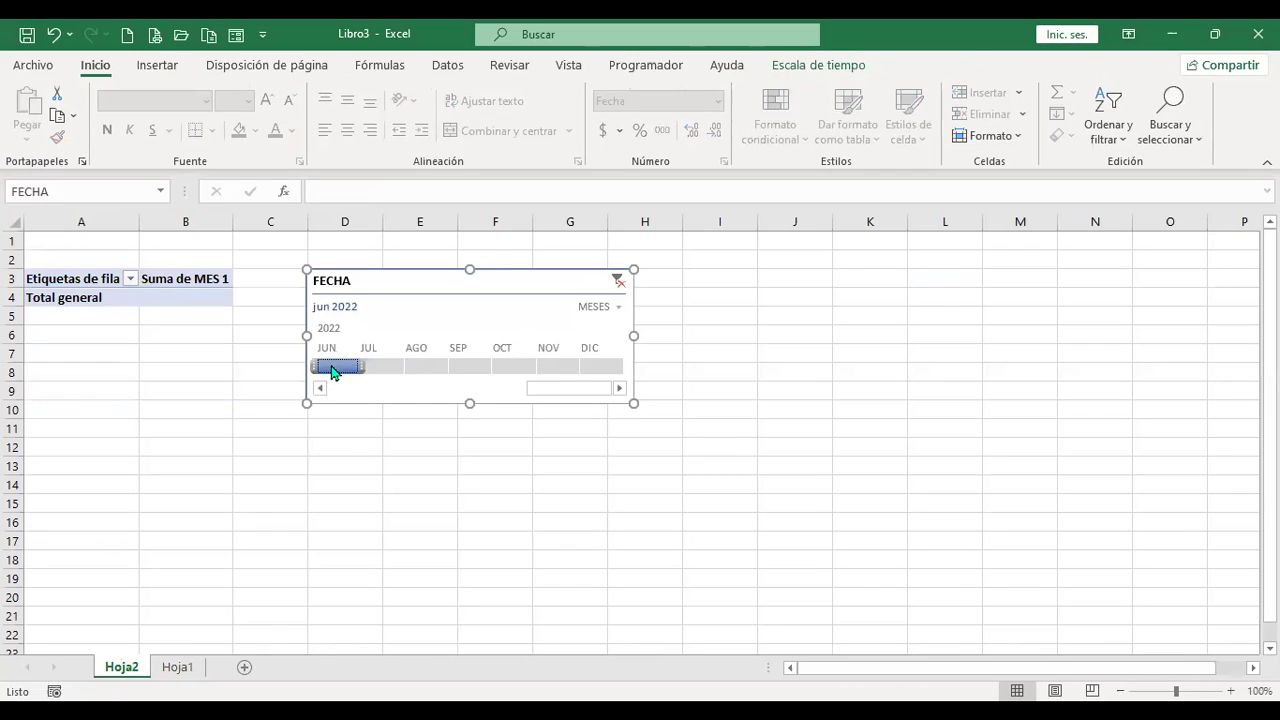
click(818, 68)
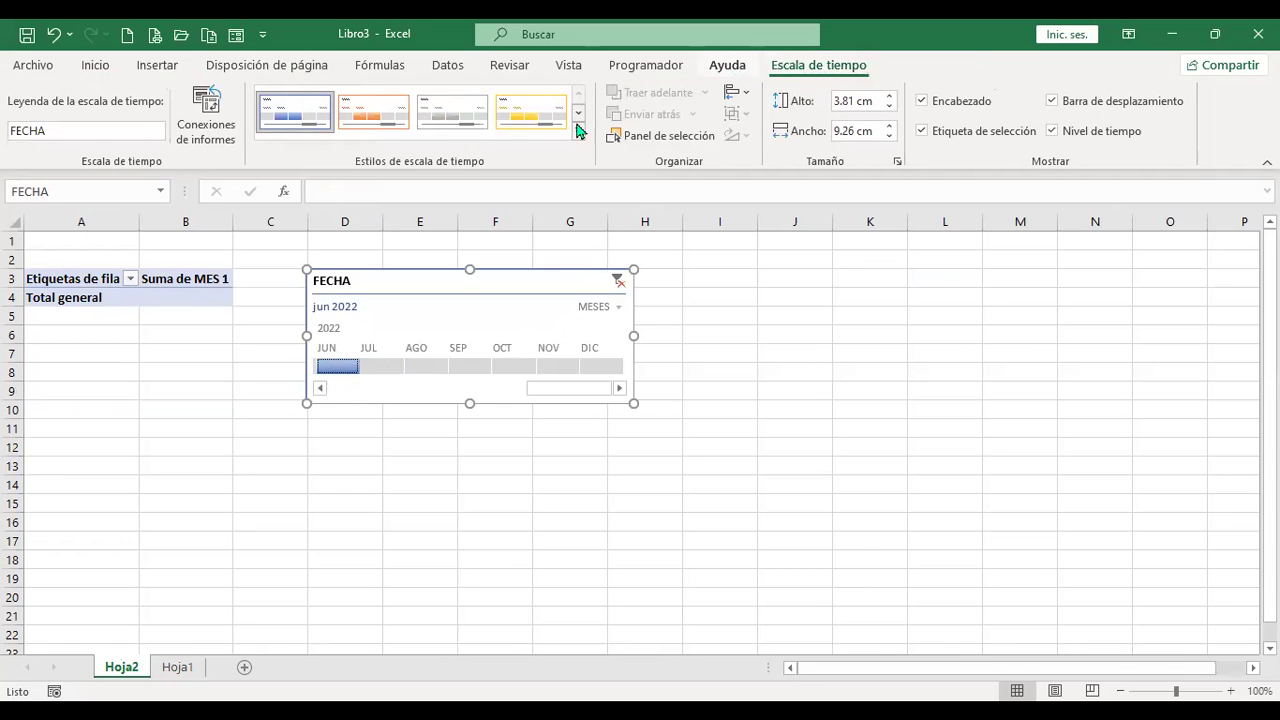
click(143, 291)
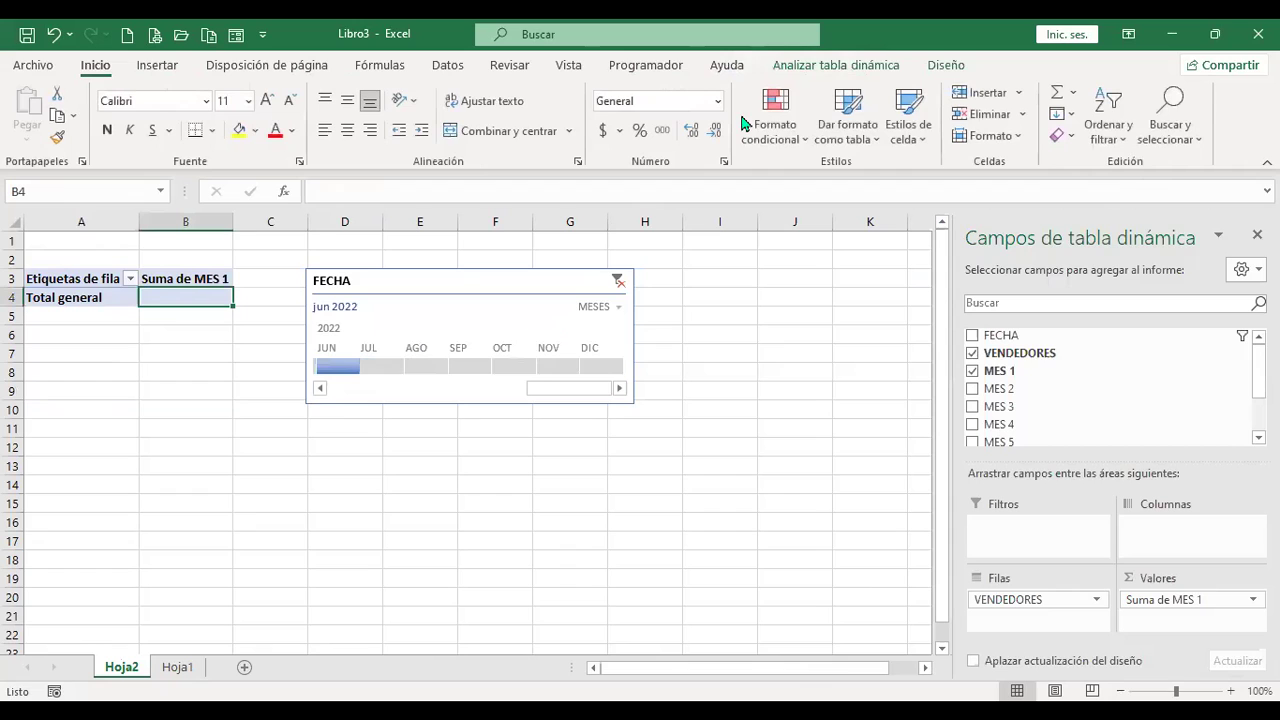
click(815, 66)
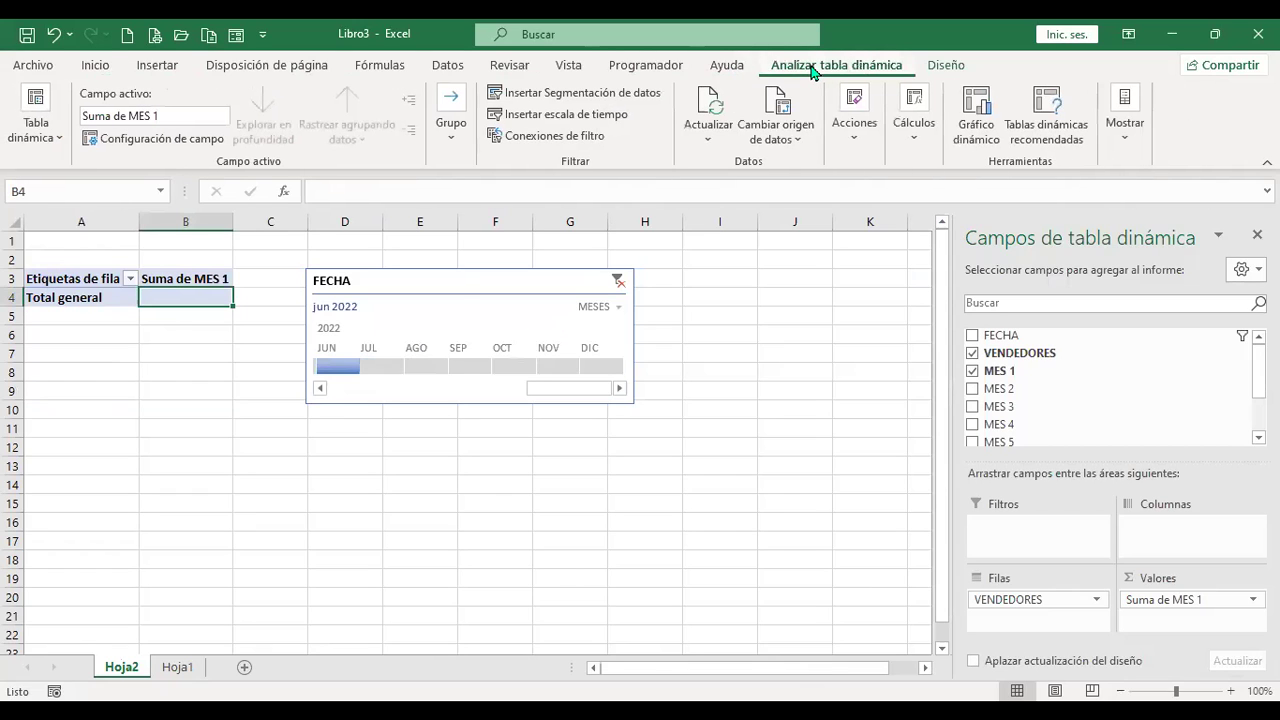
click(706, 145)
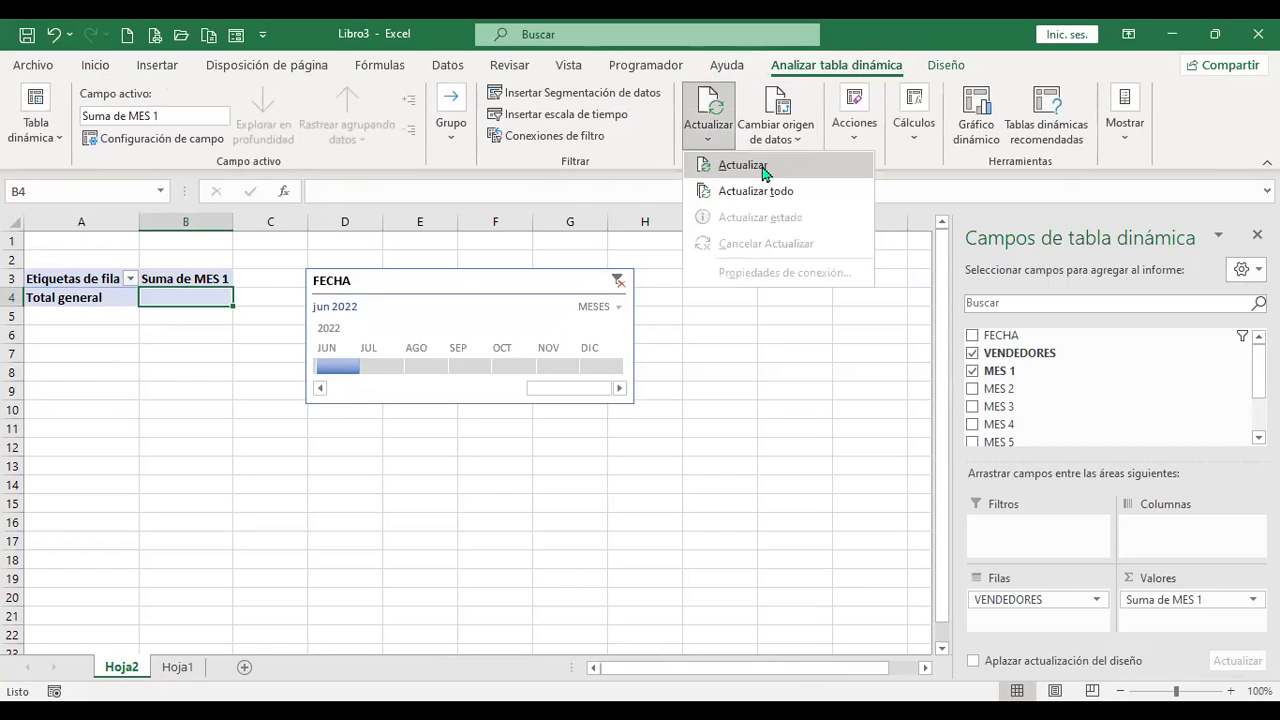
click(743, 166)
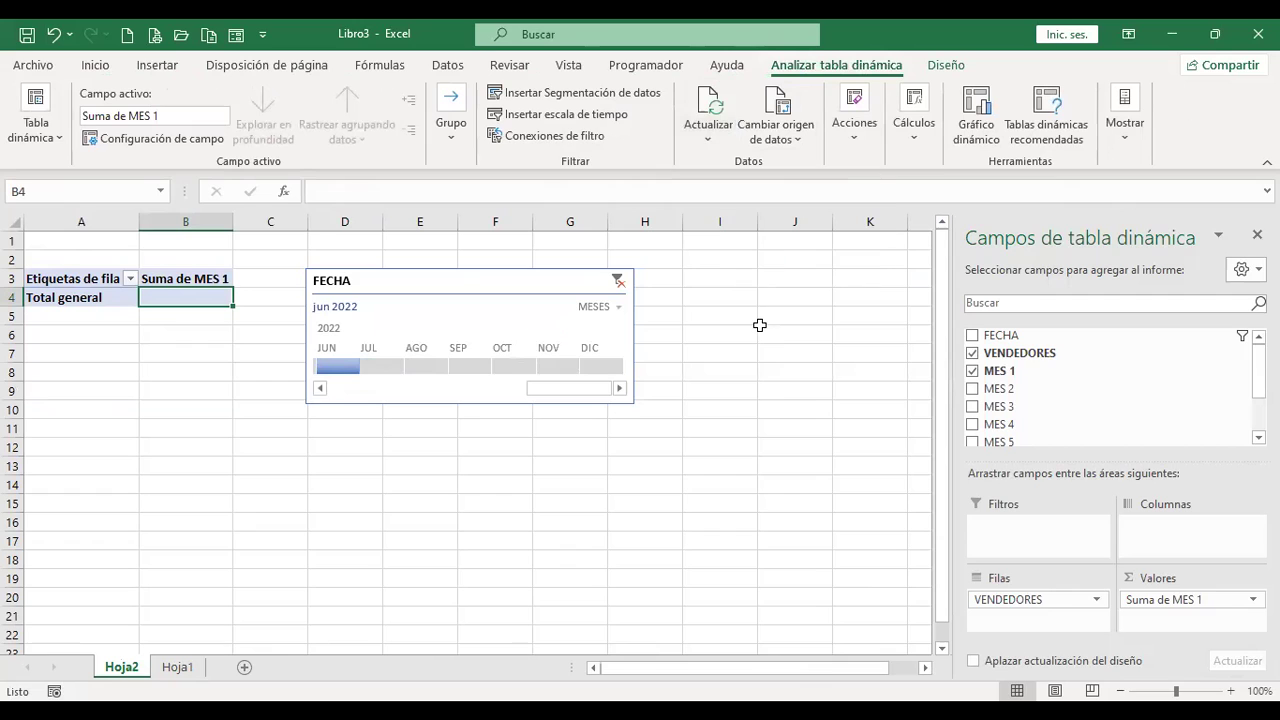
- Switch the FECHA timeline to AÑOS and filter the PivotTable to 2021
click(374, 365)
click(333, 366)
click(616, 308)
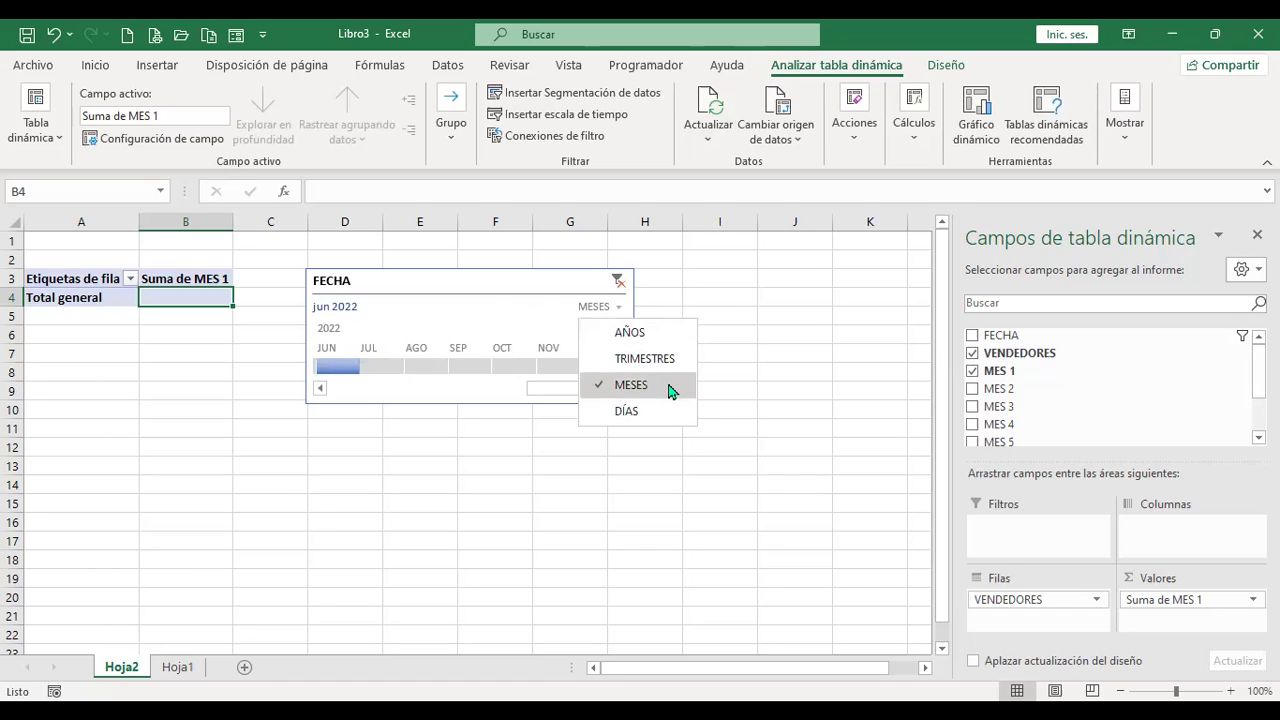
click(634, 333)
click(322, 367)
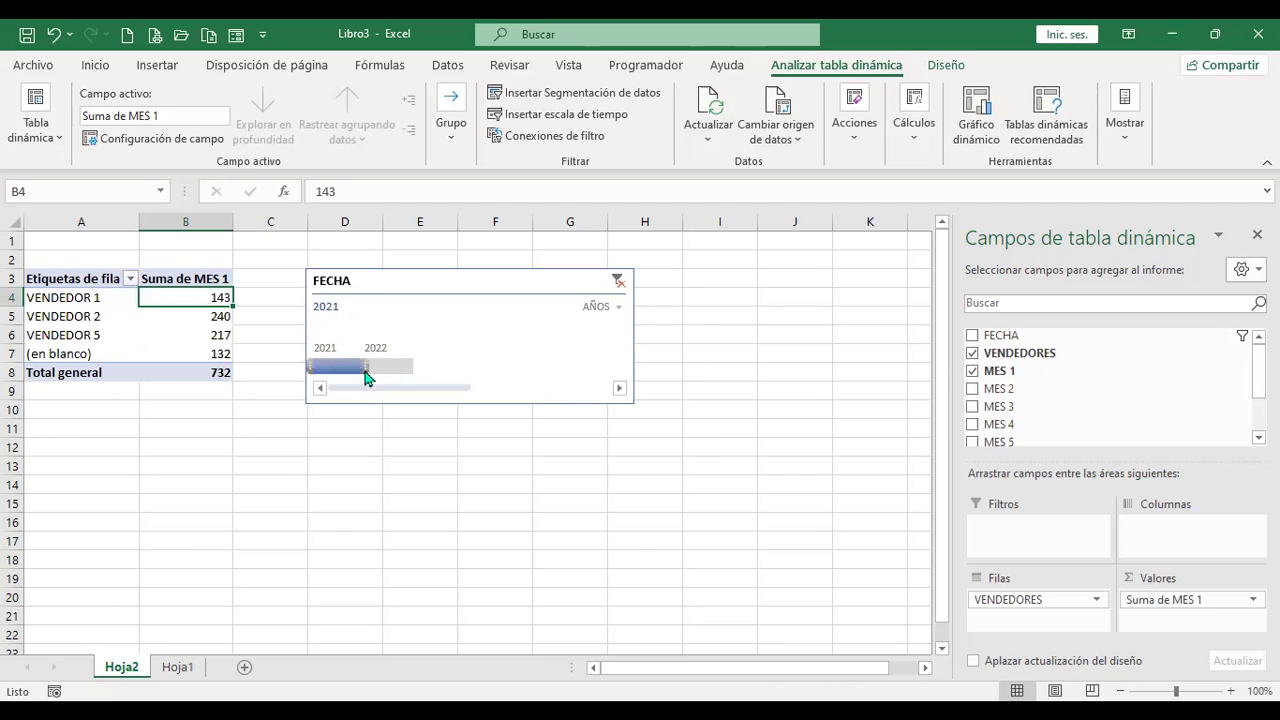
- Set the timeline level to MESES and filter the PivotTable to June 2021
click(619, 308)
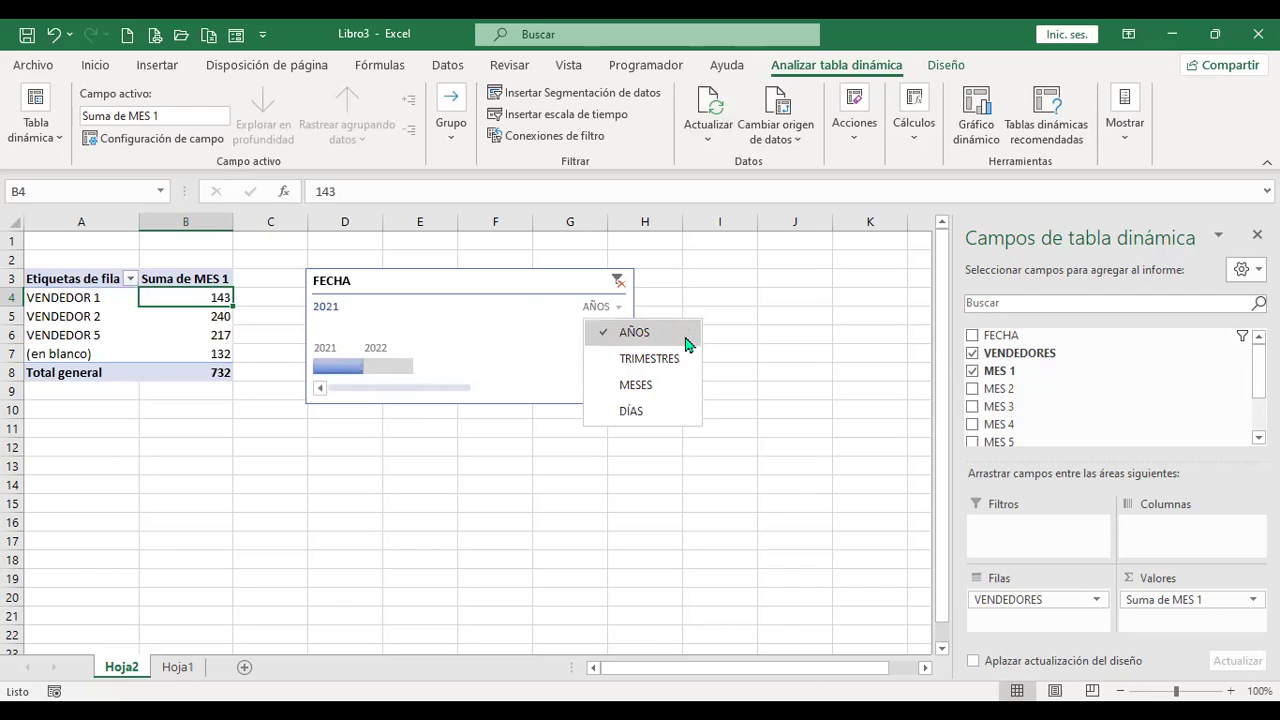
click(659, 382)
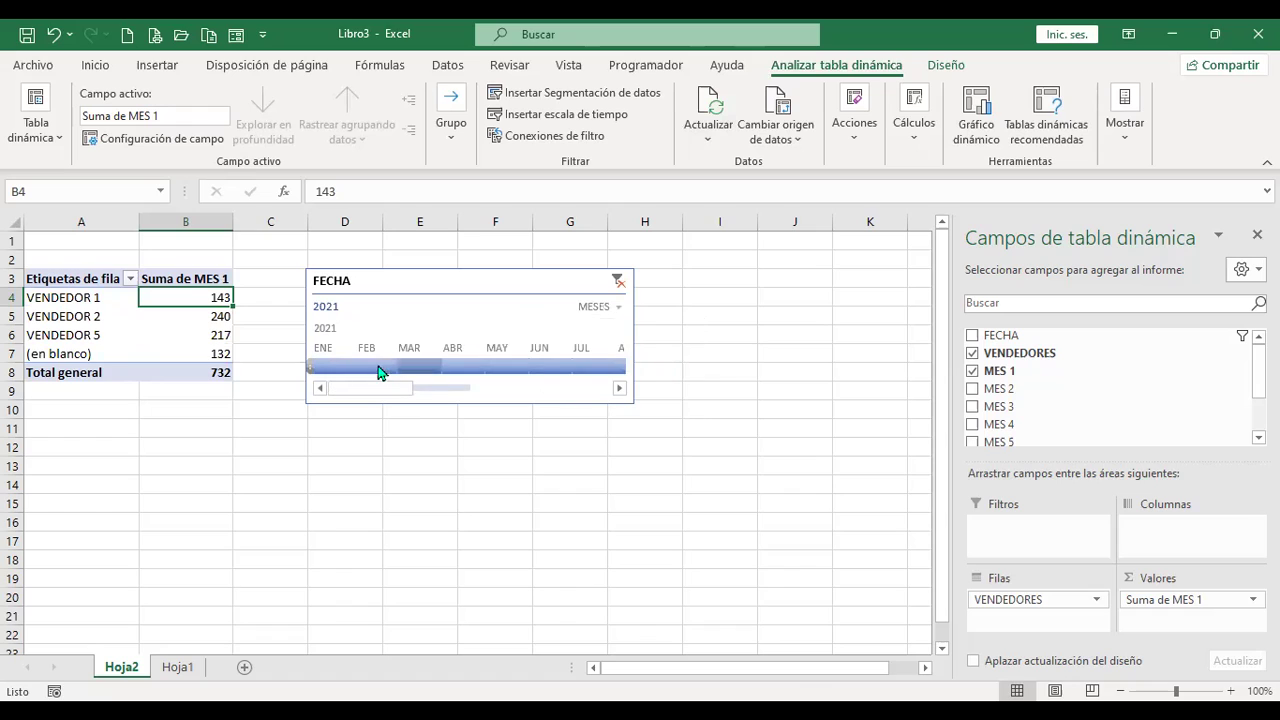
click(553, 367)
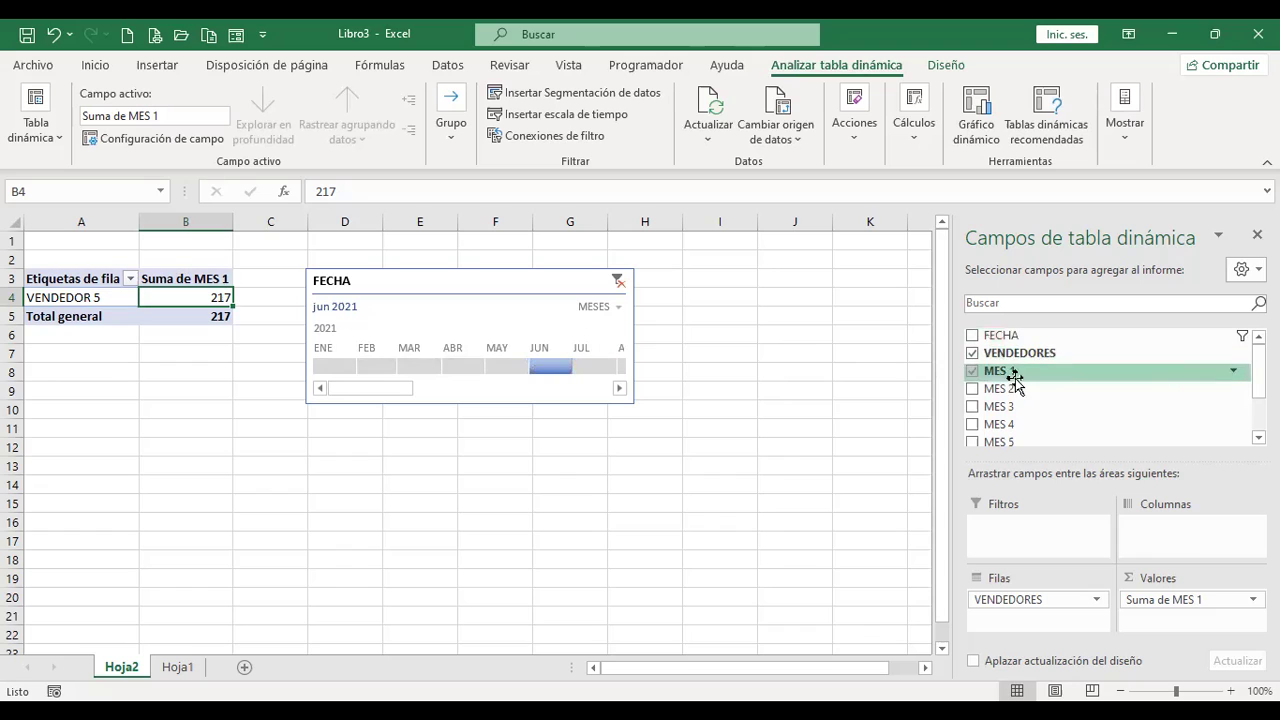
- Add MES 3 to the PivotTable values and move the timeline clear of the new column, starting around column E
click(972, 408)
drag(466, 277, 574, 284)
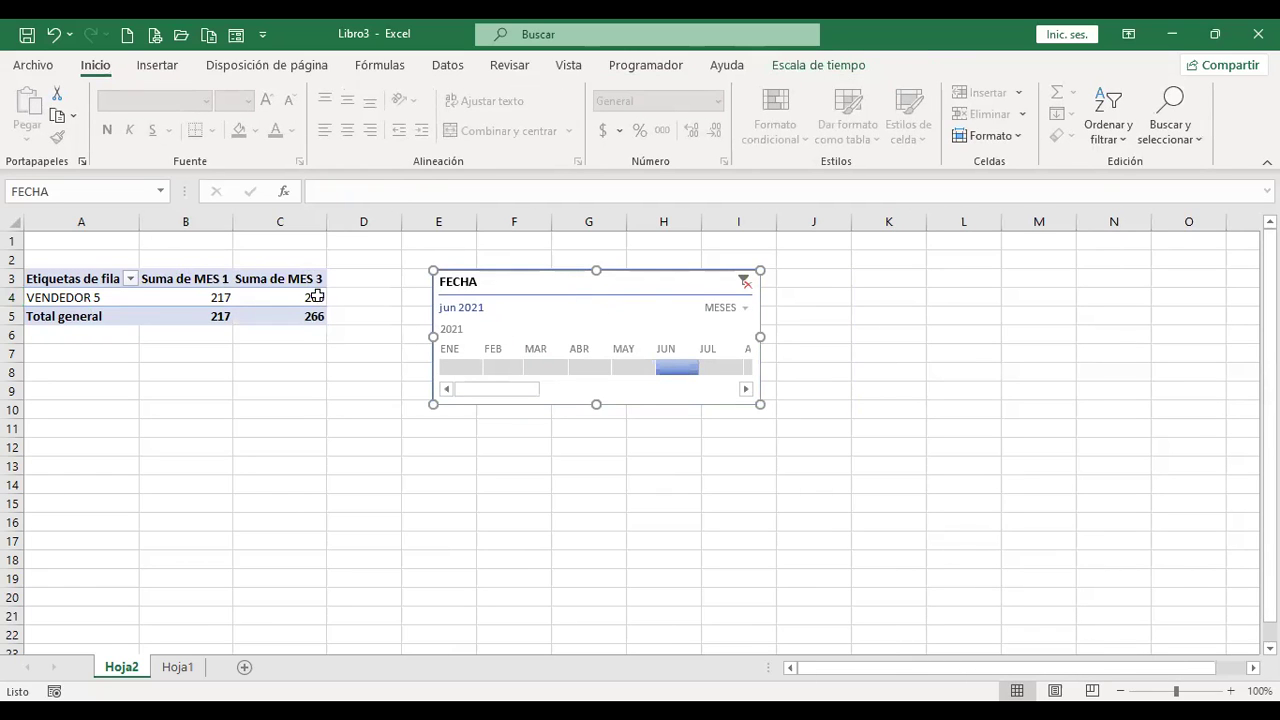
- Summarize the MES 3 value field of the PivotTable by Promedio
click(228, 279)
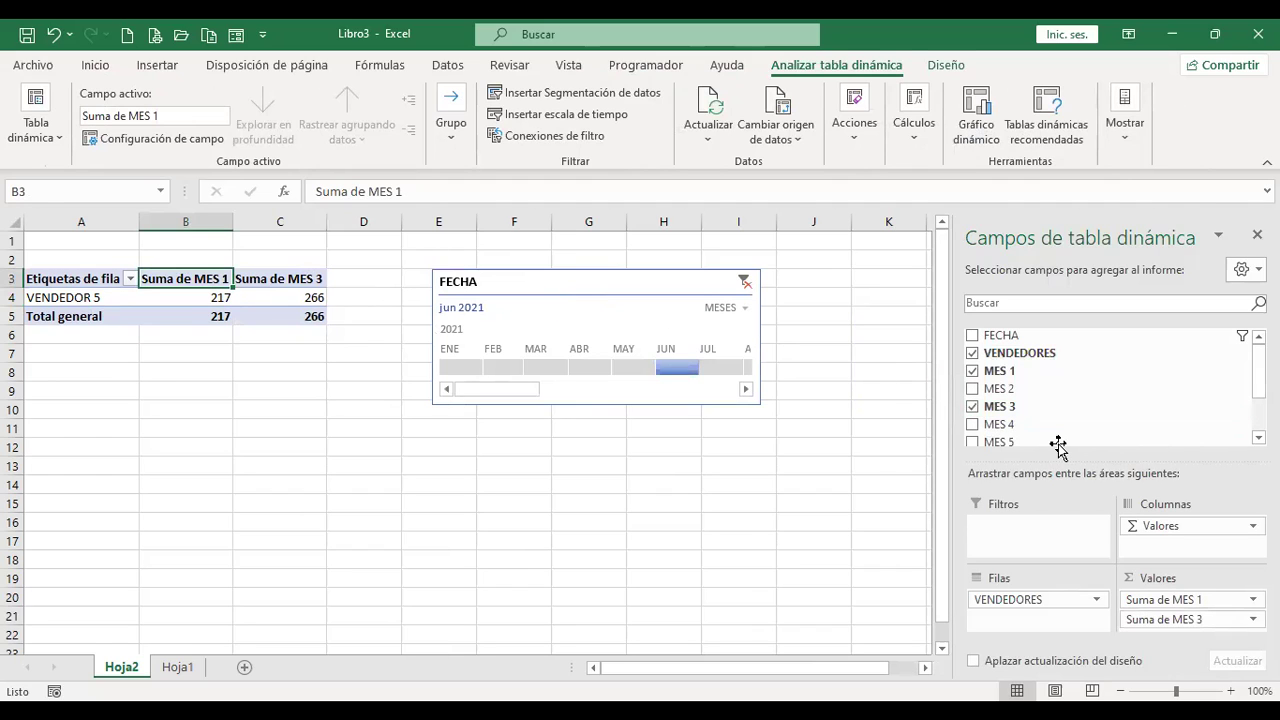
click(1185, 619)
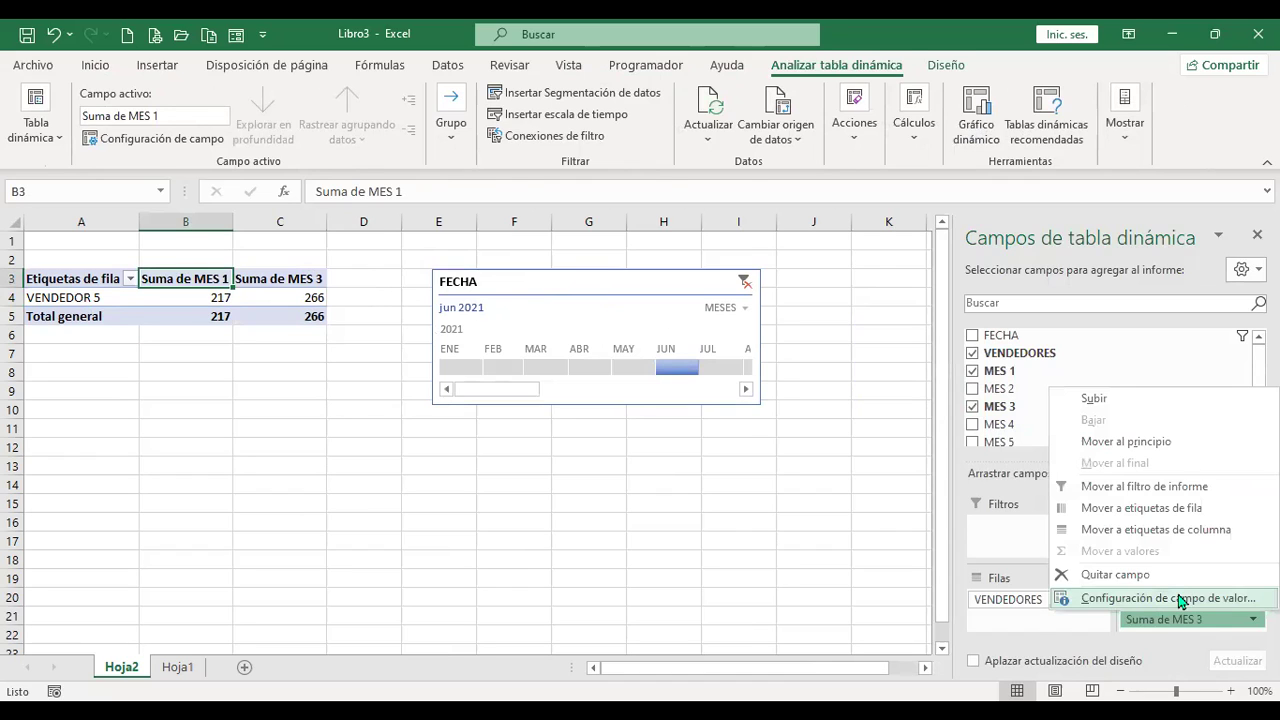
click(1180, 598)
click(420, 357)
click(614, 443)
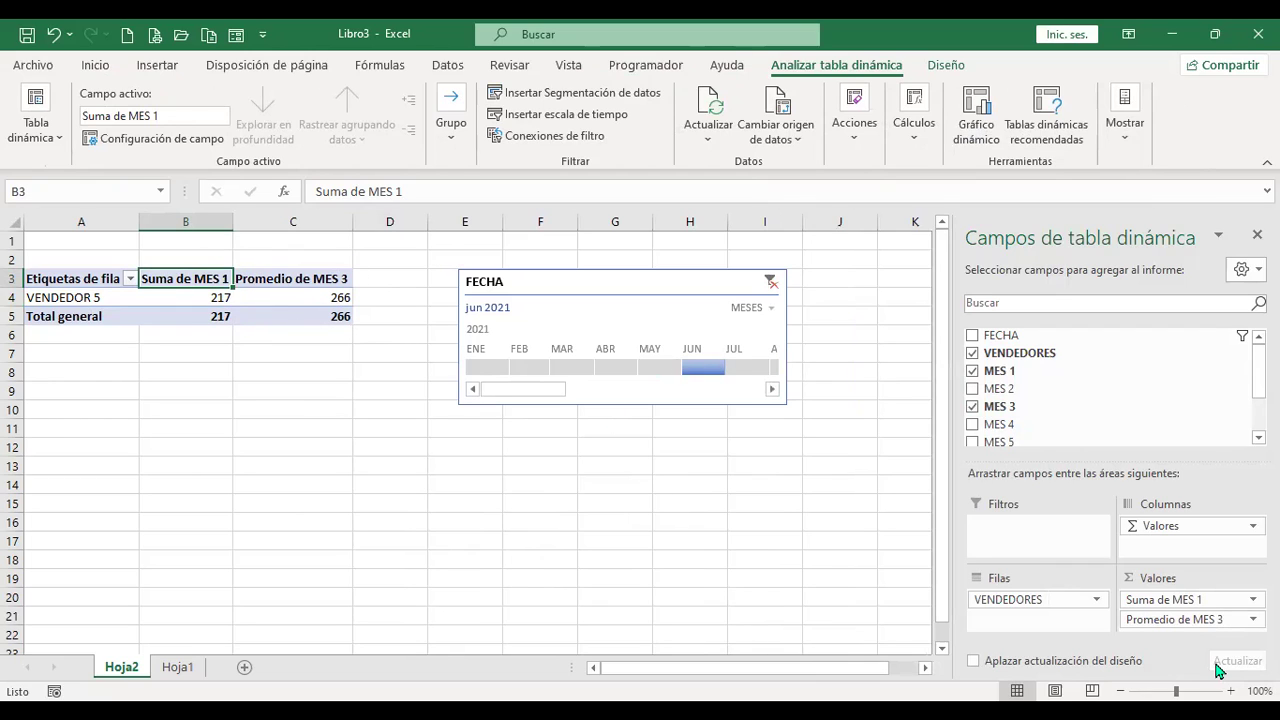
- Compare the source table on Hoja1 with the PivotTable sheet and show the source table's design options
click(177, 673)
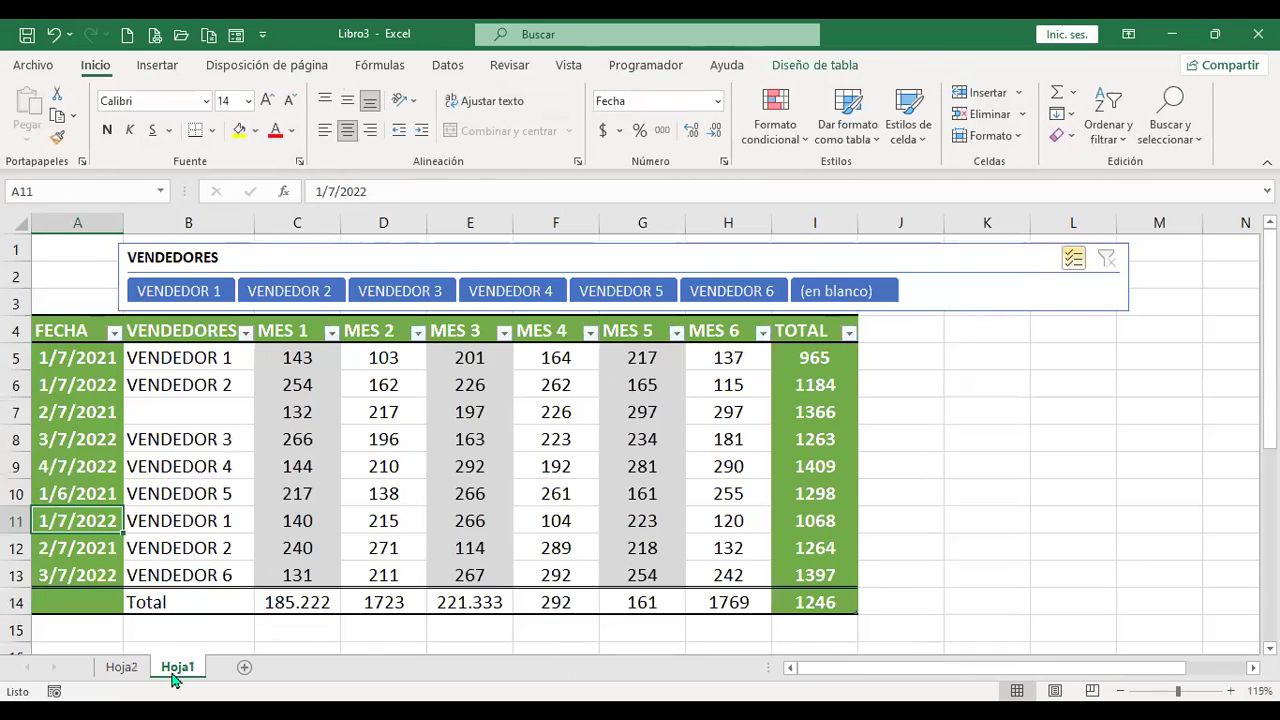
click(121, 668)
click(170, 667)
click(728, 352)
click(815, 68)
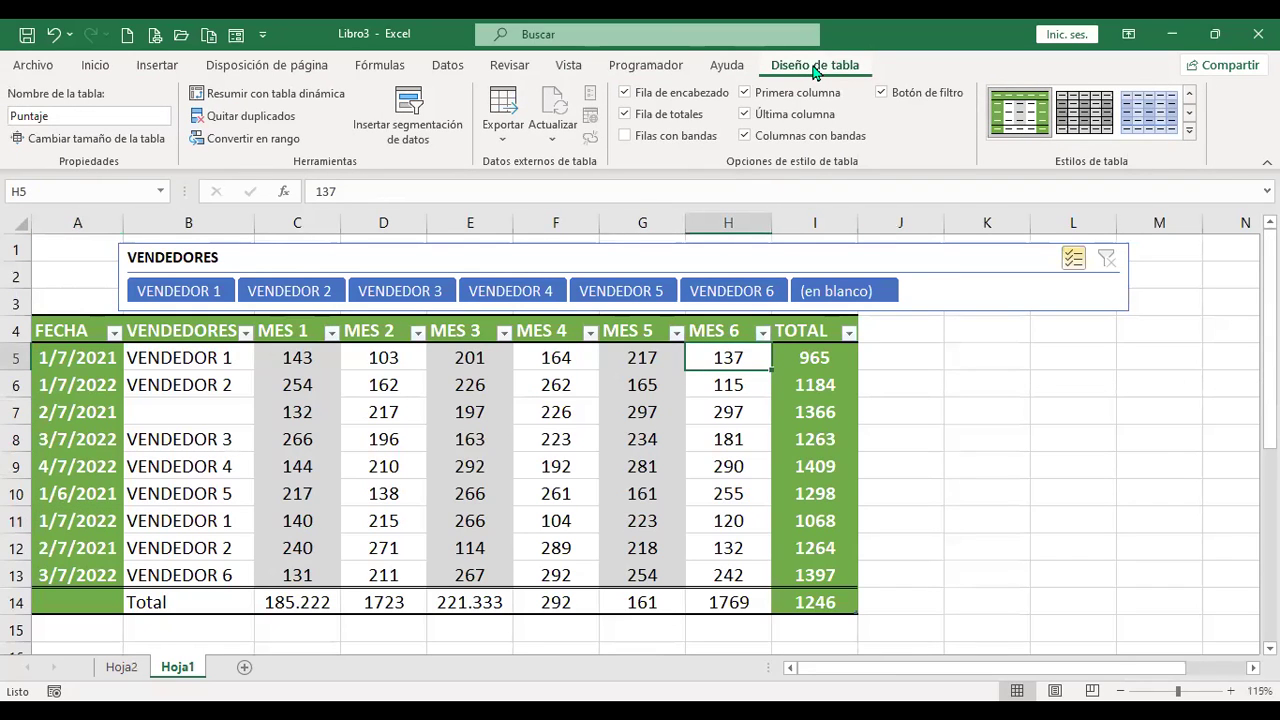
- Review the PivotTable's design options on Hoja2, including subtotals, grand totals, report layout and blank rows
click(122, 668)
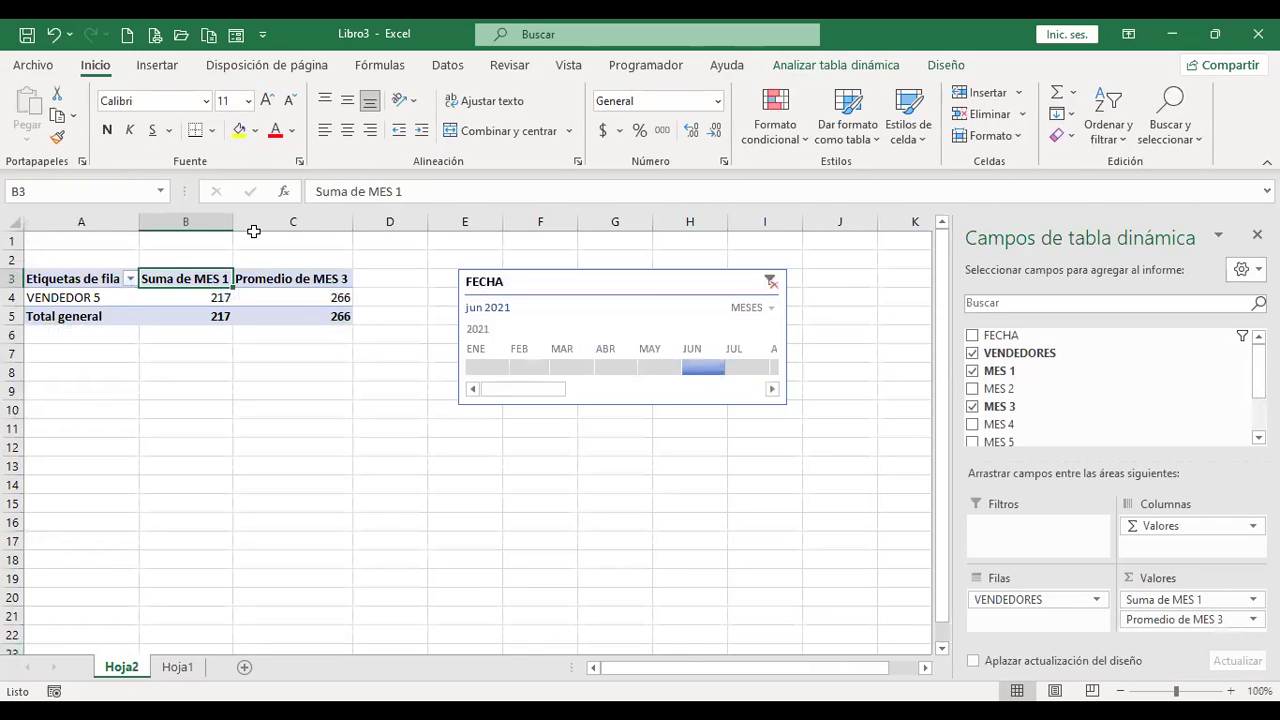
click(293, 291)
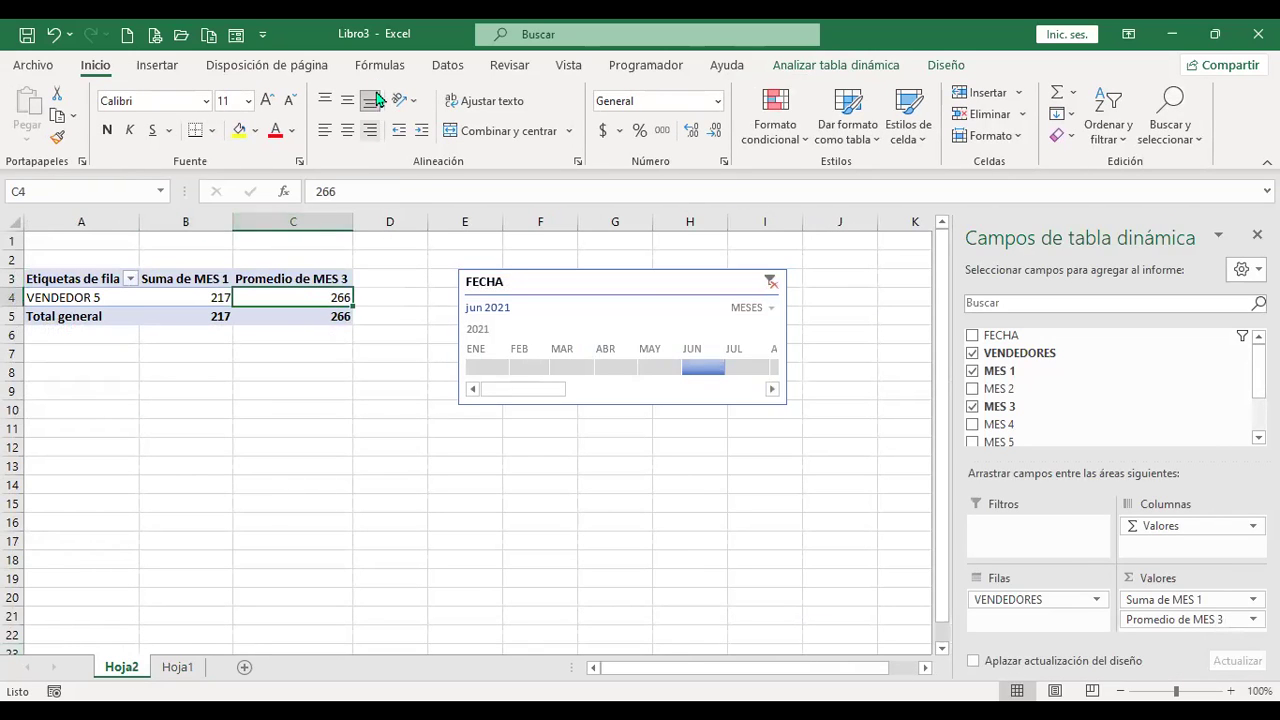
click(880, 65)
click(968, 66)
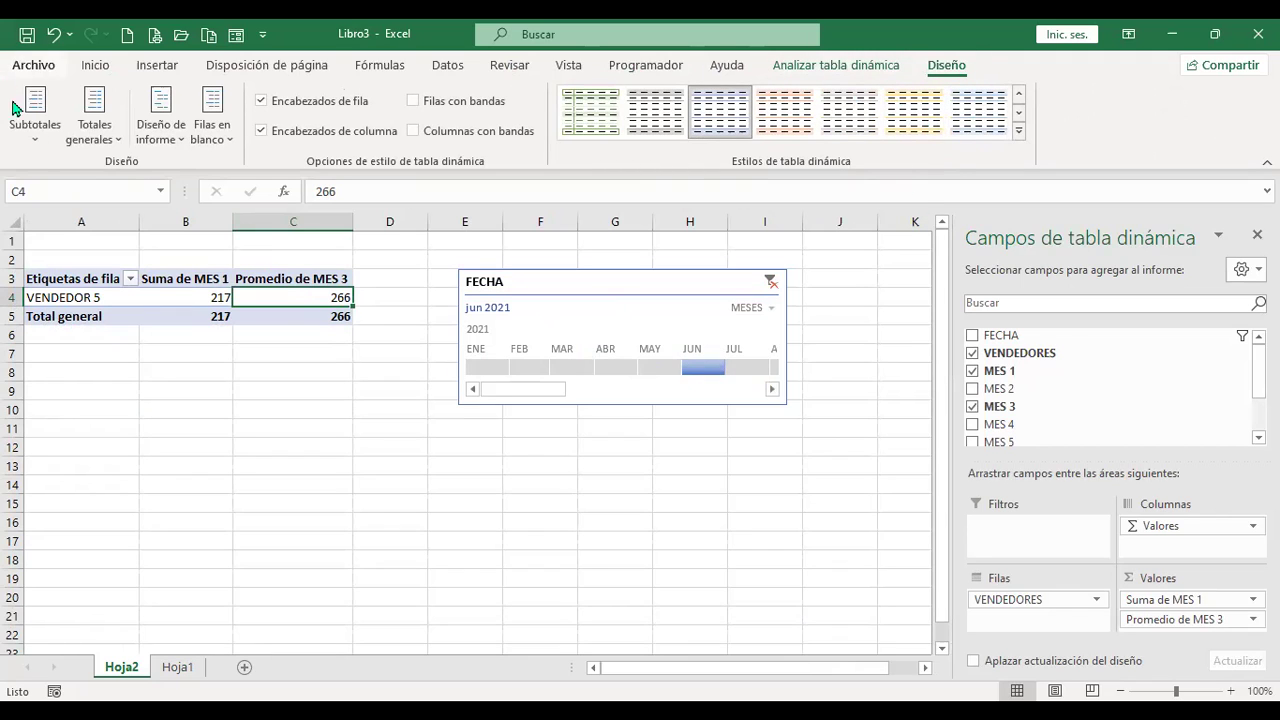
click(37, 149)
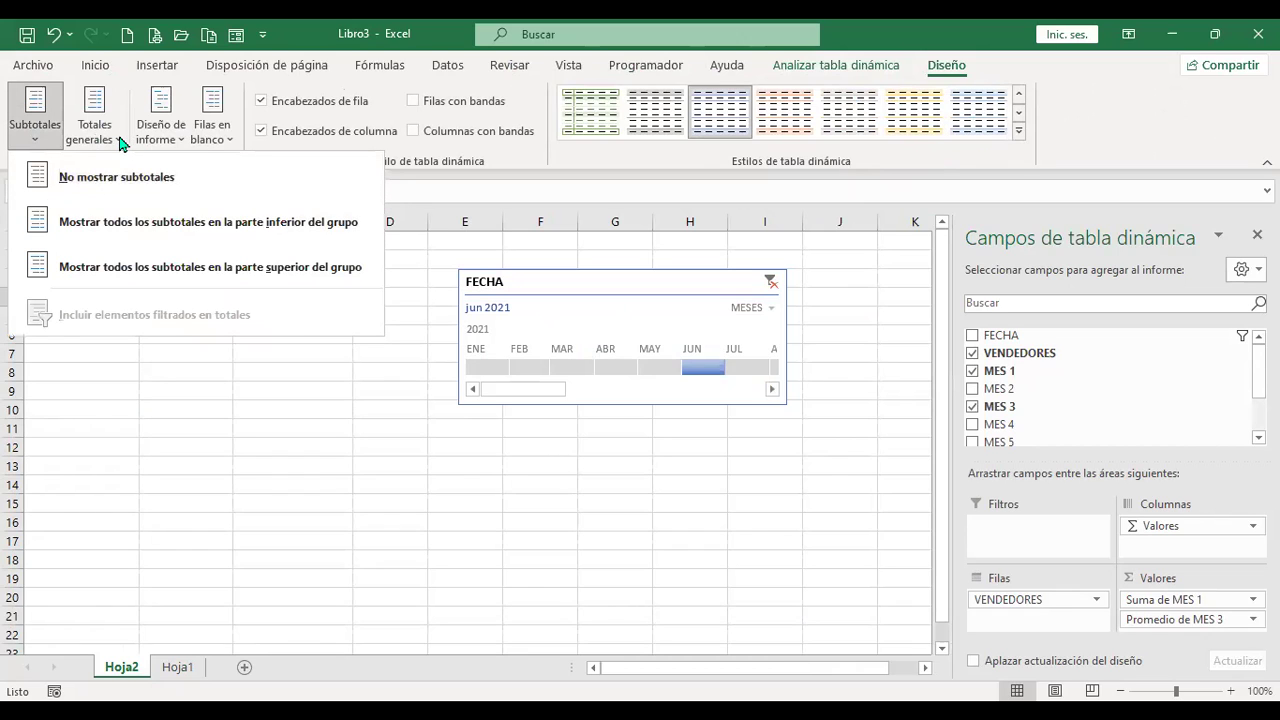
click(120, 143)
click(180, 140)
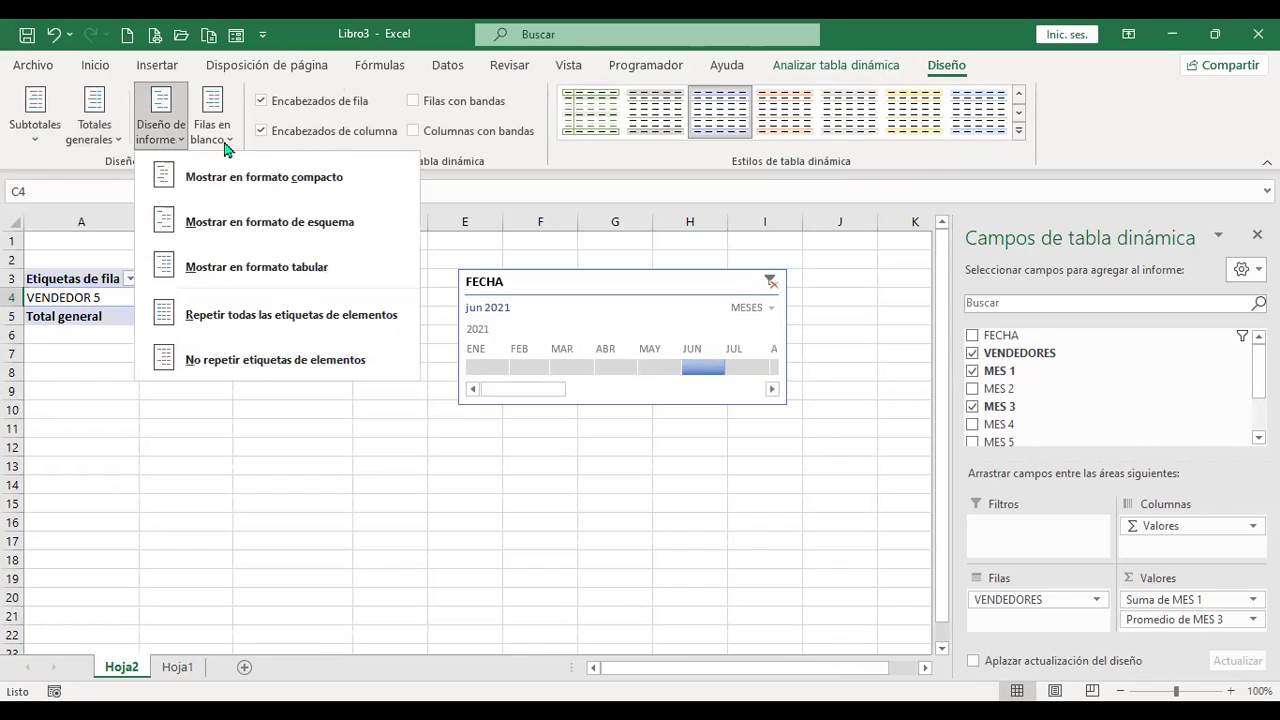
click(228, 140)
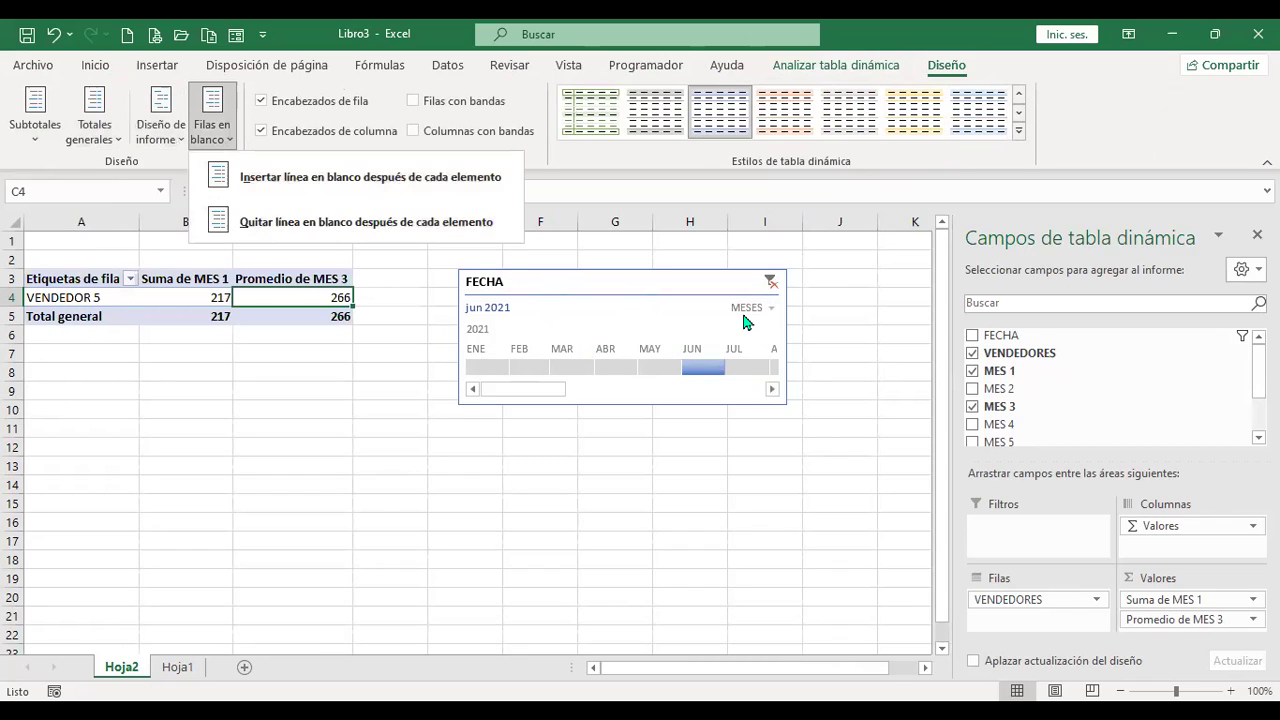
click(372, 503)
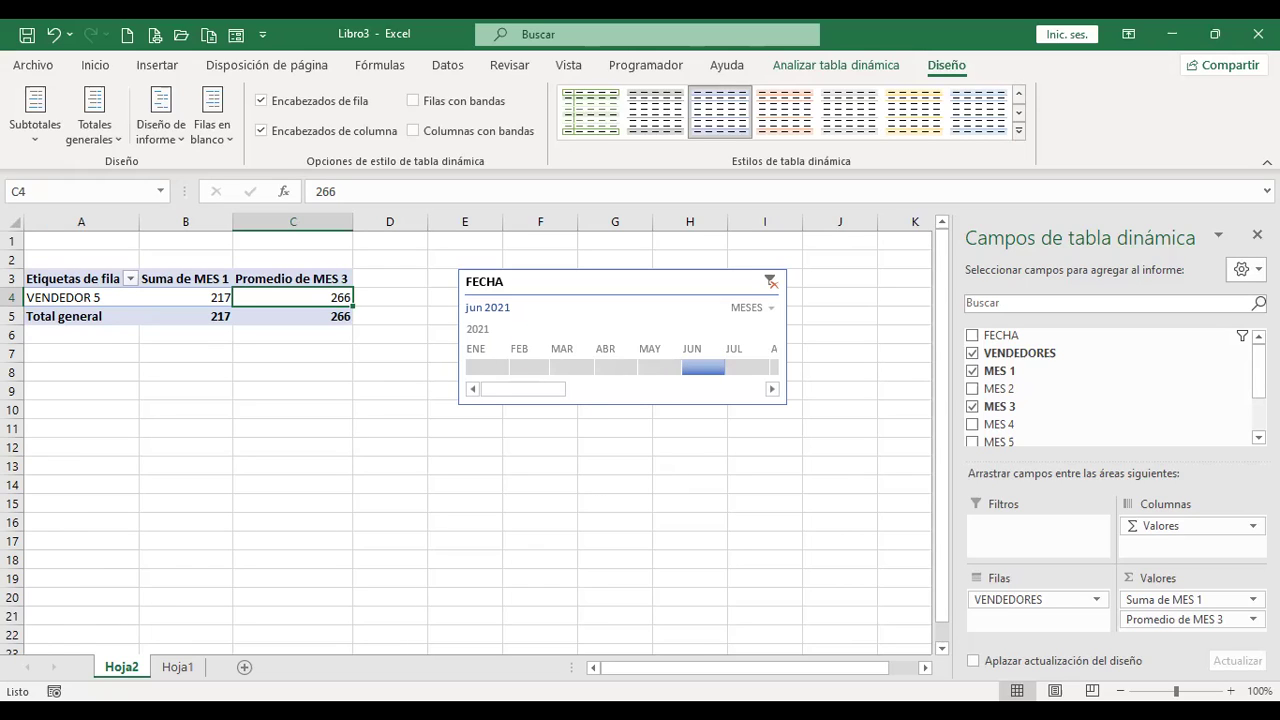
- Return to the Puntaje table on Hoja1 and review its table design tools and style options
click(179, 669)
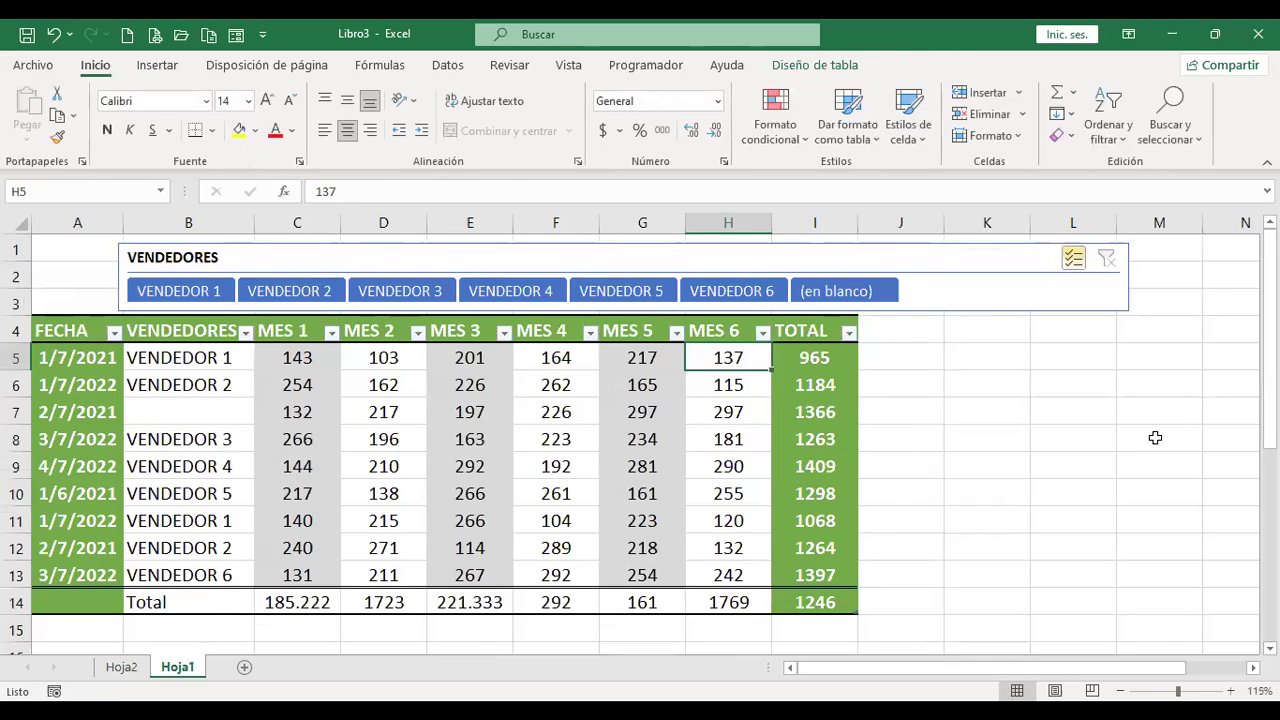
click(830, 416)
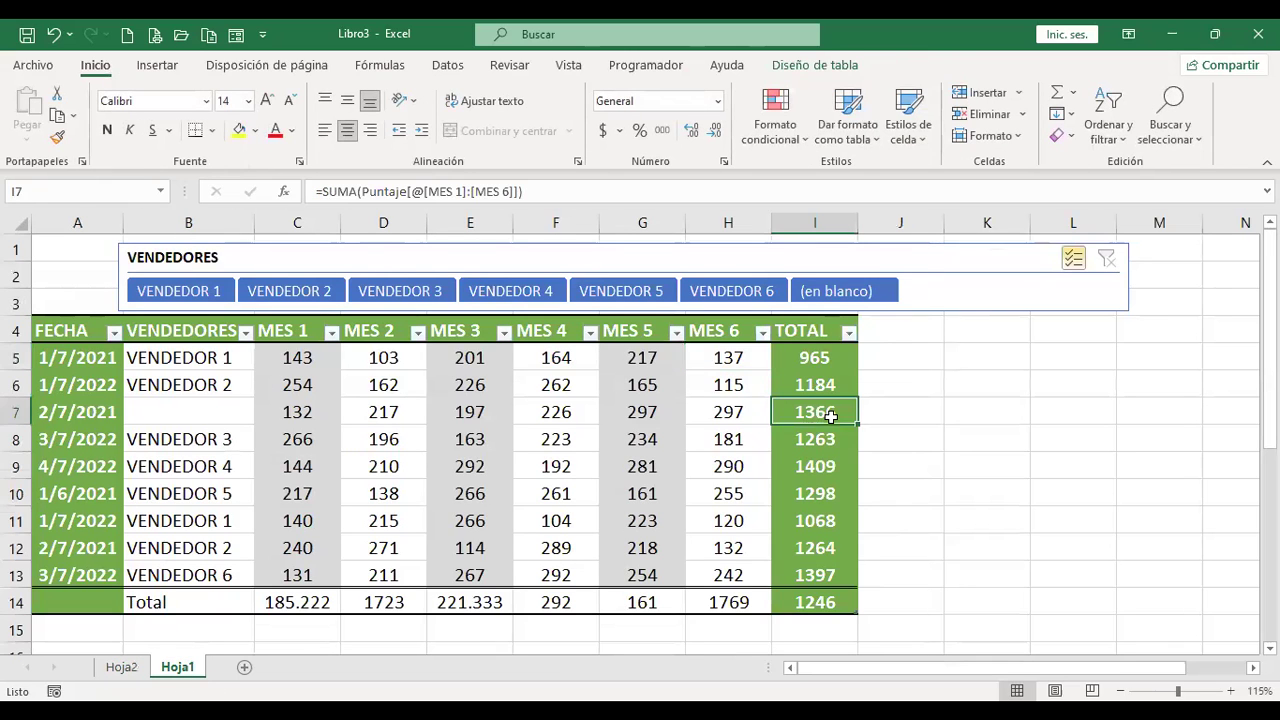
click(840, 64)
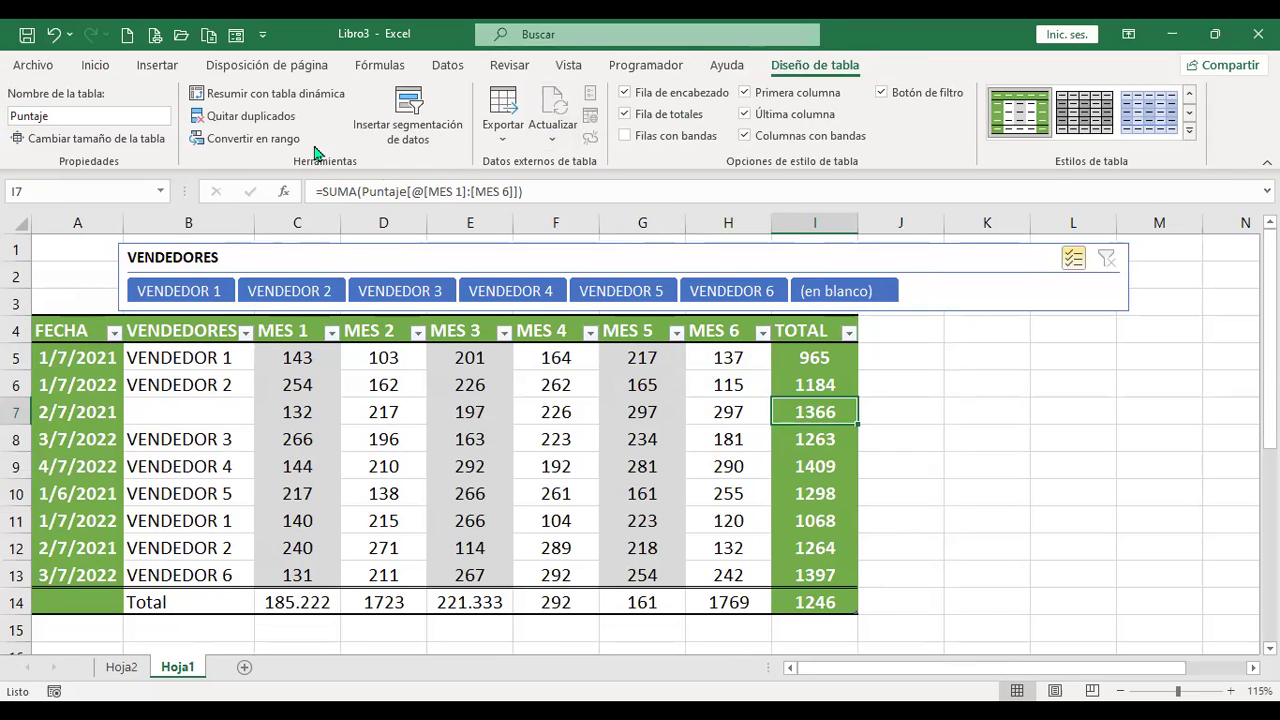
scroll(718, 510, down, 3)
scroll(718, 510, up, 3)
click(977, 357)
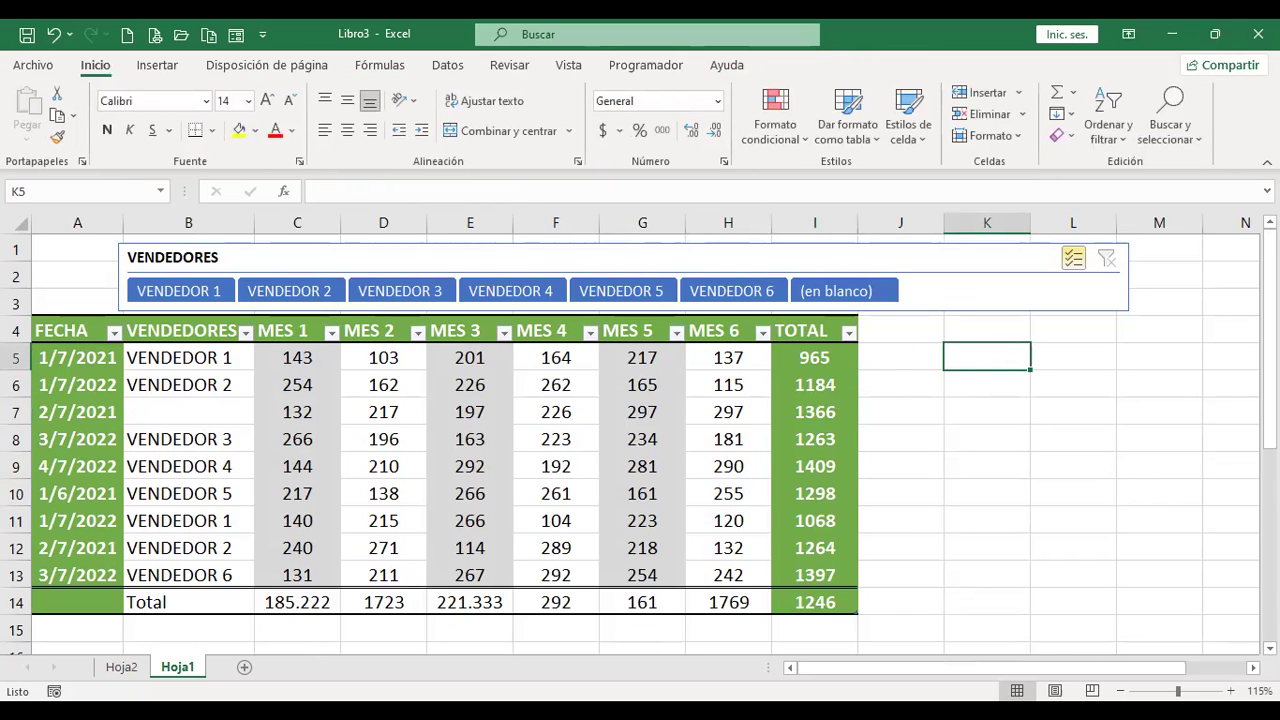
click(643, 411)
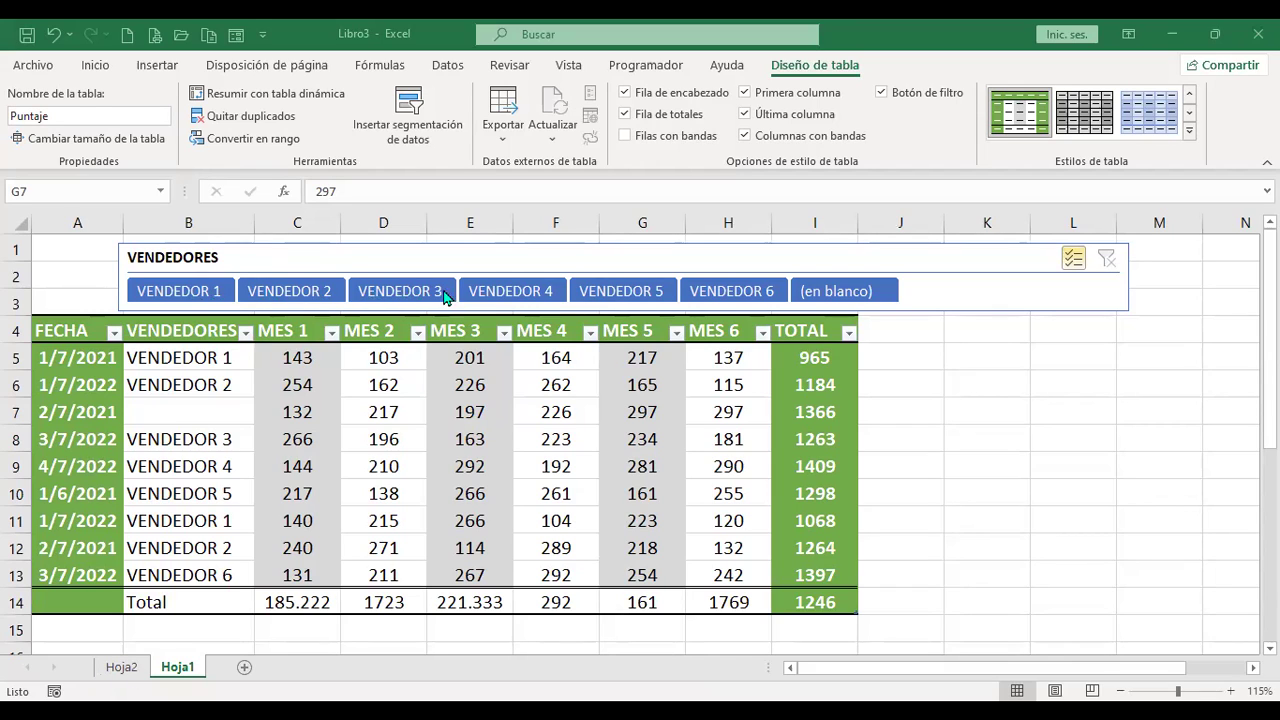
- Create a copy of the Hoja1 sheet at the end of the Libro3 workbook
click(124, 670)
click(168, 670)
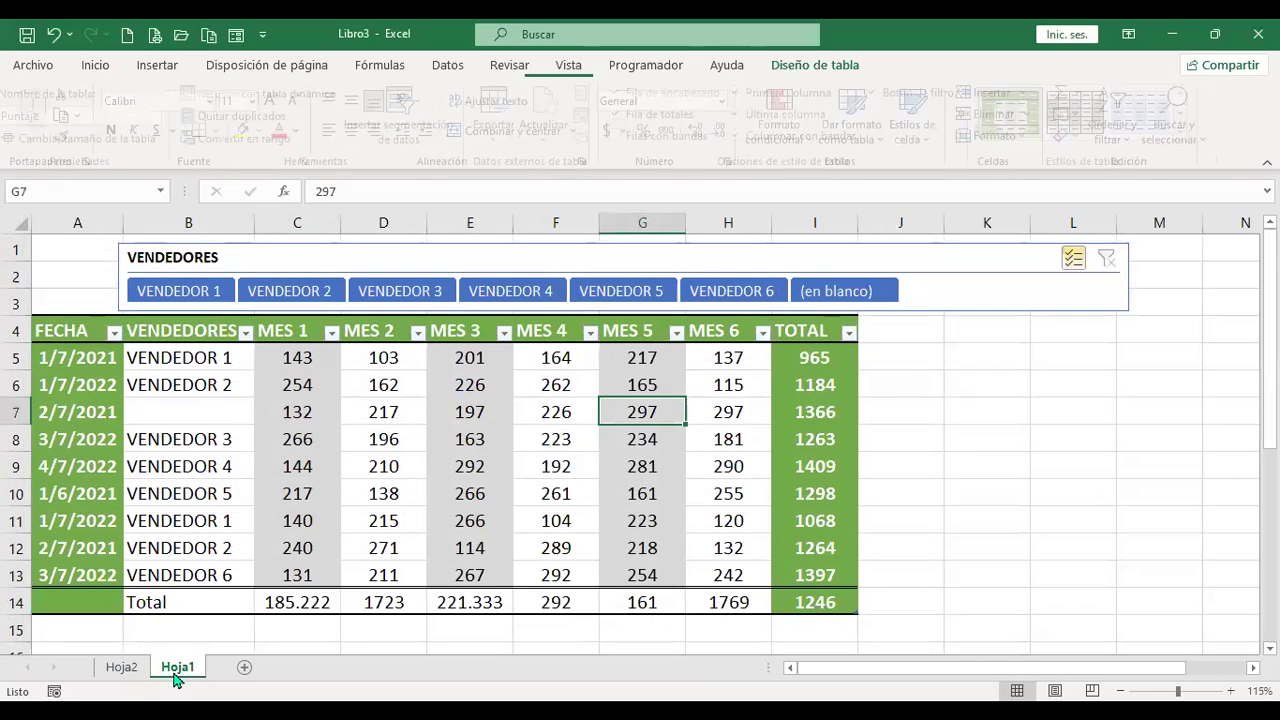
right_click(187, 672)
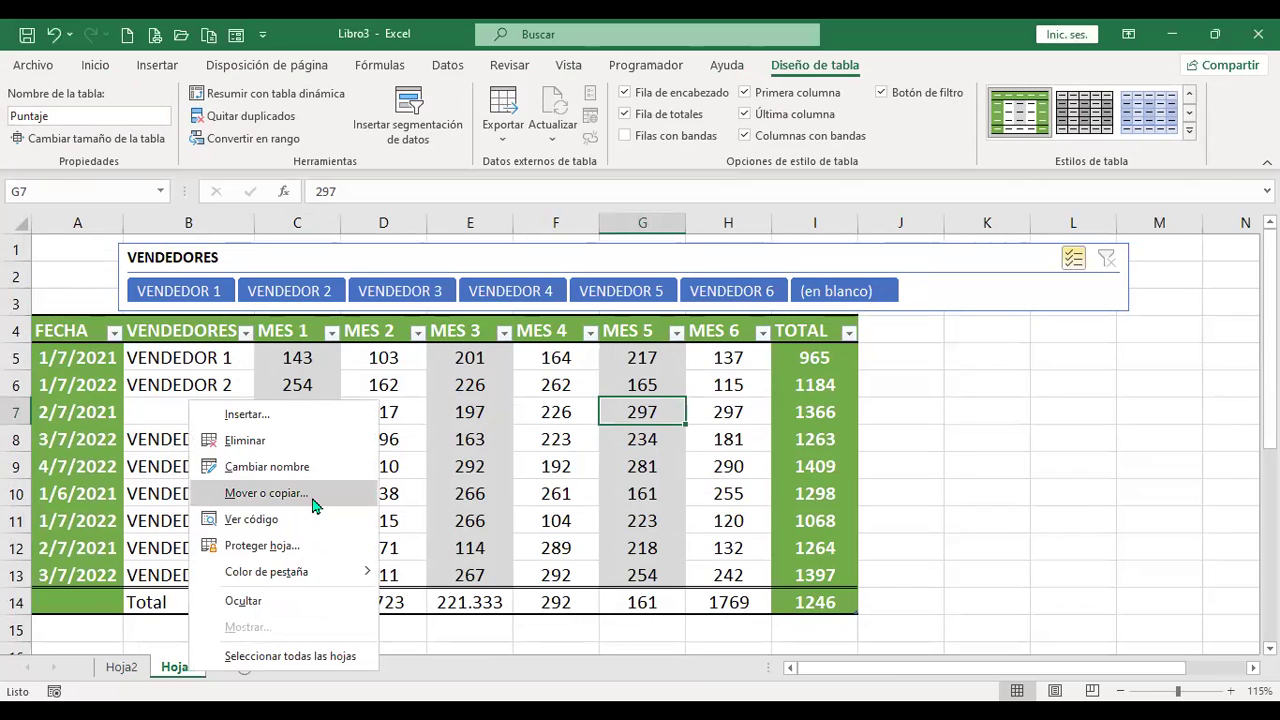
click(256, 493)
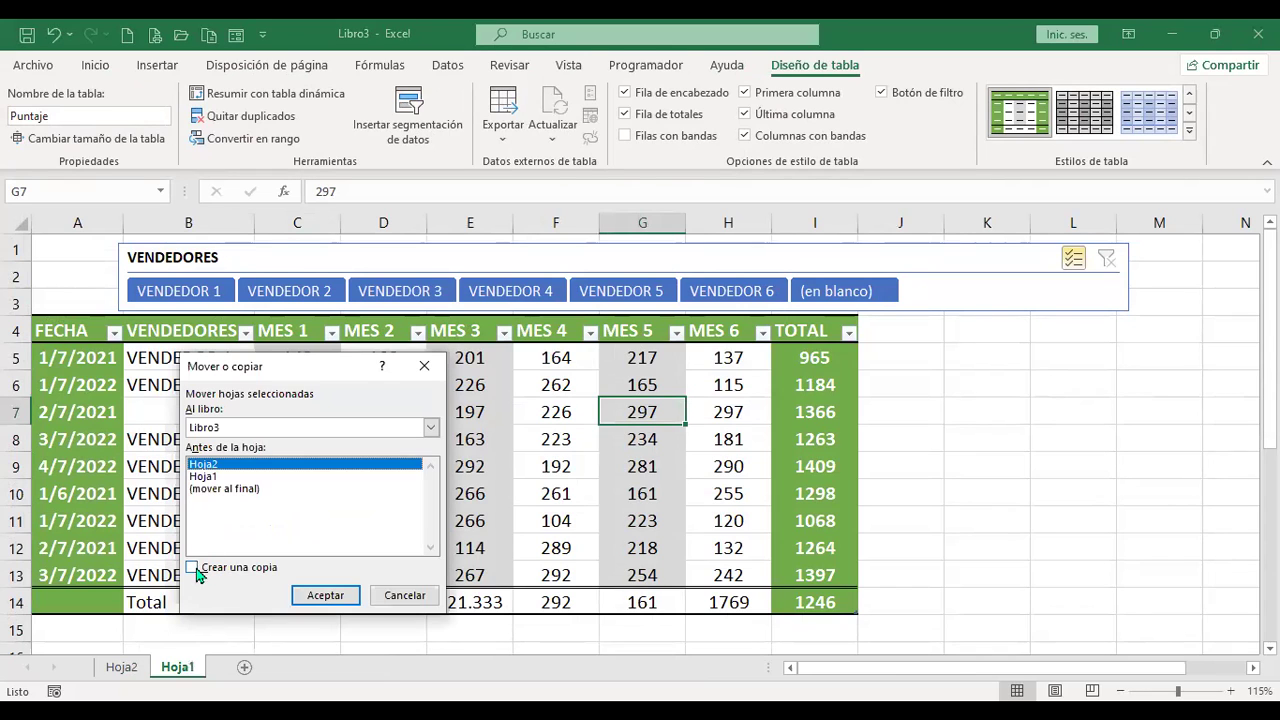
click(191, 567)
click(240, 489)
click(326, 595)
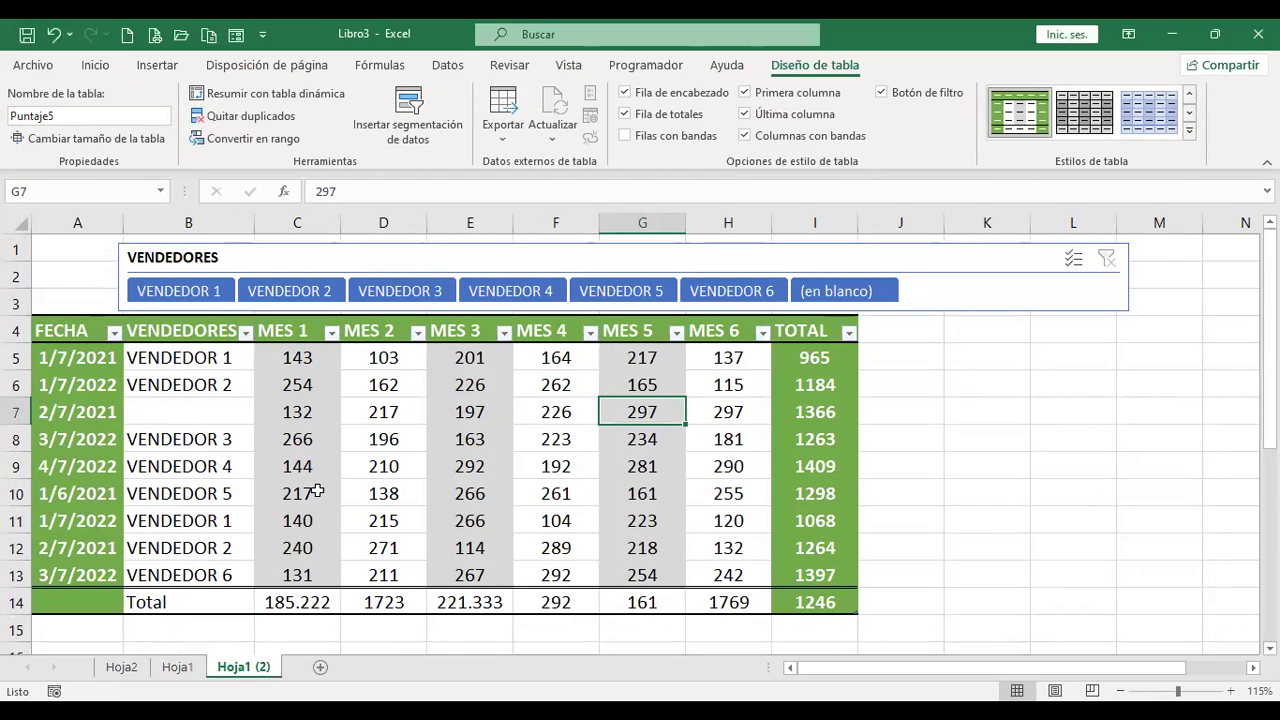
- Insert a new column before MES 1 in the copied sheet's table and name its header ZONA
click(298, 222)
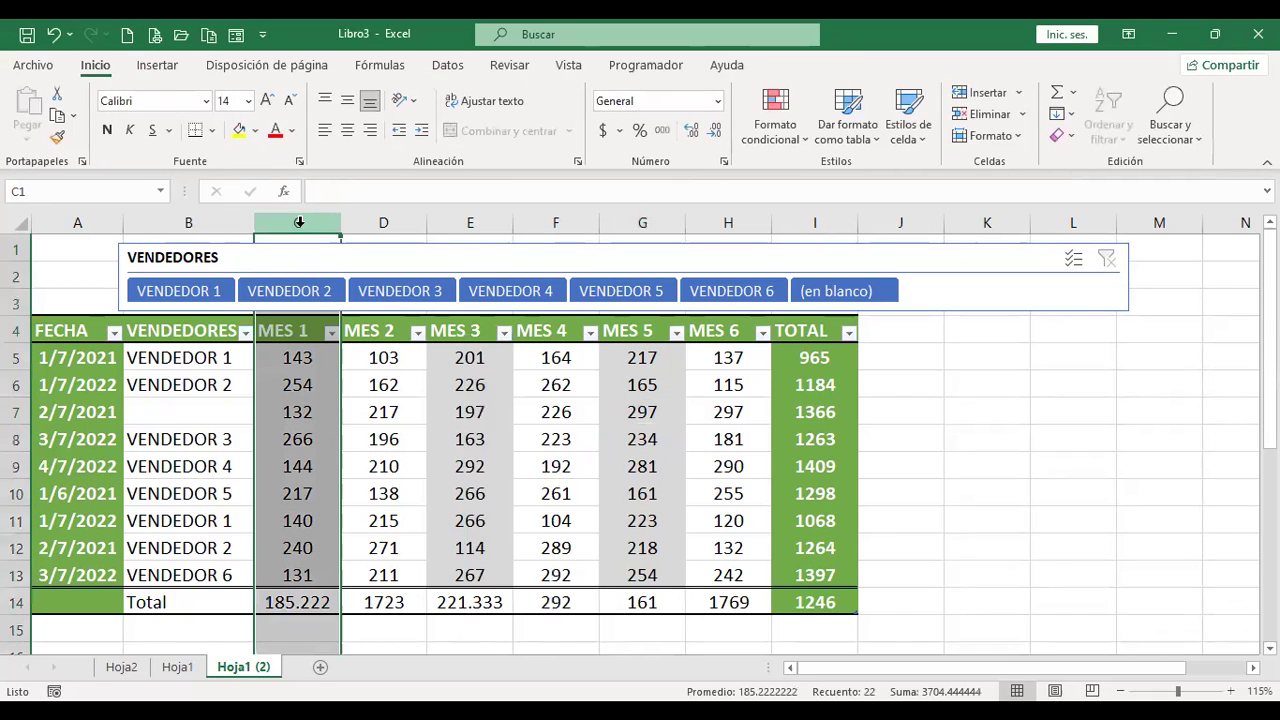
right_click(301, 226)
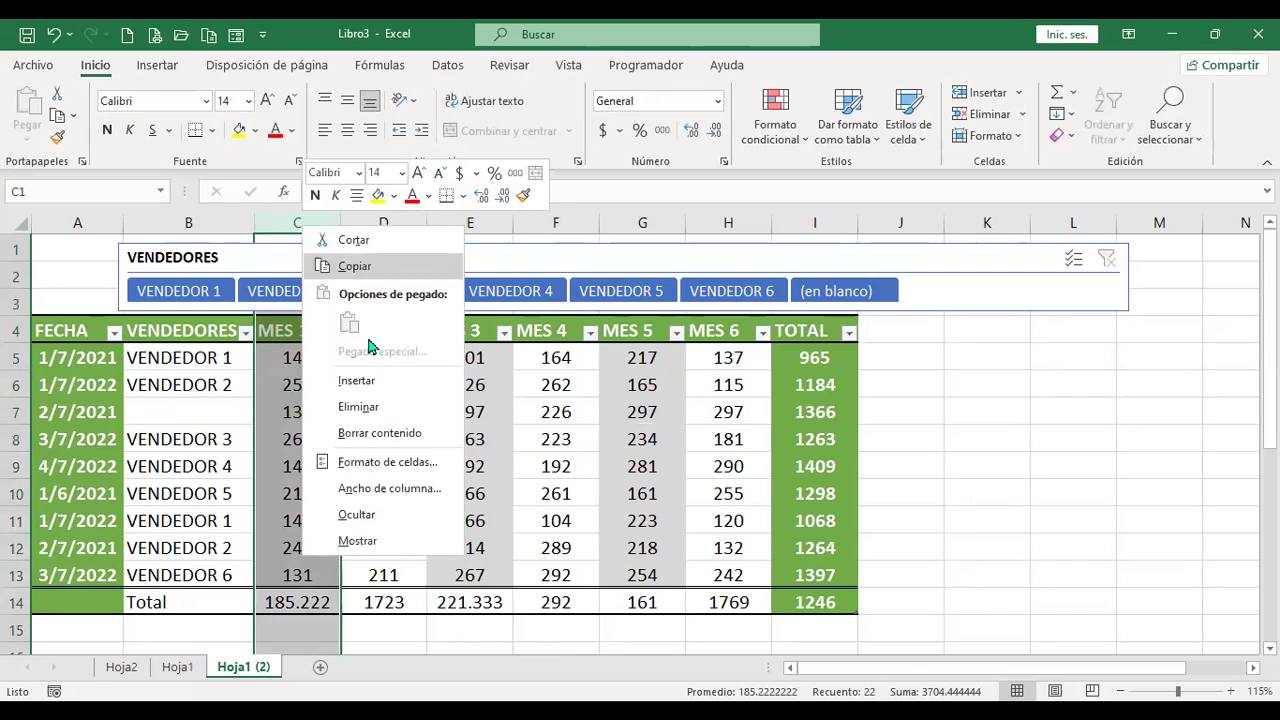
click(386, 388)
click(331, 330)
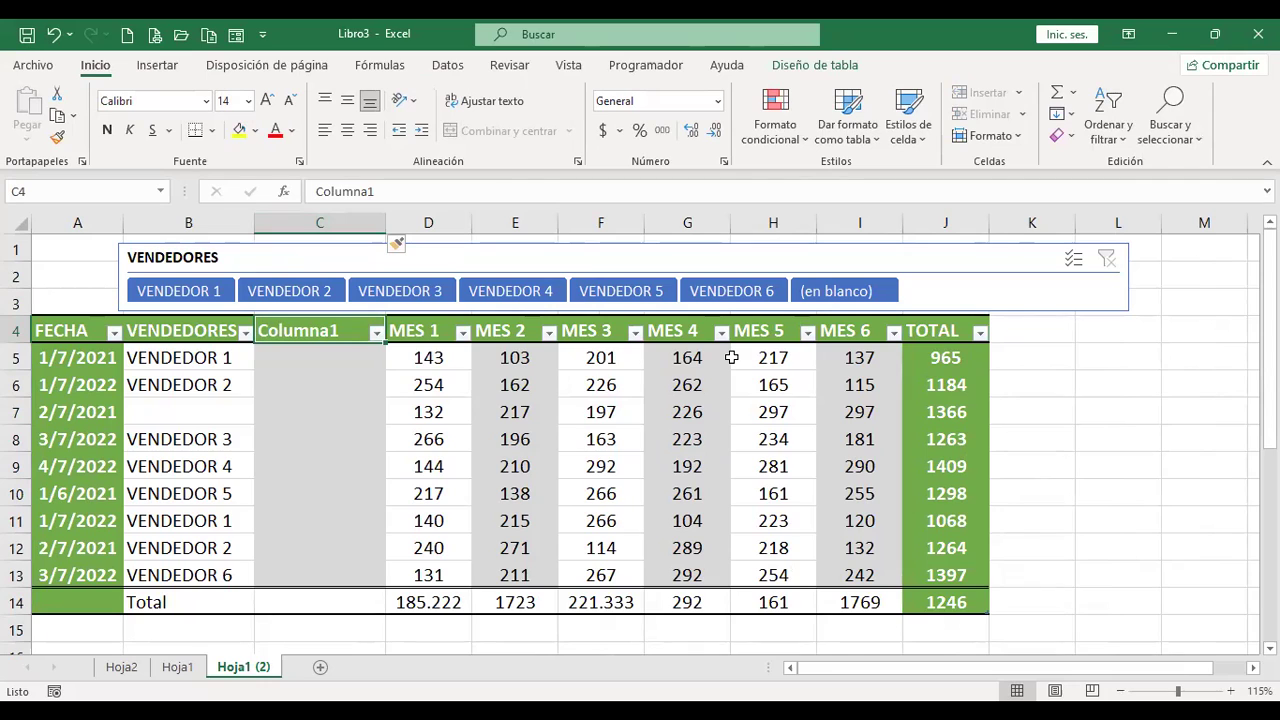
text(ZONA)
key(Return)
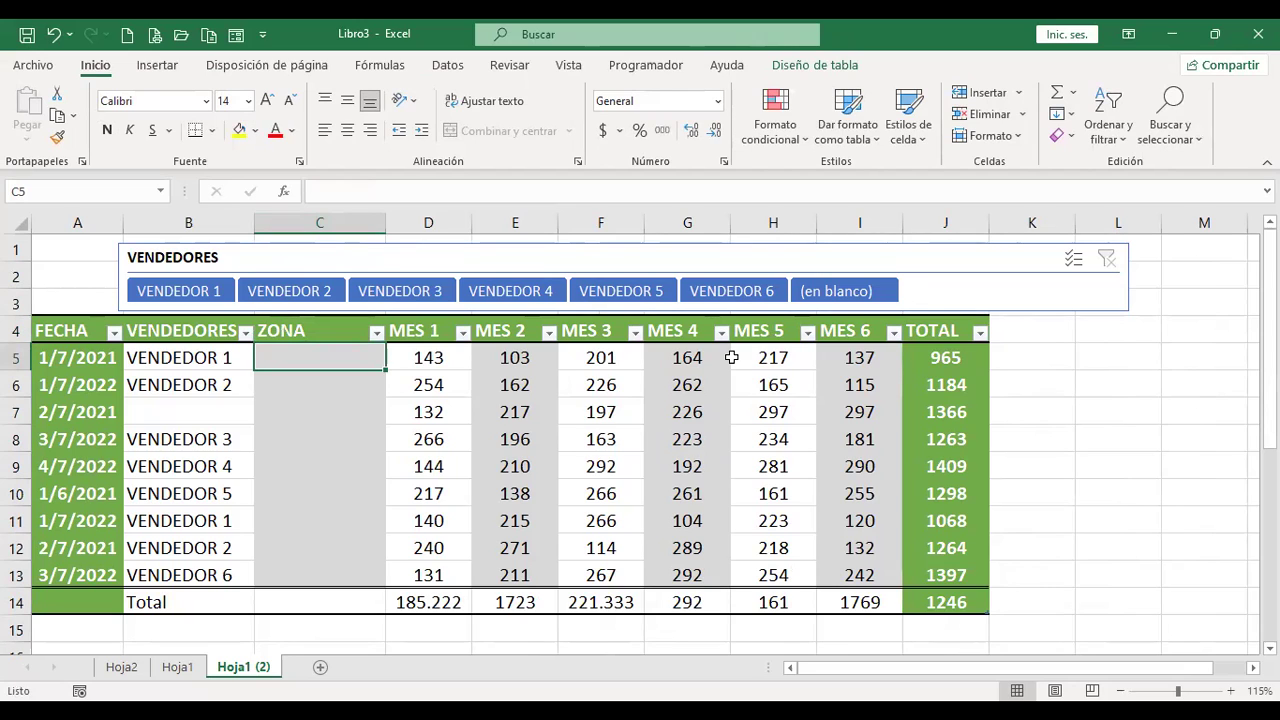
- Fill the ZONA column in rows 5 to 8 with Oeste, Centro, Metropolitana and Centro
text(Oeste)
key(ctrl+Return)
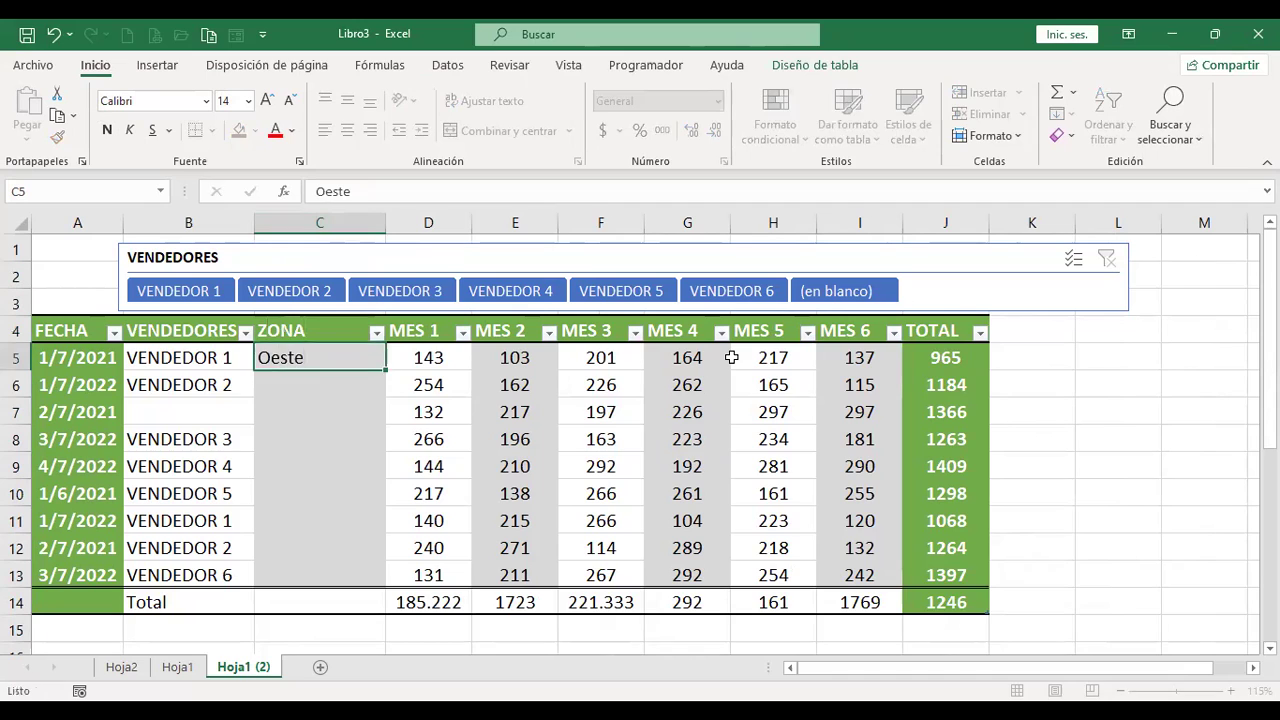
text(Centro)
key(Return)
text(Metropolitana)
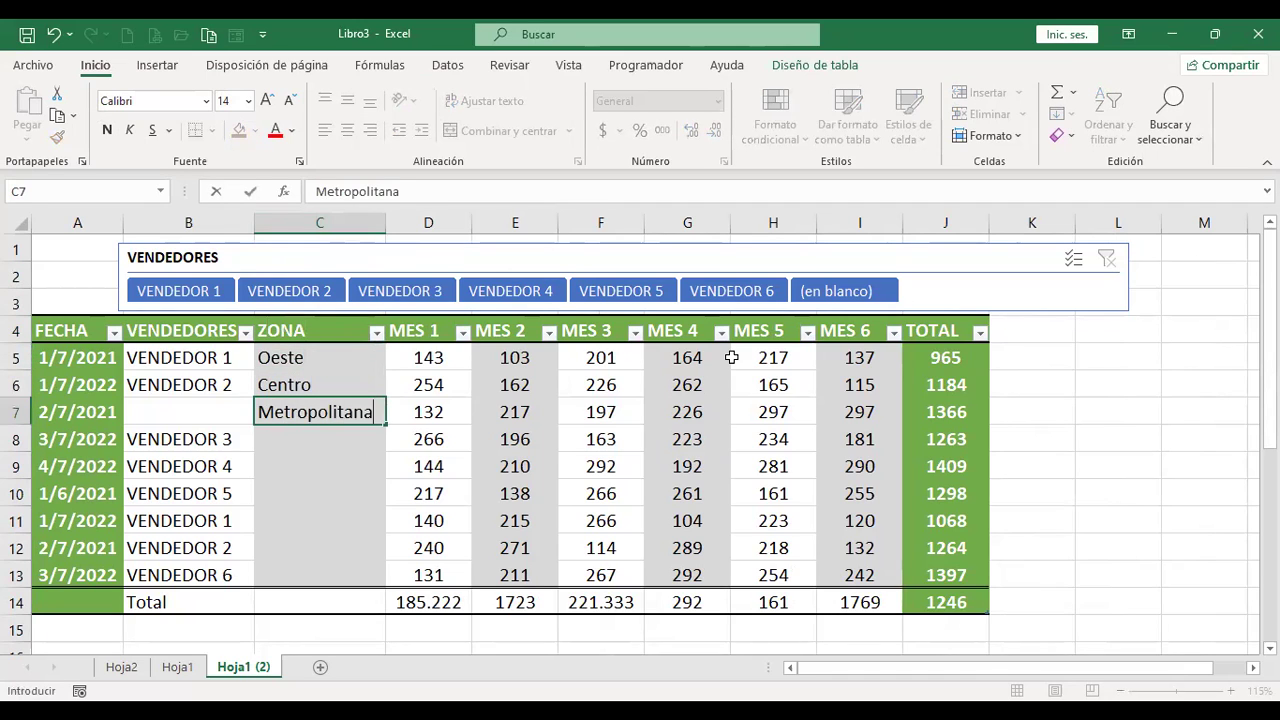
key(Return)
key(Up)
key(ctrl+c)
key(Down)
key(Return)
text(Centro)
key(Return)
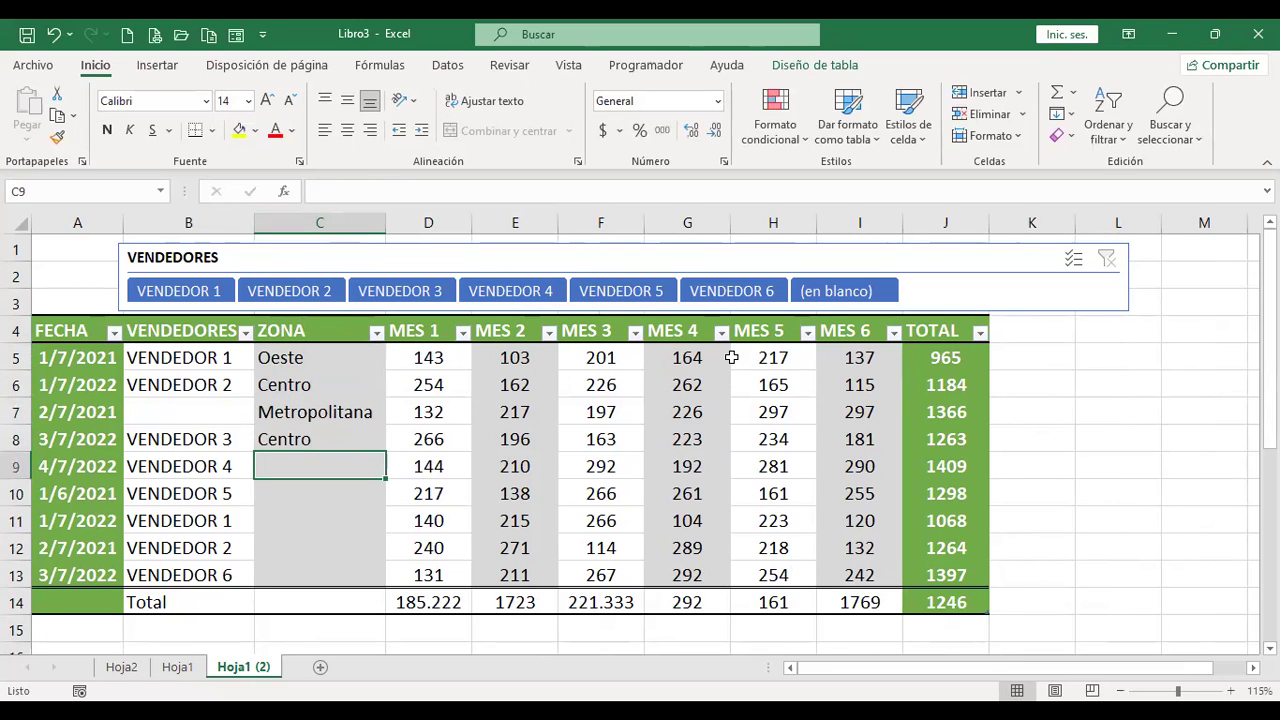
- Enter Occidente, Oriente, Oriente and Cento in the ZONA column for rows 9 to 12
text(Occidente)
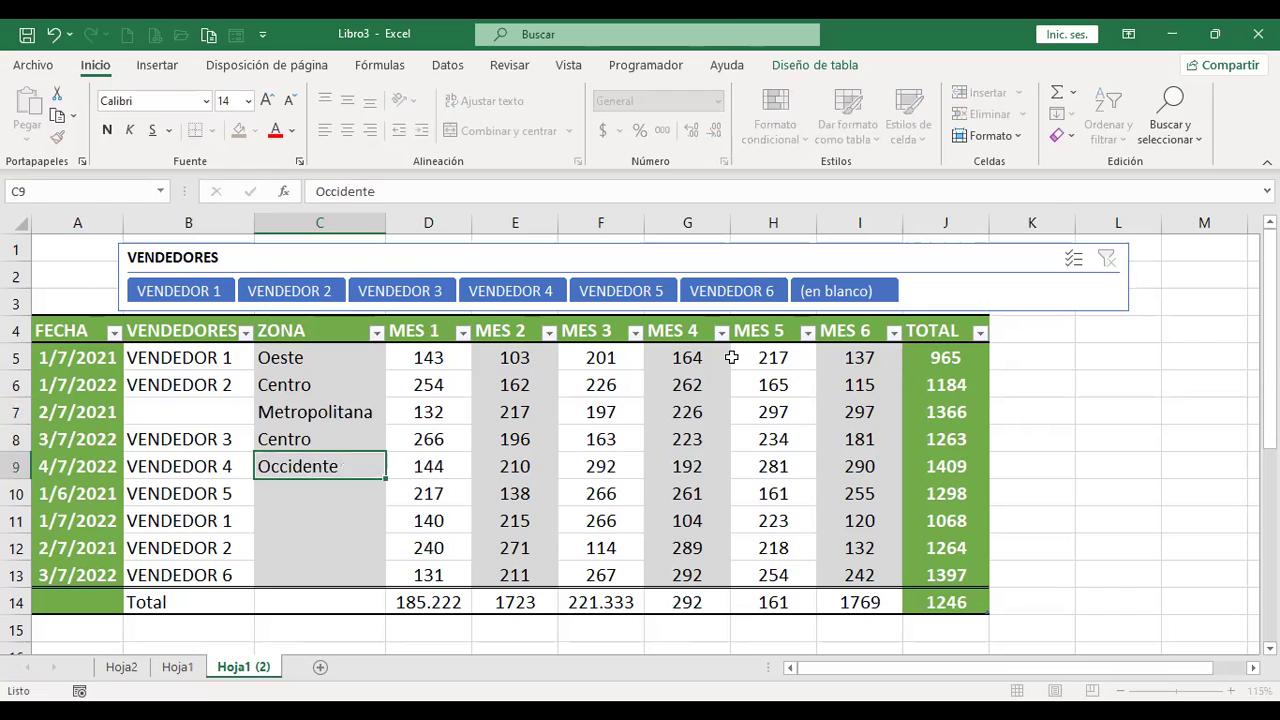
key(Return)
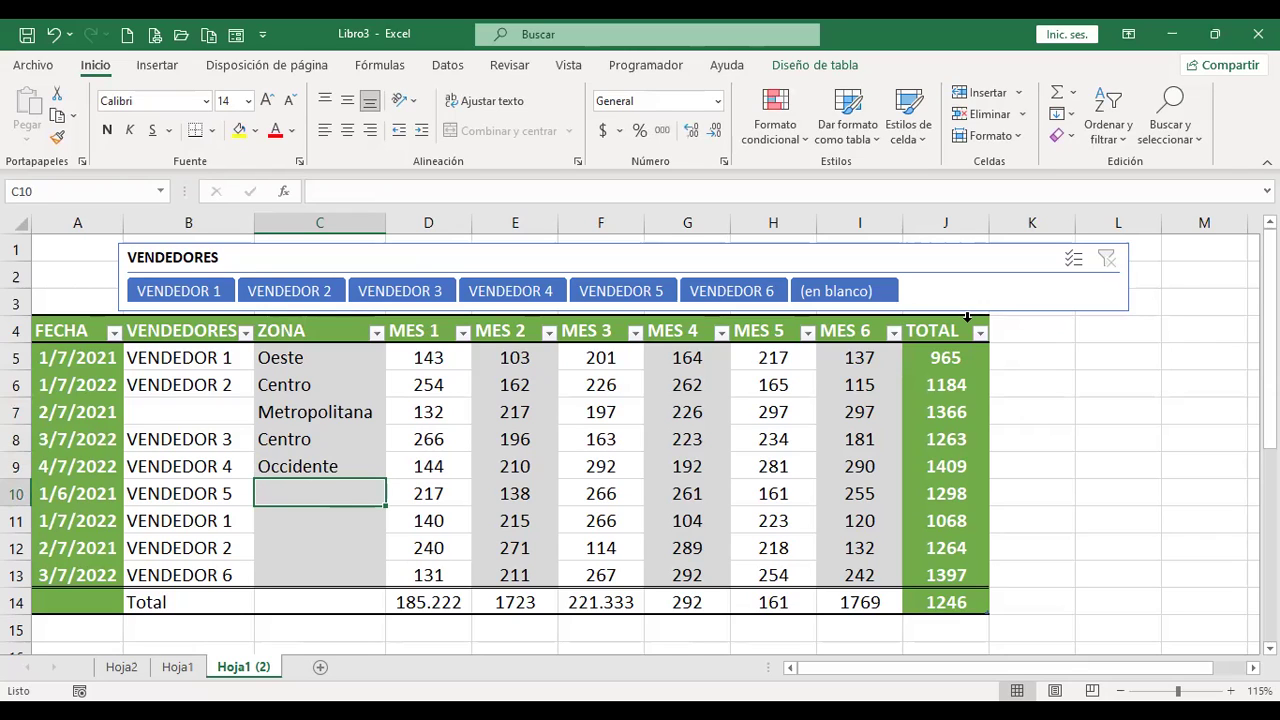
text(Oriente)
key(Return)
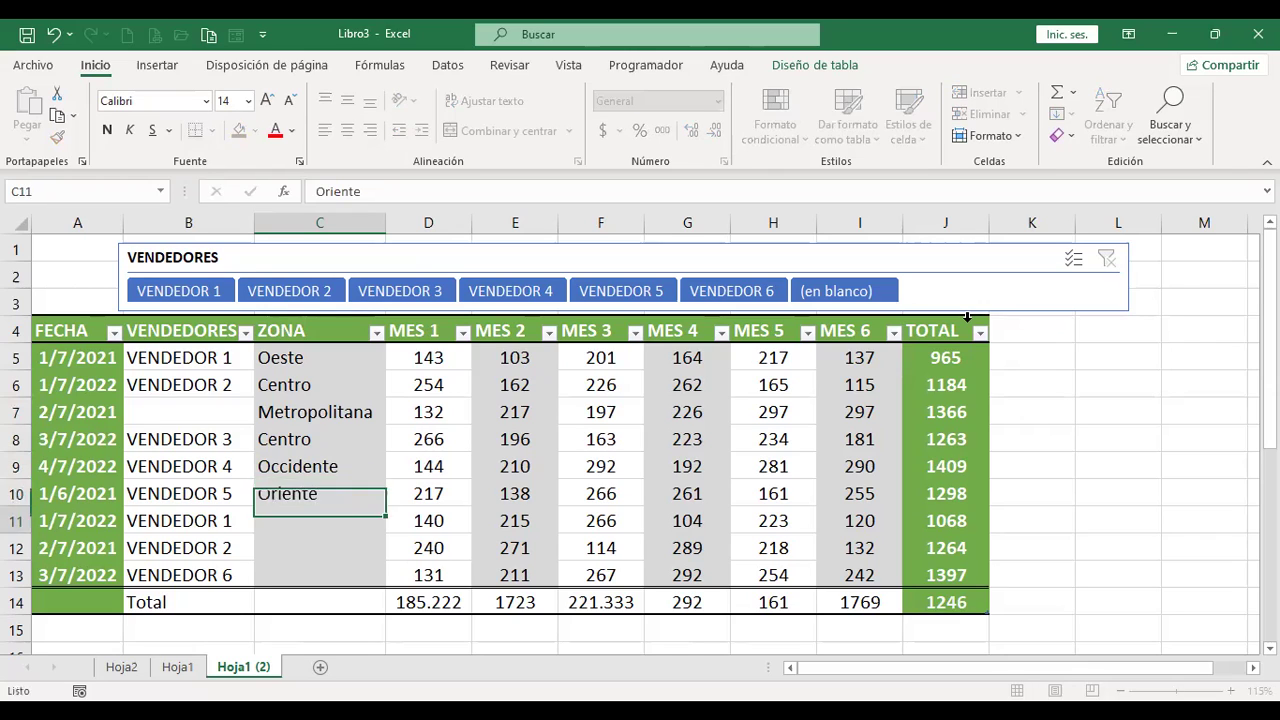
text(Oriente)
key(Return)
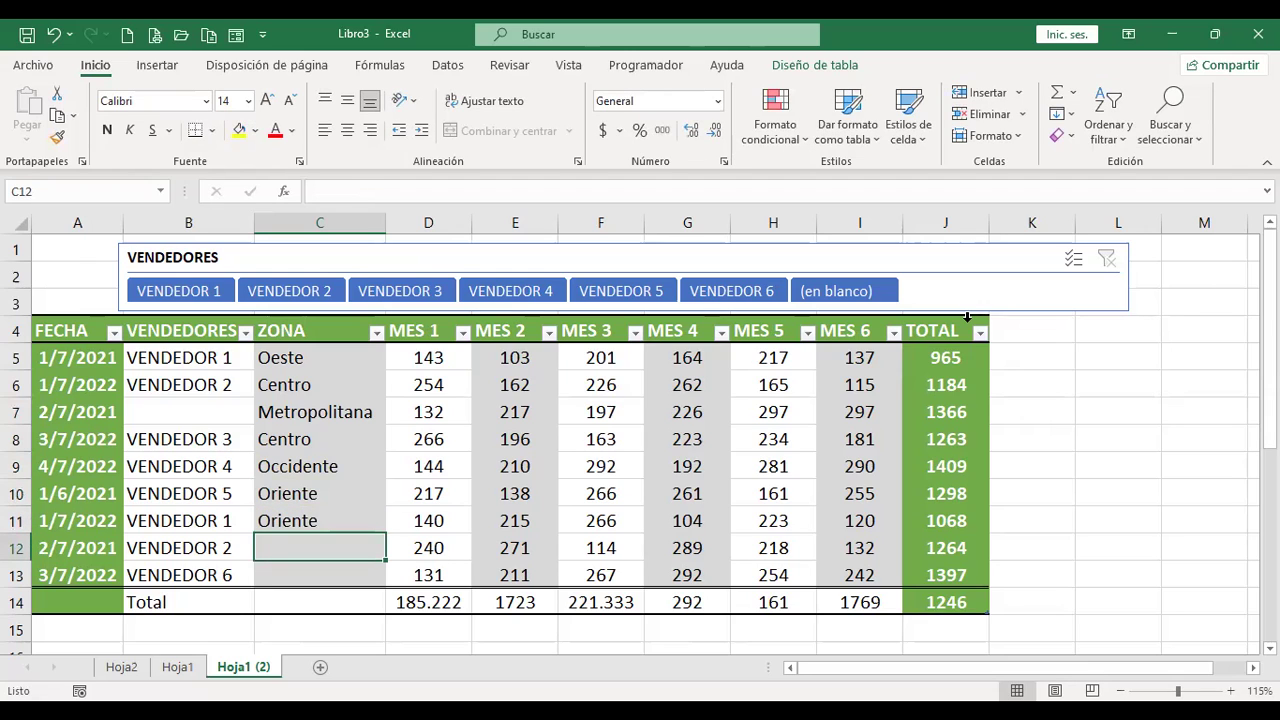
text(Centroo)
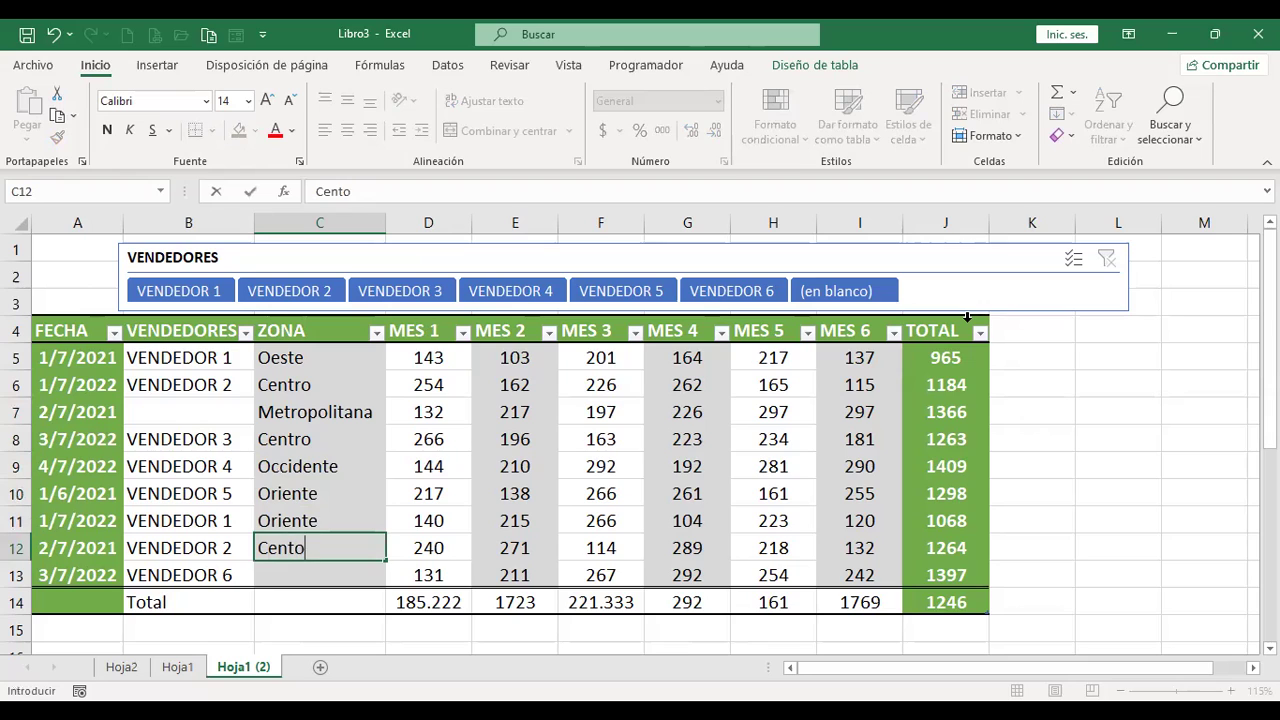
key(Return)
- Copy the Metropolitana zone from row 7 into the ZONA cell of the VENDEDOR 6 row
key(Up)
key(Up)
key(Up)
key(Up)
key(Up)
key(Up)
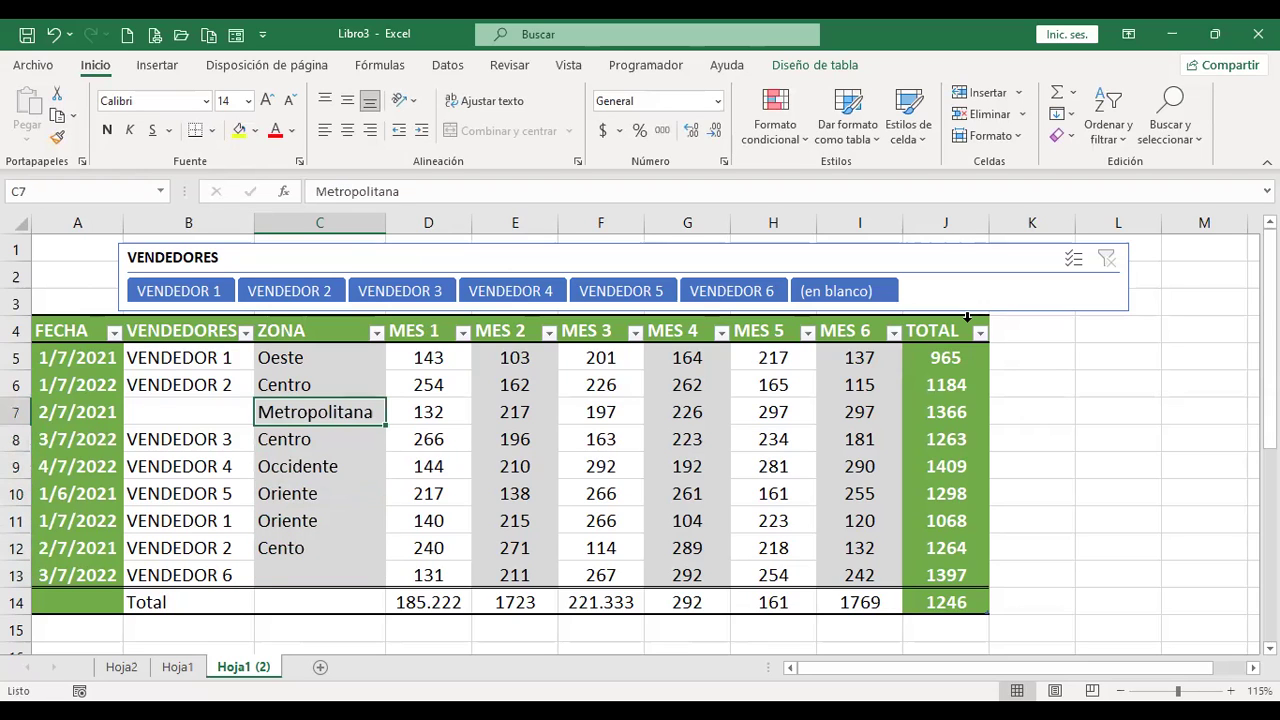
key(ctrl+c)
key(Down)
key(Down)
key(Down)
key(Down)
key(Down)
key(Down)
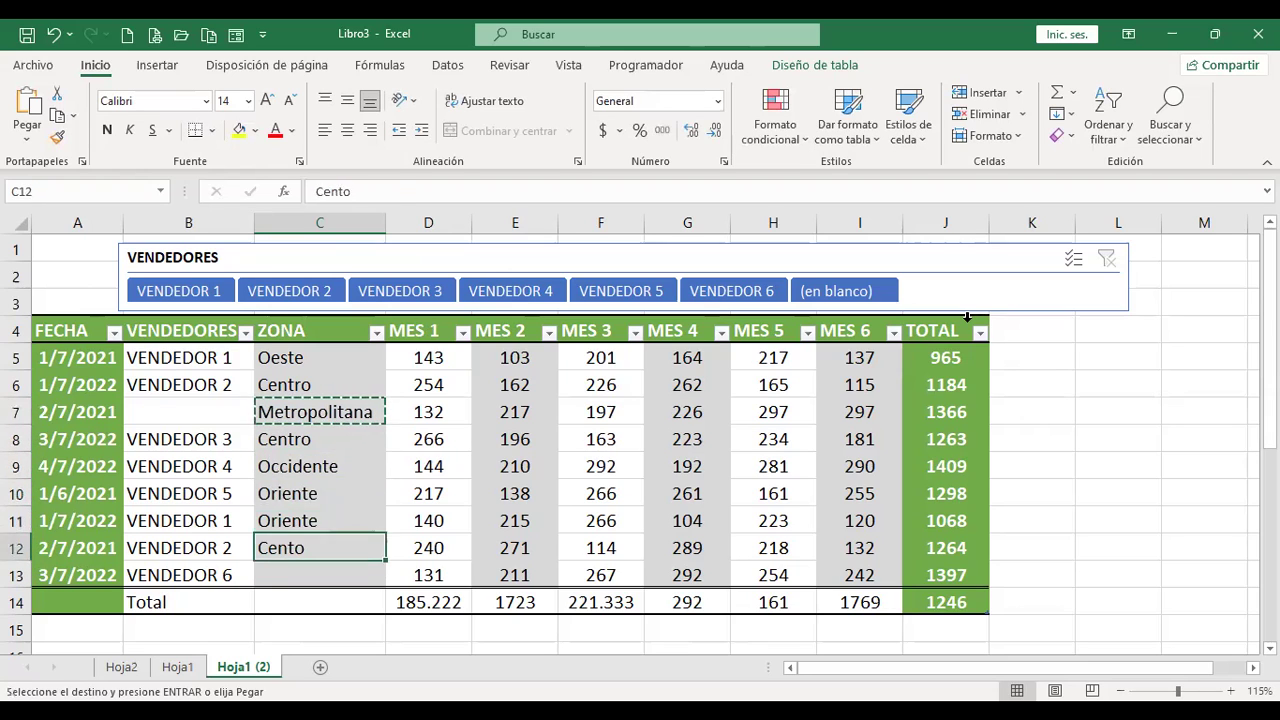
key(ctrl+v)
key(Escape)
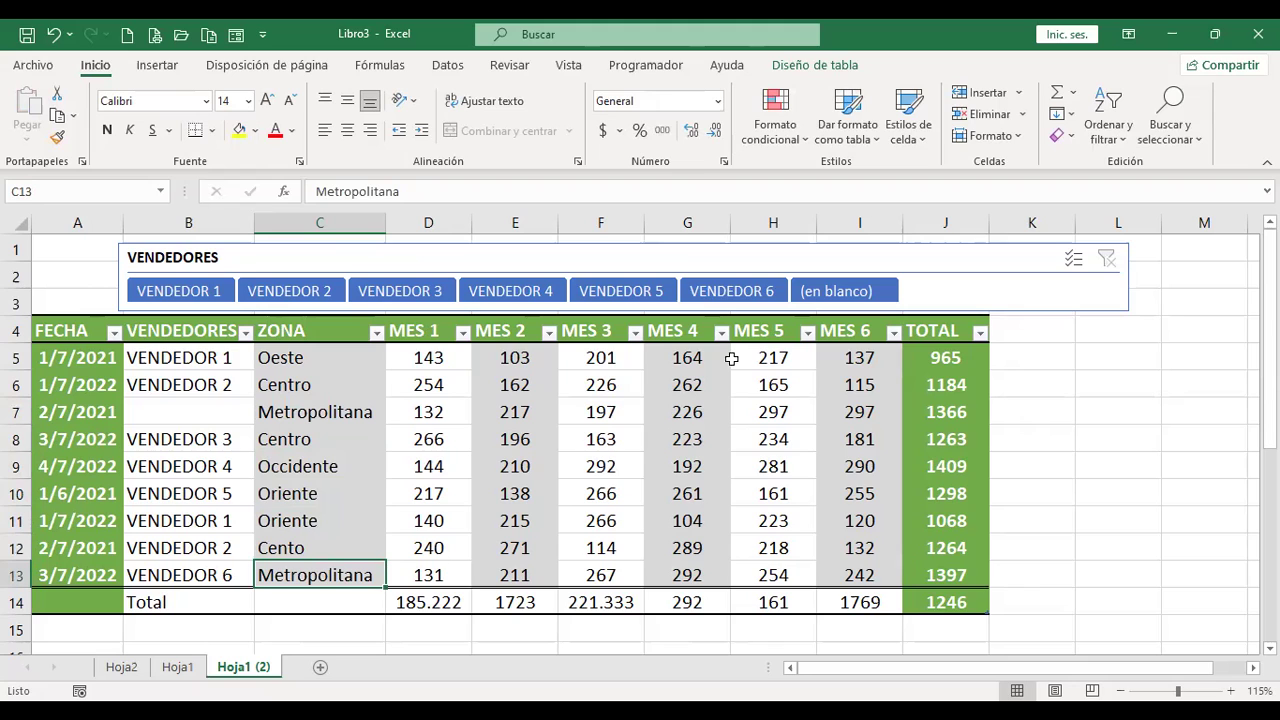
- Insert a slicer for the ZONA field, place it beside the table, and delete it
click(826, 66)
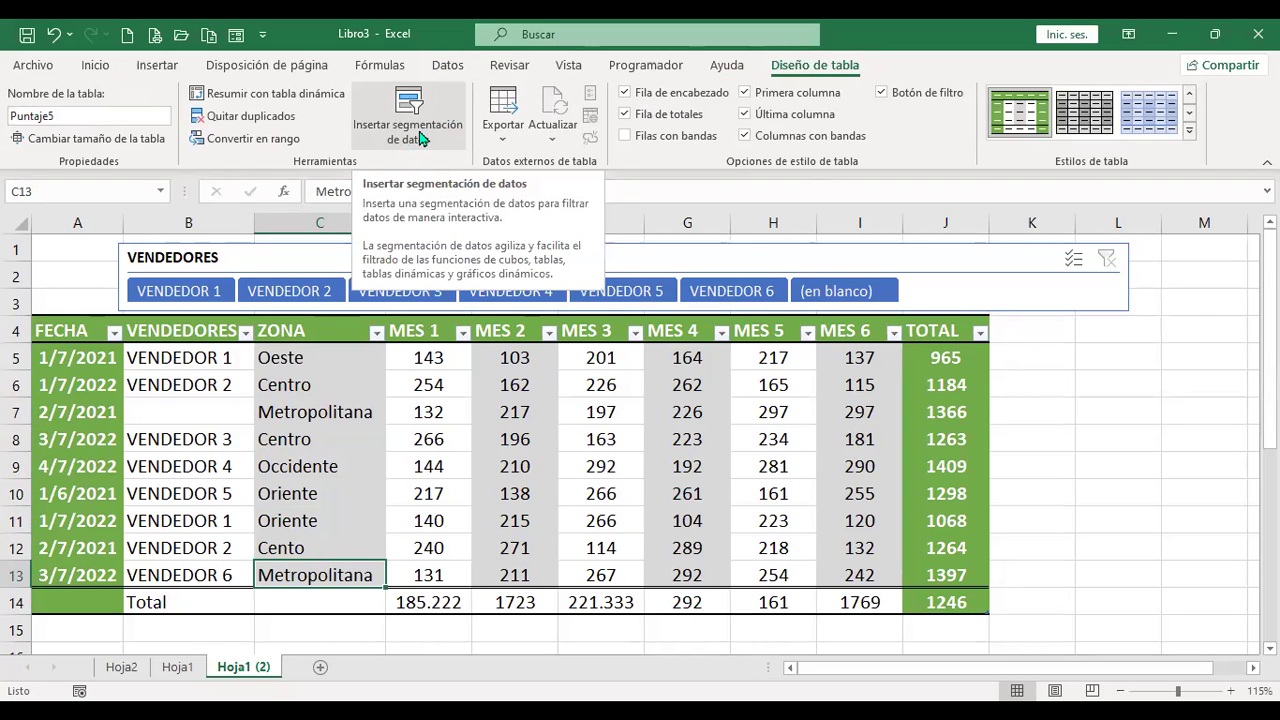
click(420, 138)
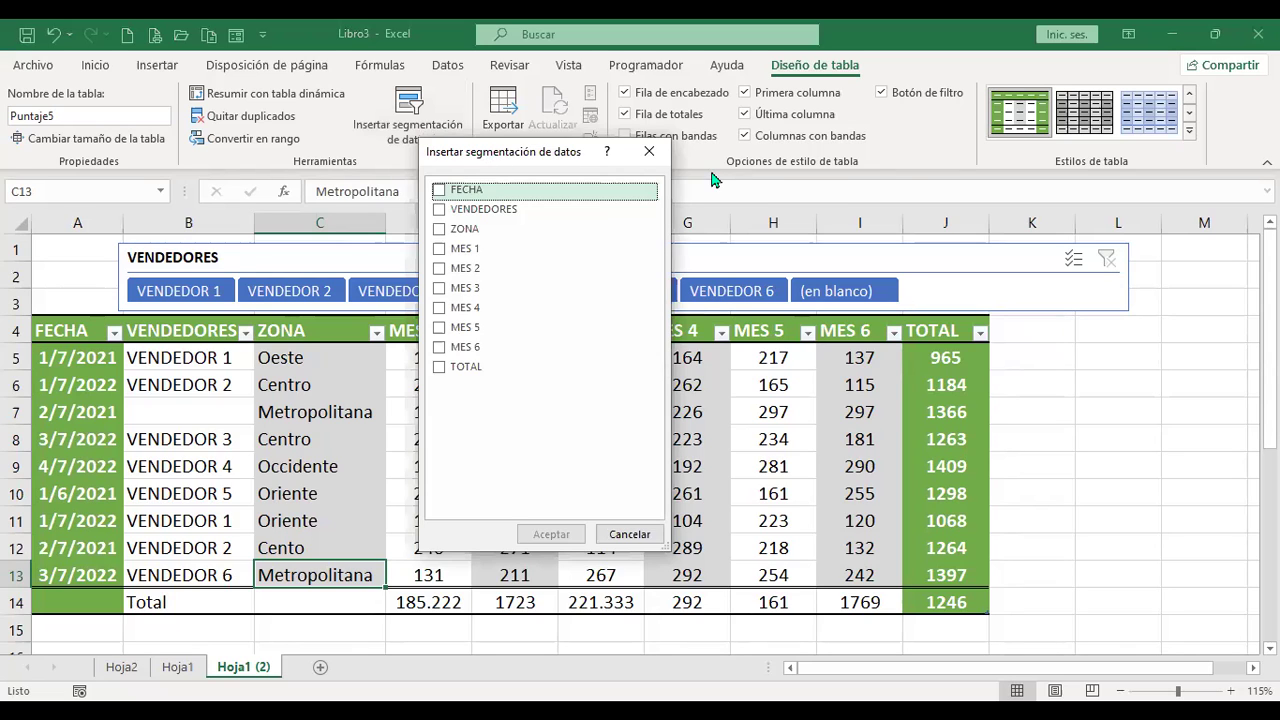
drag(560, 152, 781, 173)
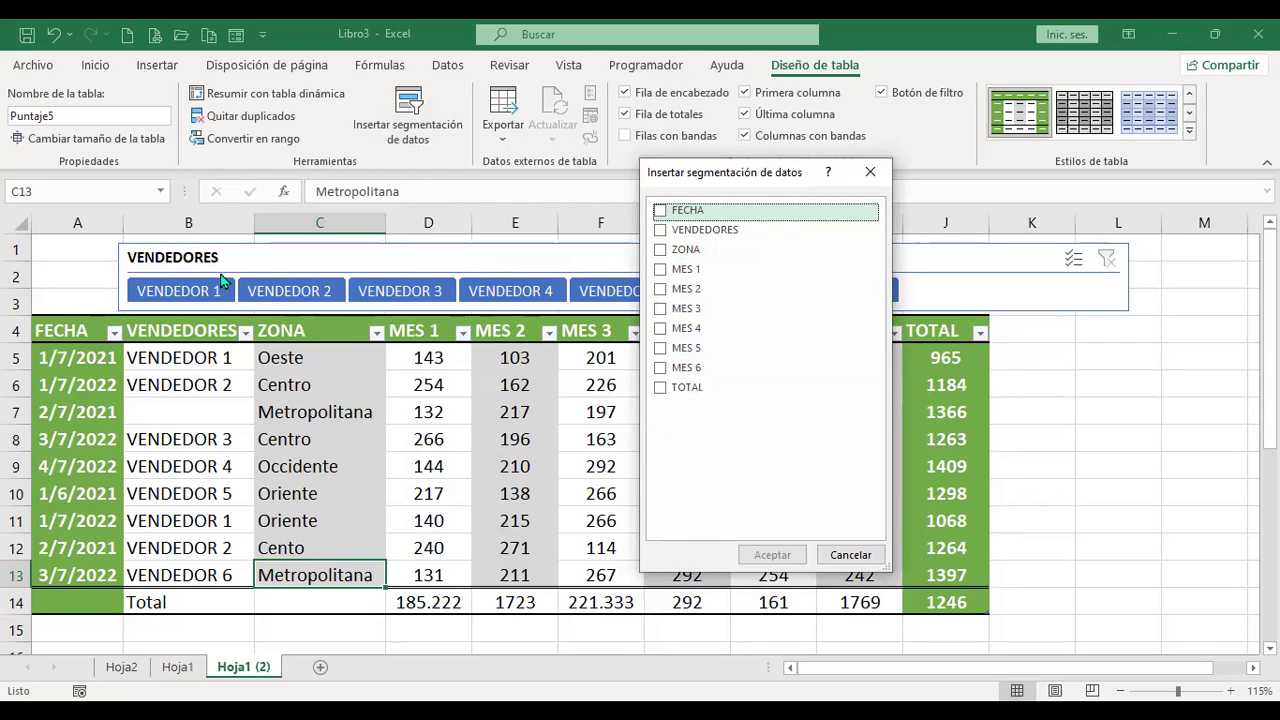
click(661, 252)
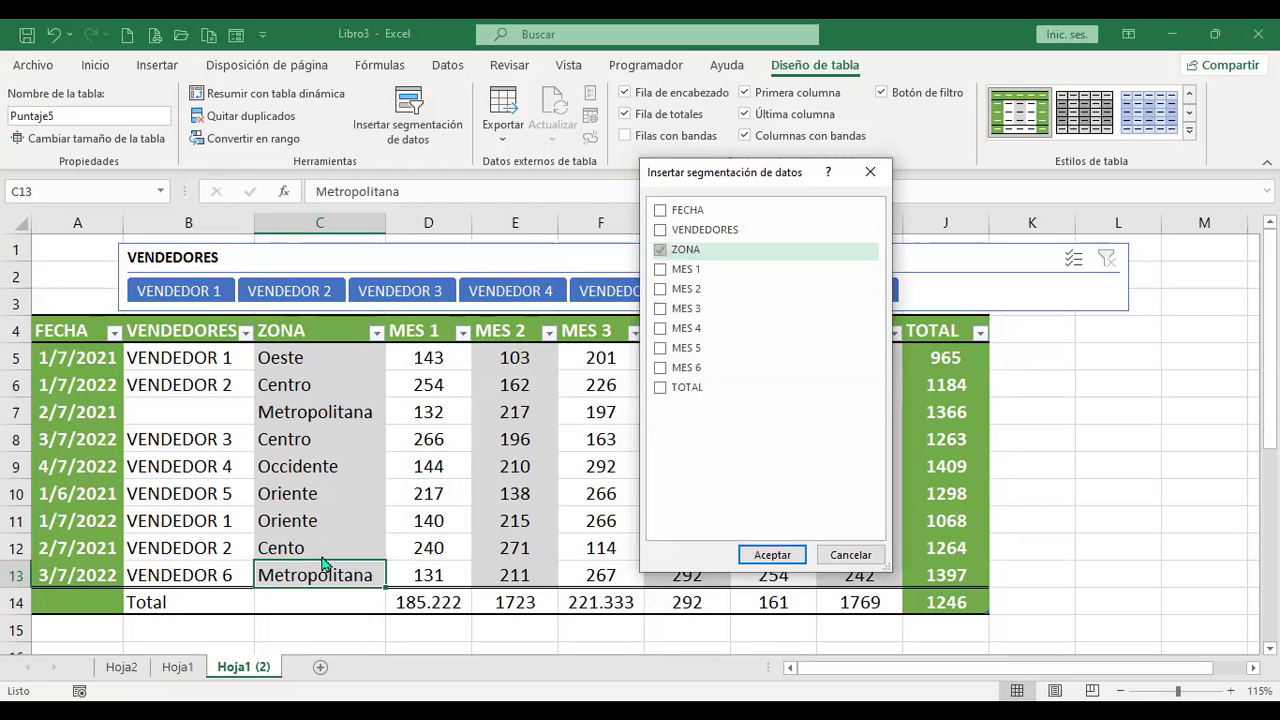
click(772, 555)
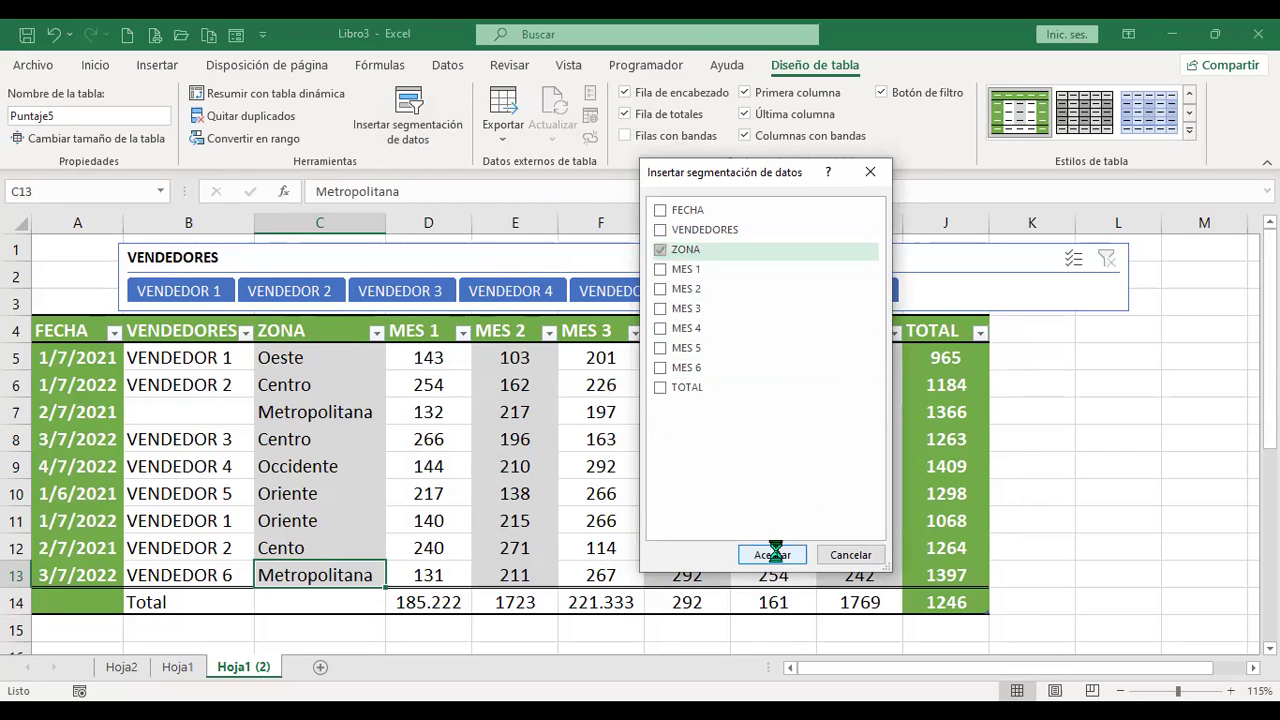
drag(620, 323, 1088, 336)
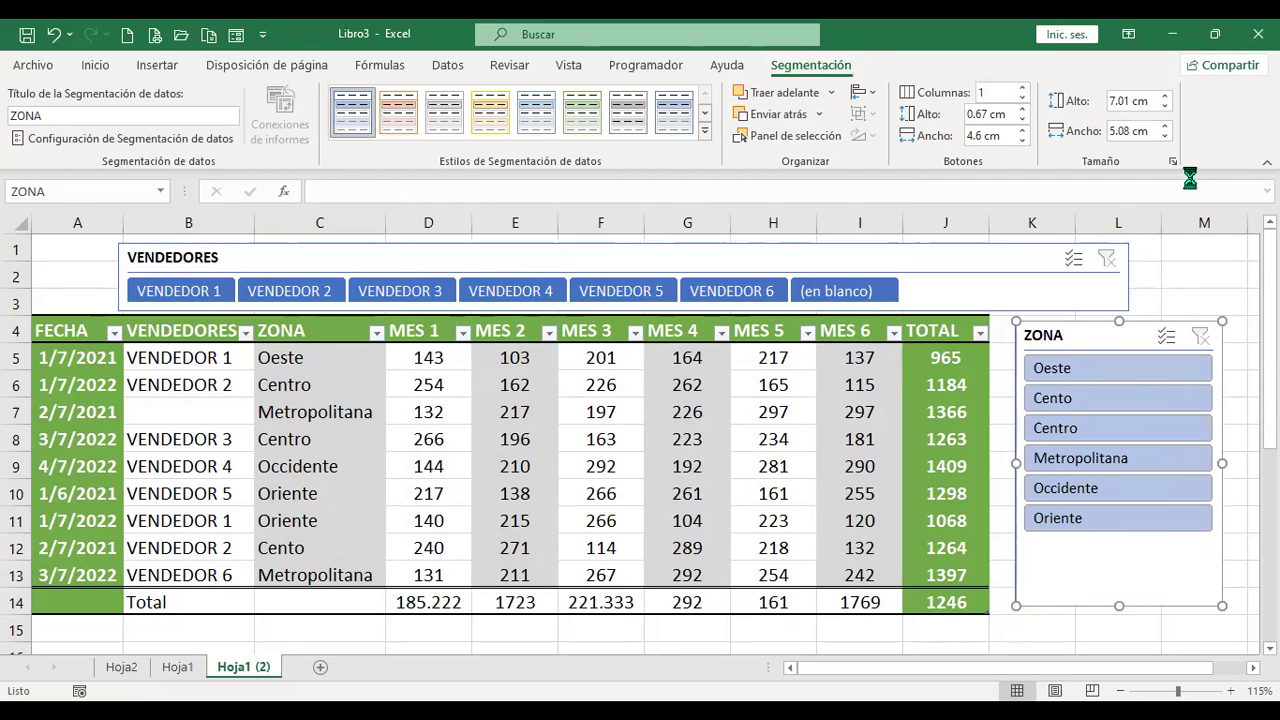
key(Delete)
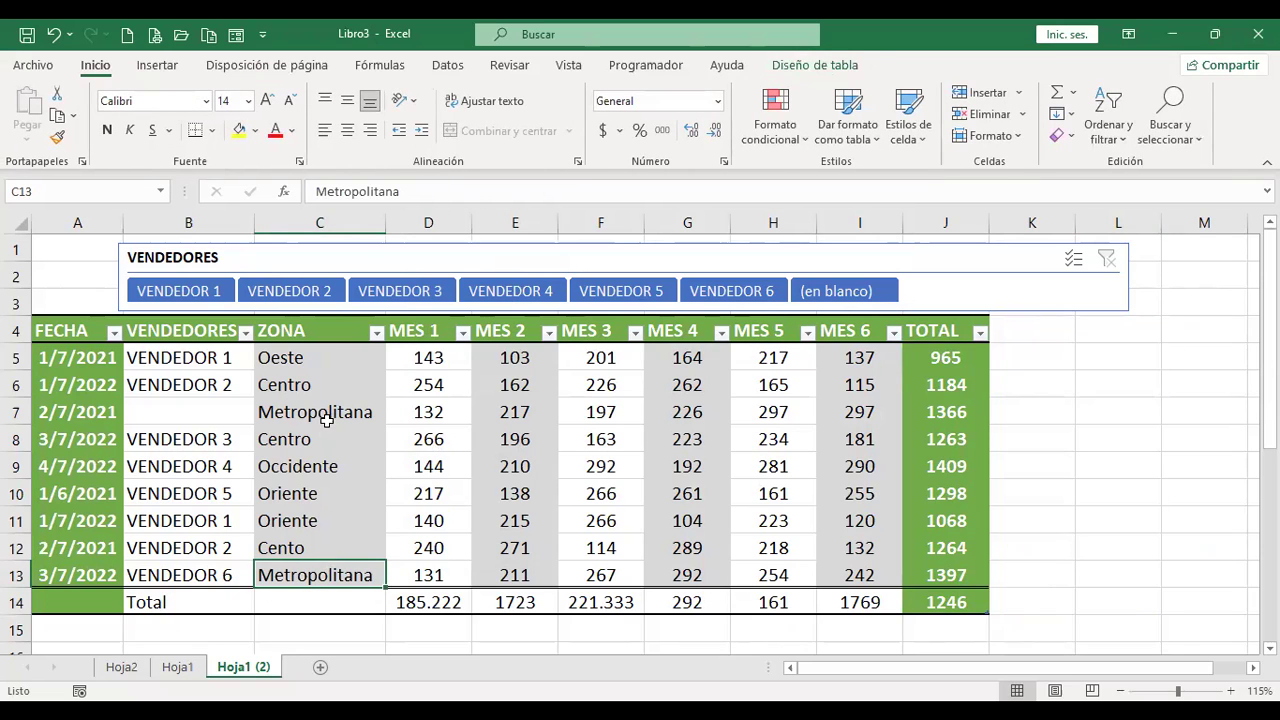
- Correct the misspelled zone in C12 by copying Centro from C8 over it
click(302, 440)
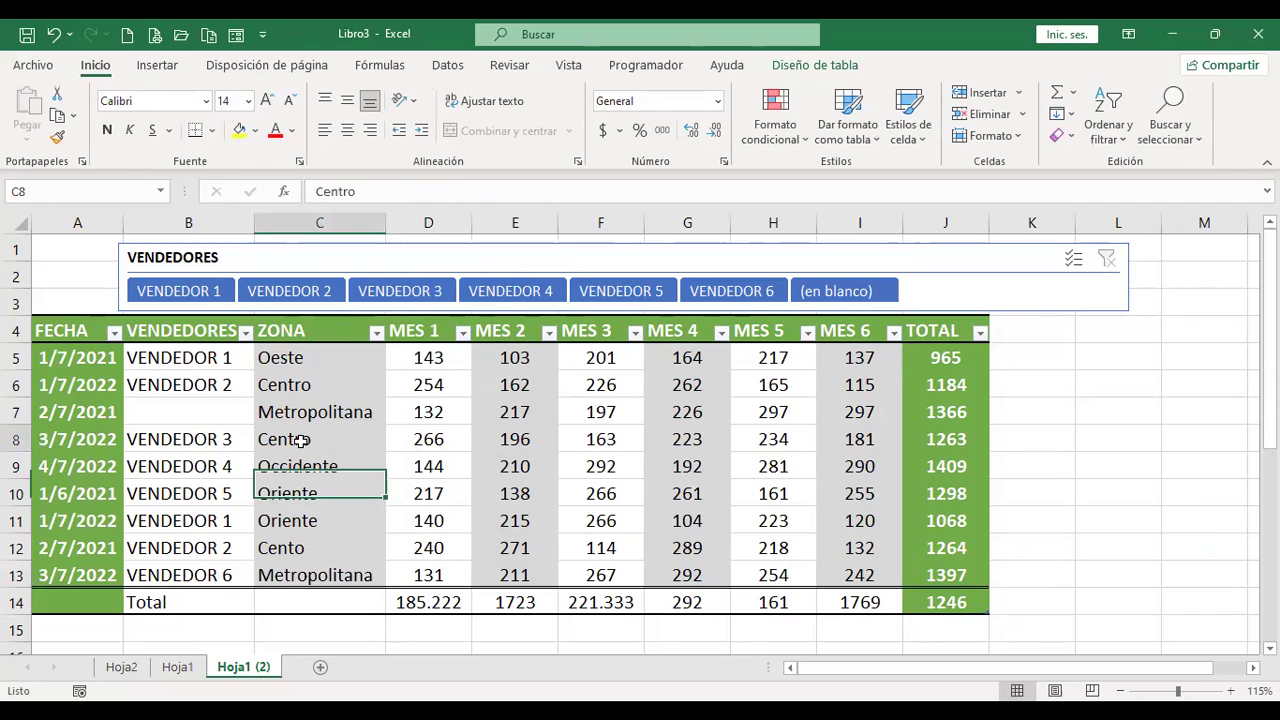
key(ctrl+c)
key(Down)
key(Down)
key(Down)
key(Down)
key(Return)
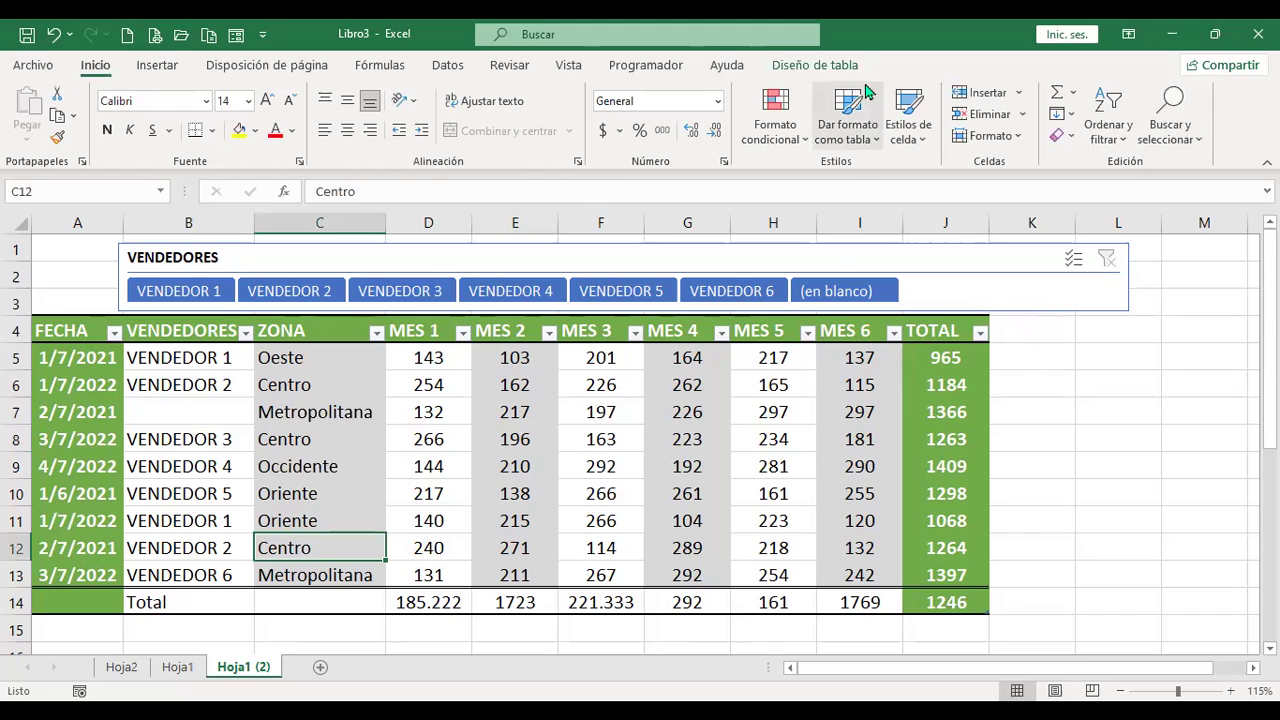
- Insert a slicer for the ZONA field and place it beside the table's TOTAL column
click(832, 67)
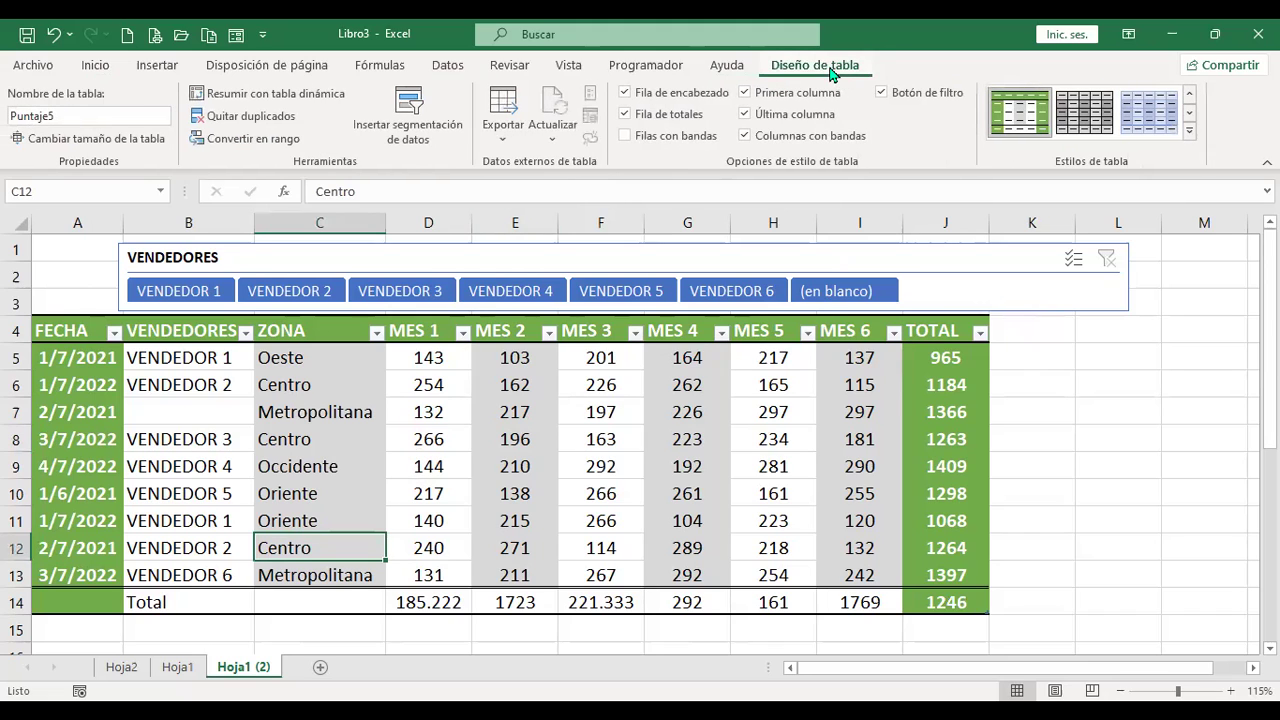
click(425, 135)
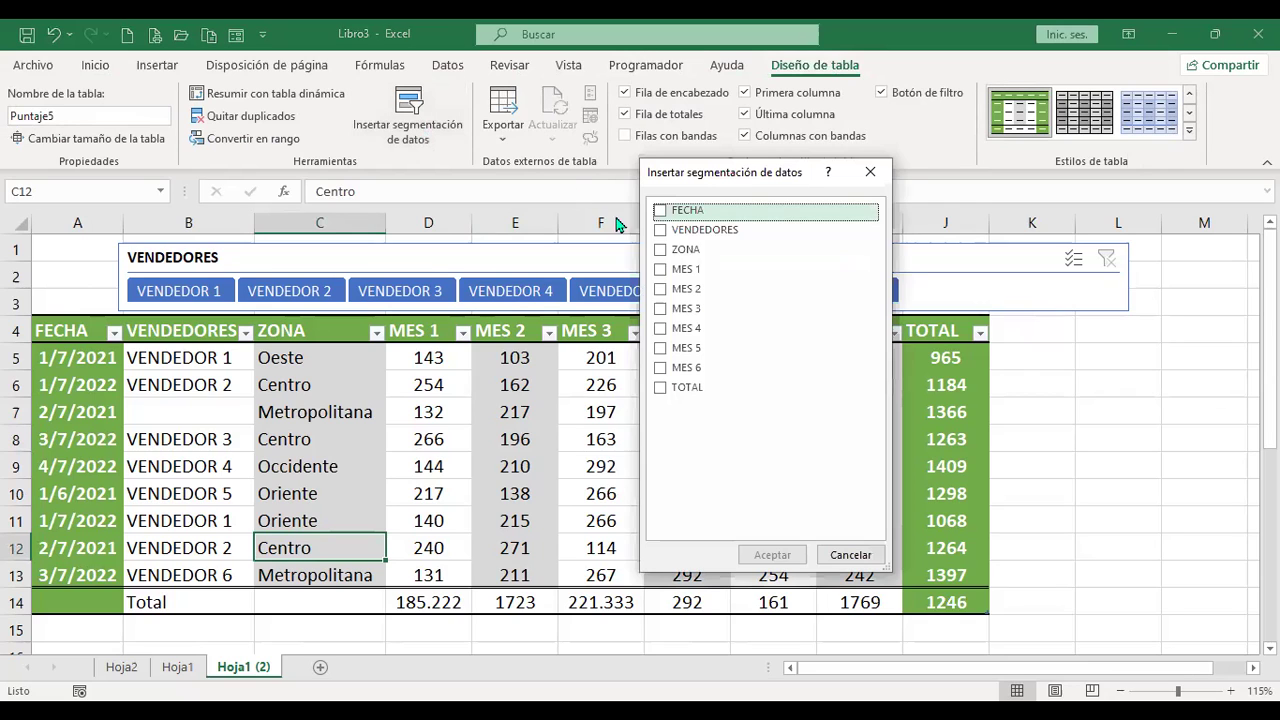
click(661, 253)
click(769, 555)
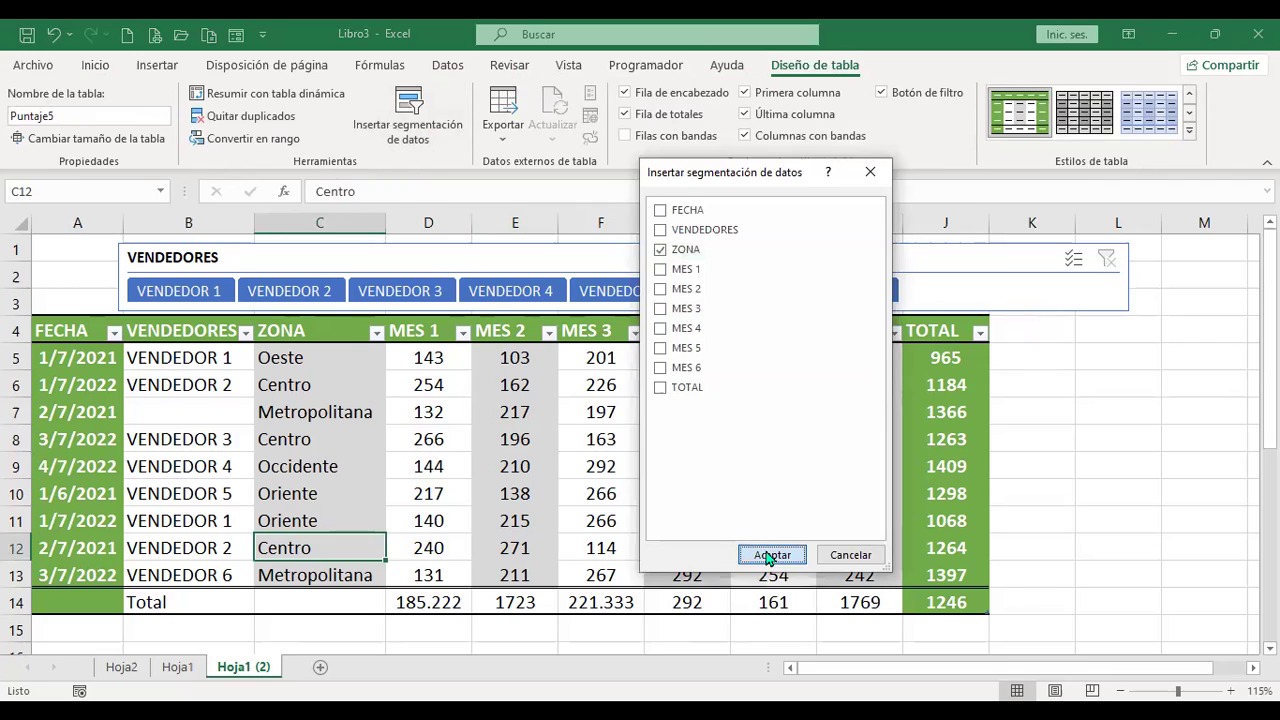
drag(634, 323, 1083, 331)
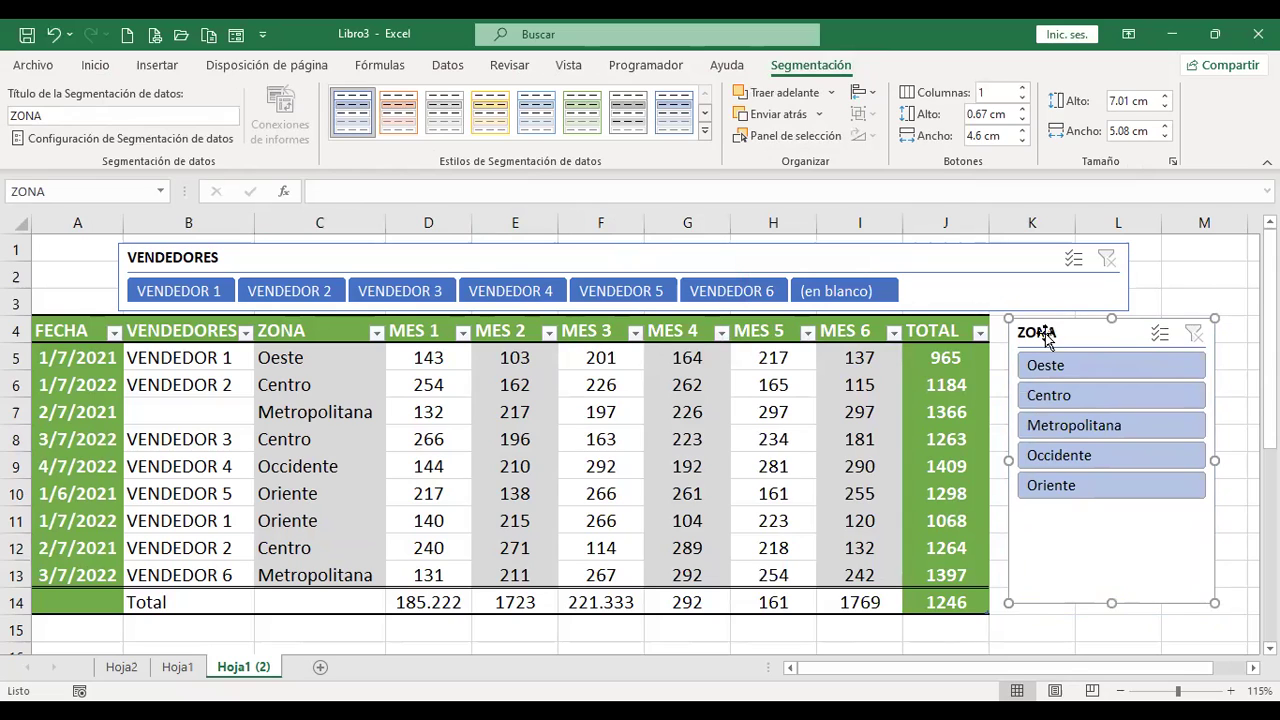
- Enable multiple selection in the ZONA slicer, exclude Oeste from the table, and clear the filter
click(1160, 334)
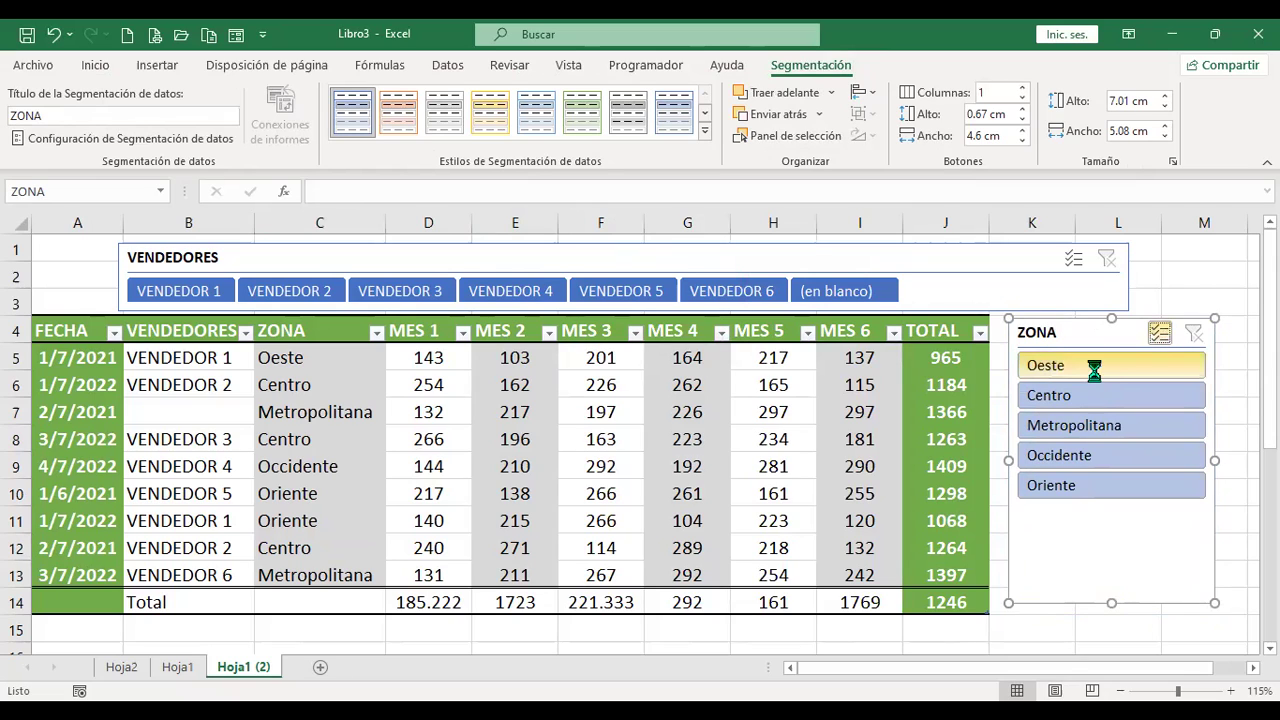
click(1100, 368)
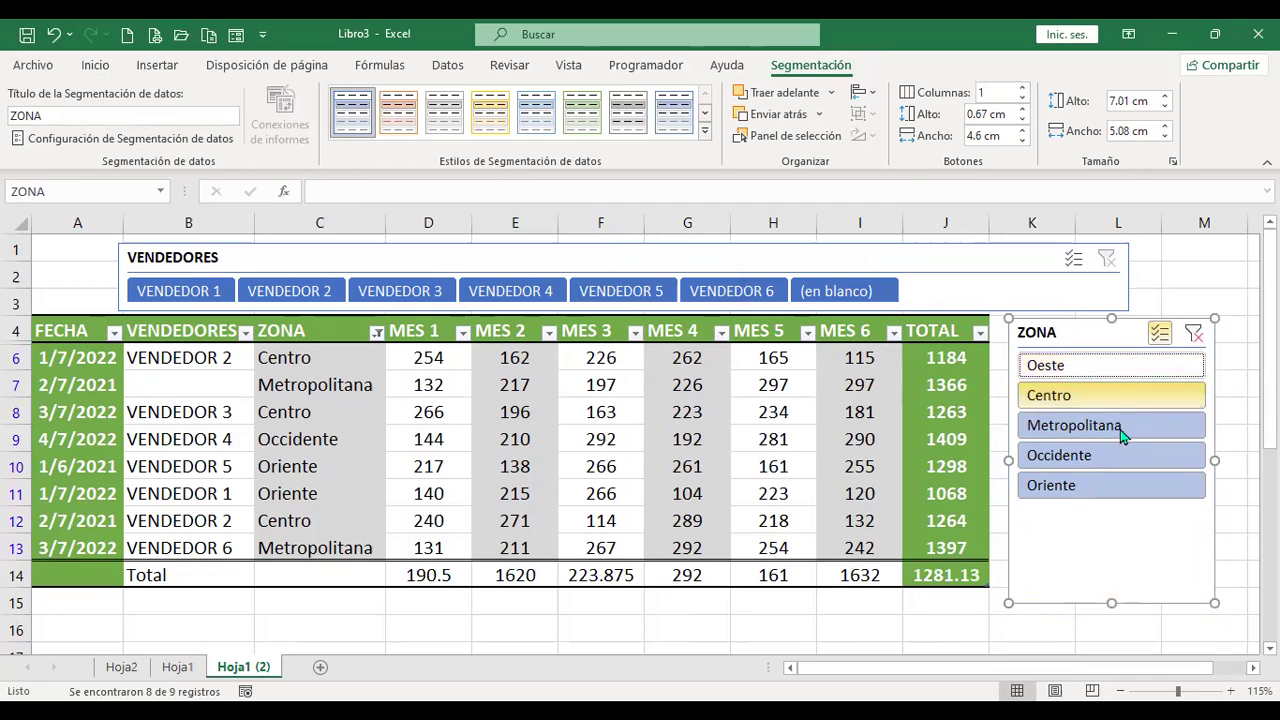
click(1193, 333)
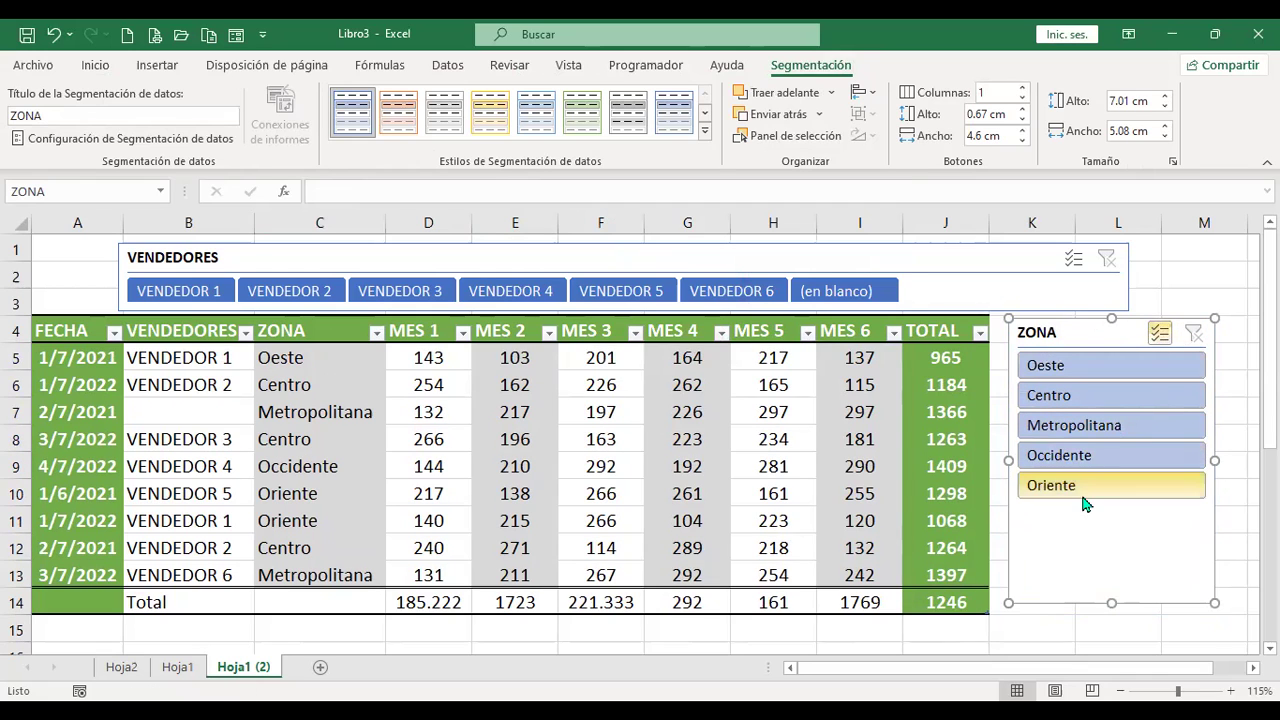
- Exclude Oriente, Occidente, Metropolitana and Centro in the ZONA slicer so only Oeste is kept, and disable its multiple selection
click(1112, 486)
click(1104, 456)
click(1108, 426)
click(1107, 400)
click(1160, 334)
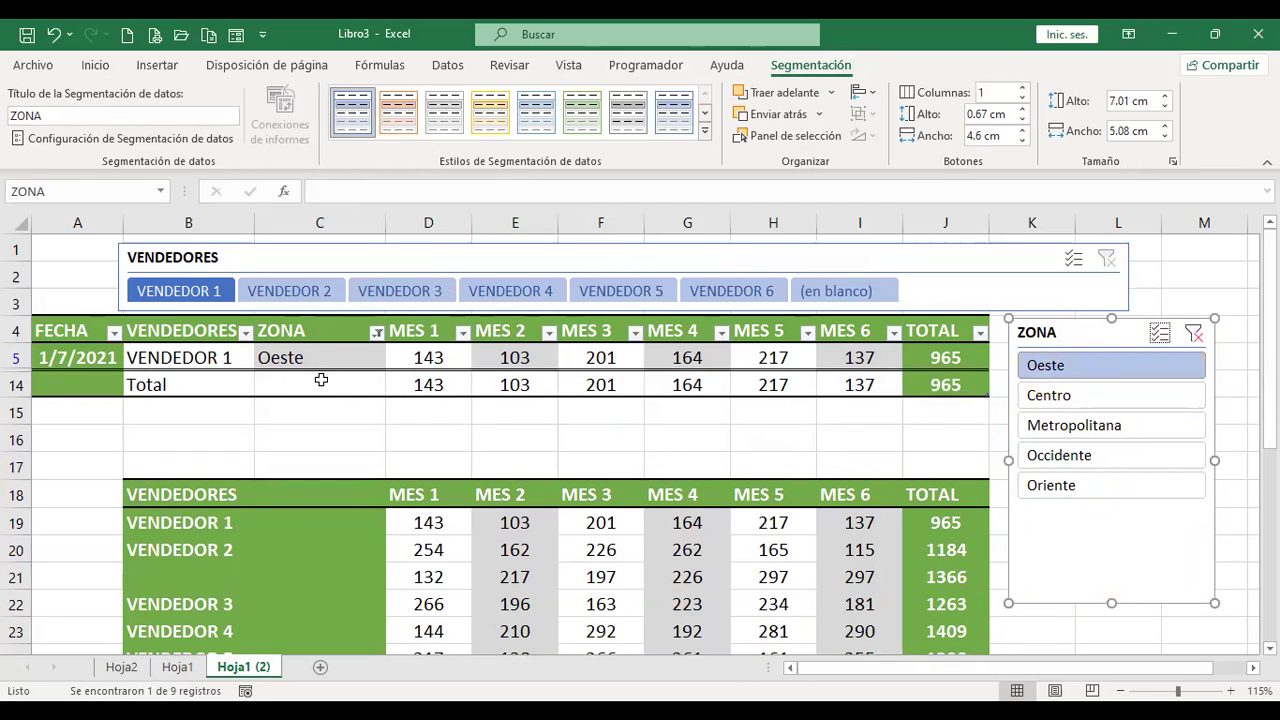
- Filter the table with the ZONA slicer by Centro, Metropolitana, Occidente and Oriente, one zone at a time
click(1068, 400)
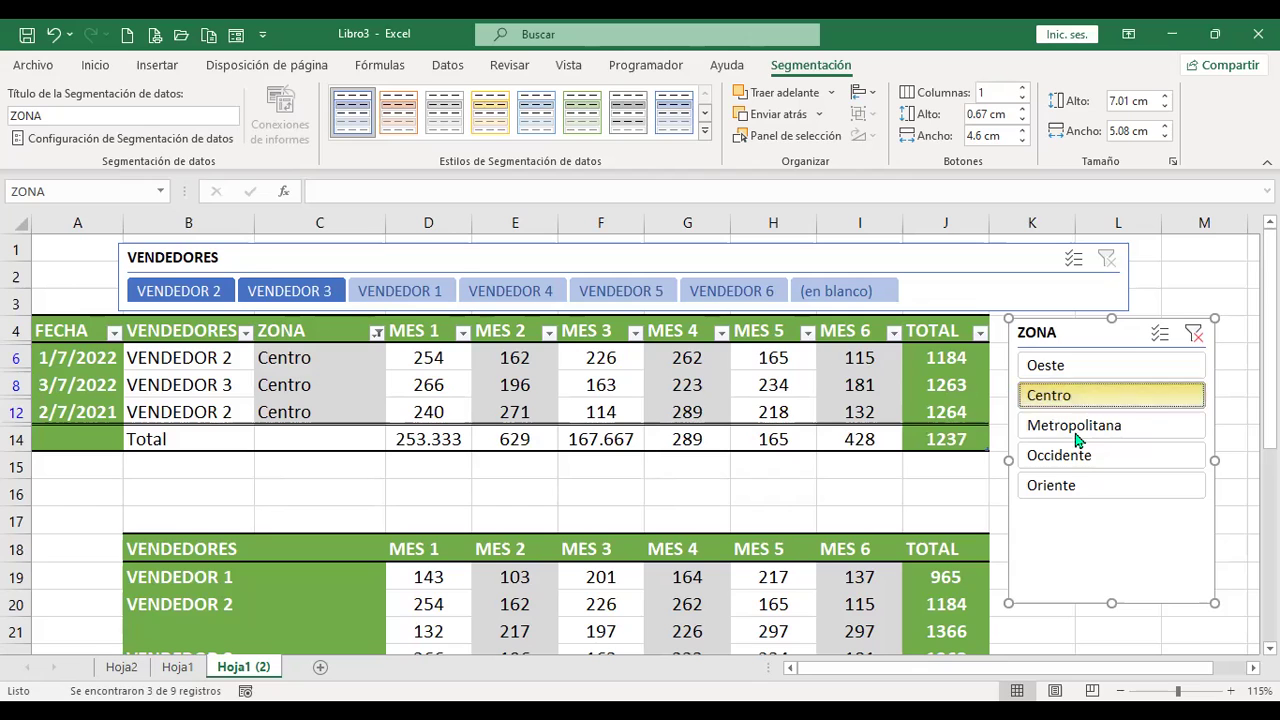
click(1132, 430)
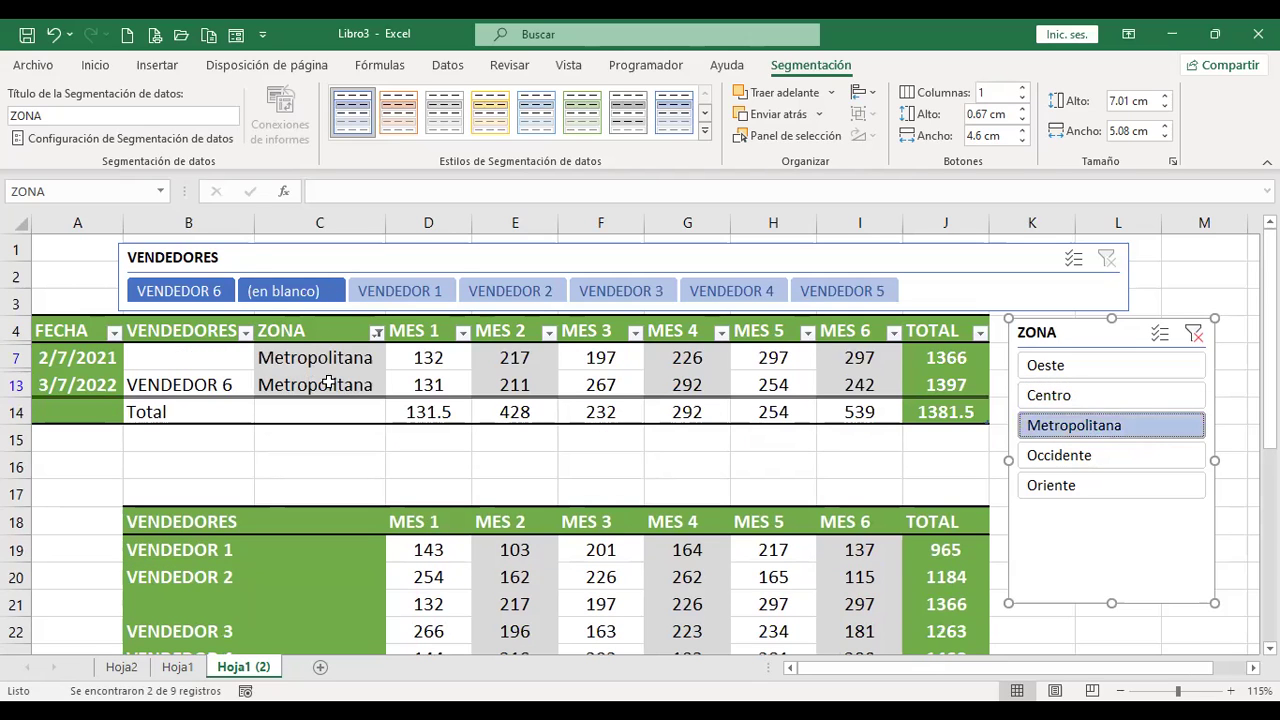
click(1062, 466)
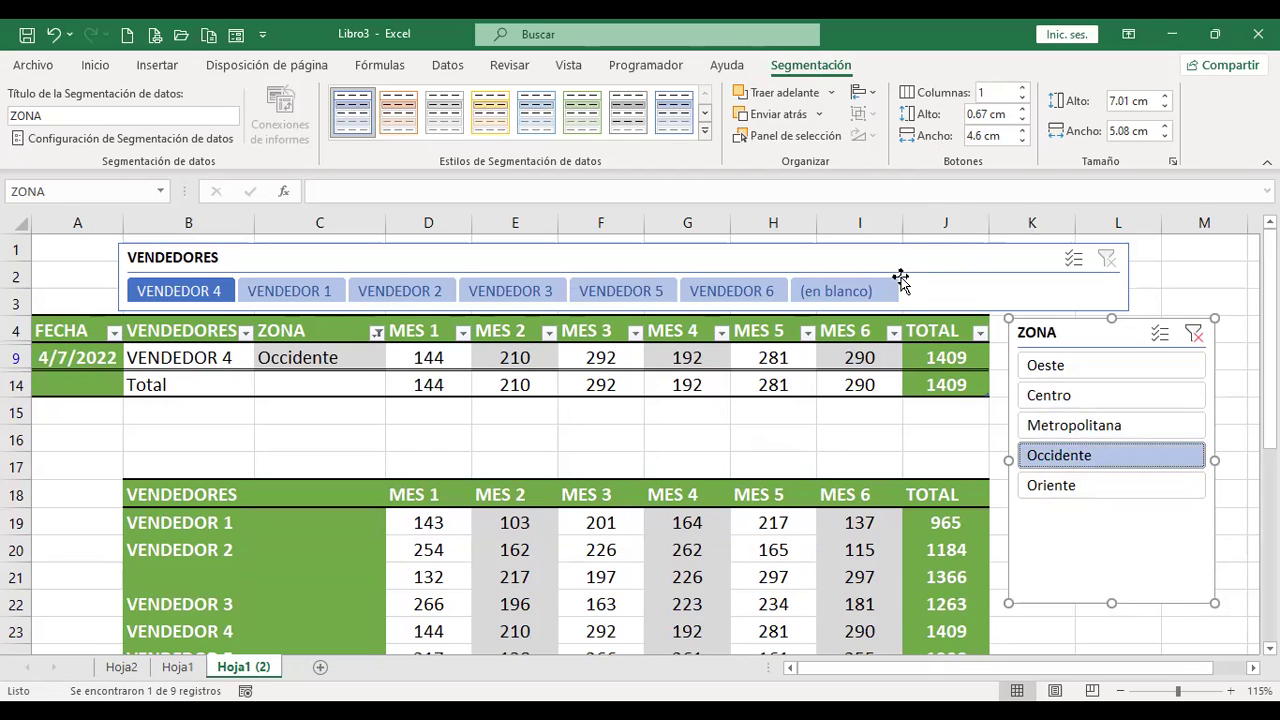
click(1060, 485)
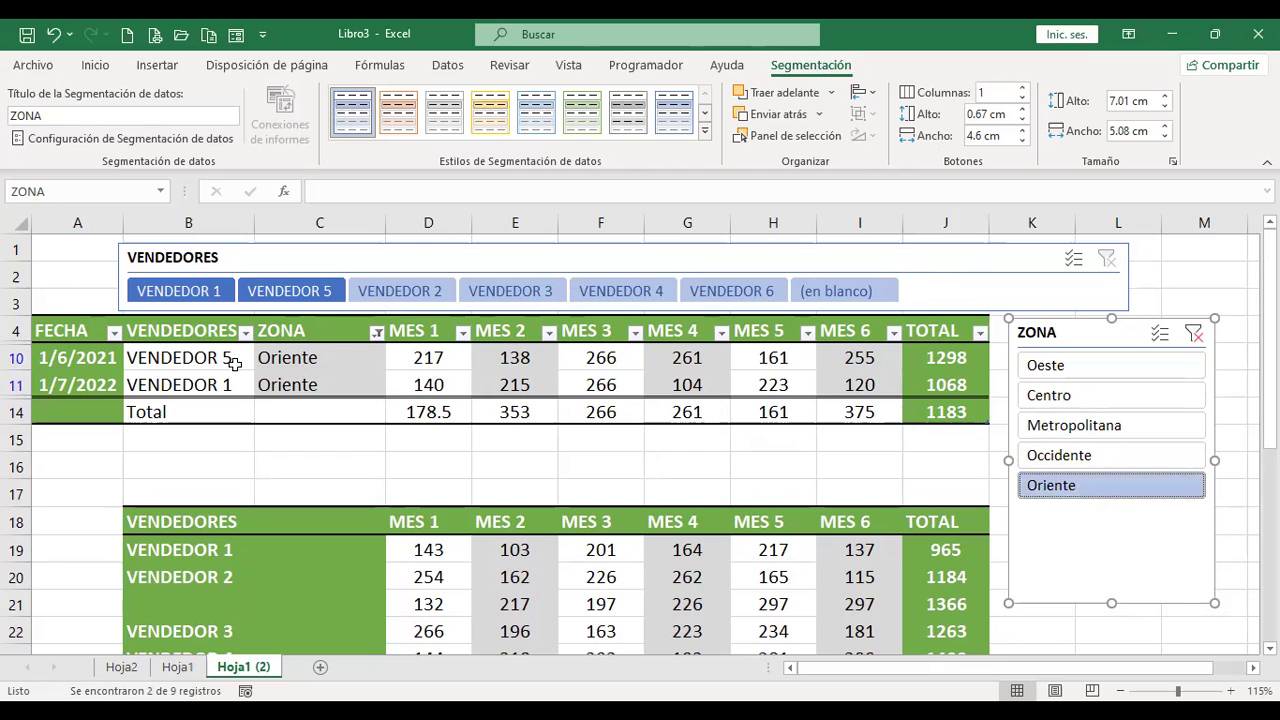
- Try to filter the Oriente rows by VENDEDOR 2 in the VENDEDORES slicer, and clear the filters from both slicers
click(405, 298)
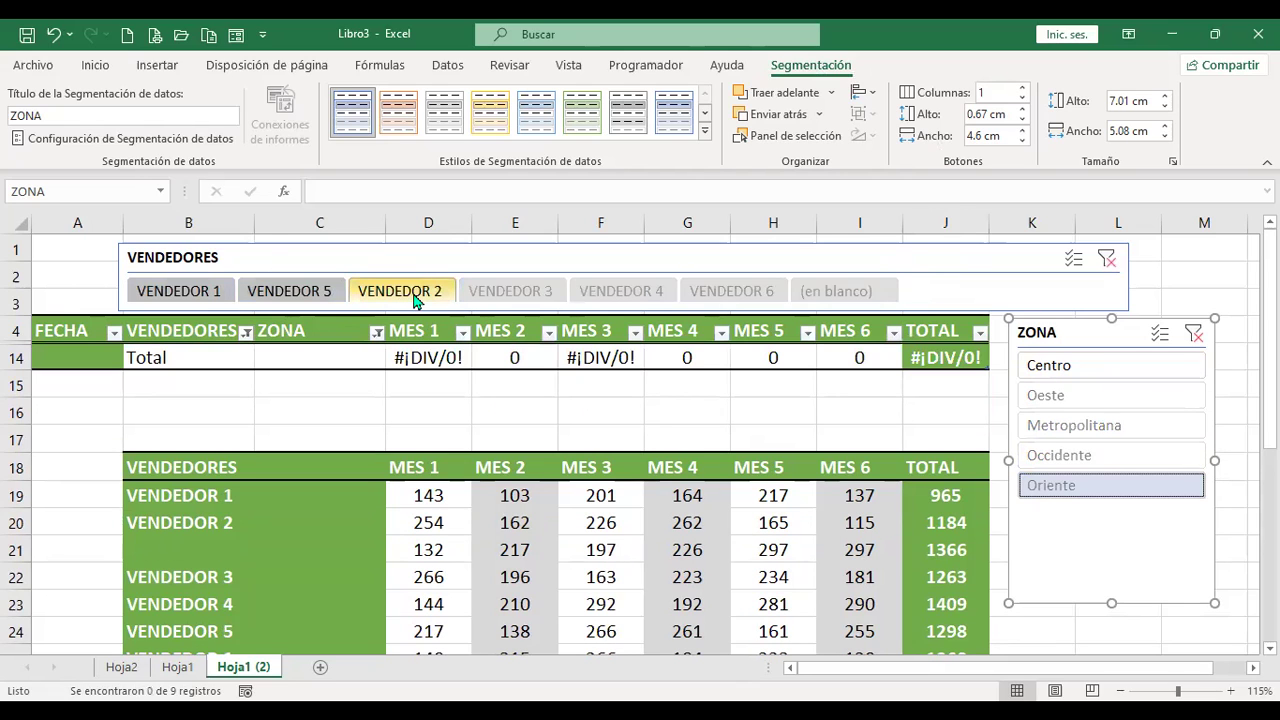
click(1105, 484)
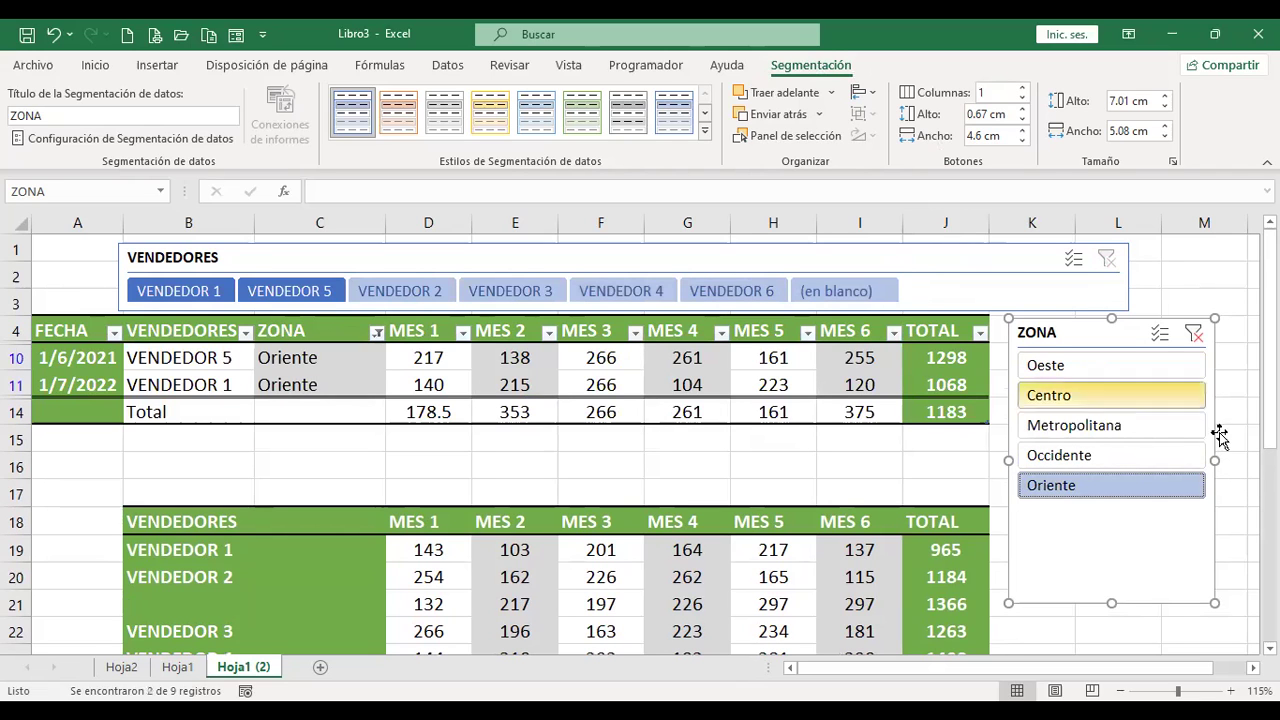
click(1194, 334)
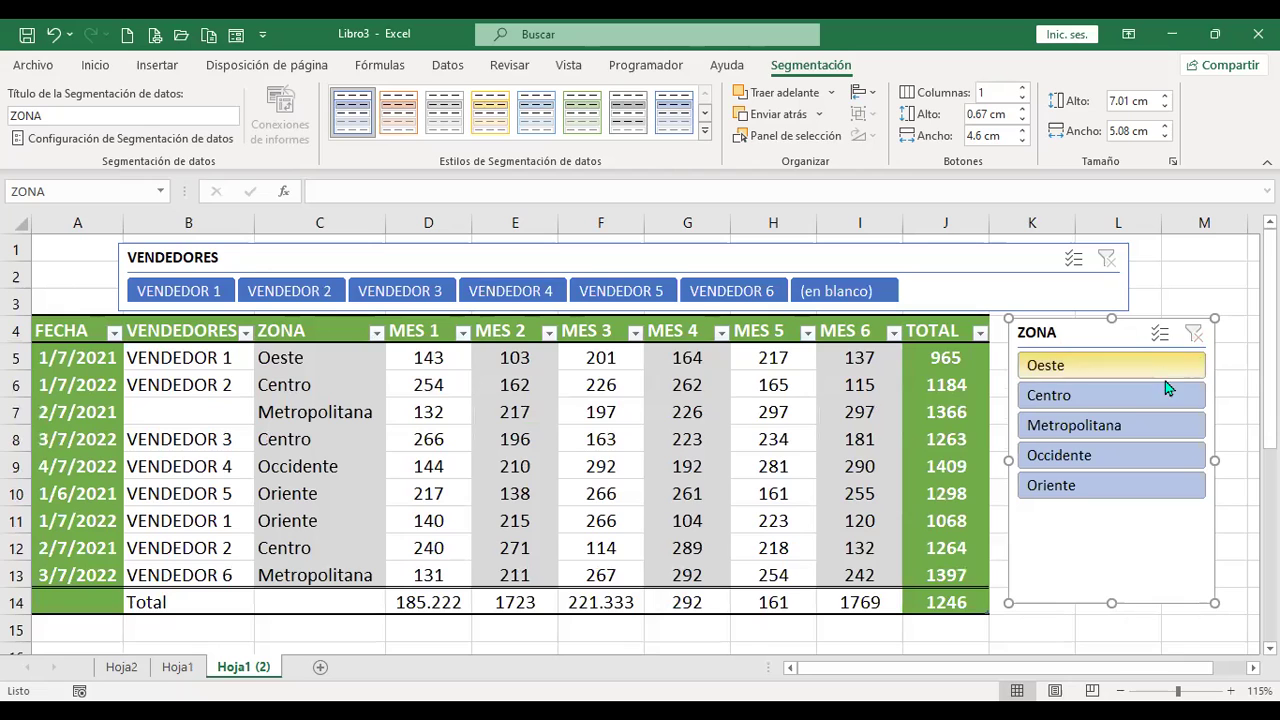
- Filter the table by Metropolitana and, with multiple selection enabled in the ZONA slicer, add Oeste to the filter
click(1080, 370)
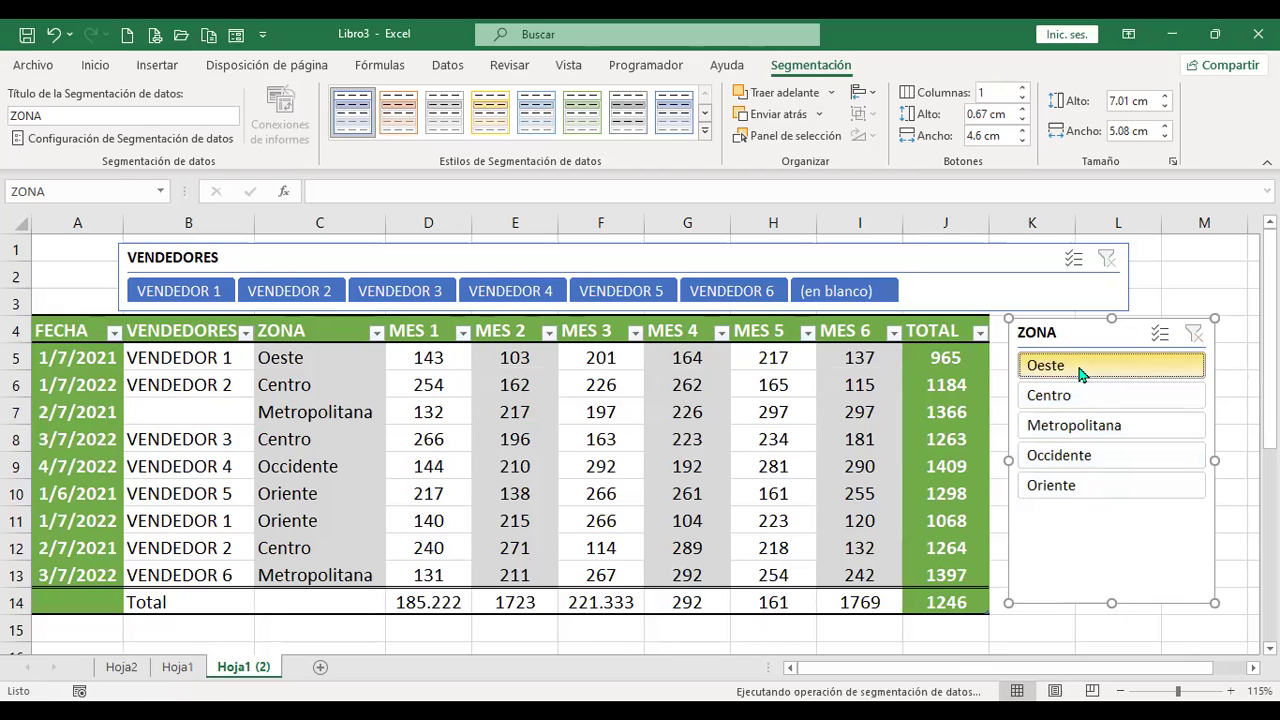
click(1100, 428)
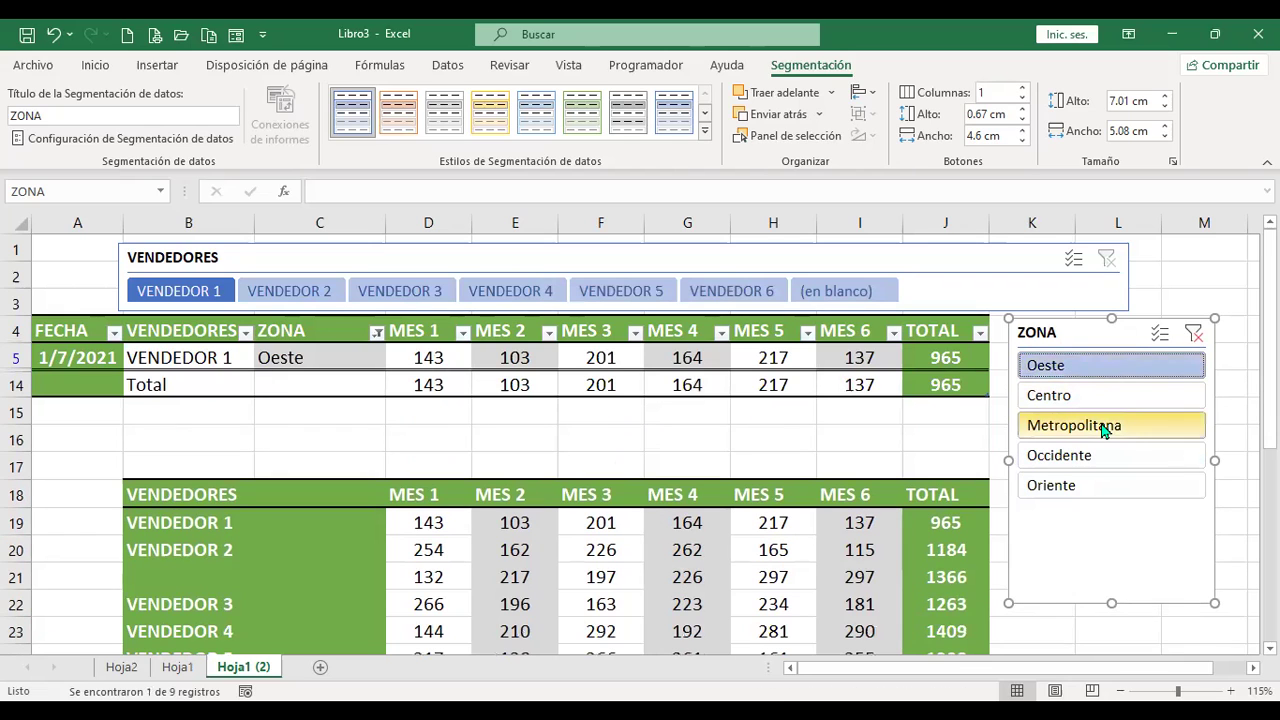
click(1168, 338)
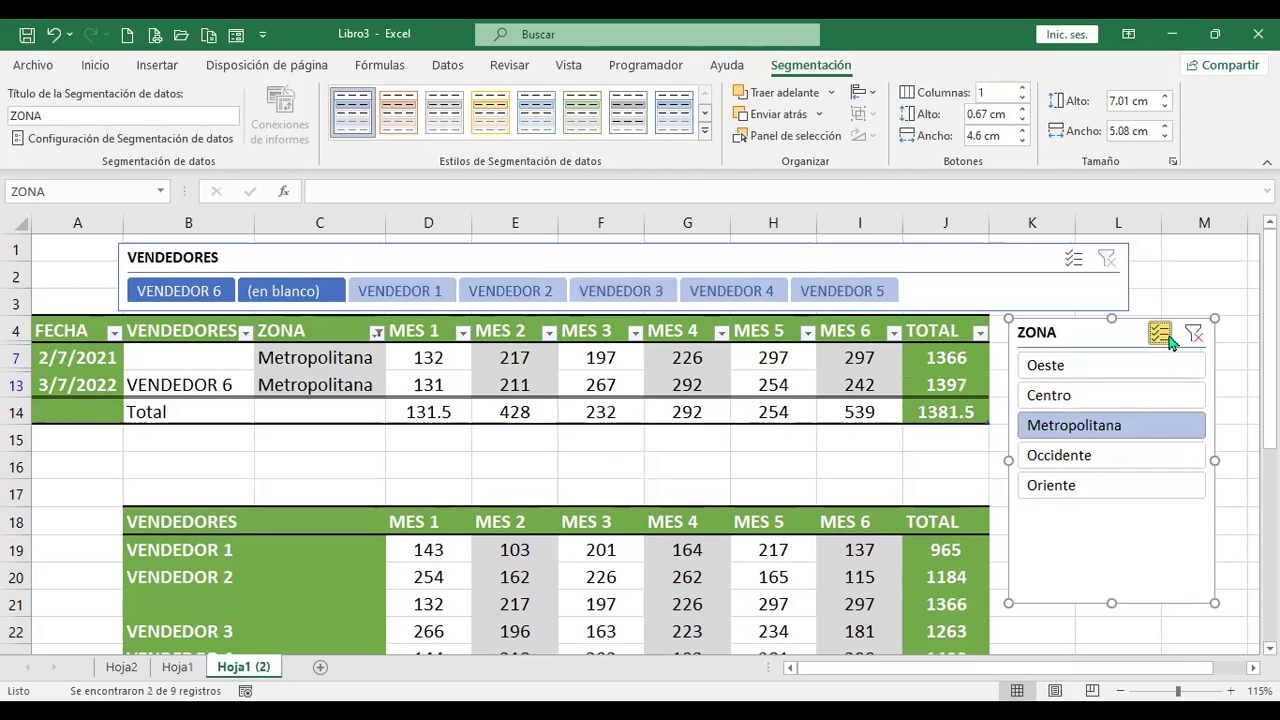
click(1068, 366)
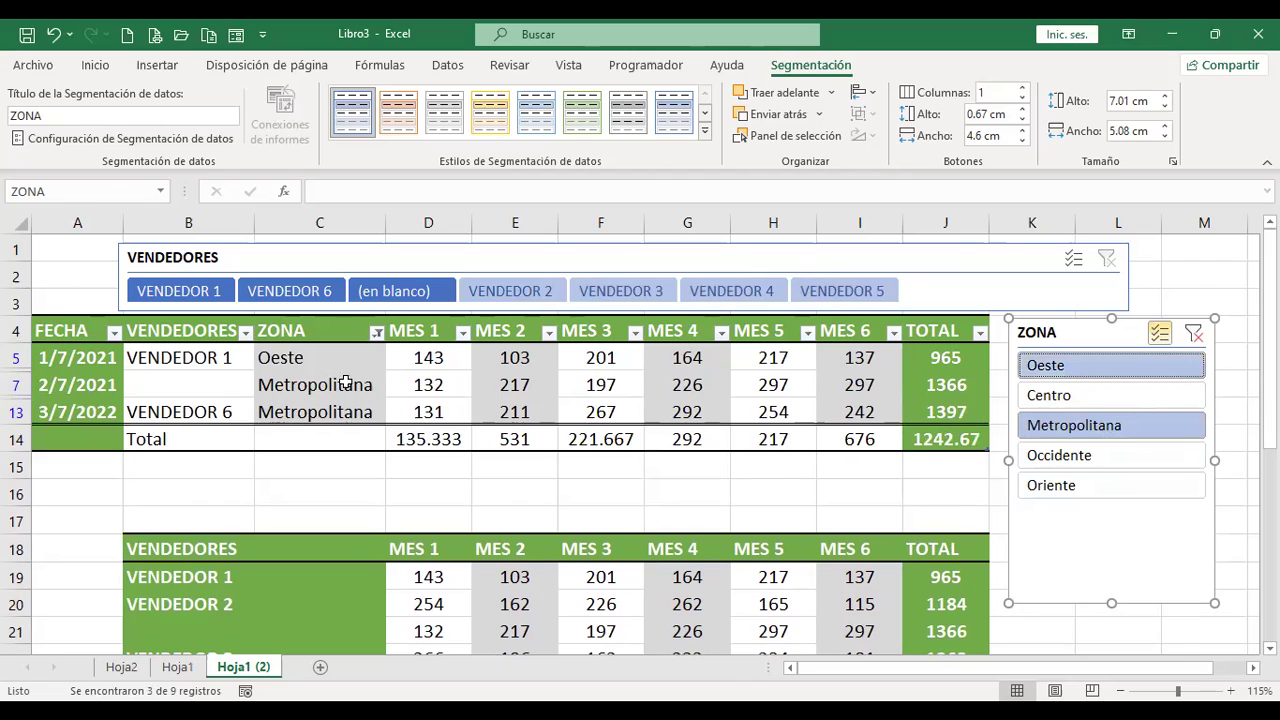